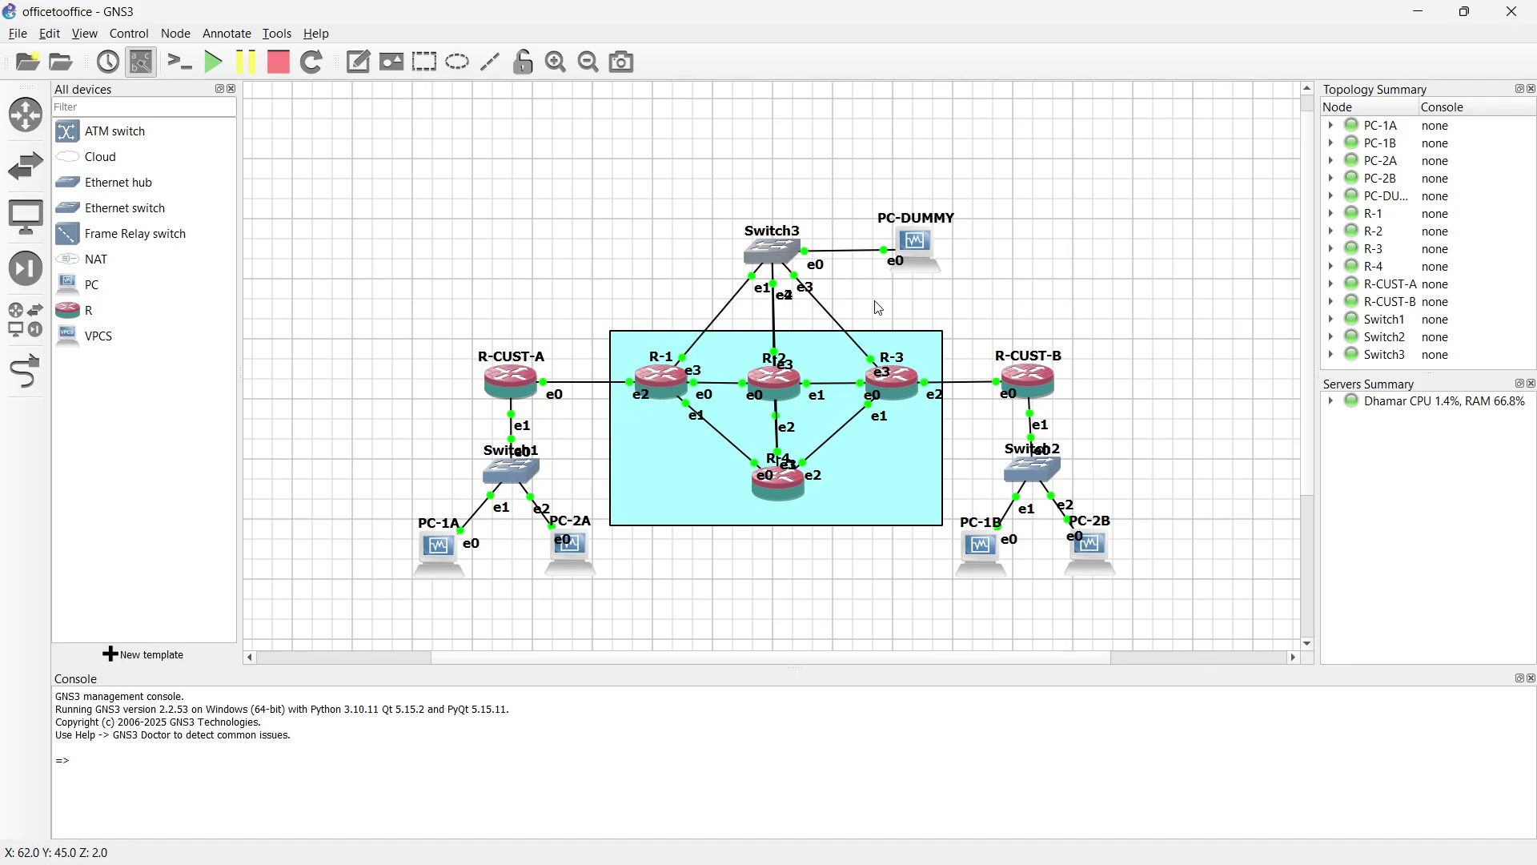
Step: Highlight PC-DUMMY and the ISP routers R-1 to R-4 in the topology, and switch to the practicum PDF's IP address table on page 2
{"action": "left_click_drag", "start_coordinate": [882, 196], "coordinate": [967, 305]}
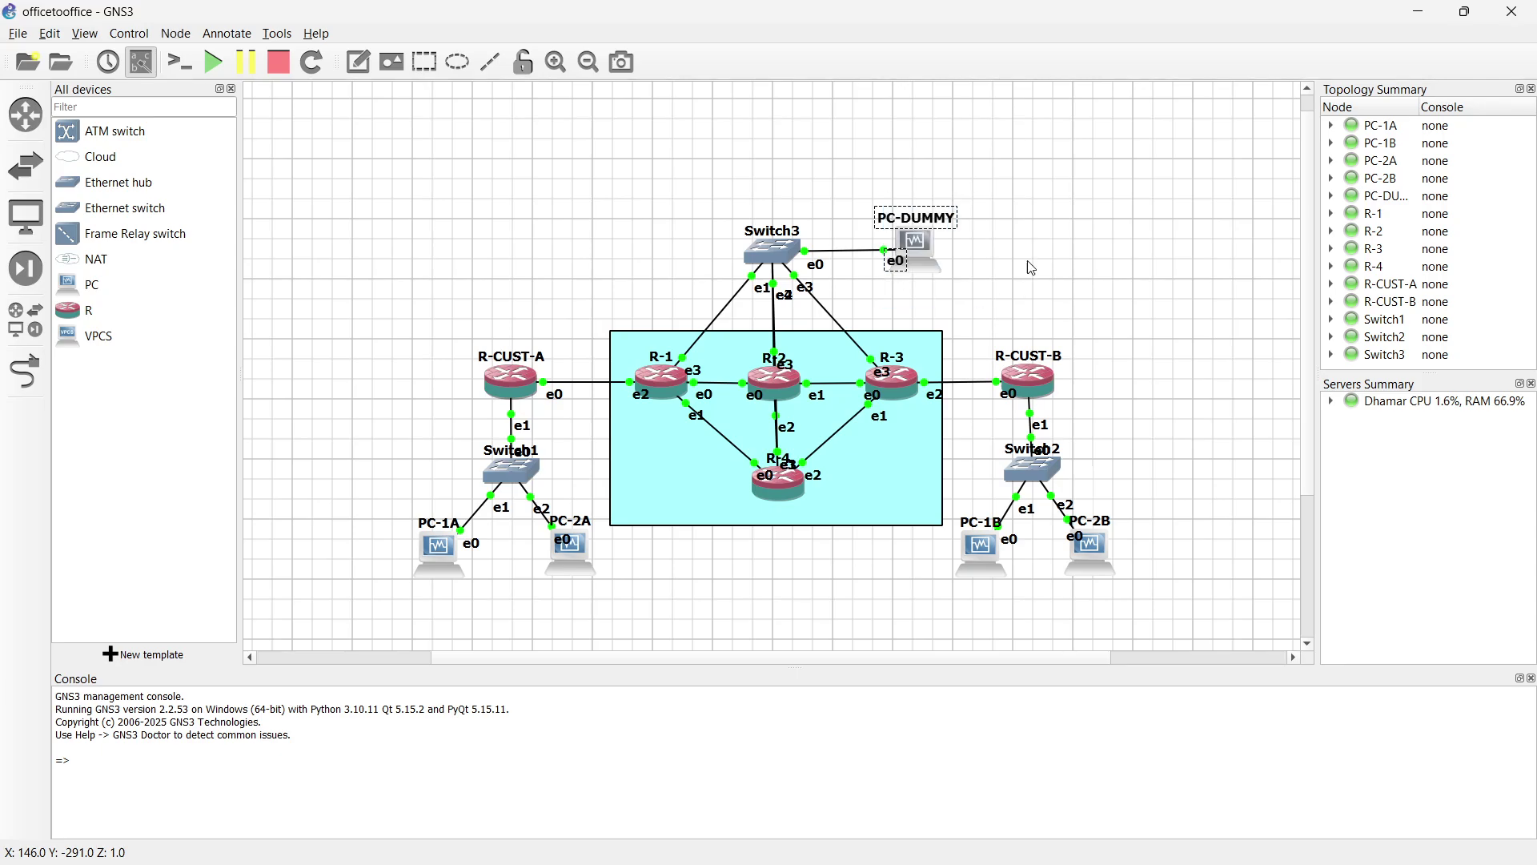
{"action": "left_click_drag", "start_coordinate": [583, 313], "coordinate": [967, 521]}
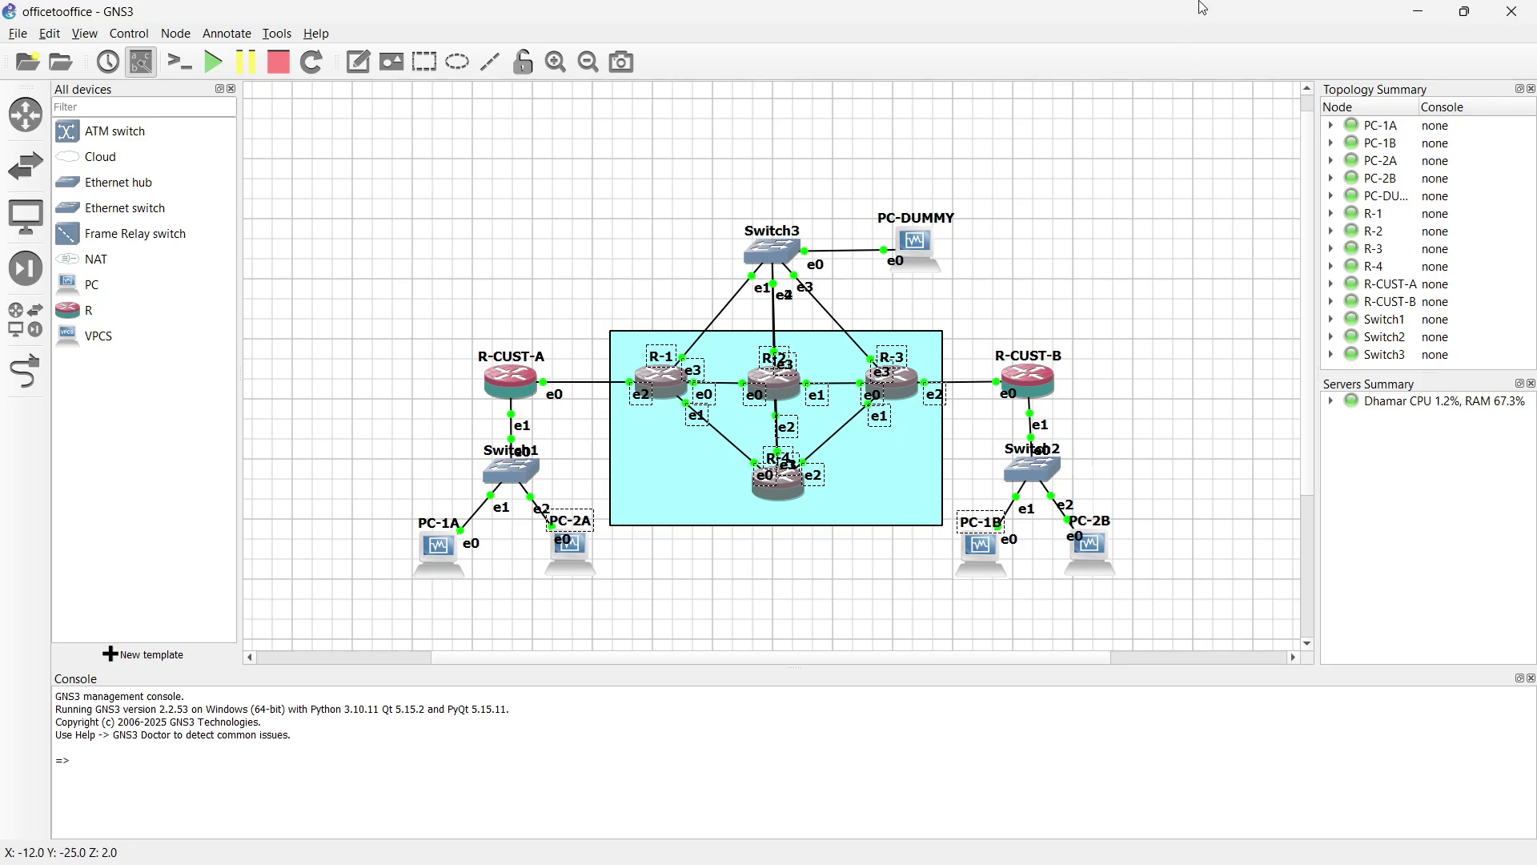
{"action": "left_click", "coordinate": [1466, 12]}
{"action": "left_click", "coordinate": [1227, 30]}
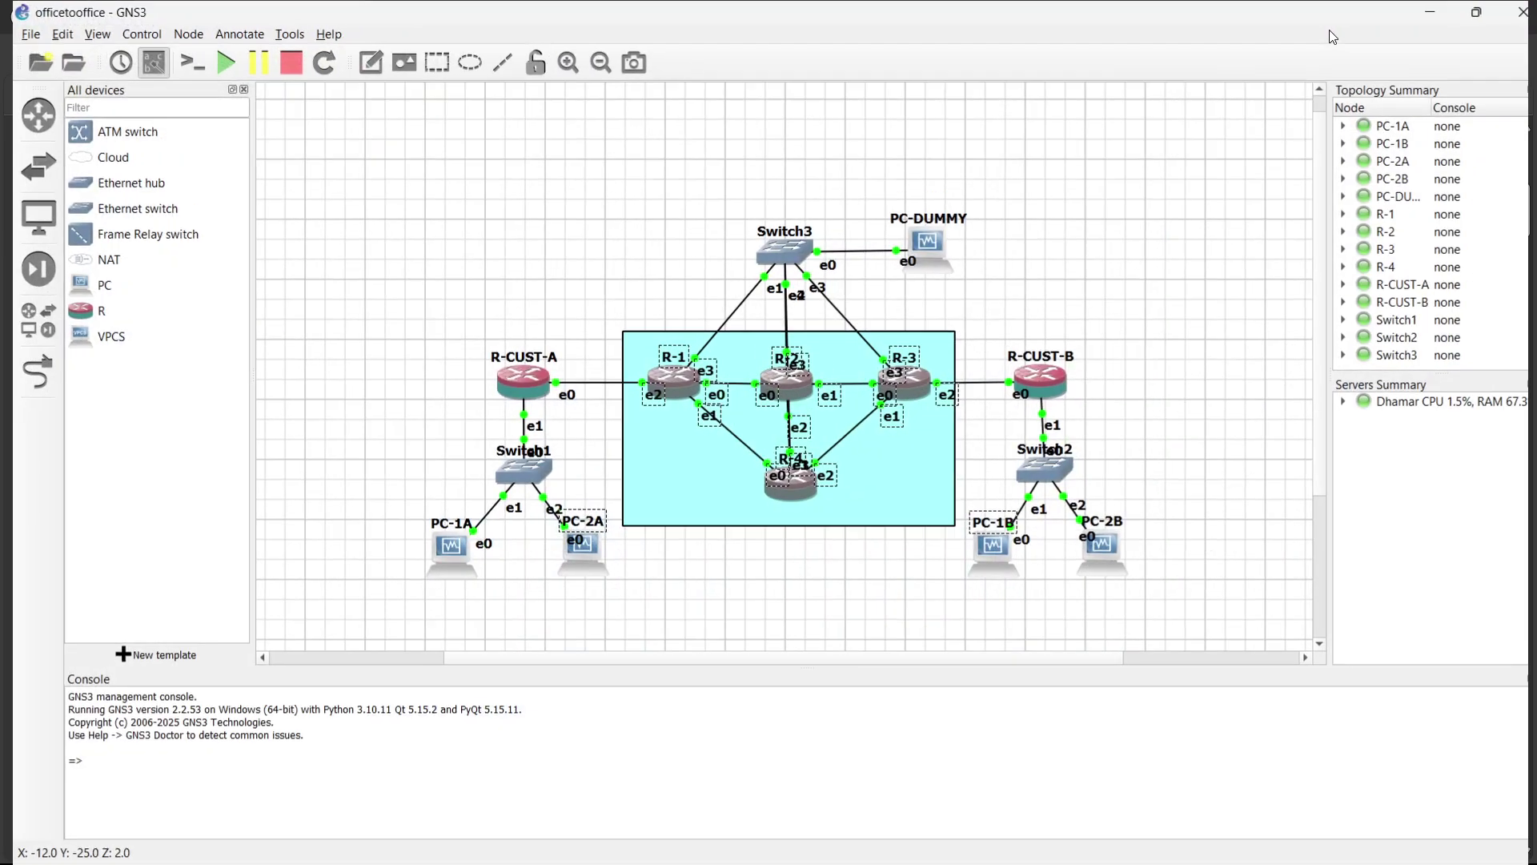
{"action": "left_click", "coordinate": [1422, 11]}
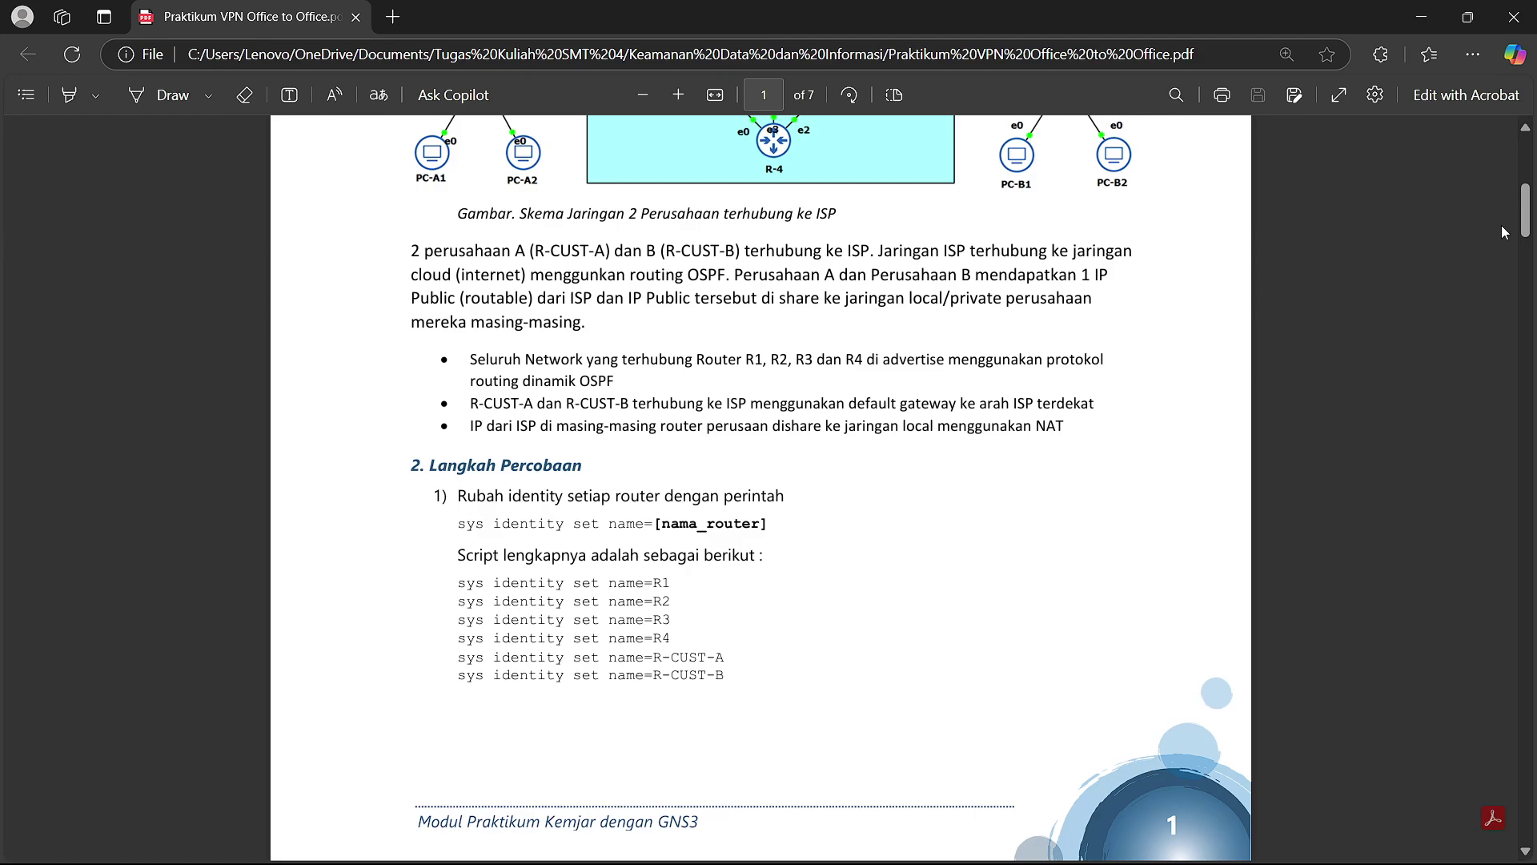
{"action": "left_click_drag", "start_coordinate": [1526, 218], "coordinate": [1527, 272]}
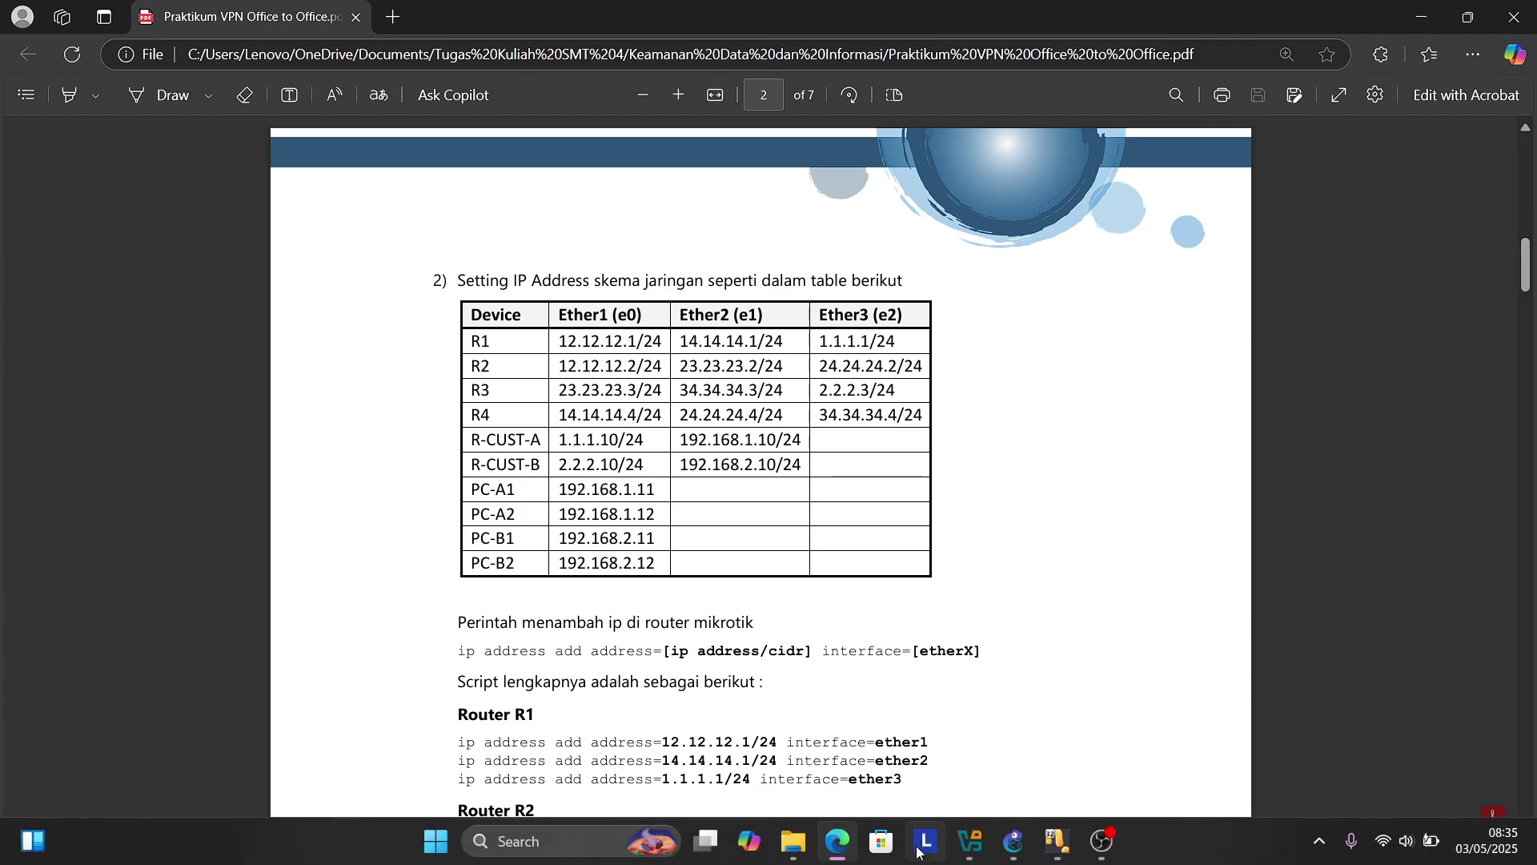
Step: In the R-3 VirtualBox console, draft the command sys identity set name=R3 and erase it without running it
{"action": "mouse_move", "coordinate": [1059, 840]}
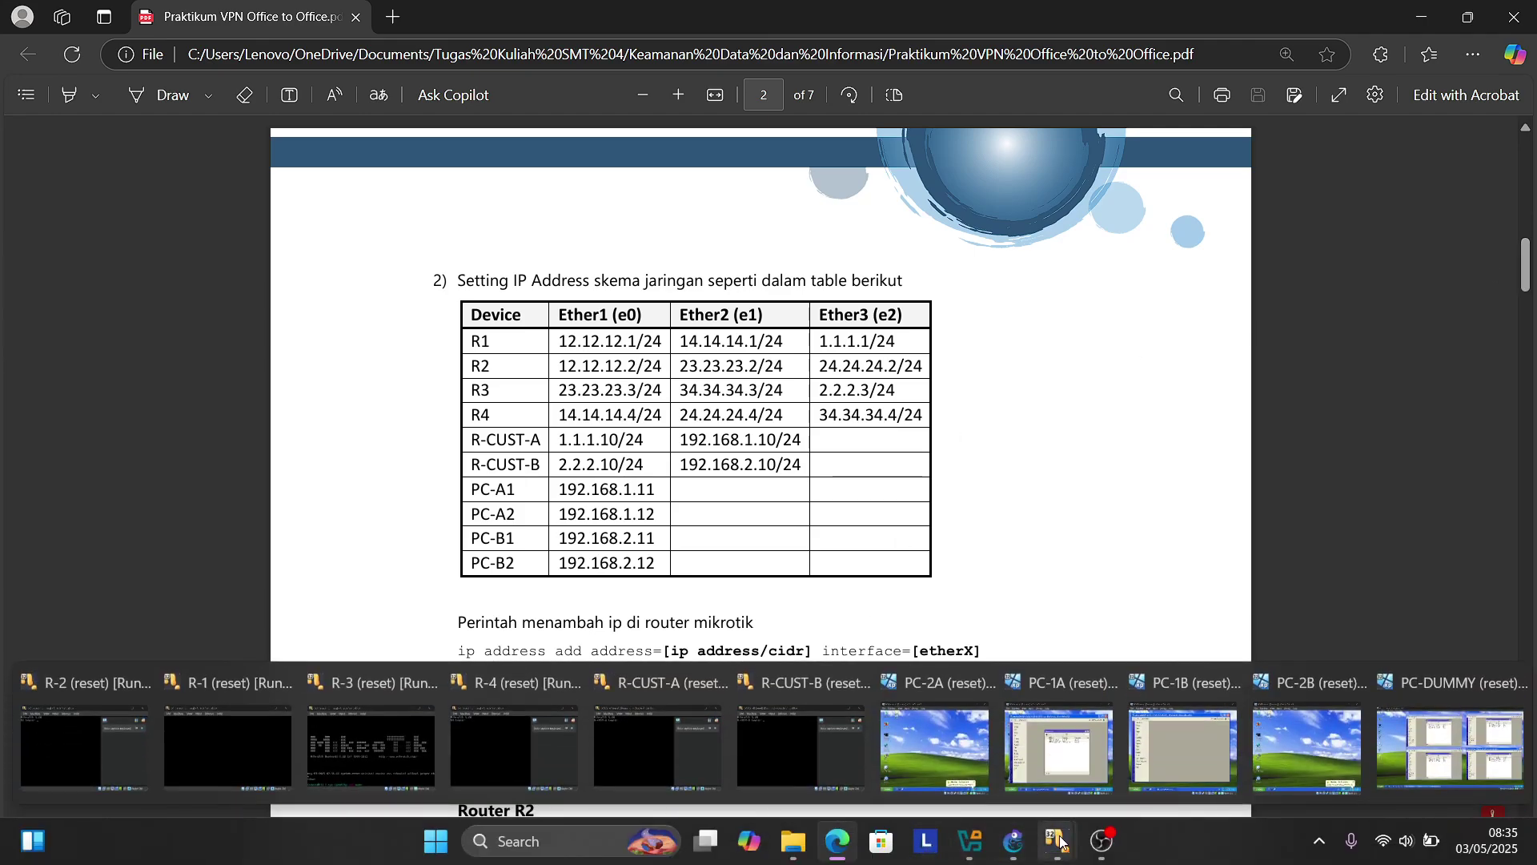
{"action": "left_click", "coordinate": [370, 749]}
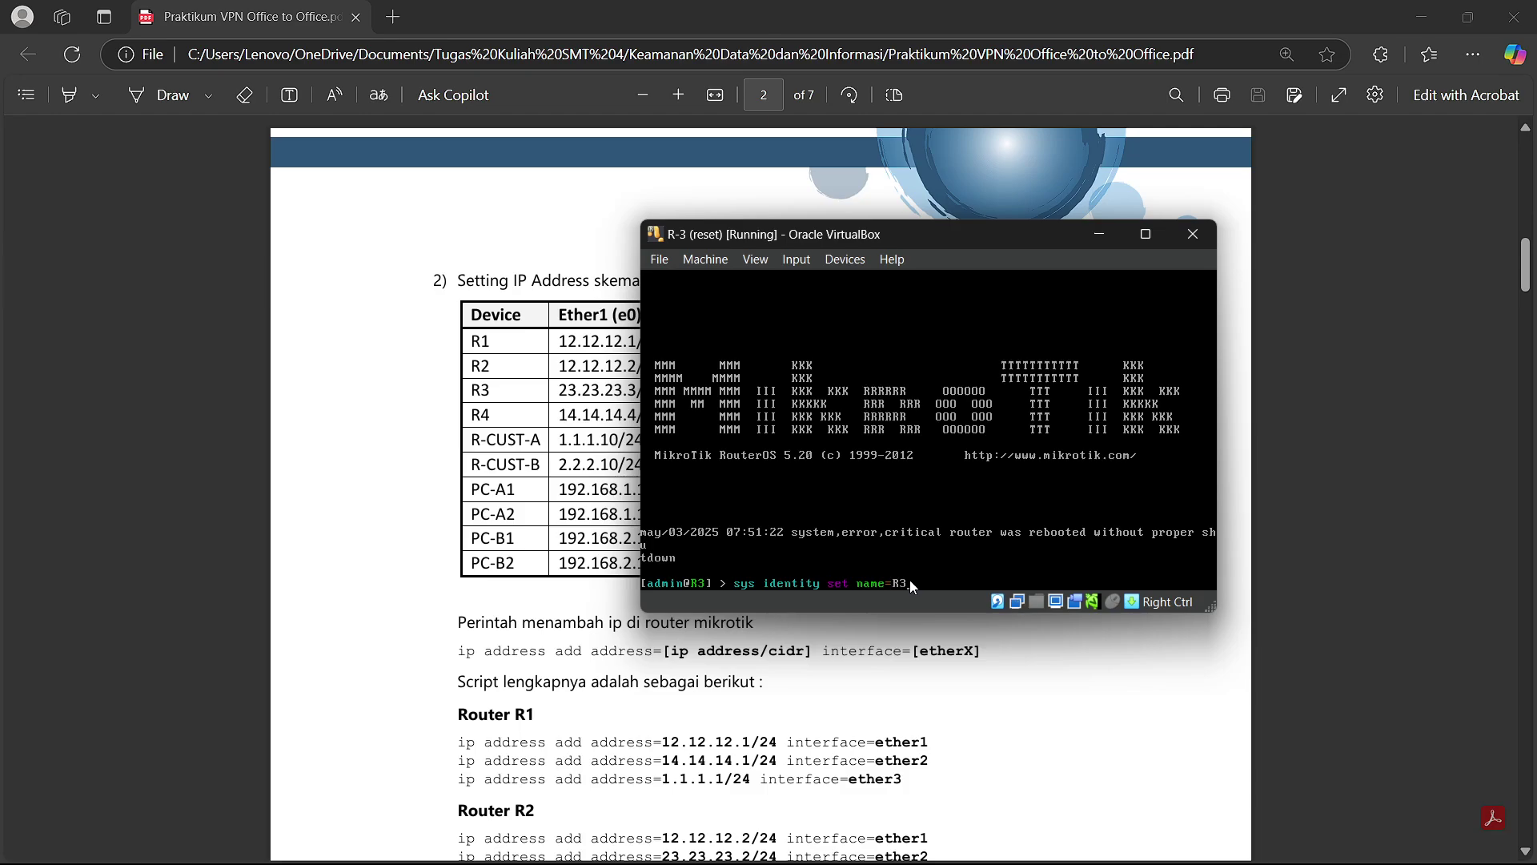
{"action": "key", "text": "BackSpace"}
{"action": "key", "text": "BackSpace"}
{"action": "key", "text": "BackSpace"}
{"action": "key", "text": "BackSpace"}
{"action": "key", "text": "BackSpace"}
{"action": "key", "text": "BackSpace"}
{"action": "key", "text": "BackSpace"}
{"action": "key", "text": "BackSpace"}
{"action": "key", "text": "BackSpace"}
{"action": "key", "text": "BackSpace"}
{"action": "key", "text": "BackSpace"}
{"action": "key", "text": "BackSpace"}
{"action": "key", "text": "BackSpace"}
{"action": "key", "text": "BackSpace"}
{"action": "key", "text": "BackSpace"}
{"action": "key", "text": "BackSpace"}
{"action": "key", "text": "BackSpace"}
{"action": "key", "text": "BackSpace"}
{"action": "key", "text": "BackSpace"}
{"action": "key", "text": "BackSpace"}
{"action": "left_click", "coordinate": [1099, 234]}
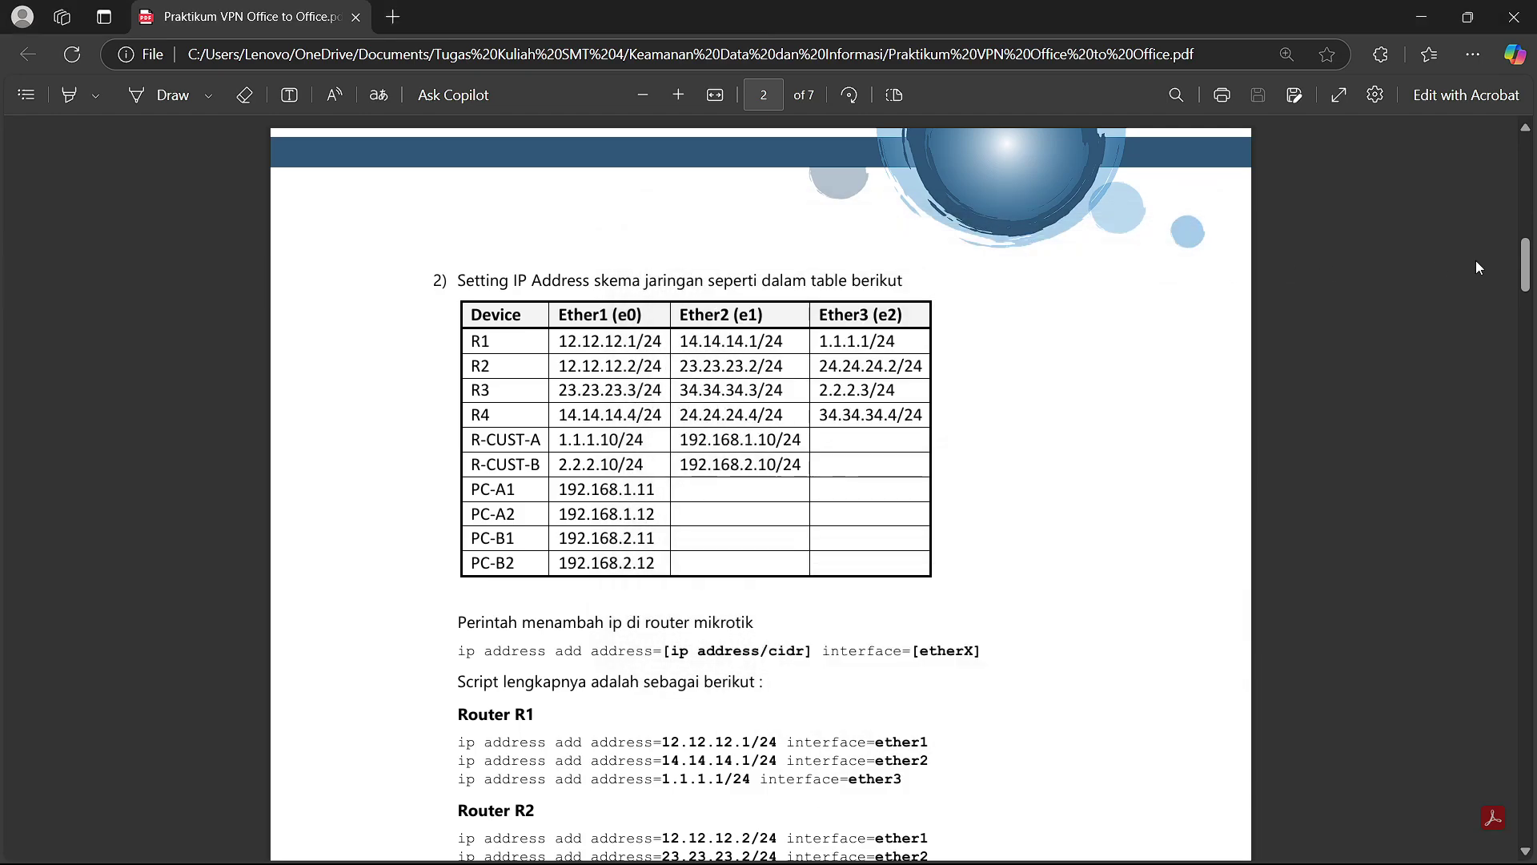
Step: Review the guide's identity commands and check the router identities discovered by WinBox Loader on the PC-DUMMY virtual machine
{"action": "scroll", "coordinate": [1476, 261], "scroll_direction": "up", "scroll_amount": 5}
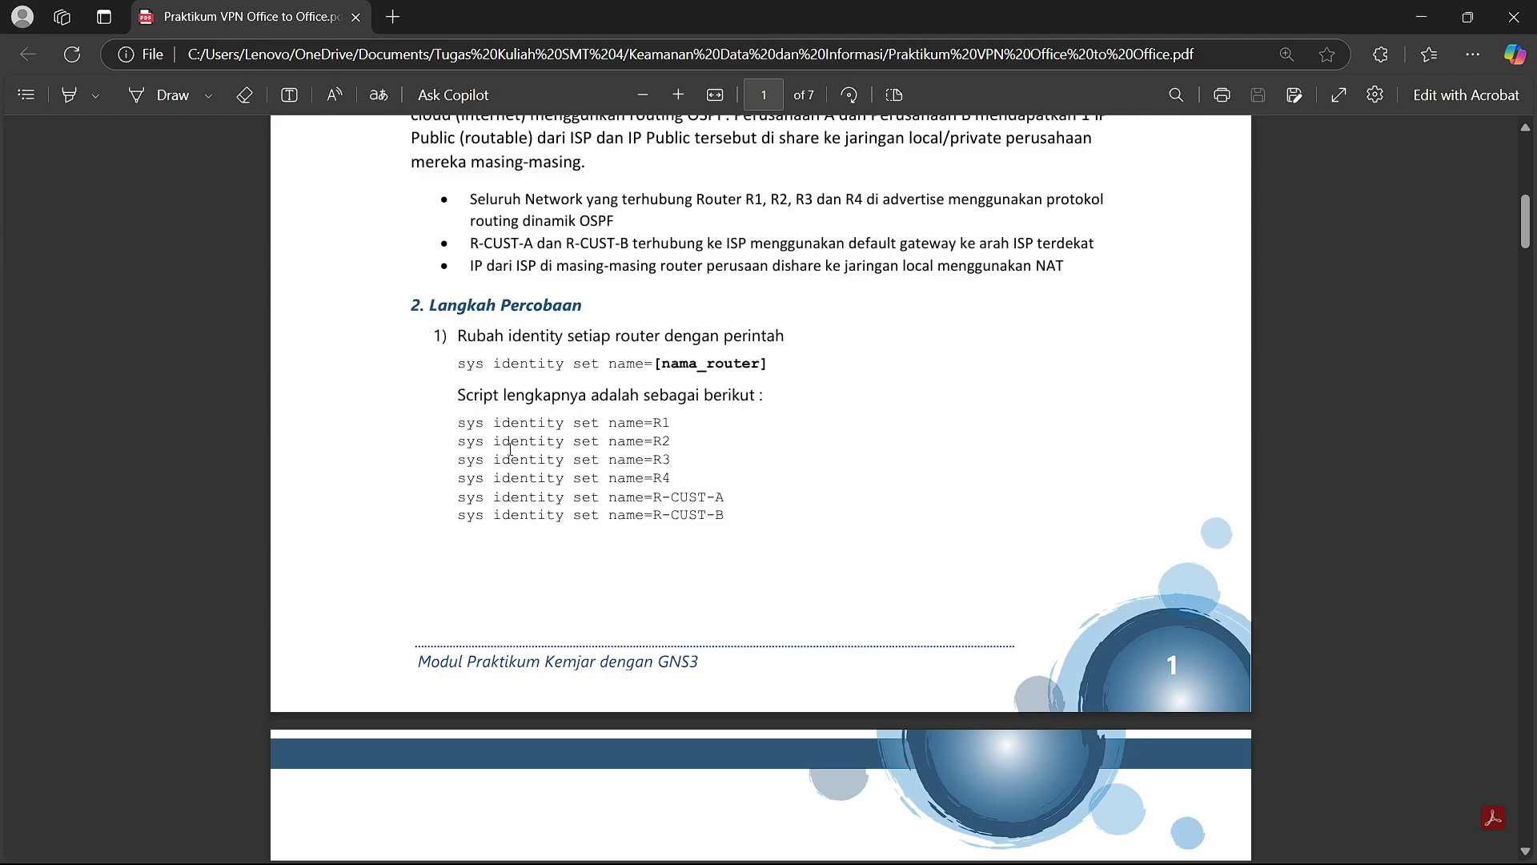
{"action": "mouse_move", "coordinate": [778, 861]}
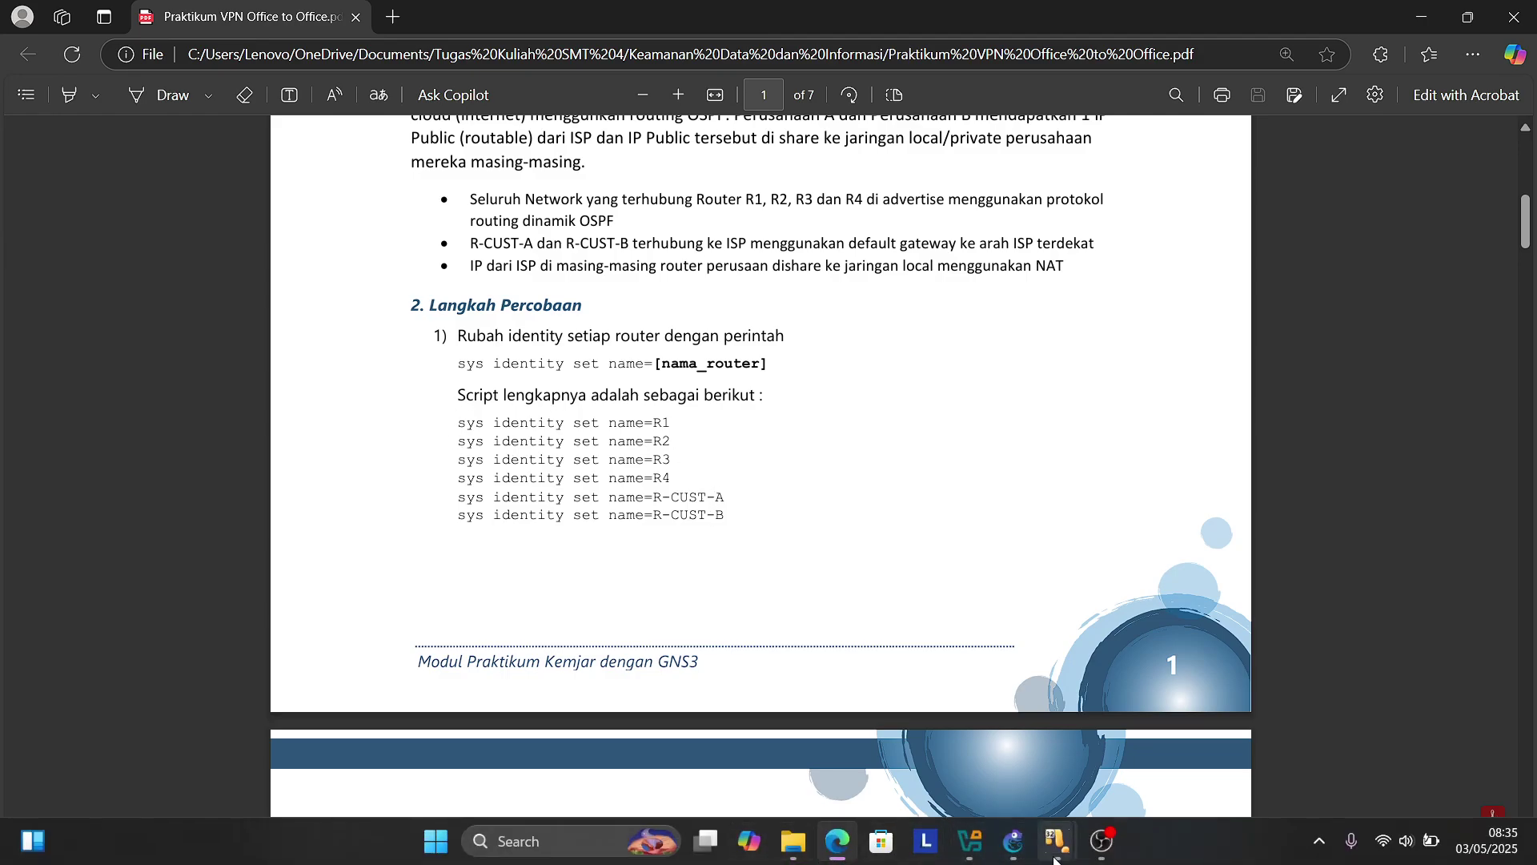
{"action": "mouse_move", "coordinate": [1055, 855]}
{"action": "left_click", "coordinate": [1452, 743]}
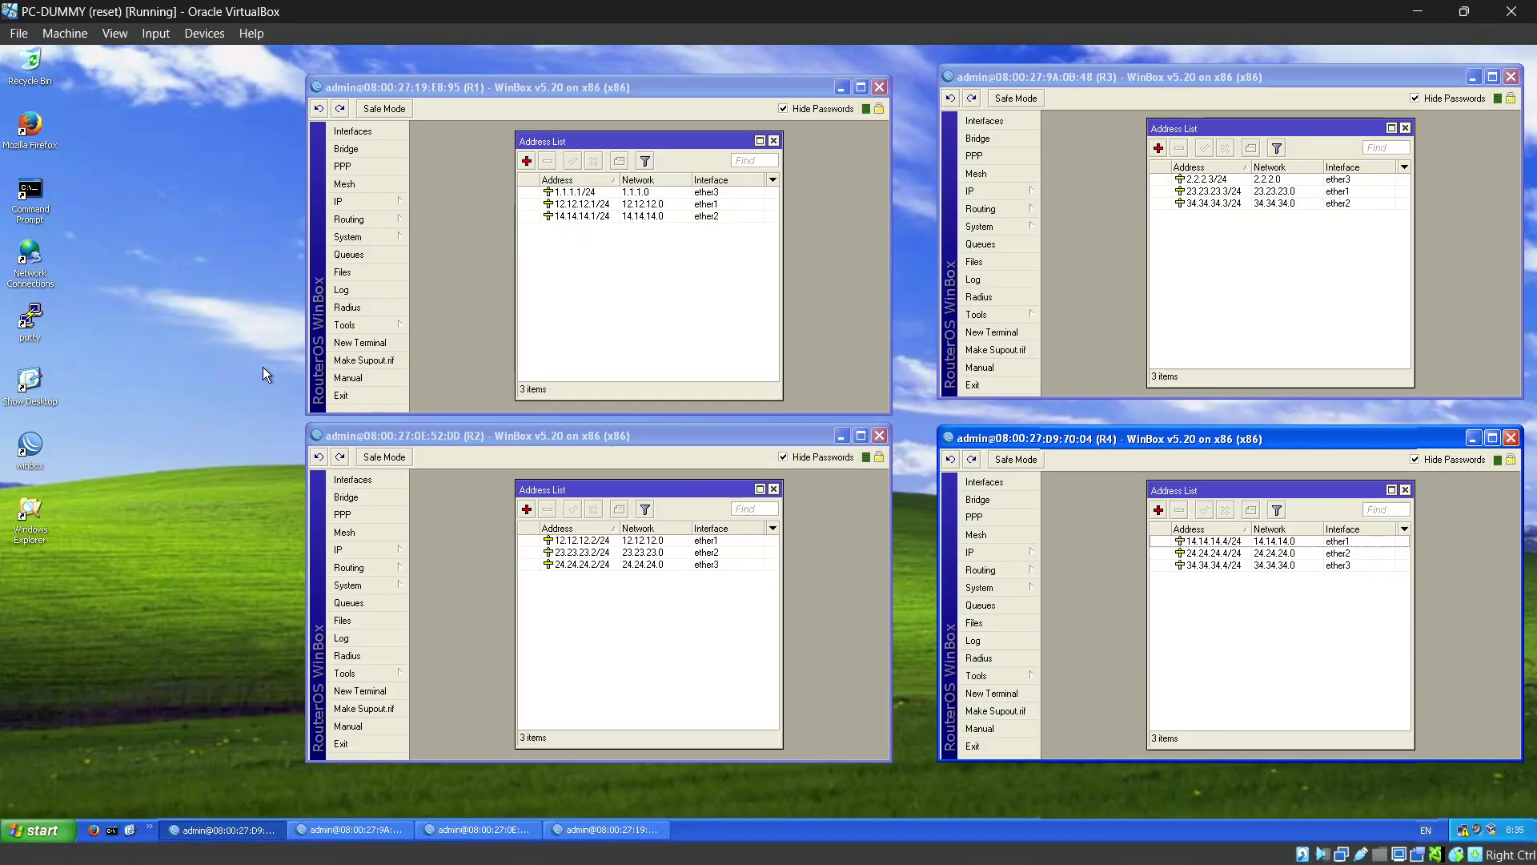
{"action": "double_click", "coordinate": [30, 445]}
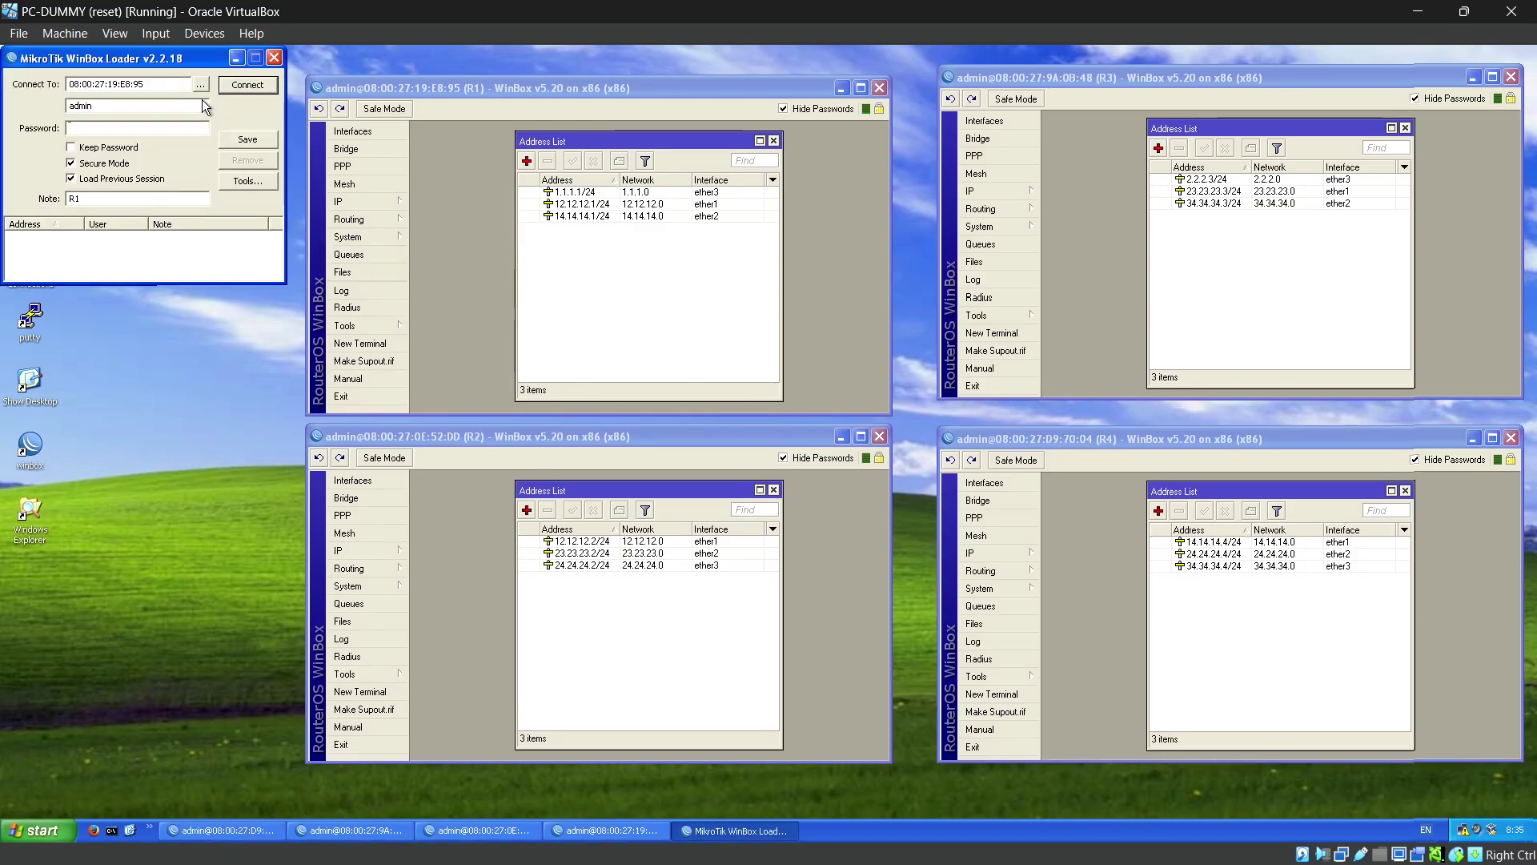
{"action": "left_click", "coordinate": [200, 84]}
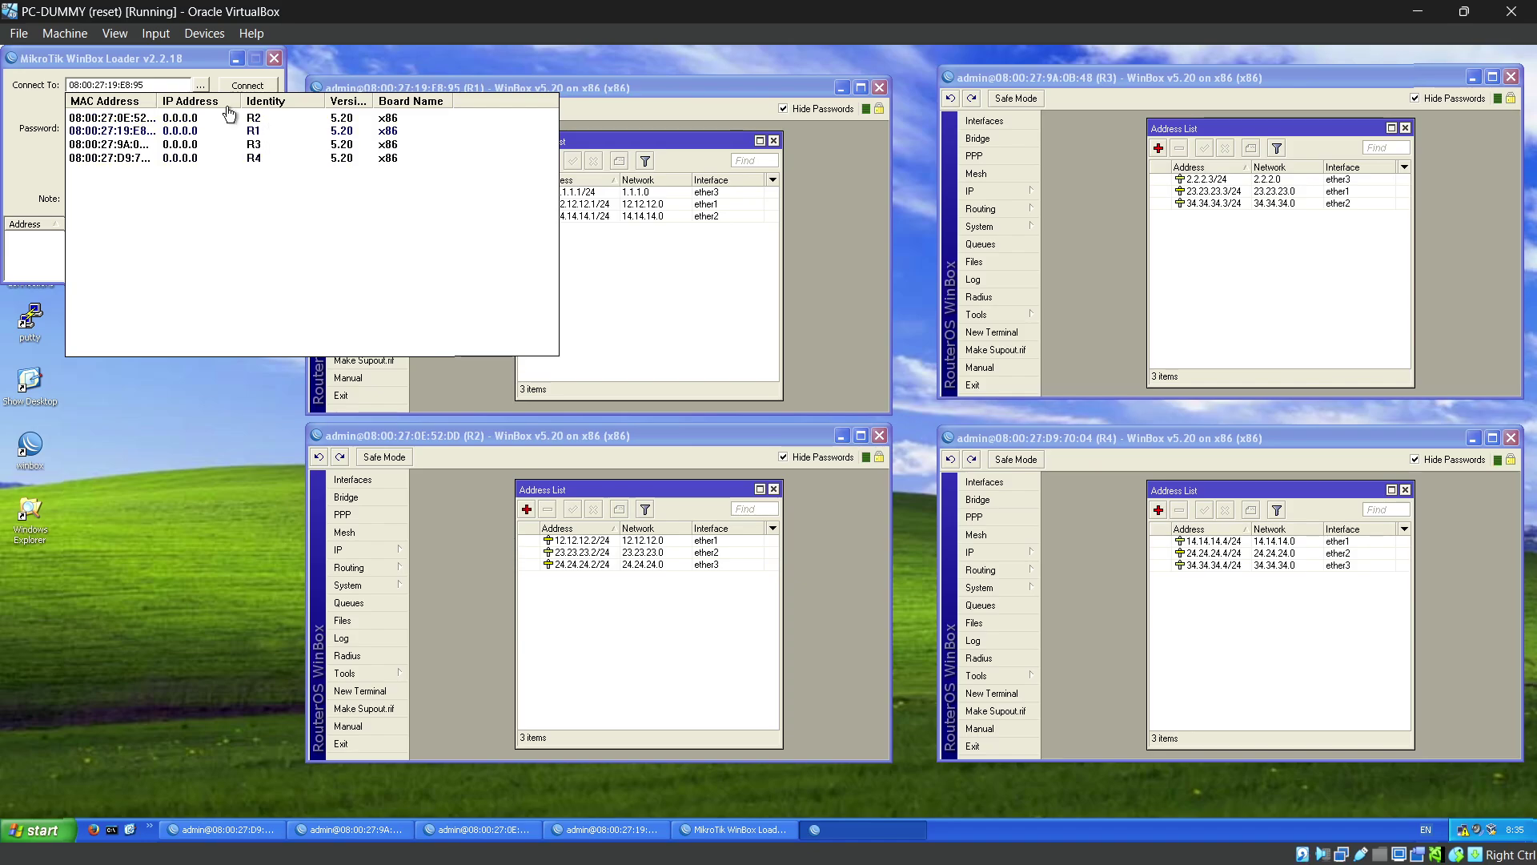
{"action": "left_click", "coordinate": [274, 58]}
{"action": "left_click", "coordinate": [1417, 11]}
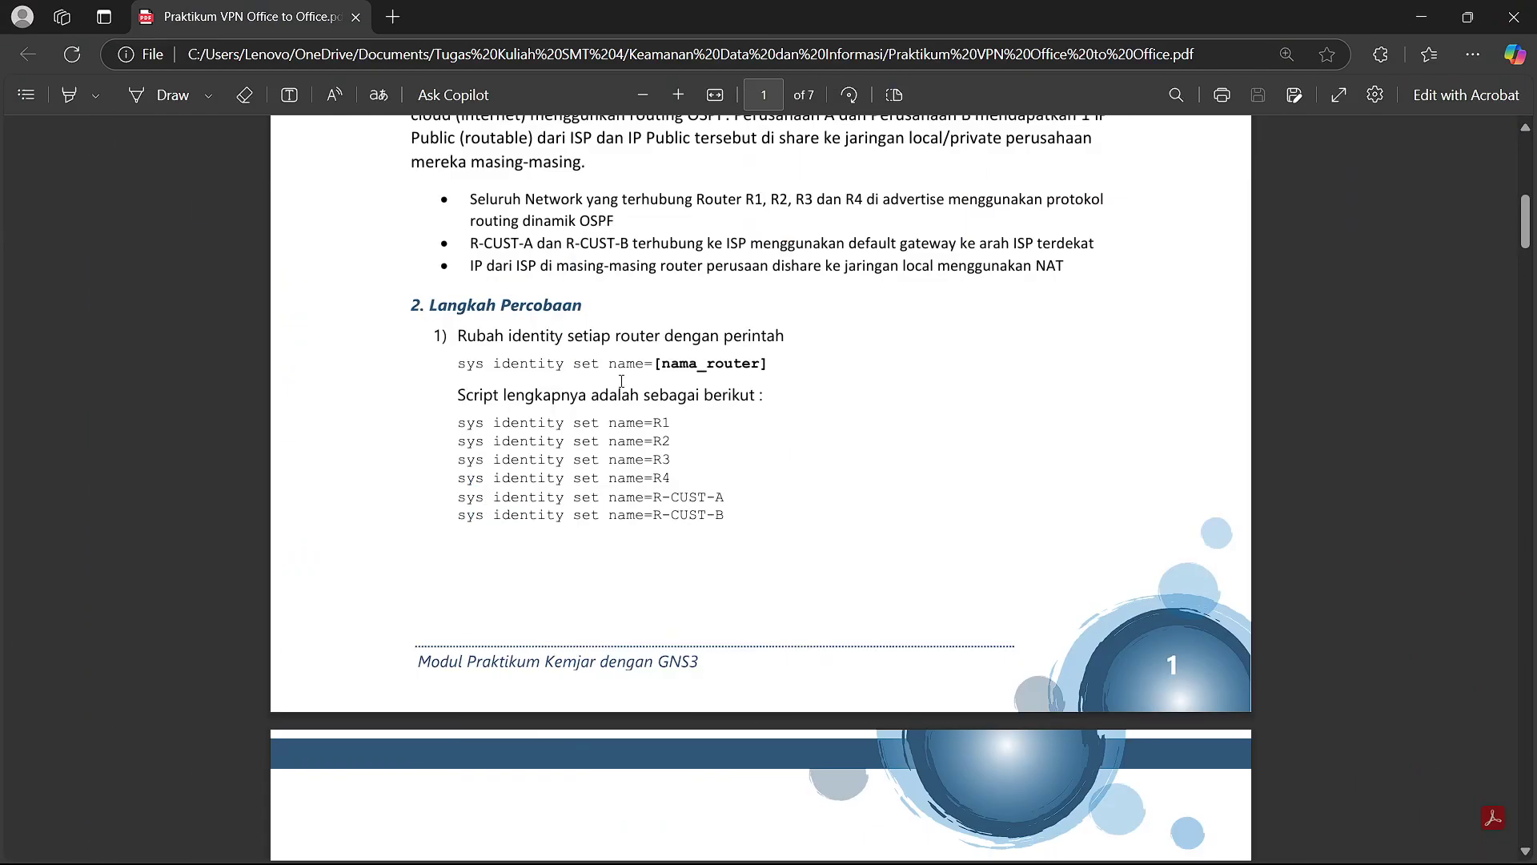
Step: Review the IP address rows for R1 to R4, R-CUST-A and R-CUST-B in the guide's table
{"action": "scroll", "coordinate": [651, 406], "scroll_direction": "down", "scroll_amount": 2}
{"action": "scroll", "coordinate": [648, 408], "scroll_direction": "down", "scroll_amount": 3}
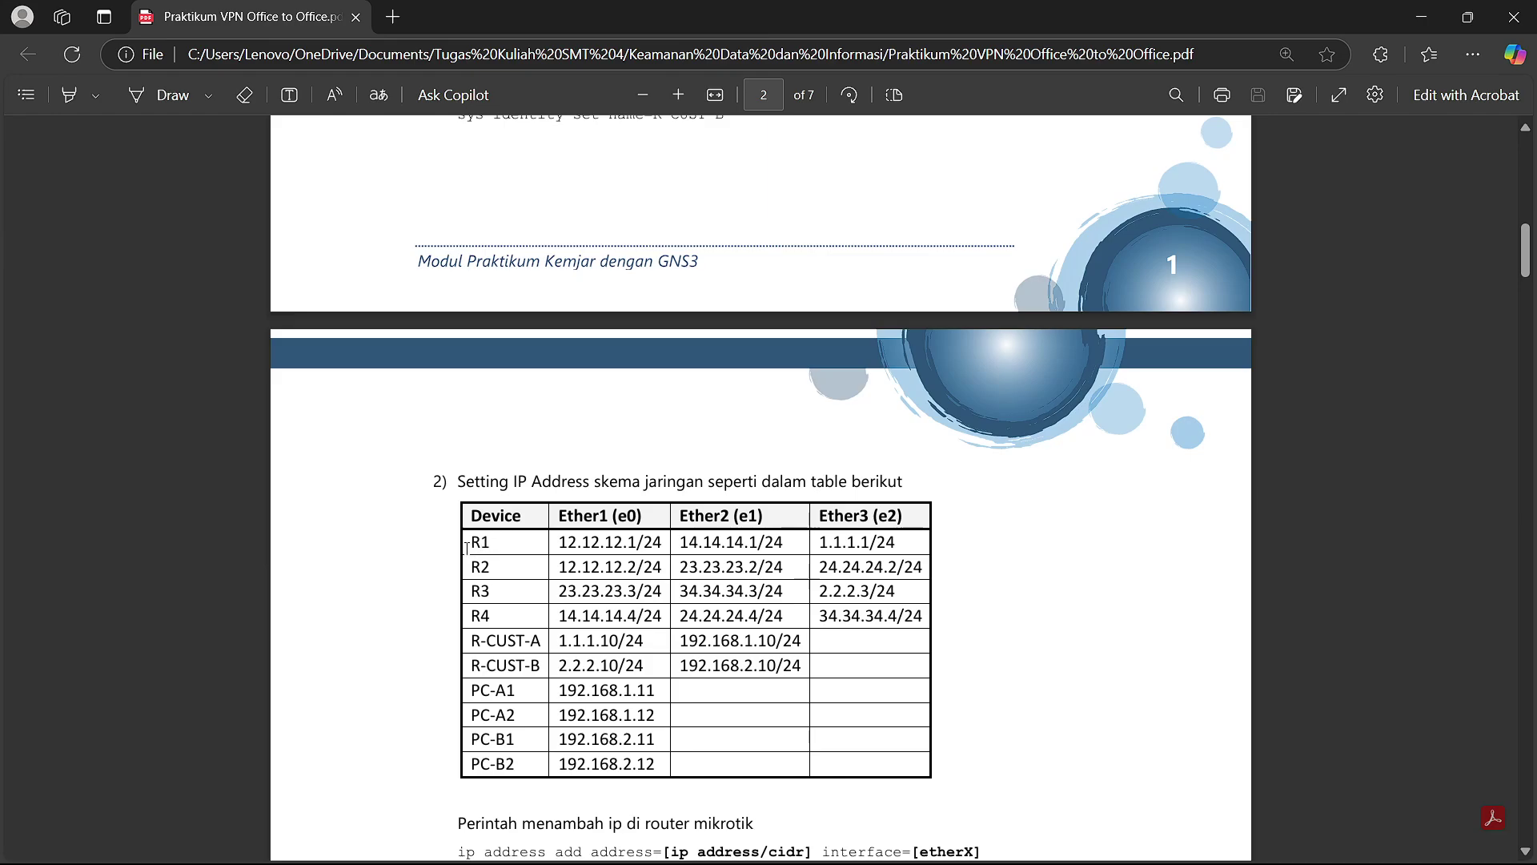
{"action": "left_click_drag", "start_coordinate": [468, 542], "coordinate": [925, 608]}
{"action": "right_click", "coordinate": [927, 608]}
{"action": "left_click", "coordinate": [838, 614]}
{"action": "left_click_drag", "start_coordinate": [469, 646], "coordinate": [806, 670]}
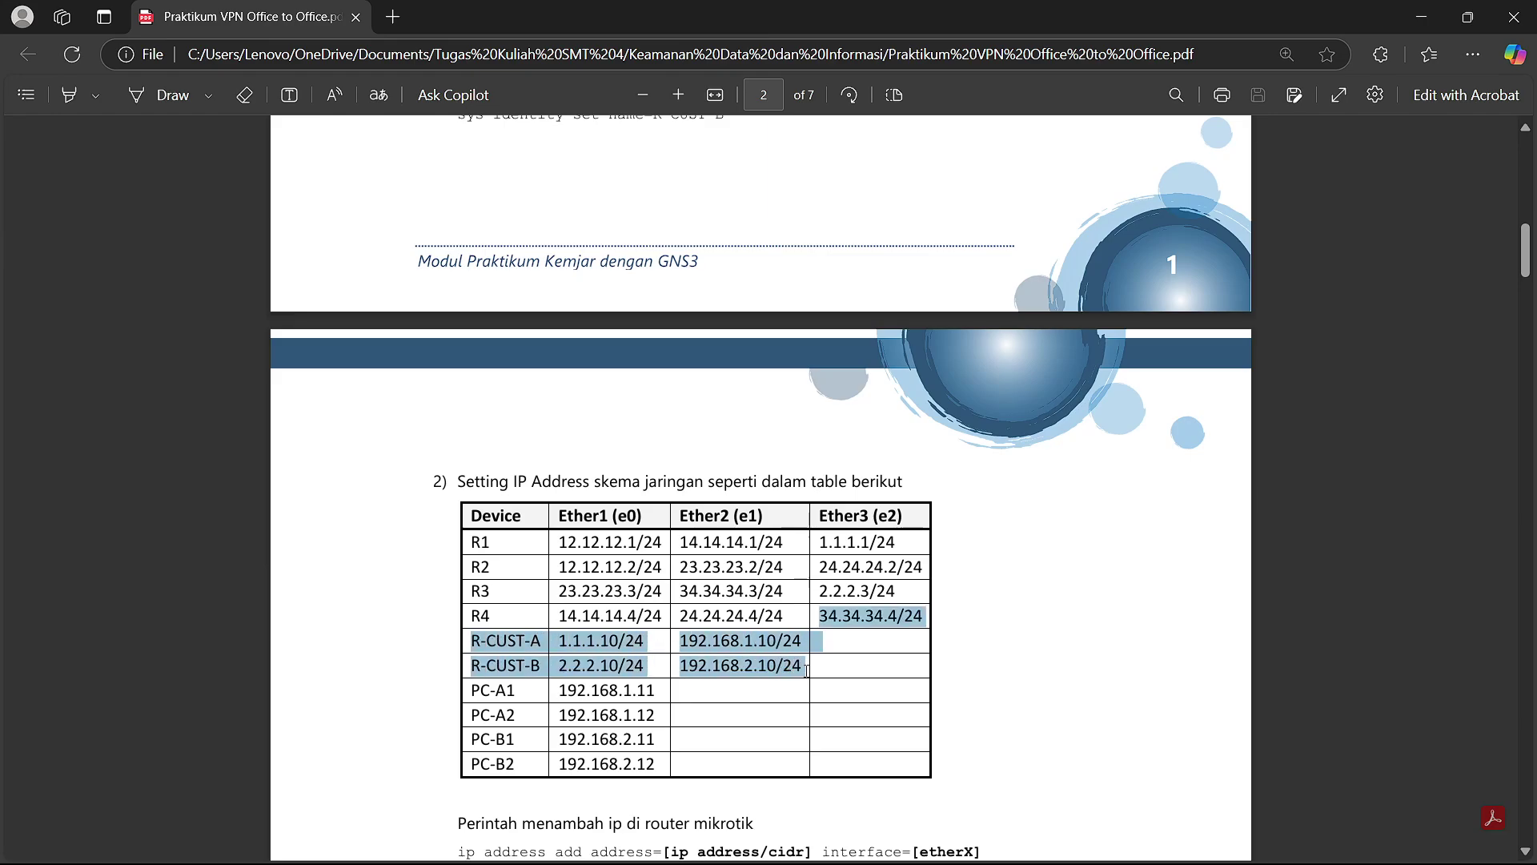
{"action": "left_click", "coordinate": [1005, 723]}
Step: Check the address lists of routers R1 to R4 in the WinBox windows on the PC-DUMMY virtual machine
{"action": "mouse_move", "coordinate": [1073, 844]}
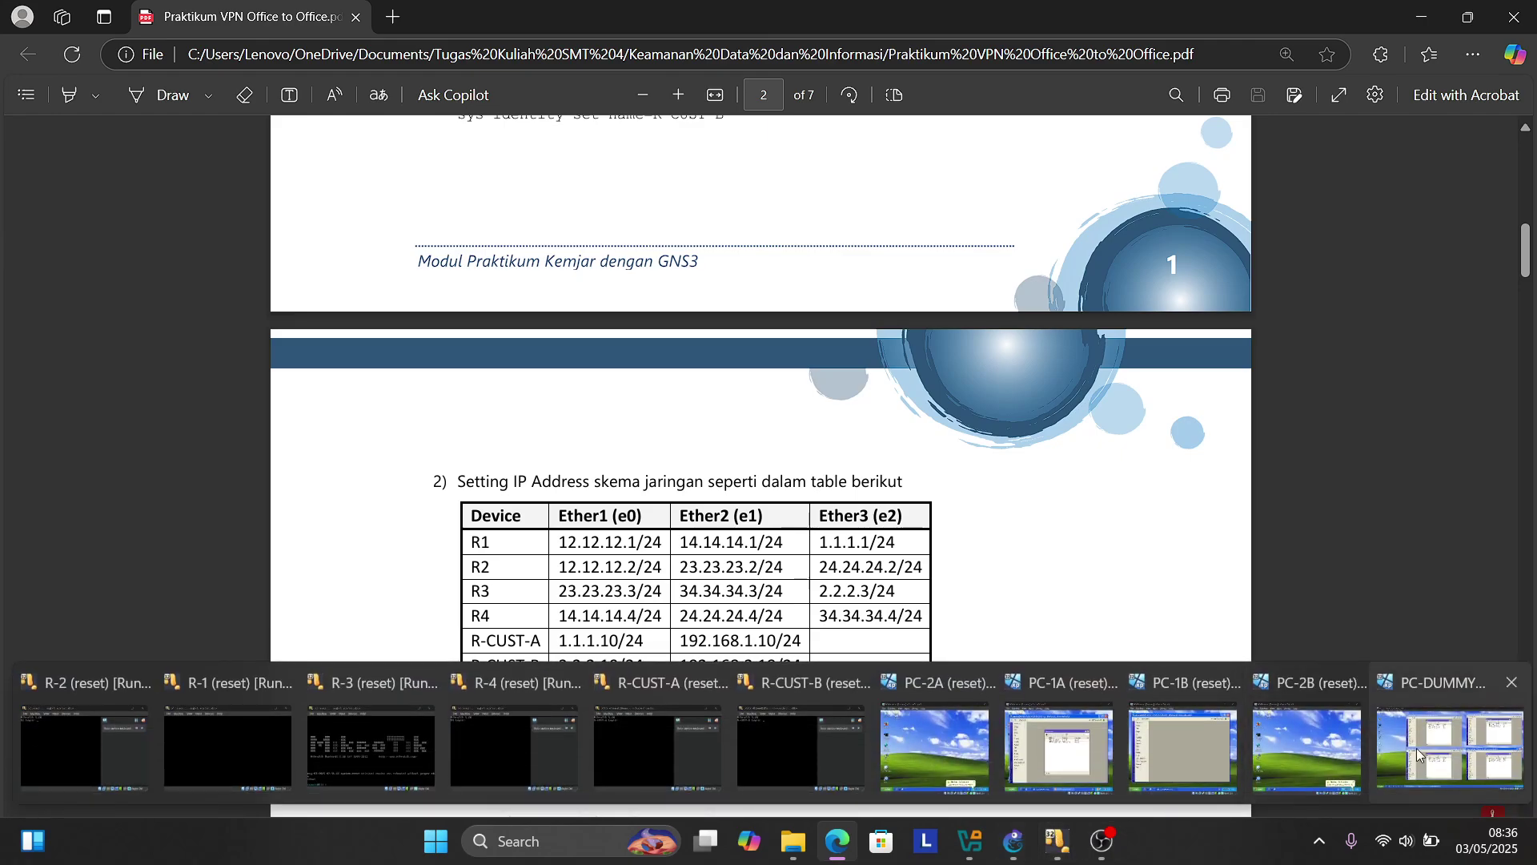
{"action": "left_click", "coordinate": [1415, 747]}
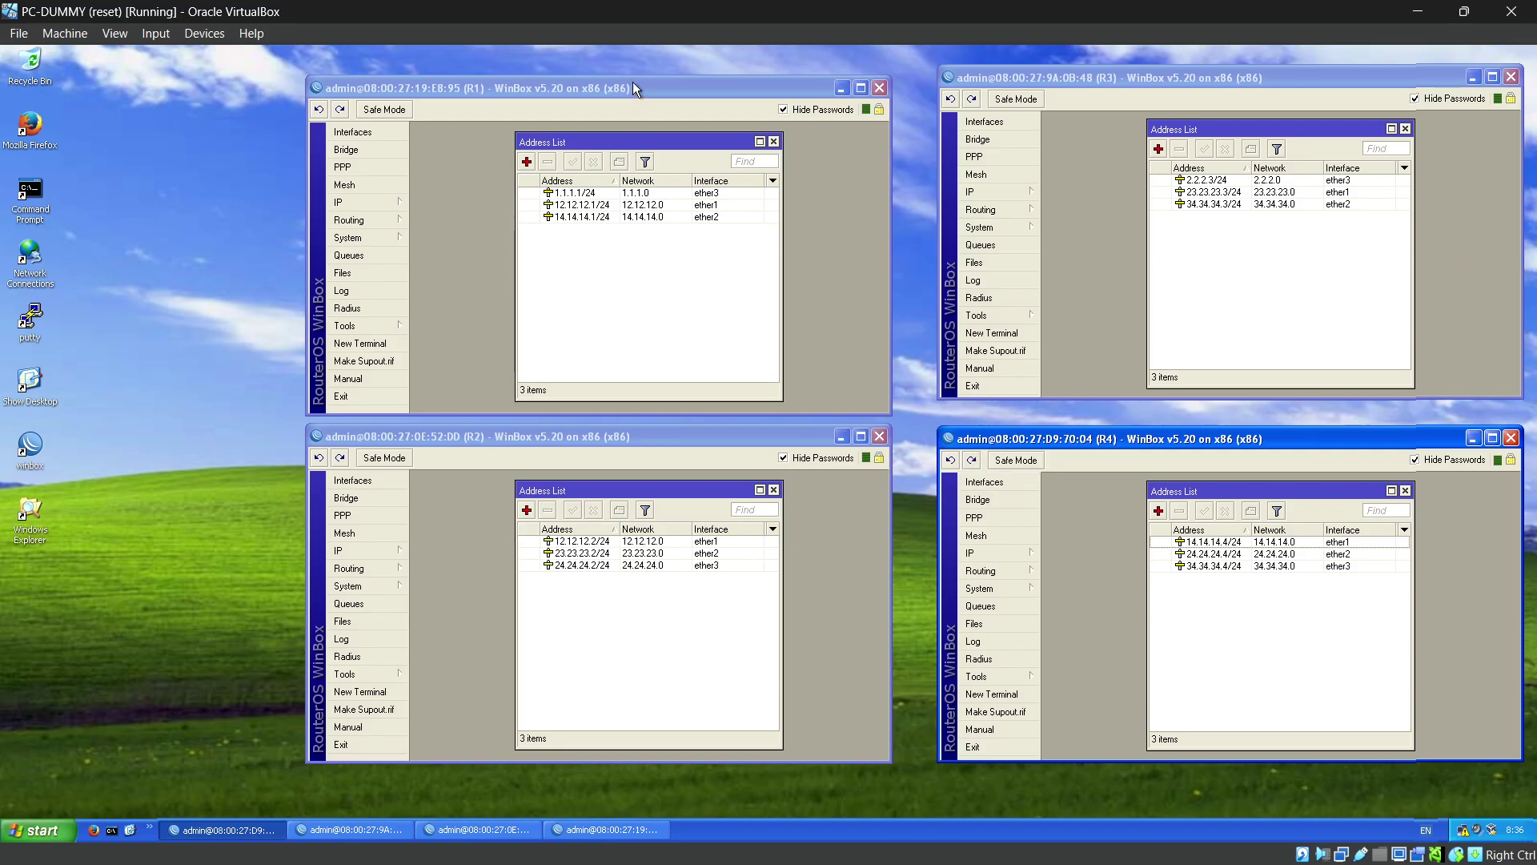
{"action": "left_click_drag", "start_coordinate": [632, 81], "coordinate": [647, 74]}
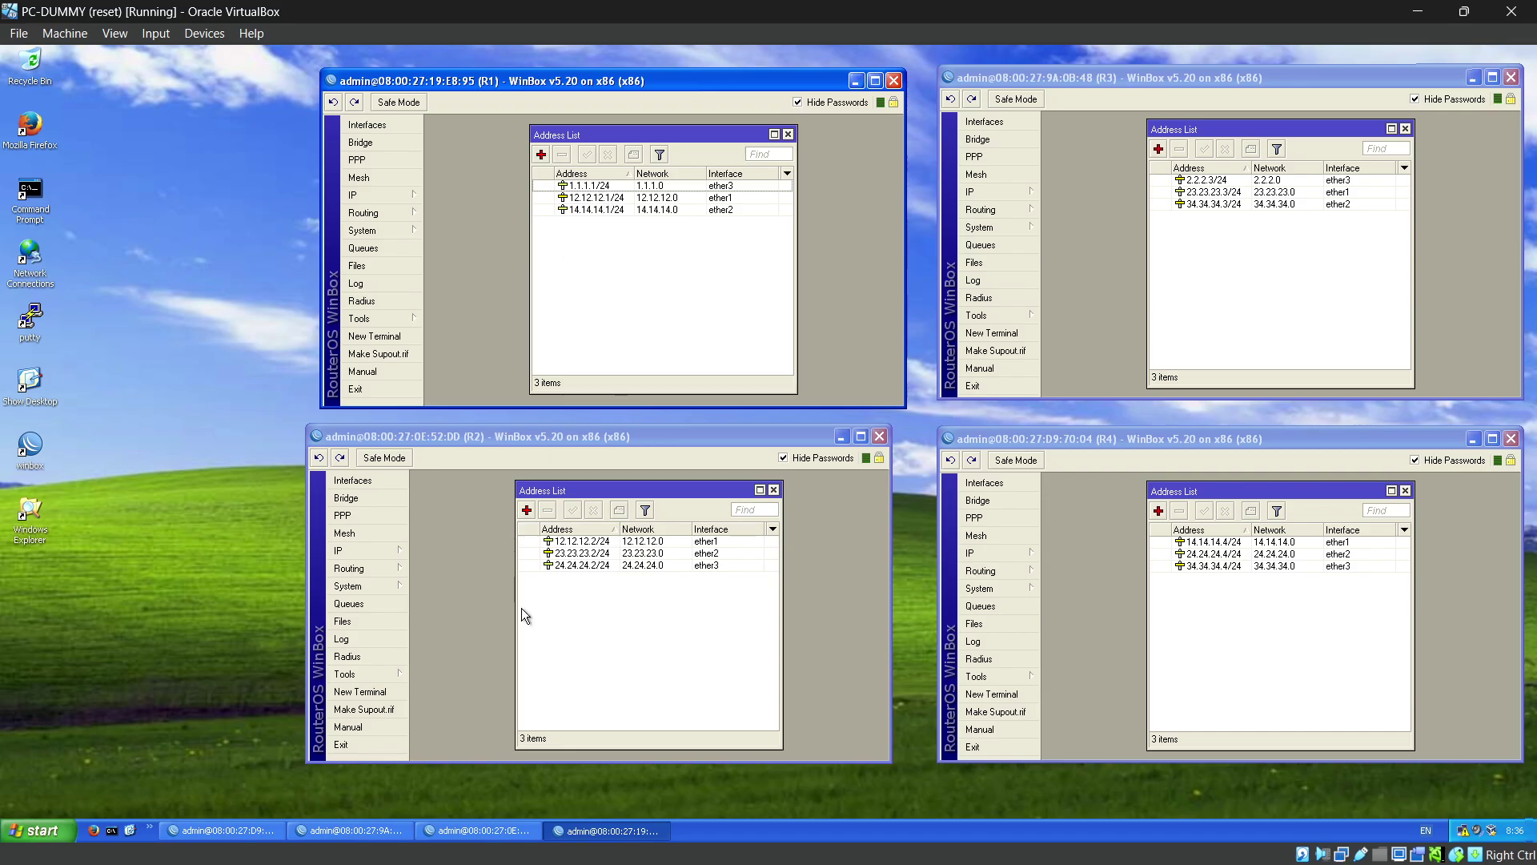
{"action": "left_click", "coordinate": [565, 444]}
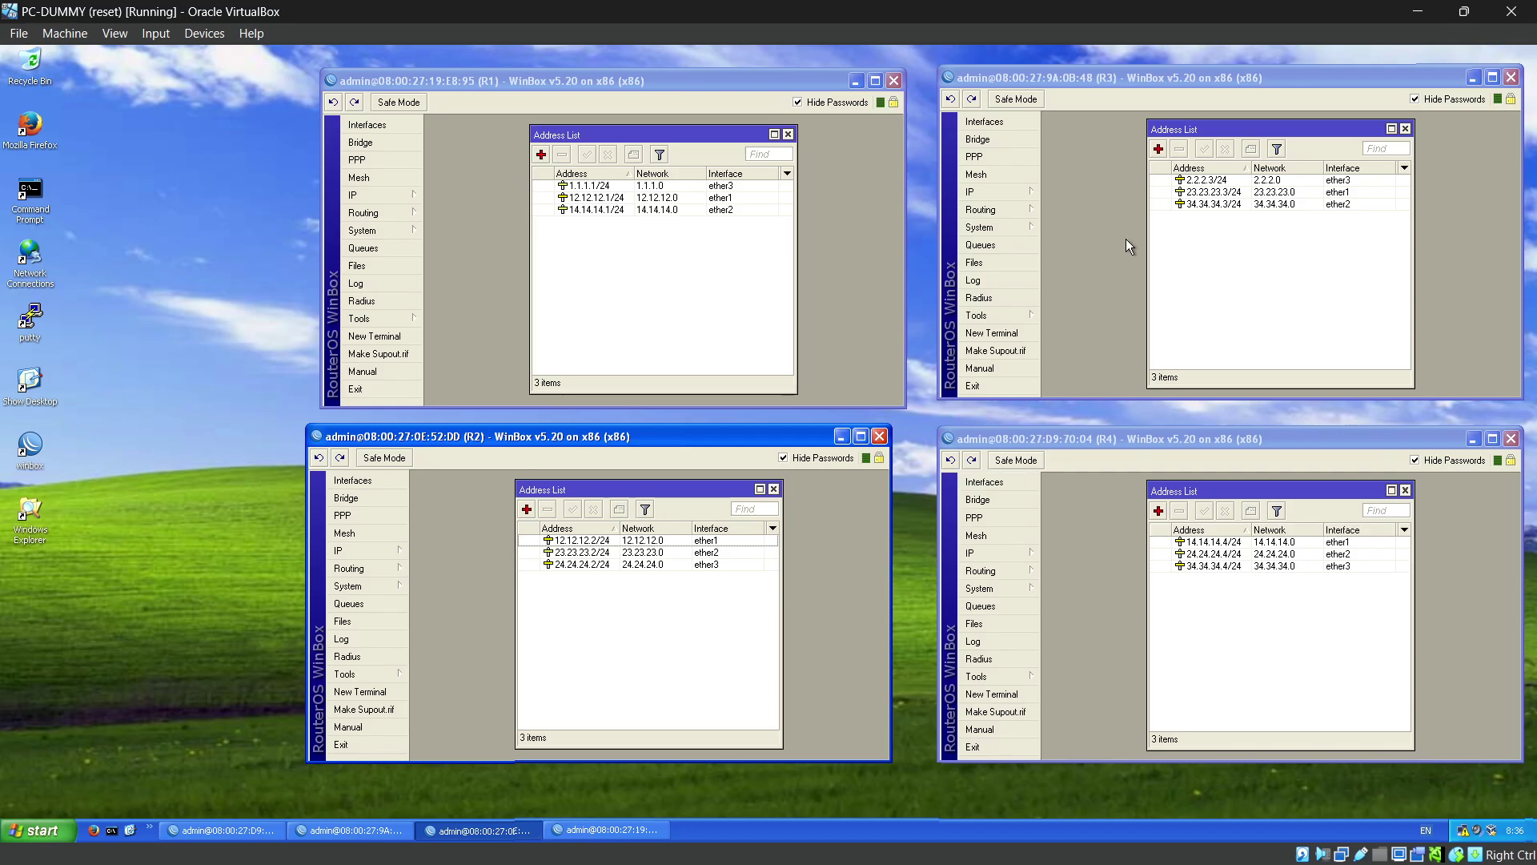
{"action": "left_click", "coordinate": [1196, 79]}
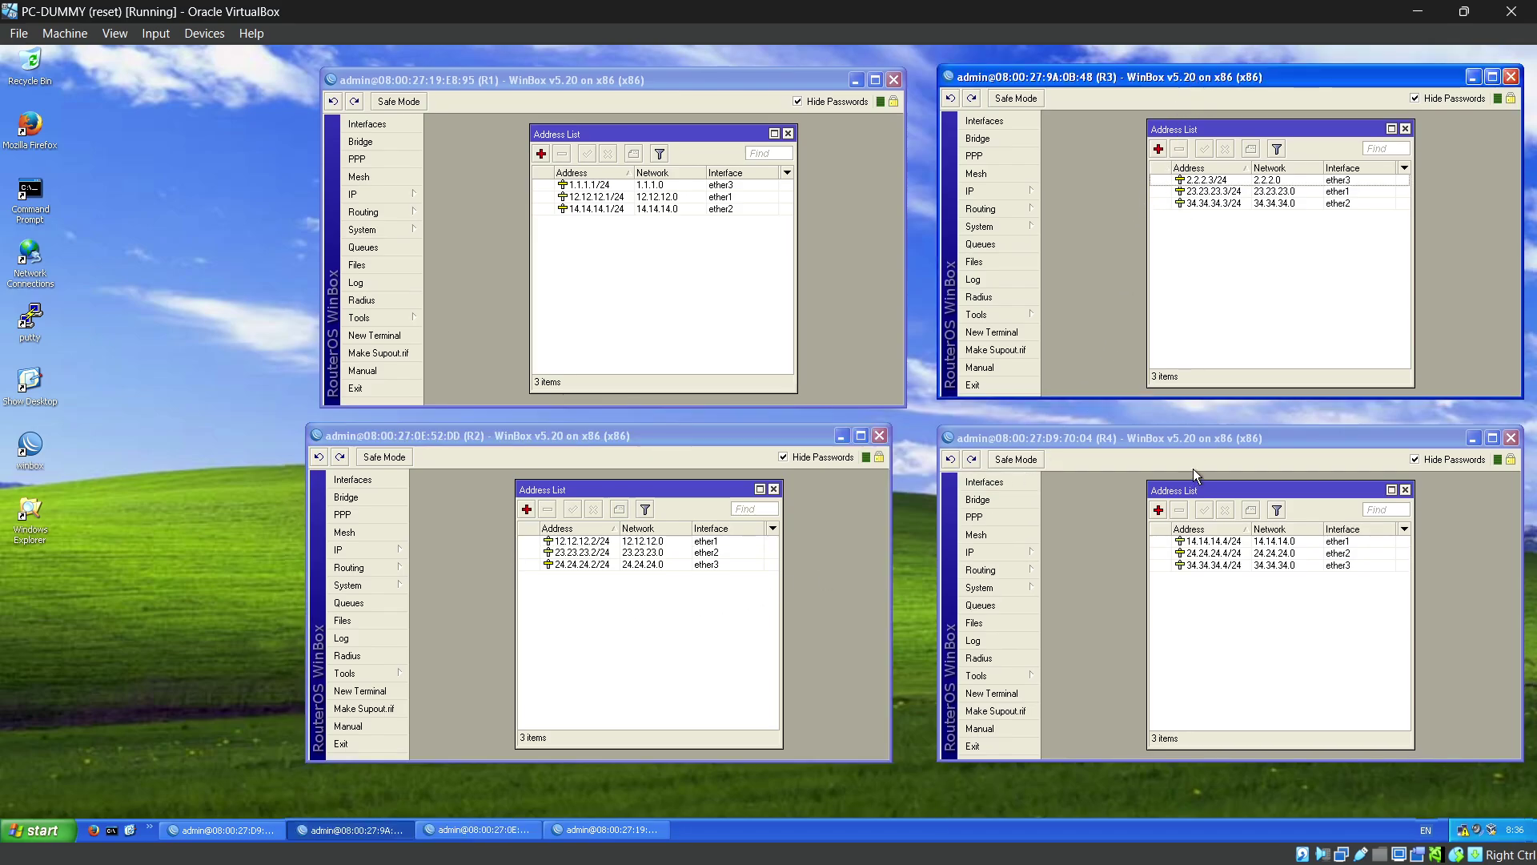
{"action": "left_click", "coordinate": [1416, 12]}
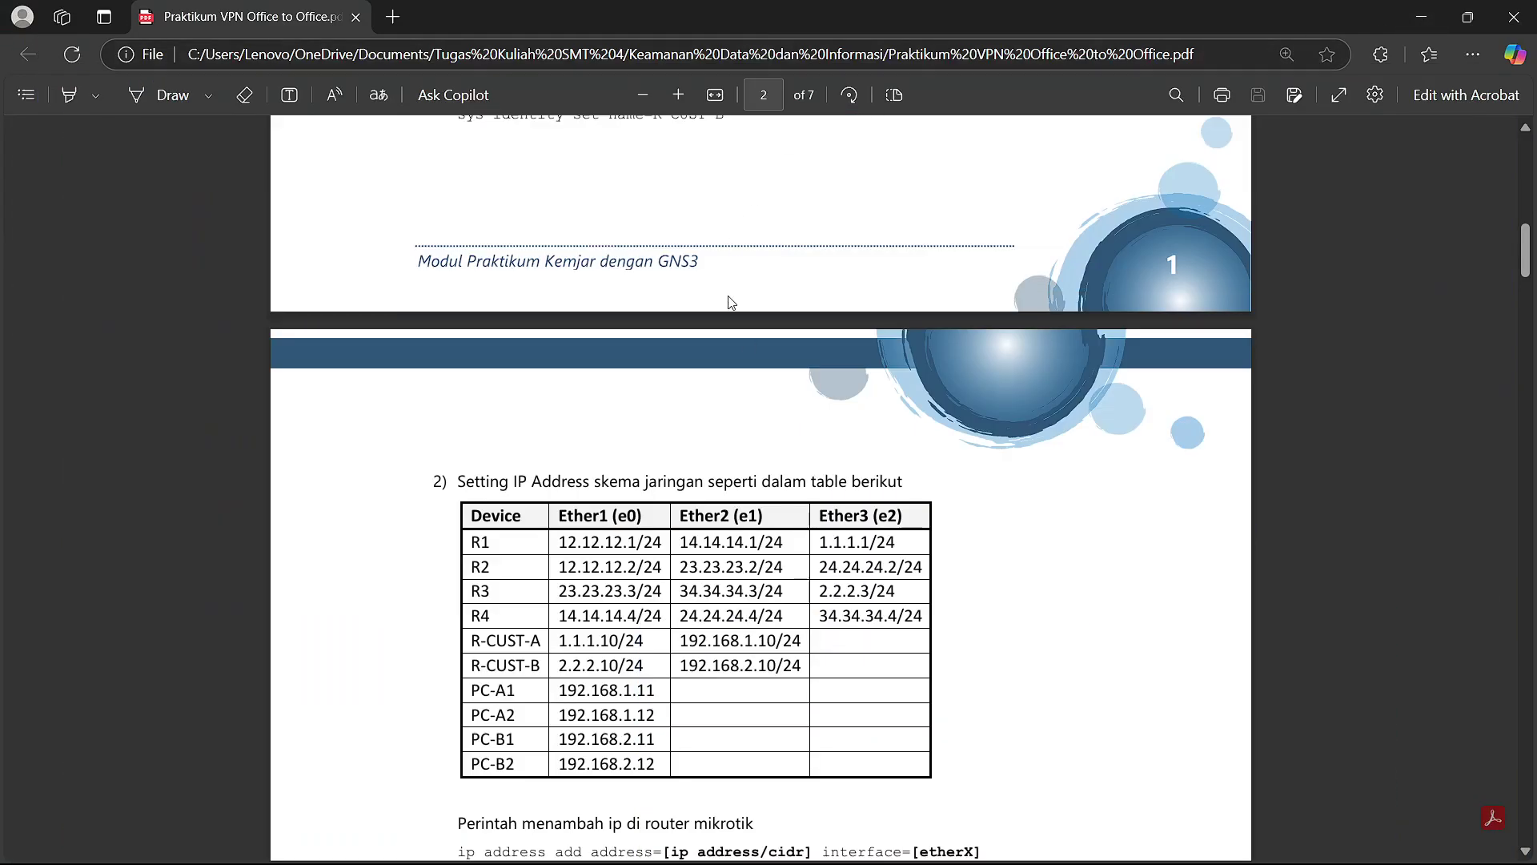
Step: Check R-CUST-A's address list in WinBox on the PC-1A virtual machine and return to the guide
{"action": "mouse_move", "coordinate": [1065, 837]}
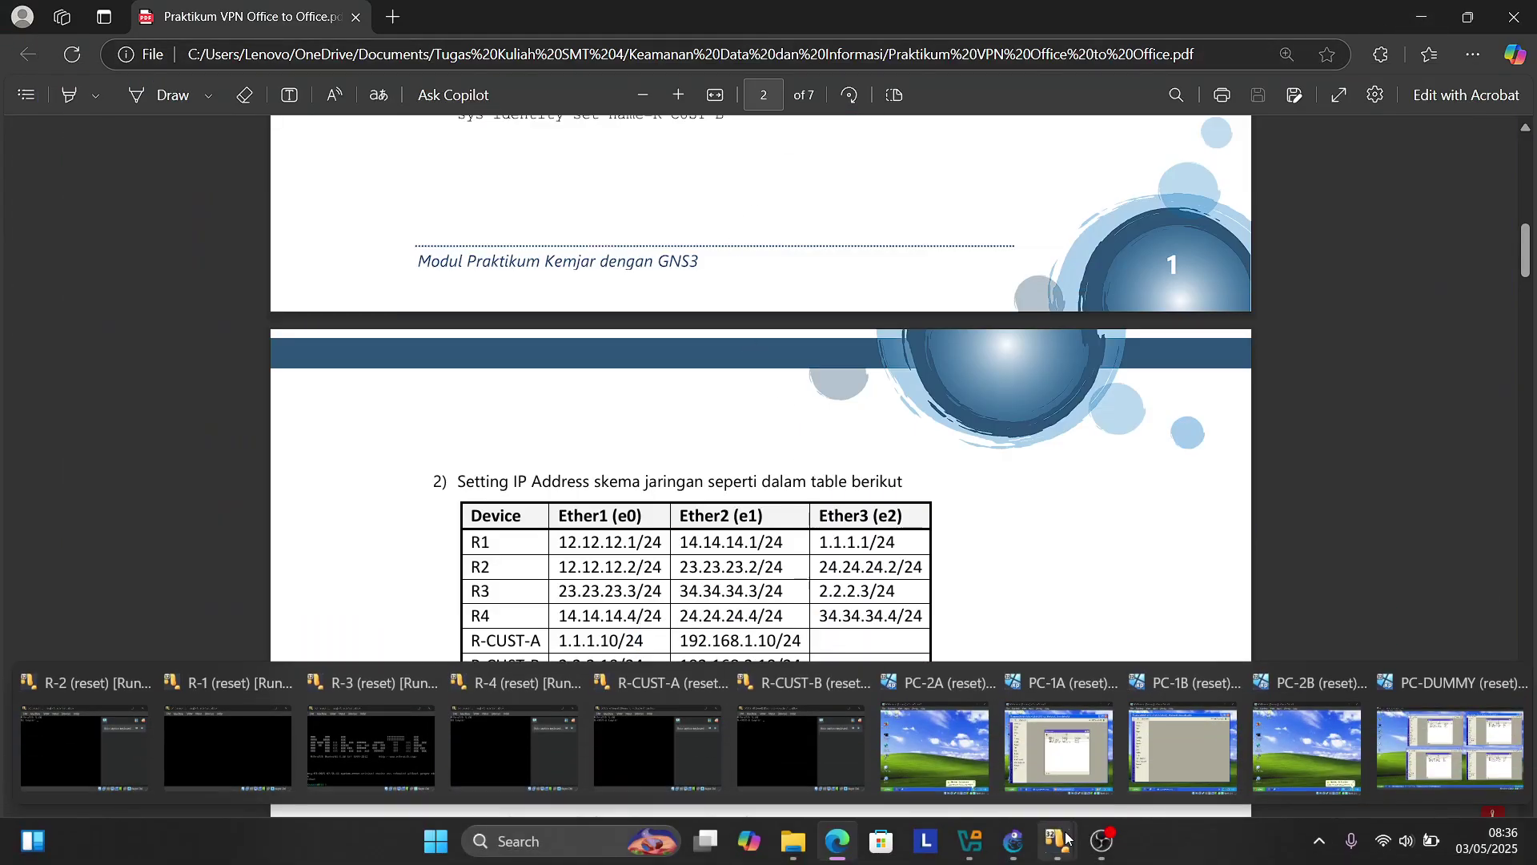
{"action": "left_click", "coordinate": [1058, 749]}
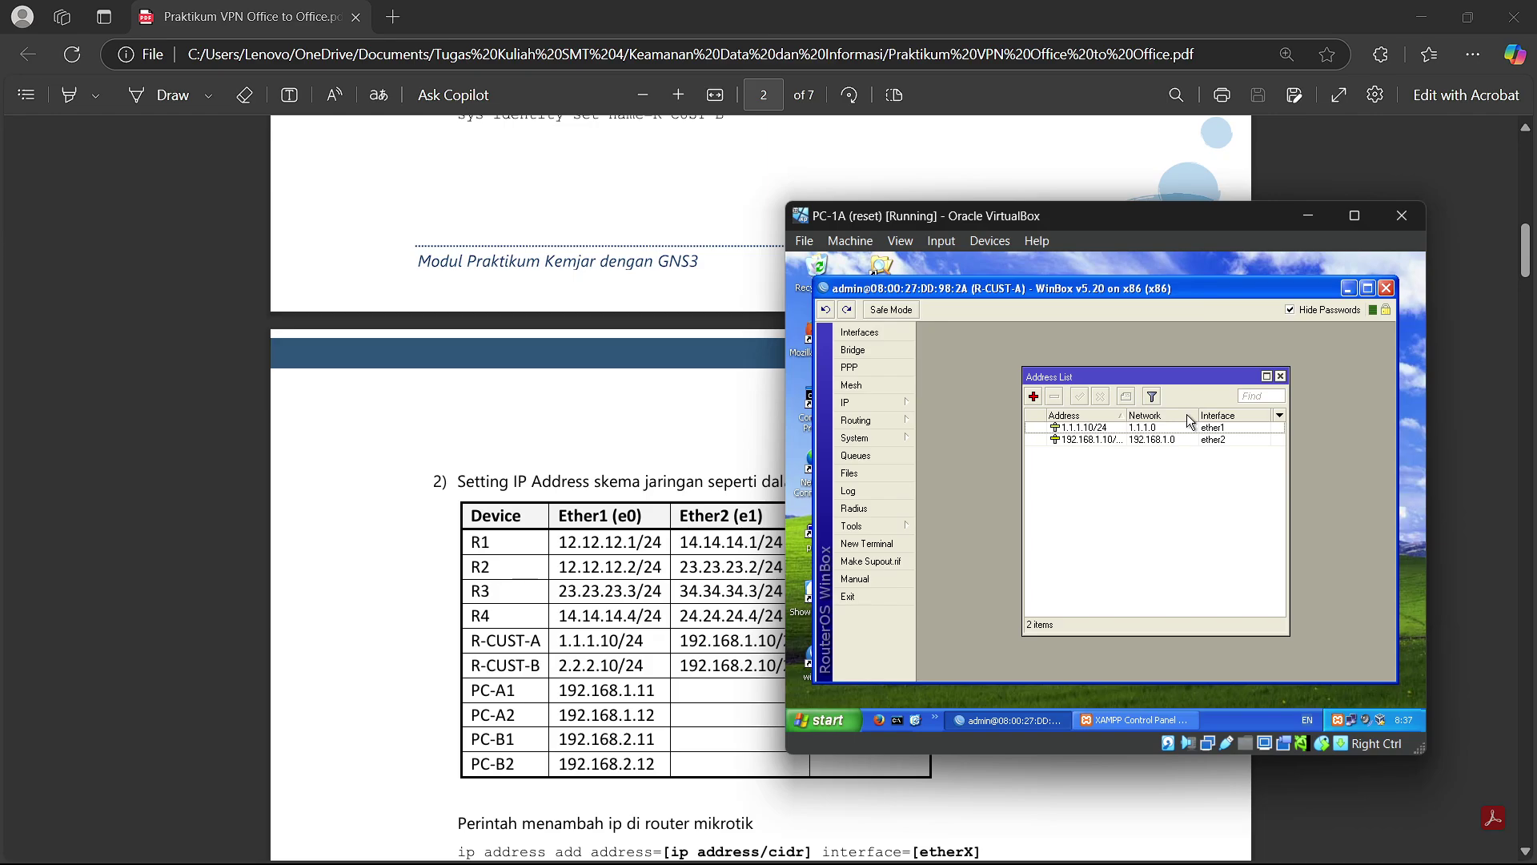
{"action": "left_click", "coordinate": [1307, 219]}
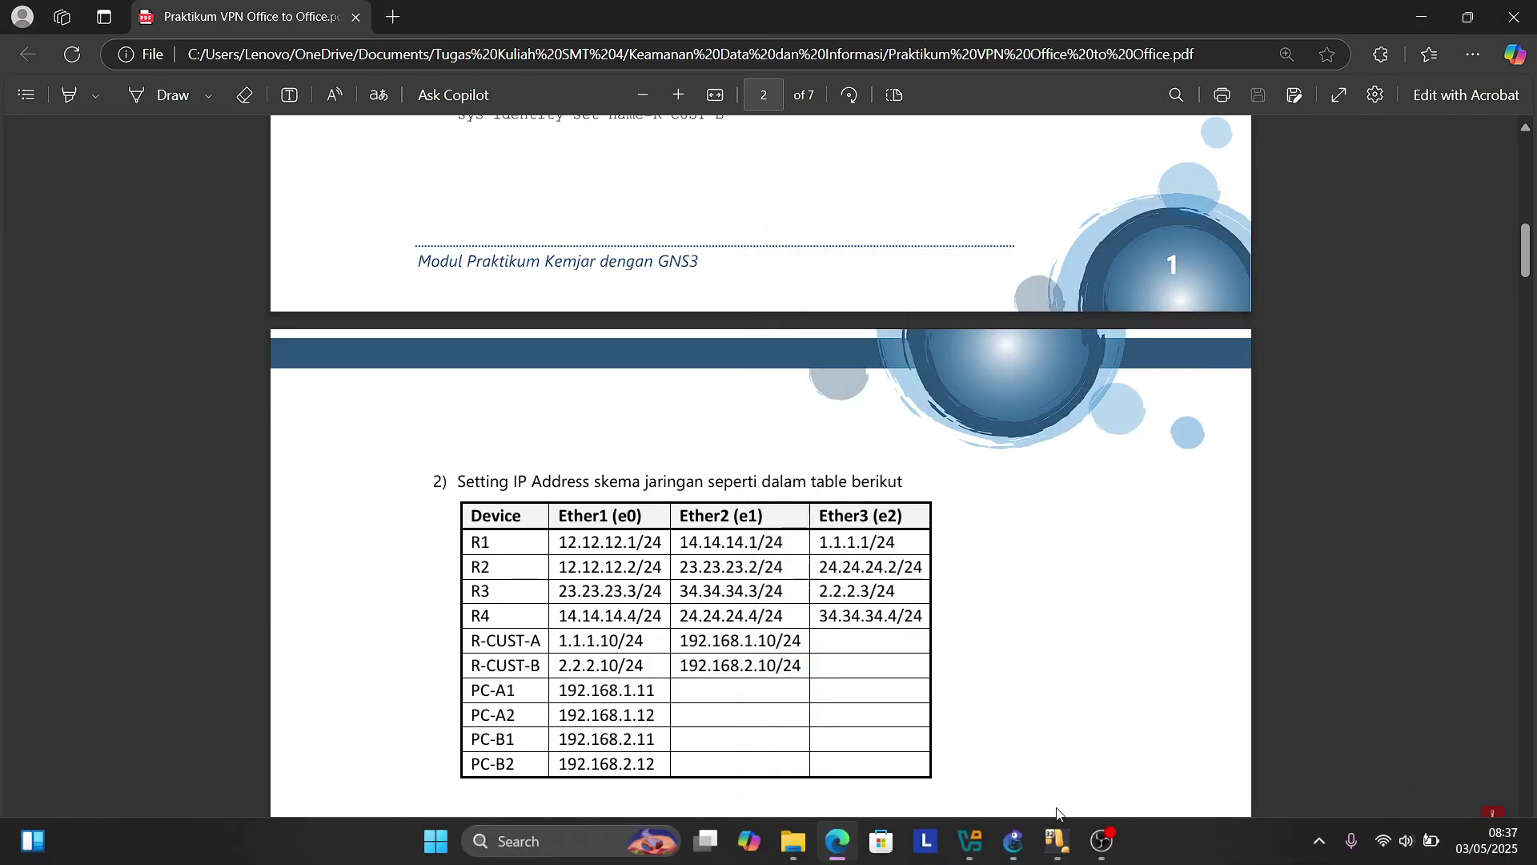
Step: Open R-CUST-B's IP address list in WinBox on the PC-1B virtual machine to check it, and return to the guide
{"action": "mouse_move", "coordinate": [1063, 849]}
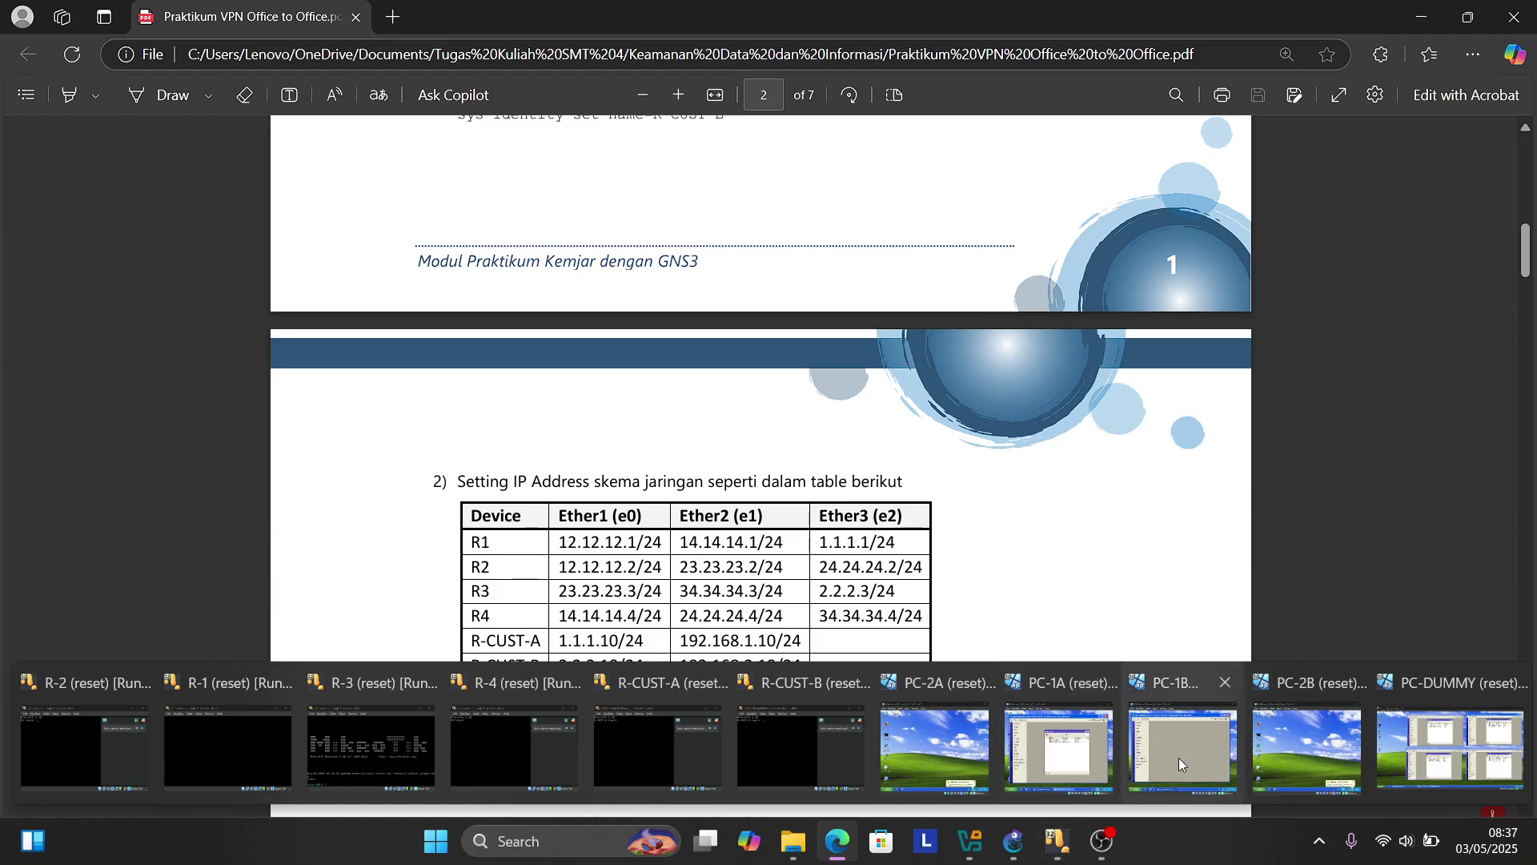
{"action": "left_click", "coordinate": [1181, 756]}
{"action": "left_click", "coordinate": [930, 373]}
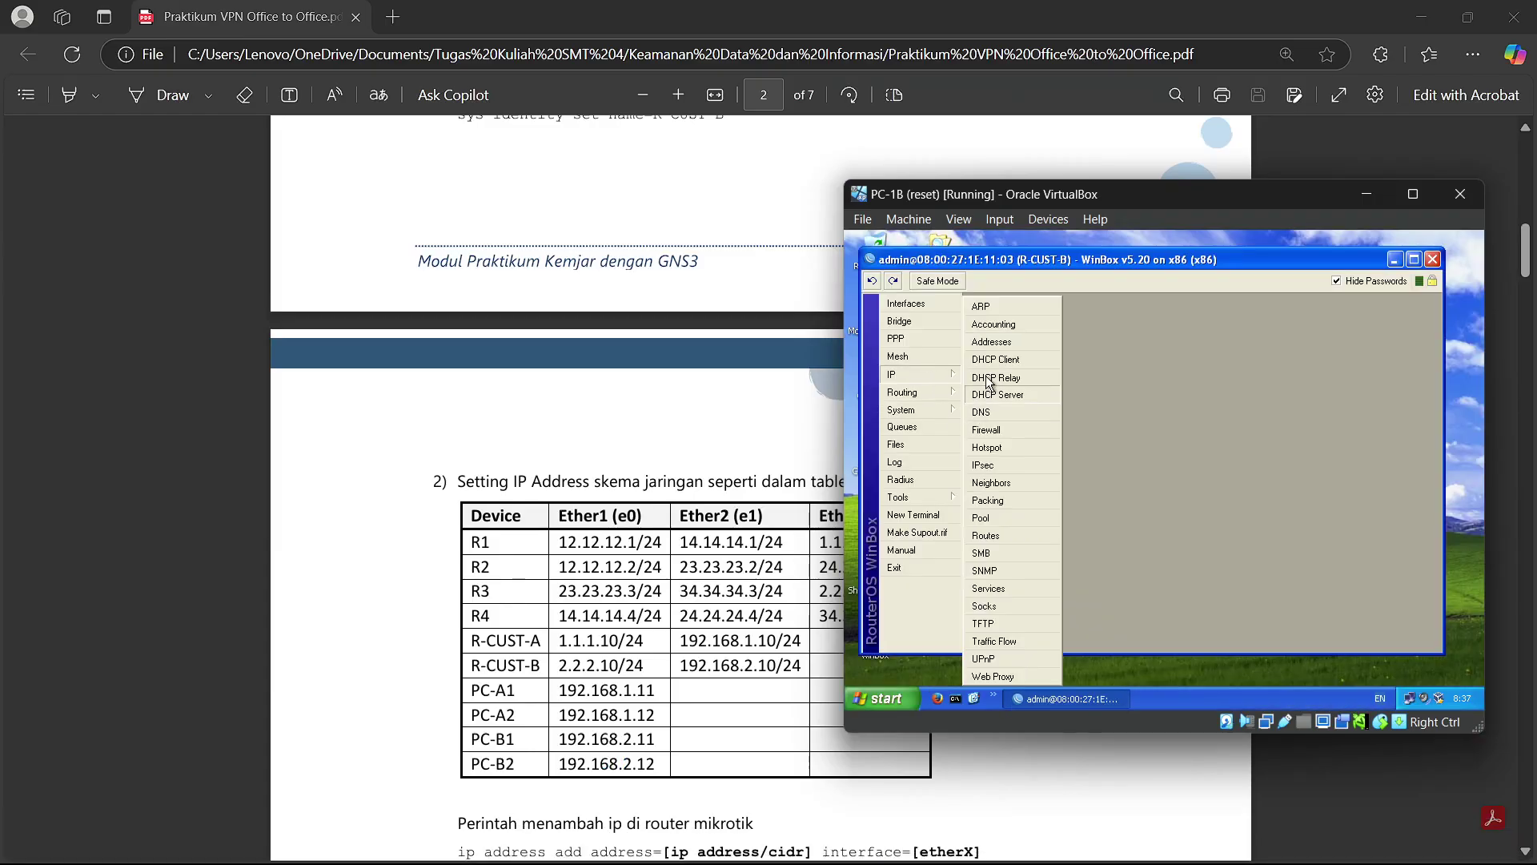
{"action": "left_click", "coordinate": [993, 339]}
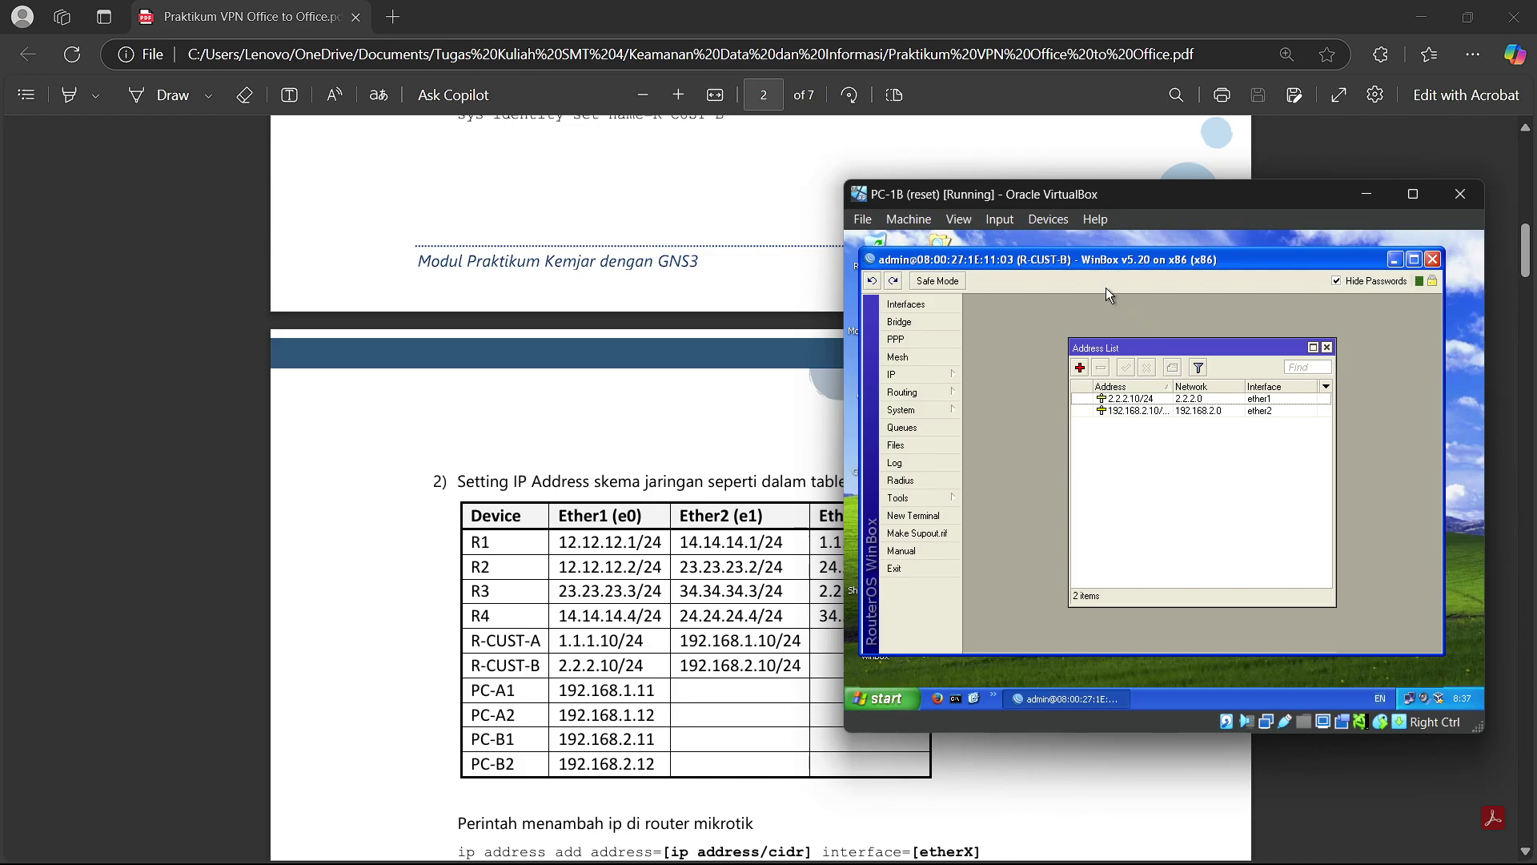
{"action": "scroll", "coordinate": [1113, 152], "scroll_direction": "down", "scroll_amount": 4}
{"action": "left_click_drag", "start_coordinate": [1129, 193], "coordinate": [1165, 165]}
{"action": "left_click", "coordinate": [1410, 171]}
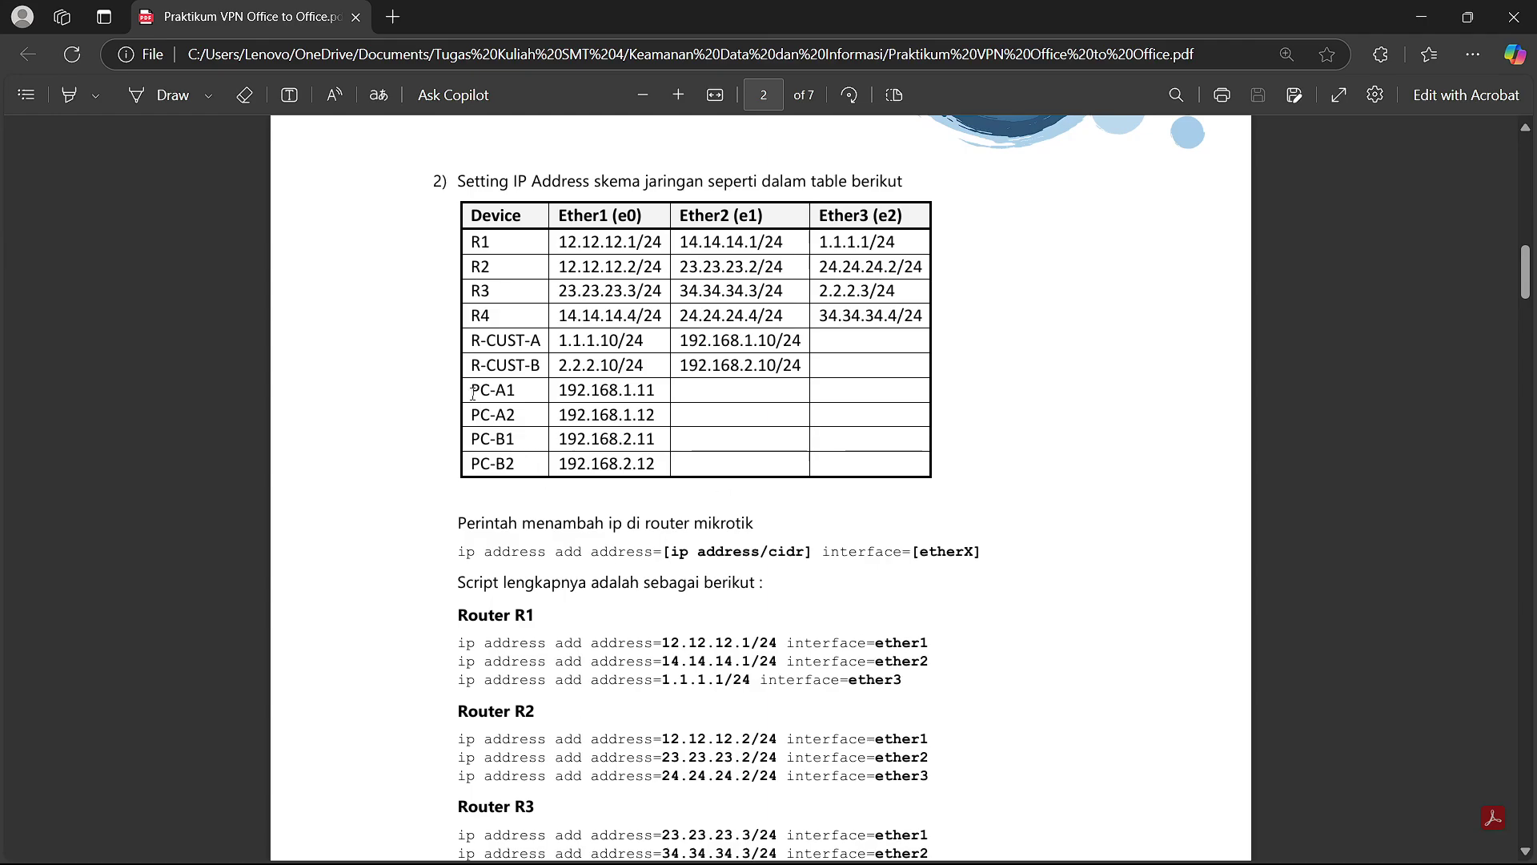
Step: Review the IP address rows for PC-A1, PC-A2, PC-B1 and PC-B2 in the guide's table
{"action": "left_click_drag", "start_coordinate": [472, 394], "coordinate": [660, 461]}
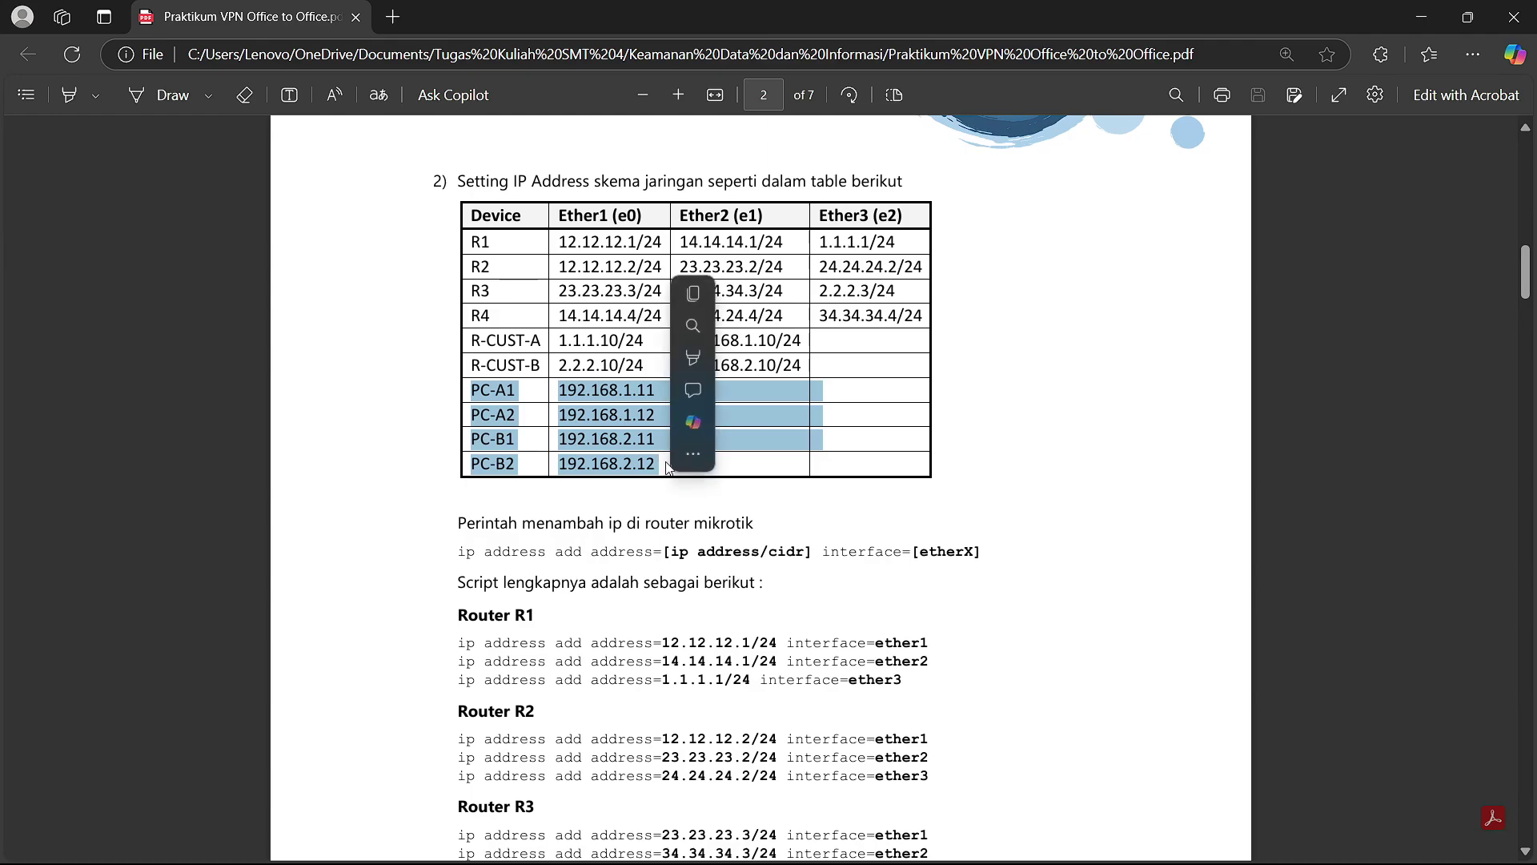
{"action": "left_click", "coordinate": [680, 504]}
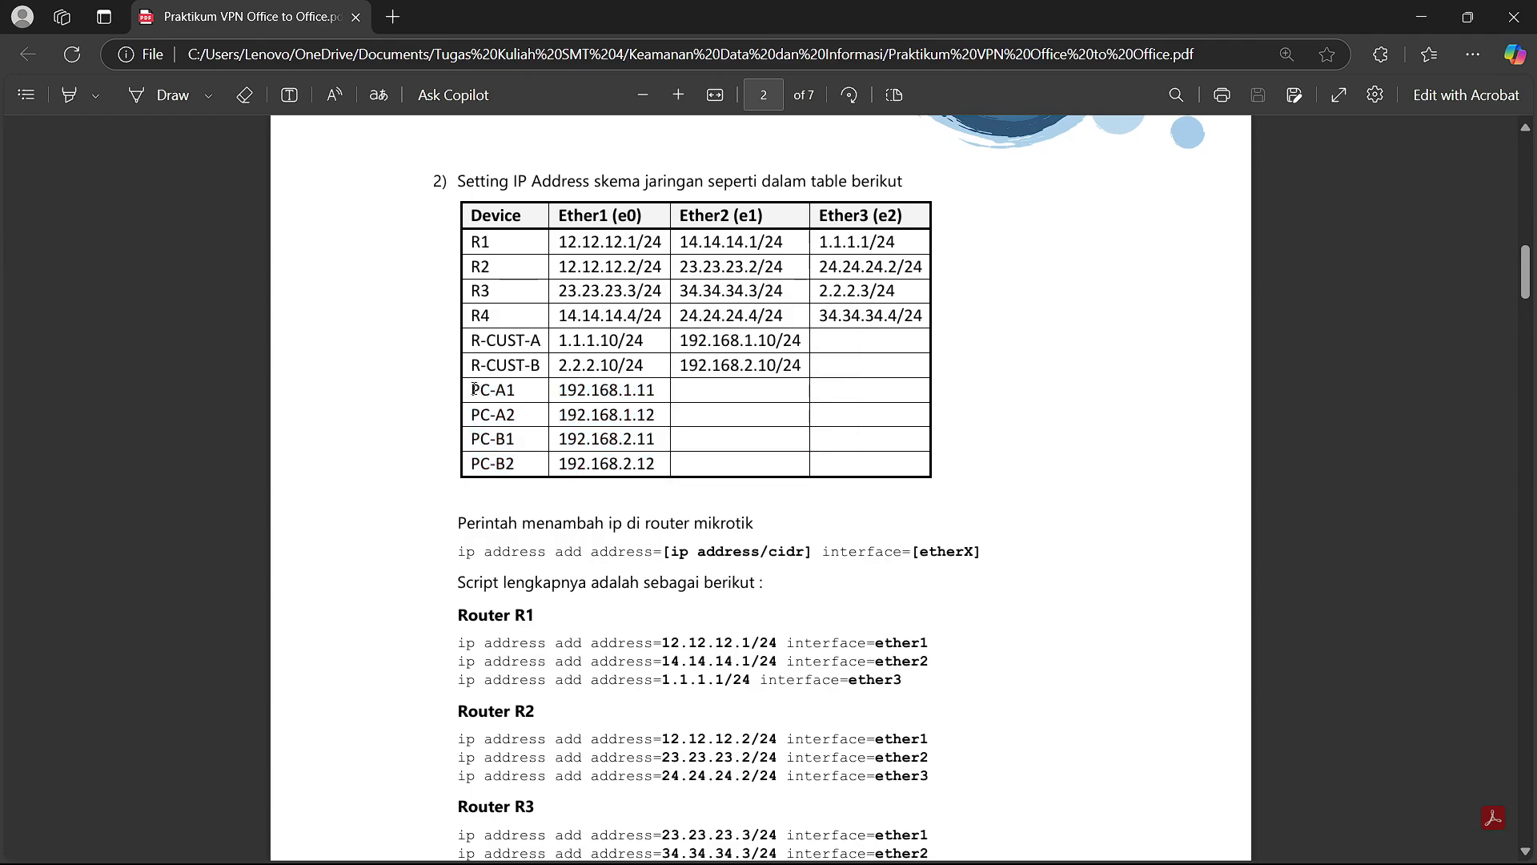
{"action": "left_click_drag", "start_coordinate": [471, 390], "coordinate": [655, 465]}
{"action": "left_click", "coordinate": [723, 512]}
Step: Review the OSPF network advertisement table for R1 to R4 on page 3 of the guide
{"action": "left_click_drag", "start_coordinate": [1529, 255], "coordinate": [1535, 285]}
{"action": "scroll", "coordinate": [514, 325], "scroll_direction": "down", "scroll_amount": 10}
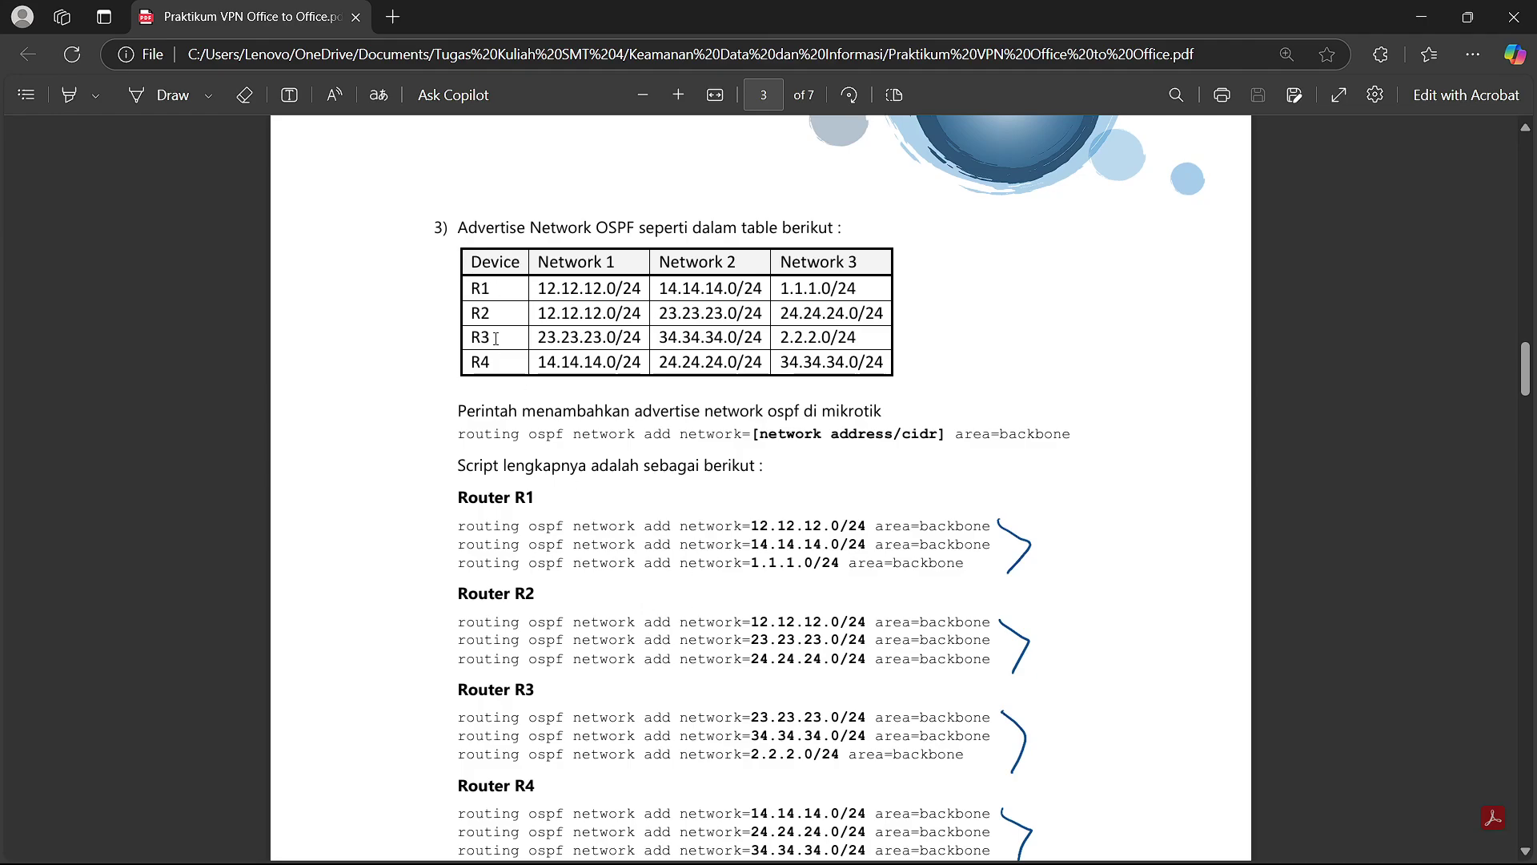
{"action": "left_click_drag", "start_coordinate": [478, 295], "coordinate": [897, 366]}
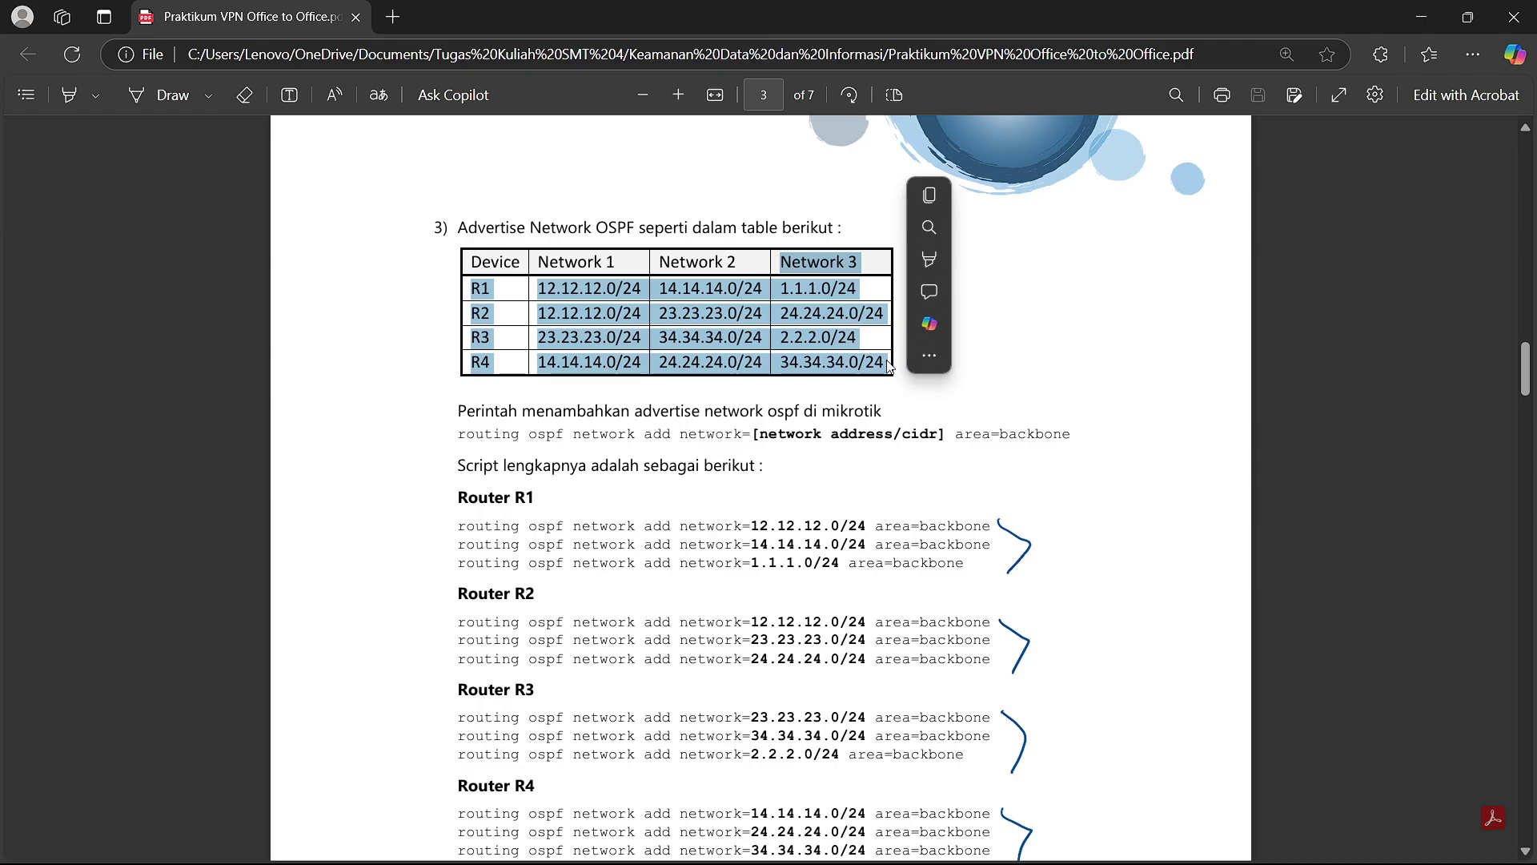
{"action": "left_click", "coordinate": [963, 347]}
{"action": "left_click", "coordinate": [789, 377]}
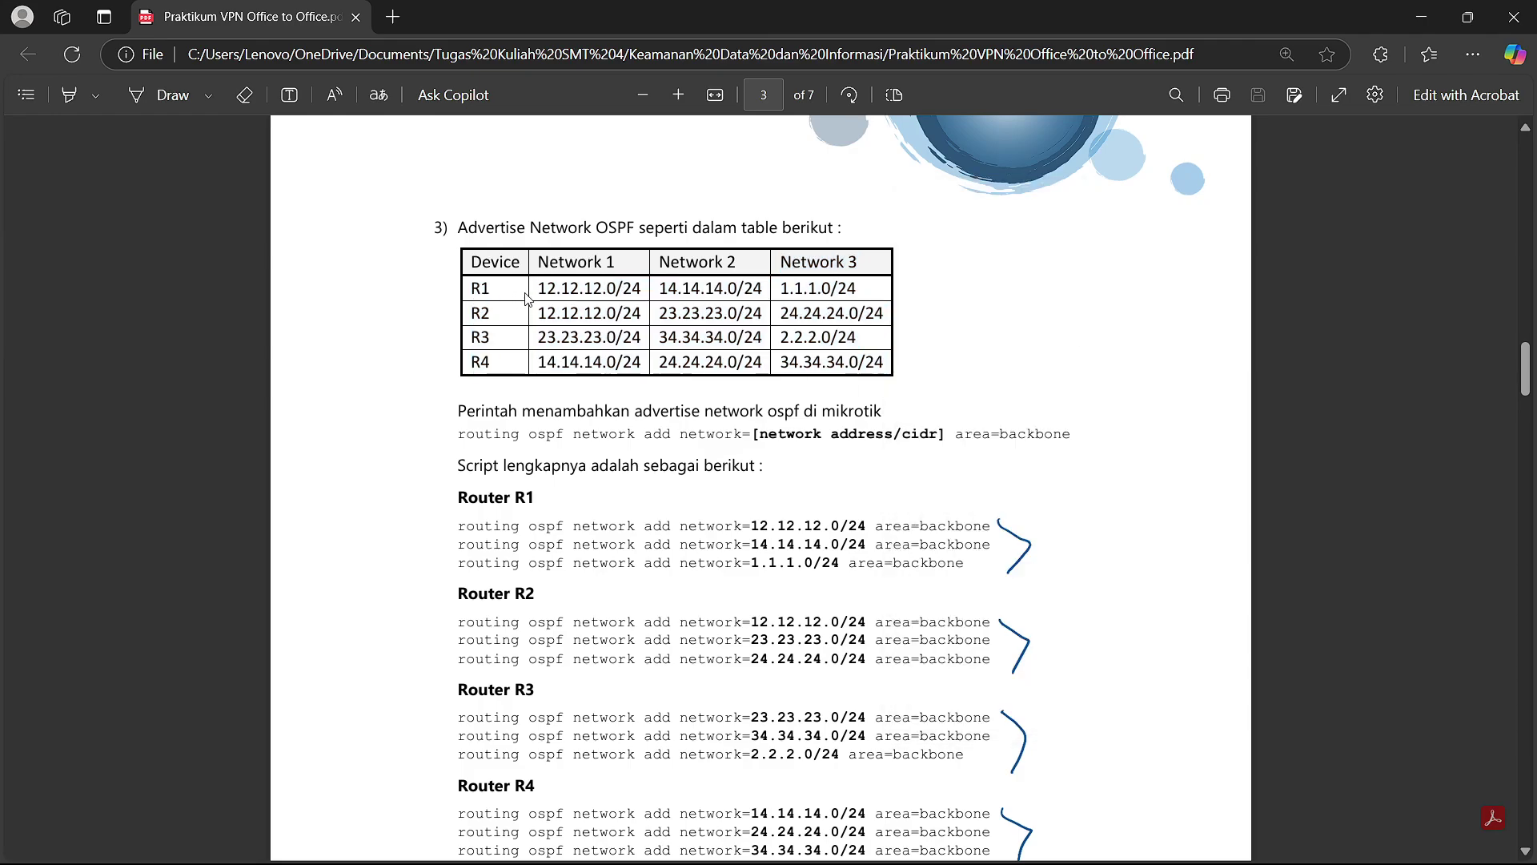
{"action": "left_click_drag", "start_coordinate": [541, 291], "coordinate": [883, 369]}
{"action": "left_click", "coordinate": [958, 366]}
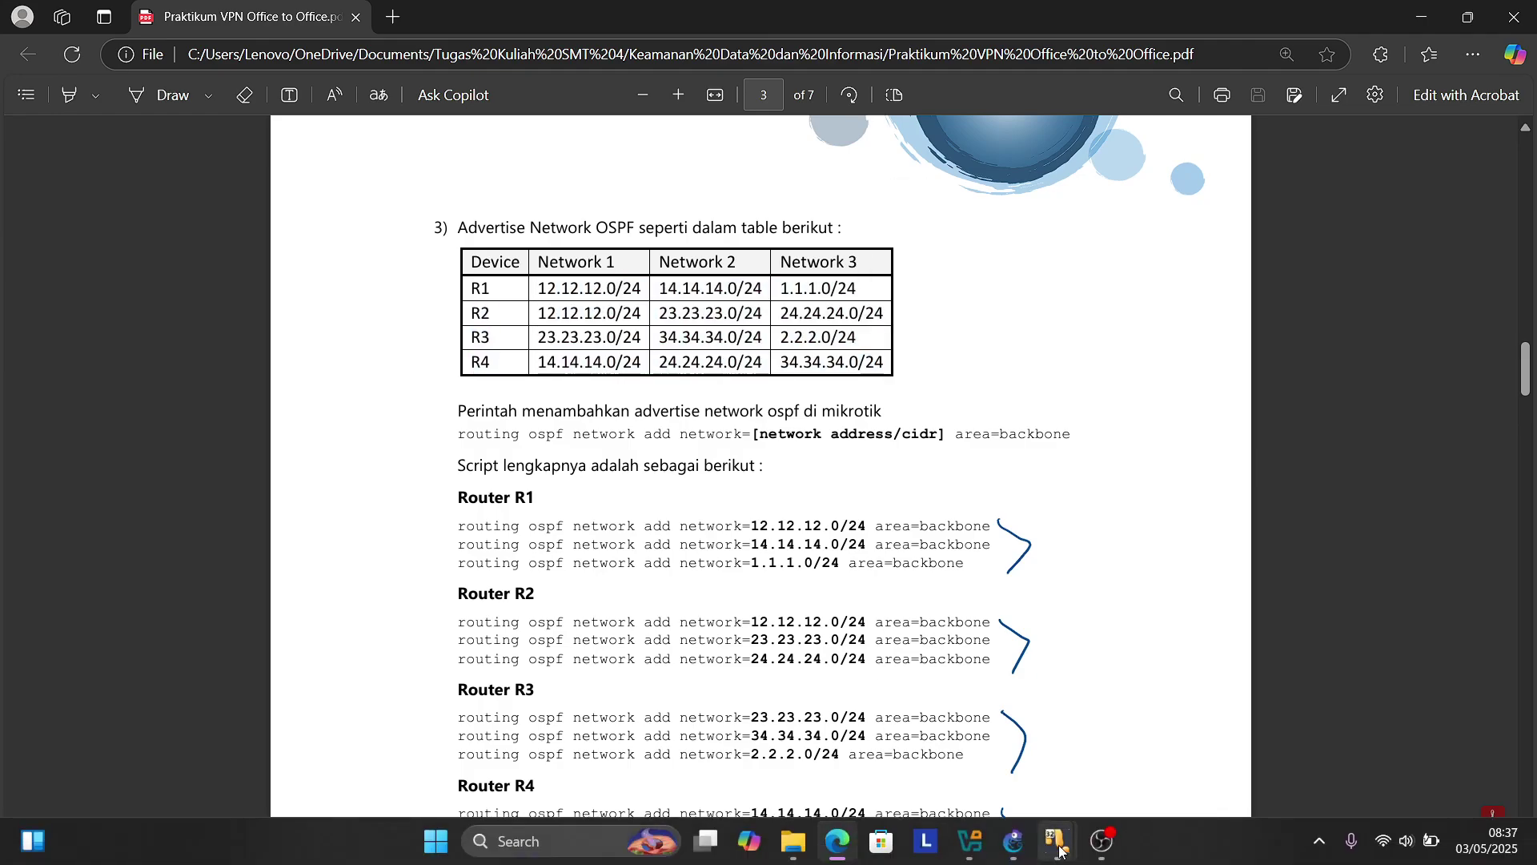
Step: Switch to the PC-DUMMY virtual machine and open the OSPF settings of routers R1 and R2 in WinBox
{"action": "left_click", "coordinate": [1453, 793]}
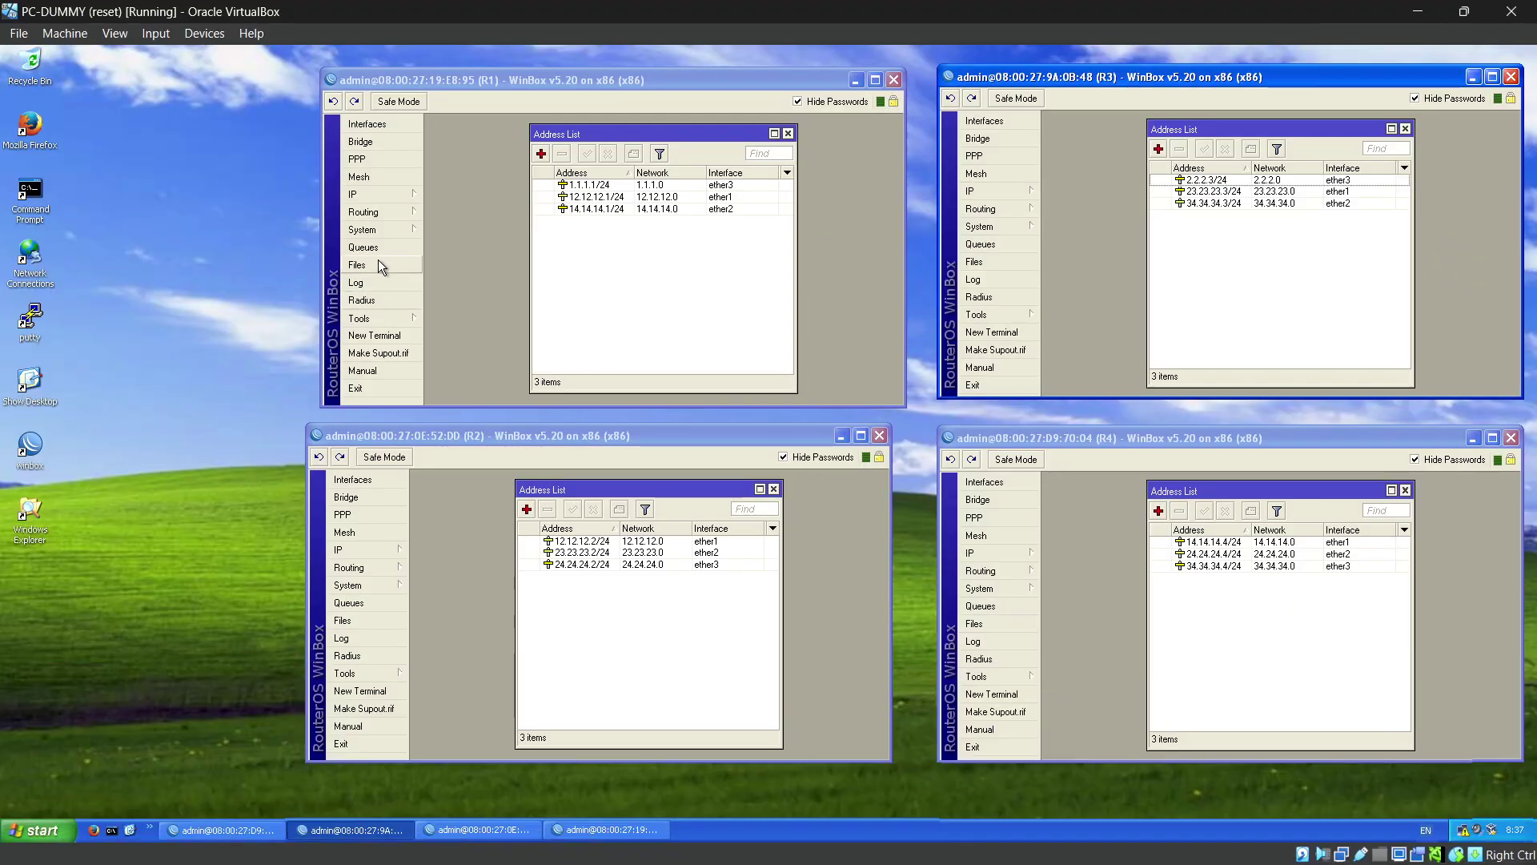
{"action": "left_click", "coordinate": [377, 214]}
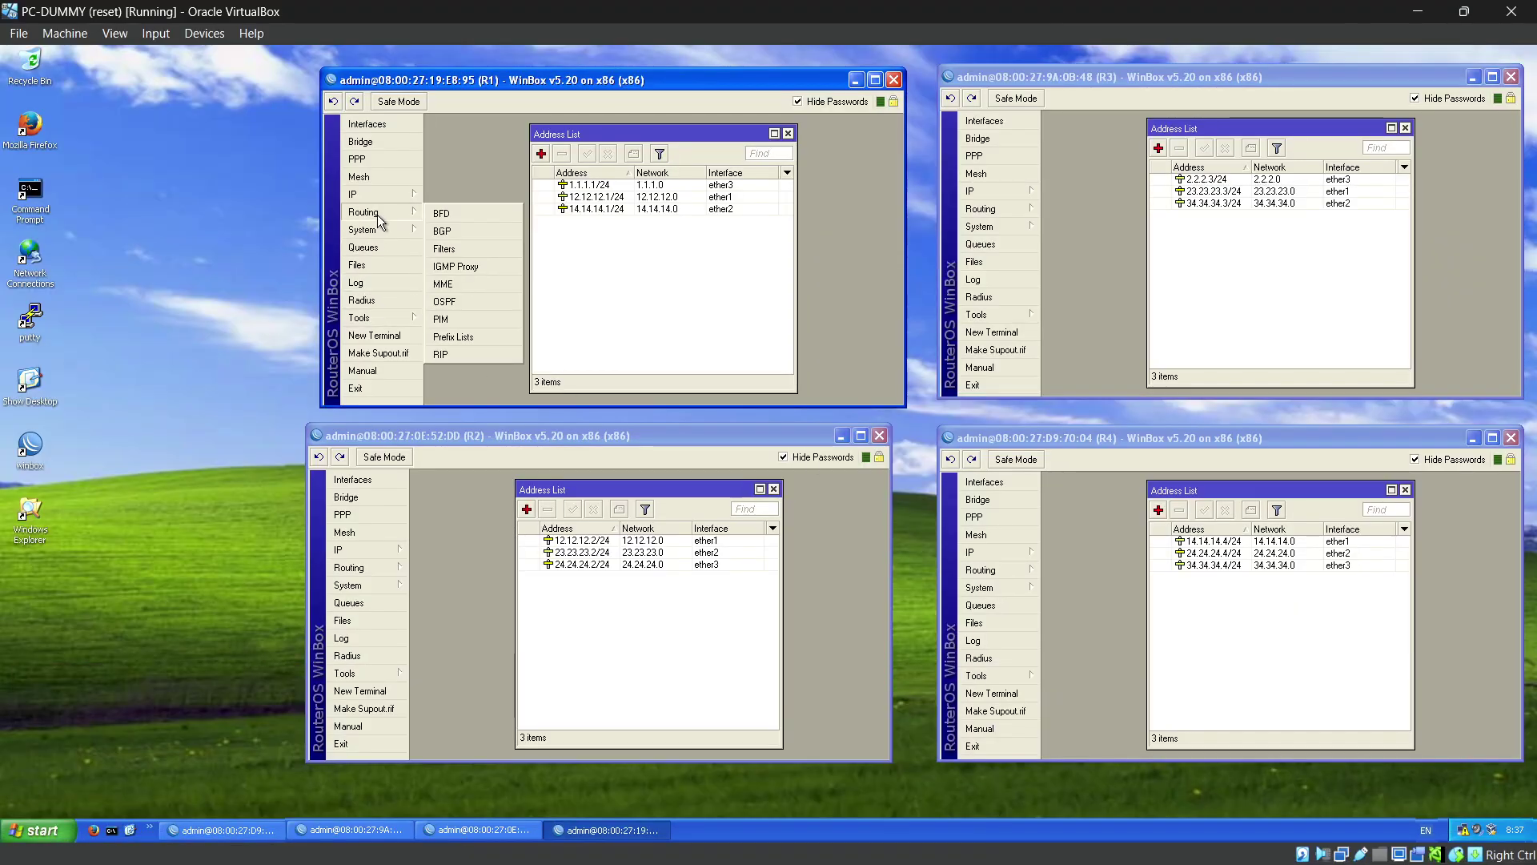
{"action": "left_click", "coordinate": [445, 301]}
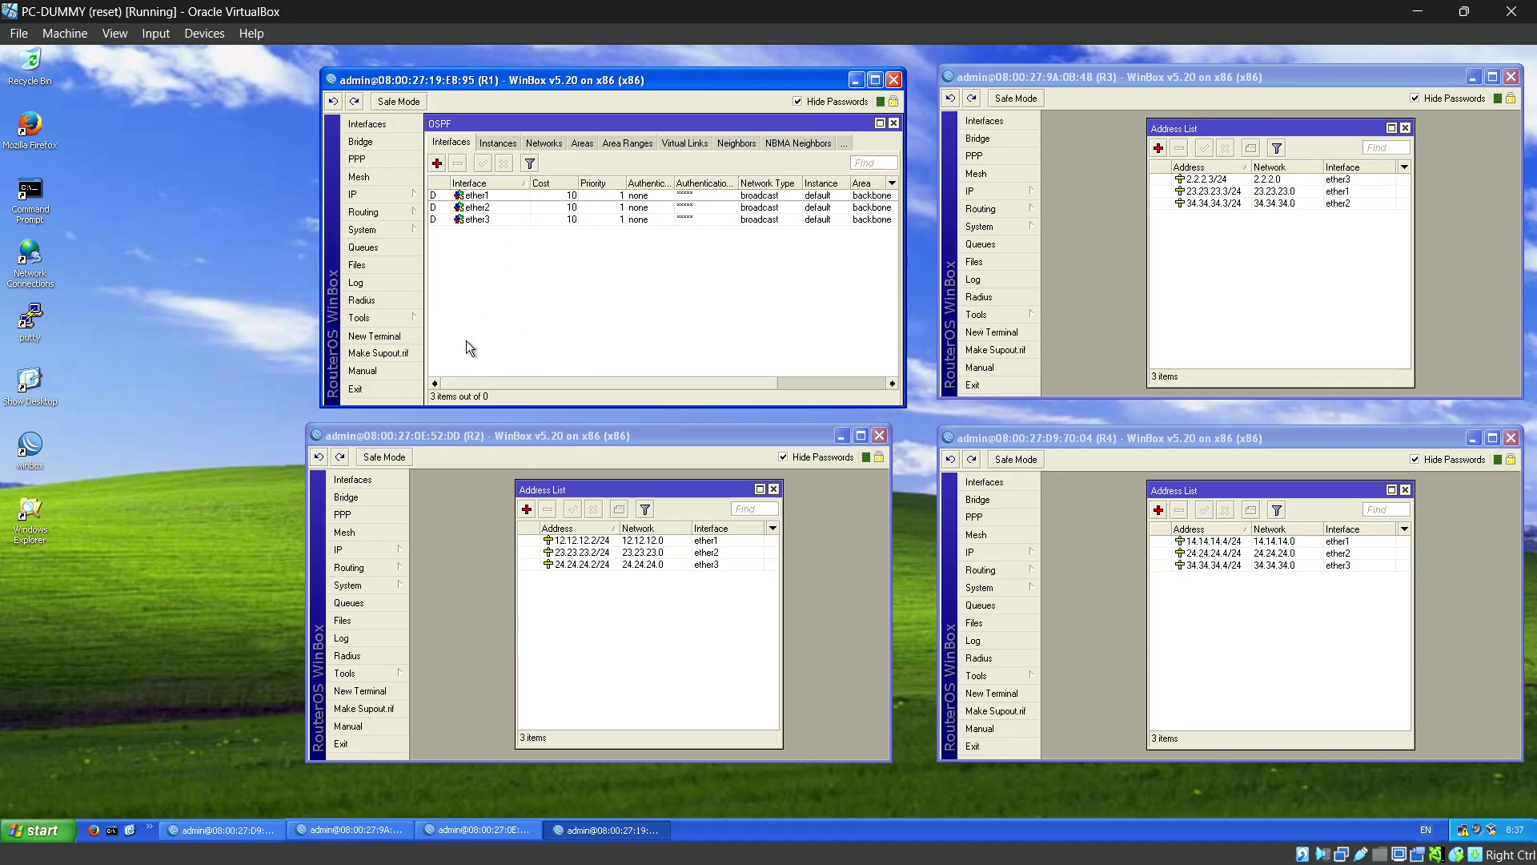
{"action": "left_click", "coordinate": [377, 572]}
{"action": "left_click", "coordinate": [461, 665]}
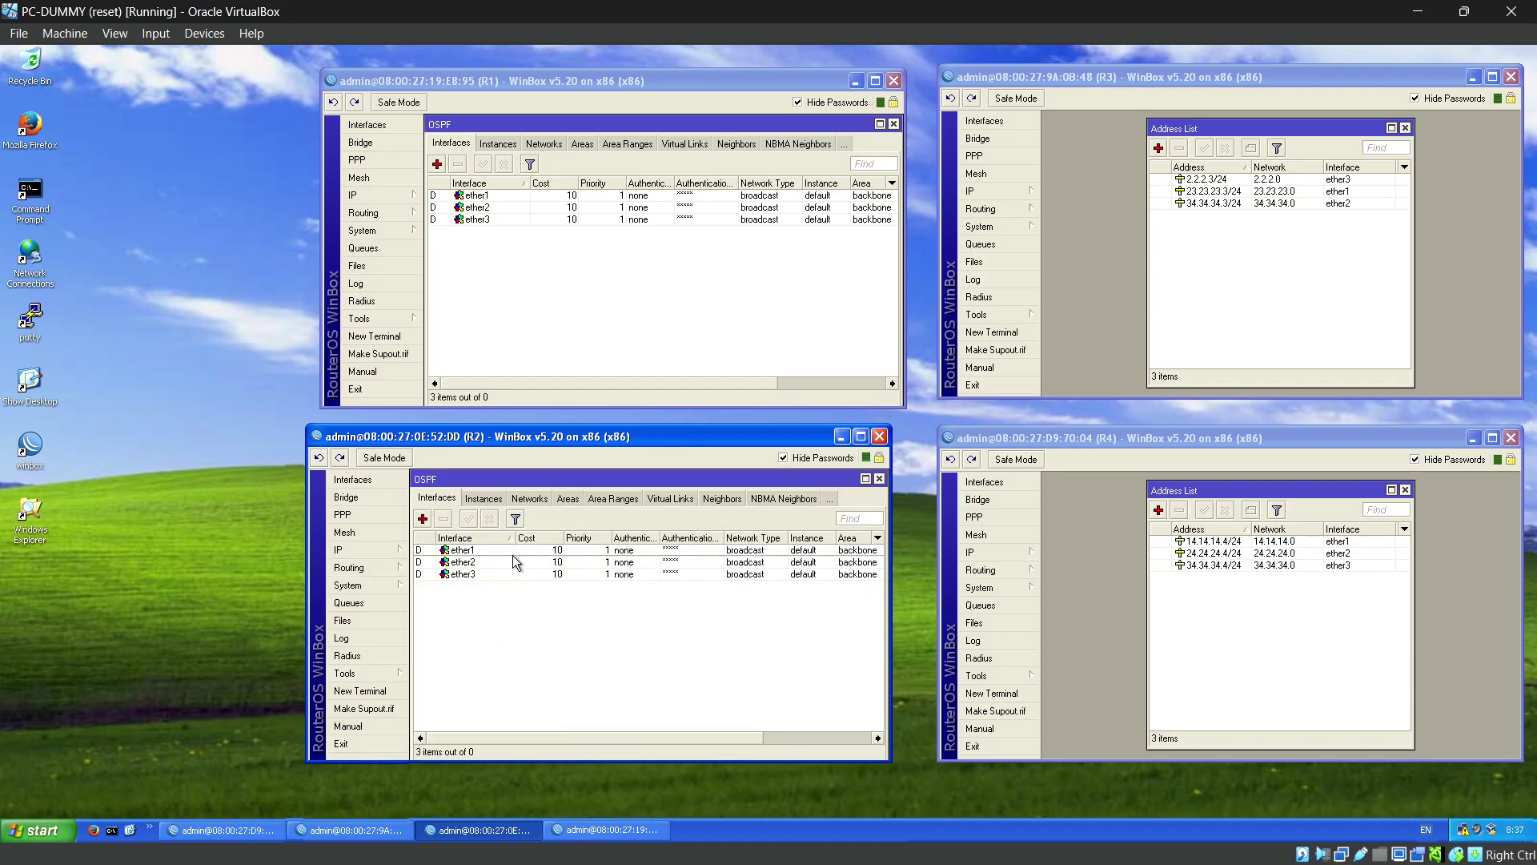
Step: Open the OSPF settings of routers R3 and R4 in WinBox to check them, and return to the guide
{"action": "left_click", "coordinate": [1002, 208]}
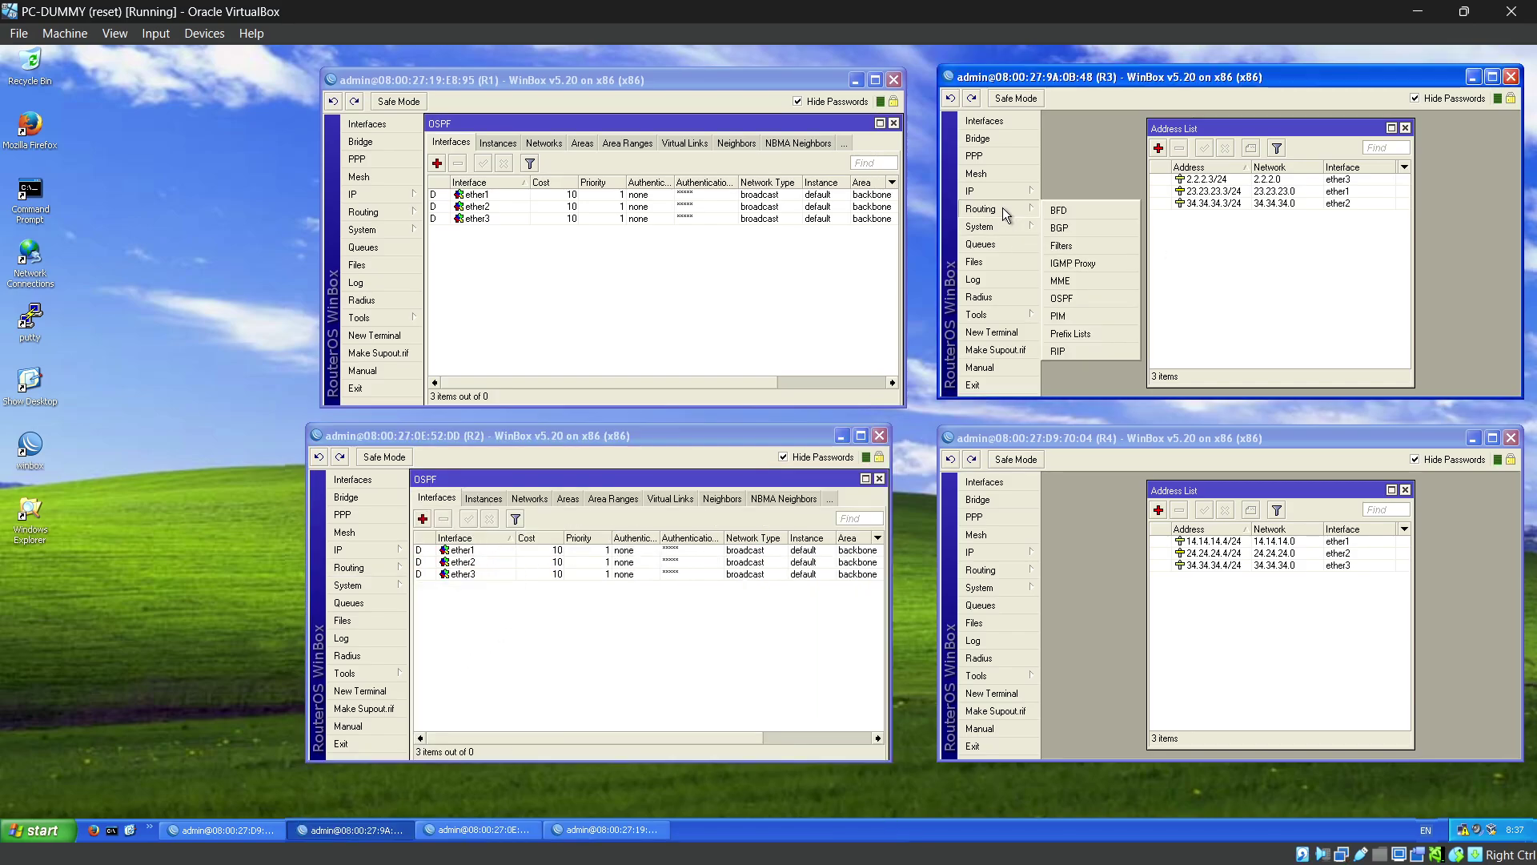
{"action": "left_click", "coordinate": [1093, 299]}
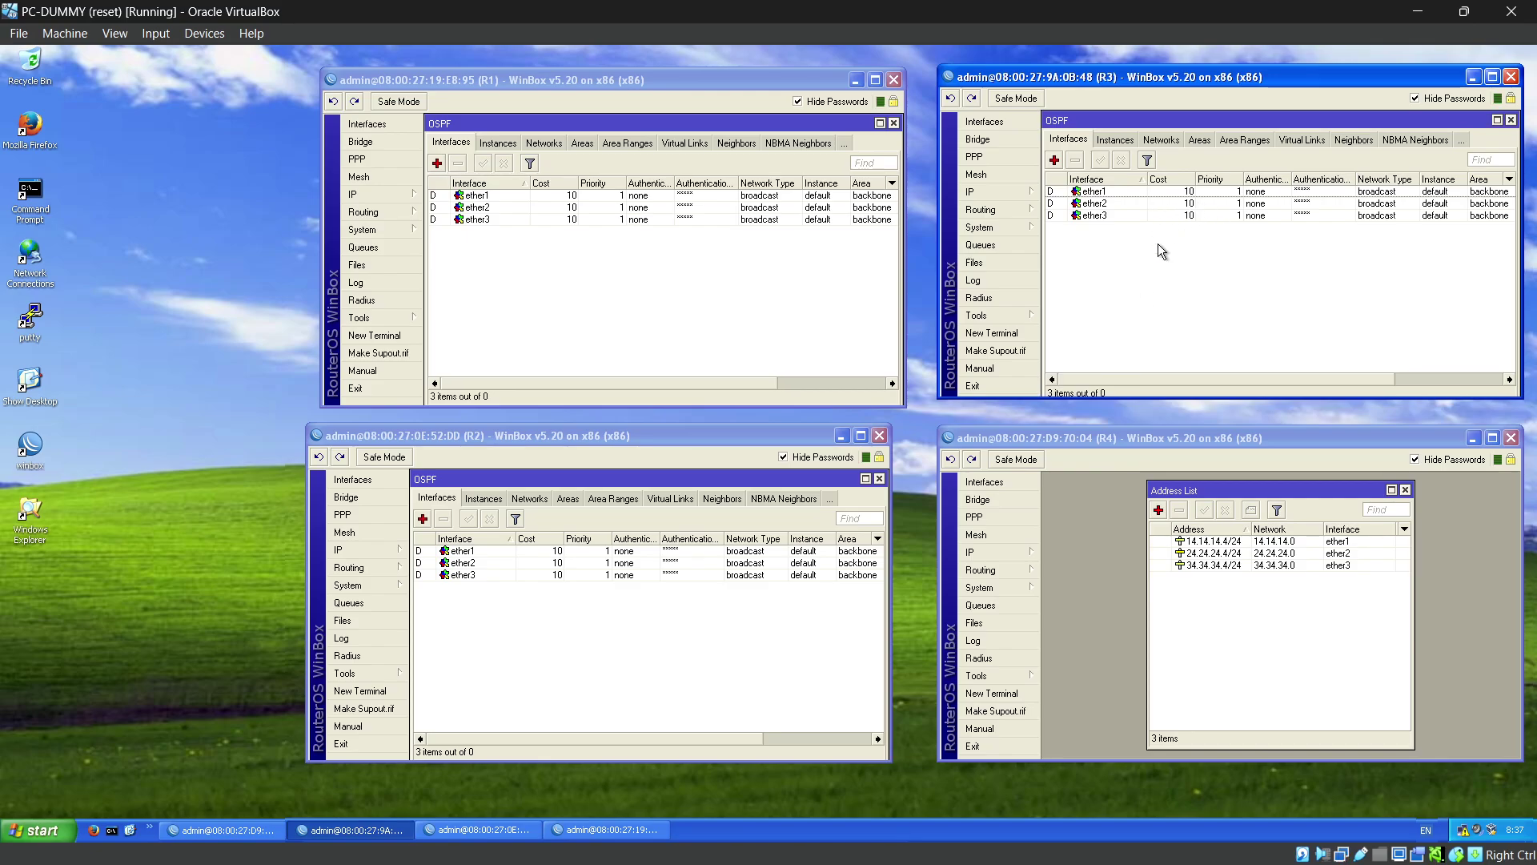
{"action": "left_click", "coordinate": [1006, 572]}
{"action": "left_click", "coordinate": [1068, 660]}
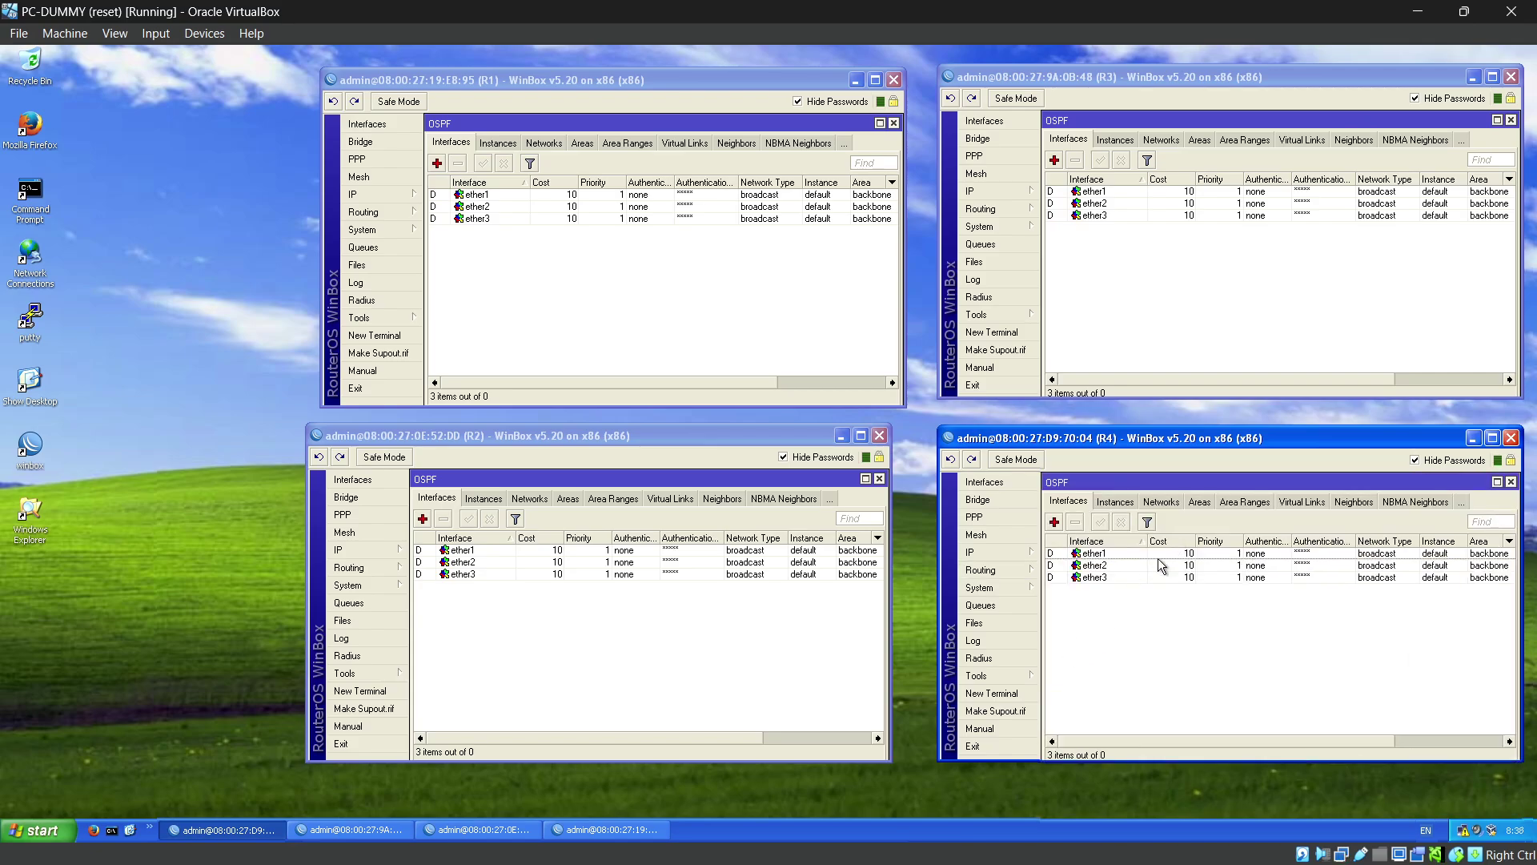
{"action": "left_click", "coordinate": [1415, 11]}
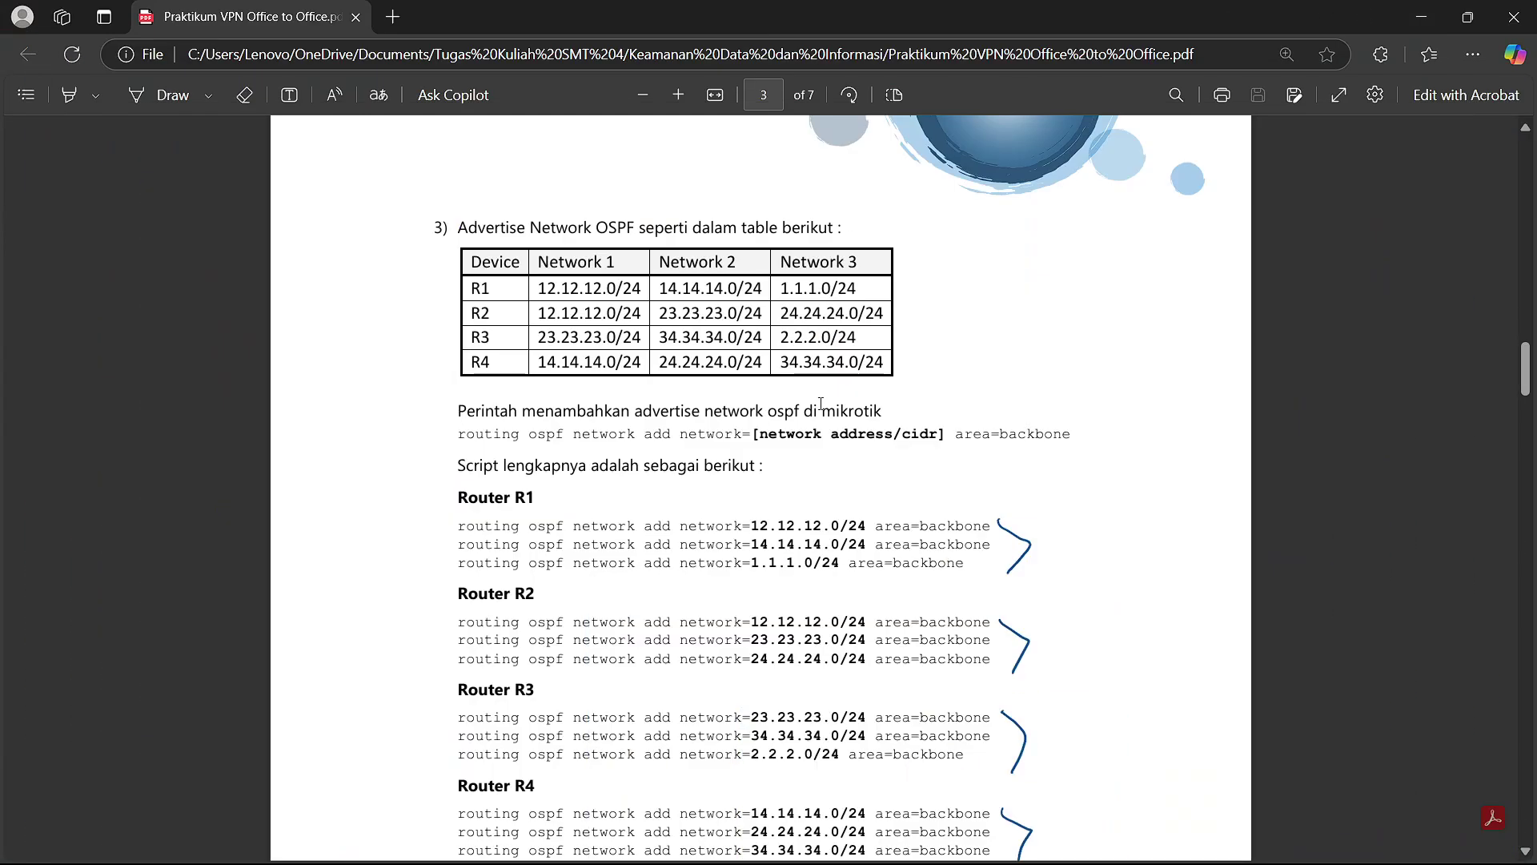
Step: Following the guide's default gateway section, check R-CUST-A's 0.0.0.0/0 route in WinBox on the PC-1A virtual machine
{"action": "scroll", "coordinate": [730, 408], "scroll_direction": "down", "scroll_amount": 9}
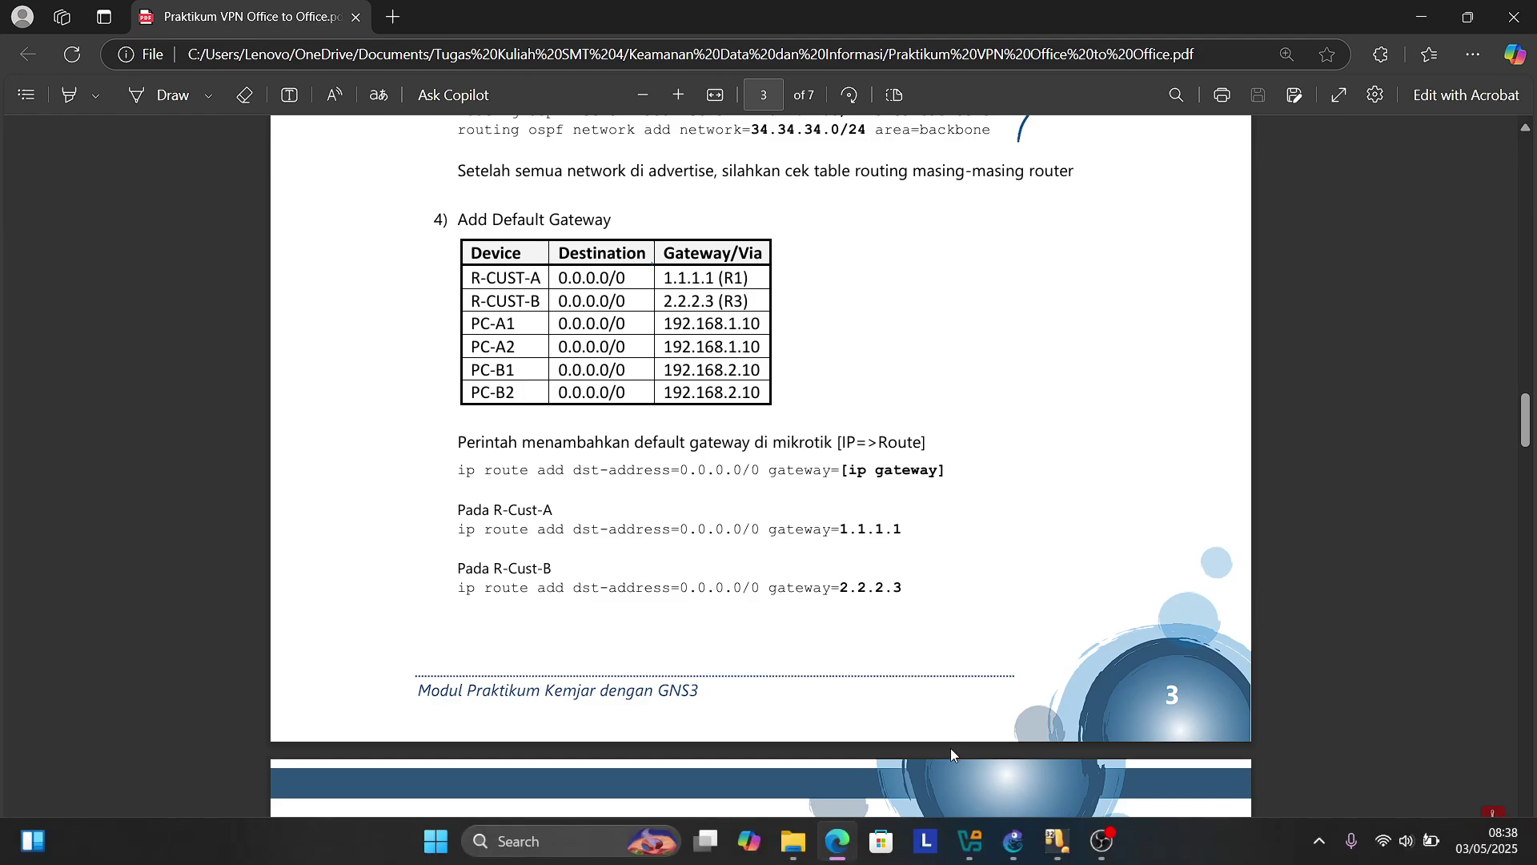
{"action": "mouse_move", "coordinate": [1052, 858]}
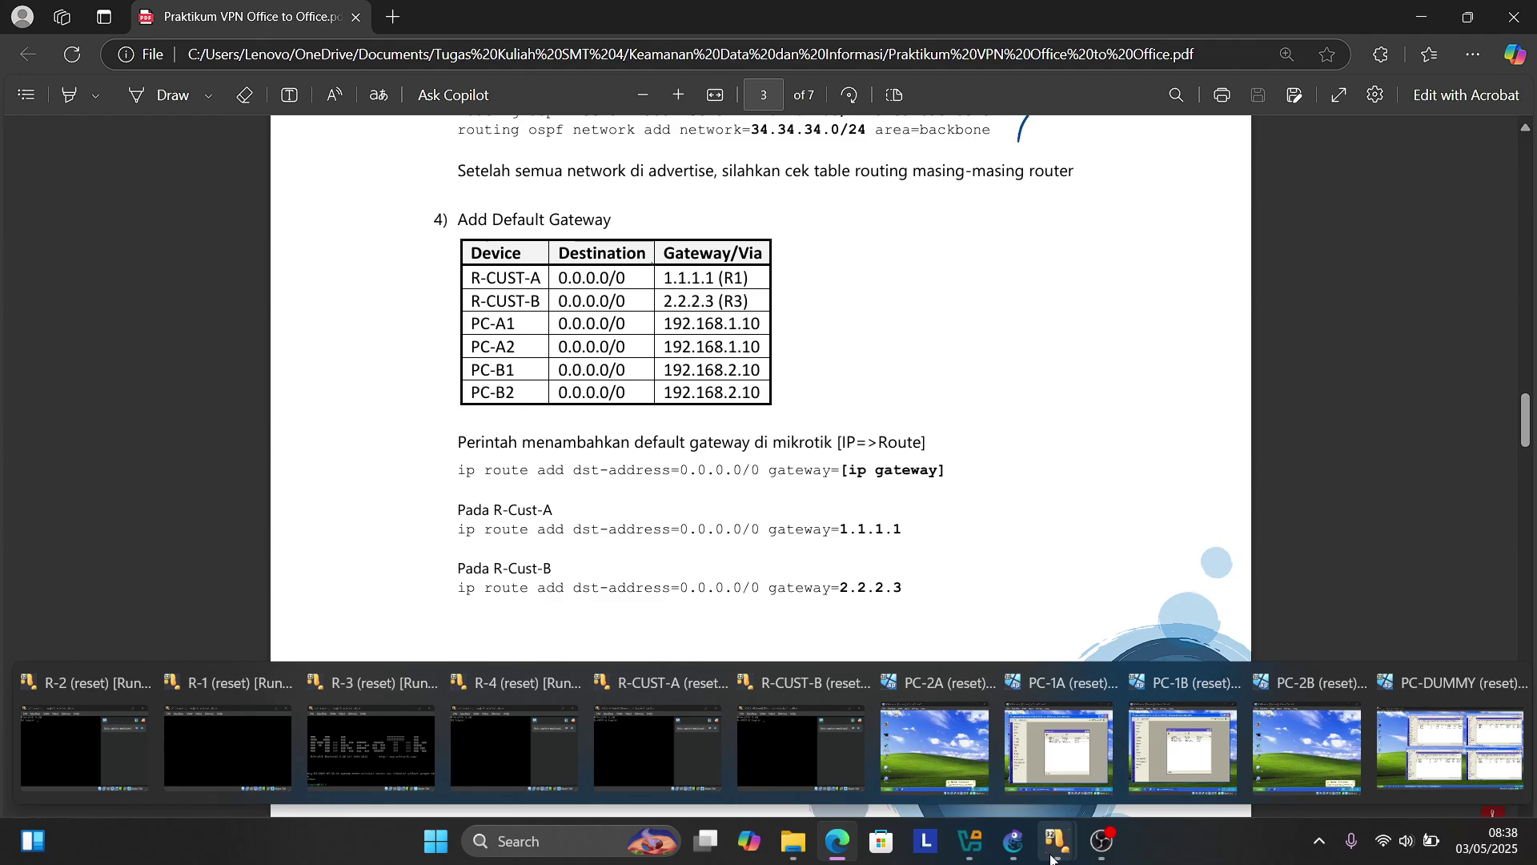
{"action": "left_click", "coordinate": [1058, 780]}
{"action": "left_click", "coordinate": [853, 402]}
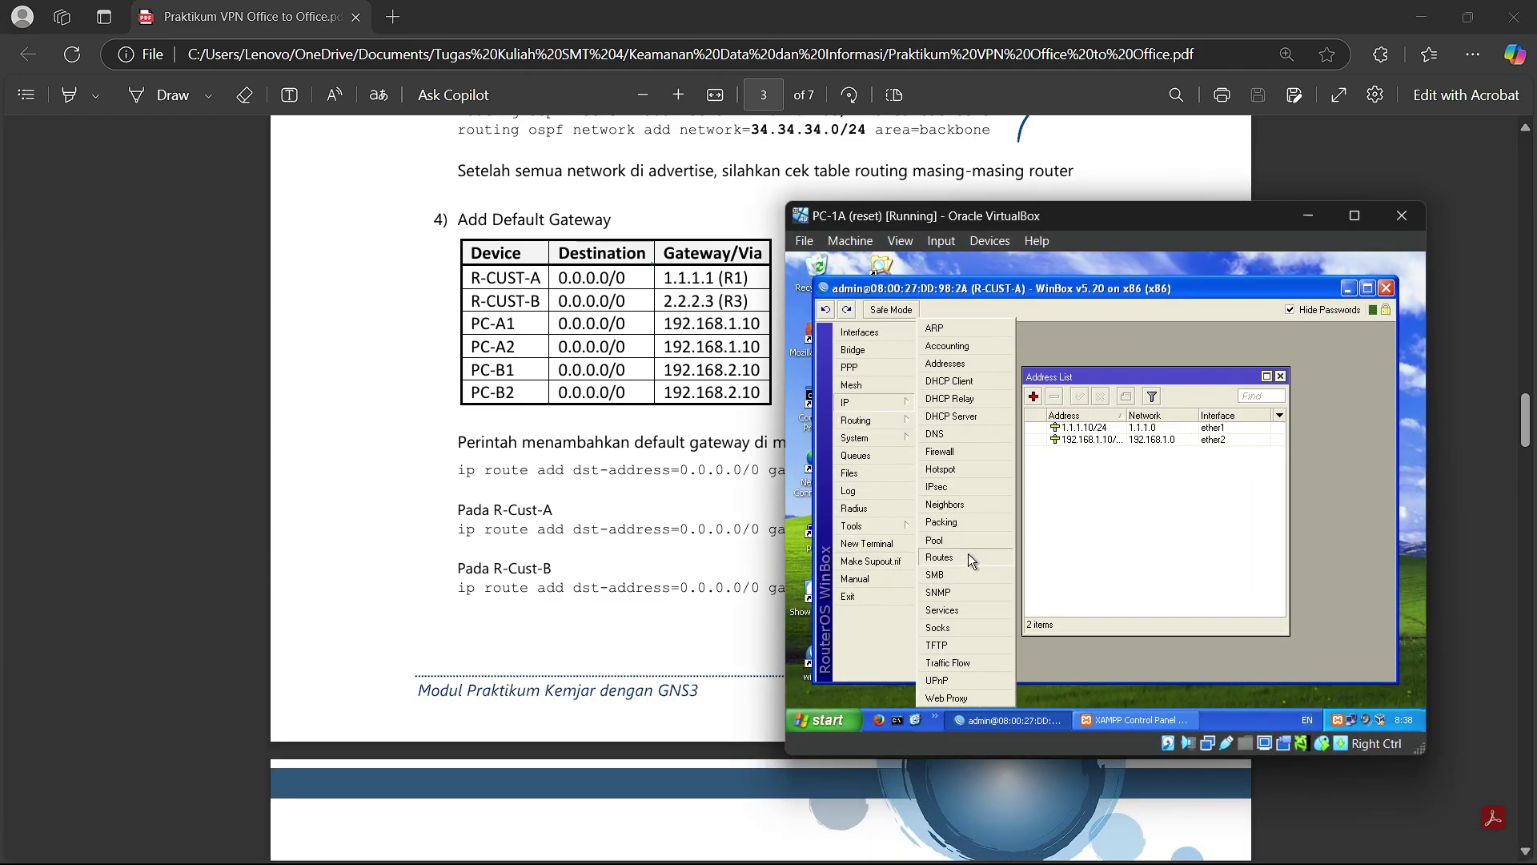
{"action": "left_click", "coordinate": [940, 557]}
{"action": "double_click", "coordinate": [1027, 462]}
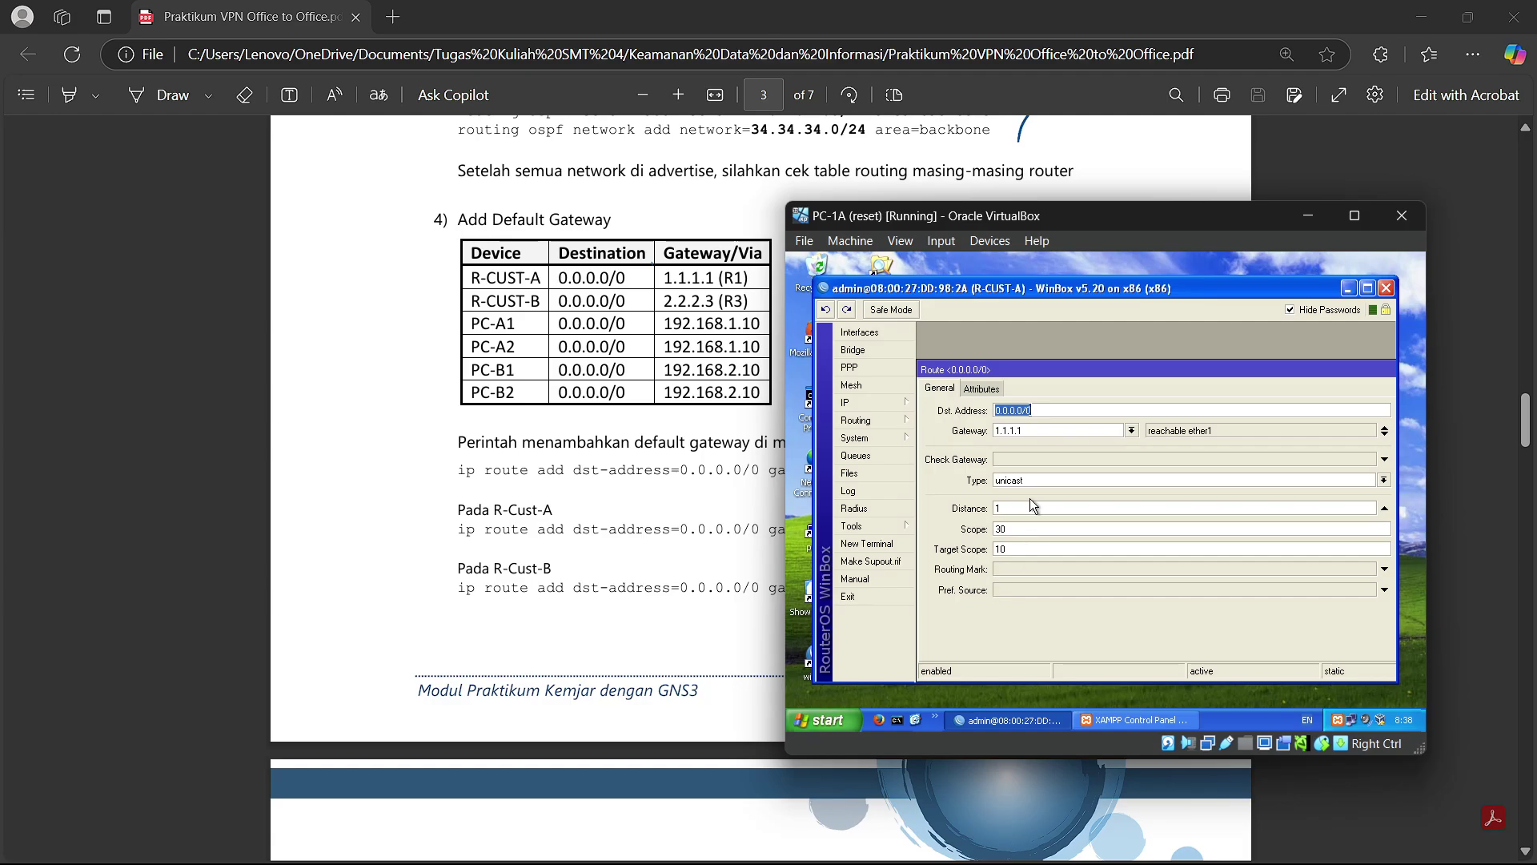
{"action": "left_click_drag", "start_coordinate": [1204, 372], "coordinate": [1075, 369]}
{"action": "left_click", "coordinate": [1298, 397]}
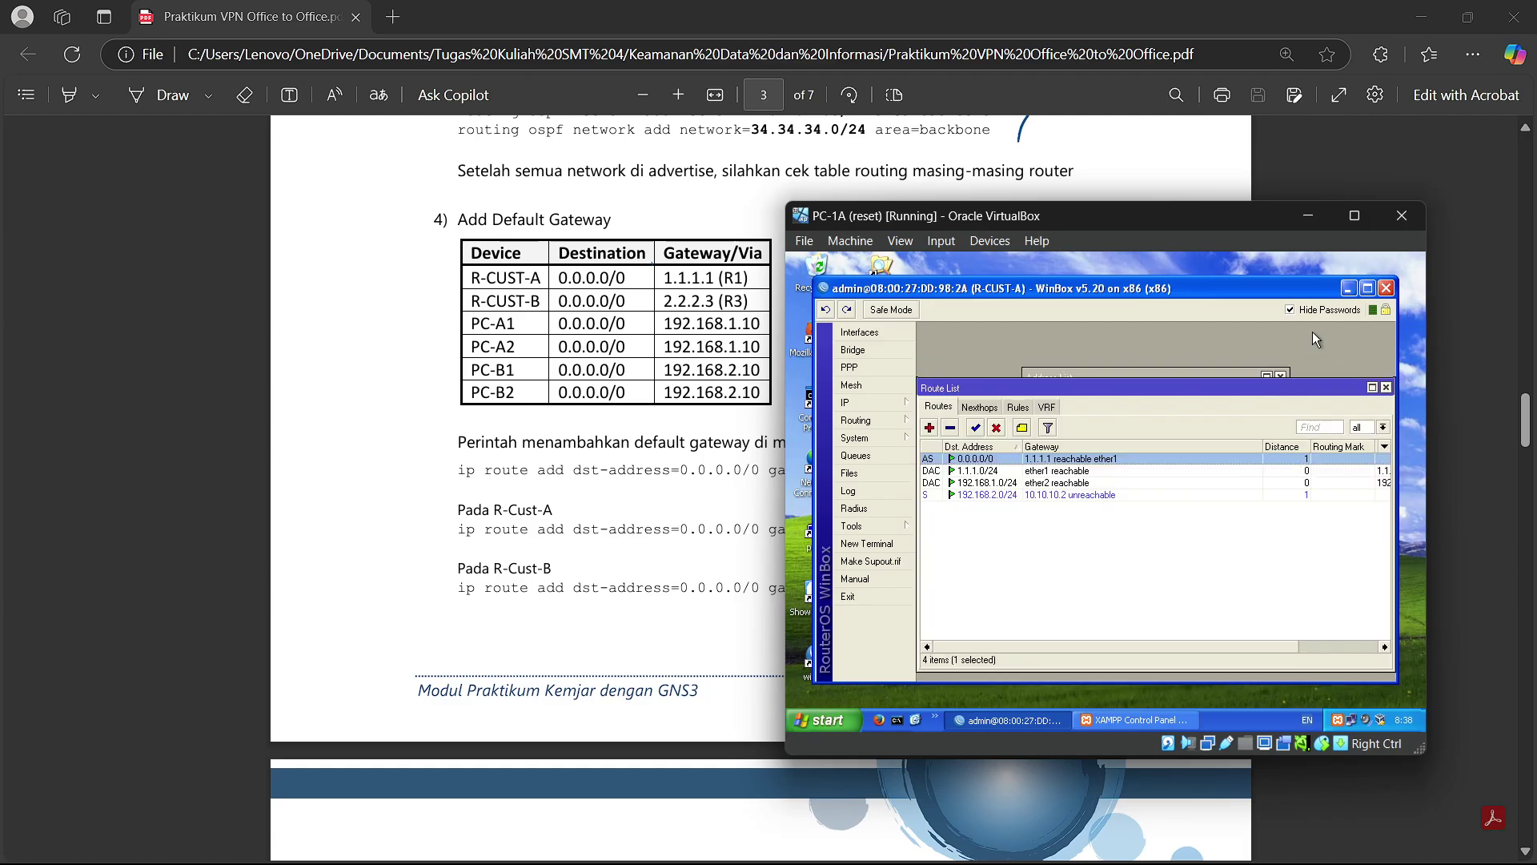
{"action": "left_click", "coordinate": [1308, 214]}
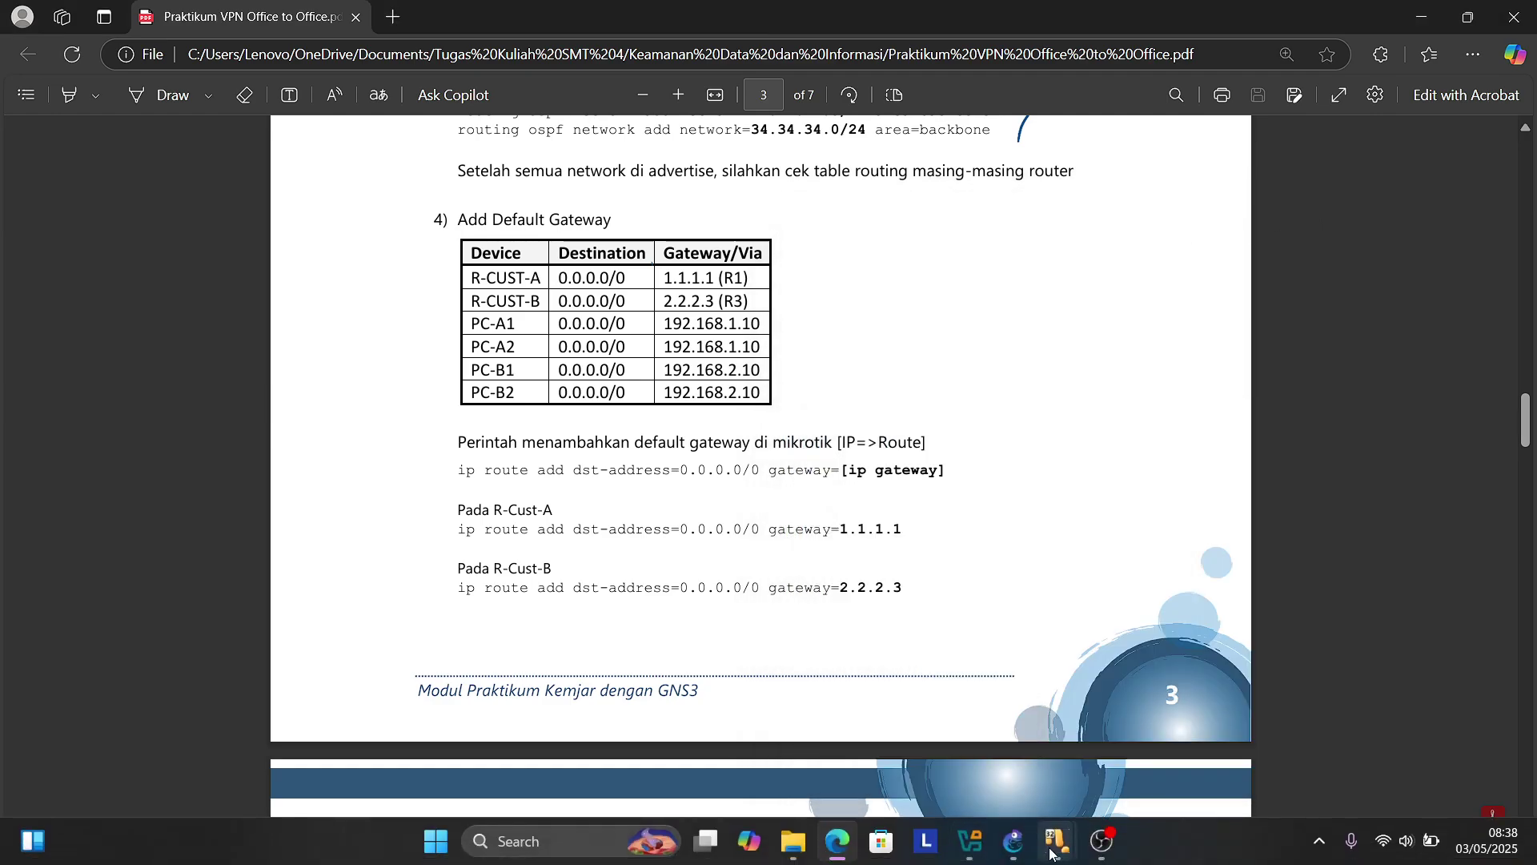
Step: Check the details of R-CUST-B's 0.0.0.0/0 route in WinBox on the PC-1B virtual machine, and return to the guide
{"action": "mouse_move", "coordinate": [1053, 853]}
{"action": "left_click", "coordinate": [1199, 759]}
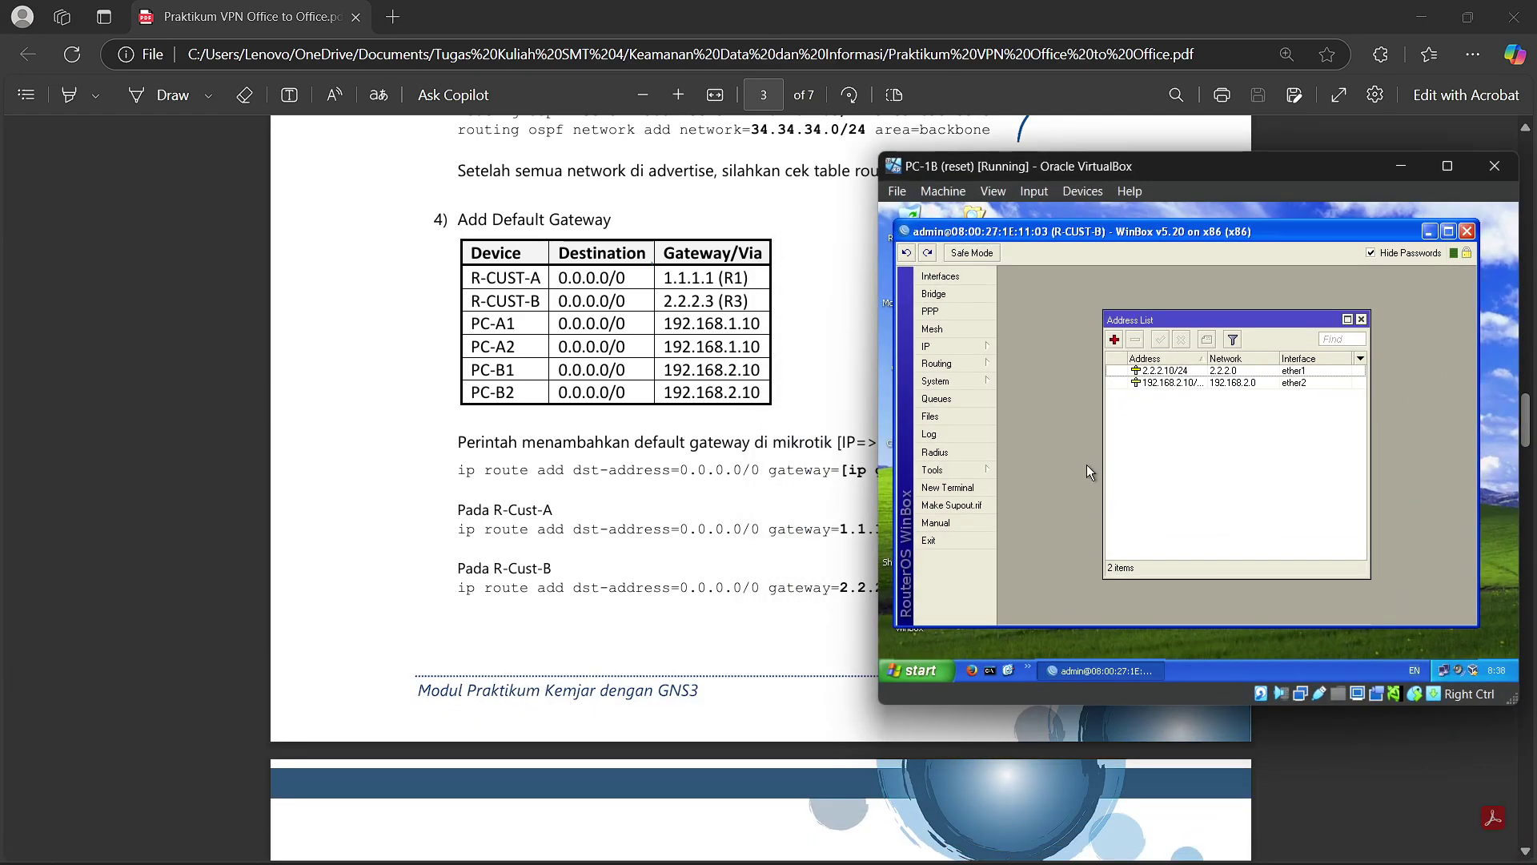
{"action": "left_click", "coordinate": [958, 348]}
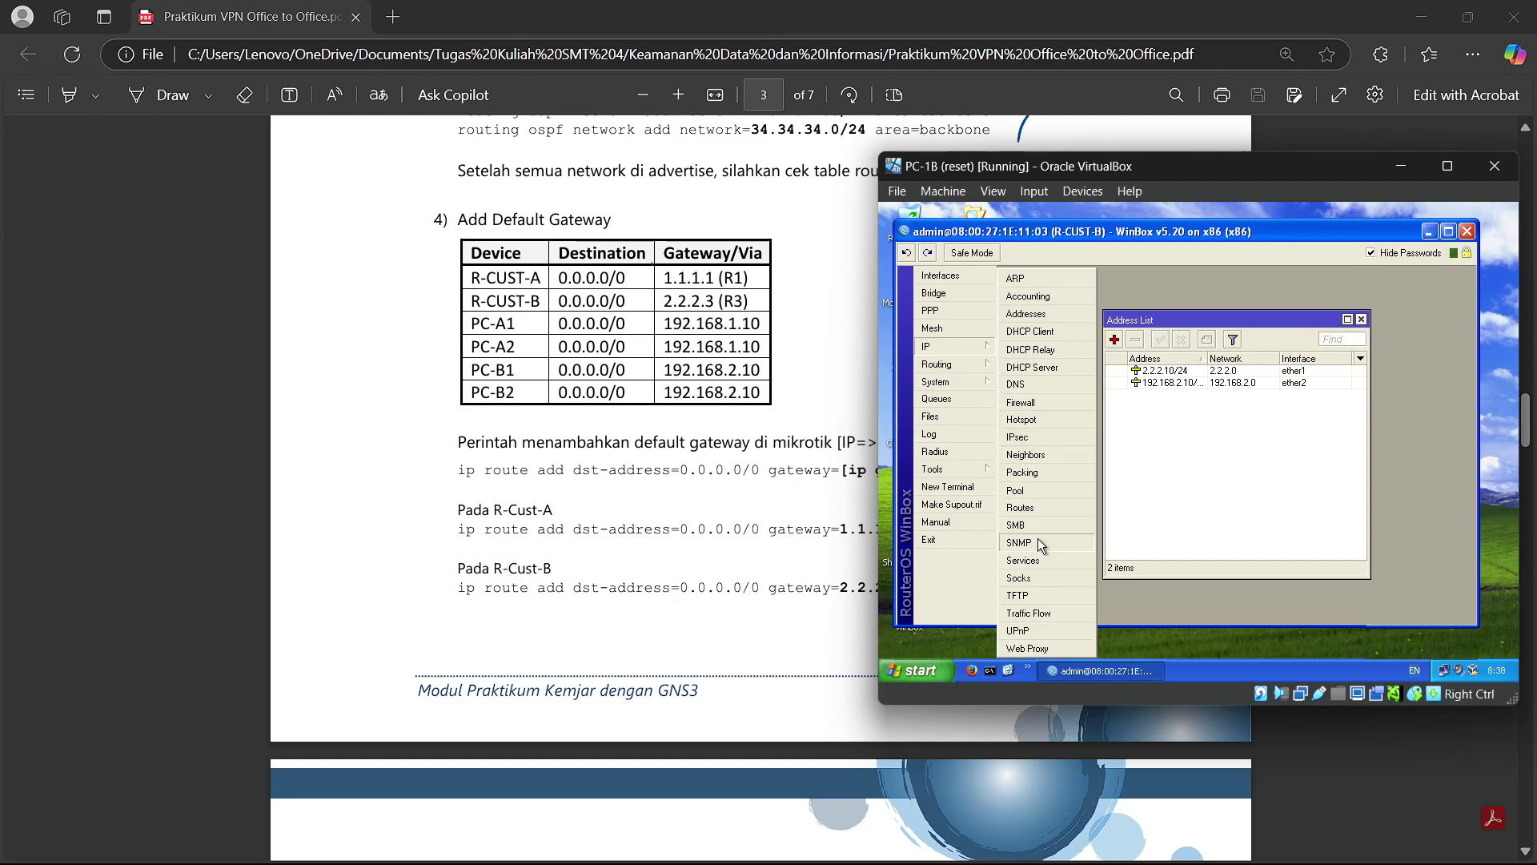
{"action": "left_click", "coordinate": [1038, 508]}
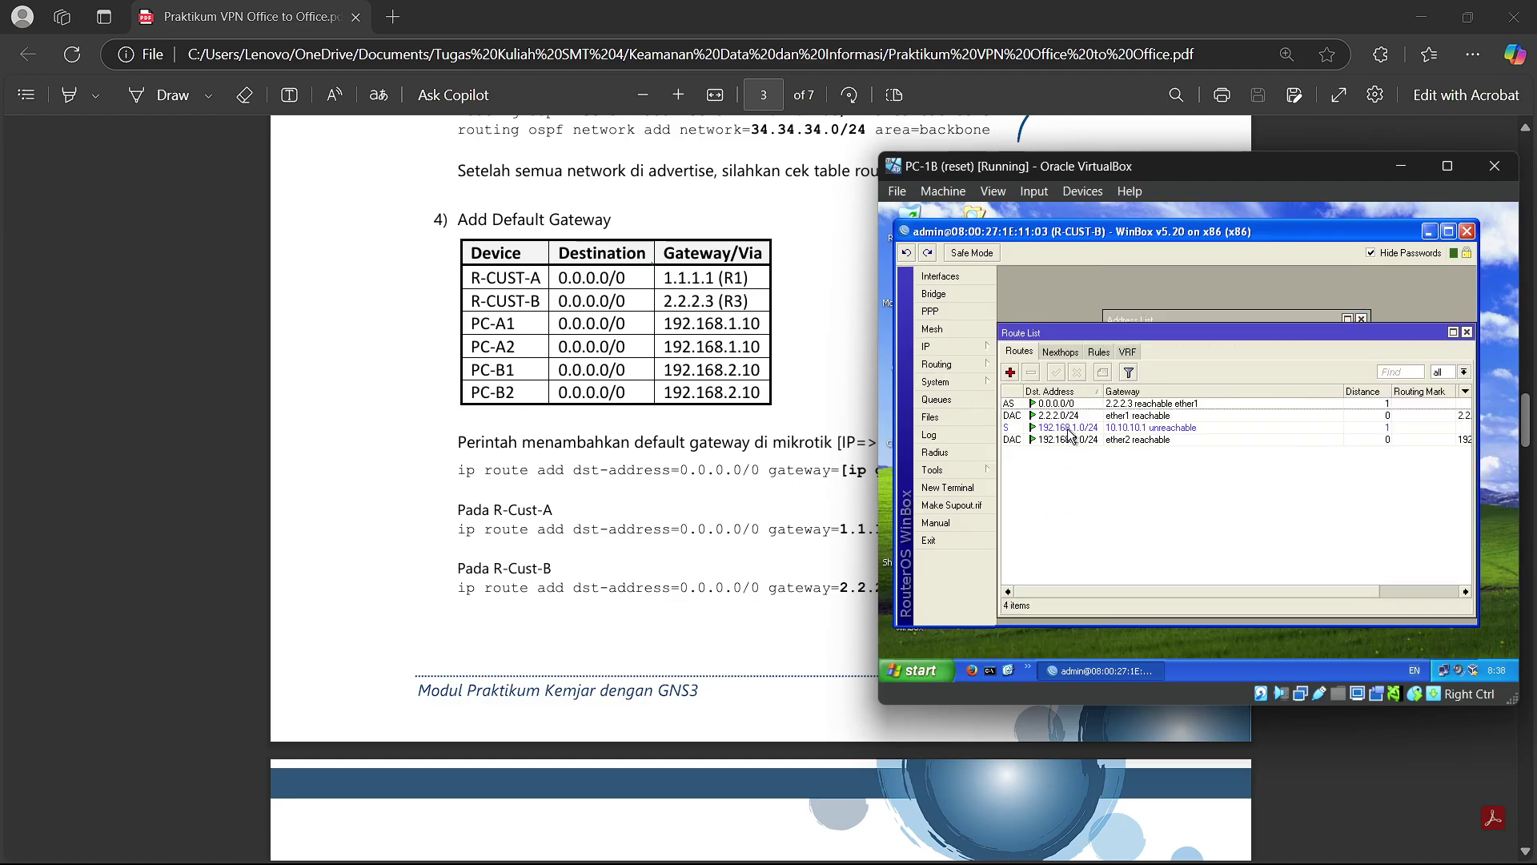
{"action": "double_click", "coordinate": [1078, 404]}
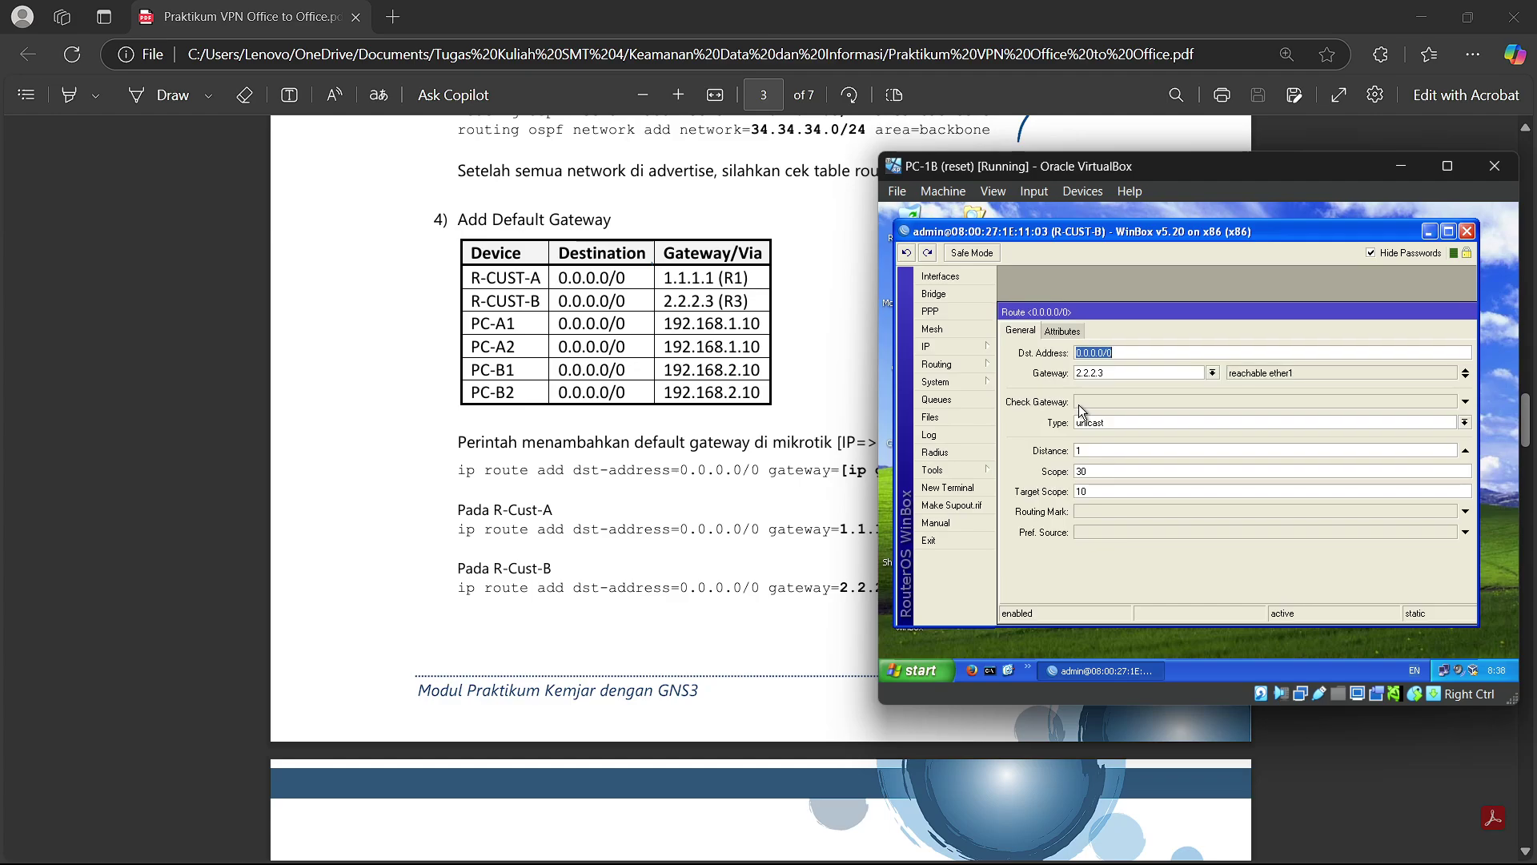
{"action": "left_click", "coordinate": [1127, 357]}
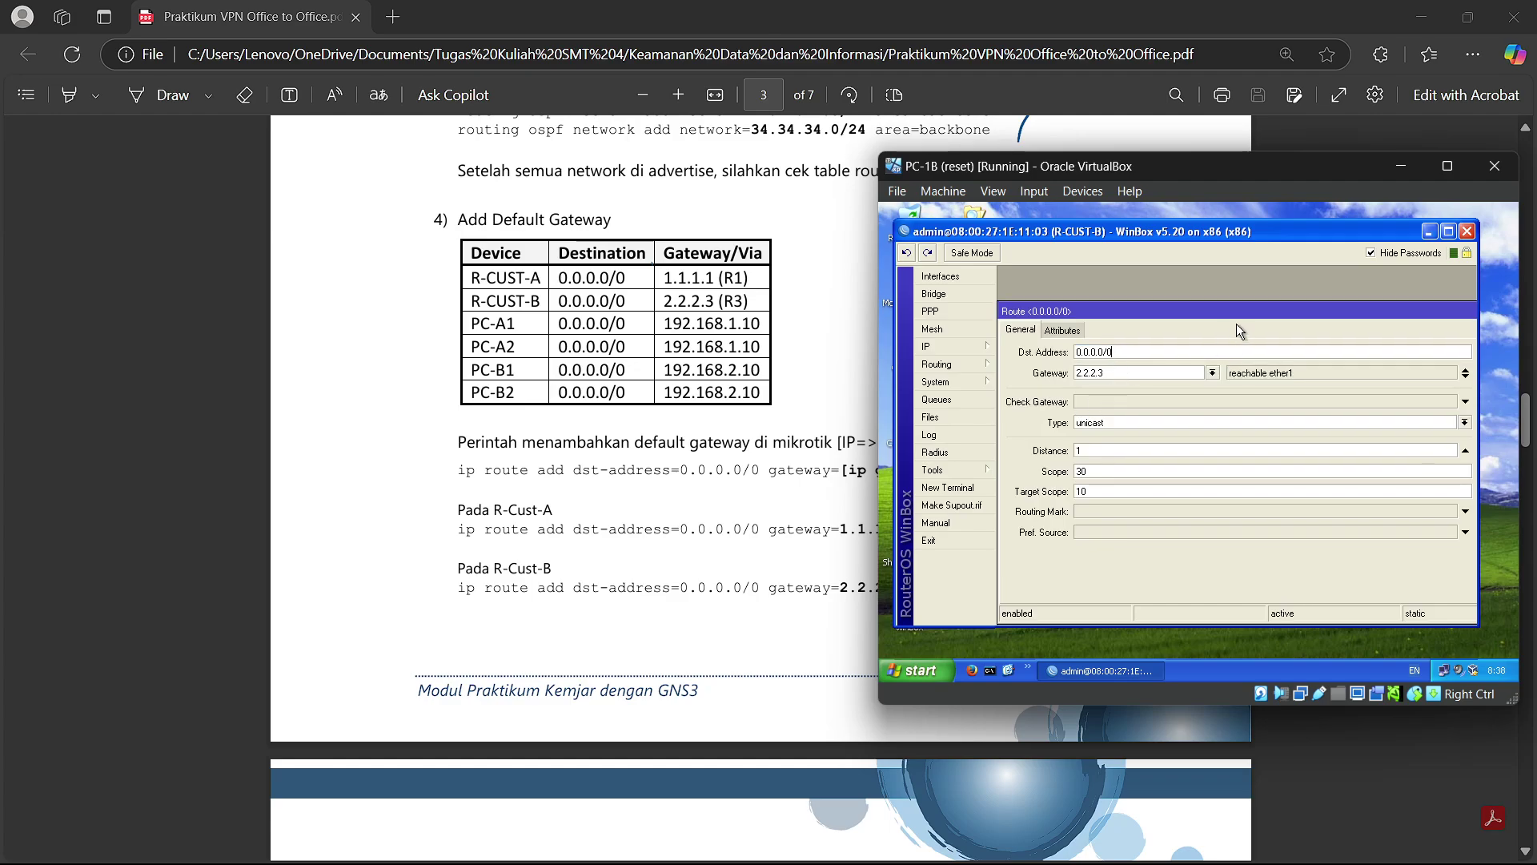
{"action": "left_click_drag", "start_coordinate": [1247, 311], "coordinate": [1102, 311]}
{"action": "left_click", "coordinate": [1376, 335]}
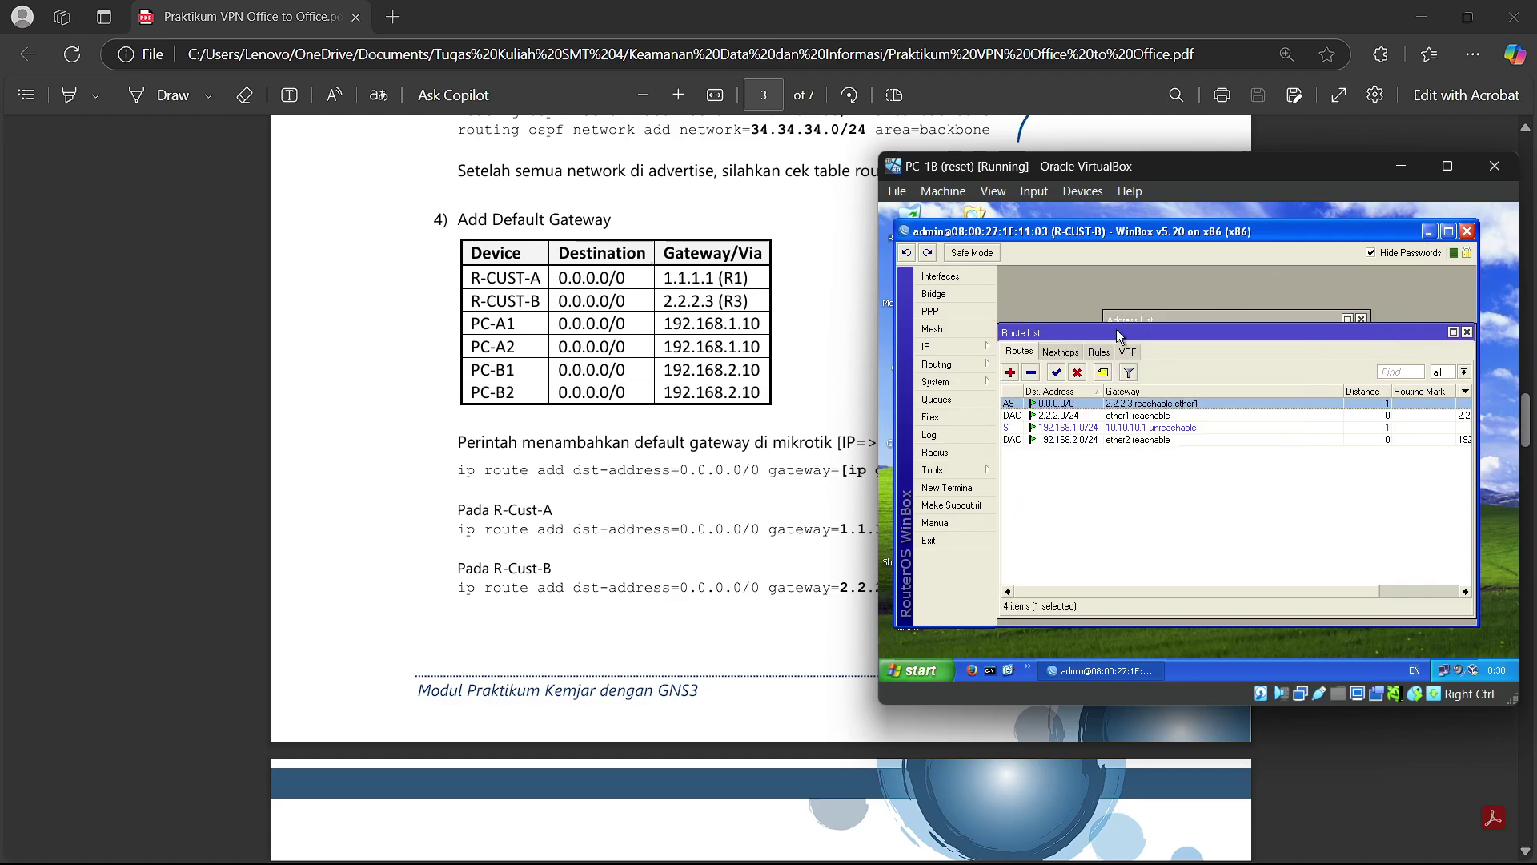
{"action": "left_click", "coordinate": [1401, 165]}
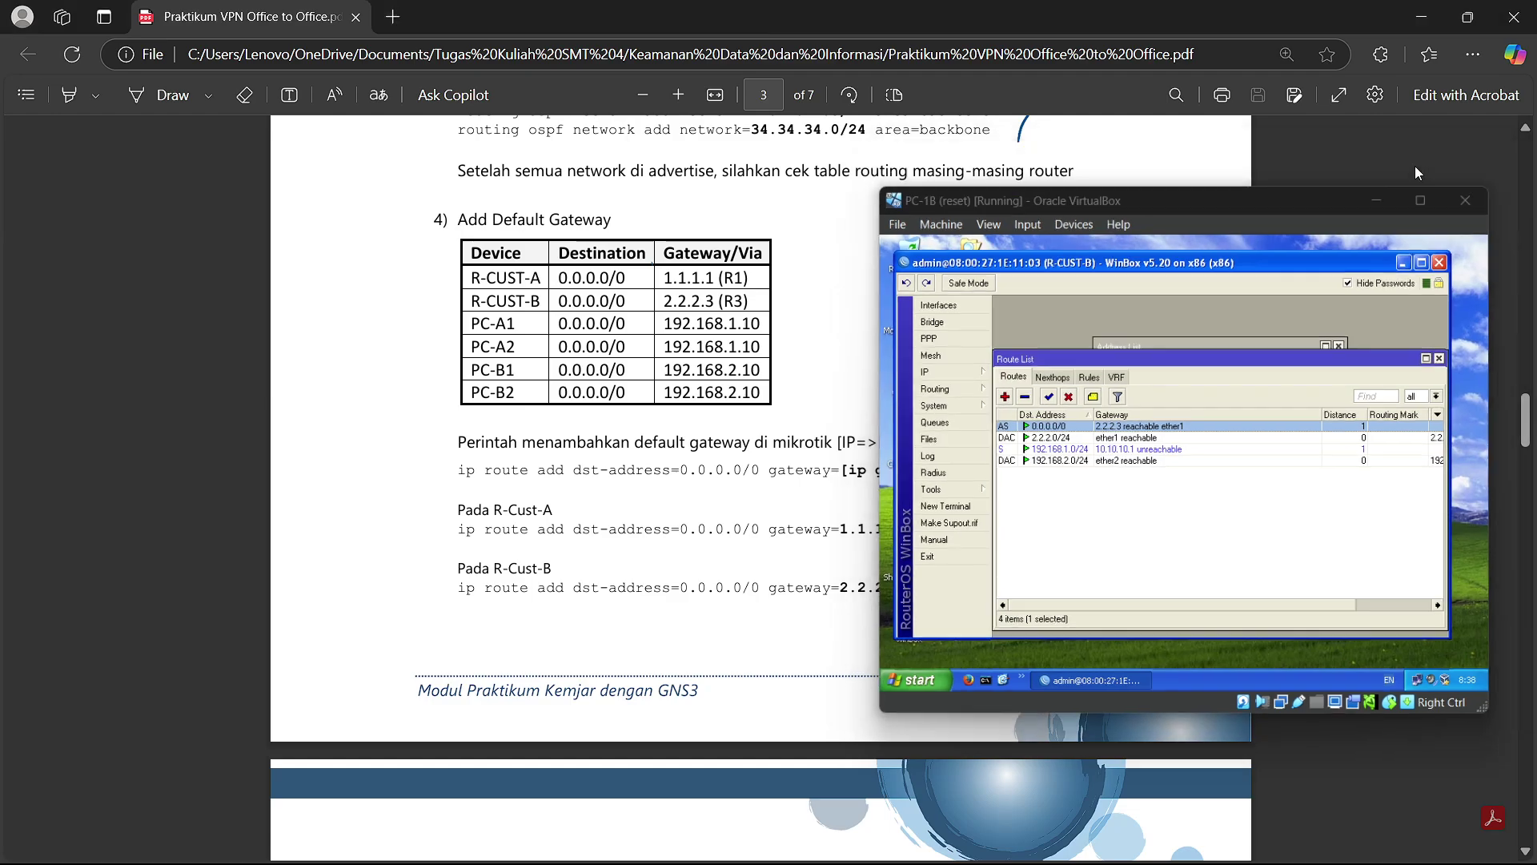
Step: Check the IP address and default gateway in PC-1A's Local Area Connection TCP/IP properties, and return to the guide
{"action": "mouse_move", "coordinate": [1053, 845]}
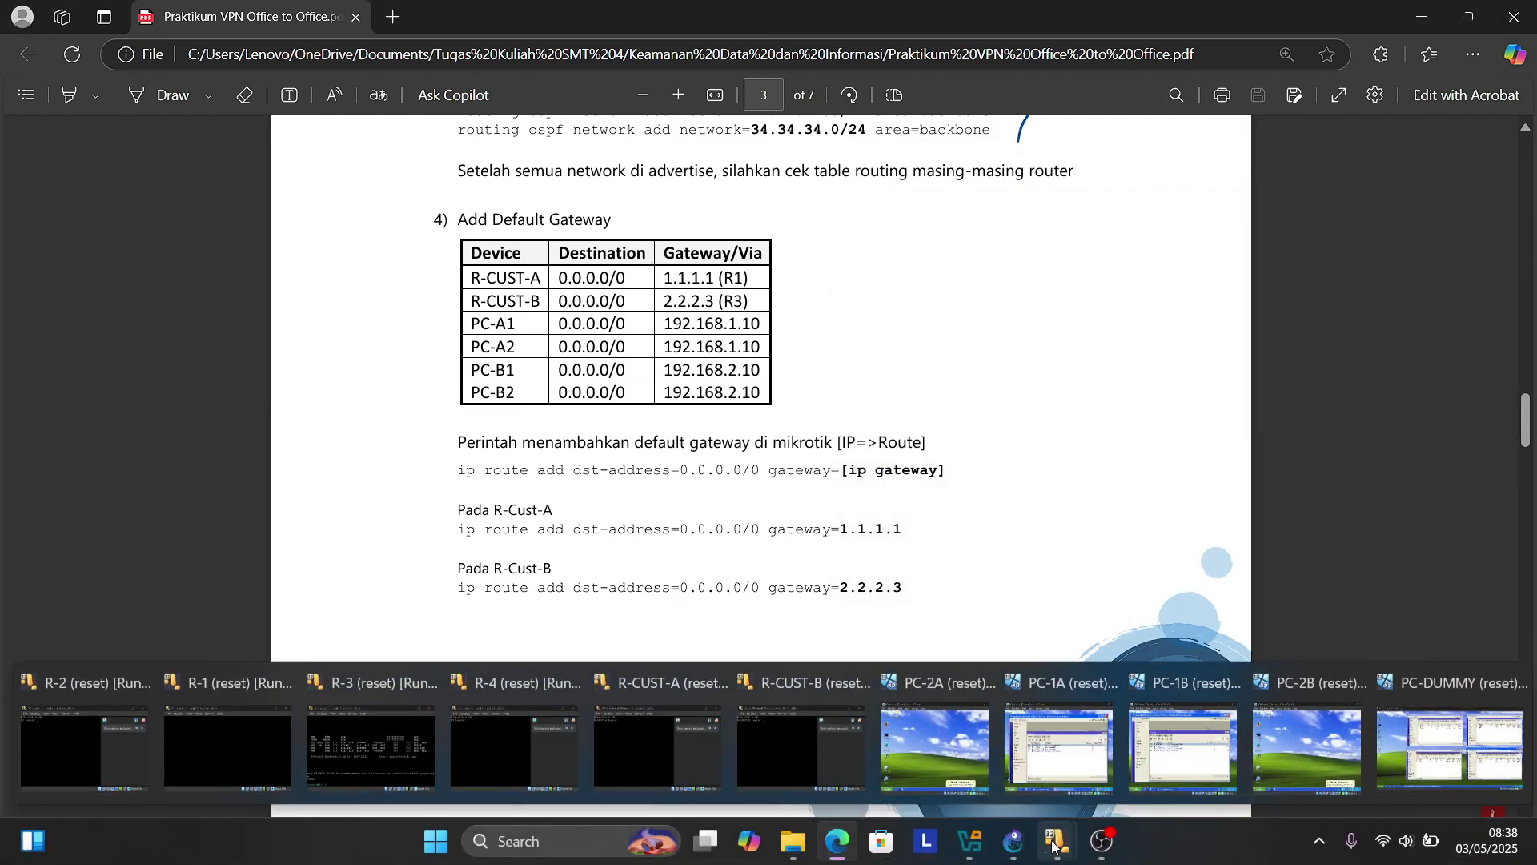
{"action": "left_click", "coordinate": [1025, 769]}
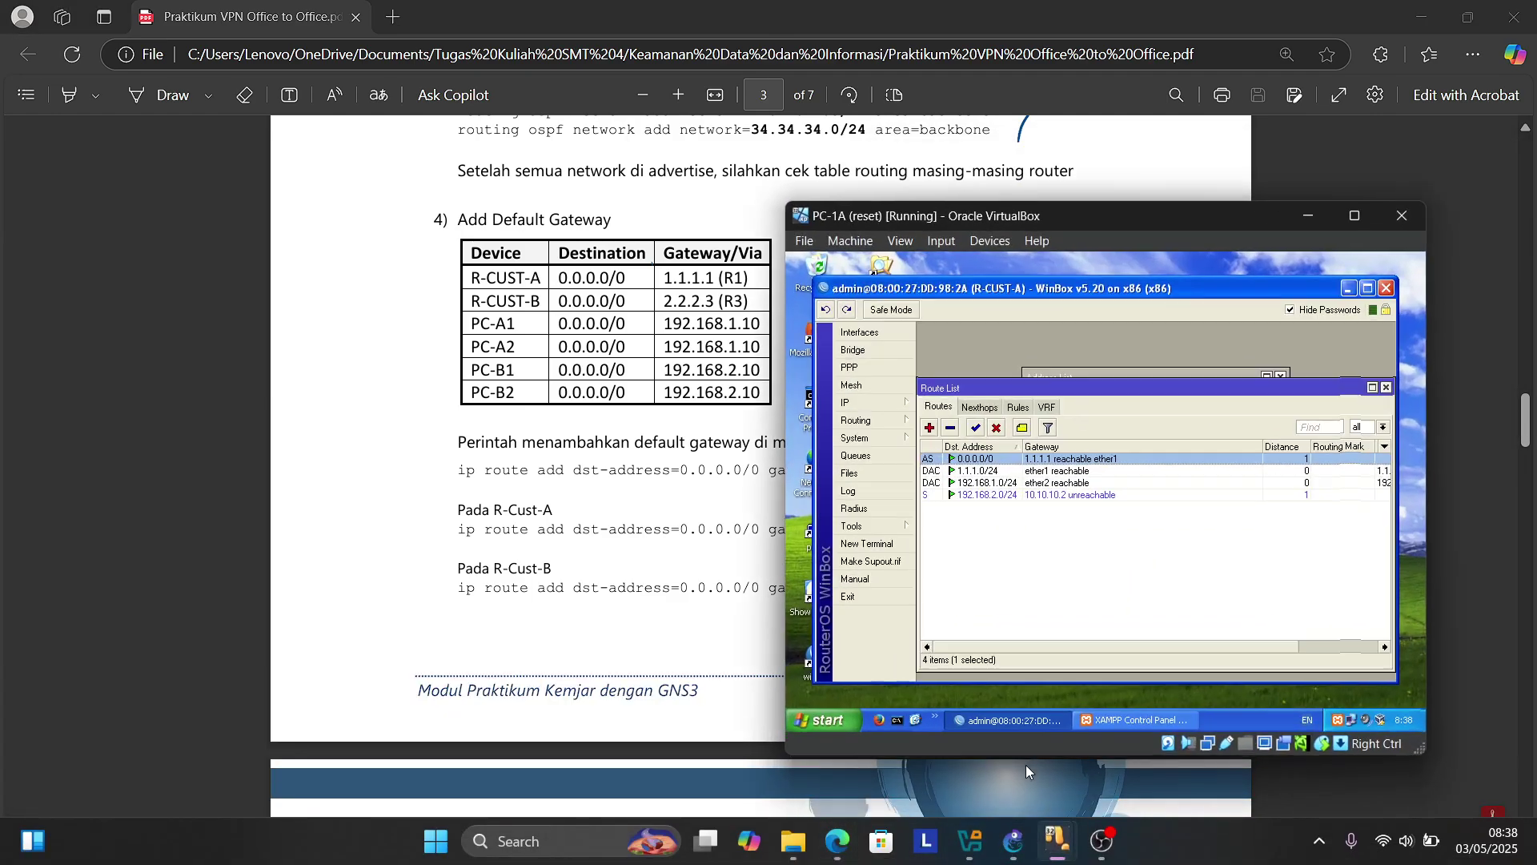
{"action": "left_click", "coordinate": [1346, 721]}
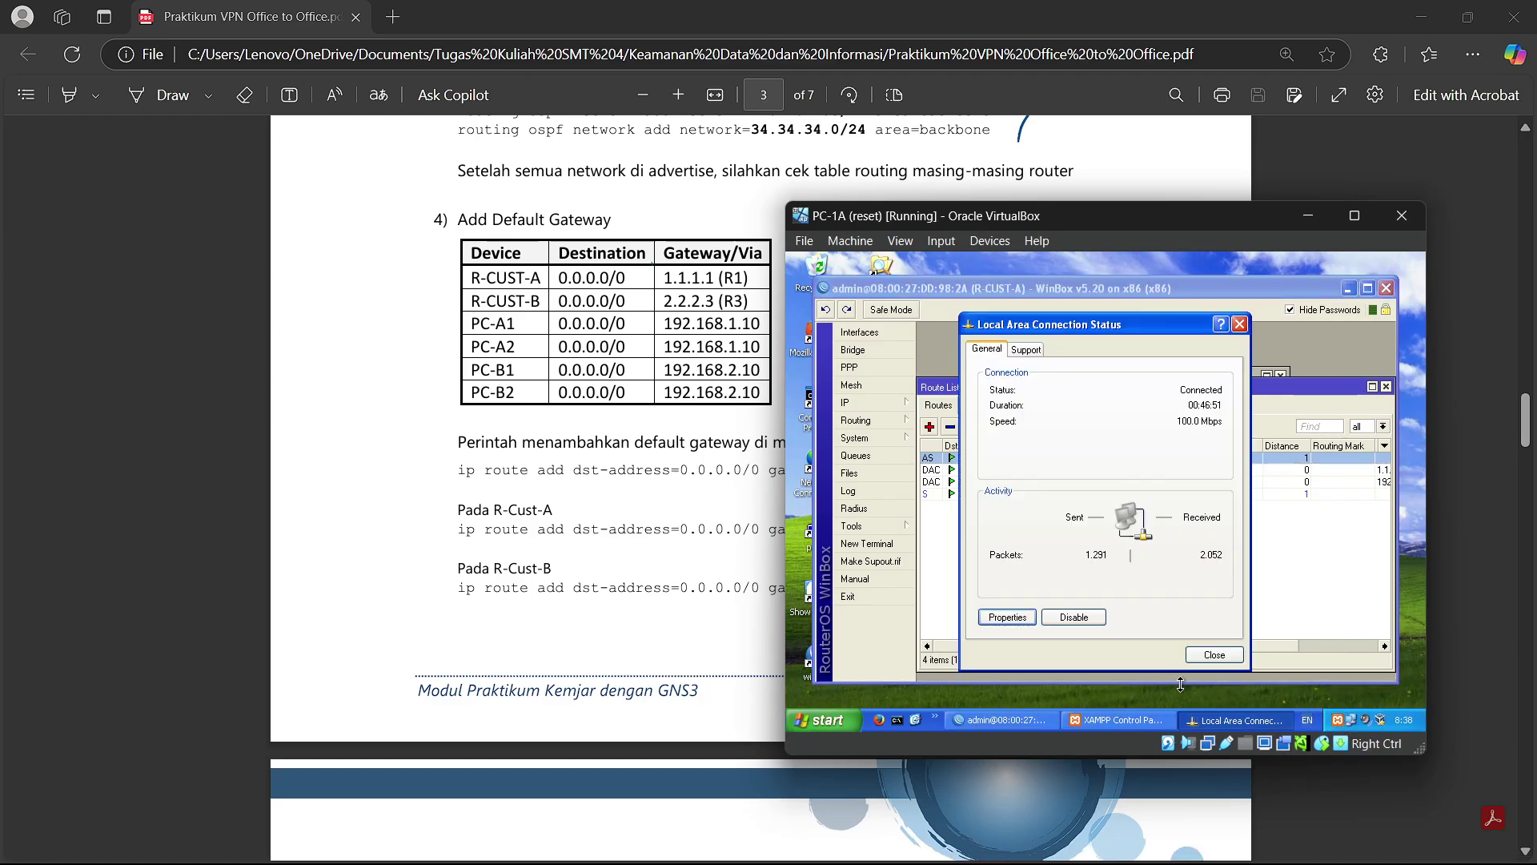
{"action": "left_click", "coordinate": [1007, 616]}
{"action": "left_click", "coordinate": [920, 466]}
{"action": "double_click", "coordinate": [920, 469]}
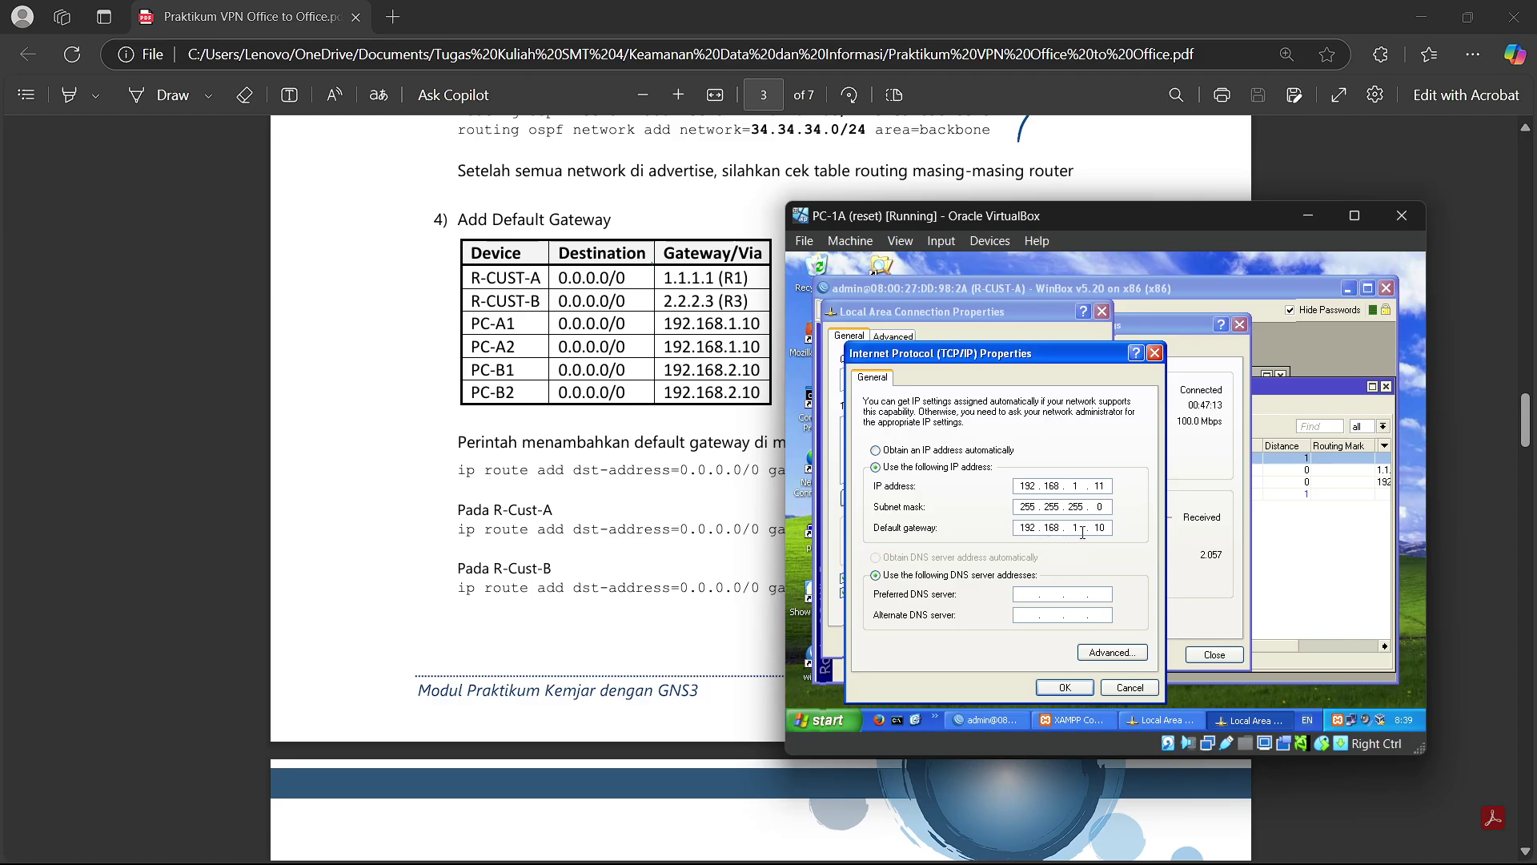
{"action": "left_click", "coordinate": [1065, 687]}
{"action": "left_click", "coordinate": [1011, 642]}
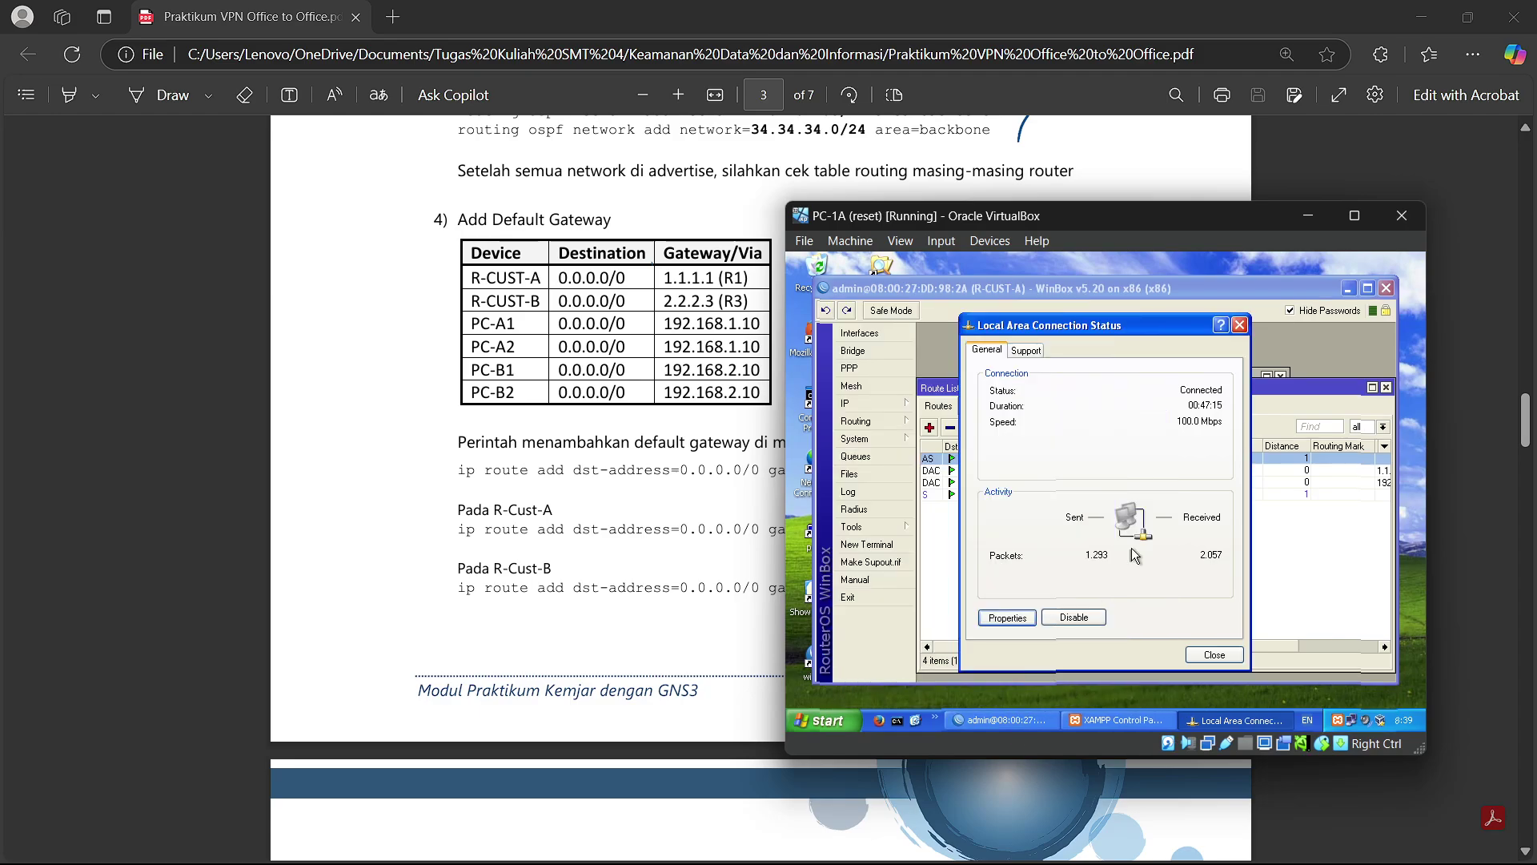
{"action": "left_click", "coordinate": [1239, 324]}
{"action": "left_click", "coordinate": [1308, 216]}
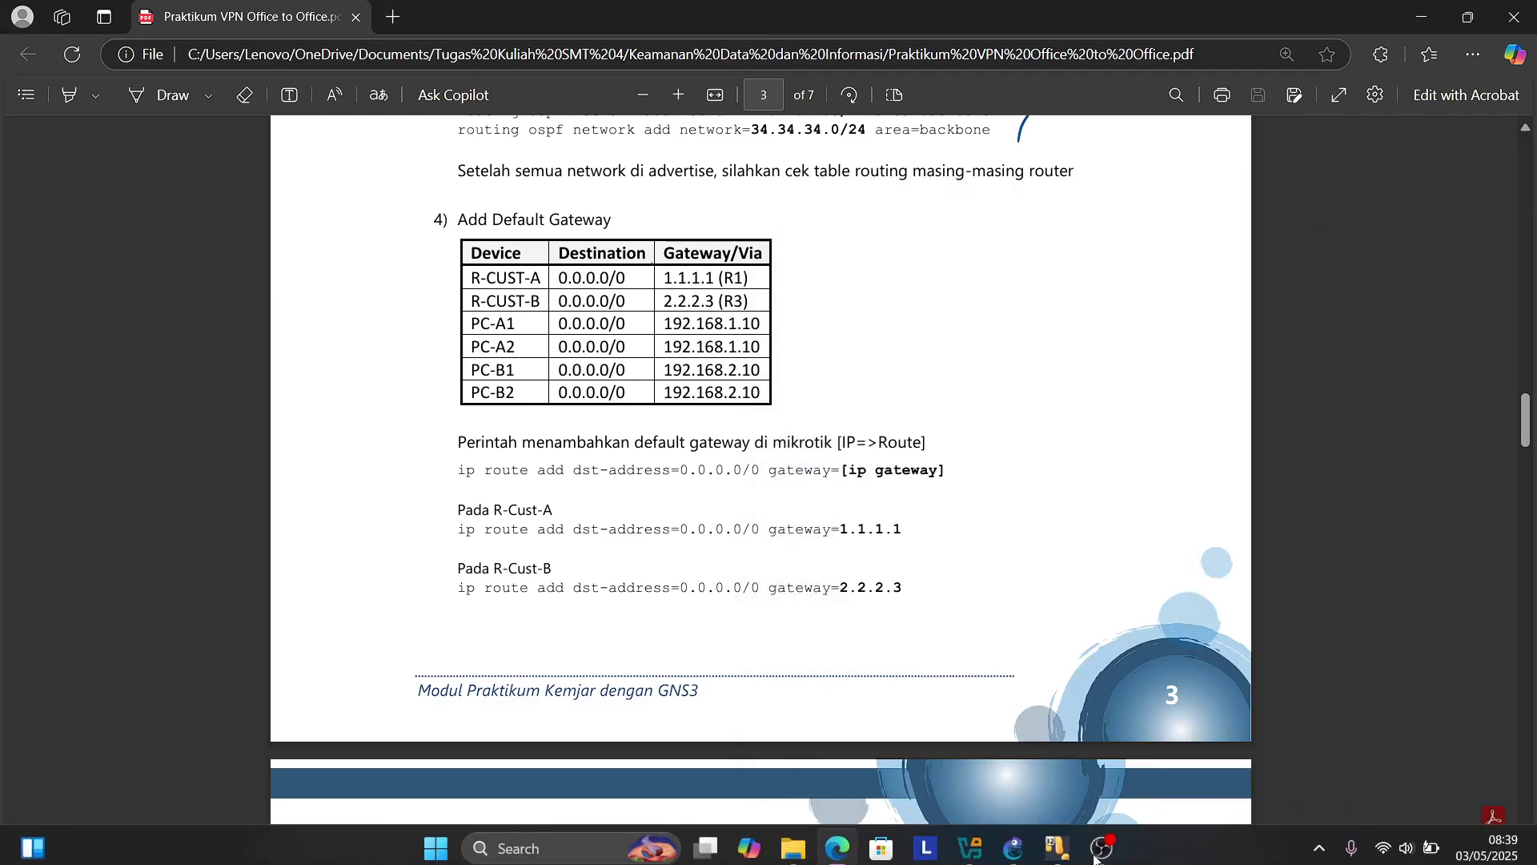
Step: Check the IP address and default gateway in PC-1B's TCP/IP properties, and return to the guide at the NAT section
{"action": "mouse_move", "coordinate": [1059, 846]}
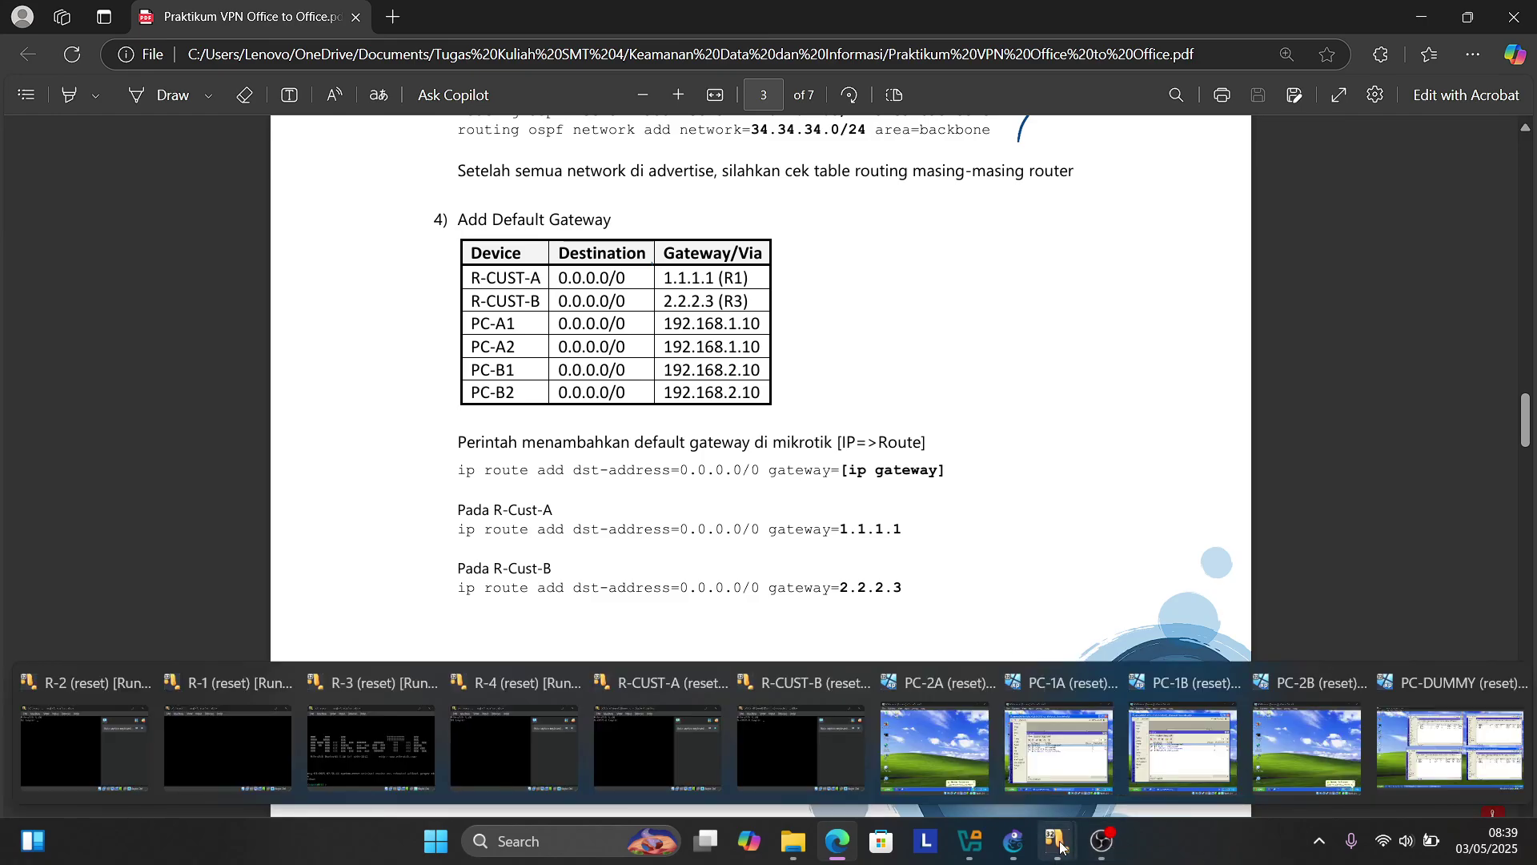
{"action": "left_click", "coordinate": [1138, 784]}
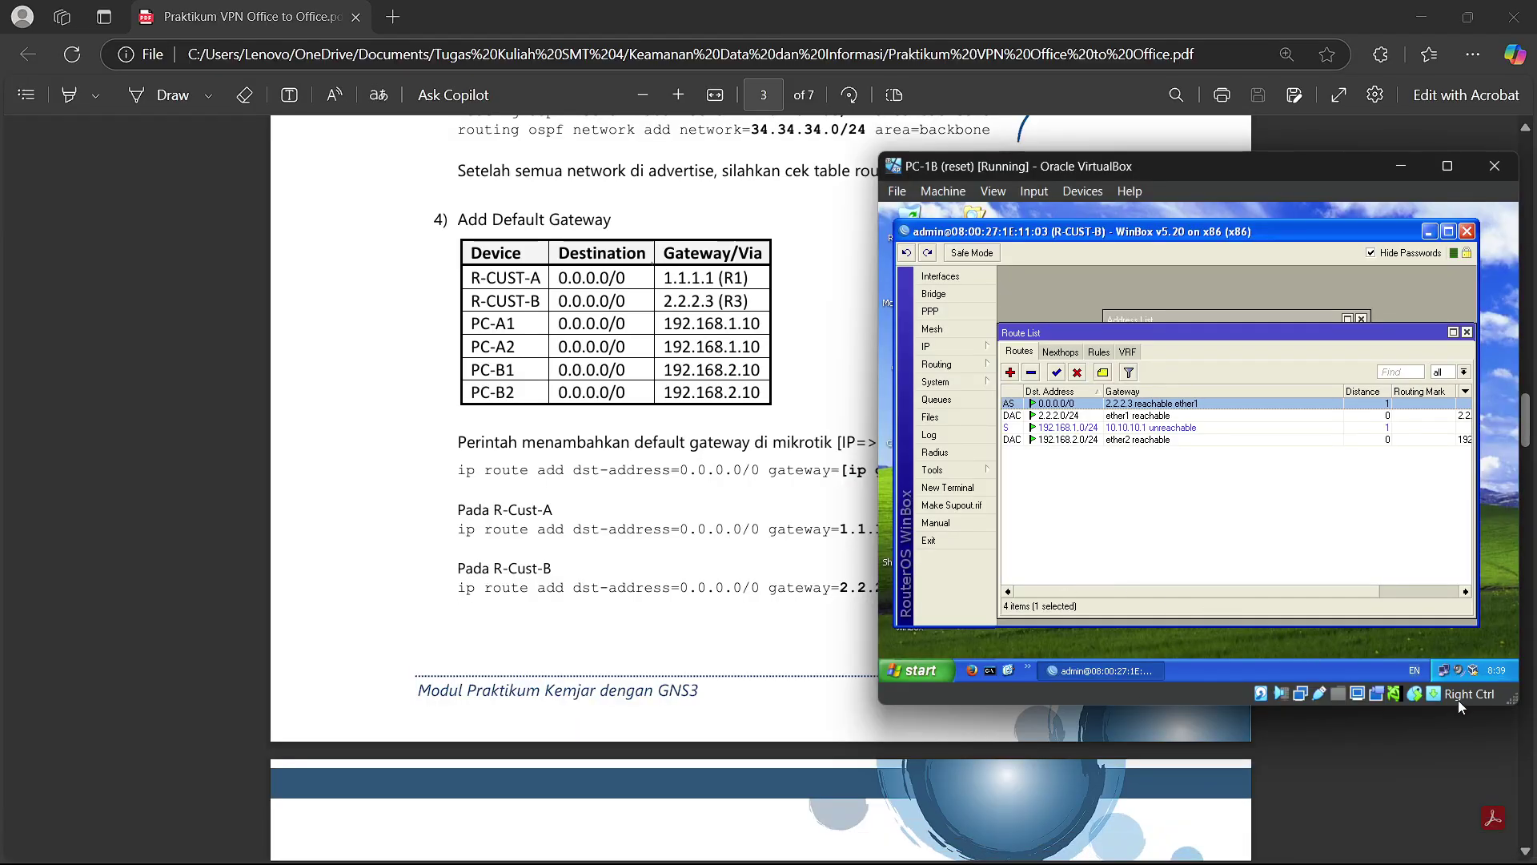
{"action": "double_click", "coordinate": [1447, 671]}
{"action": "left_click", "coordinate": [1109, 568]}
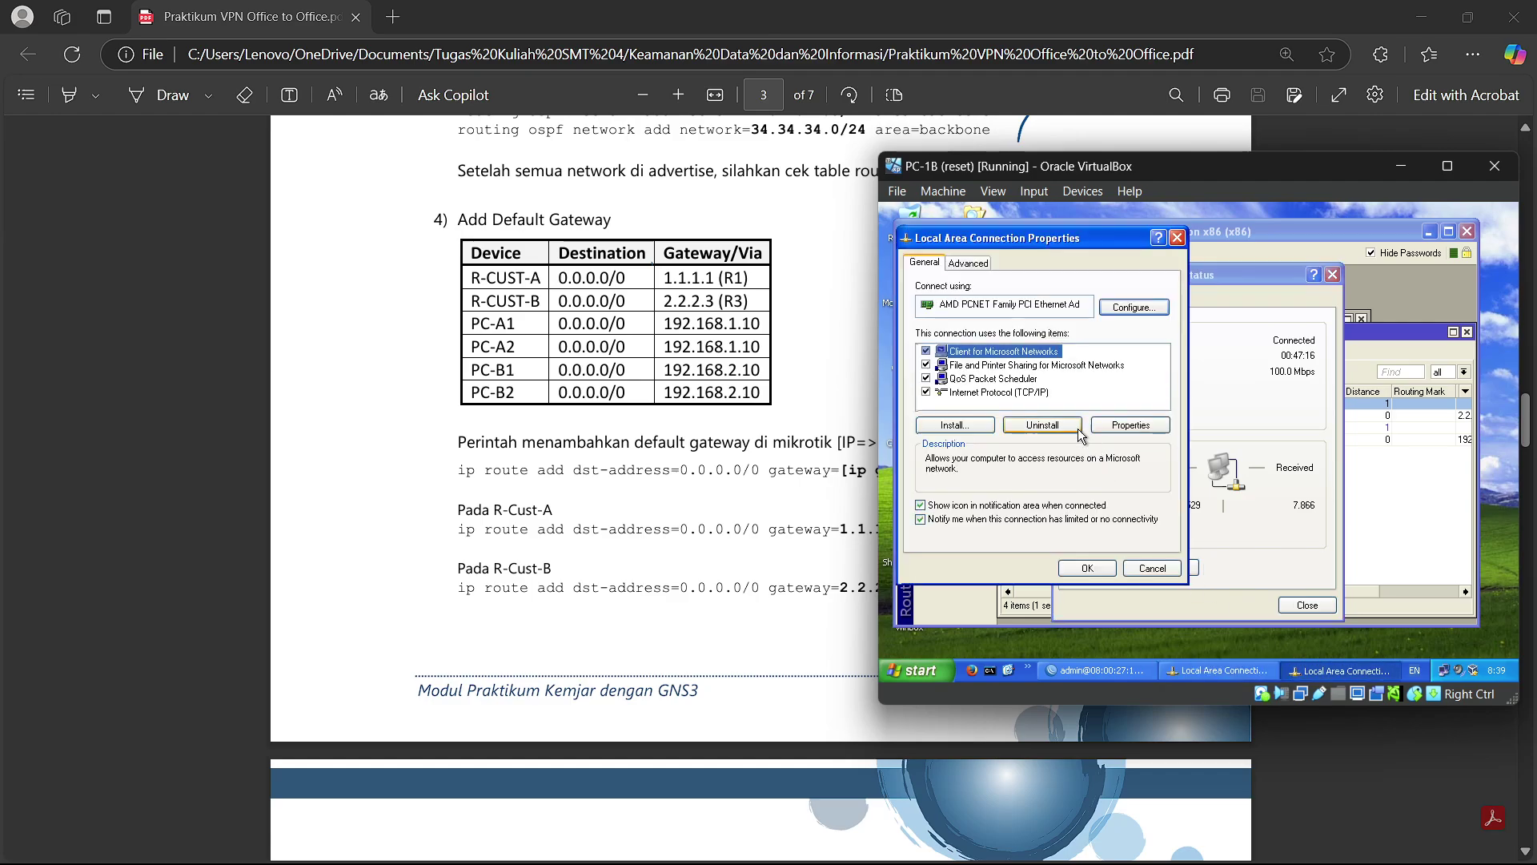
{"action": "double_click", "coordinate": [1025, 408]}
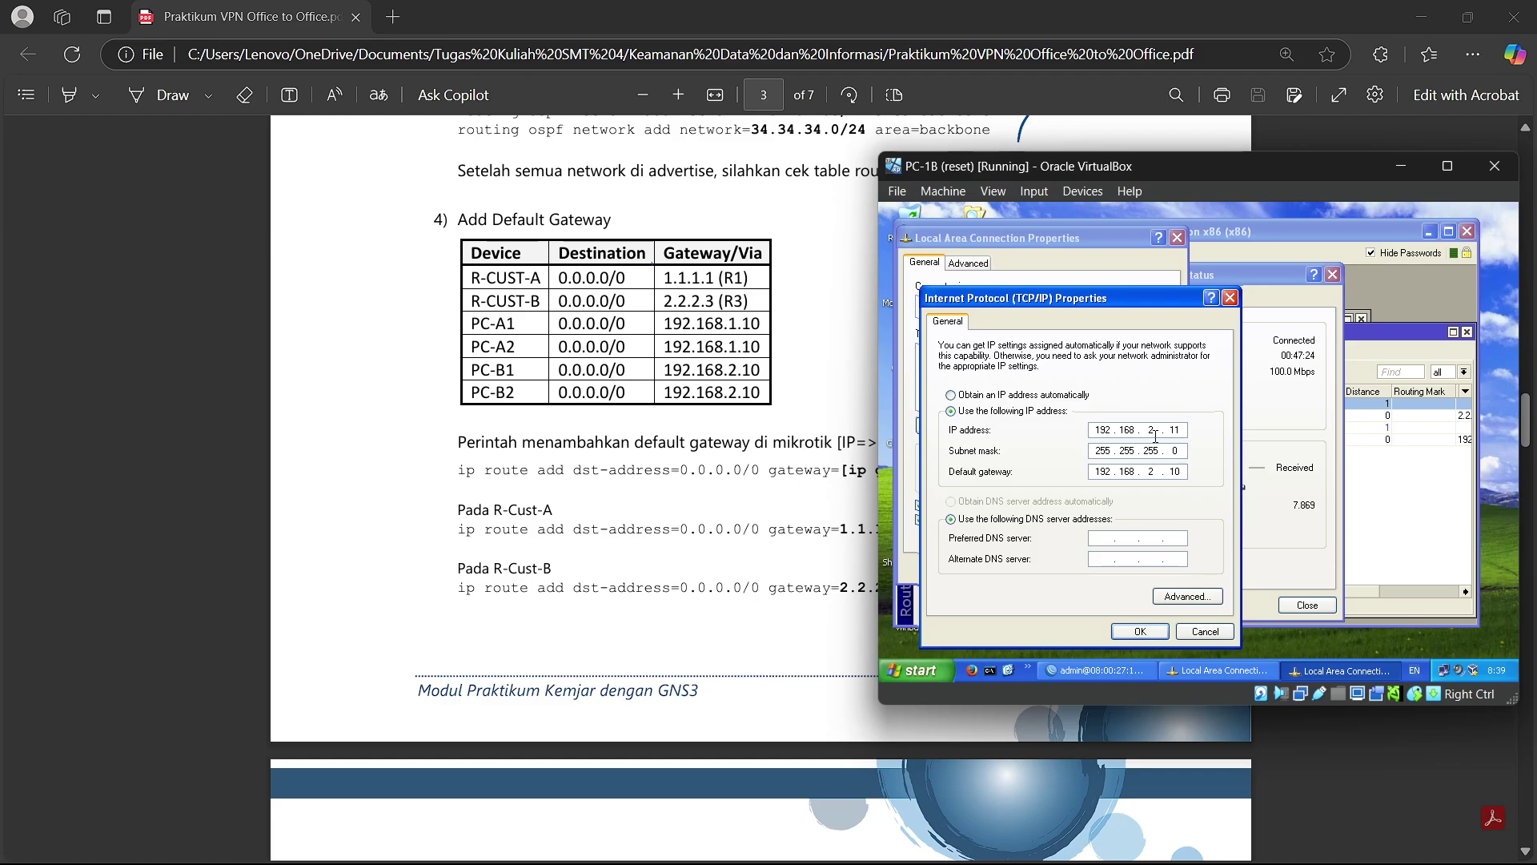
{"action": "double_click", "coordinate": [1152, 430]}
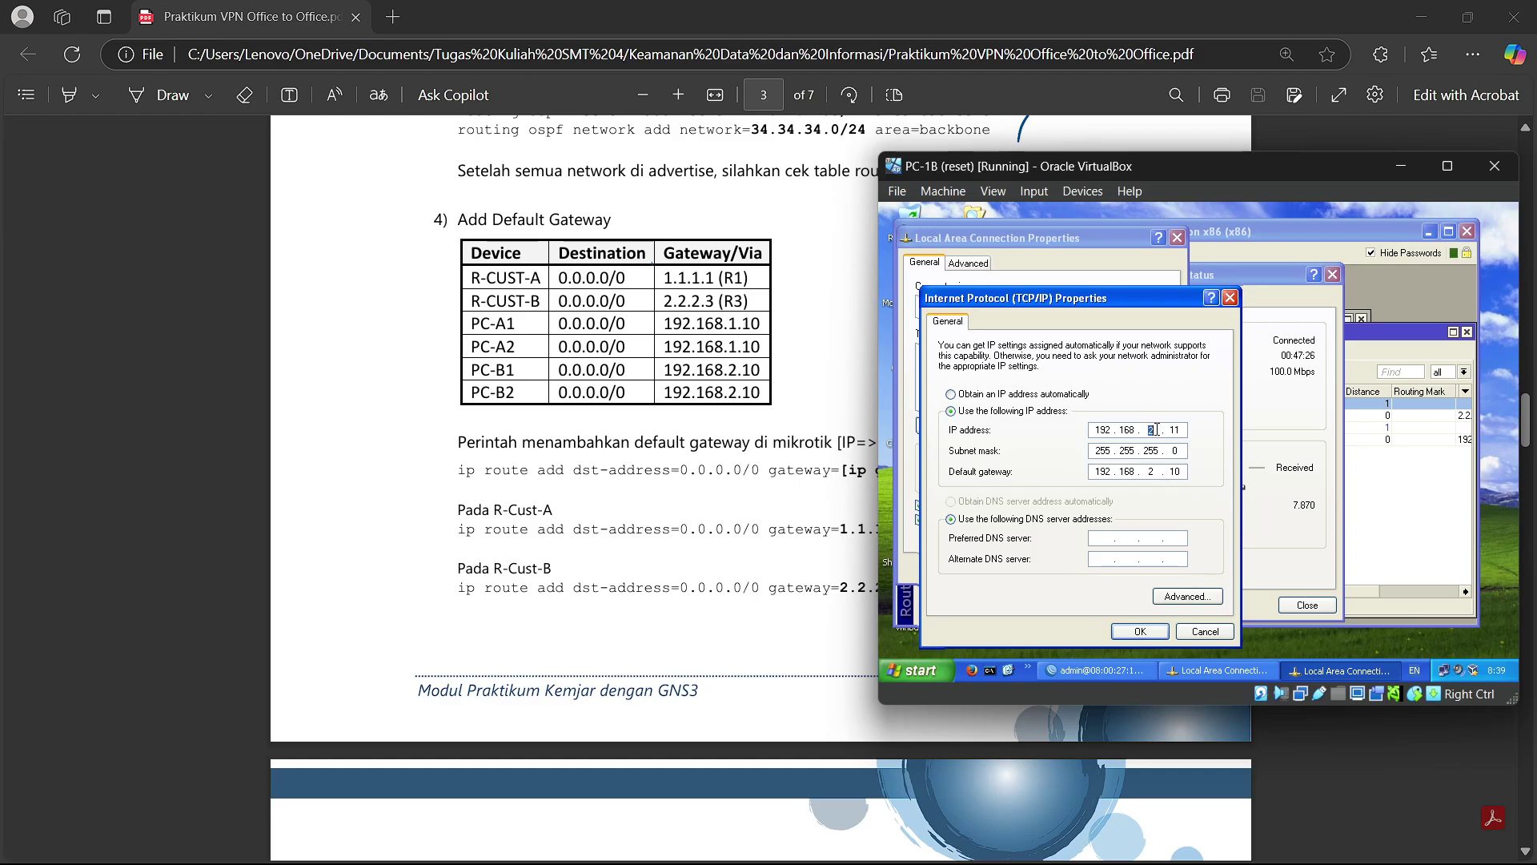
{"action": "left_click", "coordinate": [1155, 427]}
{"action": "left_click", "coordinate": [1155, 432]}
{"action": "left_click", "coordinate": [1140, 629]}
{"action": "left_click", "coordinate": [1087, 569]}
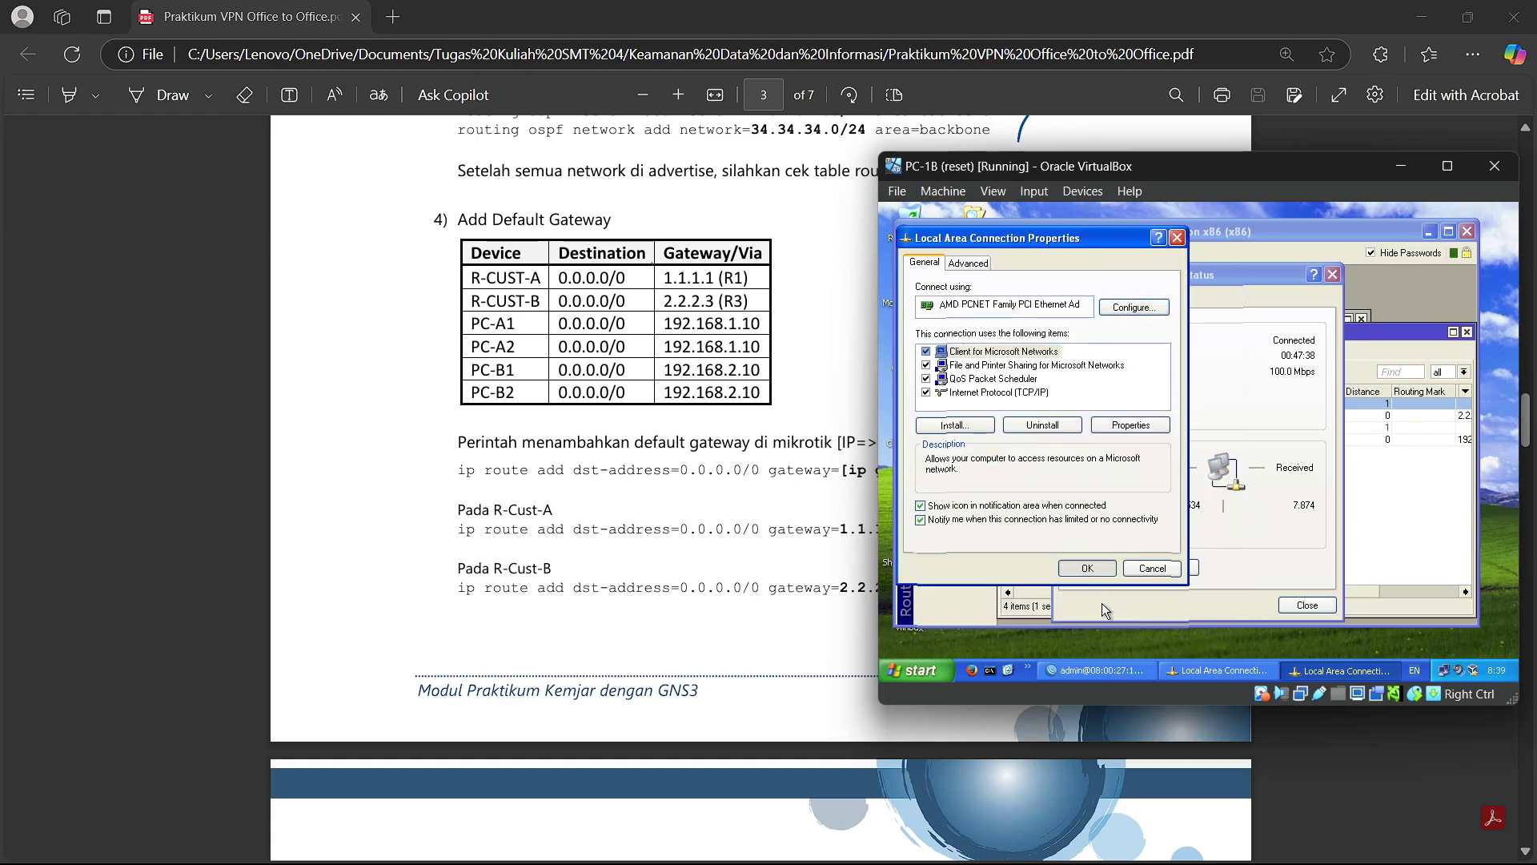
{"action": "left_click", "coordinate": [1332, 275]}
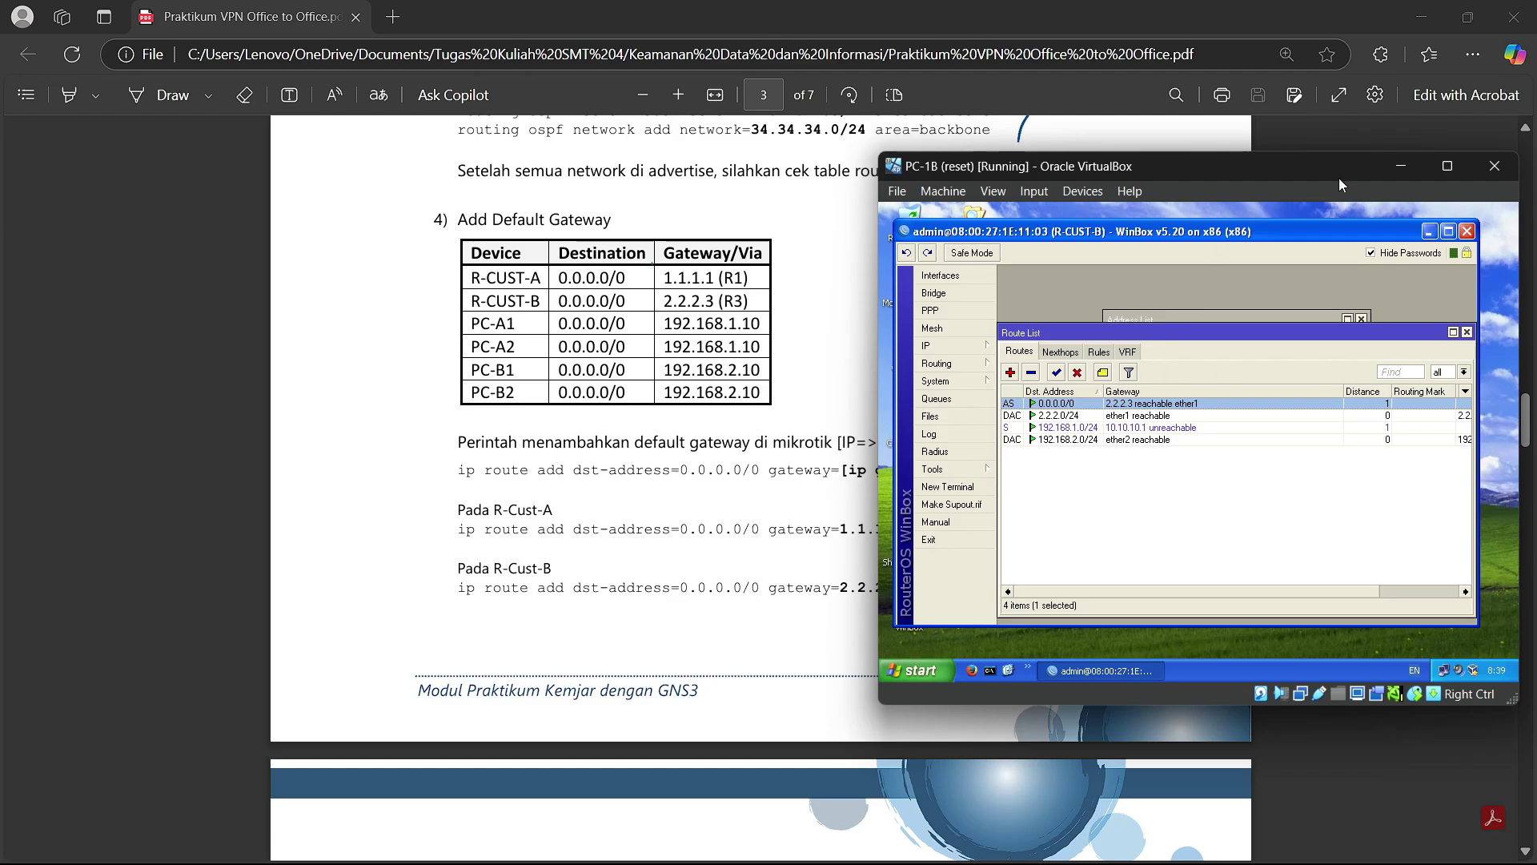
{"action": "left_click", "coordinate": [1401, 166]}
{"action": "scroll", "coordinate": [536, 382], "scroll_direction": "down", "scroll_amount": 8}
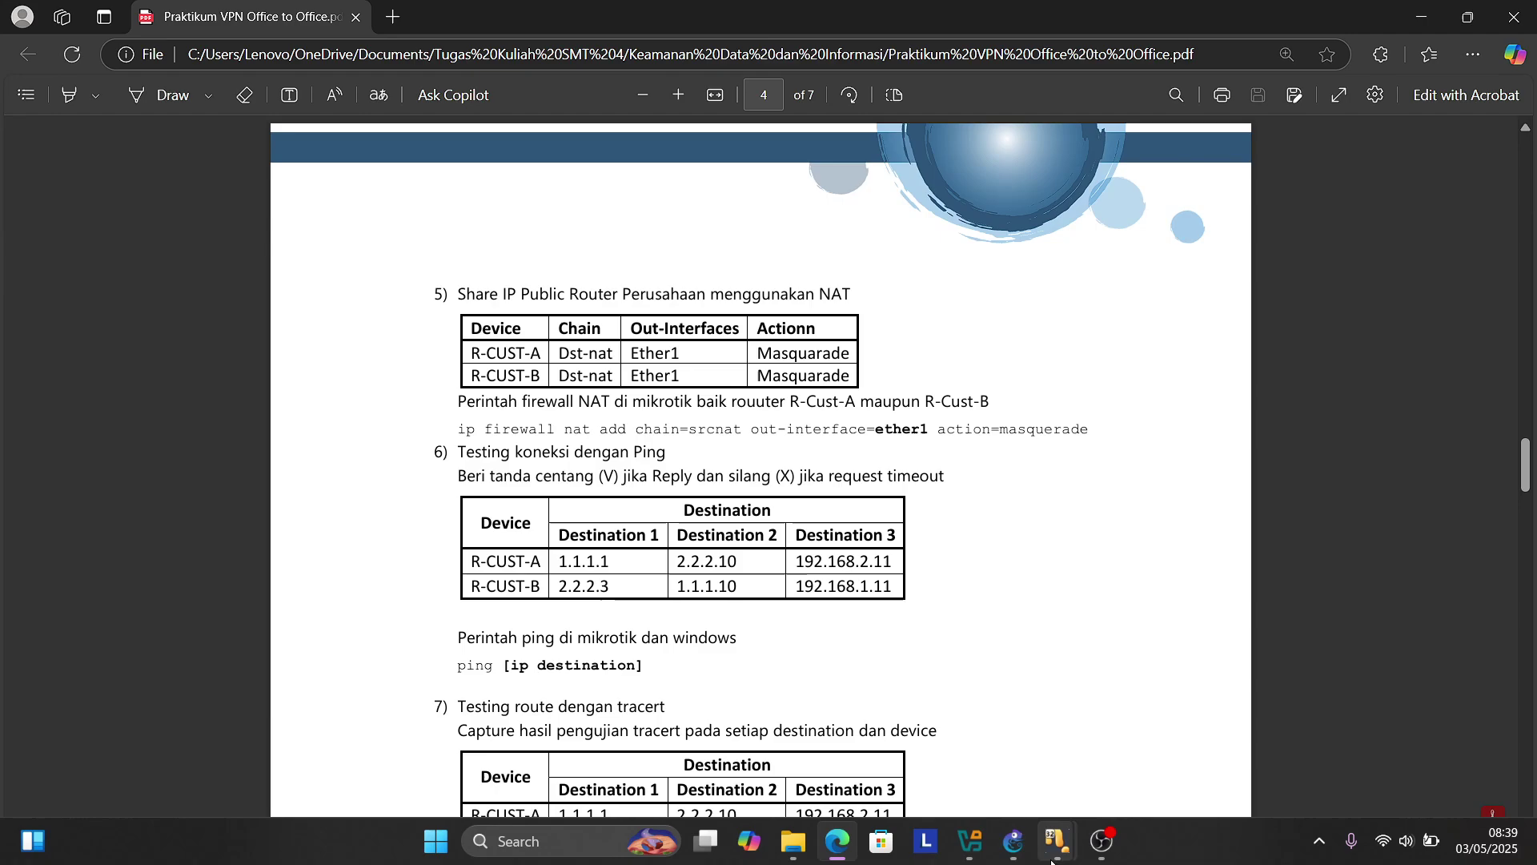
Step: Check the chain, out interface and action of R-CUST-A's first NAT rule in WinBox on PC-1A, and return to the guide
{"action": "mouse_move", "coordinate": [1057, 861]}
{"action": "left_click", "coordinate": [1070, 747]}
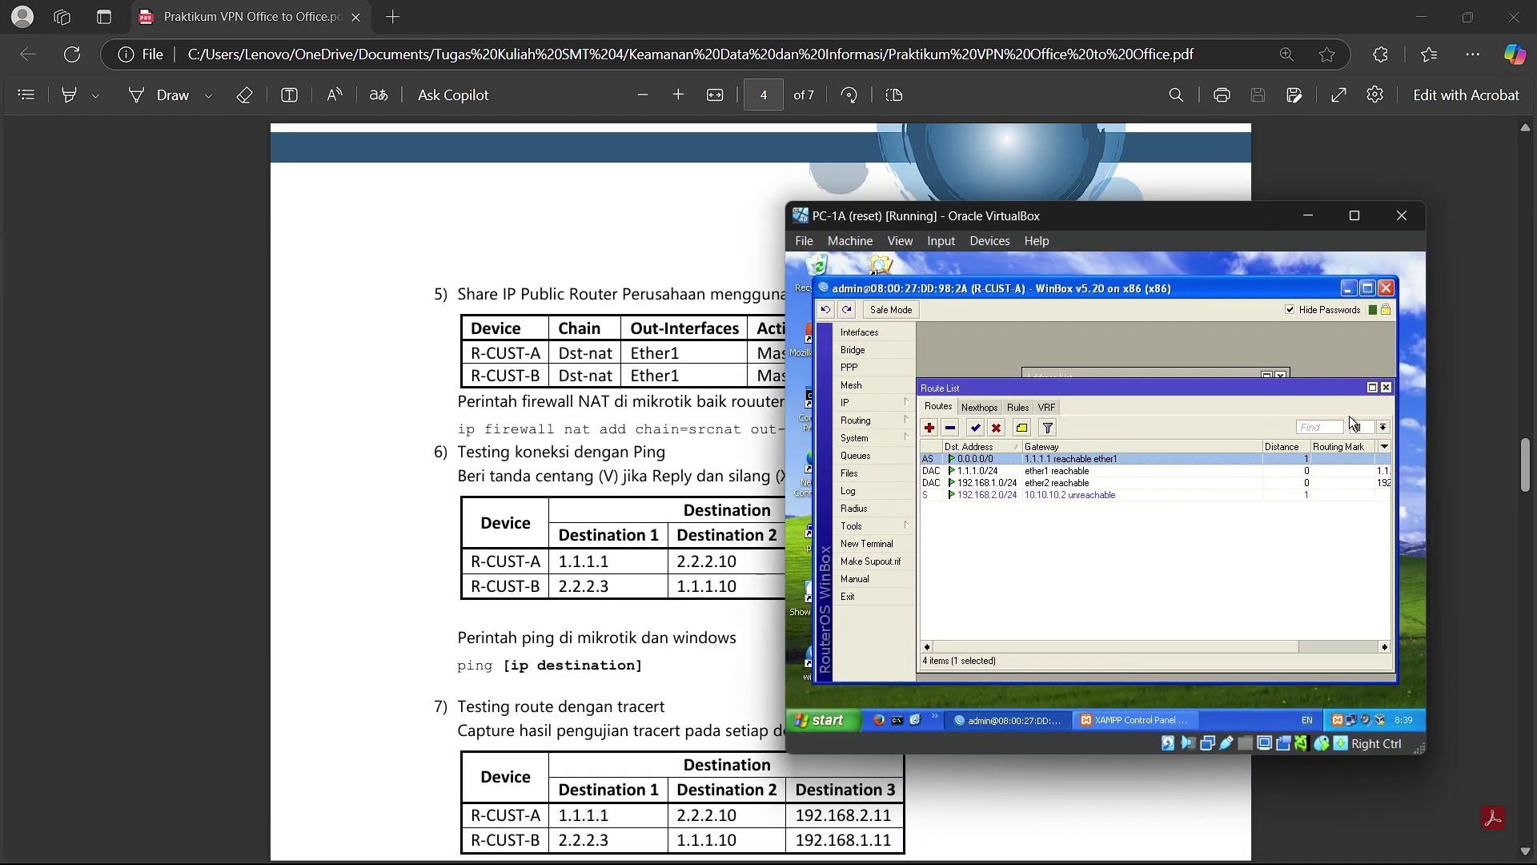
{"action": "left_click", "coordinate": [1281, 376]}
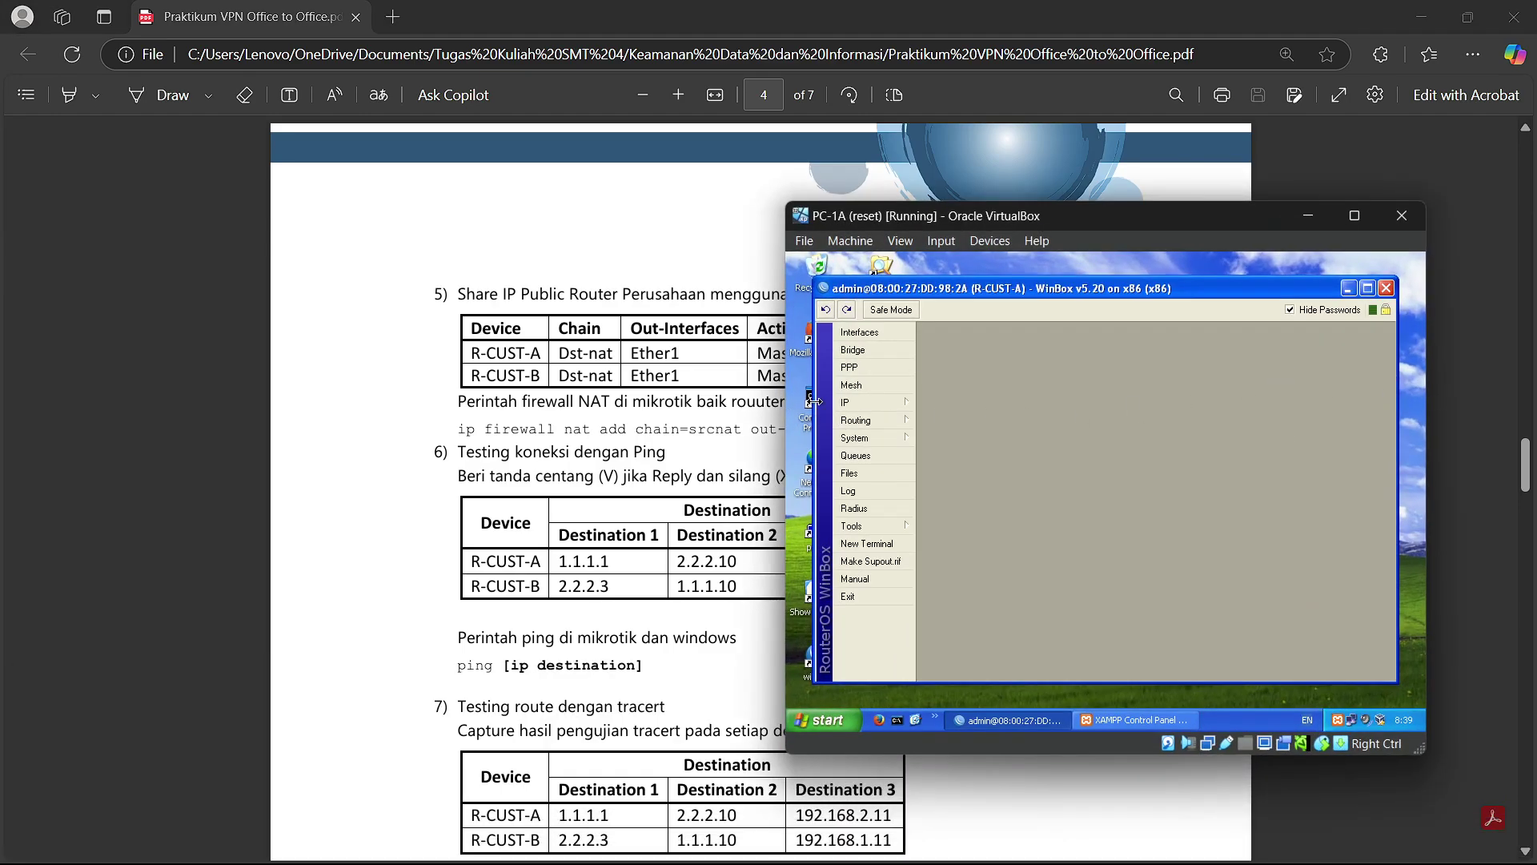
{"action": "left_click", "coordinate": [856, 402]}
{"action": "left_click", "coordinate": [963, 453]}
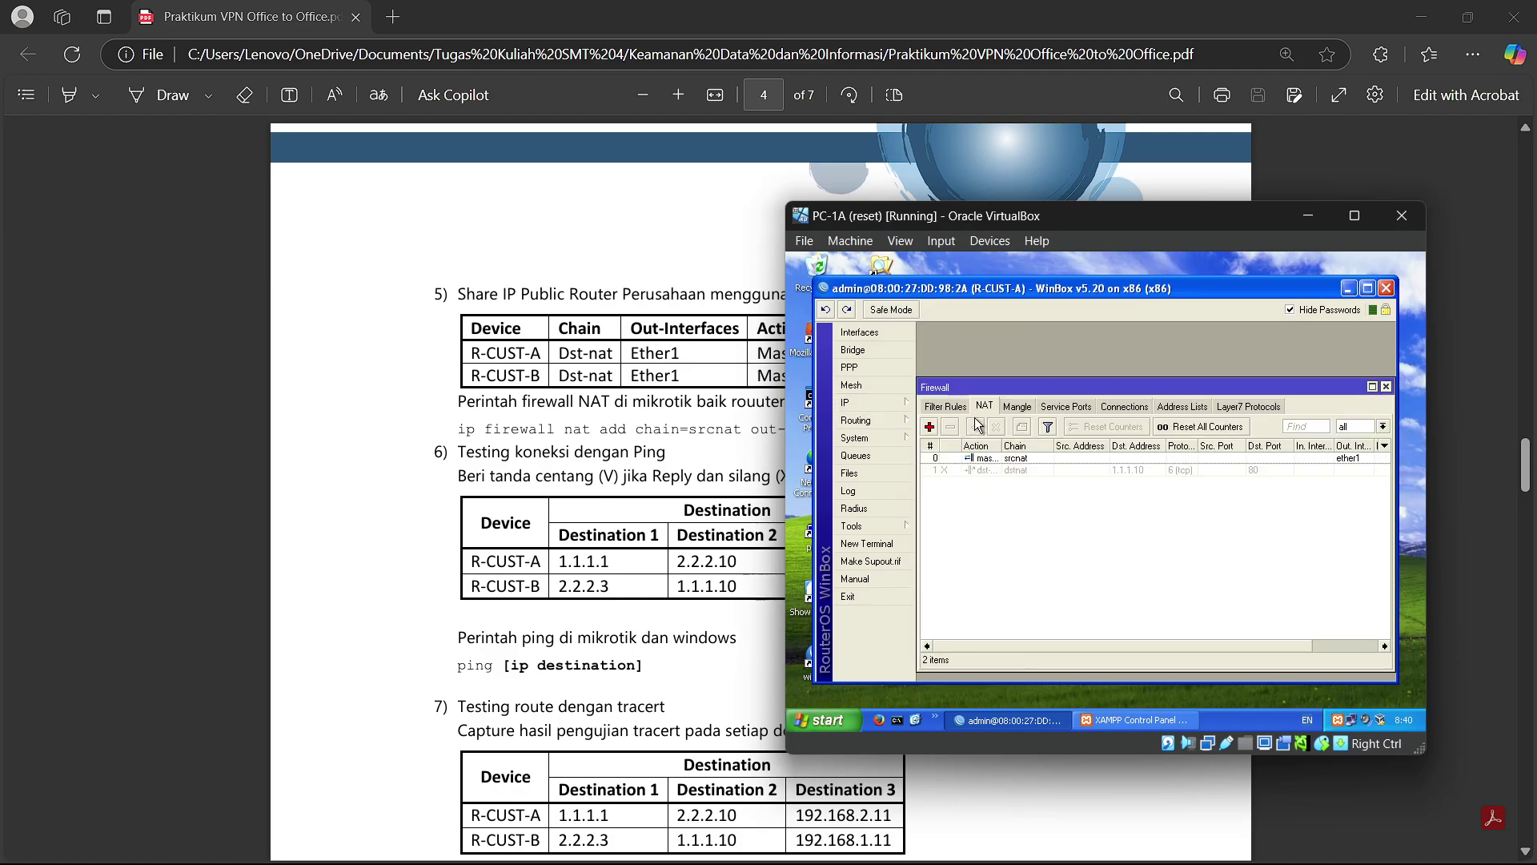
{"action": "double_click", "coordinate": [1025, 460]}
{"action": "left_click", "coordinate": [940, 352]}
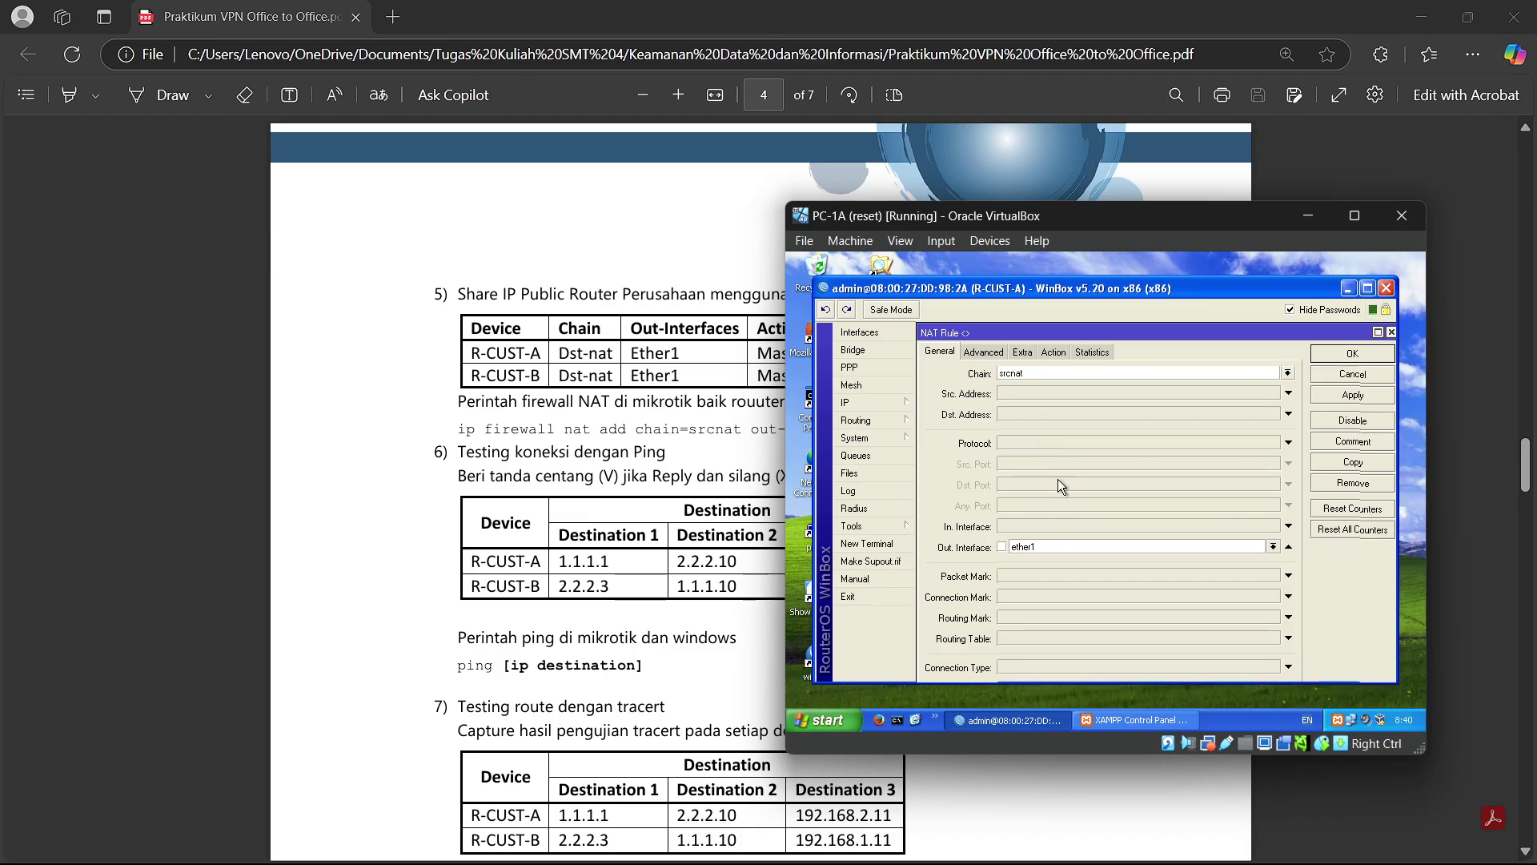
{"action": "left_click", "coordinate": [1053, 353]}
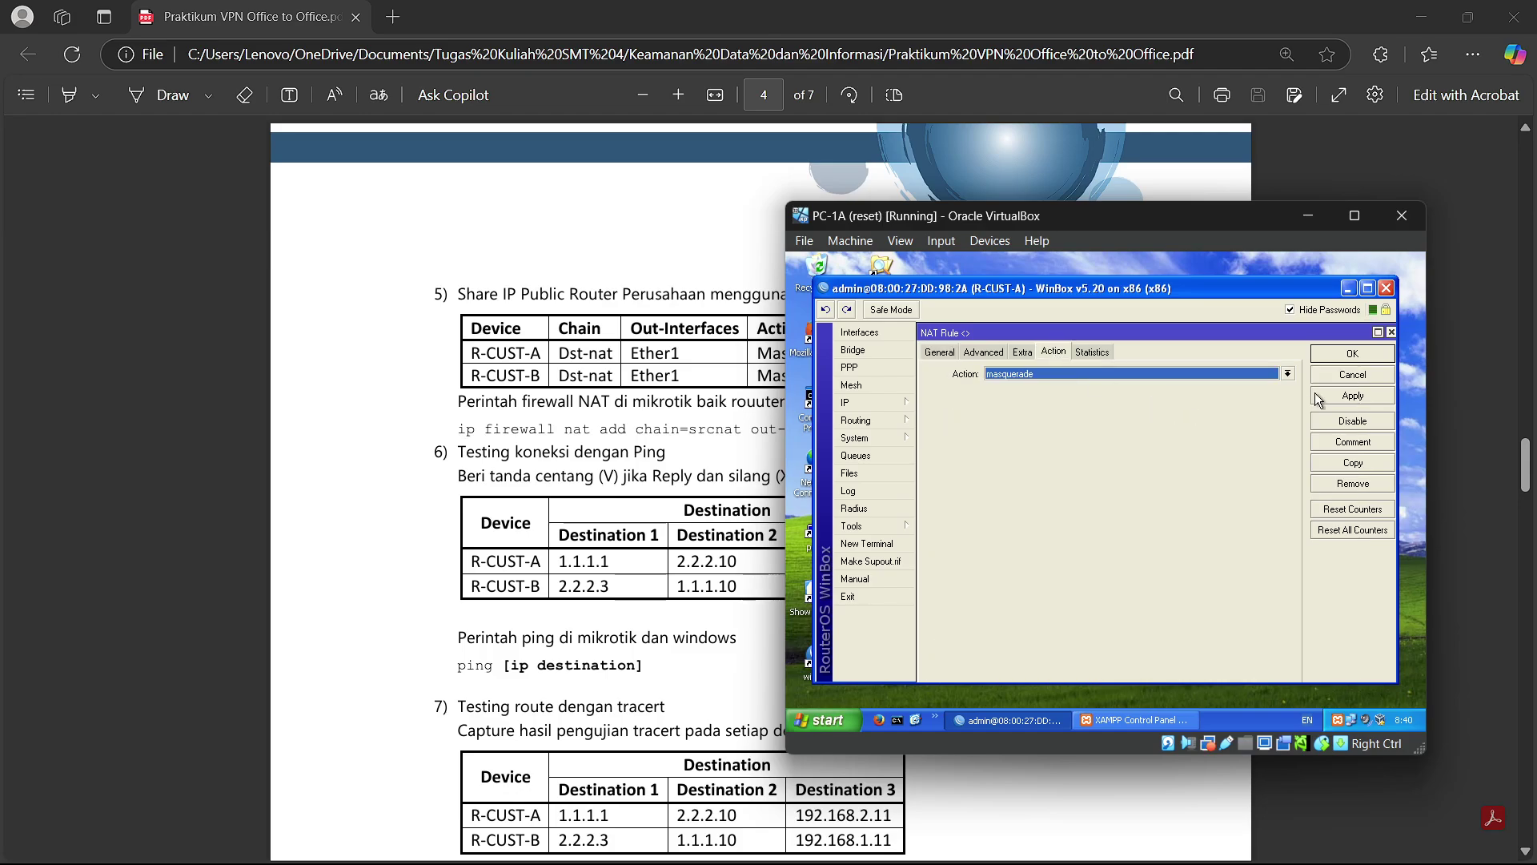
{"action": "left_click", "coordinate": [1349, 355]}
{"action": "left_click", "coordinate": [1390, 386]}
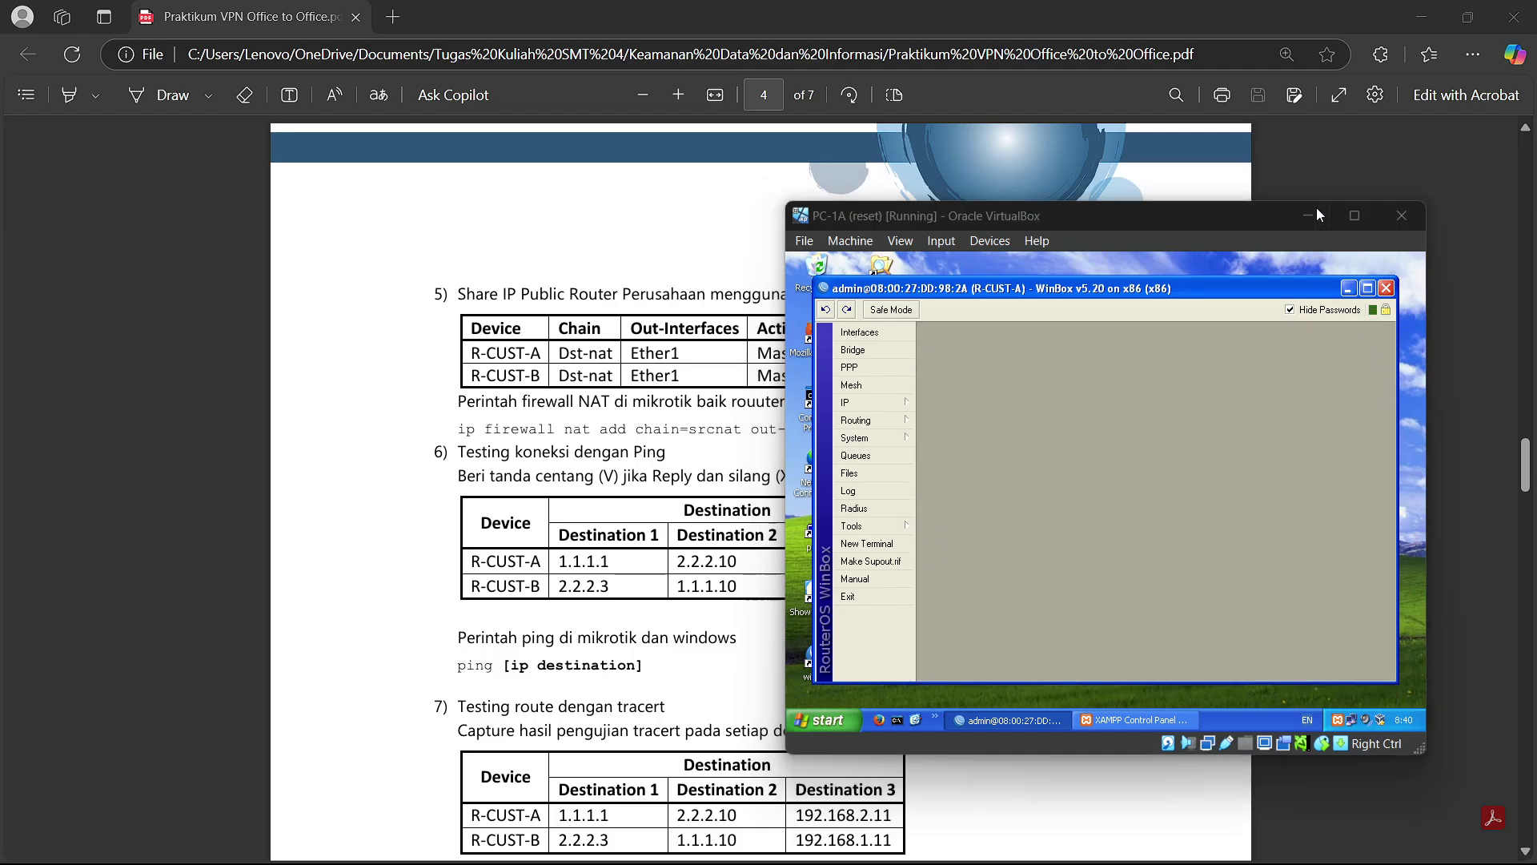
{"action": "left_click", "coordinate": [1312, 214]}
Step: Check the chain and out interface of R-CUST-B's NAT rule in WinBox on PC-1B, and return to the guide
{"action": "mouse_move", "coordinate": [1071, 855]}
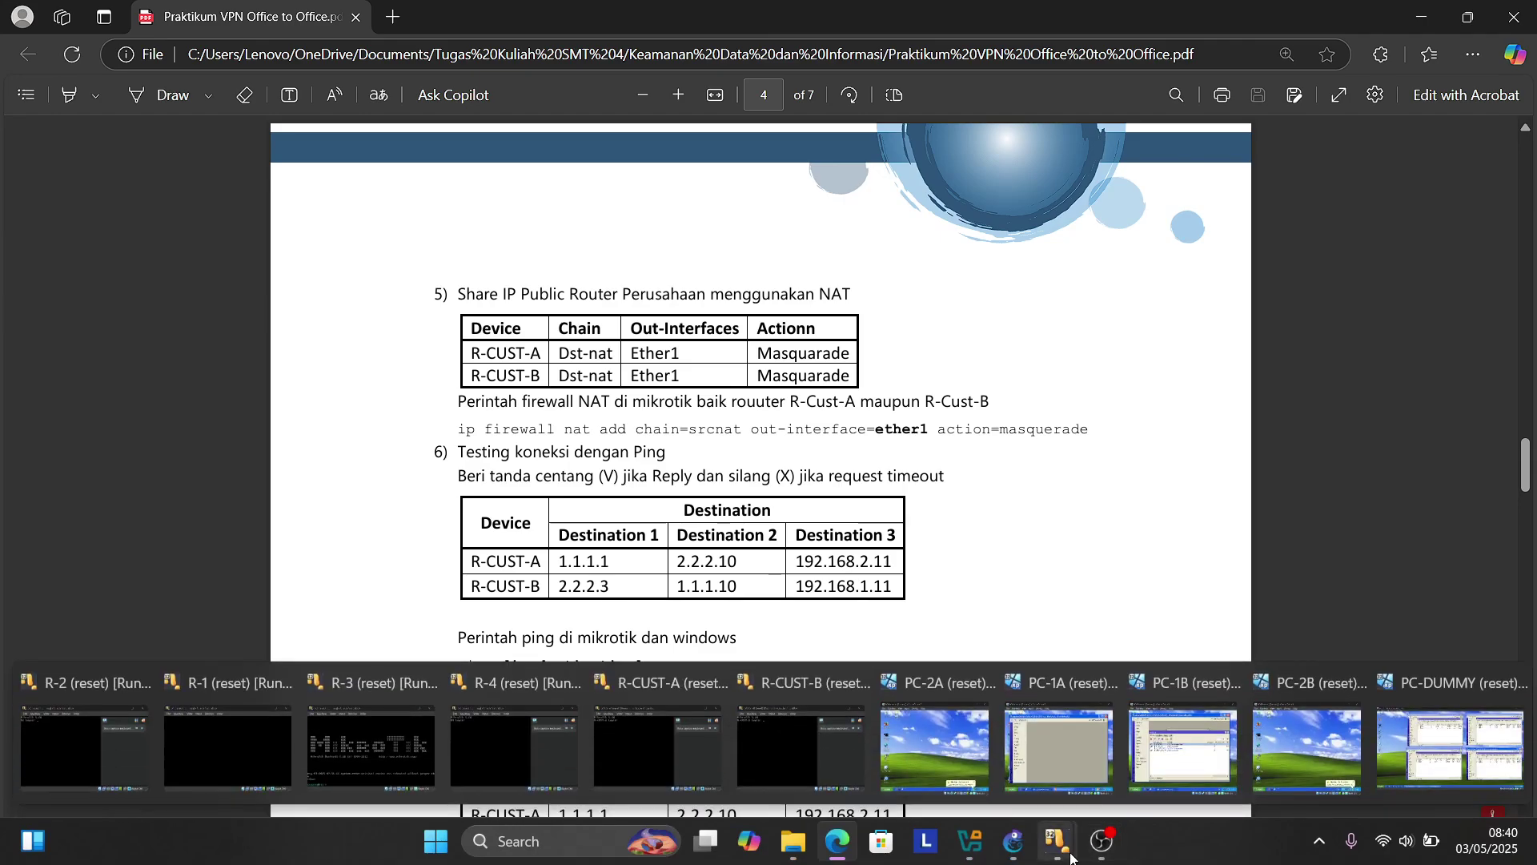
{"action": "left_click", "coordinate": [1172, 773]}
{"action": "left_click", "coordinate": [1466, 333]}
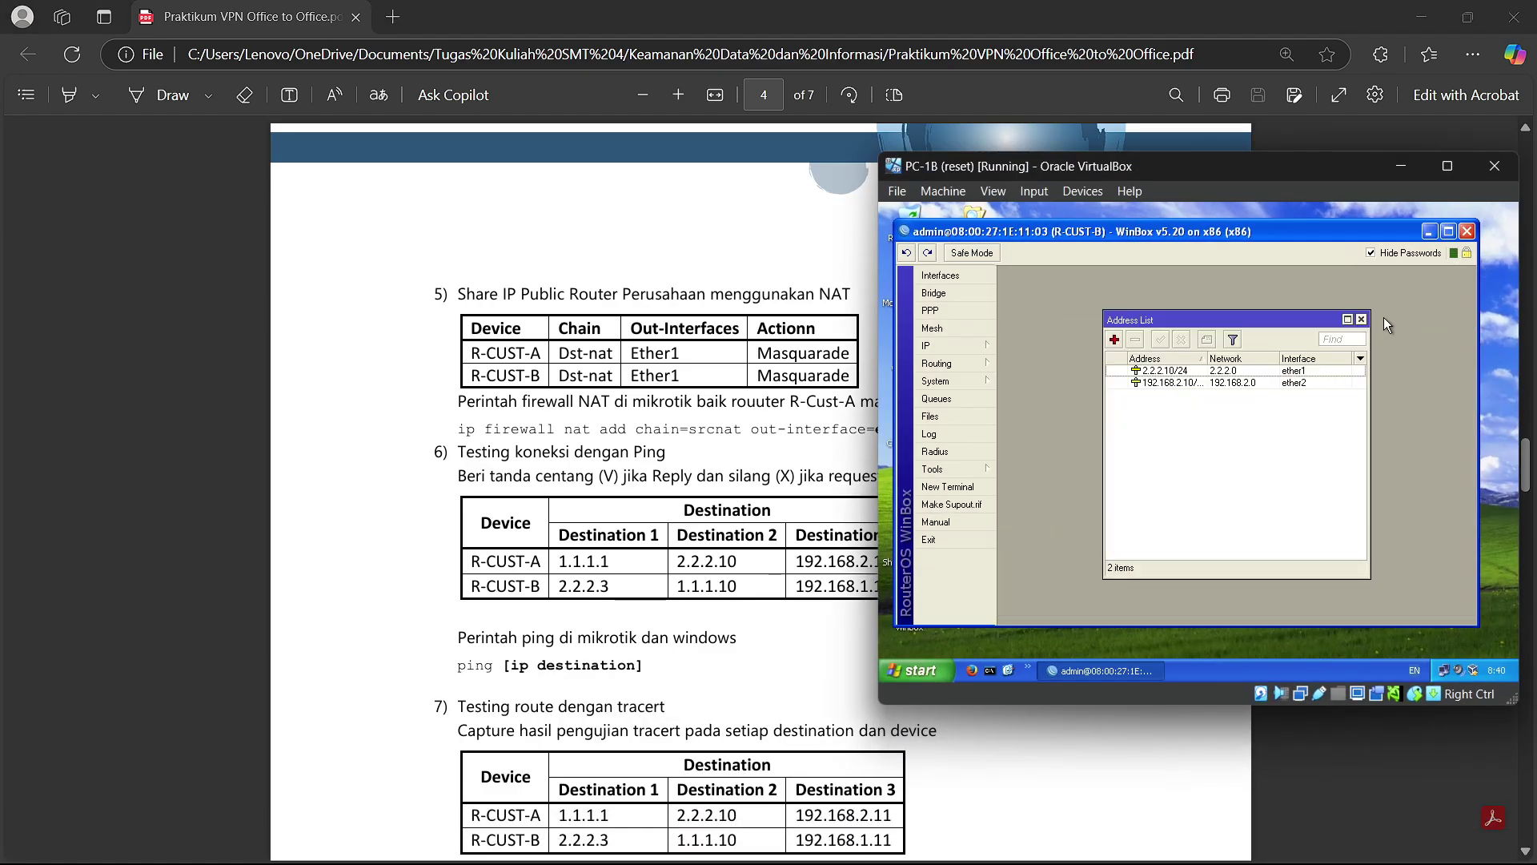
{"action": "left_click", "coordinate": [1362, 318]}
{"action": "left_click", "coordinate": [987, 348]}
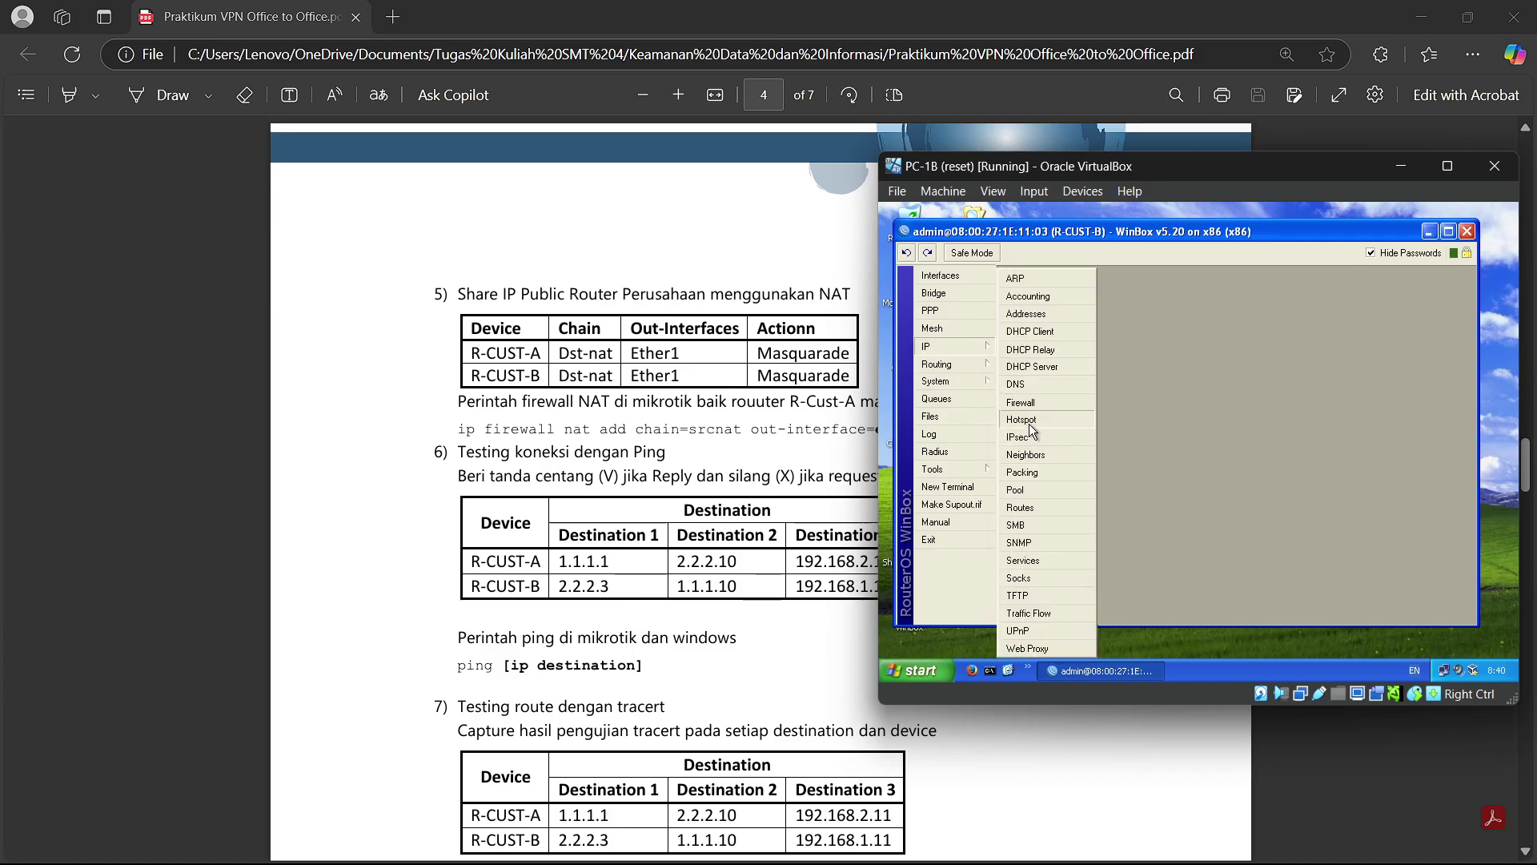
{"action": "left_click", "coordinate": [1061, 410]}
{"action": "double_click", "coordinate": [1080, 382]}
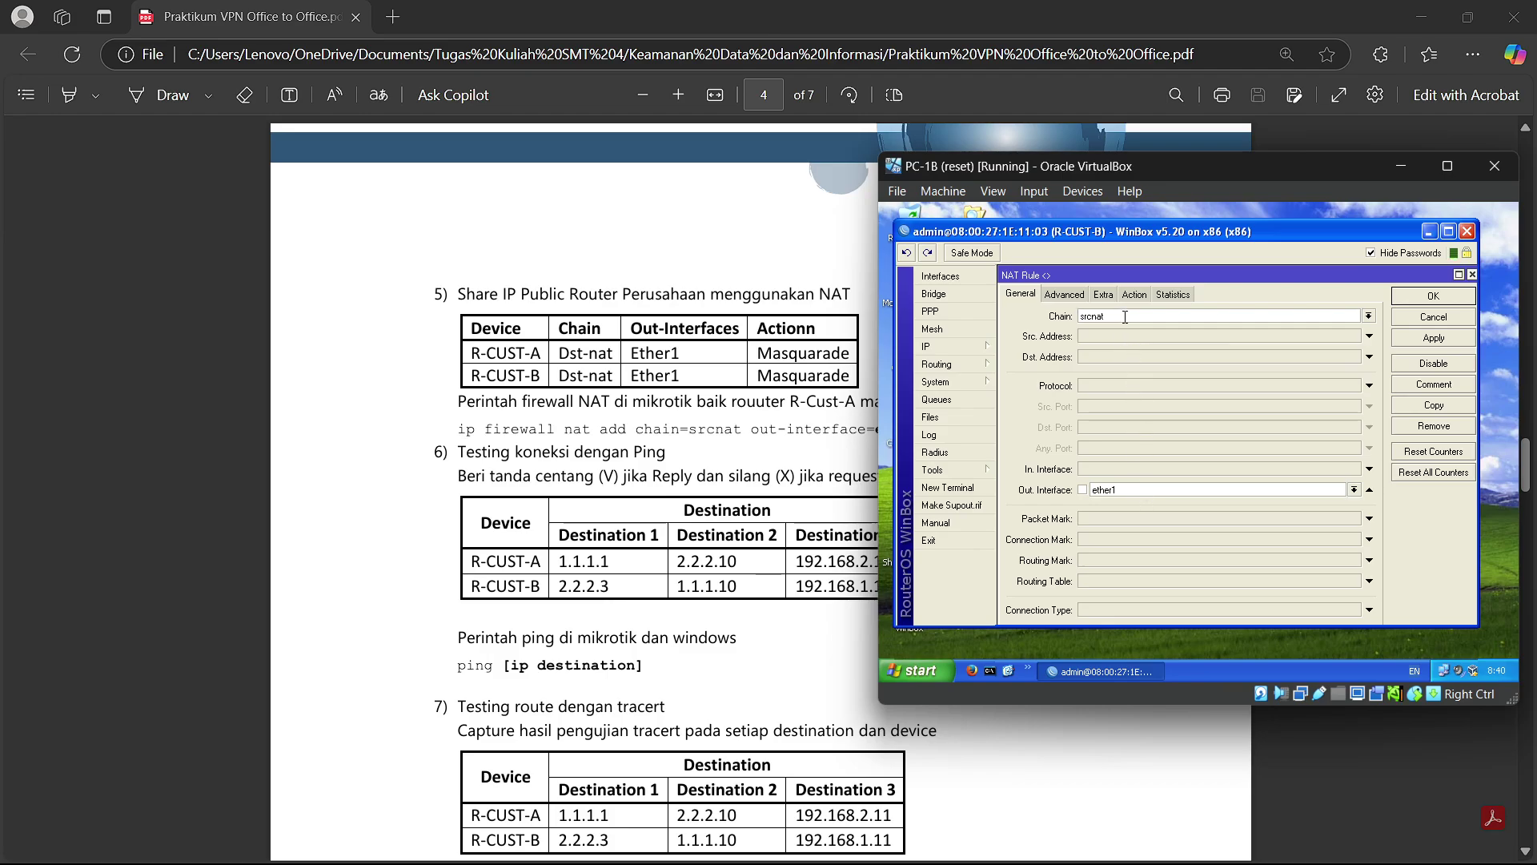
{"action": "left_click", "coordinate": [1454, 313]}
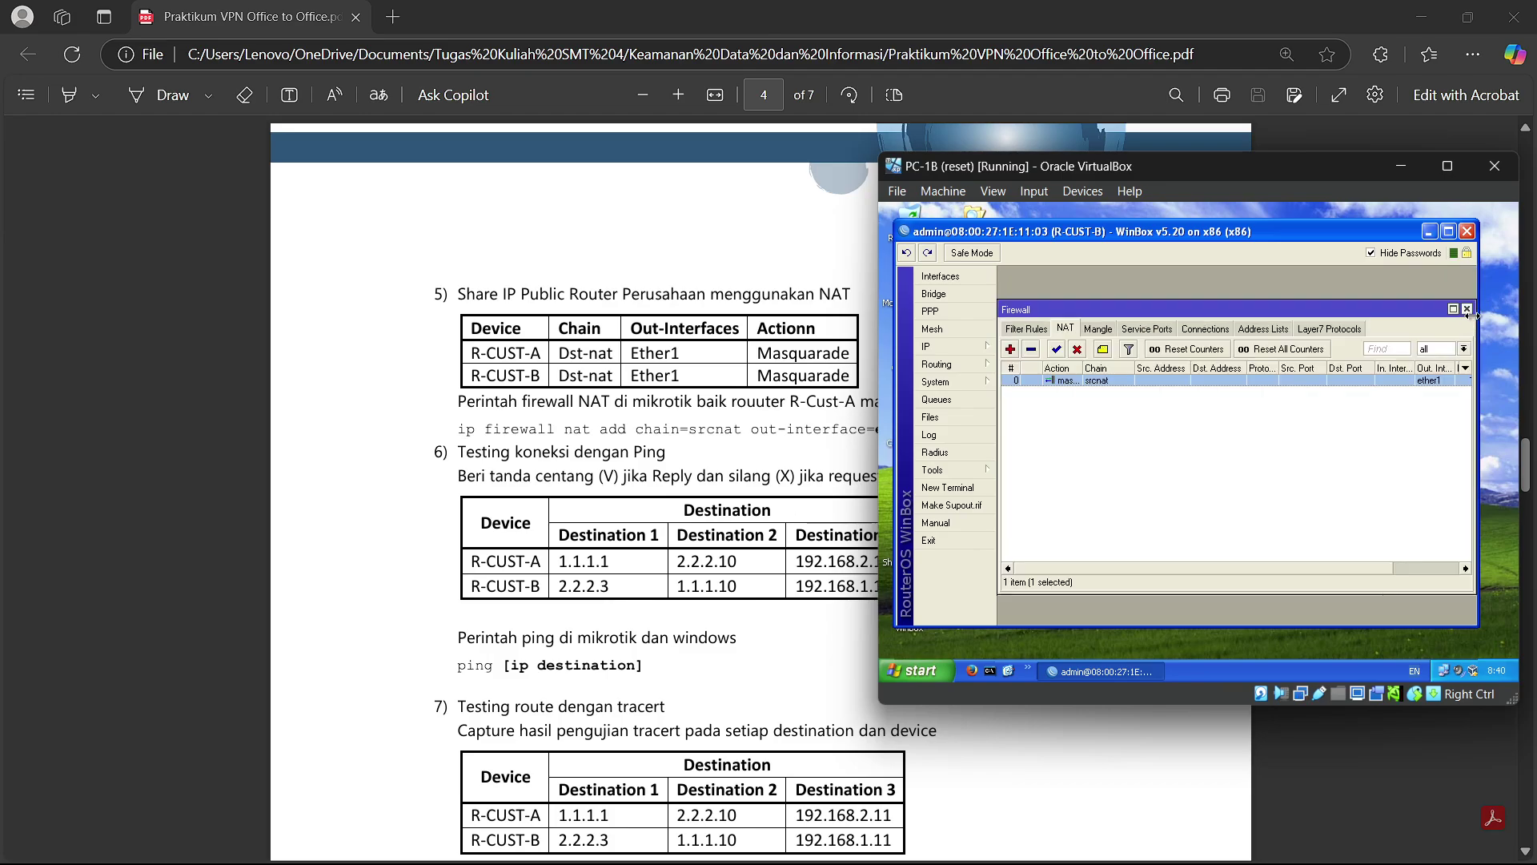
{"action": "left_click", "coordinate": [1467, 309]}
{"action": "left_click", "coordinate": [1428, 237]}
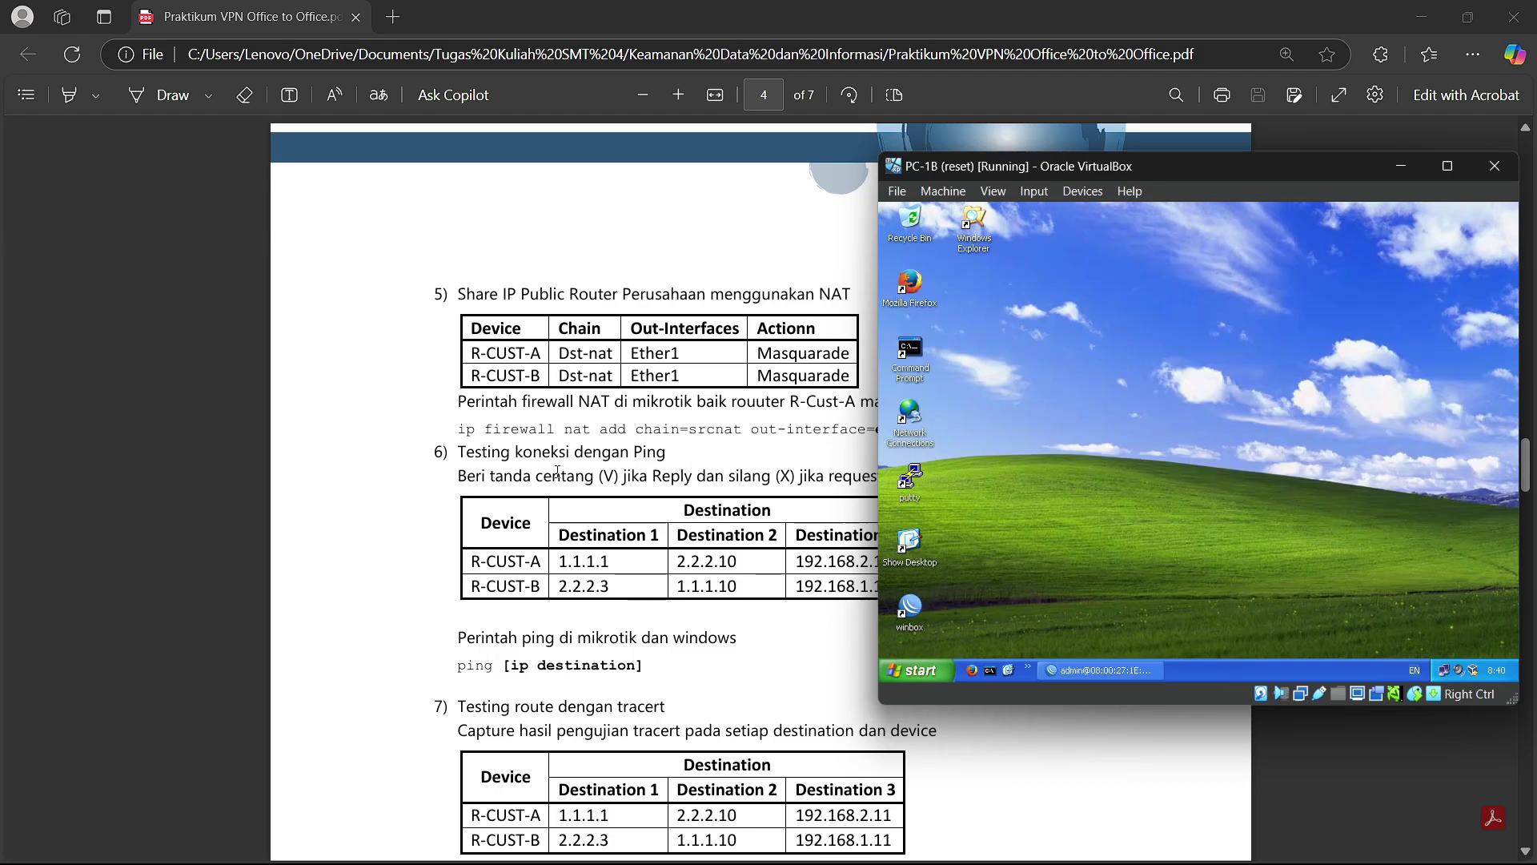
{"action": "left_click", "coordinate": [1072, 670]}
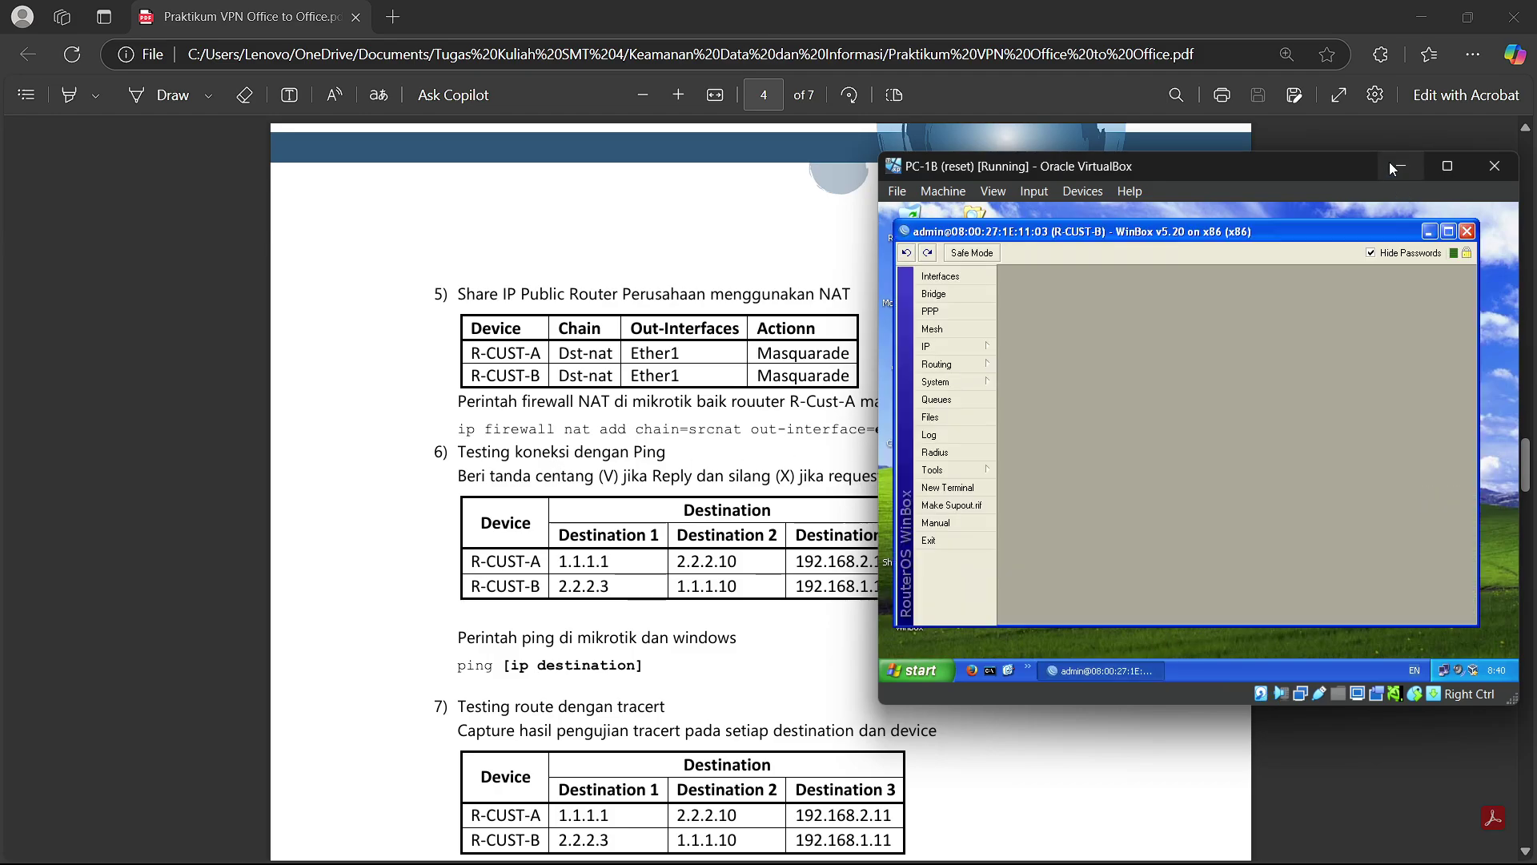
{"action": "left_click", "coordinate": [534, 535]}
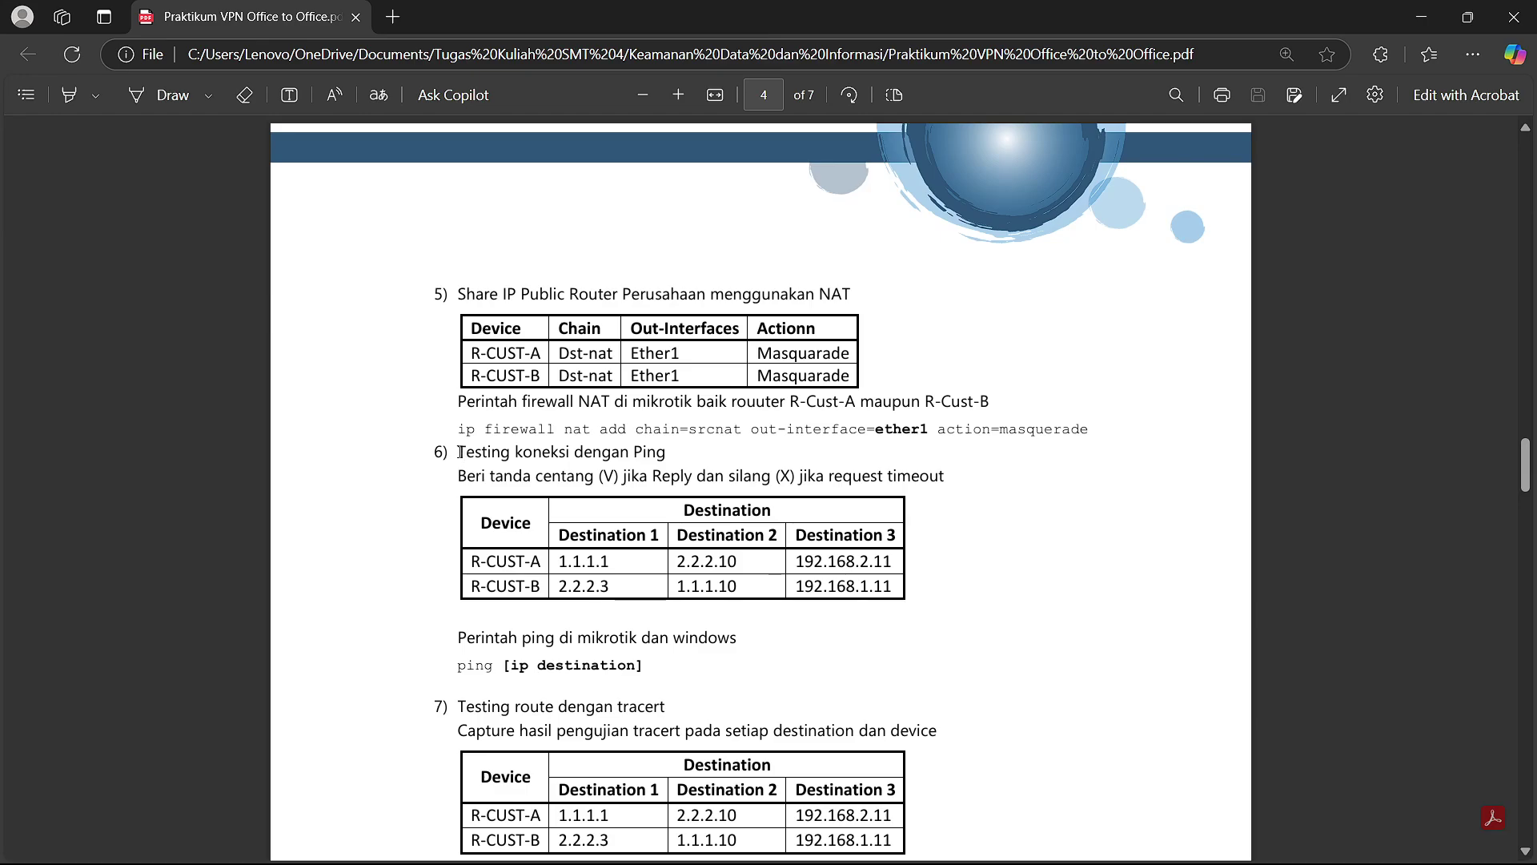
Step: Read the guide's ping testing section and the ping destinations listed for R-CUST-A
{"action": "left_click_drag", "start_coordinate": [460, 452], "coordinate": [673, 453]}
{"action": "left_click", "coordinate": [506, 522]}
{"action": "scroll", "coordinate": [506, 522], "scroll_direction": "down", "scroll_amount": 2}
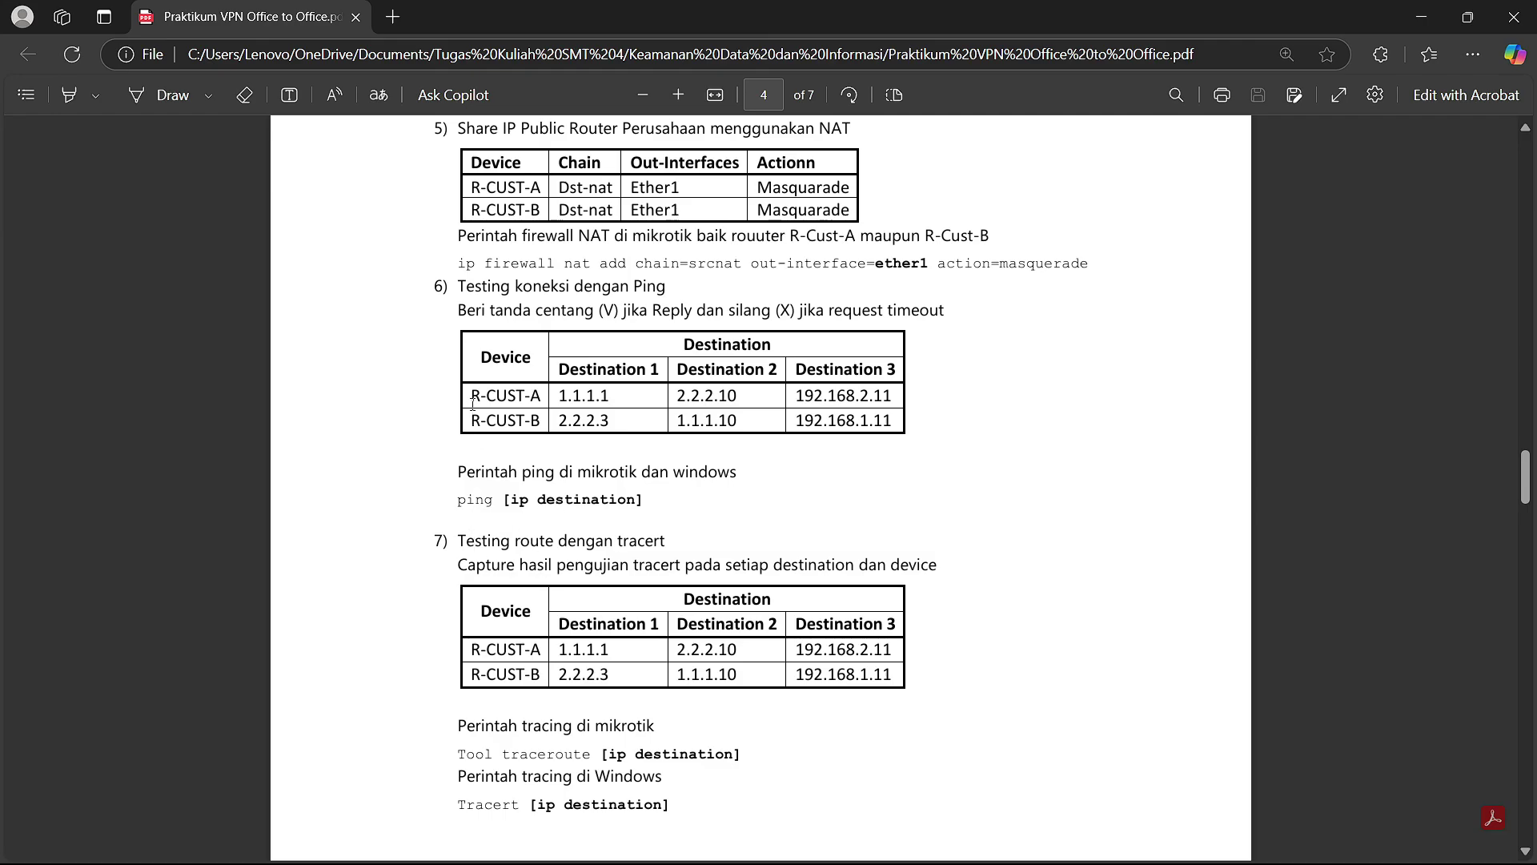
{"action": "left_click_drag", "start_coordinate": [472, 404], "coordinate": [895, 398]}
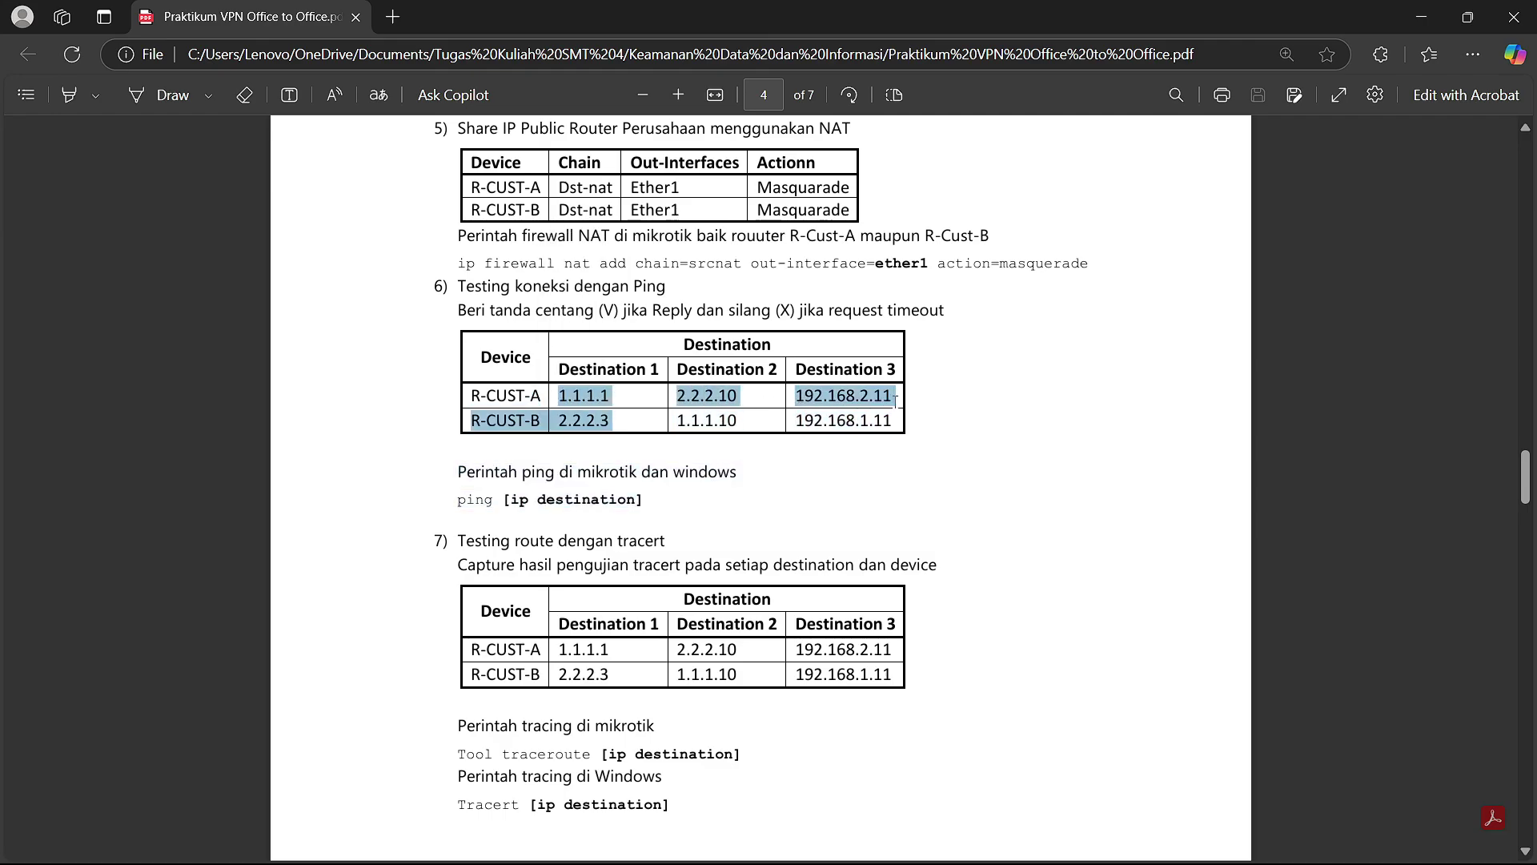
{"action": "left_click", "coordinate": [689, 475]}
Step: On PC-1A, open a WinBox terminal on R-CUST-A and ping 1.1.1.1 and 2.2.2.10
{"action": "mouse_move", "coordinate": [764, 860]}
{"action": "mouse_move", "coordinate": [1052, 852]}
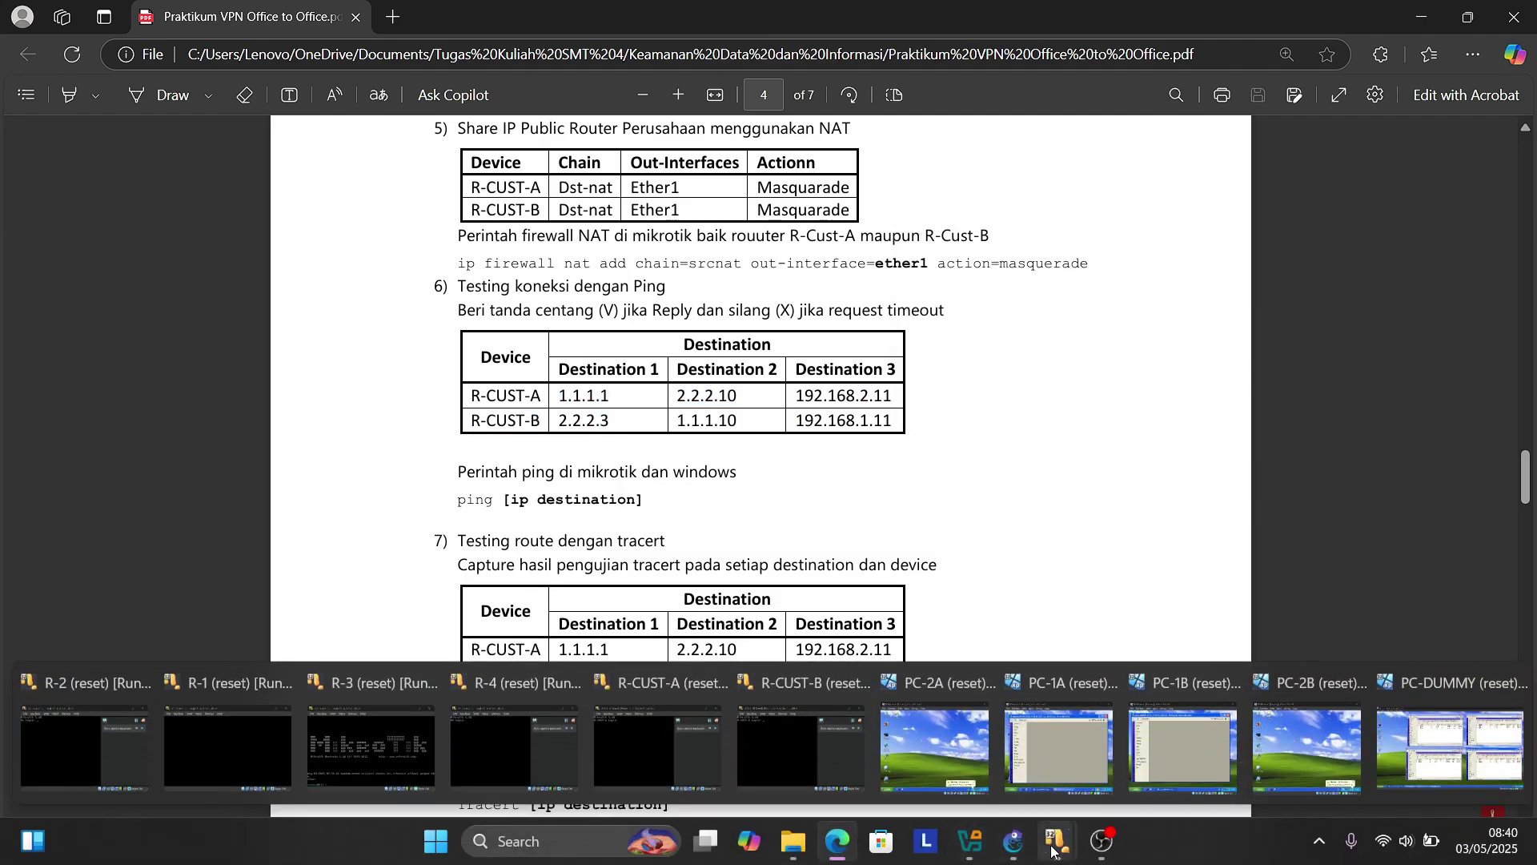
{"action": "left_click", "coordinate": [1059, 749]}
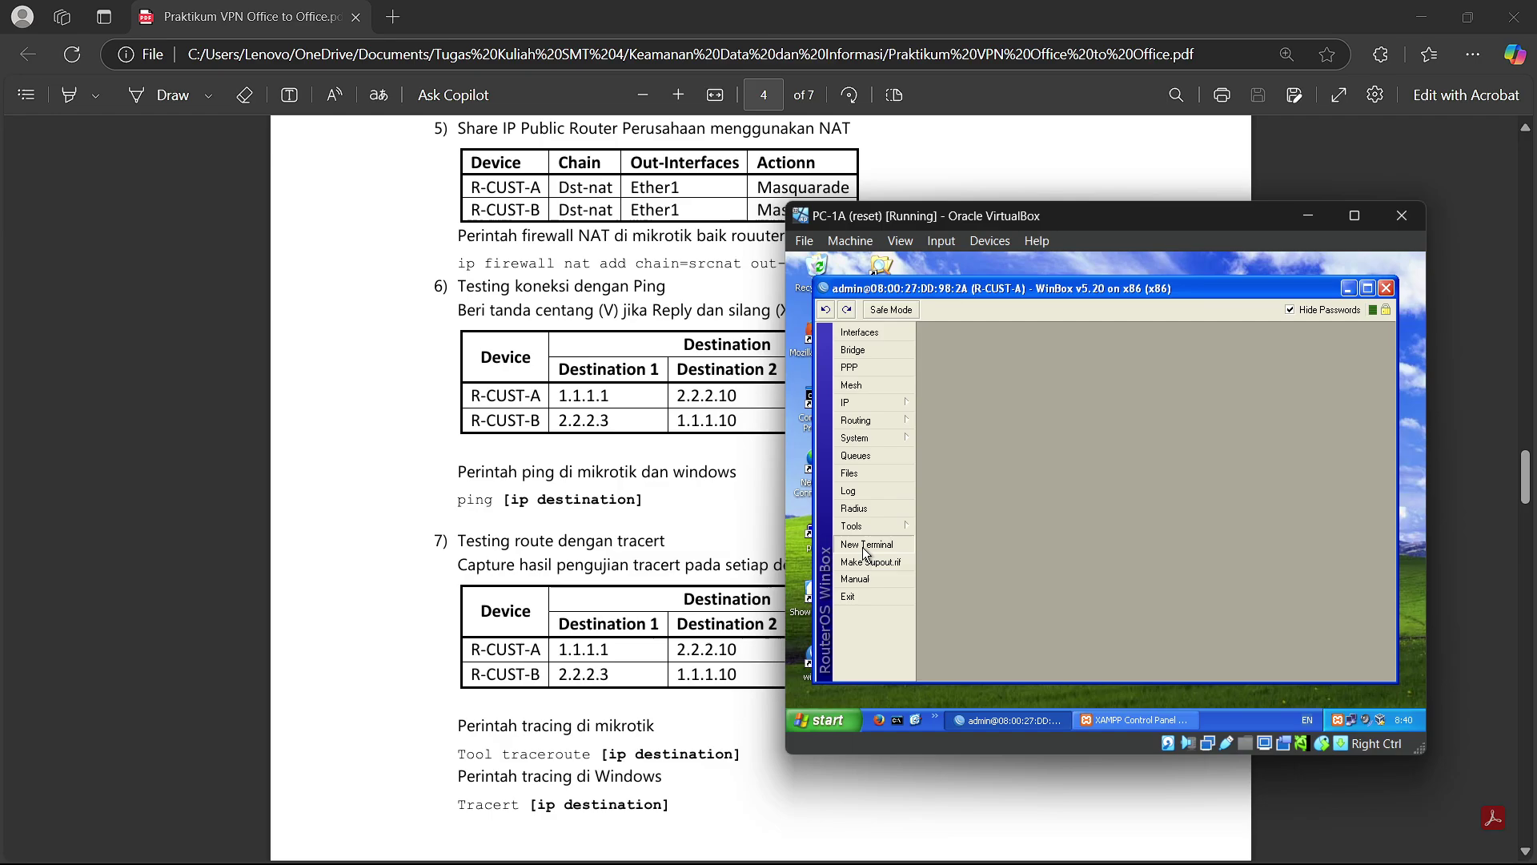
{"action": "left_click", "coordinate": [866, 543]}
{"action": "type", "text": "pin"}
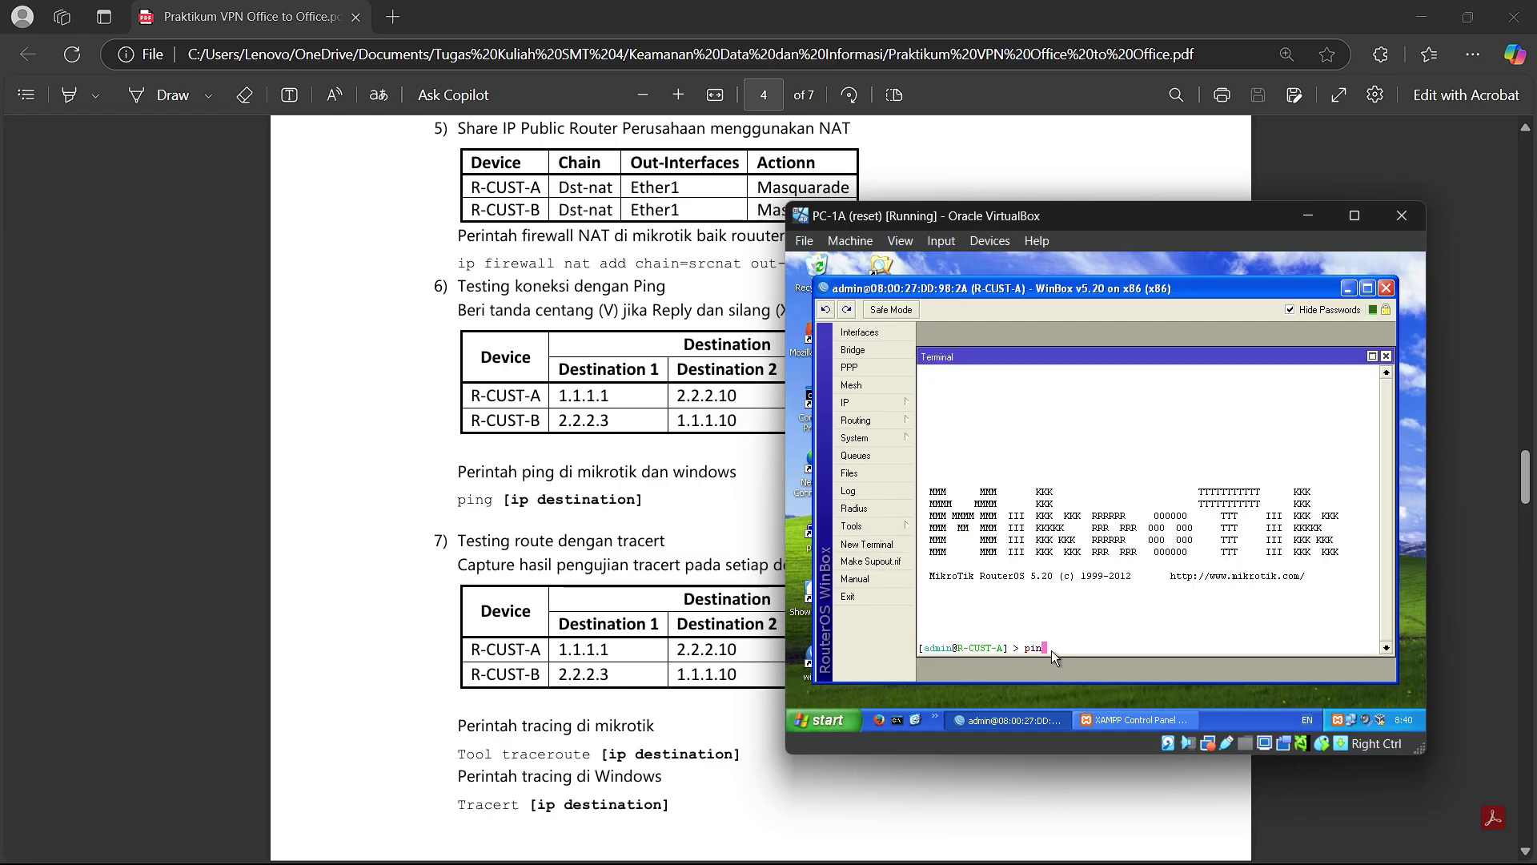
{"action": "type", "text": "g 1.1.1.1"}
{"action": "key", "text": "Return"}
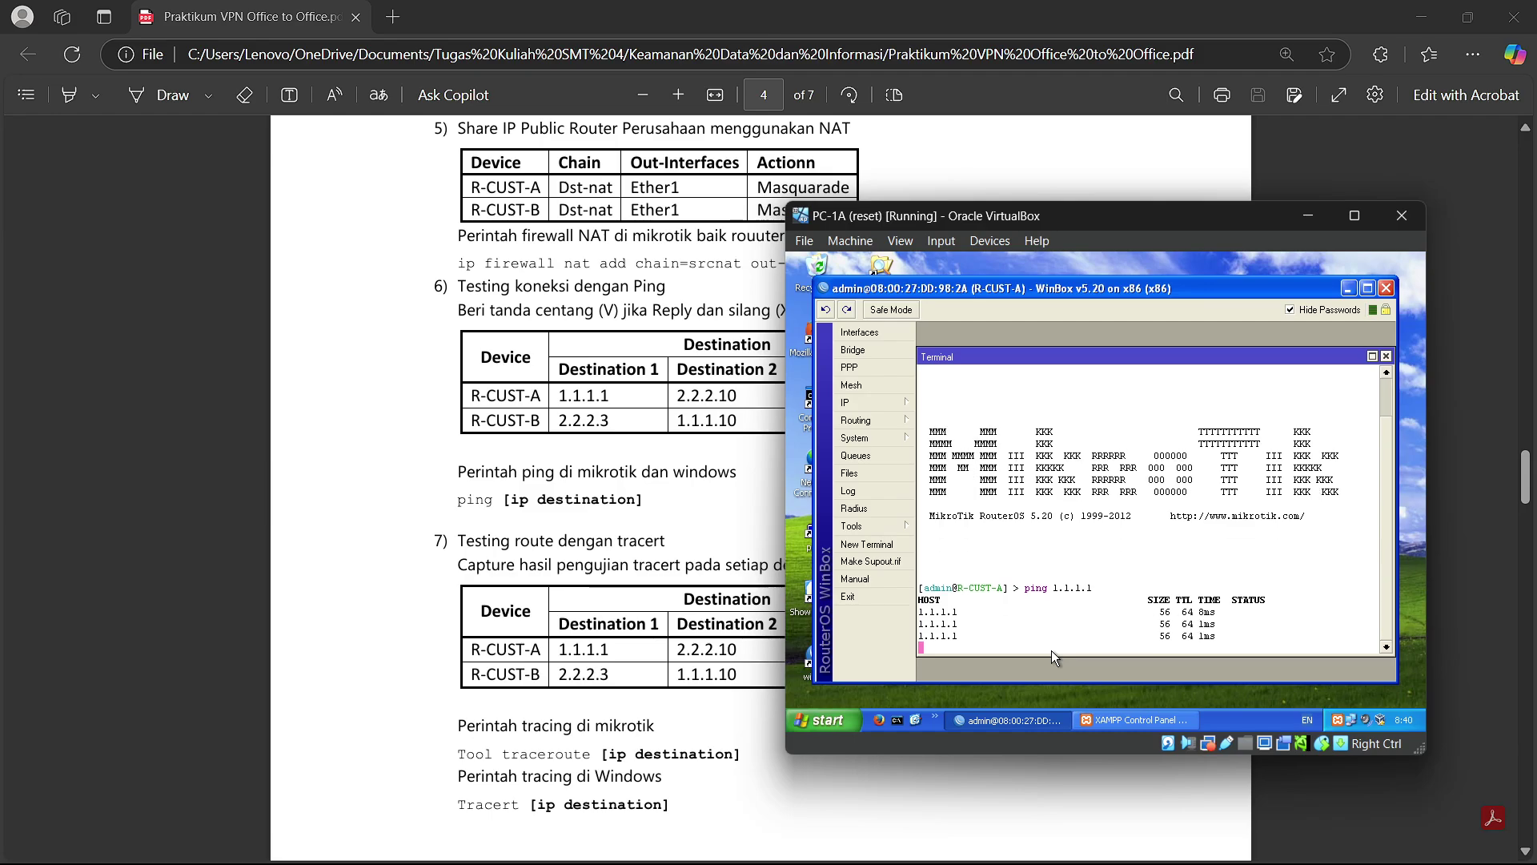
{"action": "key", "text": "ctrl+c"}
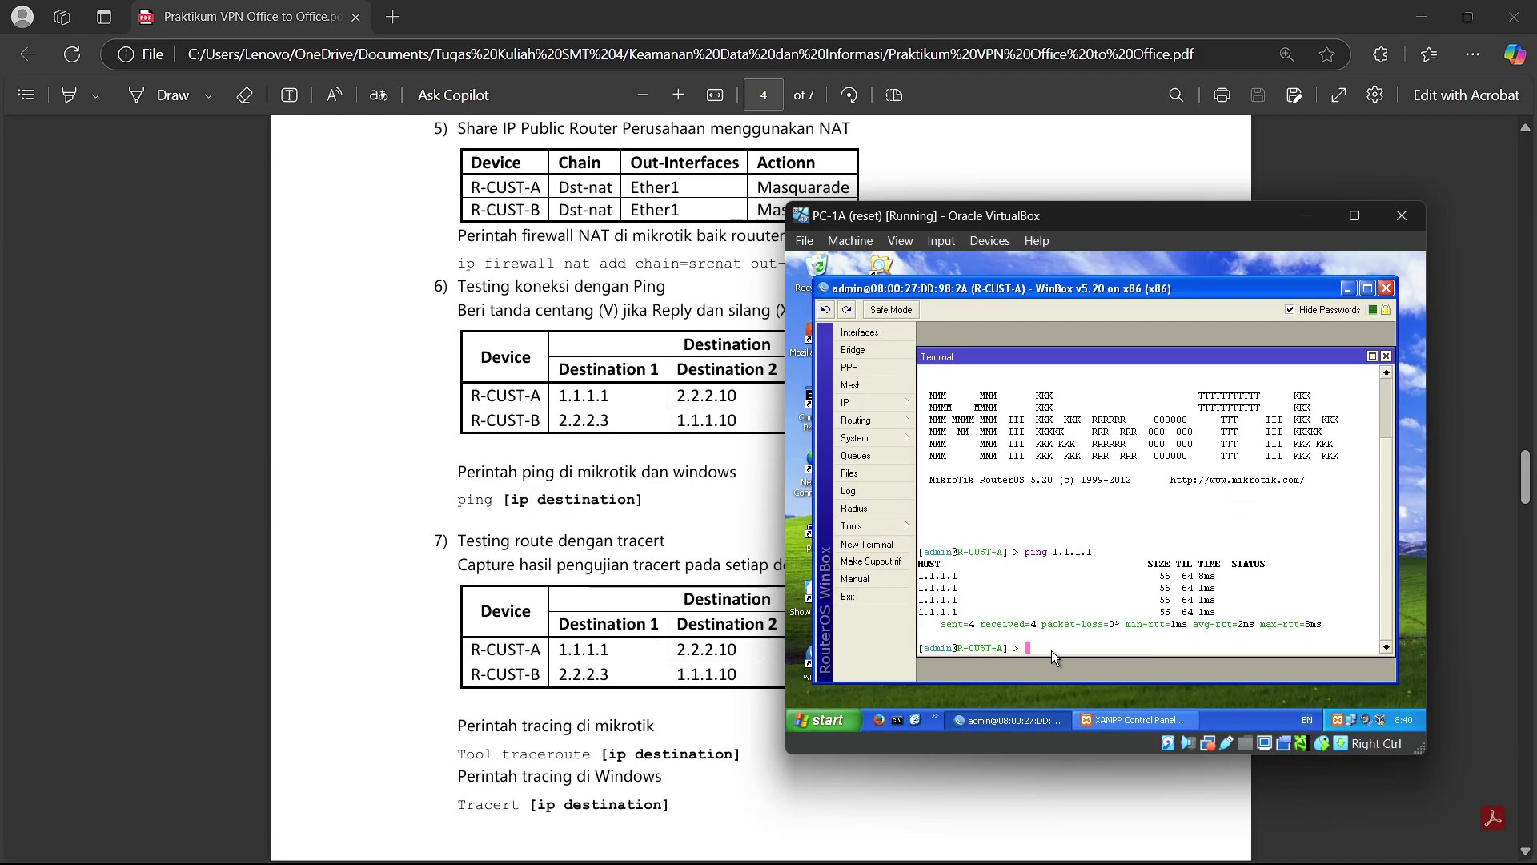
{"action": "type", "text": "ping 2.2.2.10"}
{"action": "key", "text": "Return"}
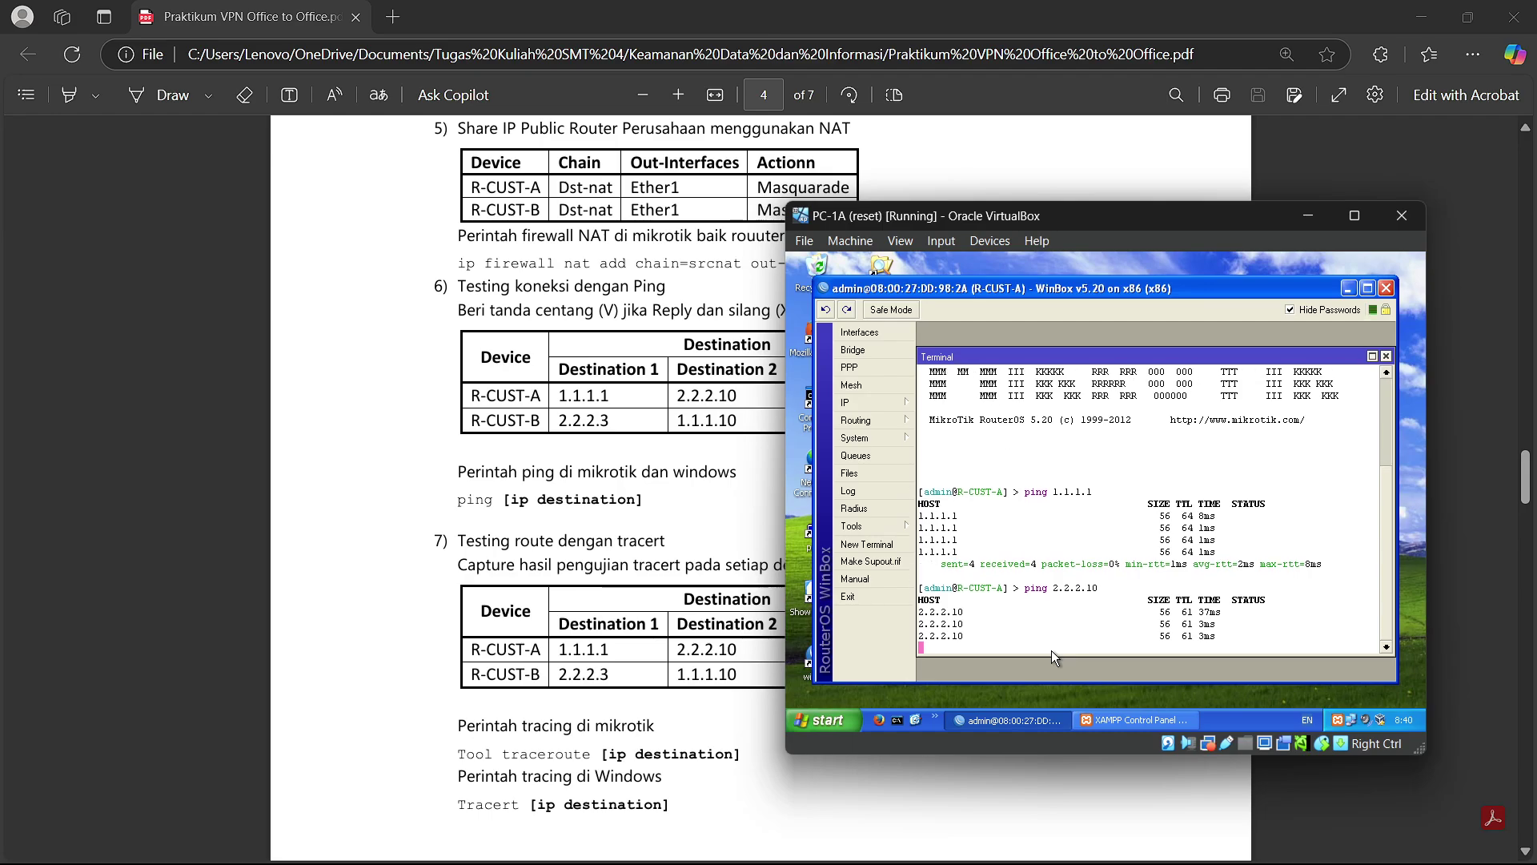
Step: Uncover the guide's third destination, ping 192.168.2.11 from R-CUST-A's terminal, and return to the guide
{"action": "left_click_drag", "start_coordinate": [1070, 218], "coordinate": [1191, 214]}
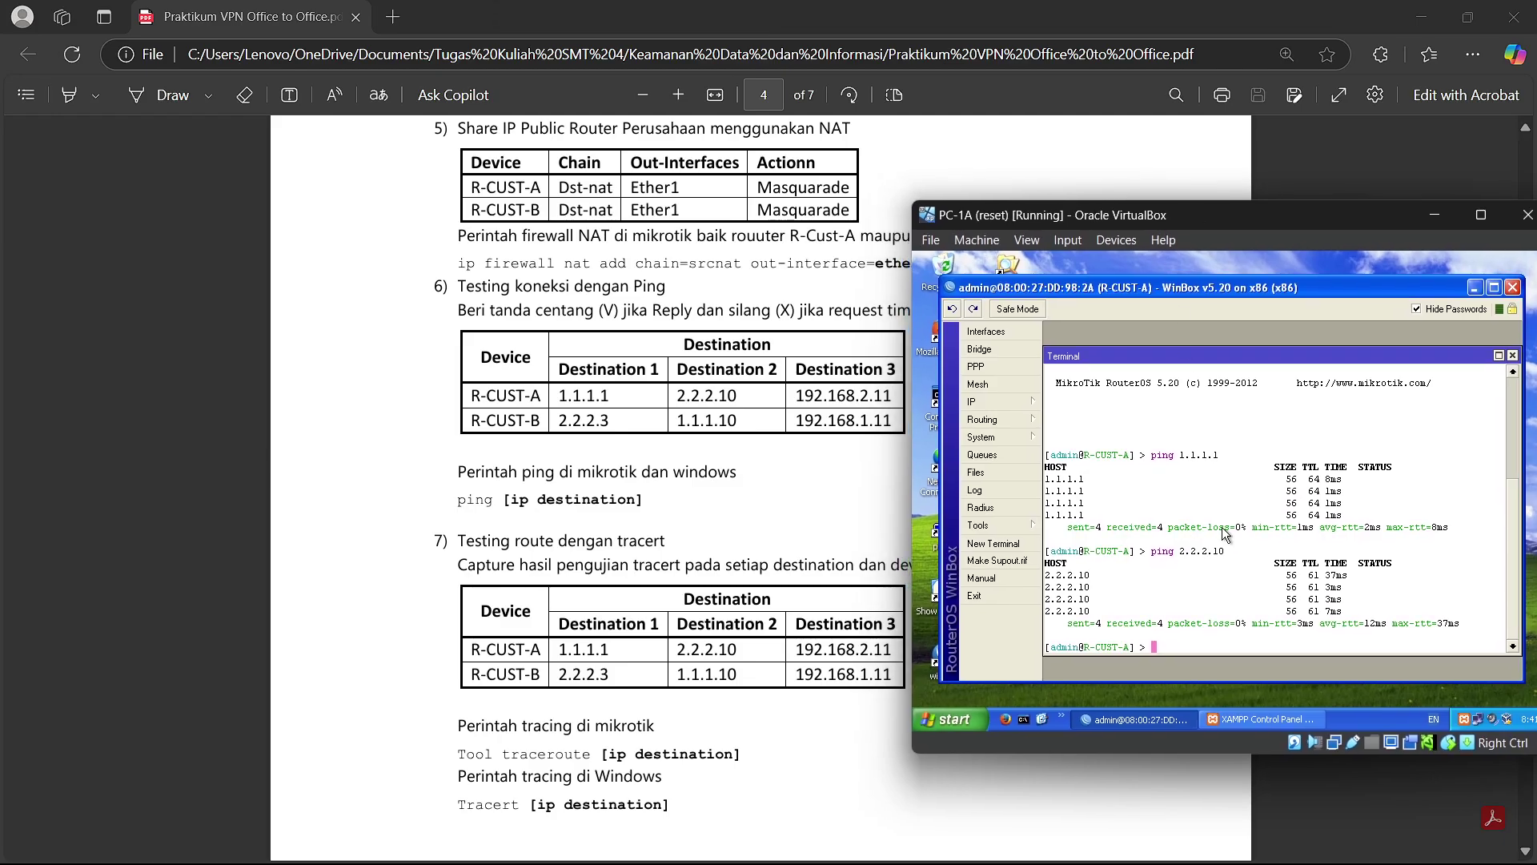
{"action": "type", "text": "ping 192"}
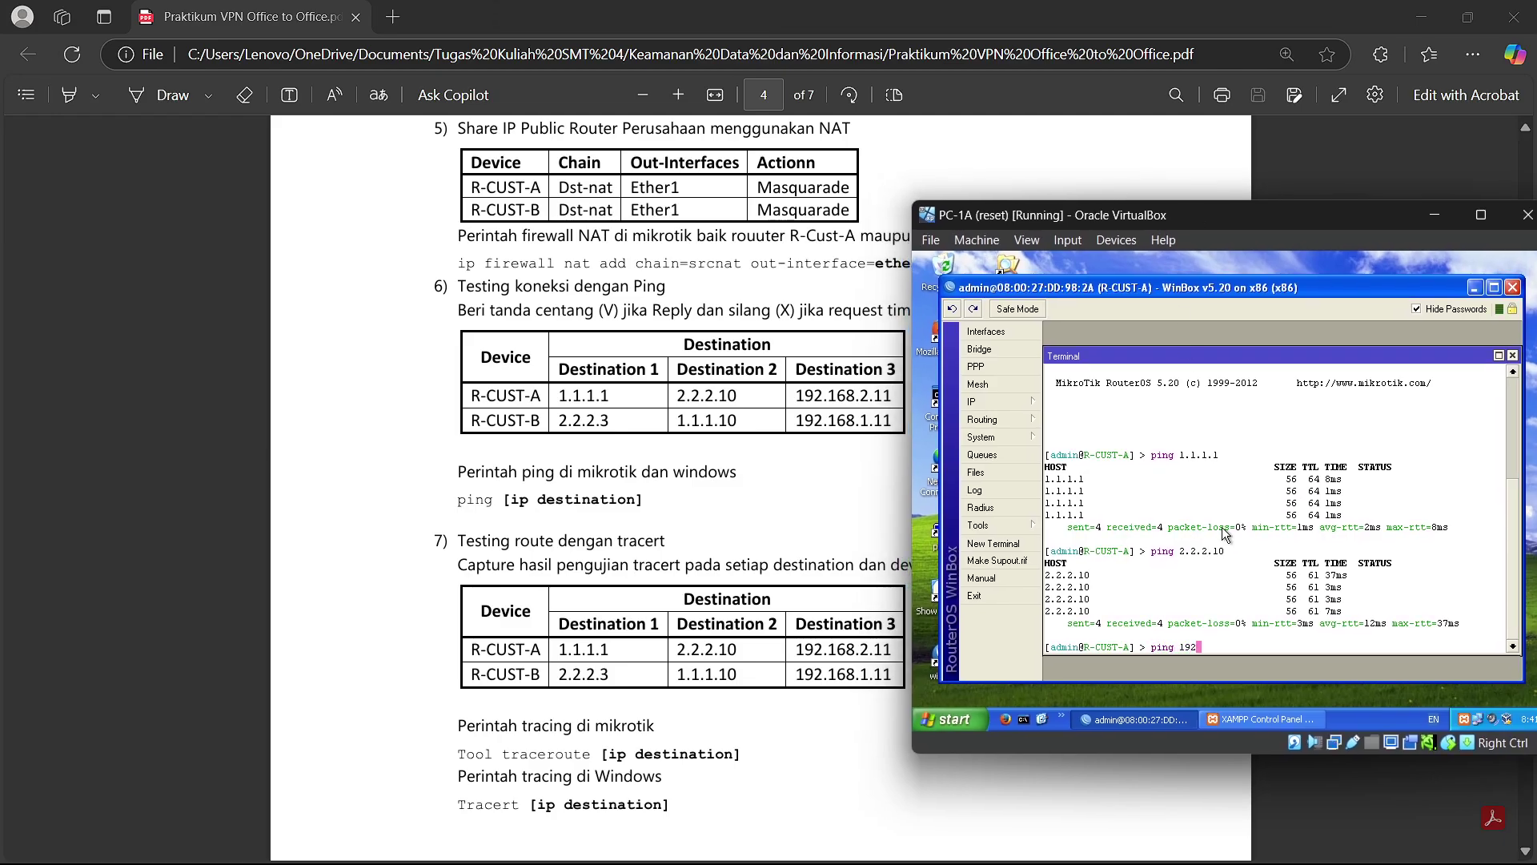
{"action": "type", "text": ".168.2.11"}
{"action": "key", "text": "Return"}
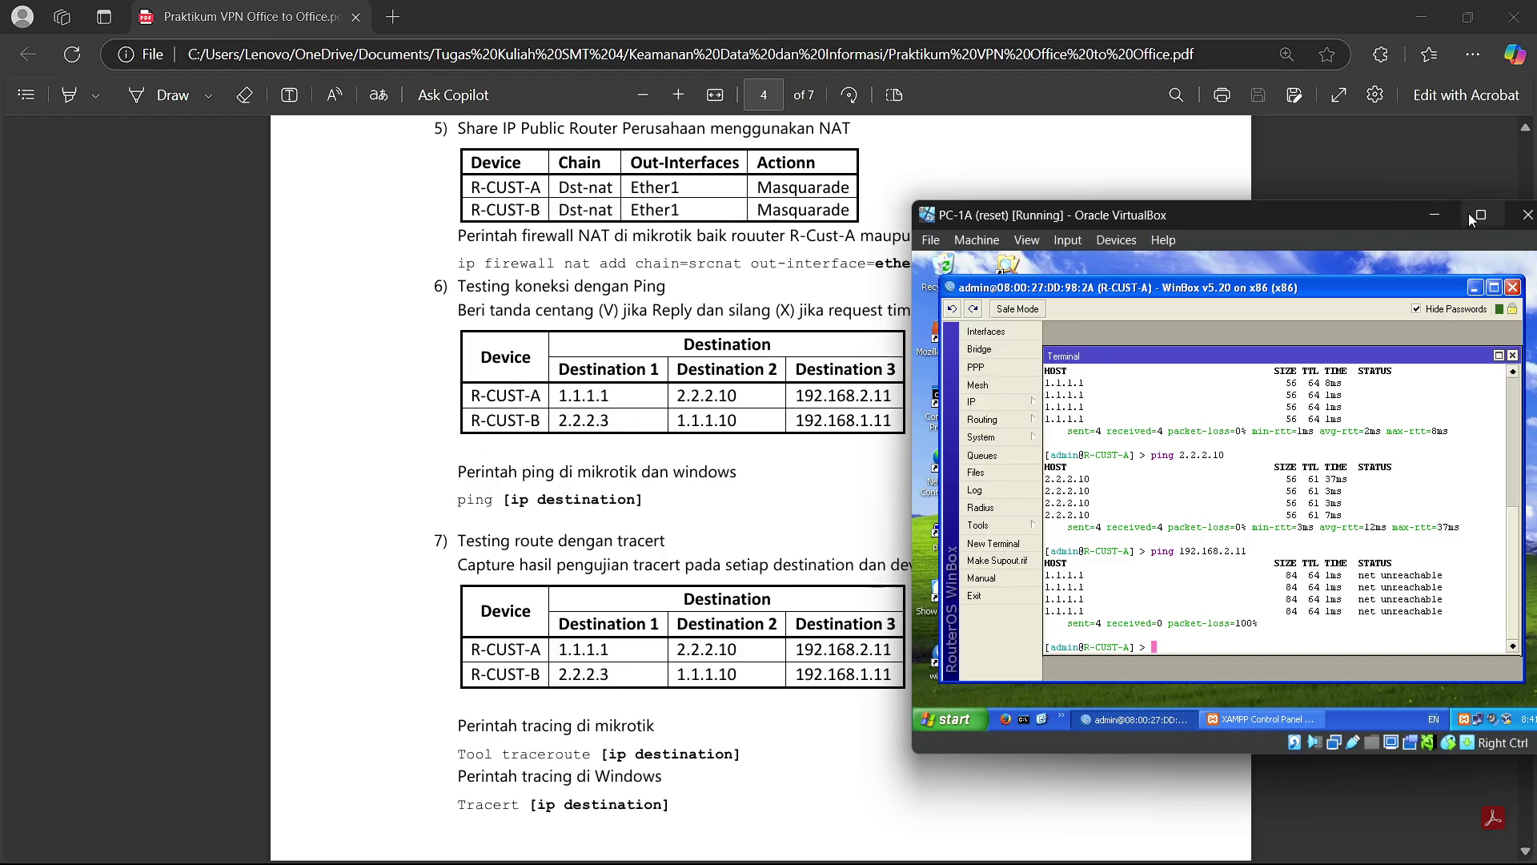
{"action": "left_click", "coordinate": [1434, 214]}
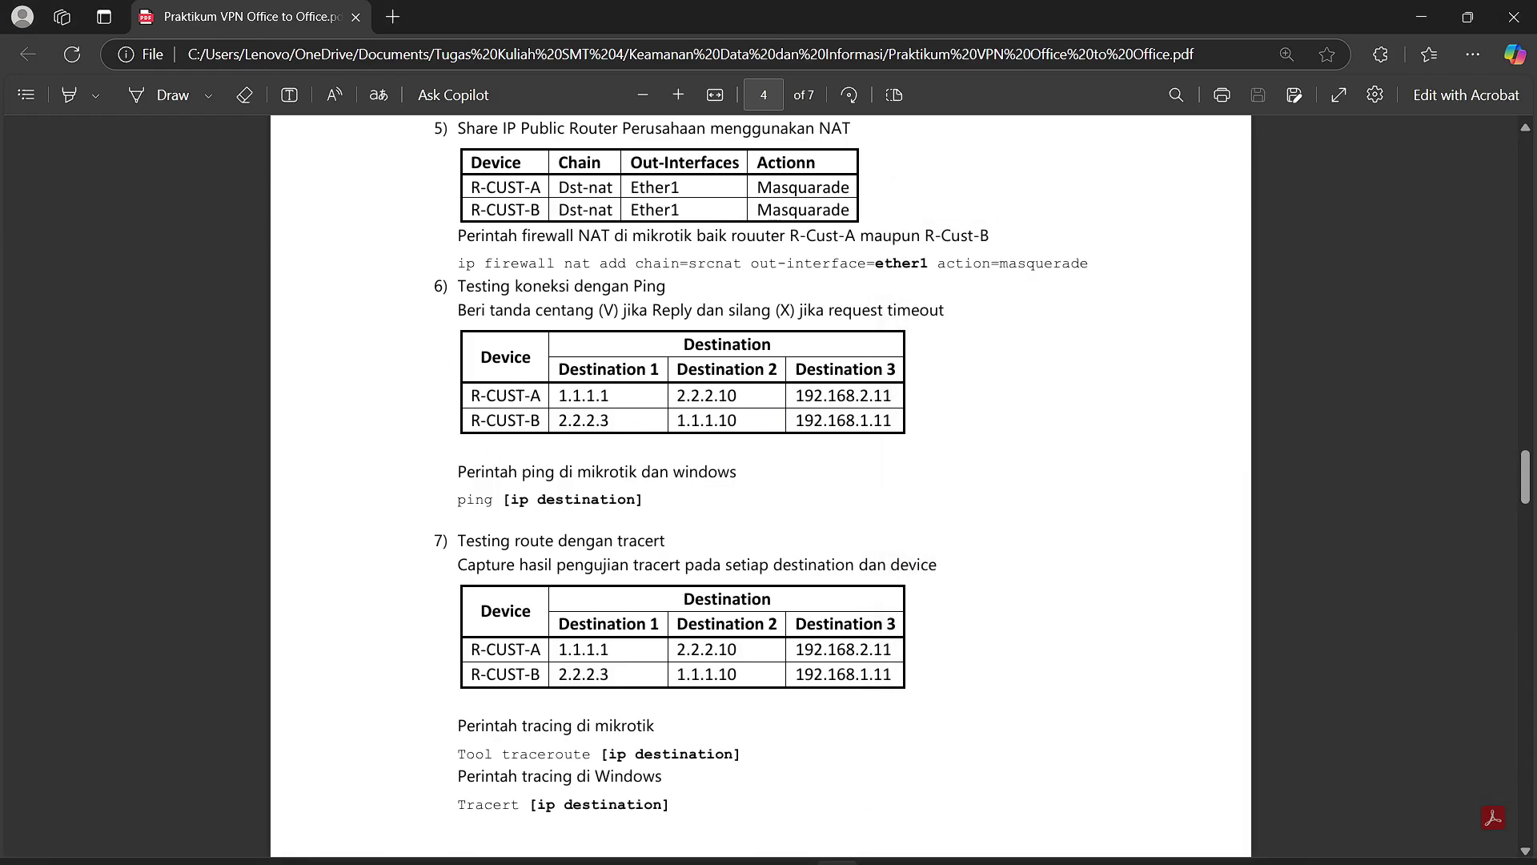
Step: On PC-1B, open a WinBox terminal on R-CUST-B and ping 1.1.1.1, stopping after a few replies
{"action": "mouse_move", "coordinate": [1050, 850]}
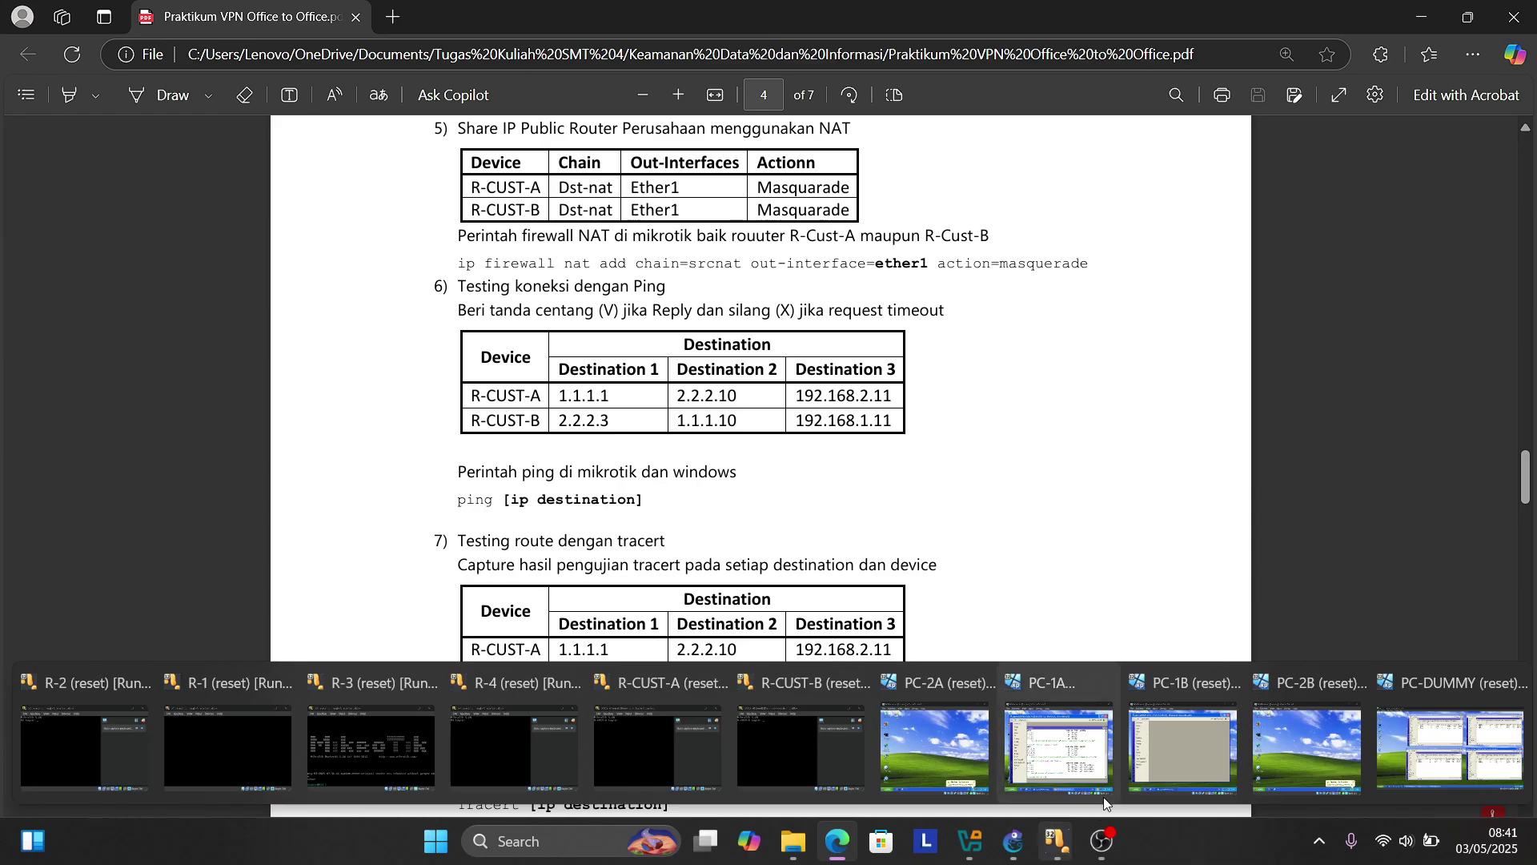
{"action": "left_click", "coordinate": [1182, 746]}
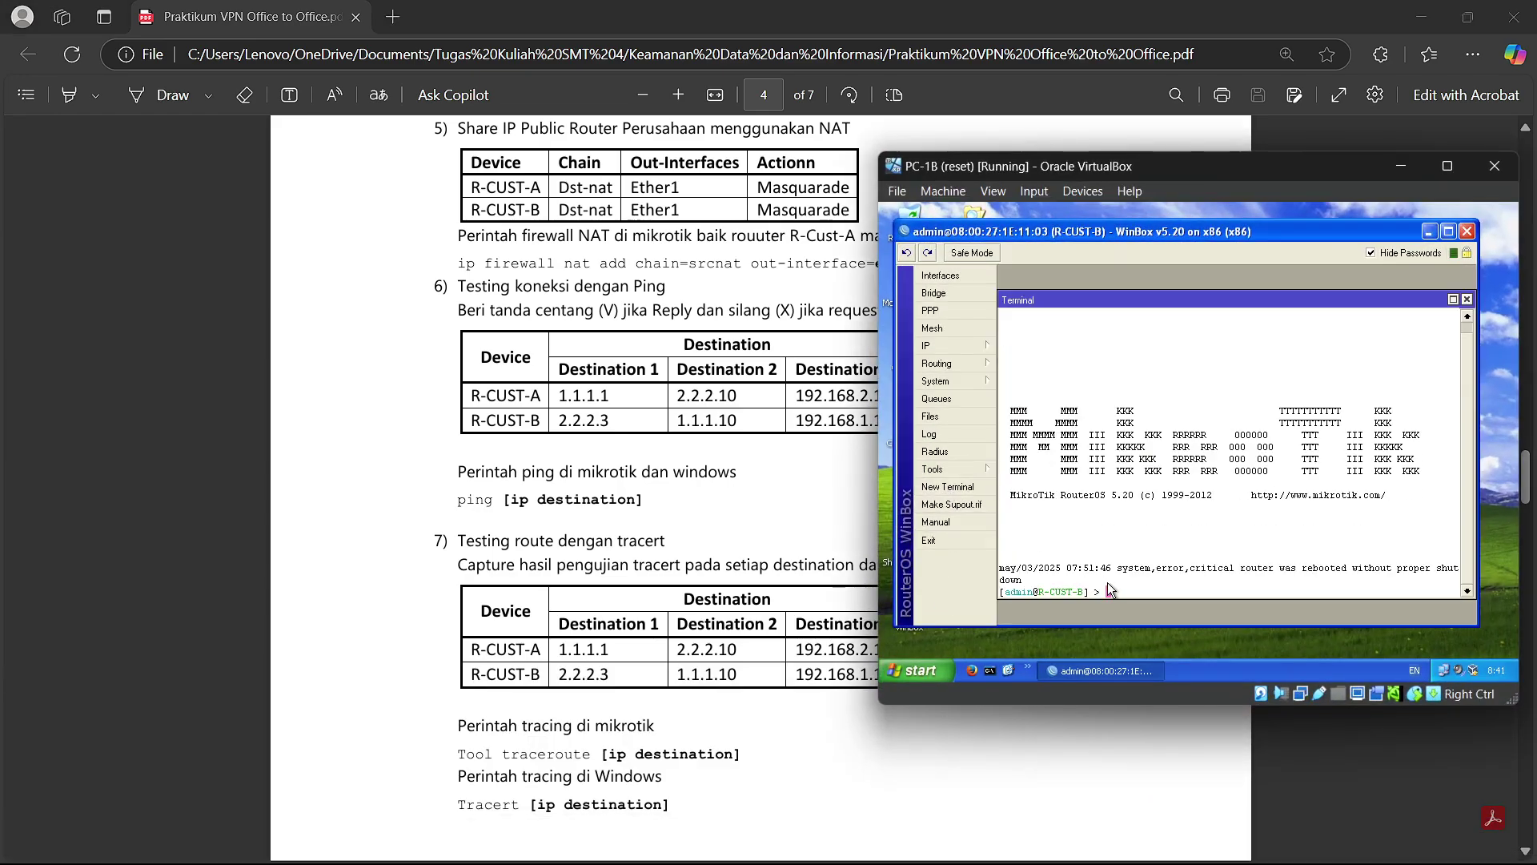
{"action": "type", "text": "ping 1.1.1.1"}
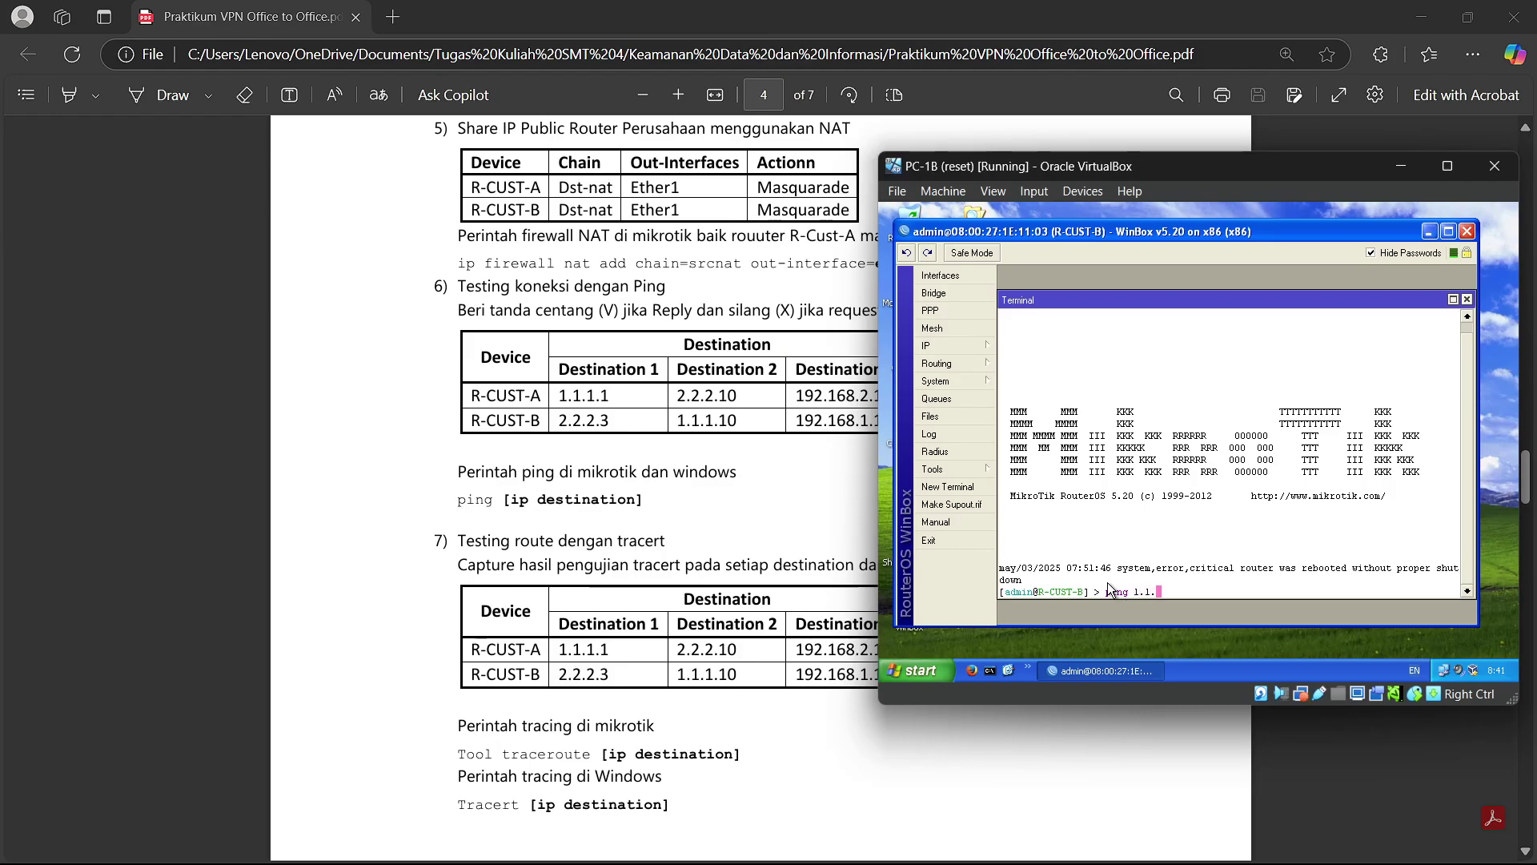
{"action": "key", "text": "Return"}
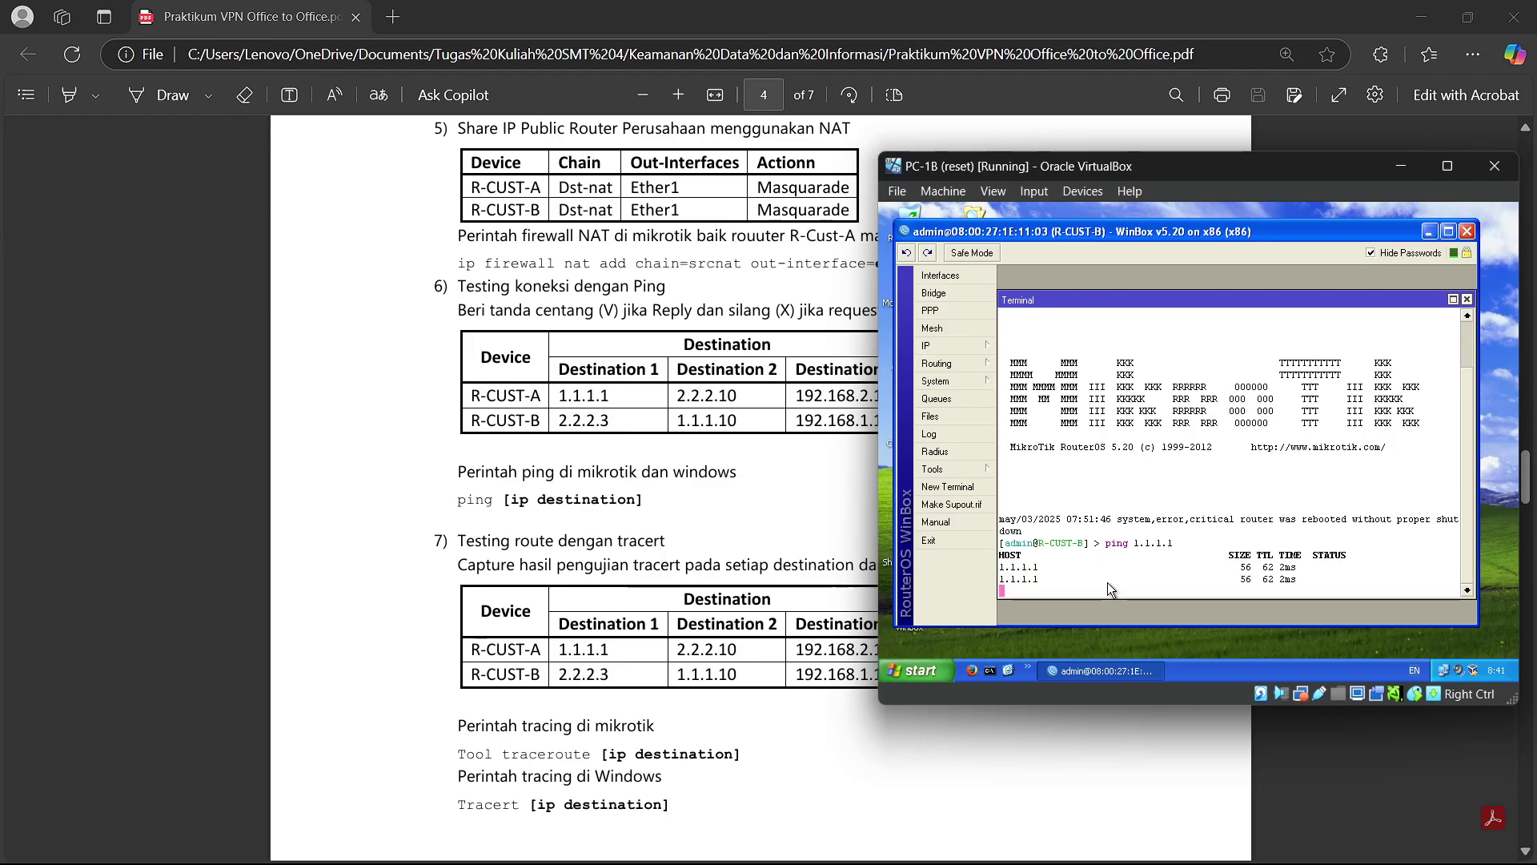
{"action": "key", "text": "ctrl+c"}
Step: Ping 1.1.1.10 from R-CUST-B's terminal, stopping after a few replies
{"action": "key", "text": "Up"}
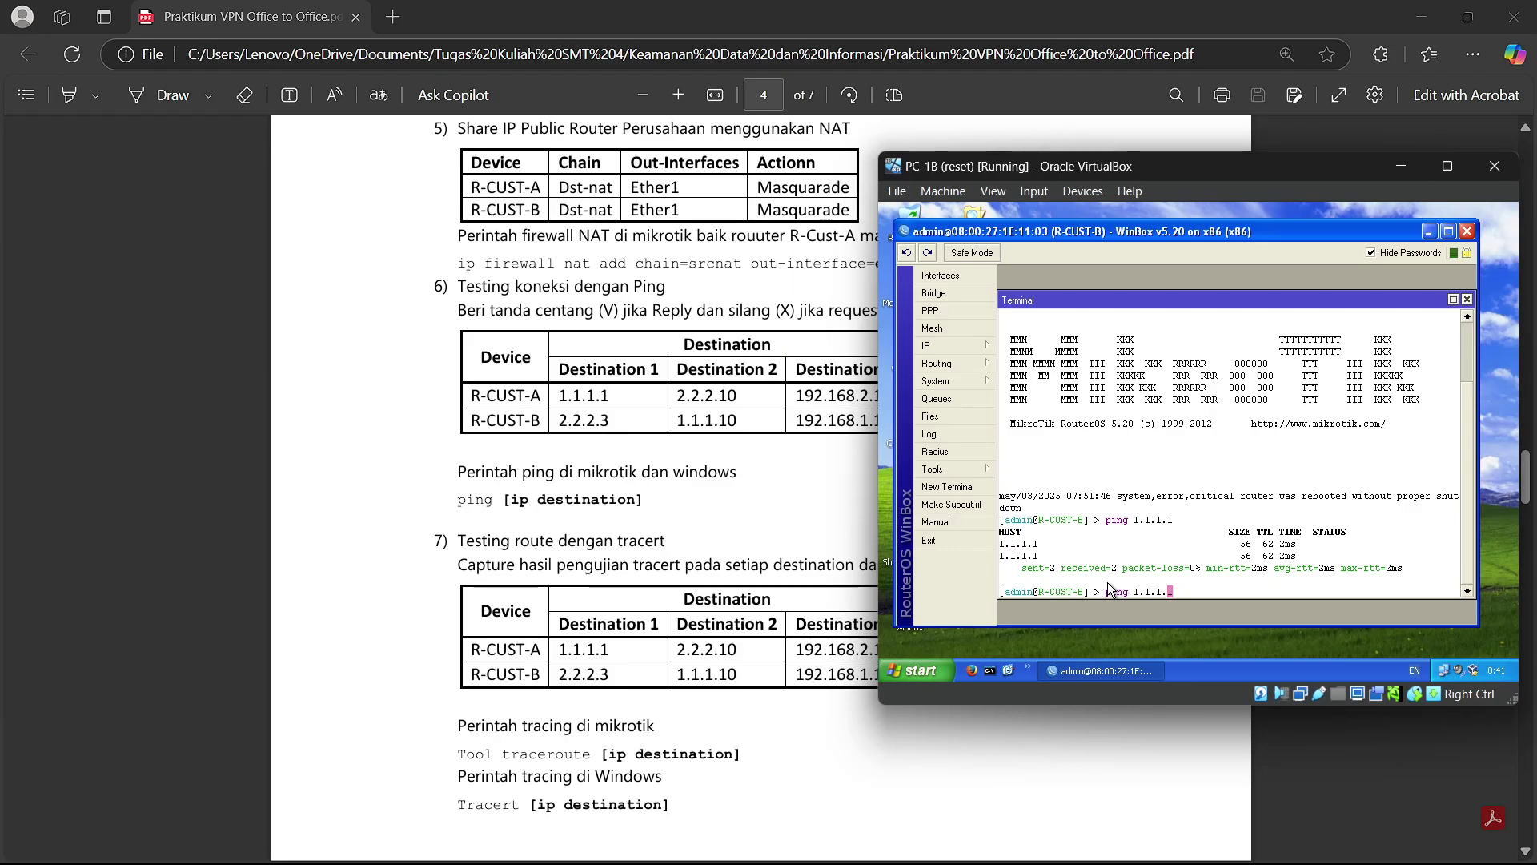
{"action": "key", "text": "Right"}
{"action": "type", "text": "0"}
{"action": "key", "text": "Return"}
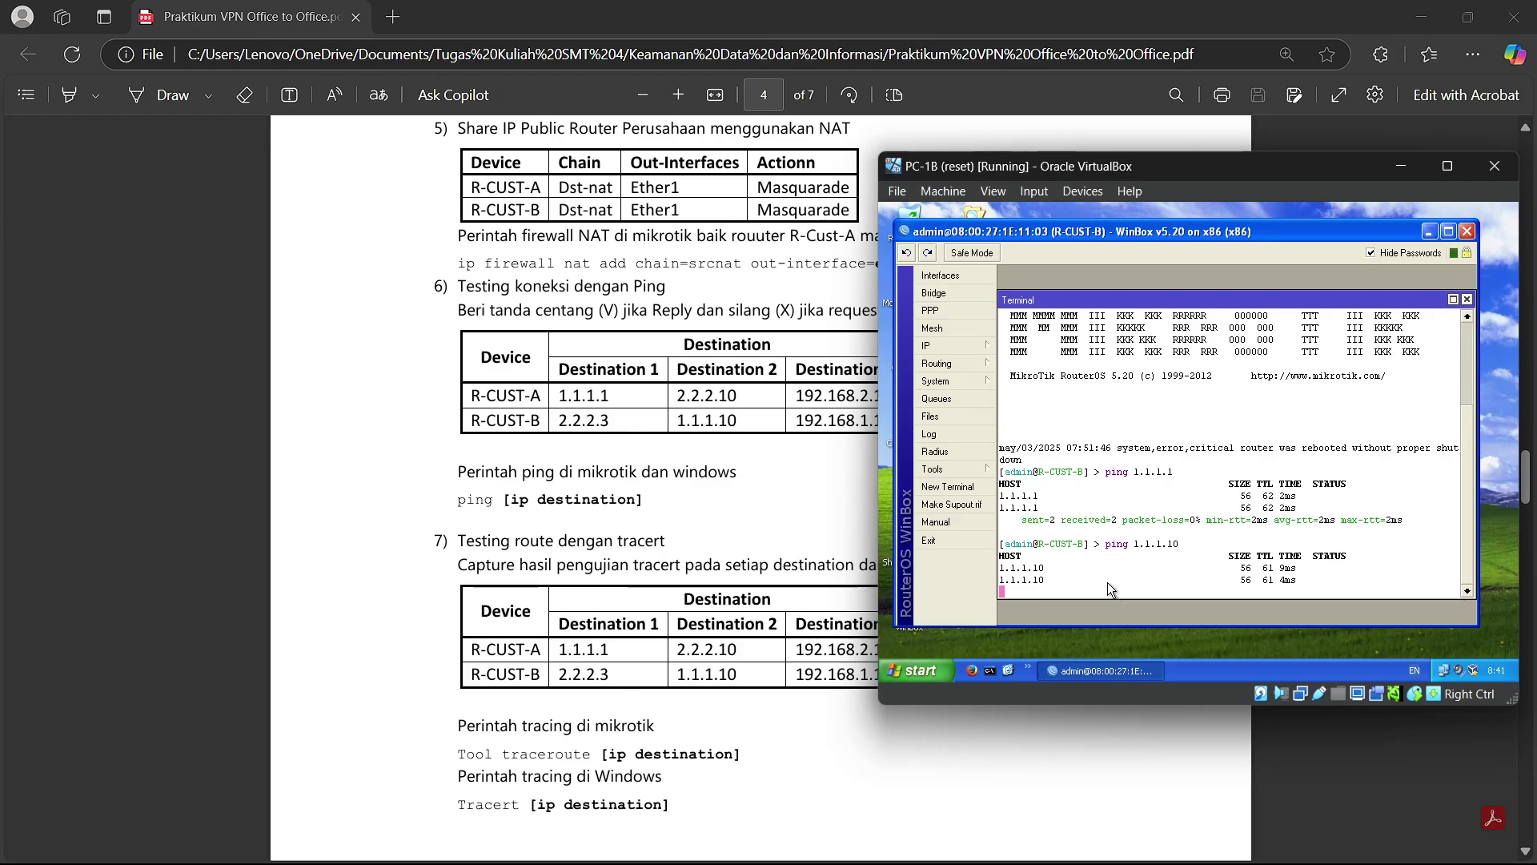
{"action": "key", "text": "ctrl+c"}
Step: Ping 192.168.1.11 from R-CUST-B's terminal, stop it after a few replies, and close the terminal
{"action": "type", "text": "192.168.1.11"}
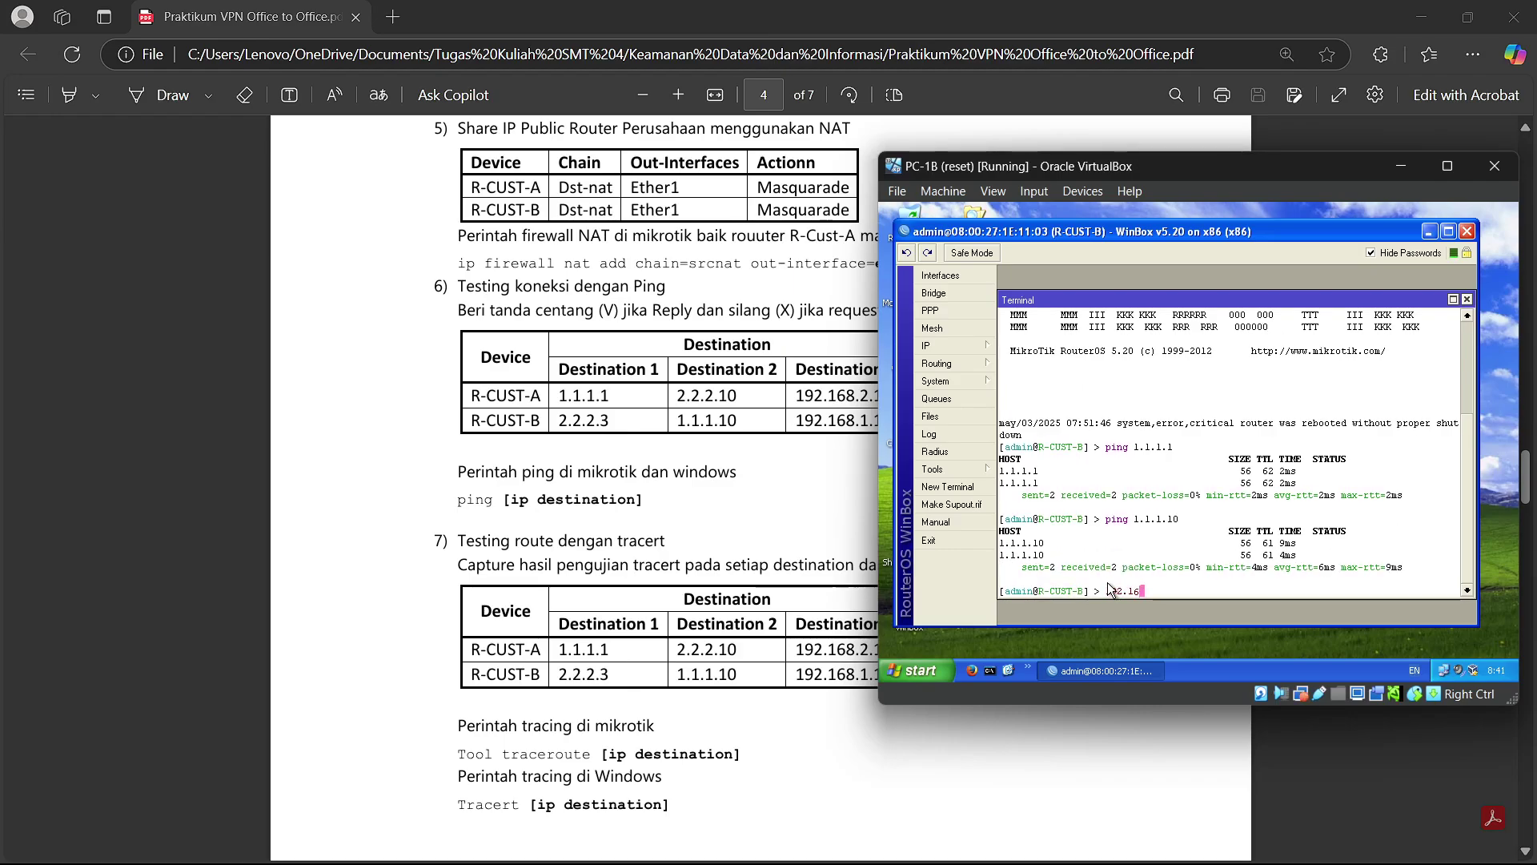
{"action": "key", "text": "Return"}
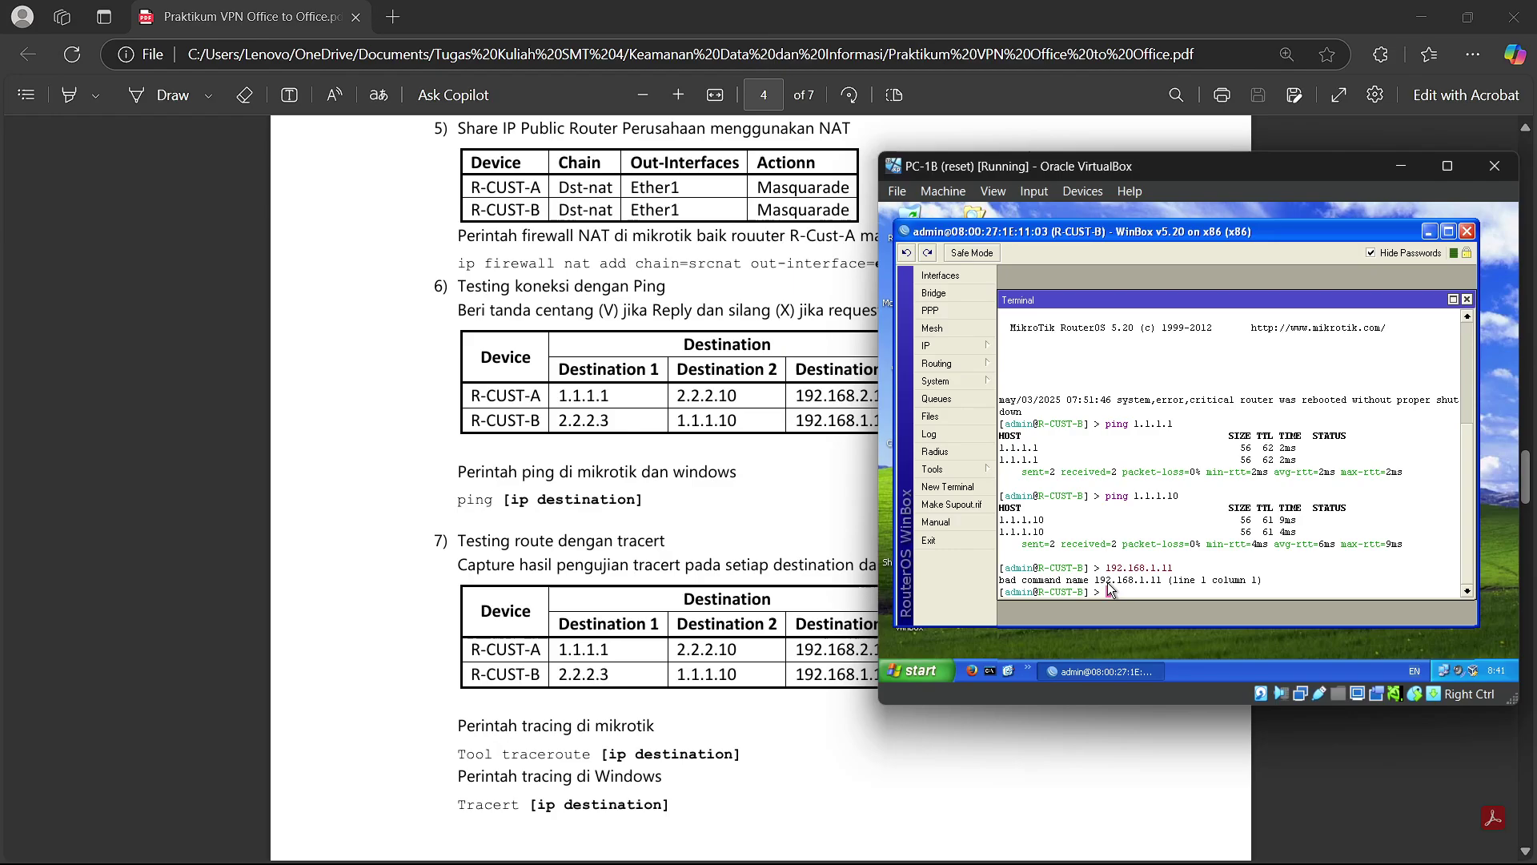
{"action": "key", "text": "Up"}
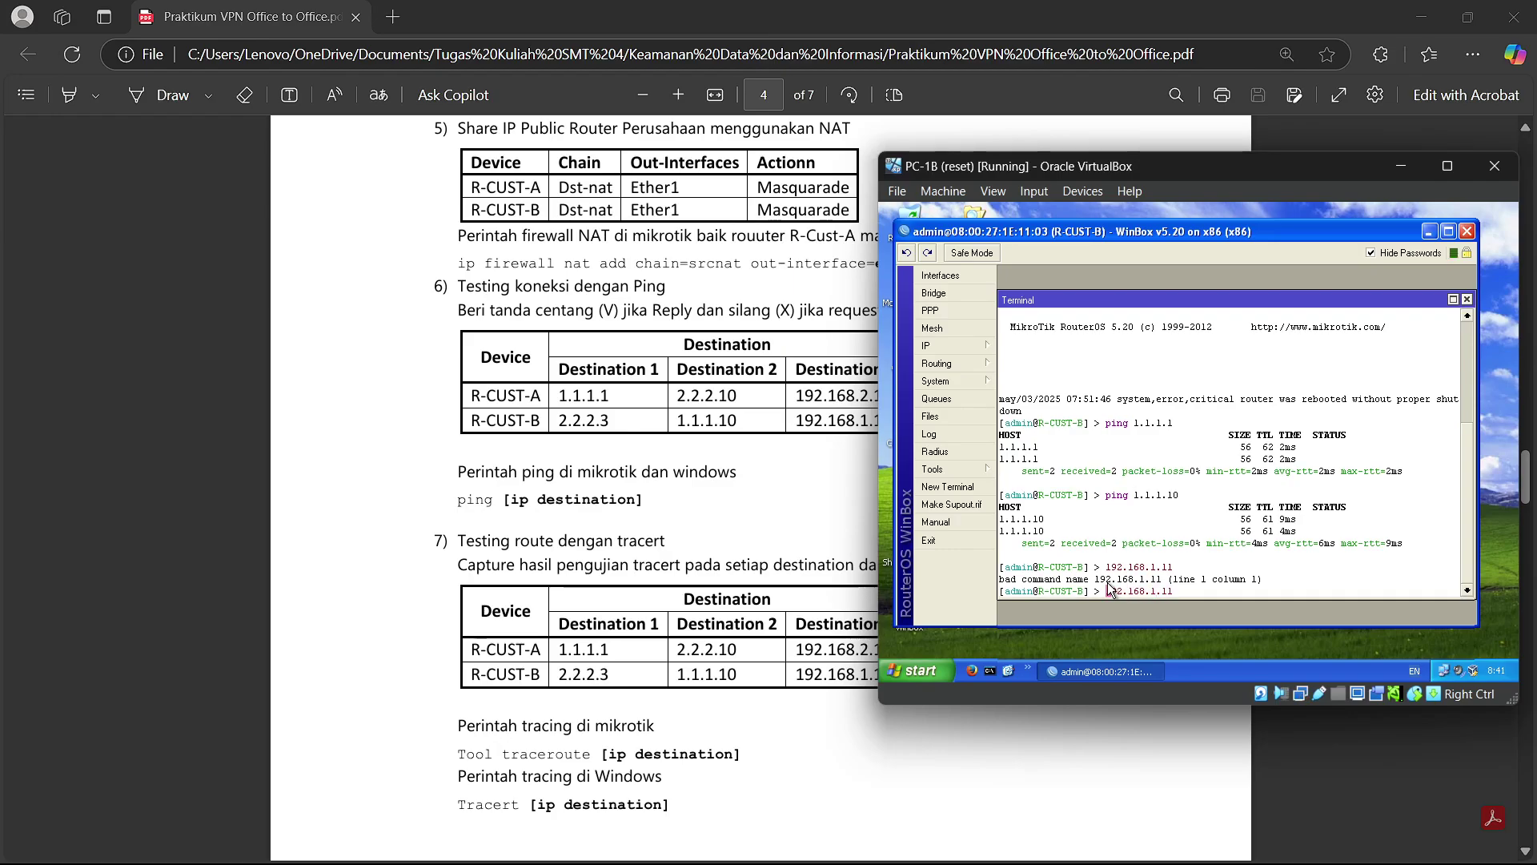
{"action": "key", "text": "Home"}
{"action": "type", "text": "ping"}
{"action": "key", "text": "Return"}
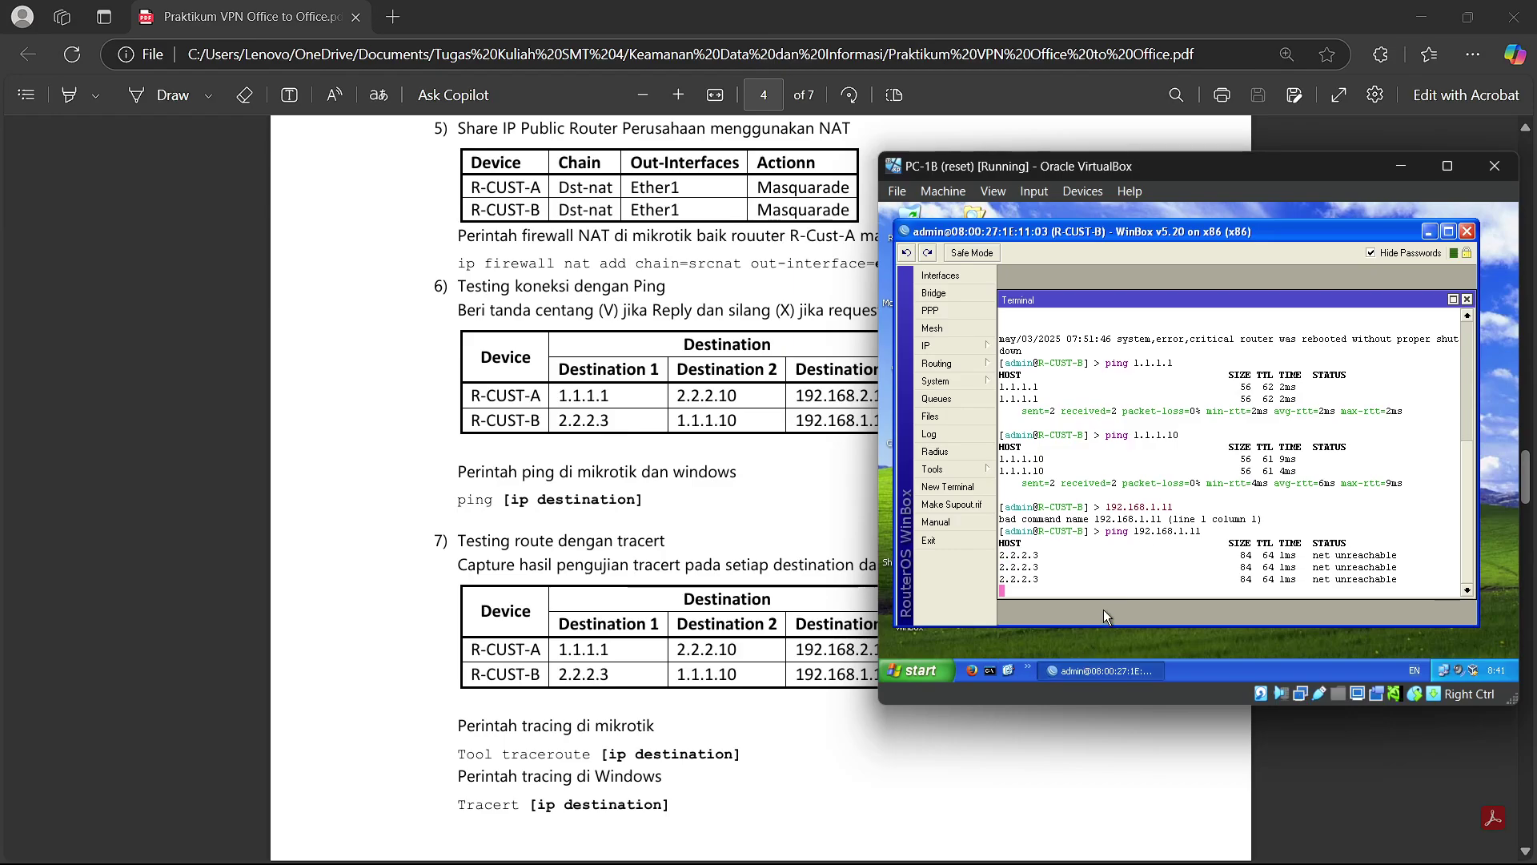
{"action": "key", "text": "ctrl+c"}
{"action": "left_click", "coordinate": [1466, 299]}
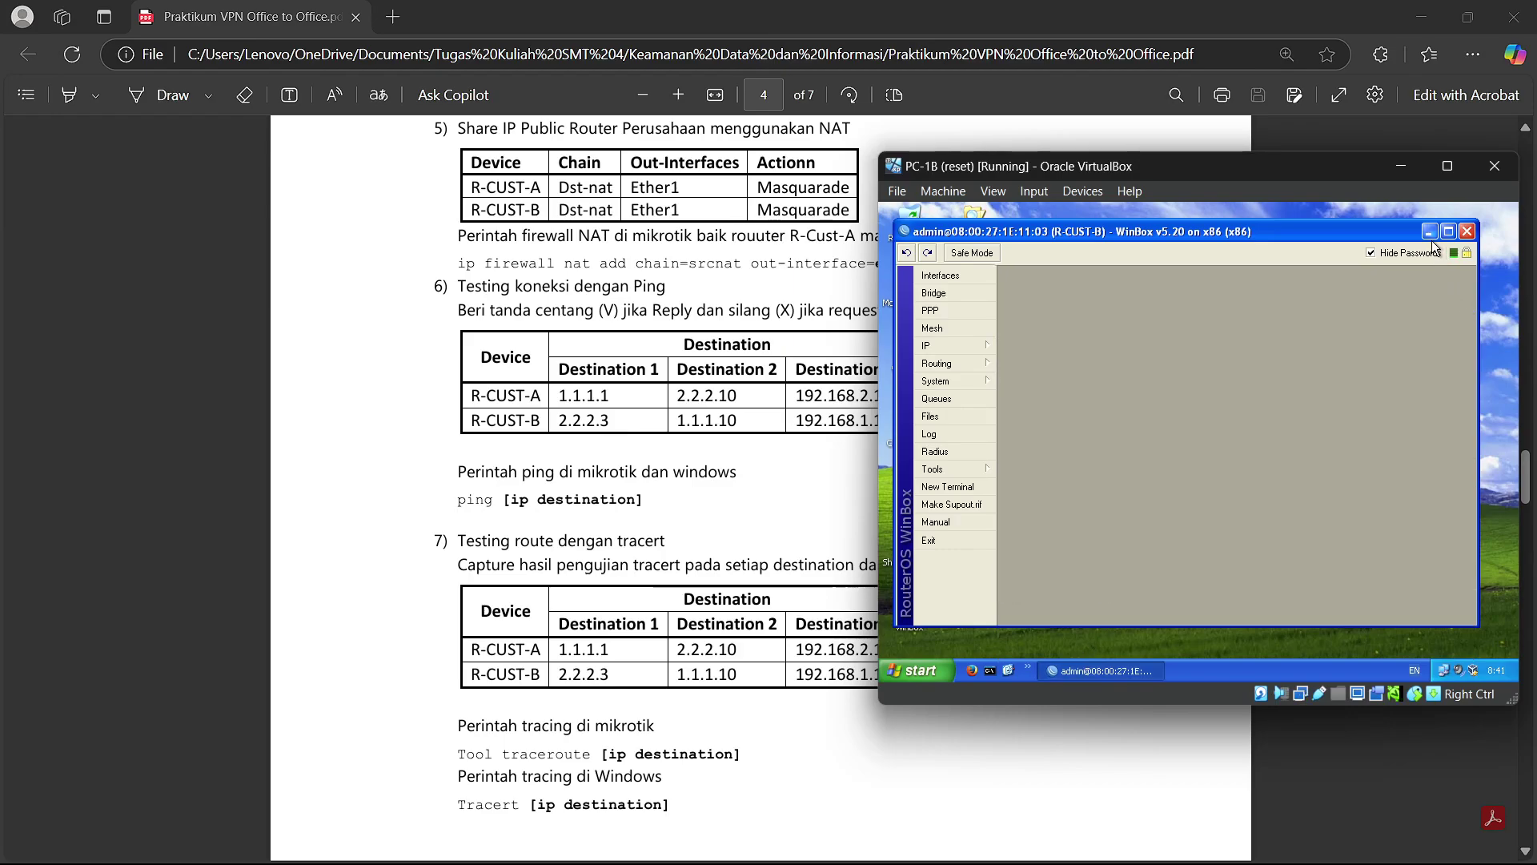
Step: Set PC-1B aside with its WinBox session left open and return to the practicum guide
{"action": "left_click", "coordinate": [1429, 232]}
{"action": "left_click", "coordinate": [1400, 166]}
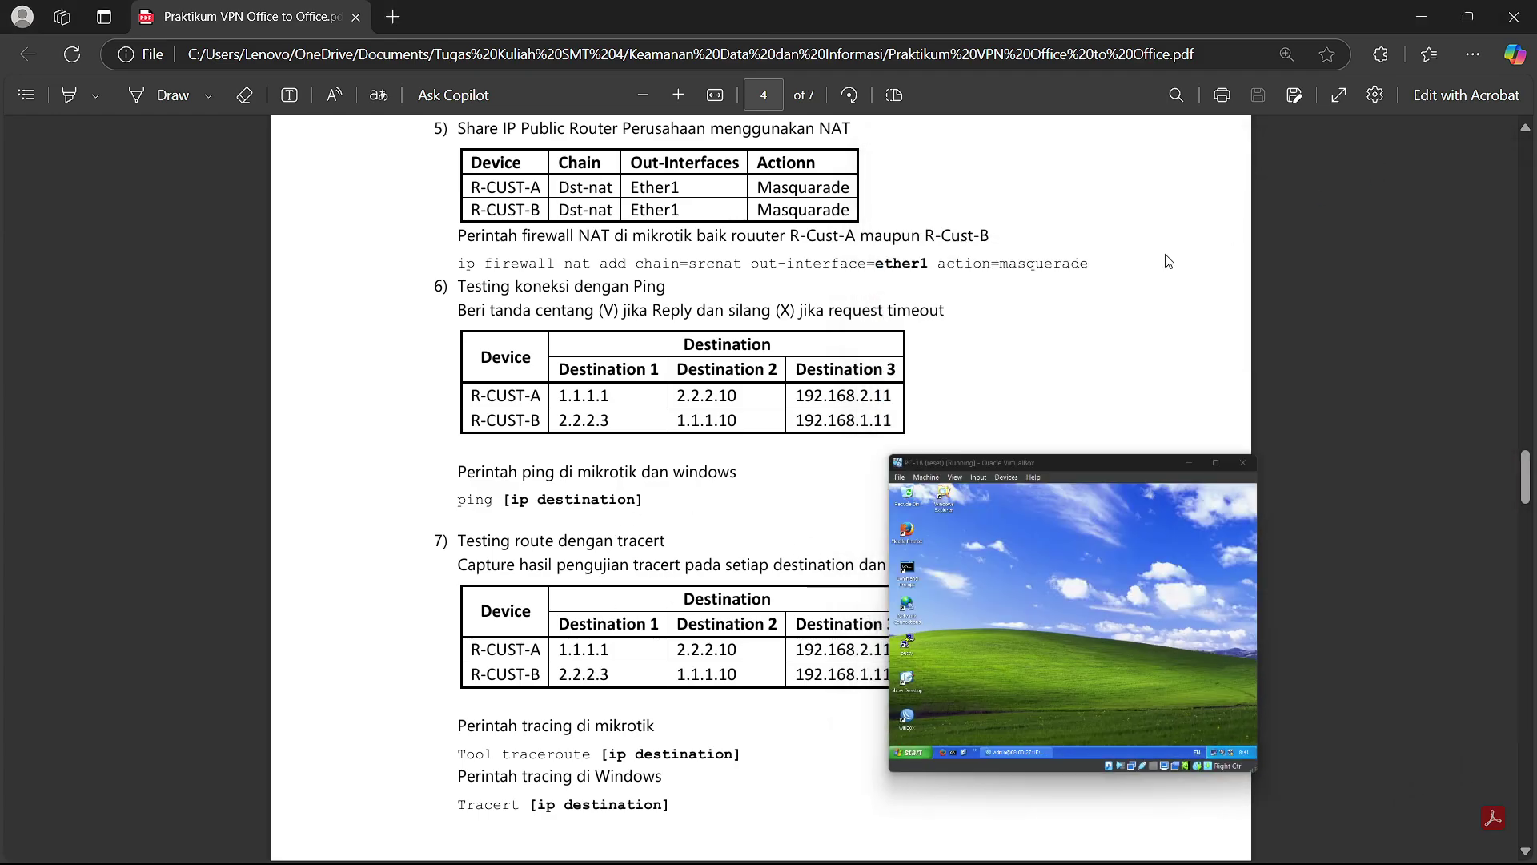
{"action": "mouse_move", "coordinate": [1071, 860]}
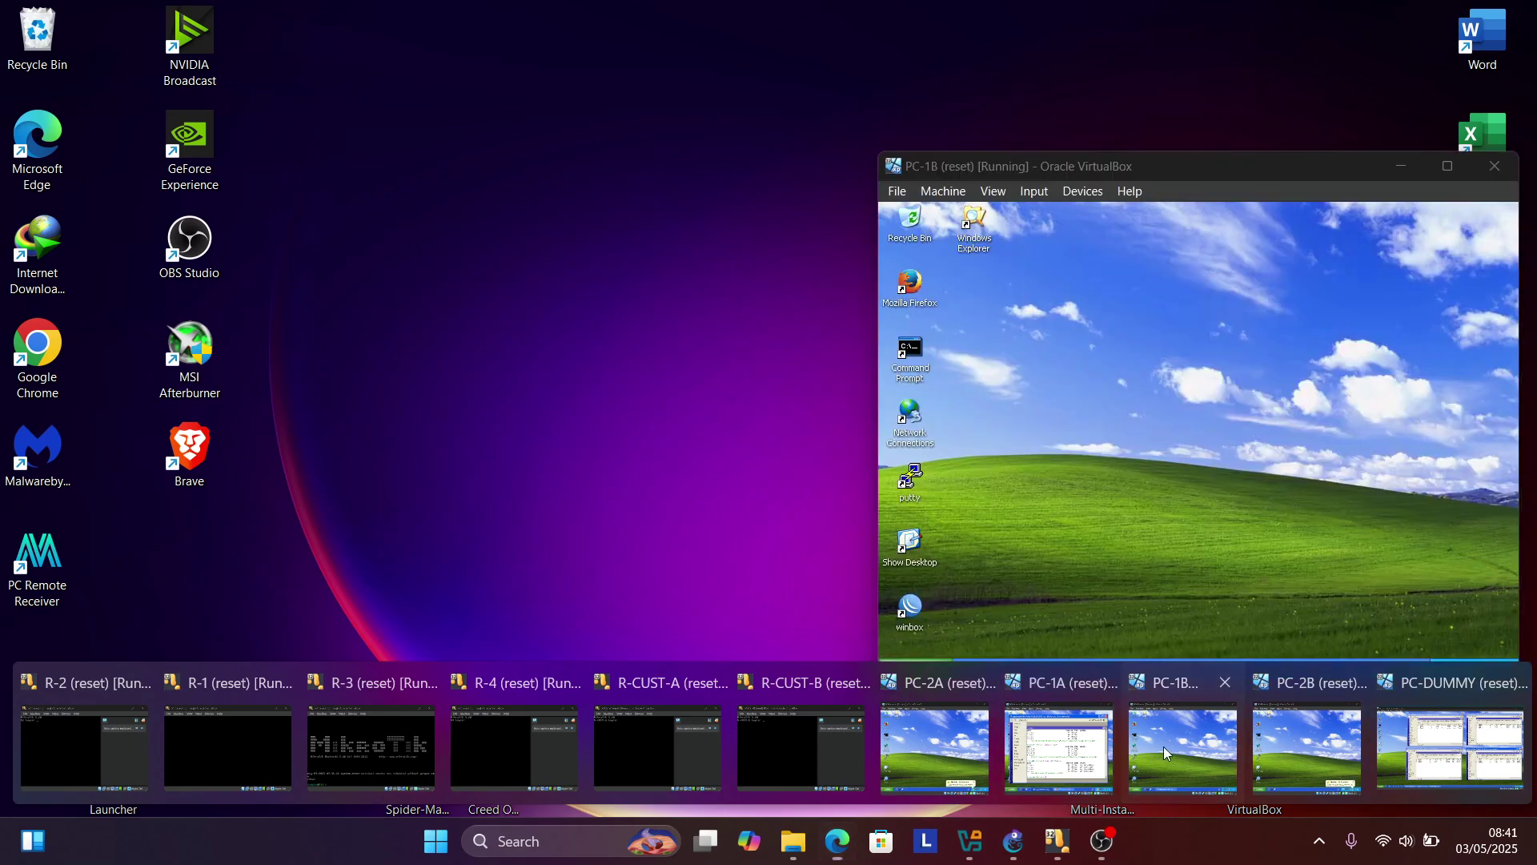
{"action": "left_click", "coordinate": [1165, 753]}
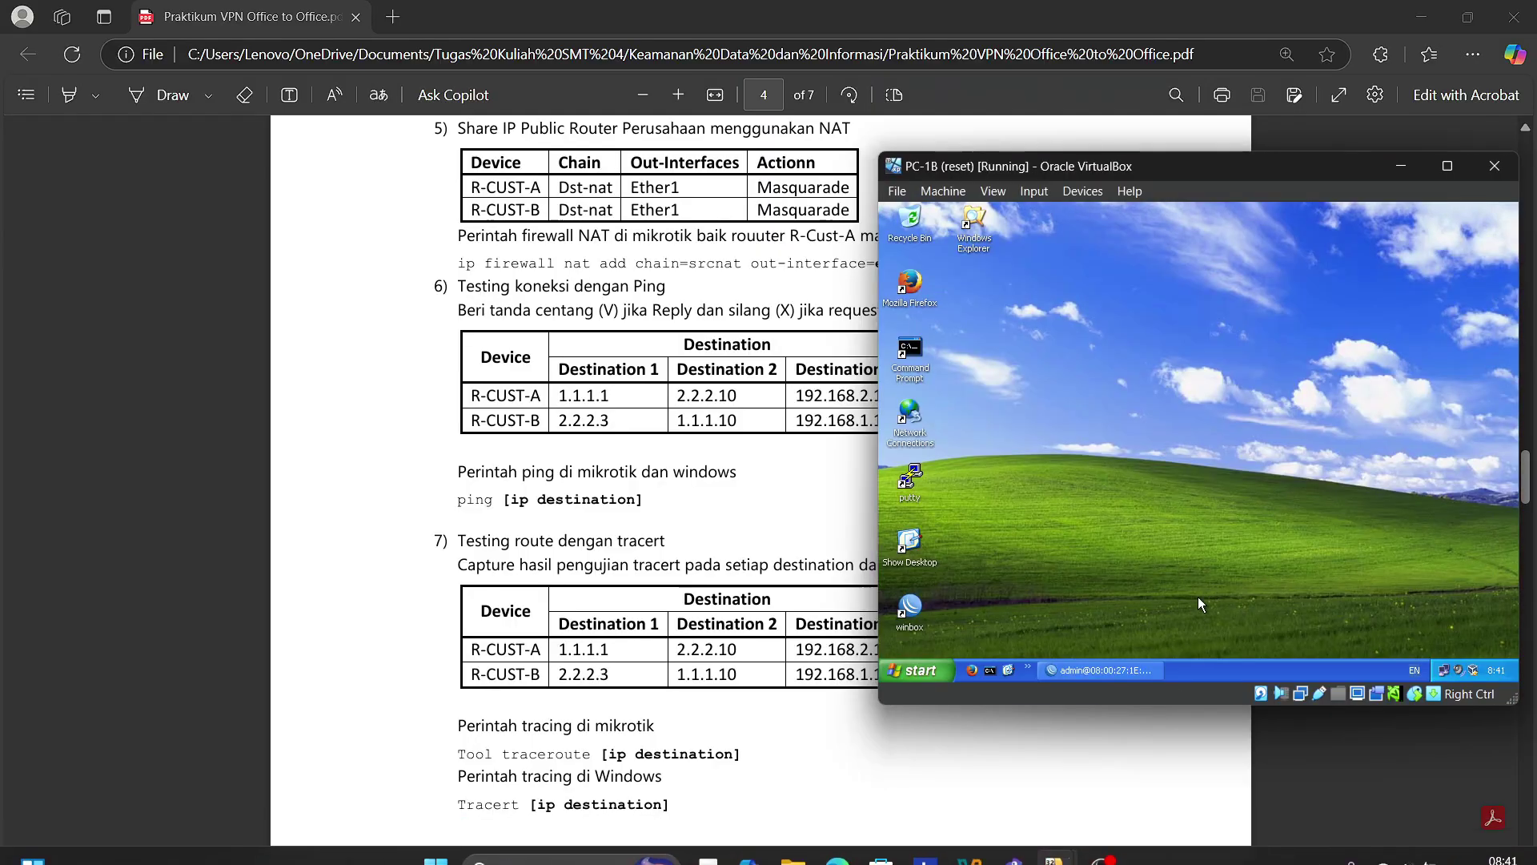
{"action": "left_click", "coordinate": [1054, 670]}
{"action": "left_click", "coordinate": [1400, 165]}
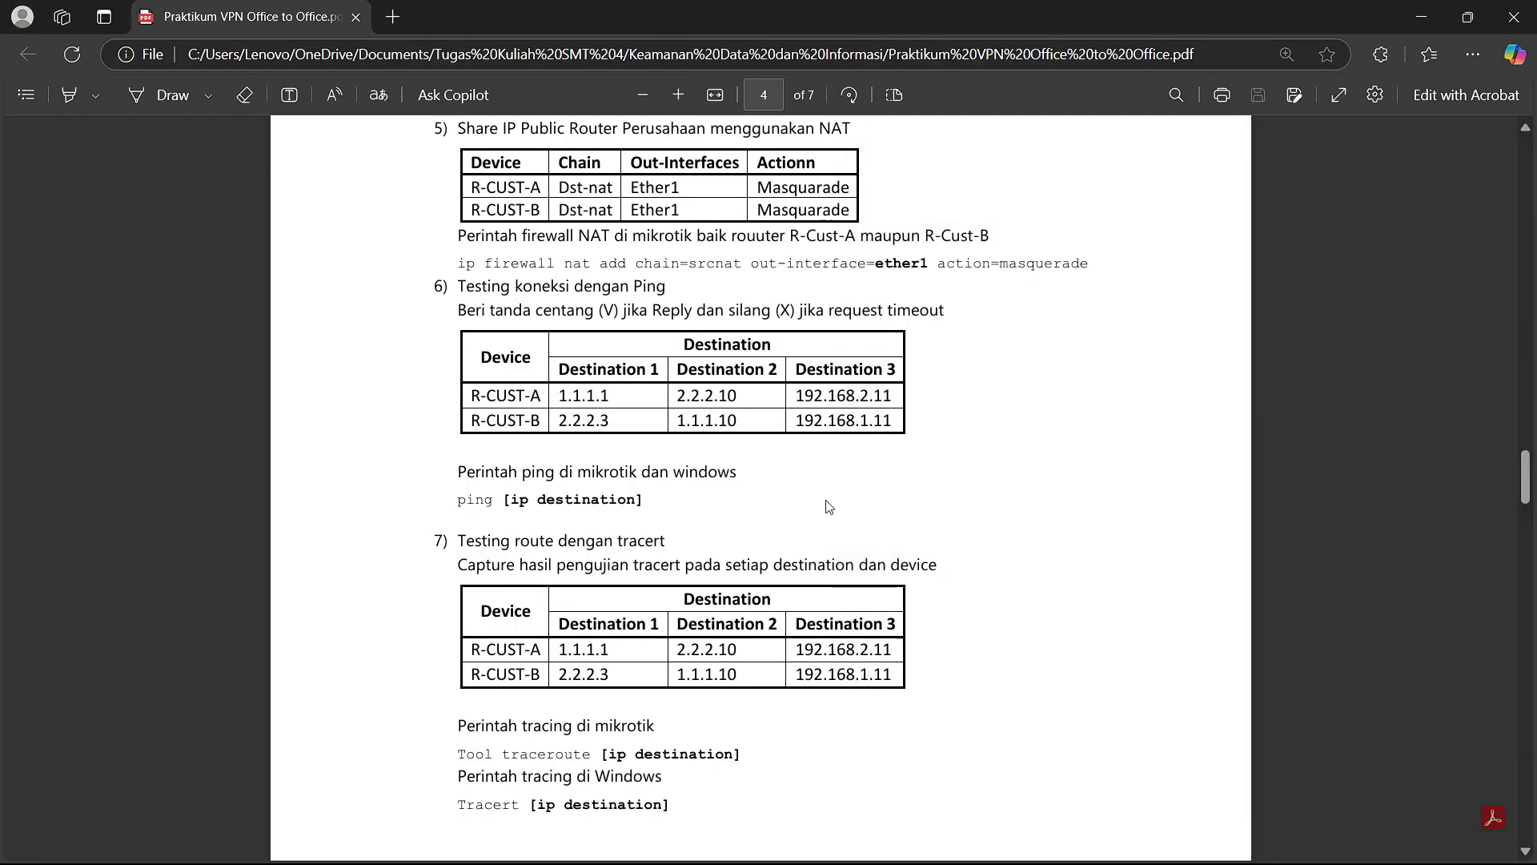
Step: Consult the guide's traceroute section and run tool traceroute to 2.2.2.10 from R-CUST-A's terminal on PC-1A
{"action": "scroll", "coordinate": [828, 506], "scroll_direction": "down", "scroll_amount": 3}
{"action": "scroll", "coordinate": [829, 506], "scroll_direction": "down", "scroll_amount": 1}
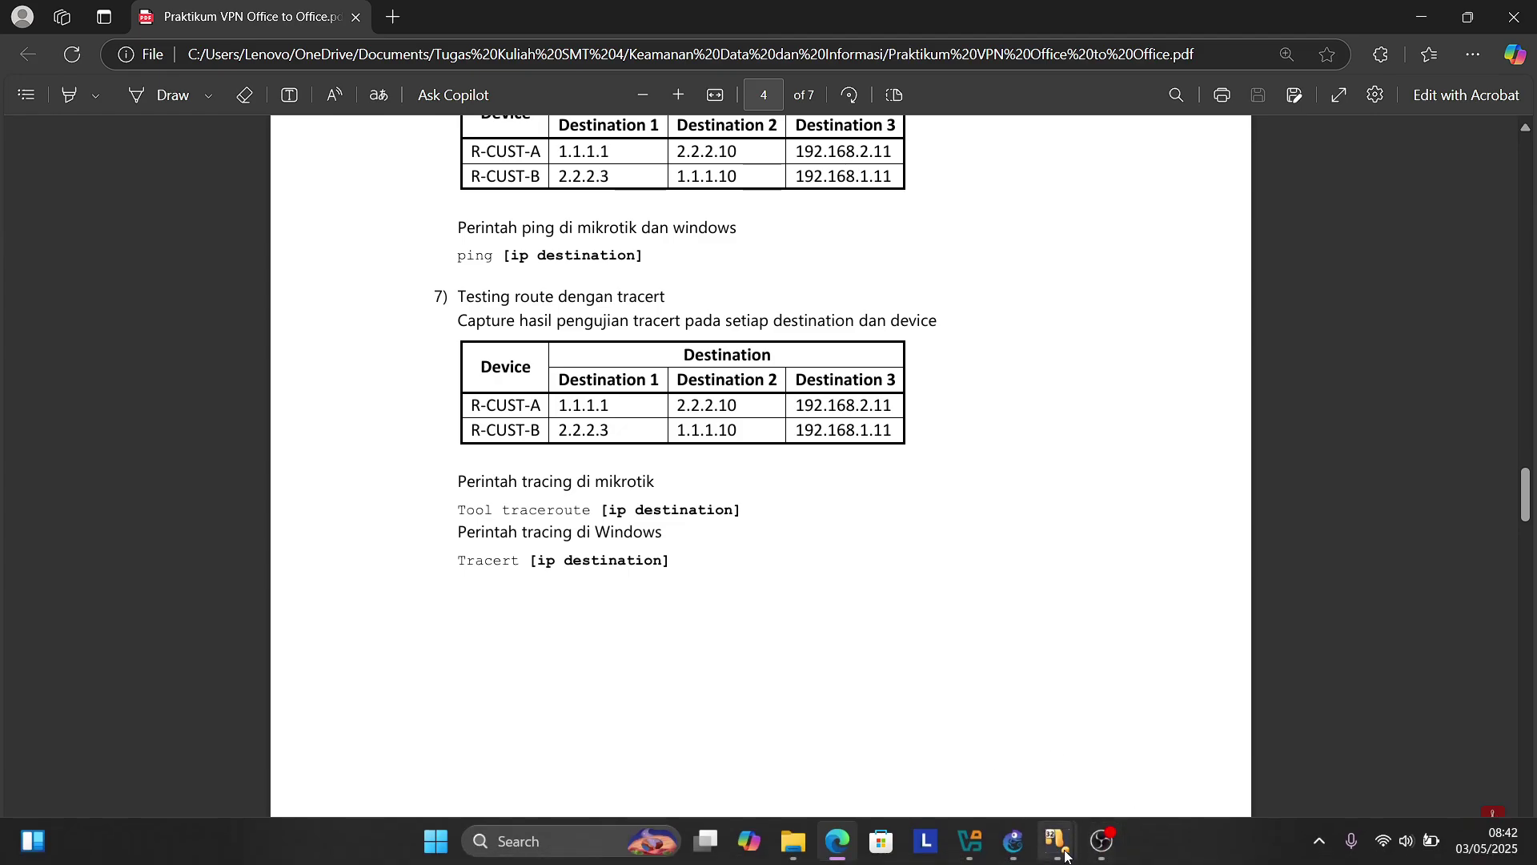
{"action": "mouse_move", "coordinate": [1064, 855]}
{"action": "left_click", "coordinate": [1058, 749]}
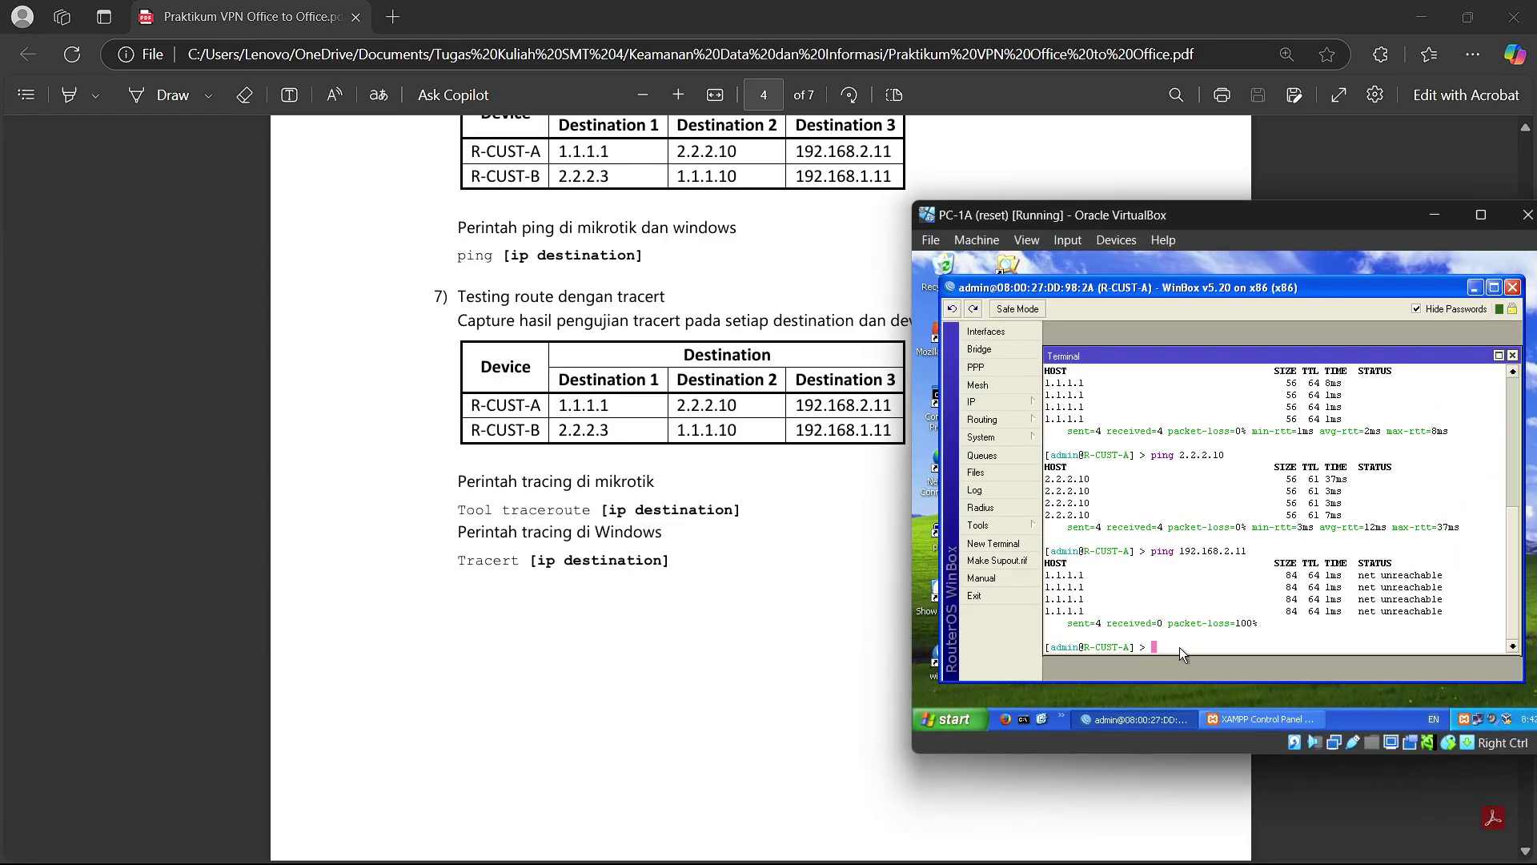
{"action": "type", "text": "tool traceroute 2.2.2.10"}
{"action": "key", "text": "Return"}
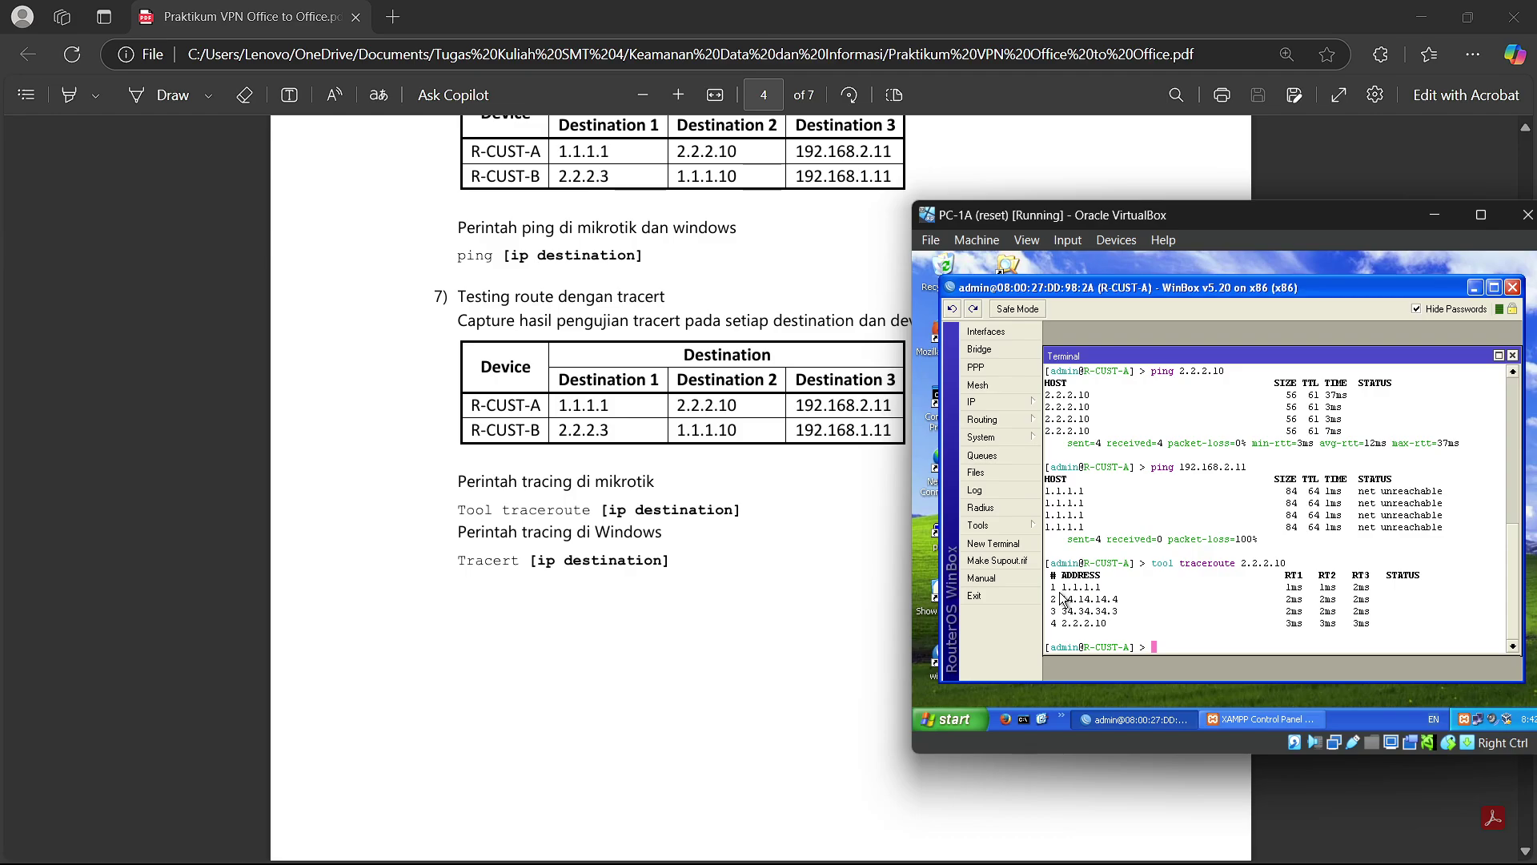
Step: Capture a screen snip of the network topology diagram on the guide's first page and open it in Snipping Tool
{"action": "left_click", "coordinate": [1437, 214]}
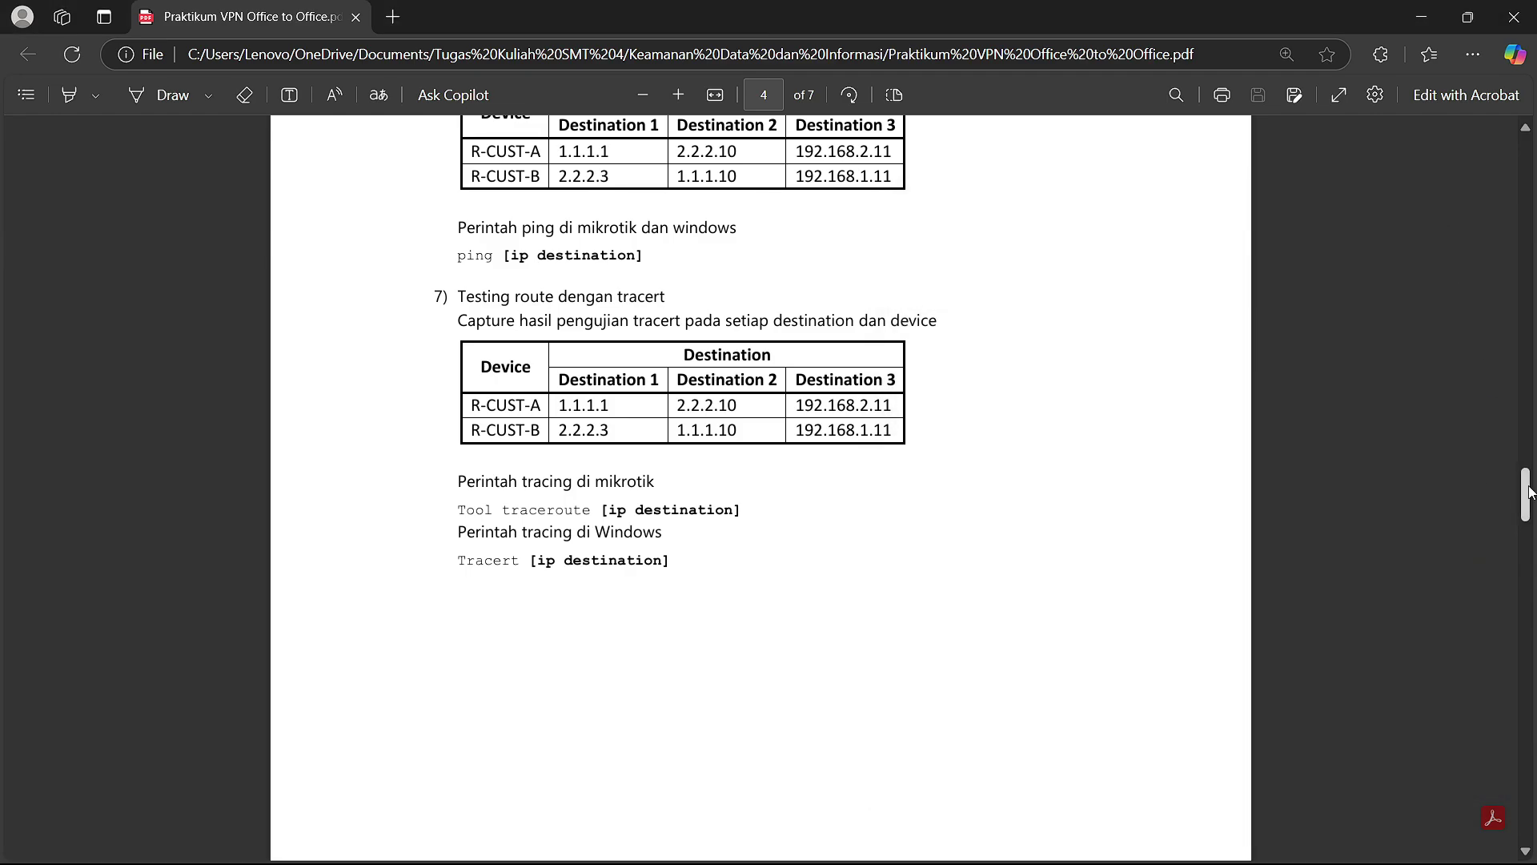
{"action": "left_click_drag", "start_coordinate": [1525, 491], "coordinate": [1526, 148]}
{"action": "scroll", "coordinate": [398, 400], "scroll_direction": "down", "scroll_amount": 2}
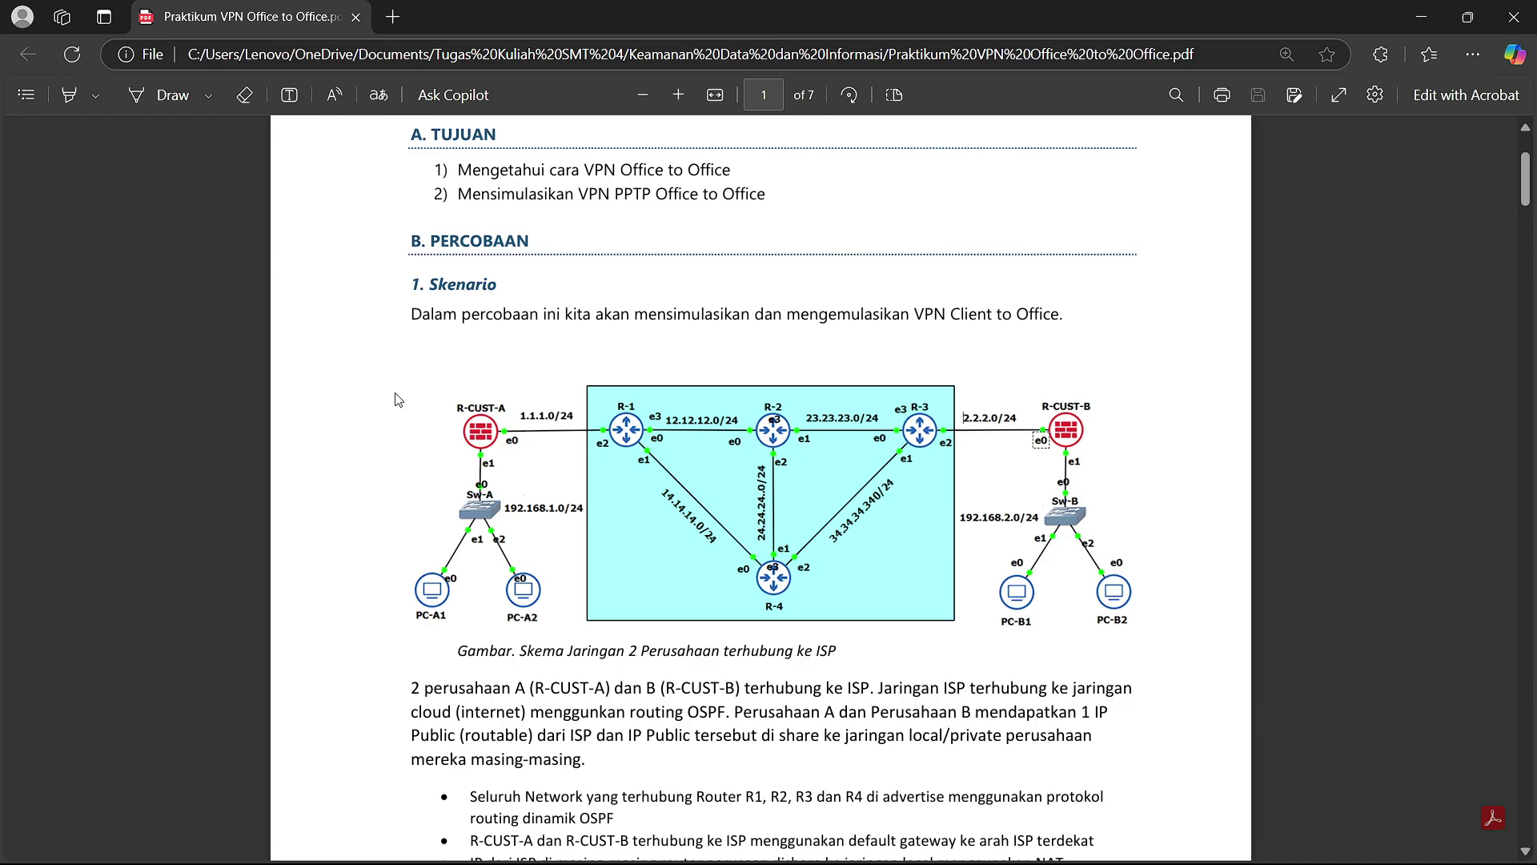
{"action": "key", "text": "super+shift+s"}
{"action": "left_click_drag", "start_coordinate": [331, 335], "coordinate": [1166, 642]}
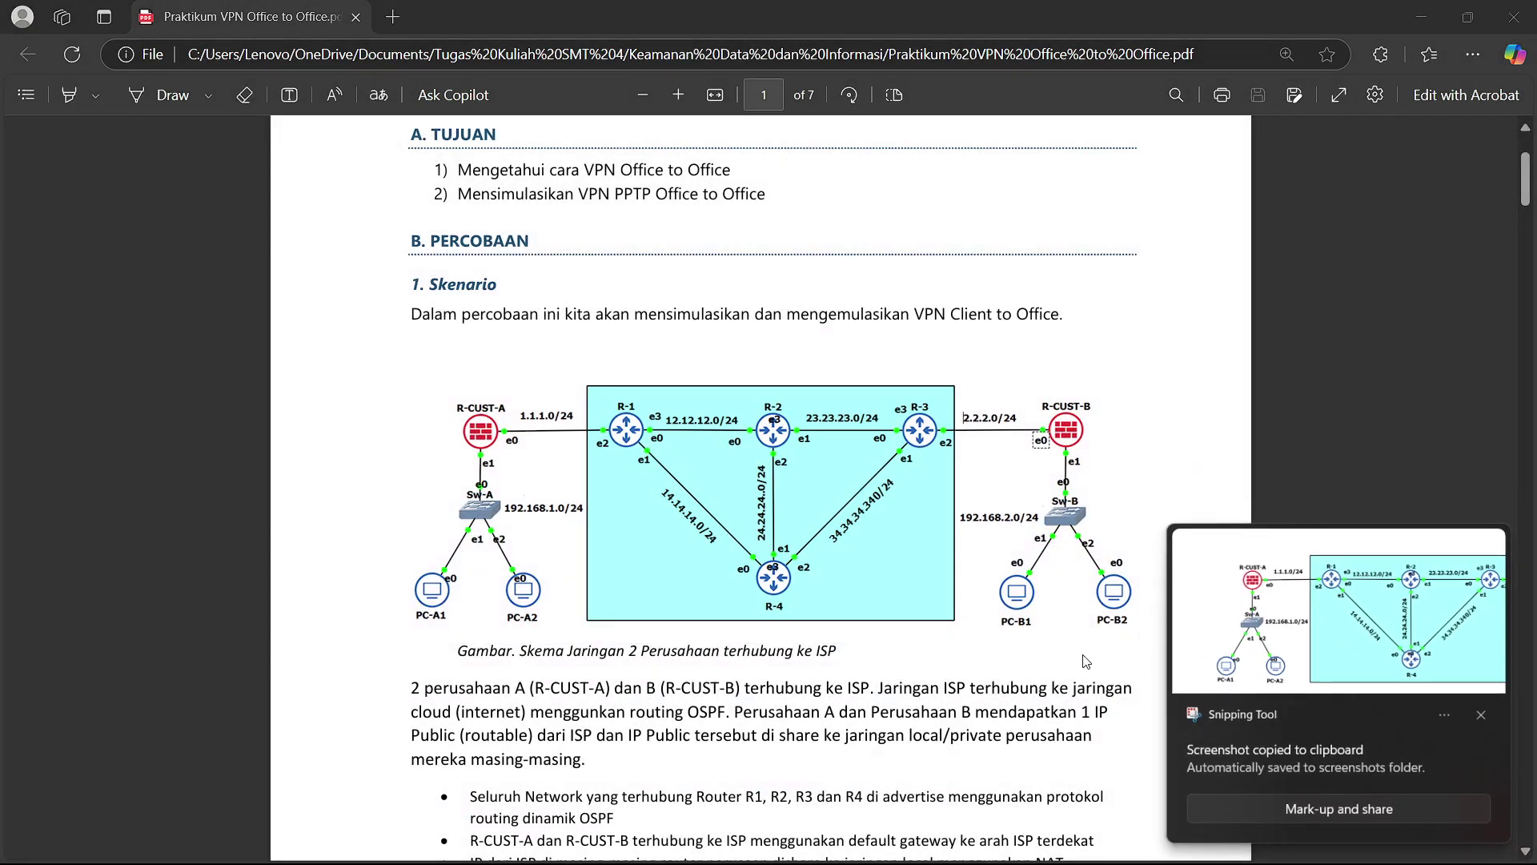
{"action": "left_click", "coordinate": [1339, 609]}
Step: Bring PC-1A's traceroute output back up and arrange the topology snip beside it for comparison
{"action": "mouse_move", "coordinate": [1054, 852]}
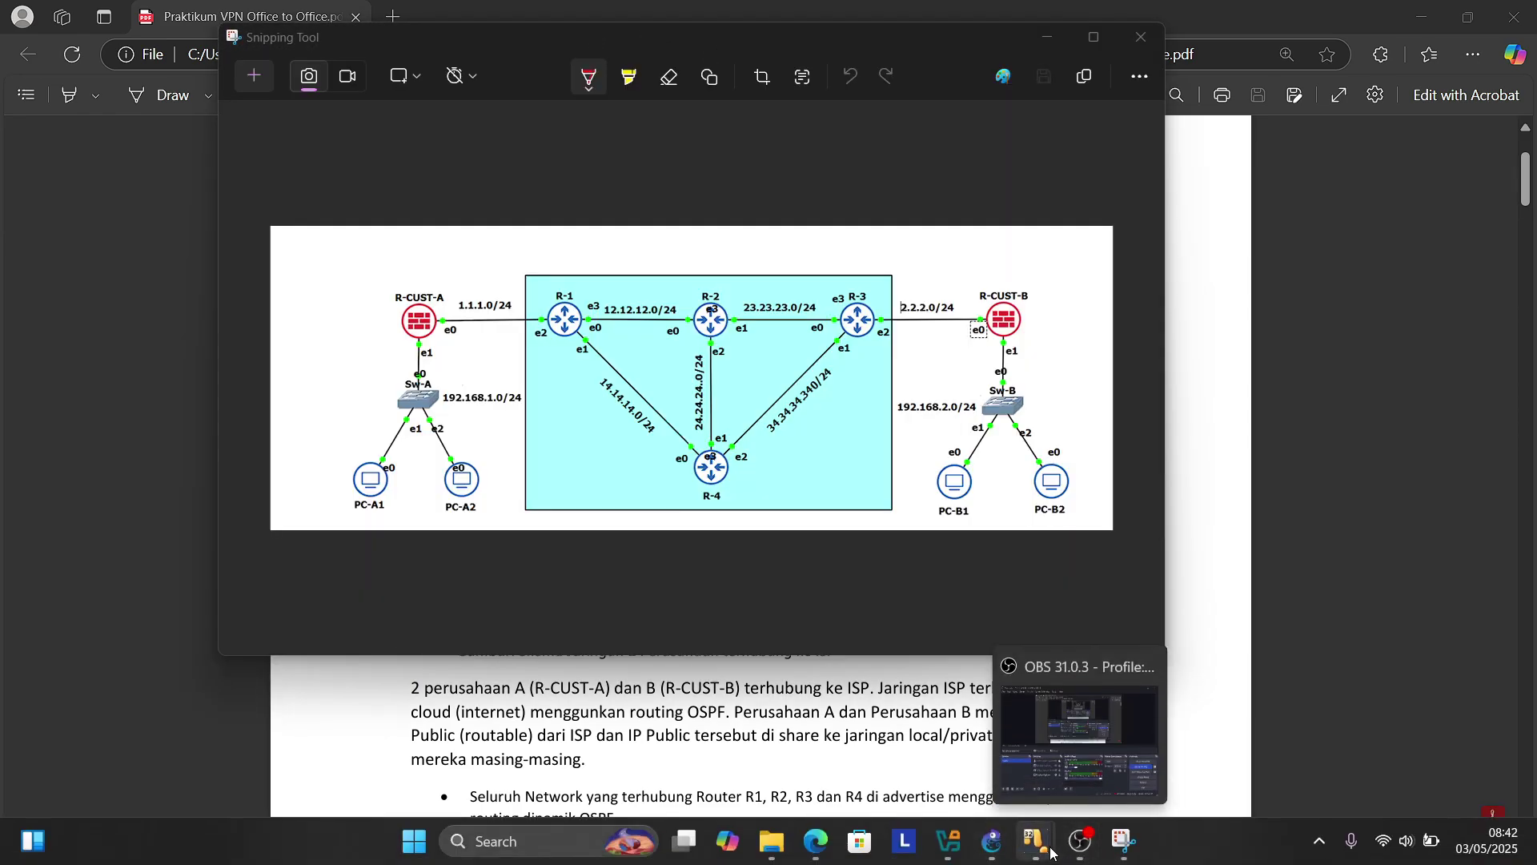
{"action": "left_click", "coordinate": [1087, 720]}
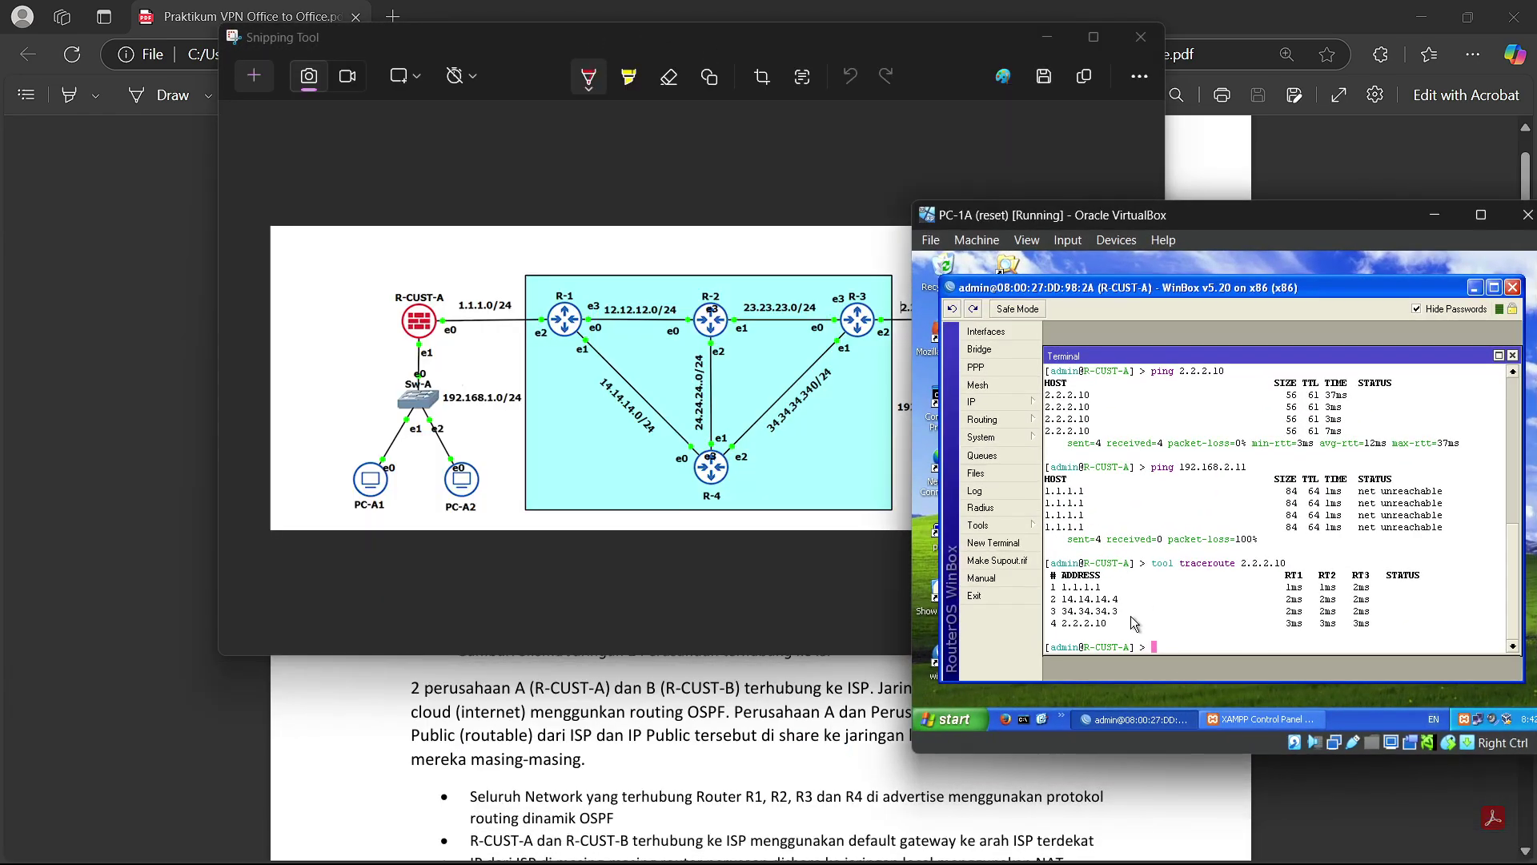
{"action": "left_click_drag", "start_coordinate": [615, 37], "coordinate": [420, 42]}
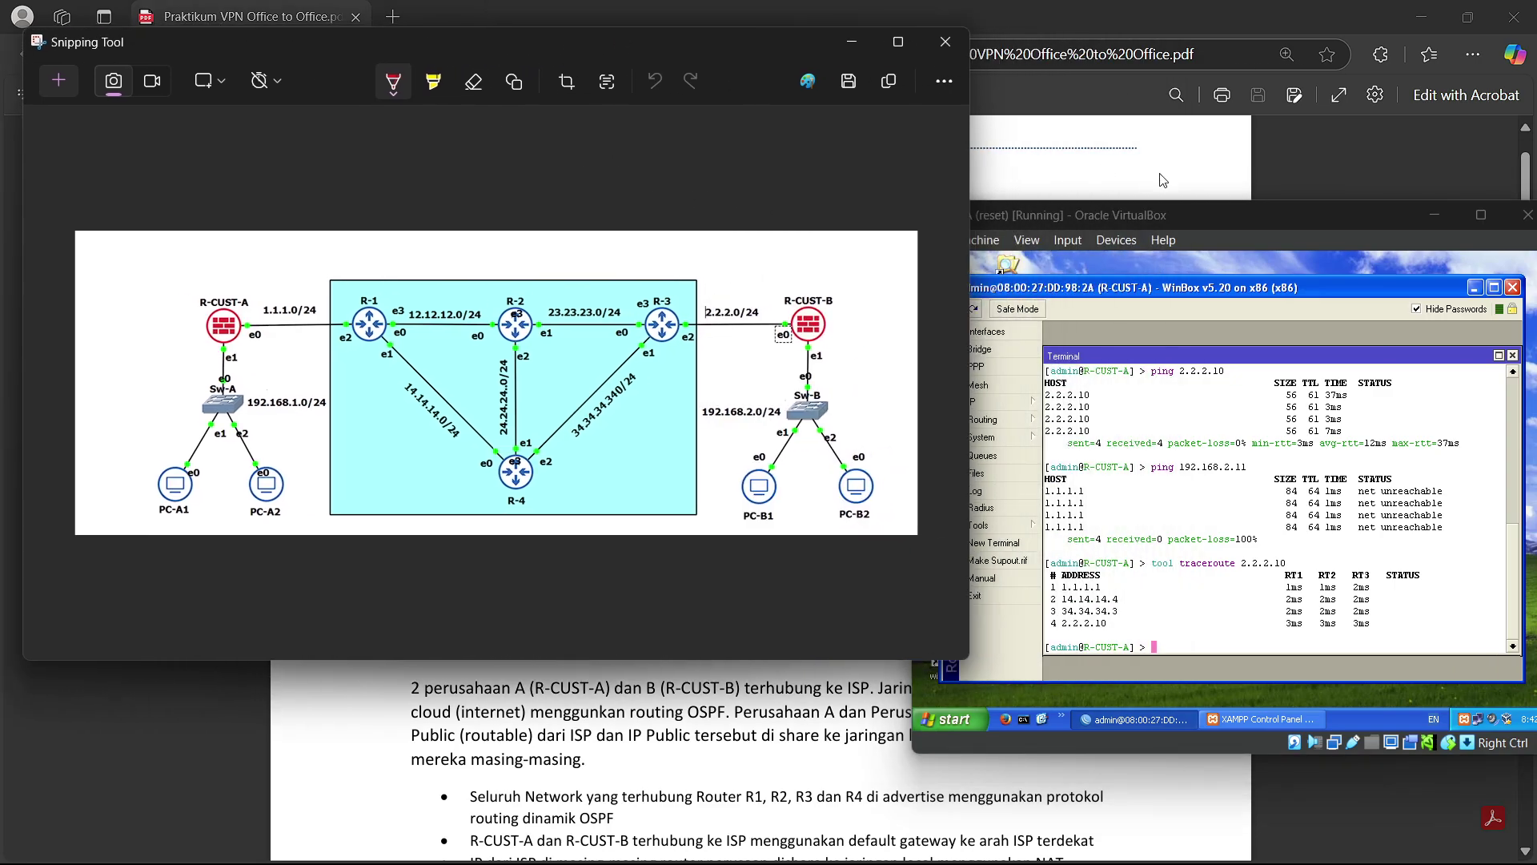
{"action": "left_click", "coordinate": [1145, 593]}
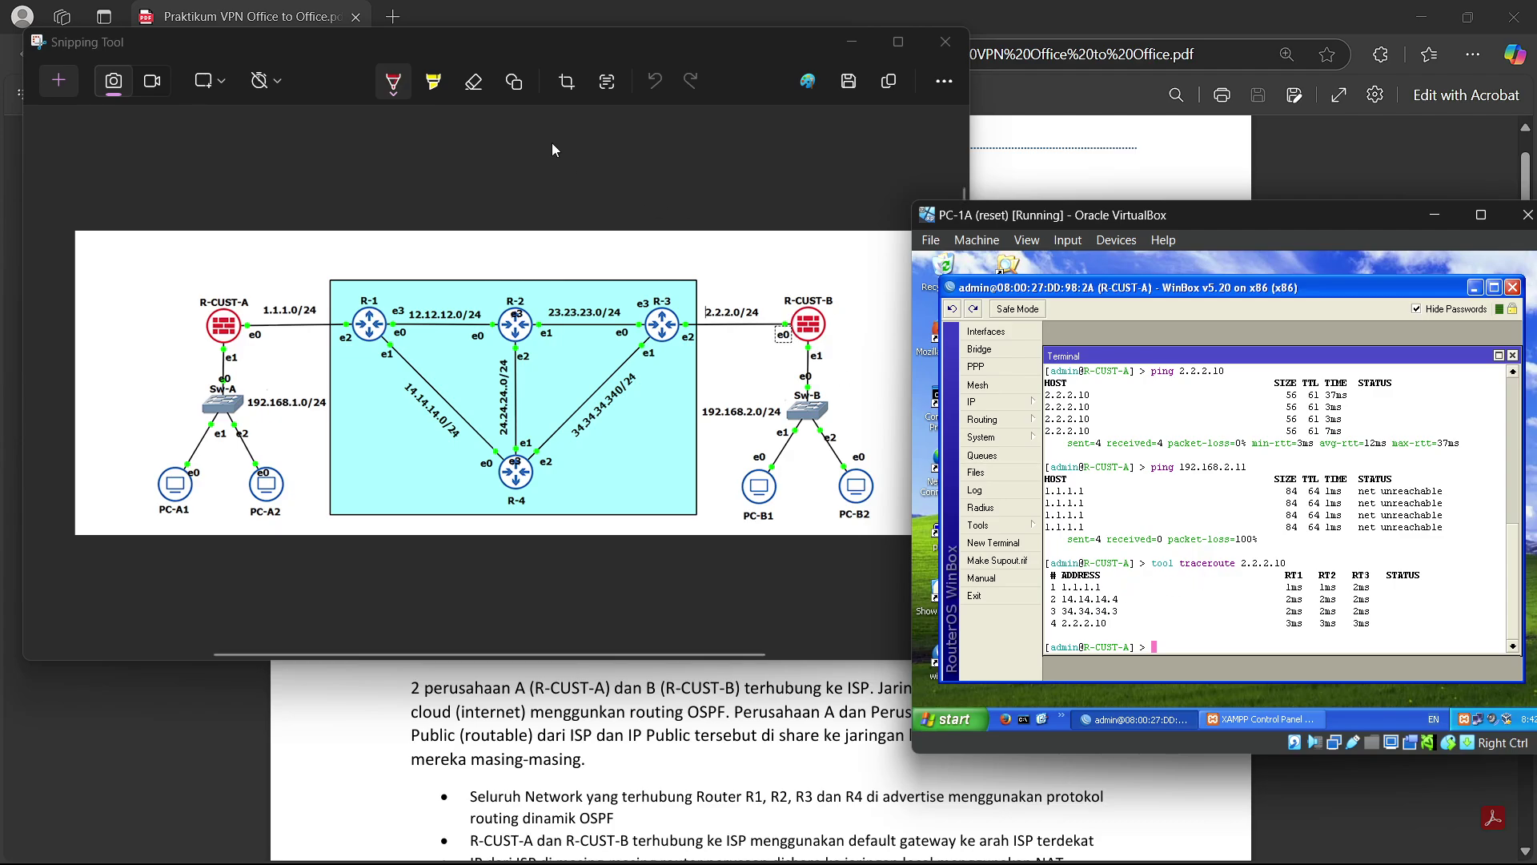
Step: Mark the traced path on the topology snip in red pen from R-CUST-A towards the 14.14.14.0/24 link, and switch to the highlighter
{"action": "left_click", "coordinate": [395, 90]}
{"action": "left_click", "coordinate": [196, 208]}
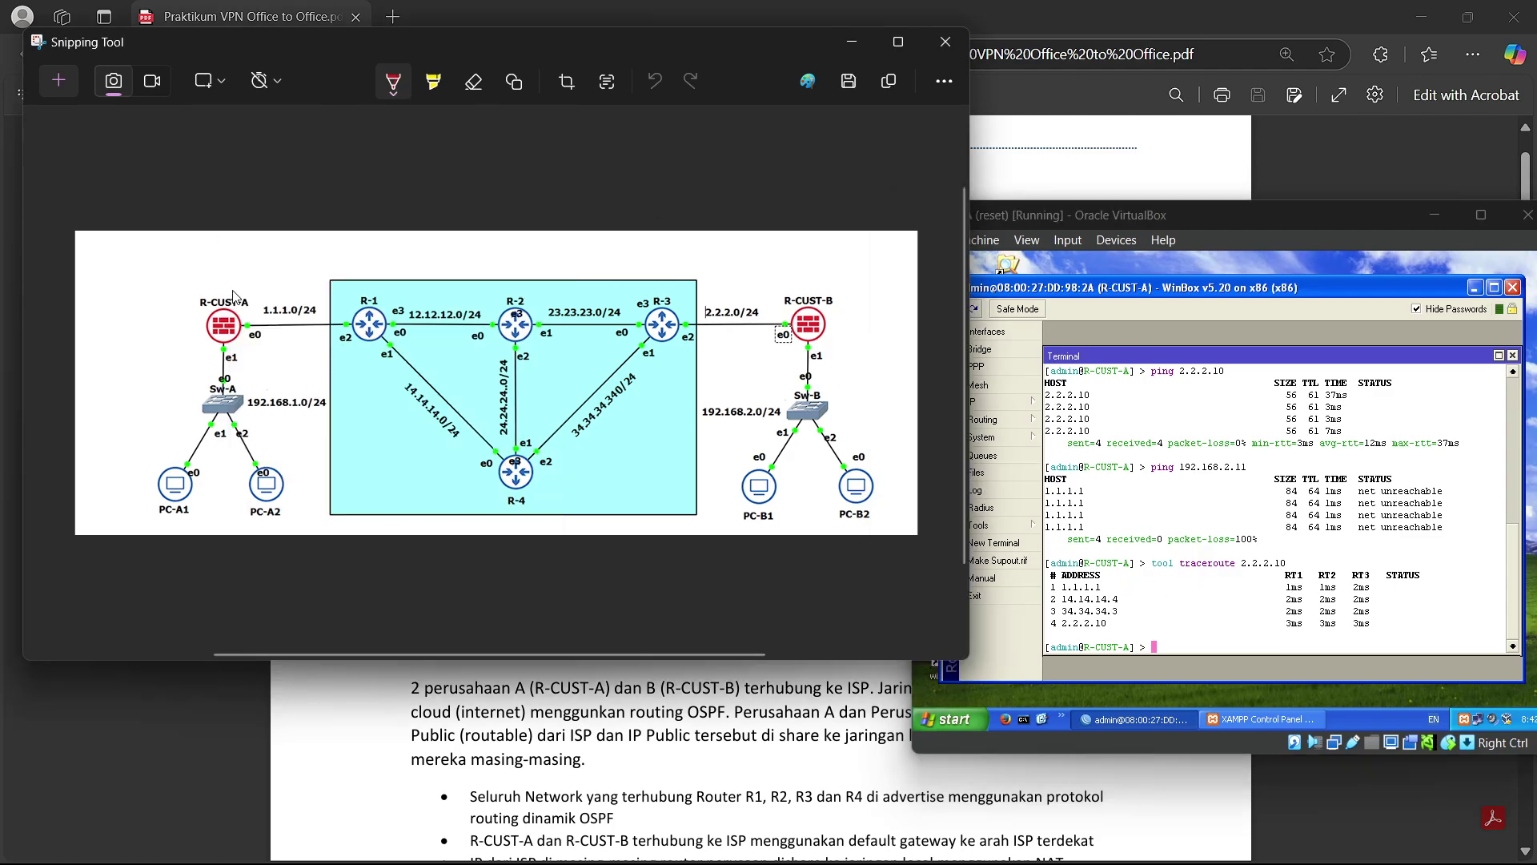
{"action": "mouse_move", "coordinate": [219, 303]}
{"action": "left_mouse_down"}
{"action": "mouse_move", "coordinate": [286, 309]}
{"action": "mouse_move", "coordinate": [473, 428]}
{"action": "mouse_move", "coordinate": [446, 417]}
{"action": "left_mouse_up"}
{"action": "key", "text": "ctrl+z"}
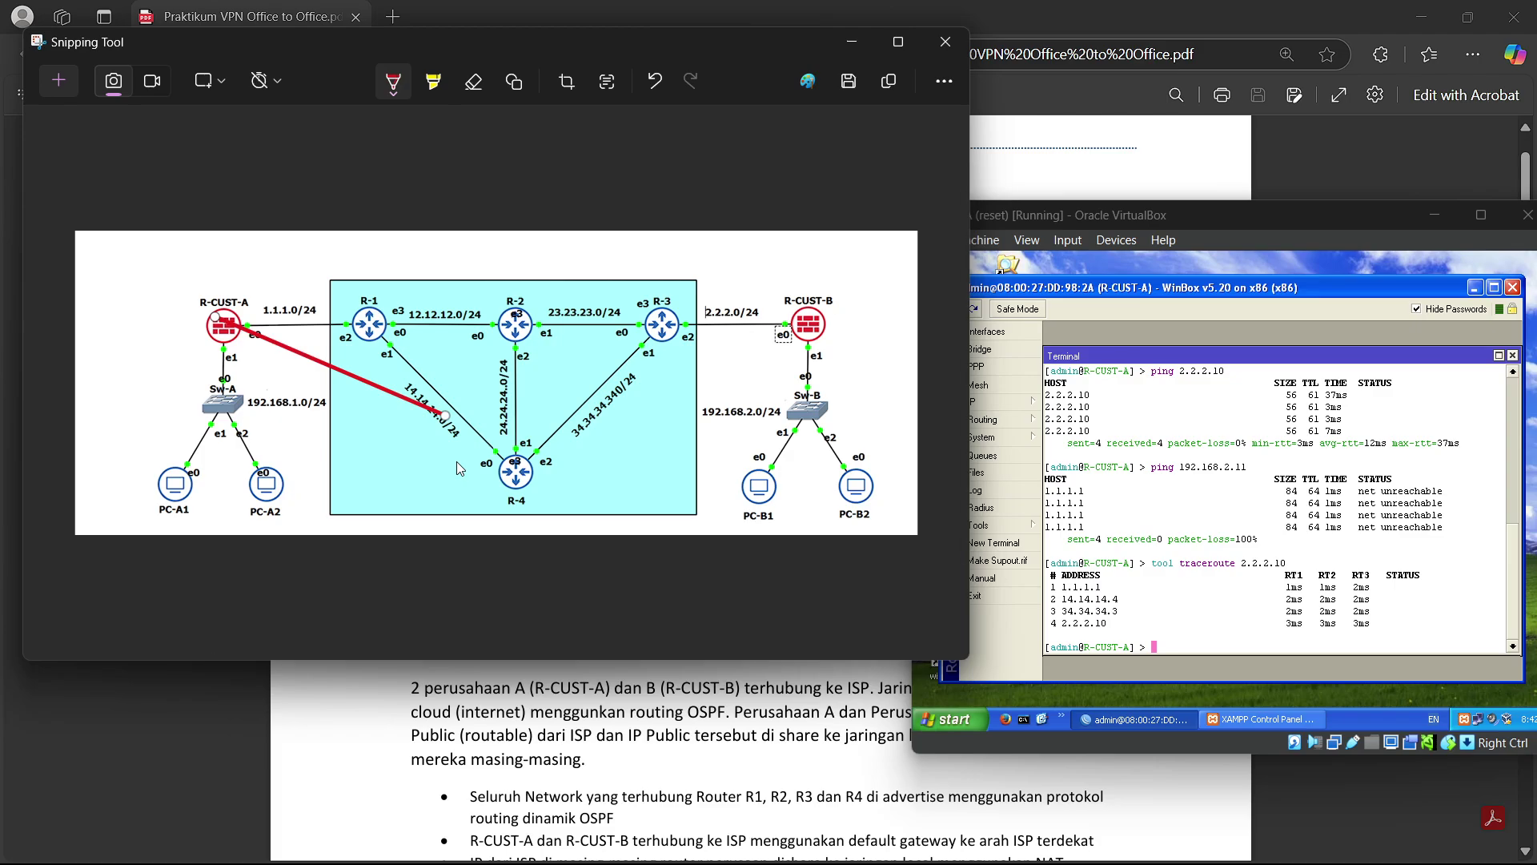
{"action": "mouse_move", "coordinate": [453, 436]}
{"action": "left_mouse_down"}
{"action": "mouse_move", "coordinate": [497, 476]}
{"action": "mouse_move", "coordinate": [467, 449]}
{"action": "left_mouse_up"}
{"action": "left_click", "coordinate": [393, 80]}
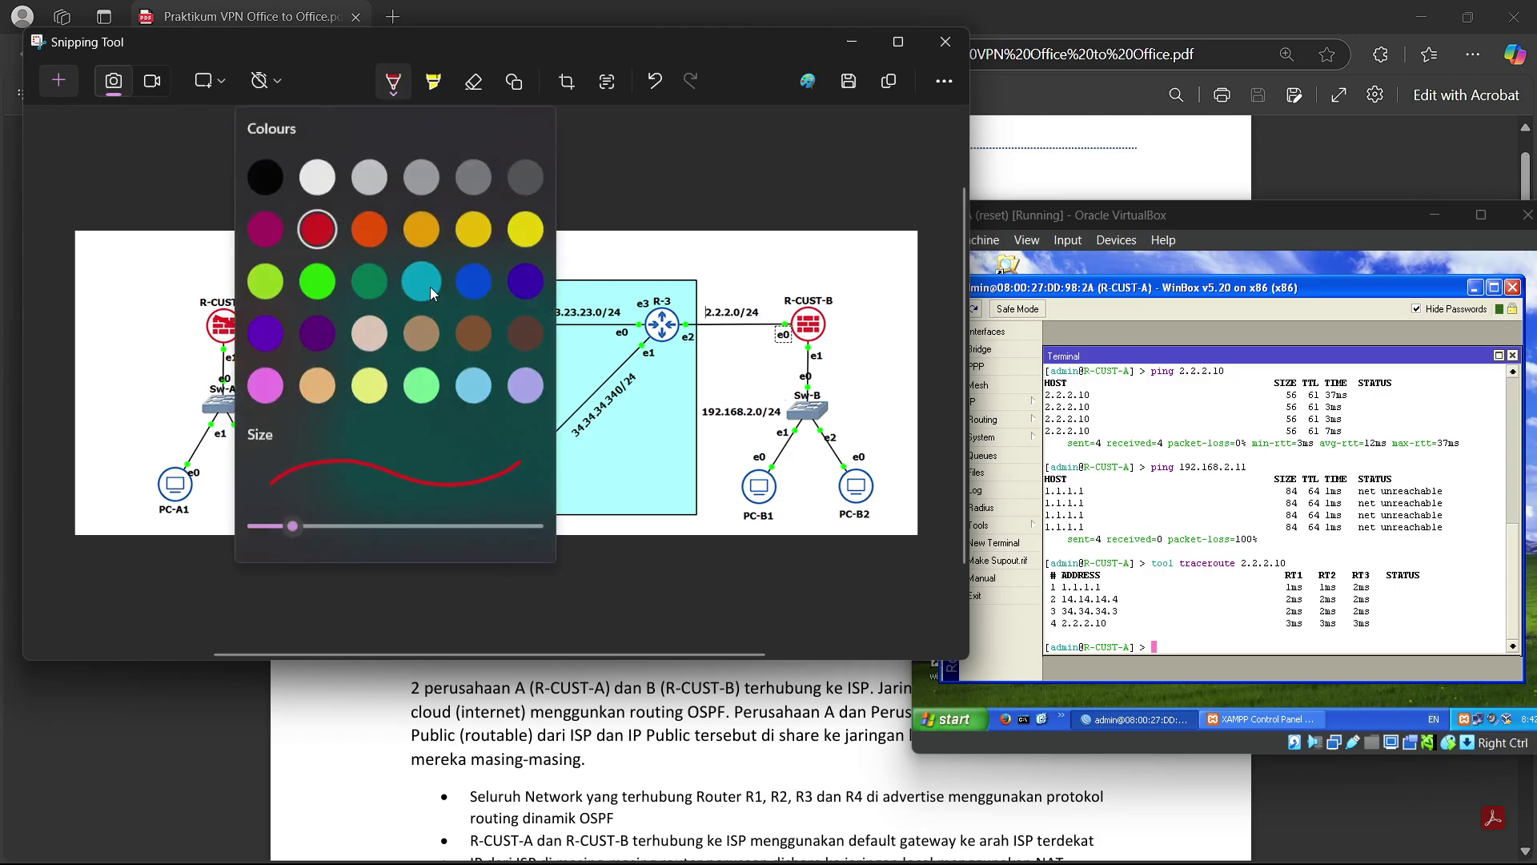
{"action": "left_click", "coordinate": [574, 210]}
{"action": "left_click", "coordinate": [433, 81]}
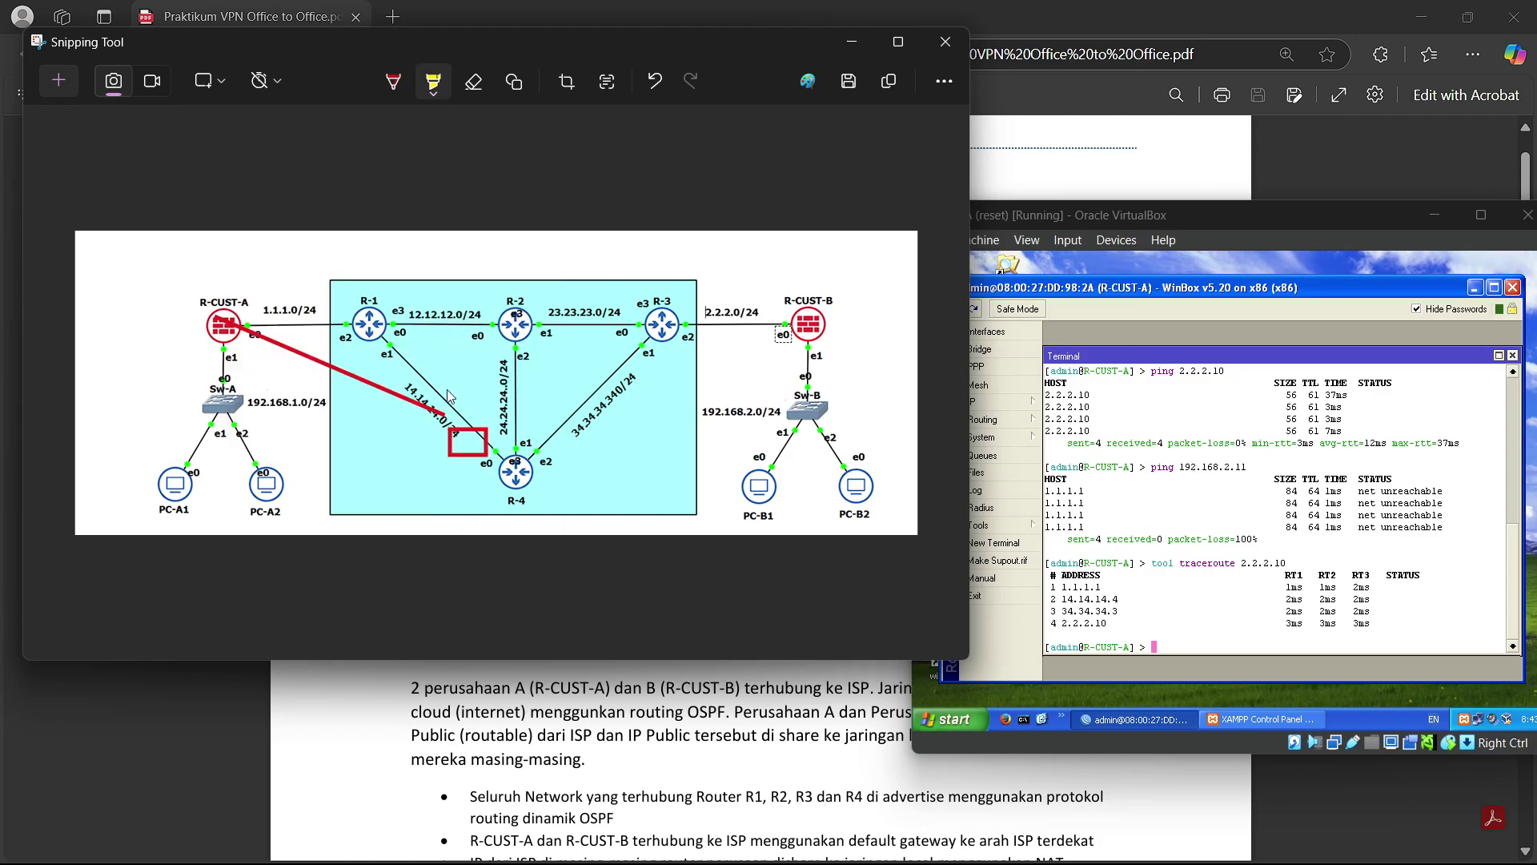
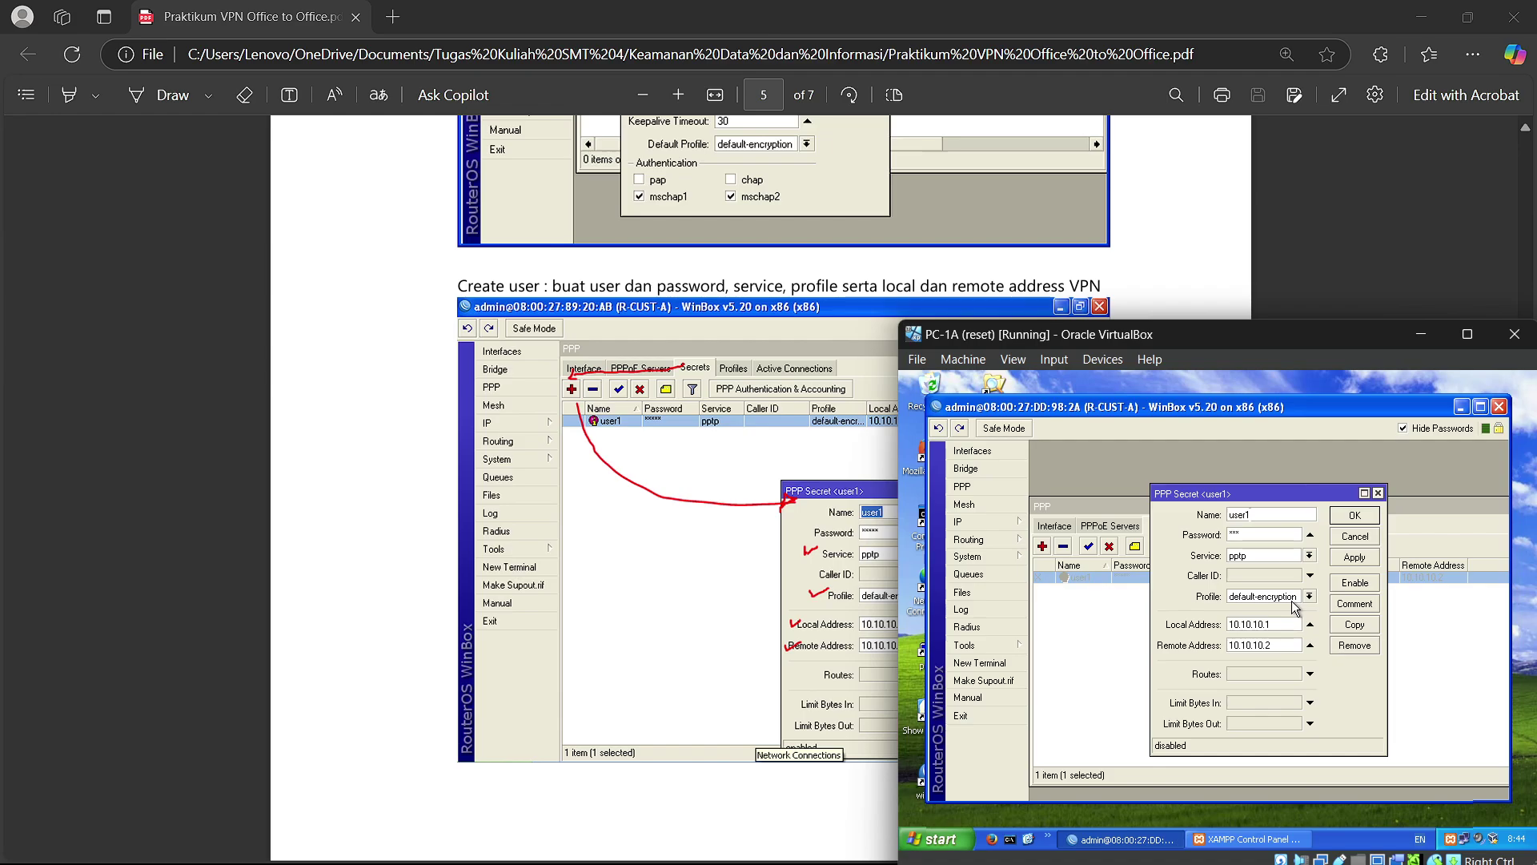
Step: Confirm the settings of PPP secret user1 on R-CUST-A and enable the secret
{"action": "left_click", "coordinate": [1281, 627]}
{"action": "left_click", "coordinate": [1337, 516]}
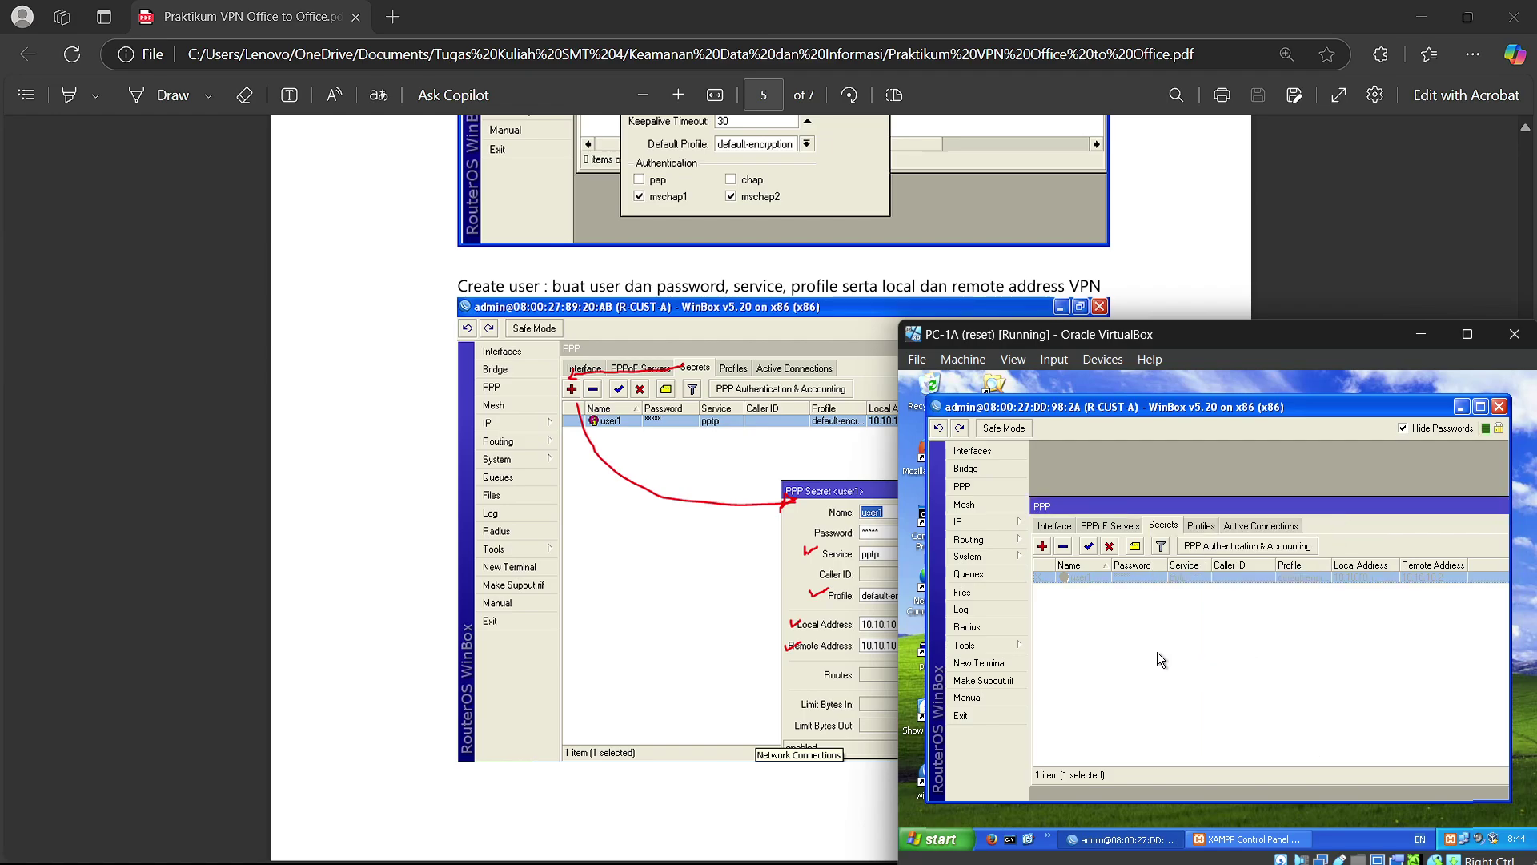
{"action": "left_click", "coordinate": [1088, 546]}
Step: Find the guide's section 9 on R-CUST-B's PPTP setup and open the PPP settings in PC-1B's WinBox
{"action": "scroll", "coordinate": [719, 454], "scroll_direction": "down", "scroll_amount": 1}
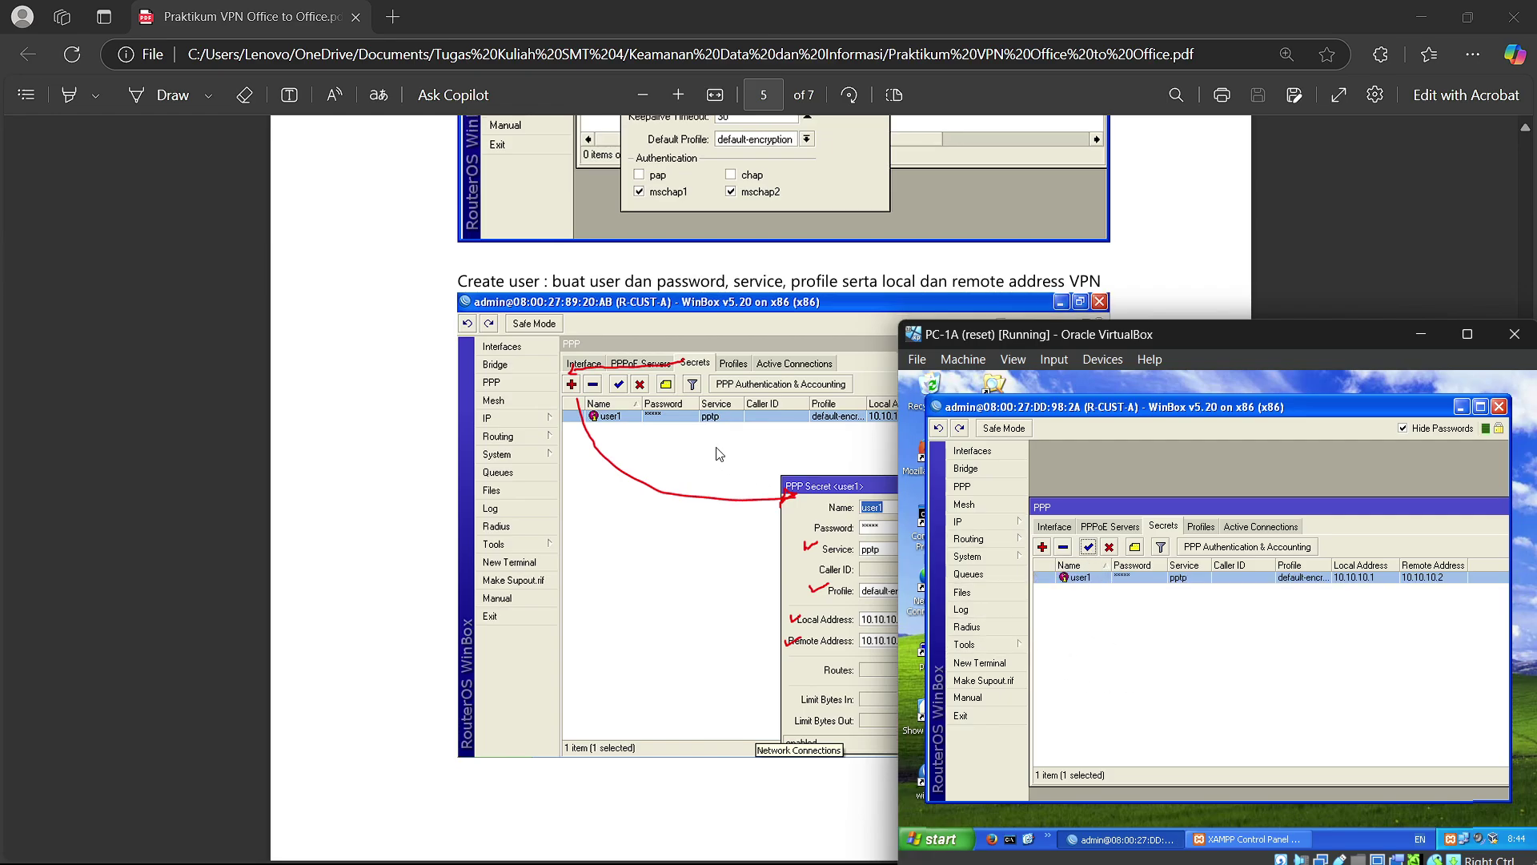
{"action": "scroll", "coordinate": [745, 390], "scroll_direction": "down", "scroll_amount": 10}
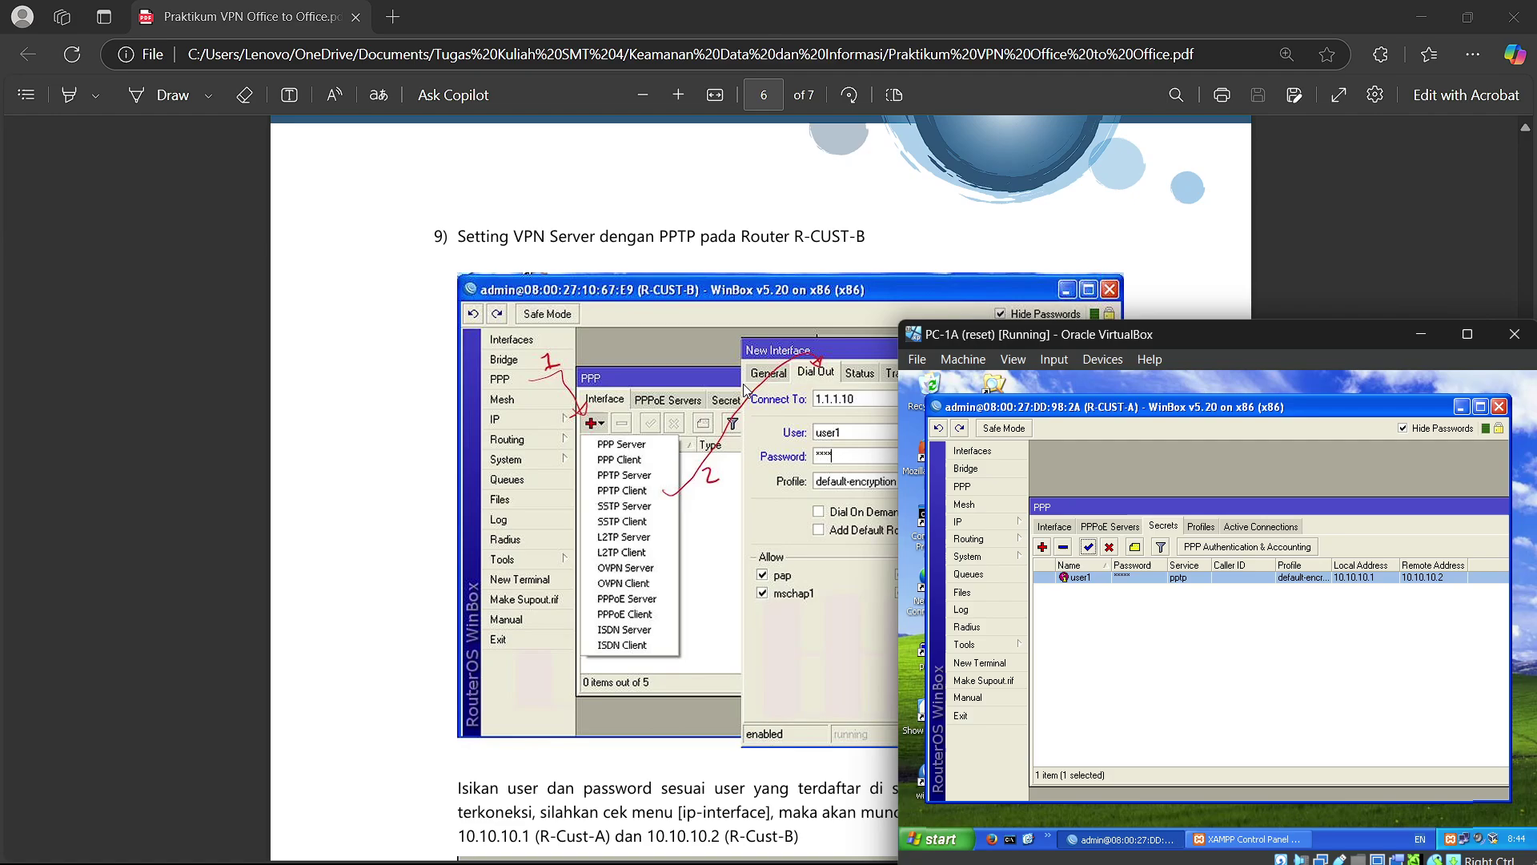
{"action": "left_click_drag", "start_coordinate": [1218, 332], "coordinate": [1108, 194]}
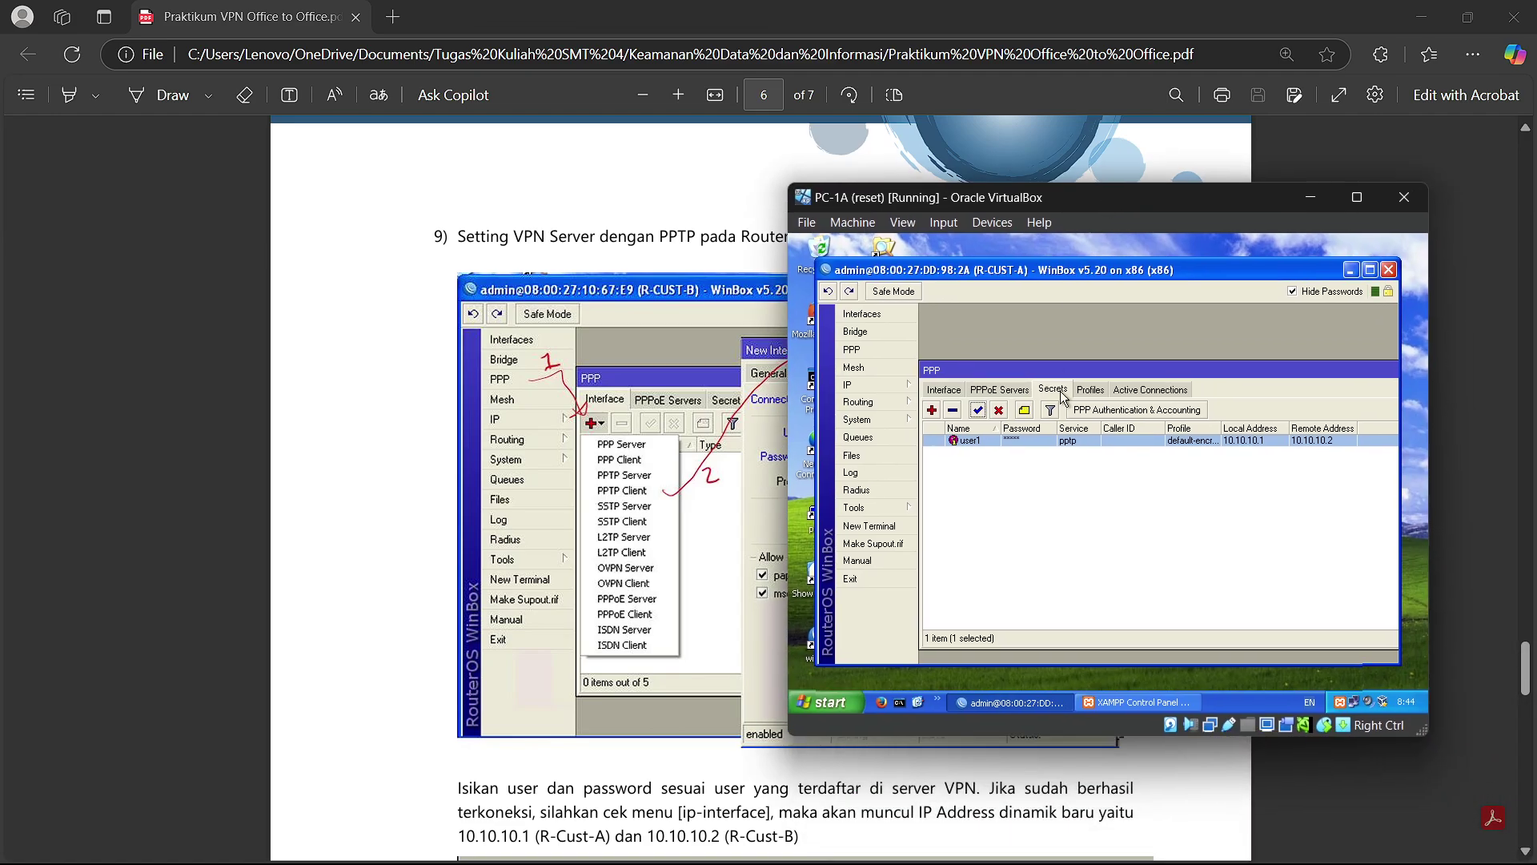
{"action": "left_click", "coordinate": [1306, 197]}
{"action": "mouse_move", "coordinate": [1001, 847]}
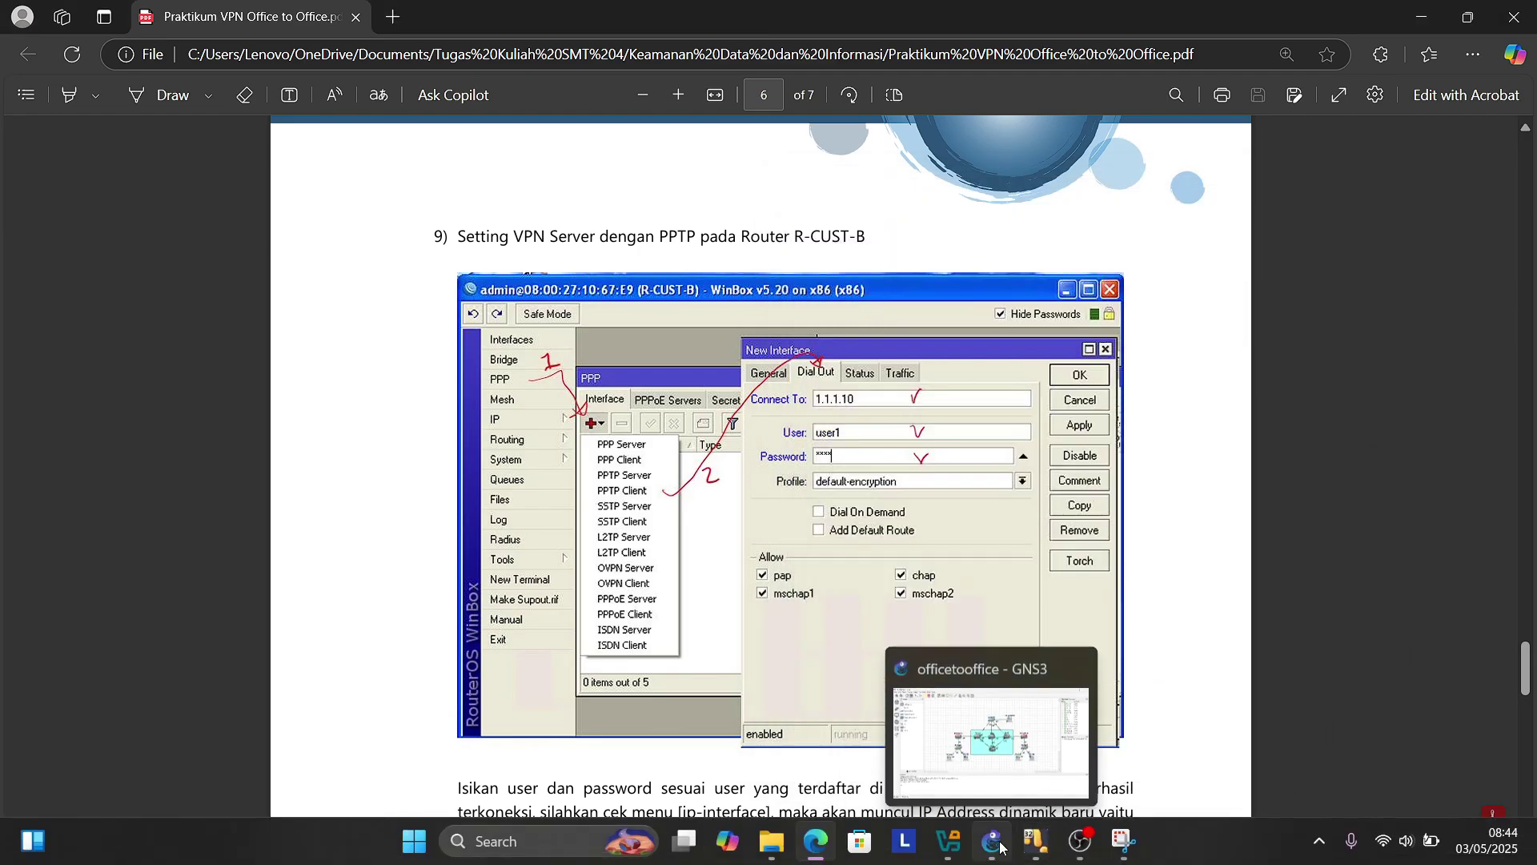
{"action": "mouse_move", "coordinate": [1047, 853]}
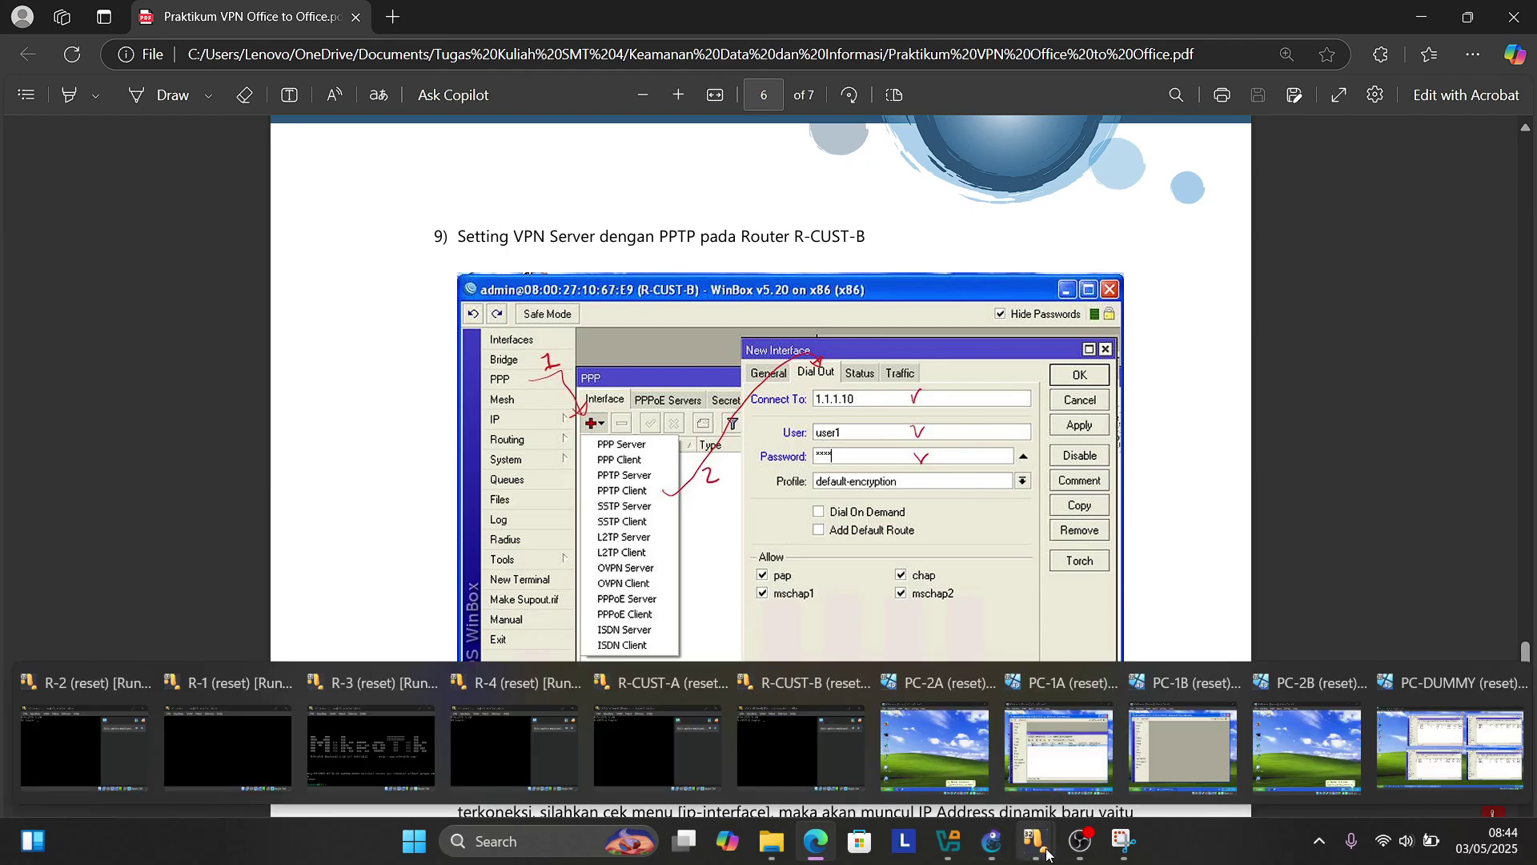
{"action": "left_click", "coordinate": [1192, 732]}
{"action": "left_click", "coordinate": [937, 312]}
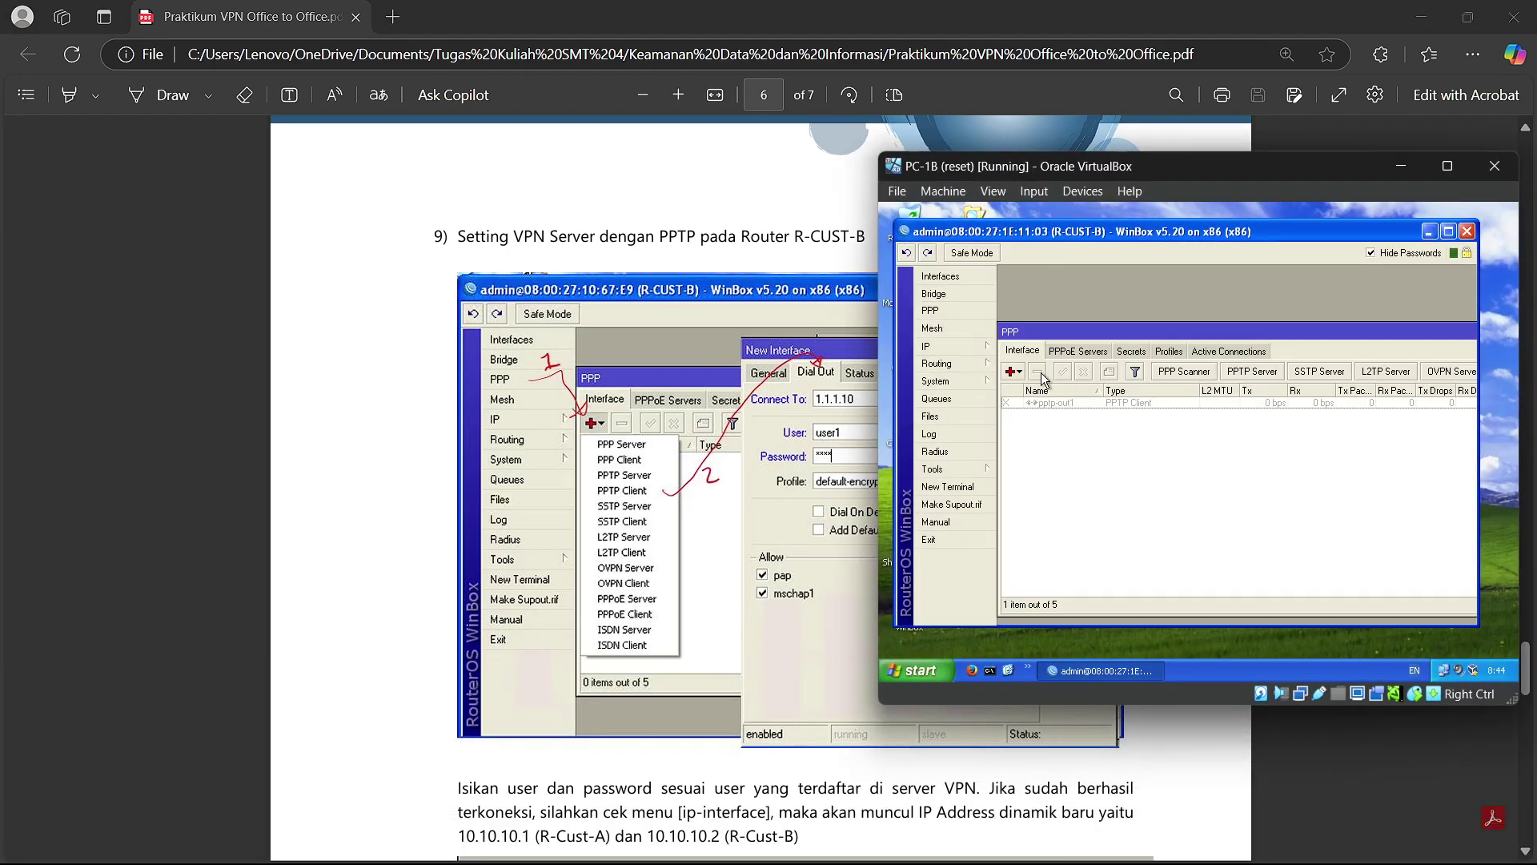
{"action": "left_click", "coordinate": [1015, 371]}
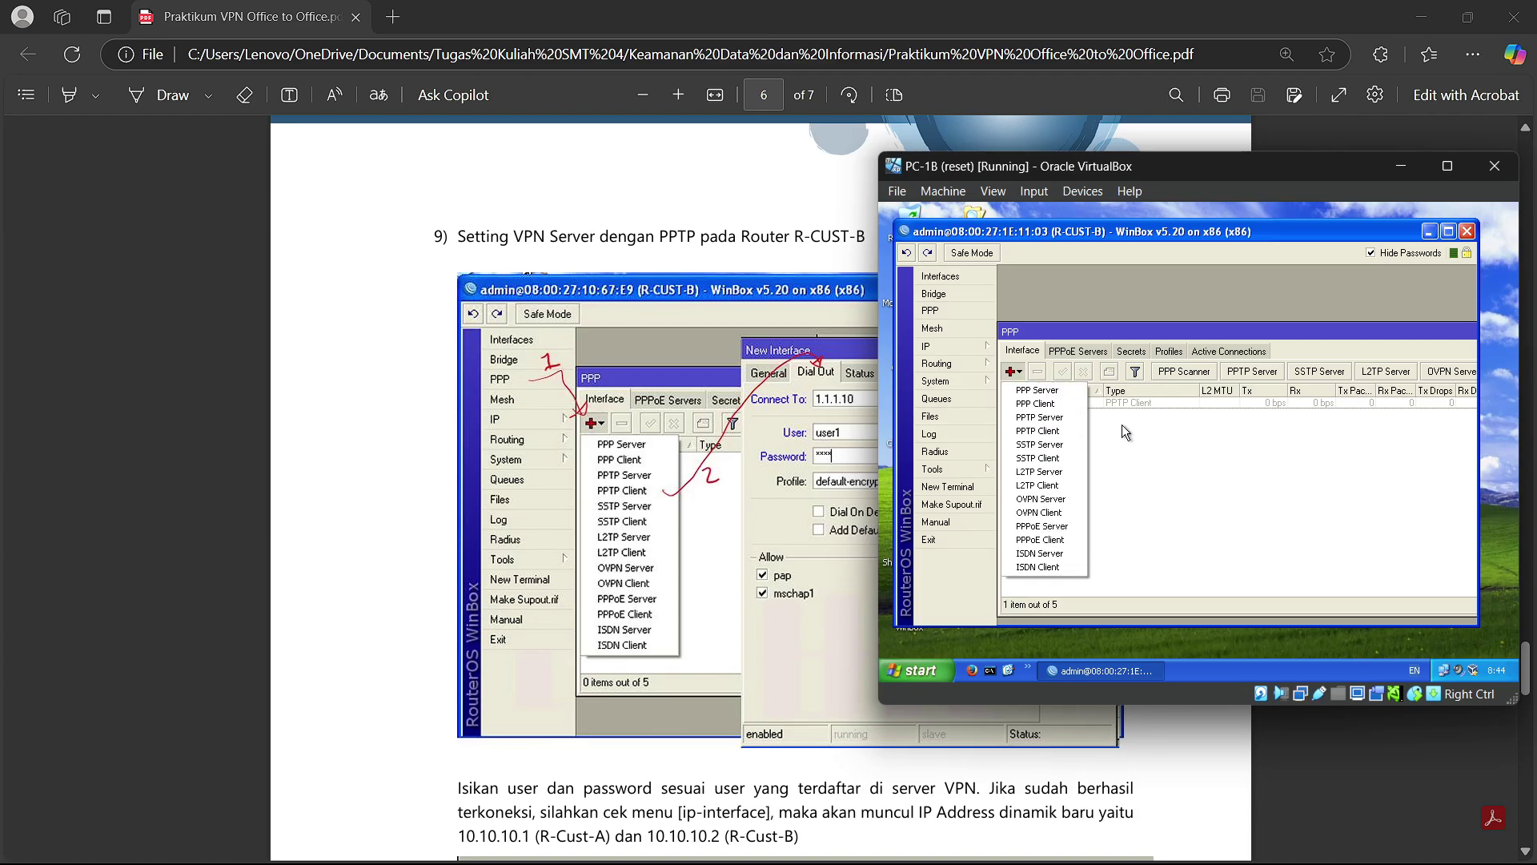
{"action": "left_click", "coordinate": [1037, 430]}
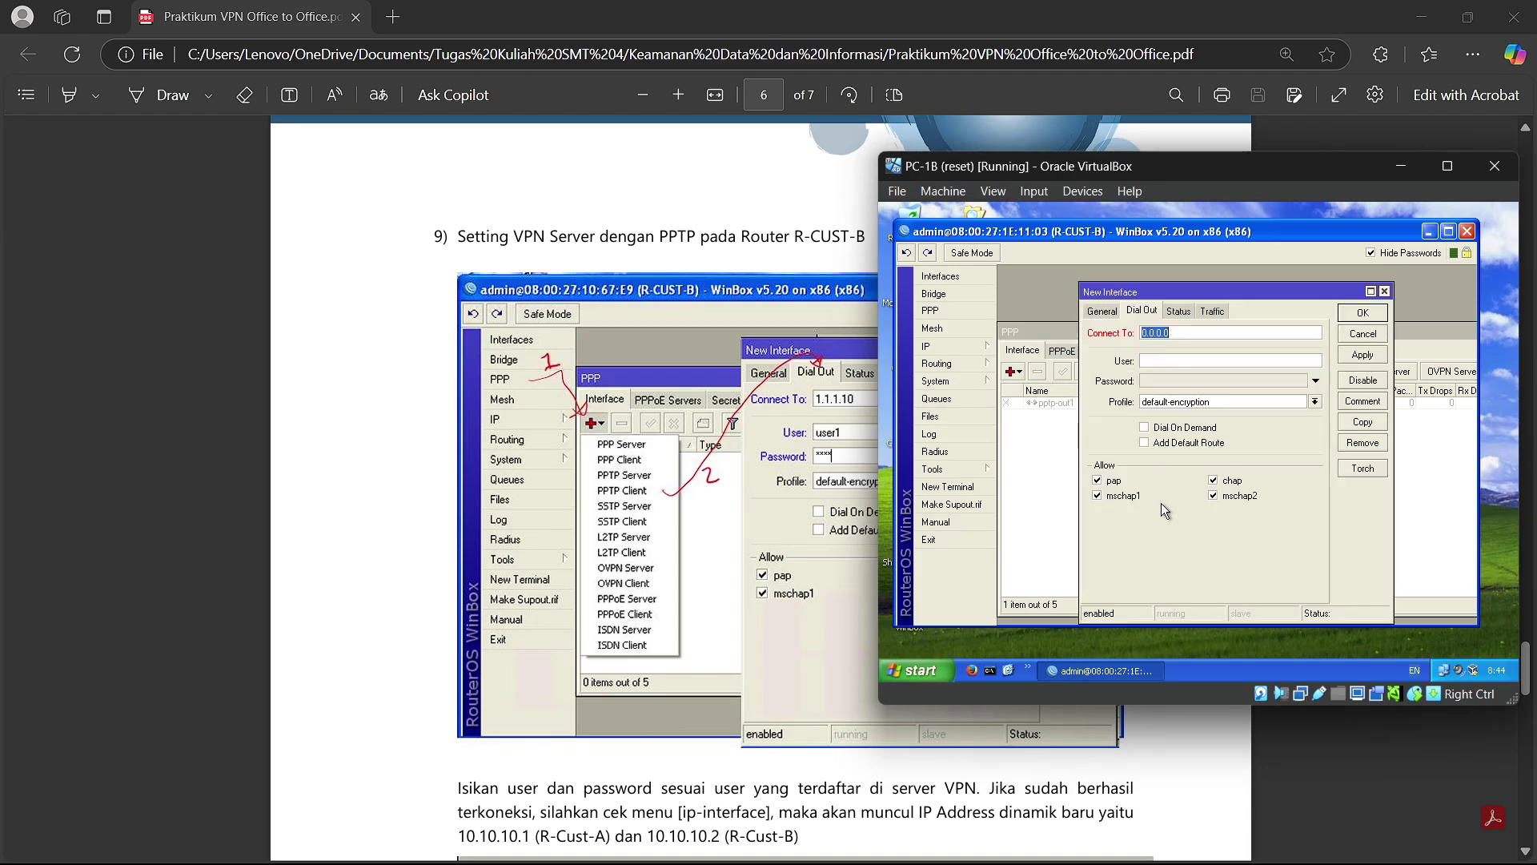
{"action": "left_click", "coordinate": [1359, 344]}
Step: Review the general and dial-out settings of PPTP client pptp-out1 on R-CUST-B and enable the interface
{"action": "double_click", "coordinate": [1170, 403]}
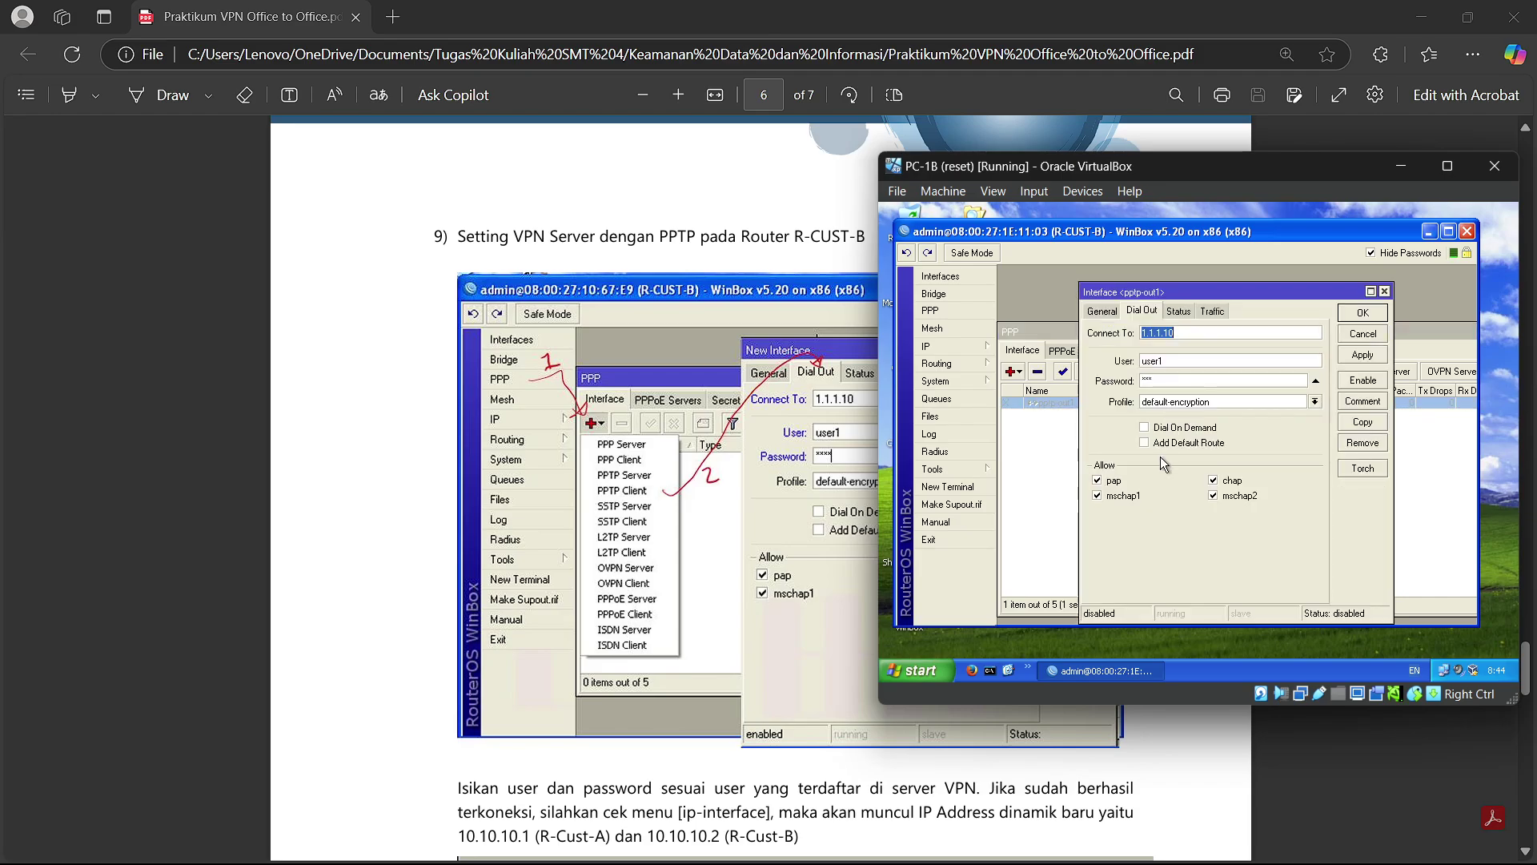
{"action": "left_click", "coordinate": [1109, 312]}
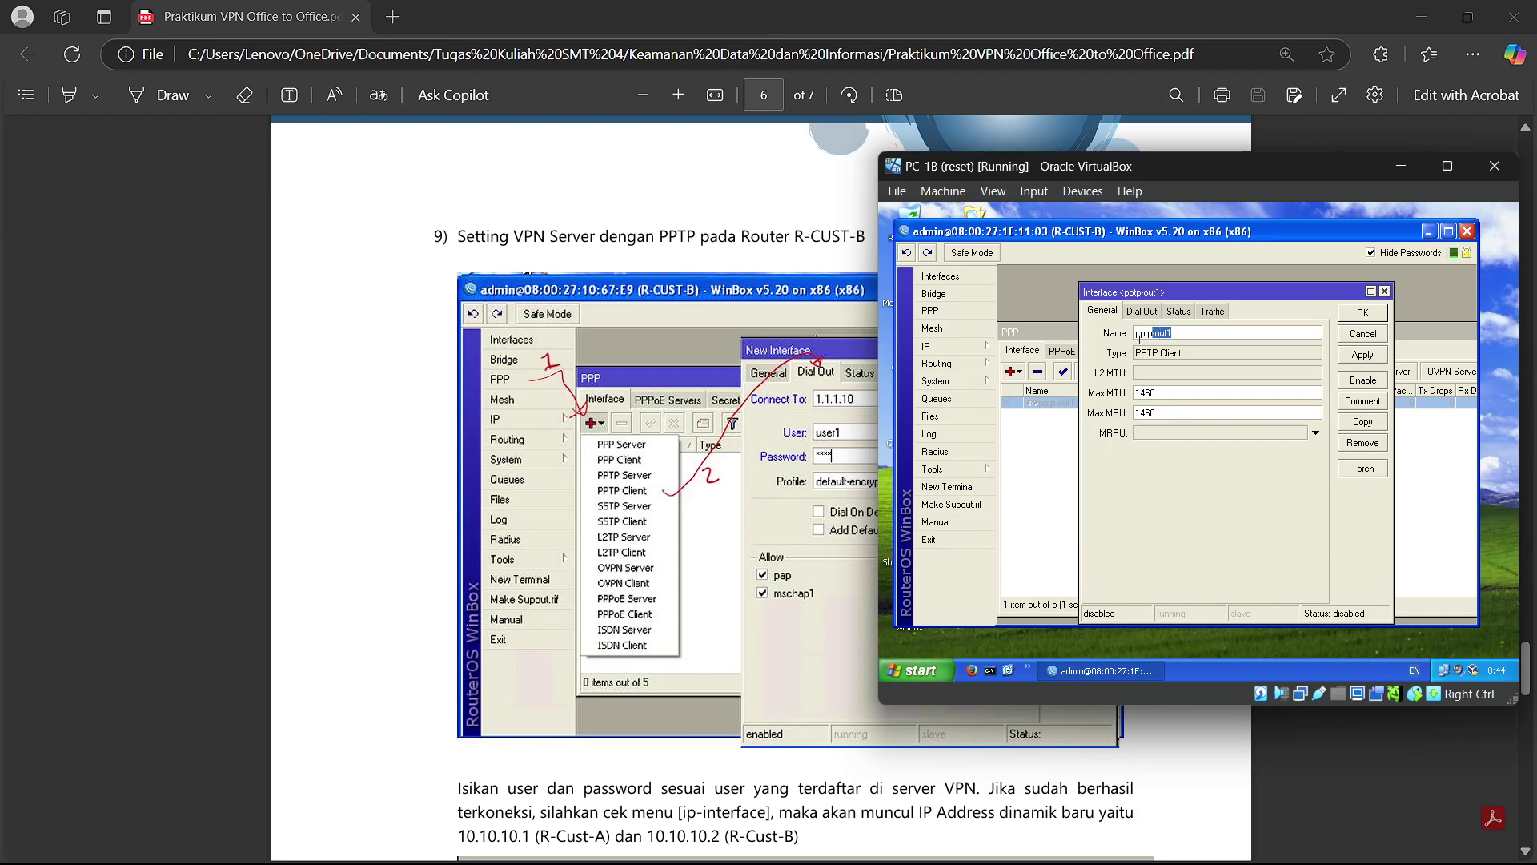
{"action": "left_click", "coordinate": [1139, 312]}
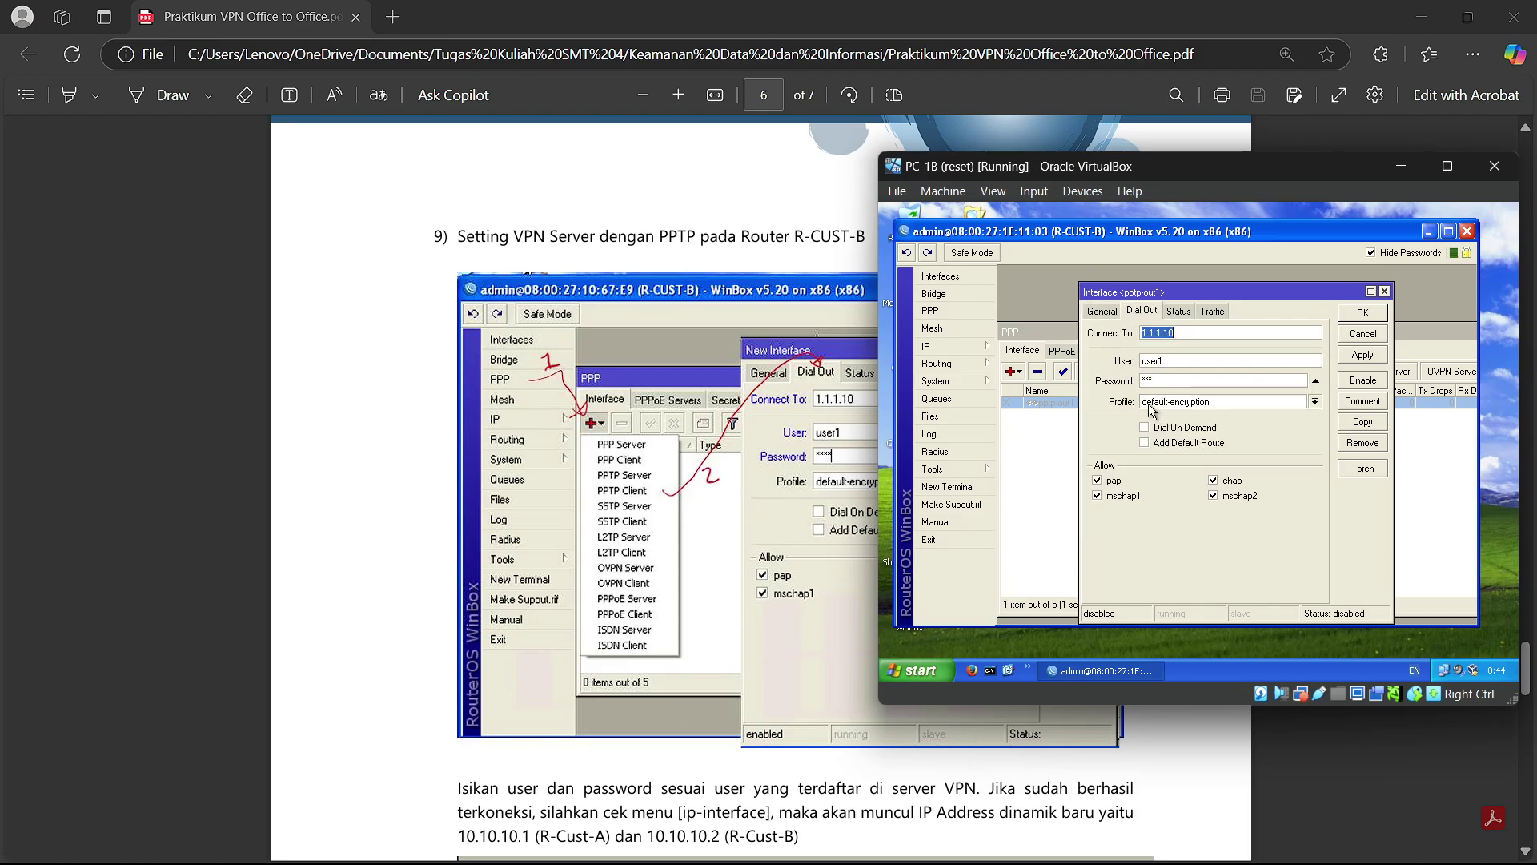
{"action": "left_click", "coordinate": [1182, 336]}
{"action": "double_click", "coordinate": [1172, 360]}
{"action": "left_click", "coordinate": [1366, 333]}
{"action": "left_click", "coordinate": [1062, 371]}
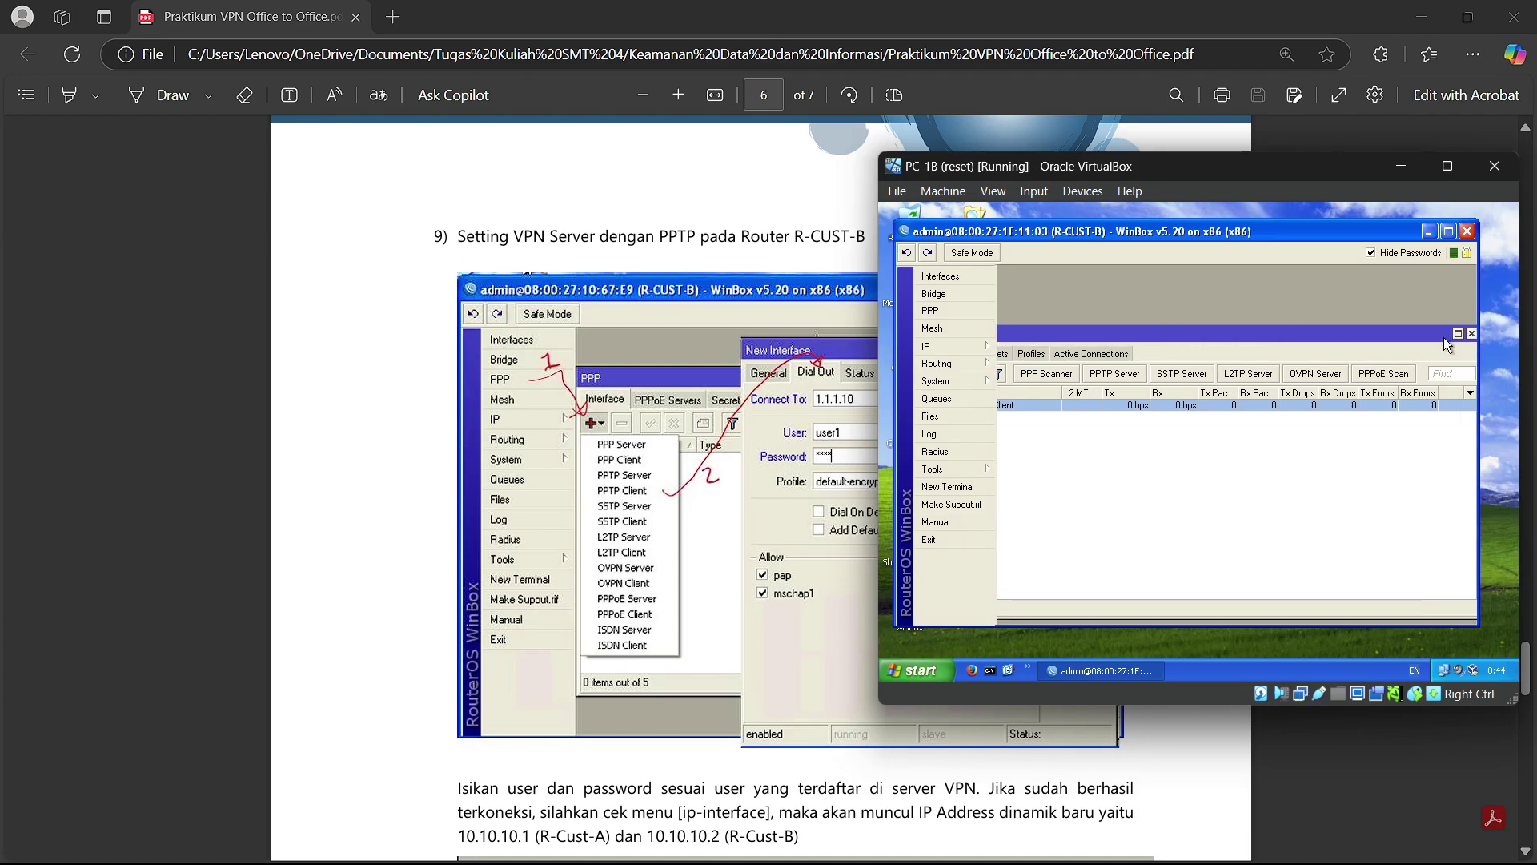
{"action": "left_click", "coordinate": [1472, 333]}
{"action": "left_click", "coordinate": [1429, 232]}
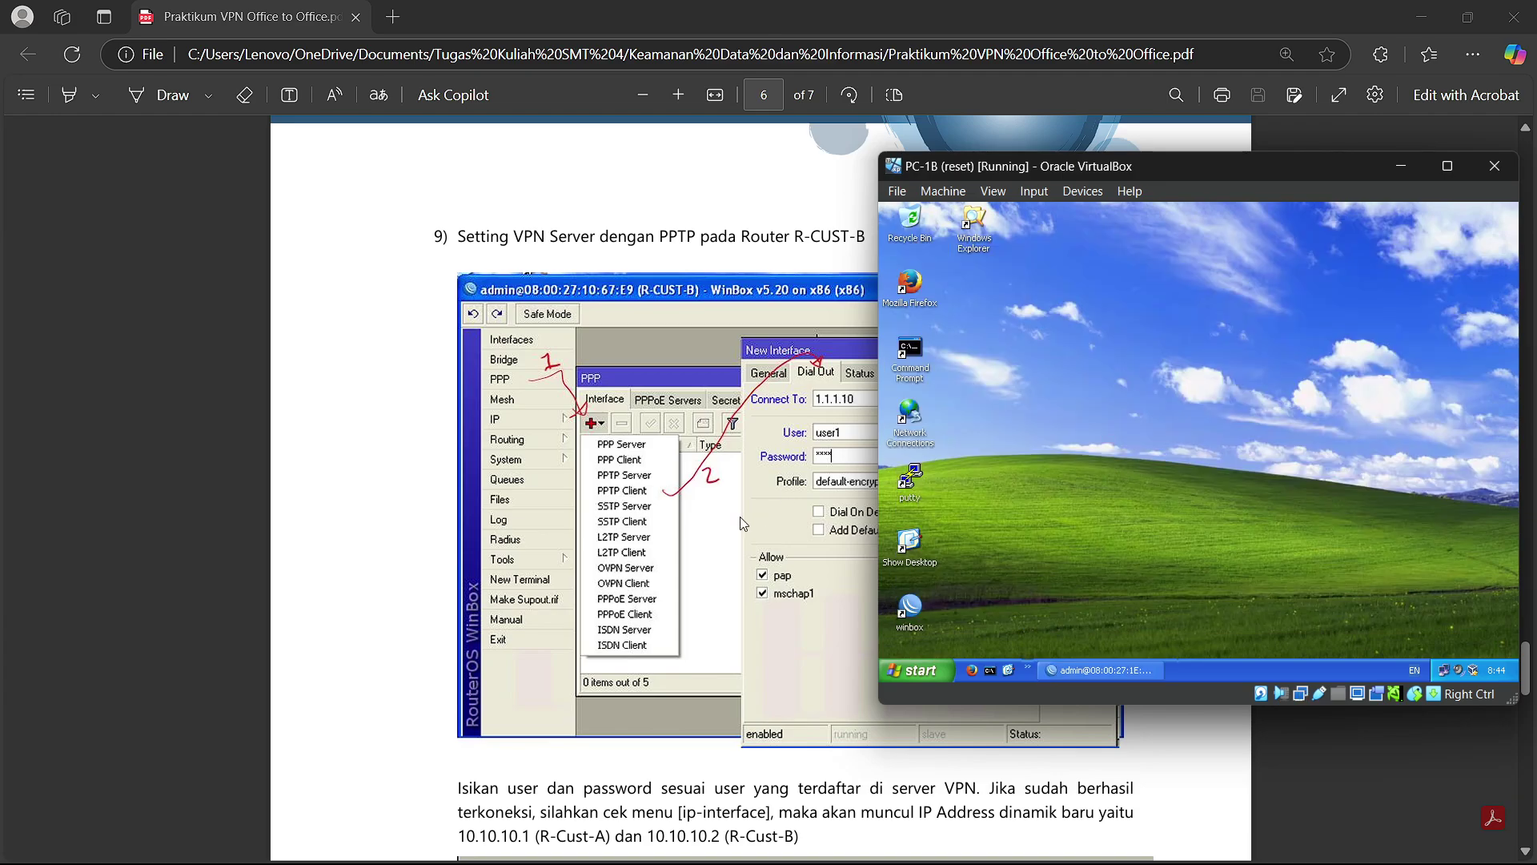
Step: Read the guide's expected PPTP connection result and place the PC-1A and PC-1B windows side by side
{"action": "left_click", "coordinate": [740, 517]}
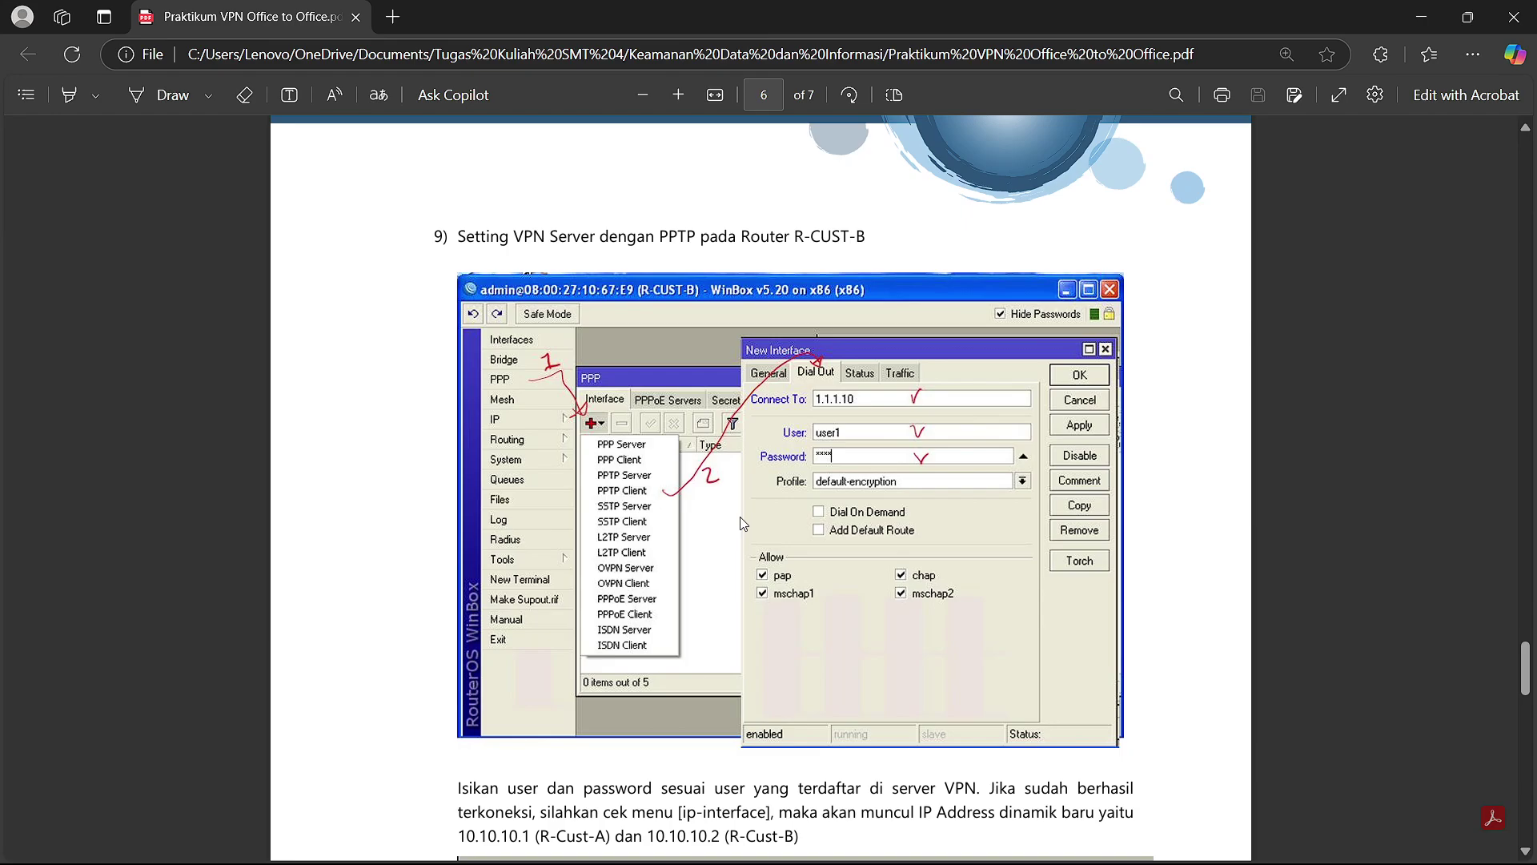
{"action": "scroll", "coordinate": [742, 523], "scroll_direction": "down", "scroll_amount": 10}
{"action": "scroll", "coordinate": [742, 522], "scroll_direction": "up", "scroll_amount": 5}
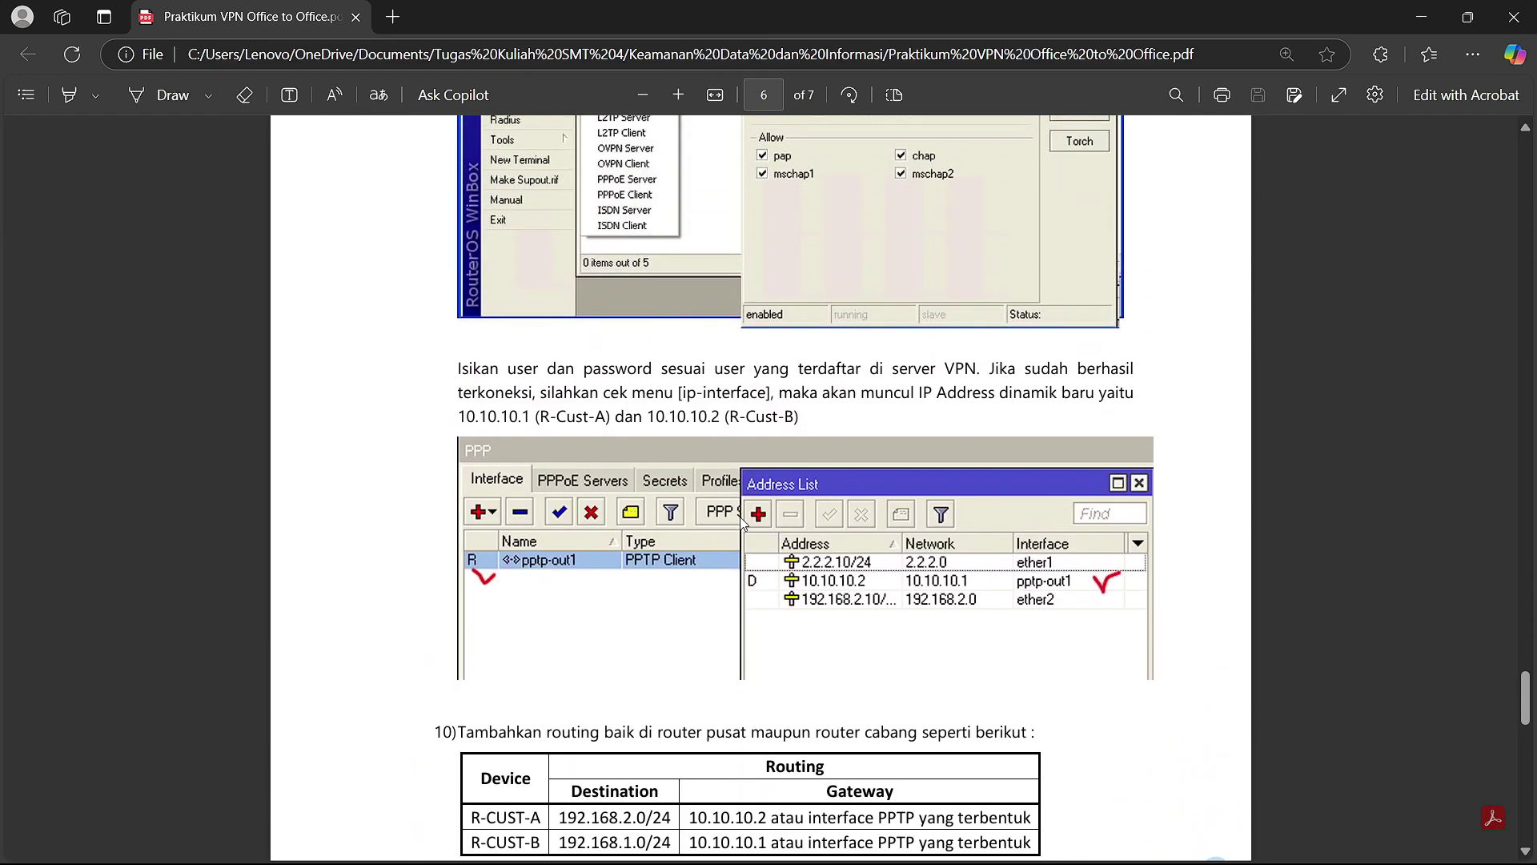
{"action": "mouse_move", "coordinate": [1032, 849]}
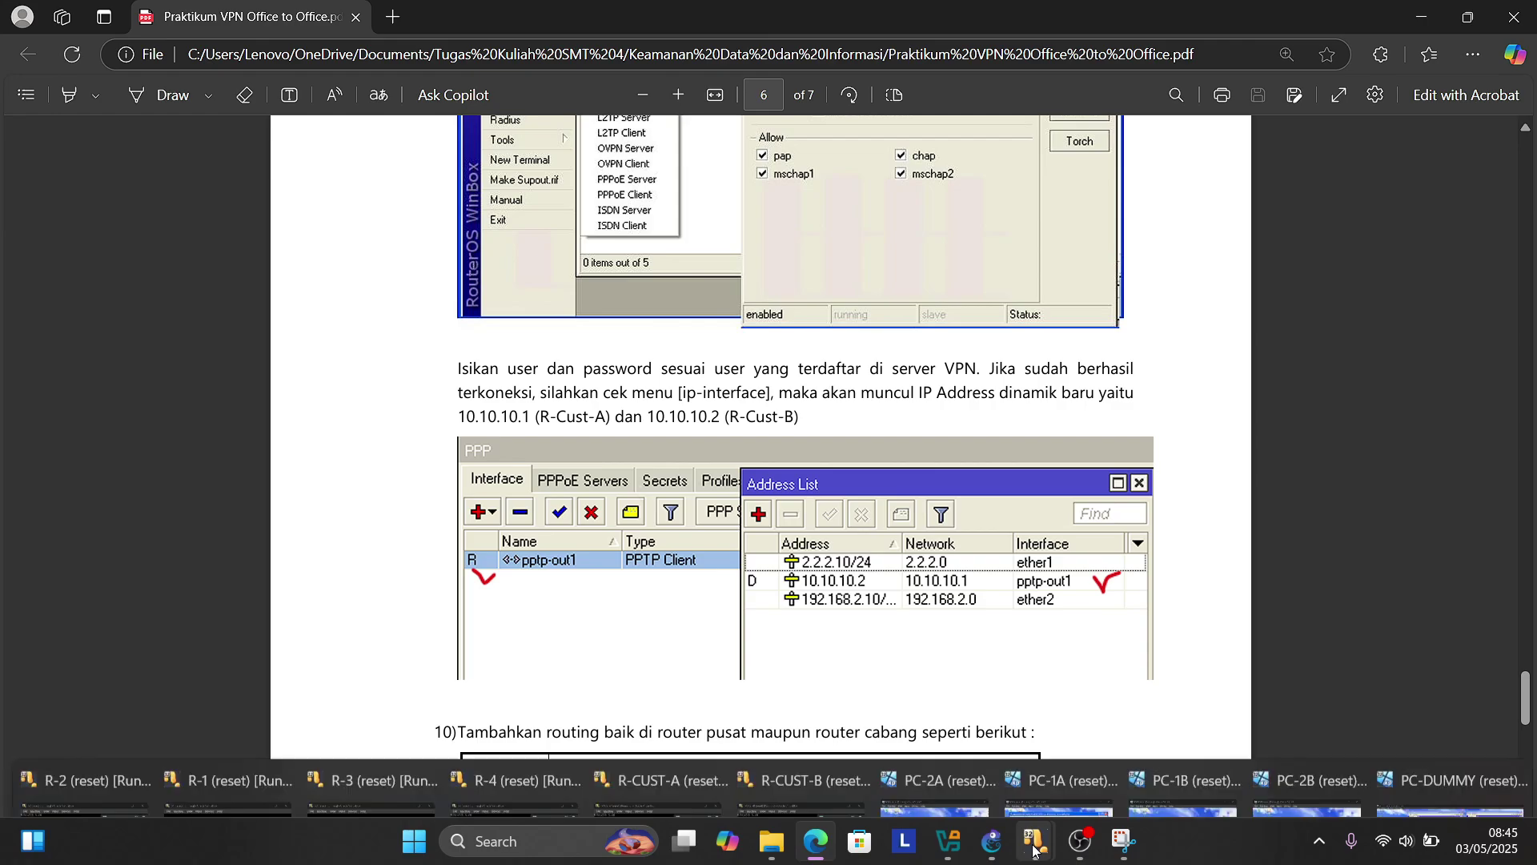
{"action": "left_click", "coordinate": [1058, 749]}
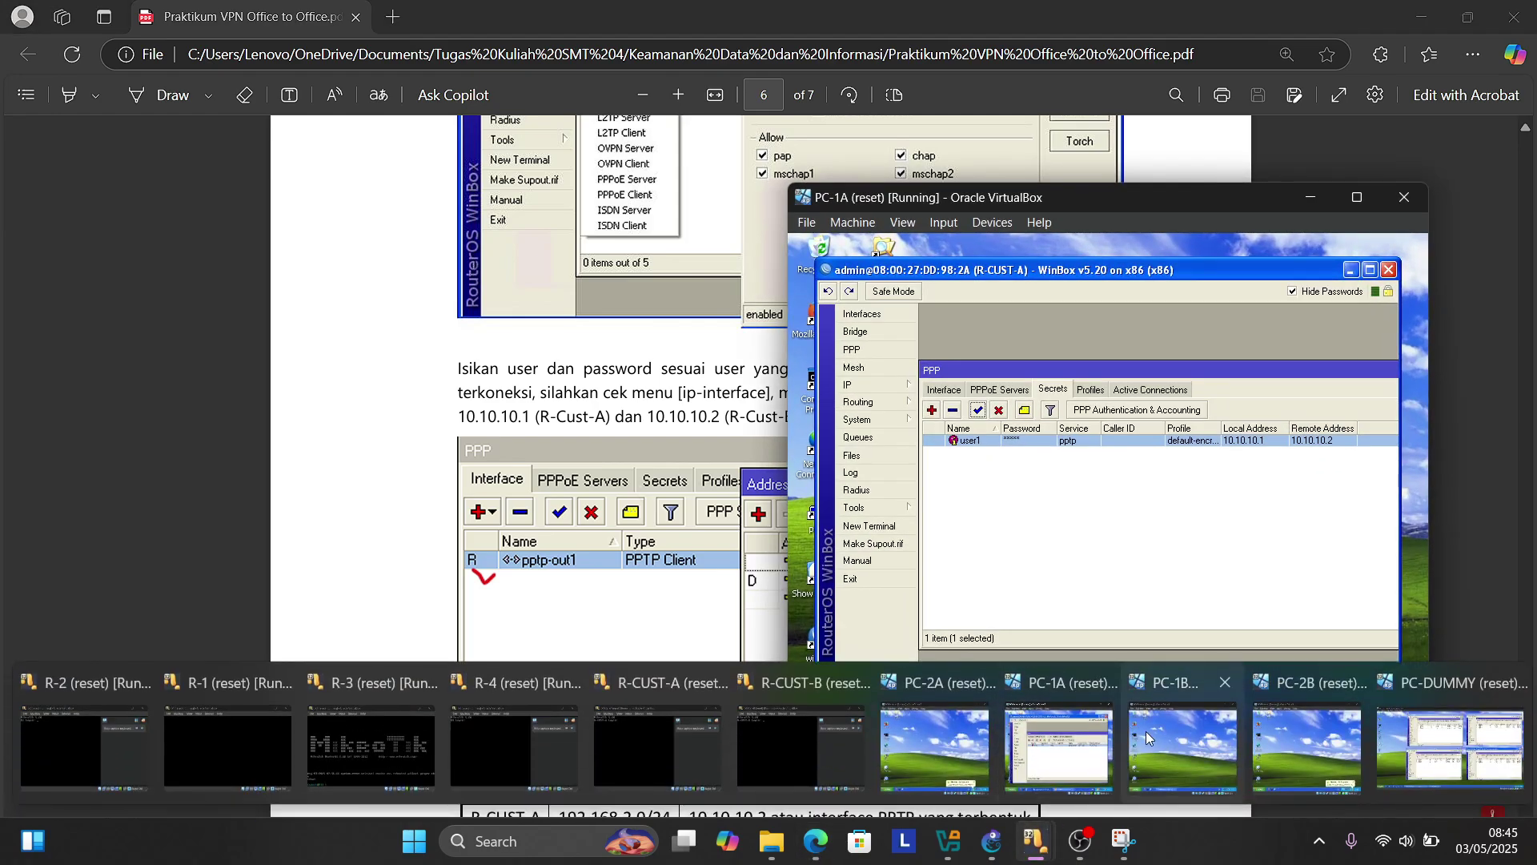
{"action": "left_click", "coordinate": [1146, 732]}
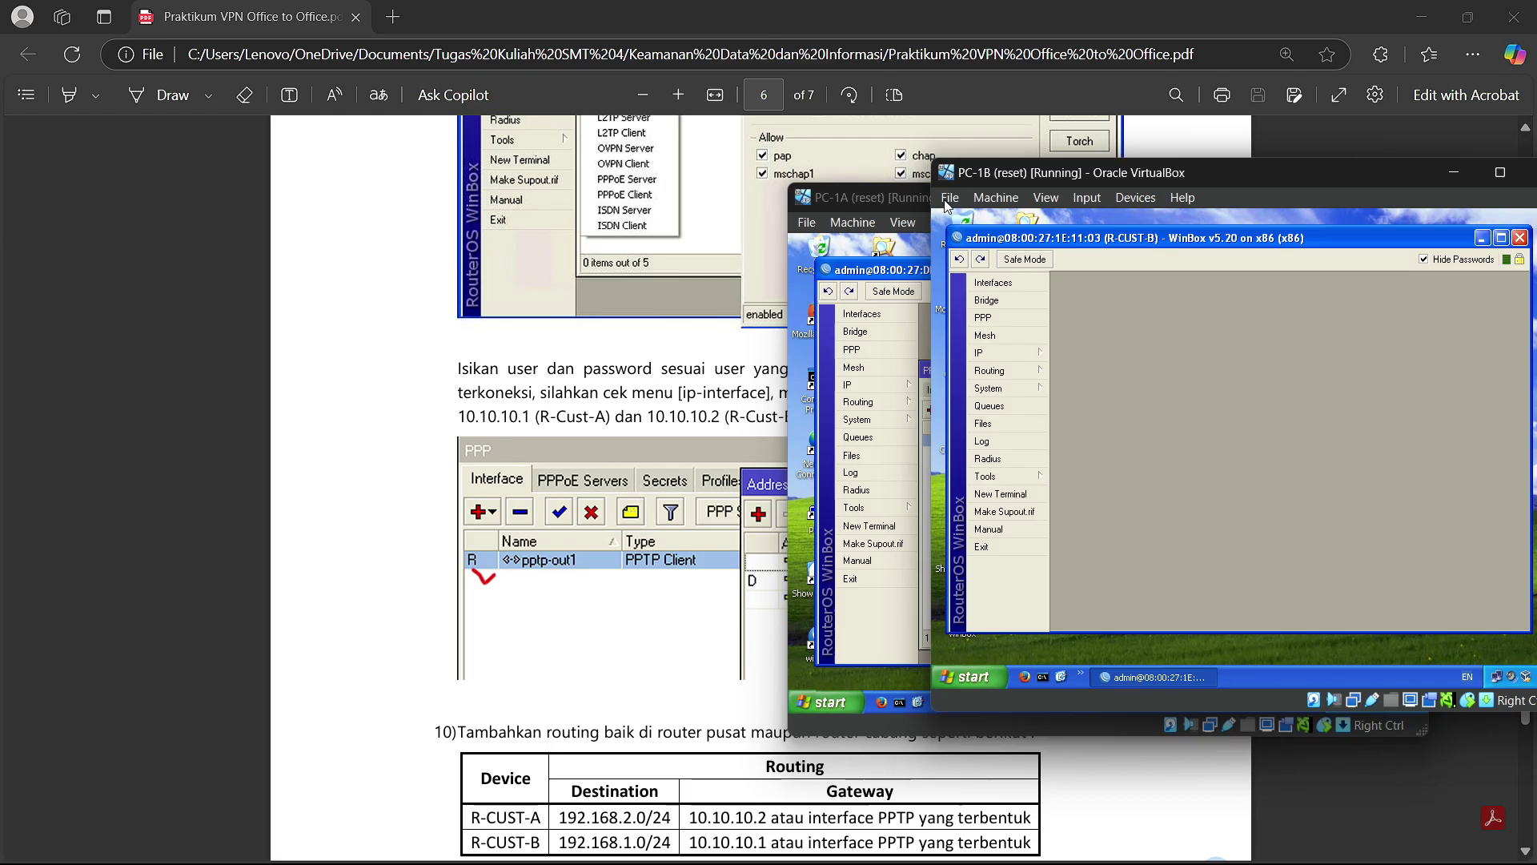
{"action": "left_click_drag", "start_coordinate": [899, 200], "coordinate": [325, 162]}
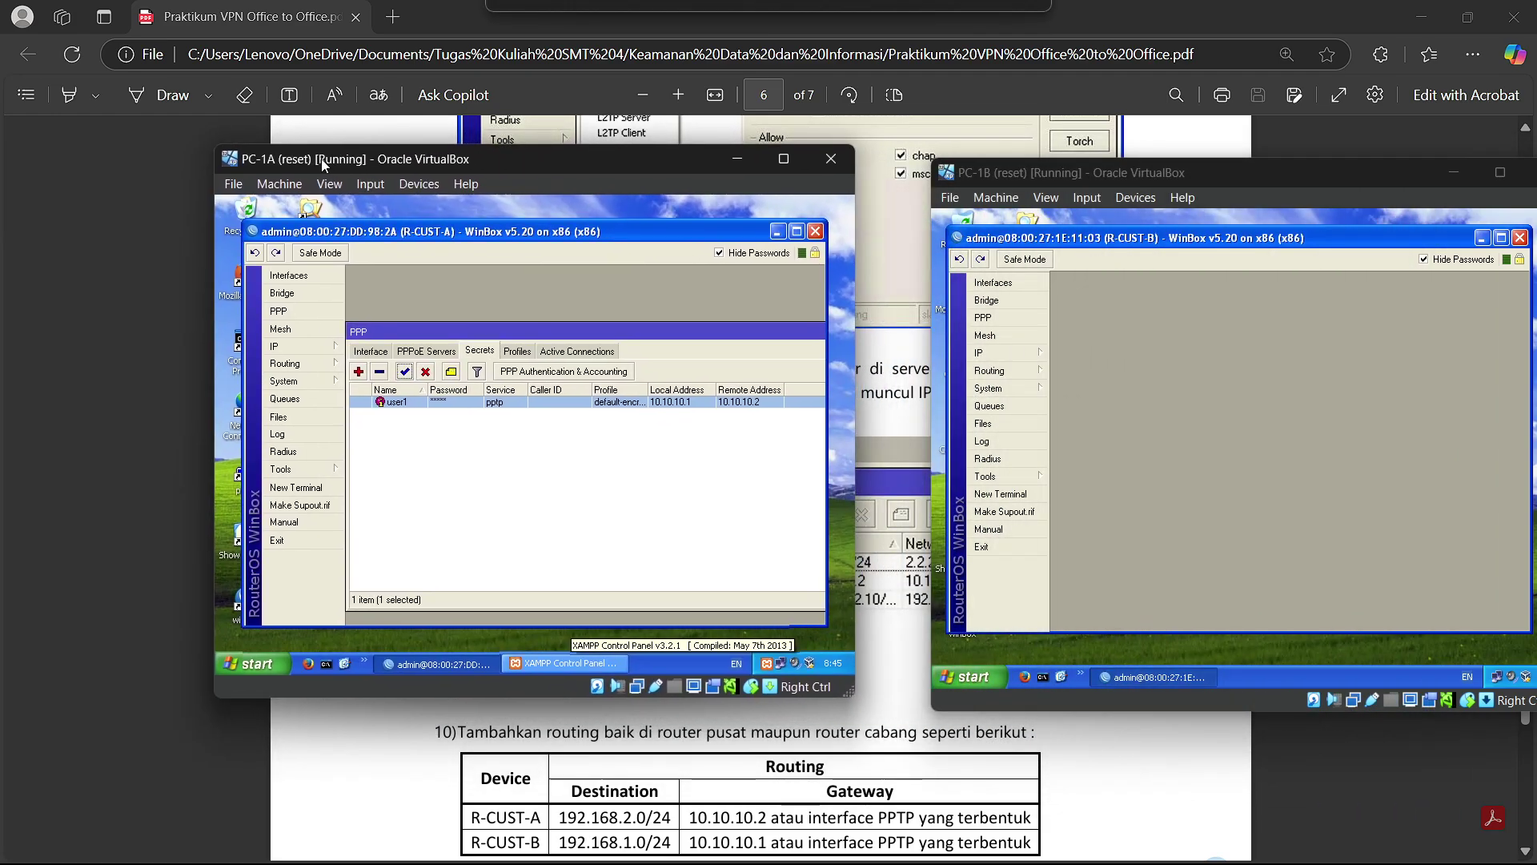
Step: Reopen the PPP interface list on R-CUST-B and check the running flag of pptp-out1
{"action": "left_click", "coordinate": [988, 320]}
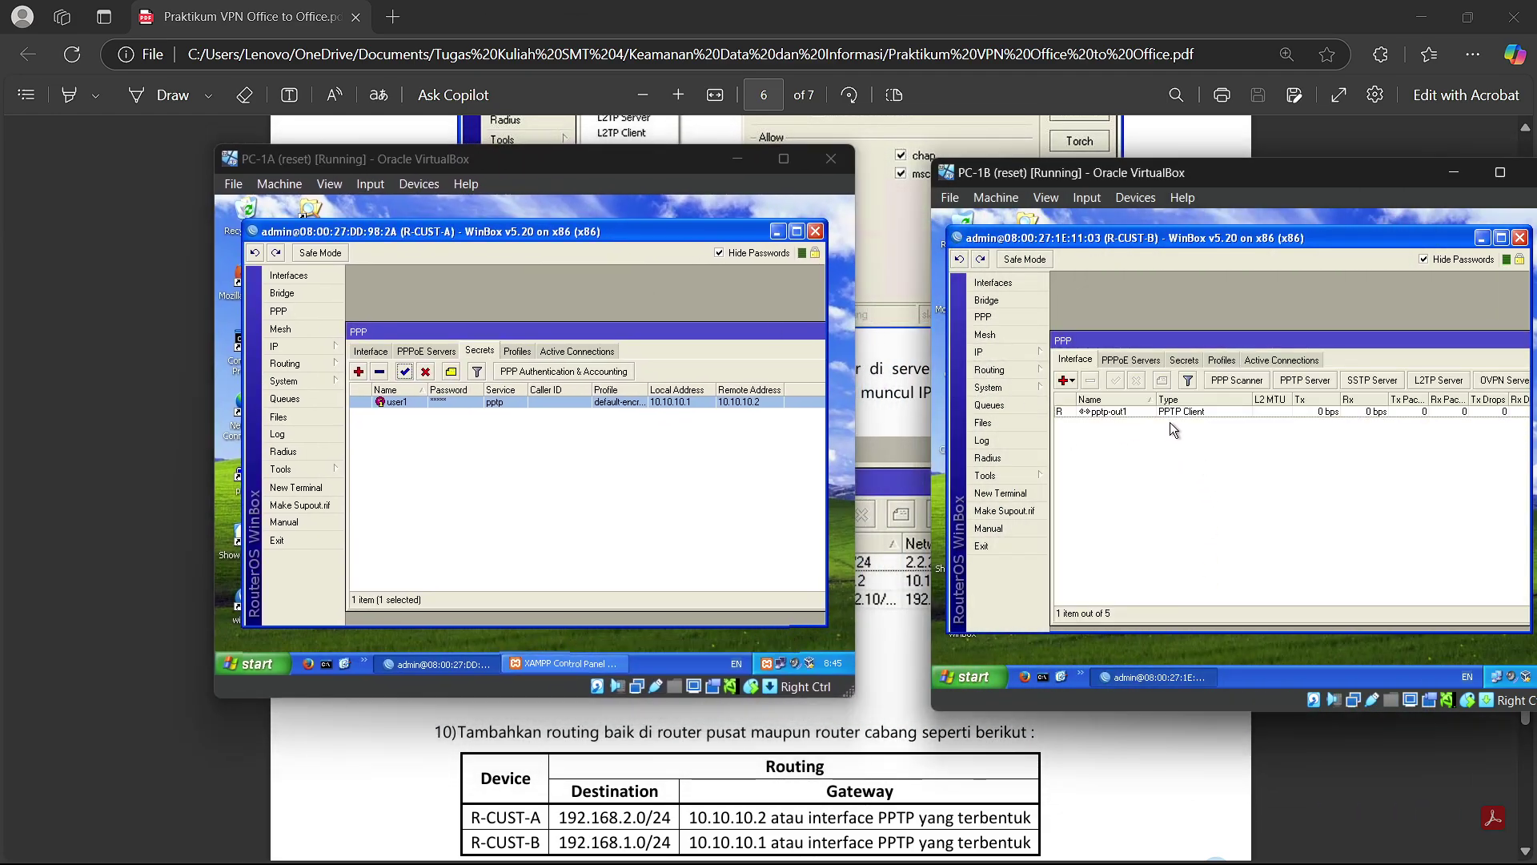
{"action": "left_click_drag", "start_coordinate": [1215, 175], "coordinate": [1169, 165]}
{"action": "left_click", "coordinate": [1025, 372]}
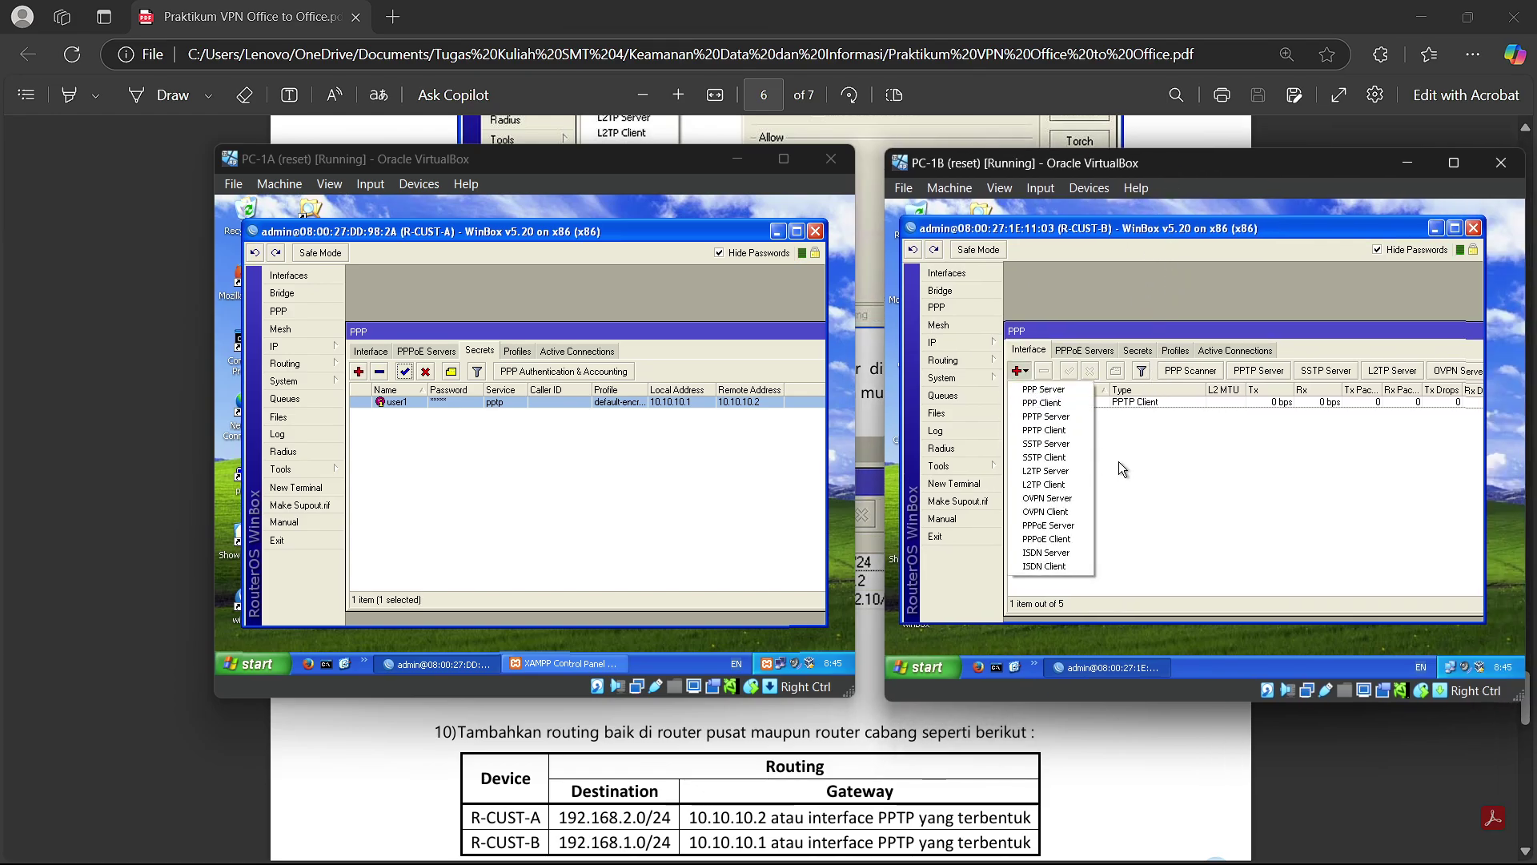
{"action": "left_click", "coordinate": [1135, 473]}
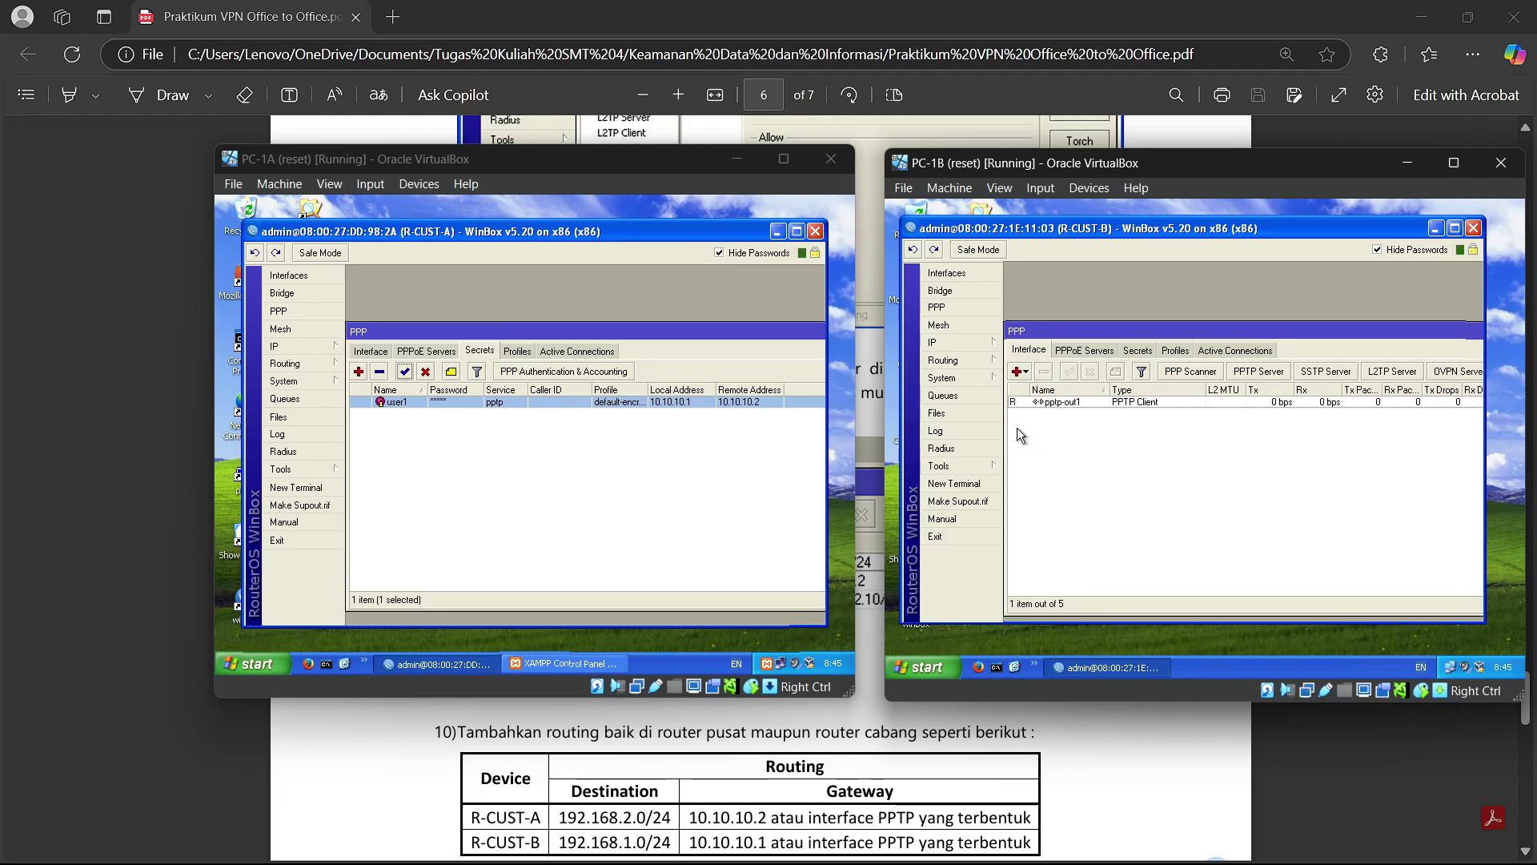
{"action": "left_click", "coordinate": [1015, 405]}
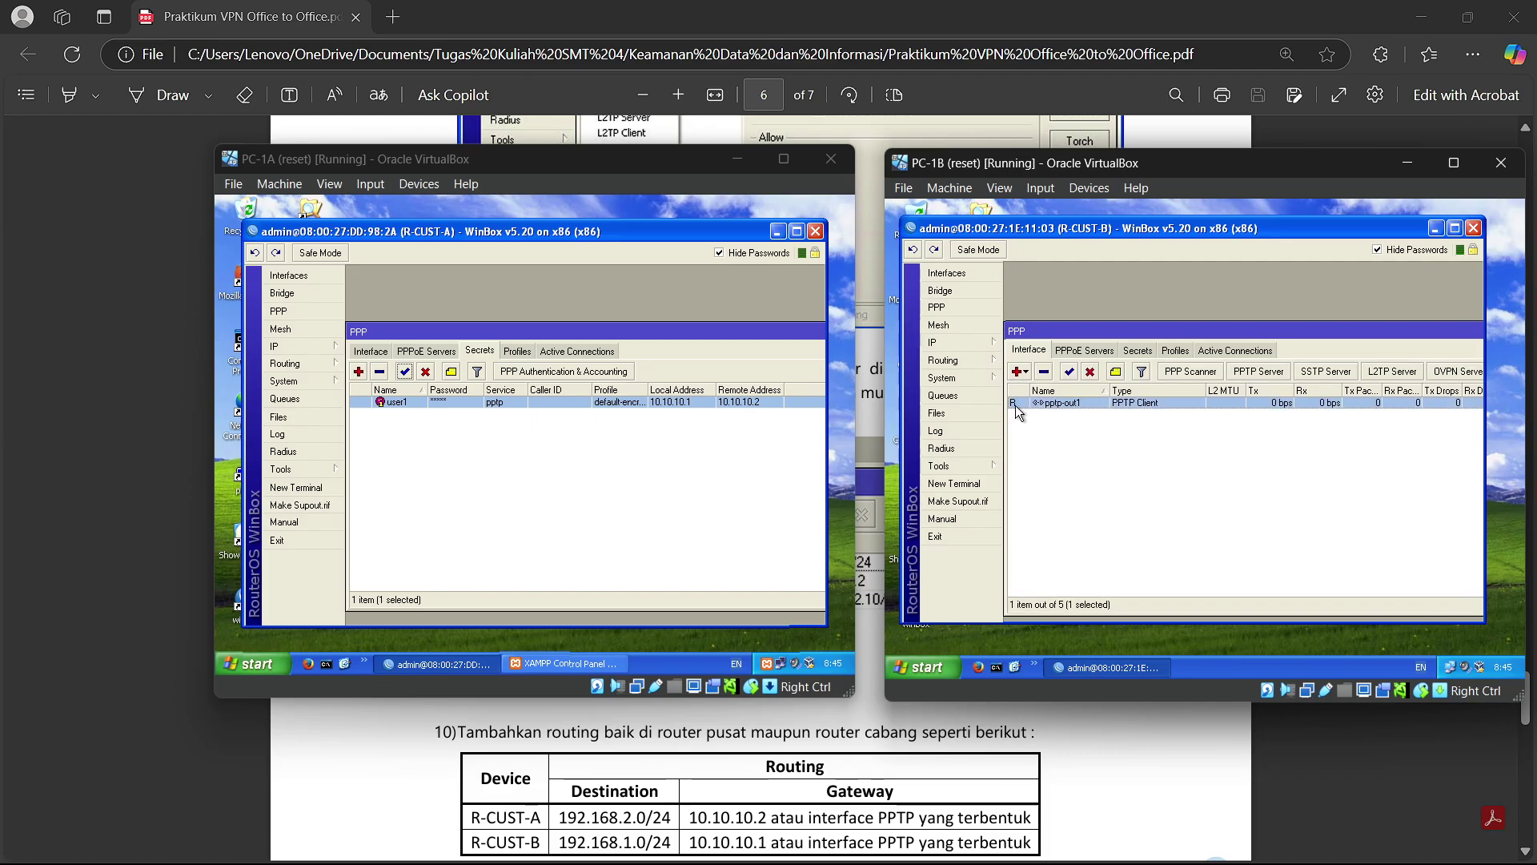
{"action": "left_click", "coordinate": [1020, 423]}
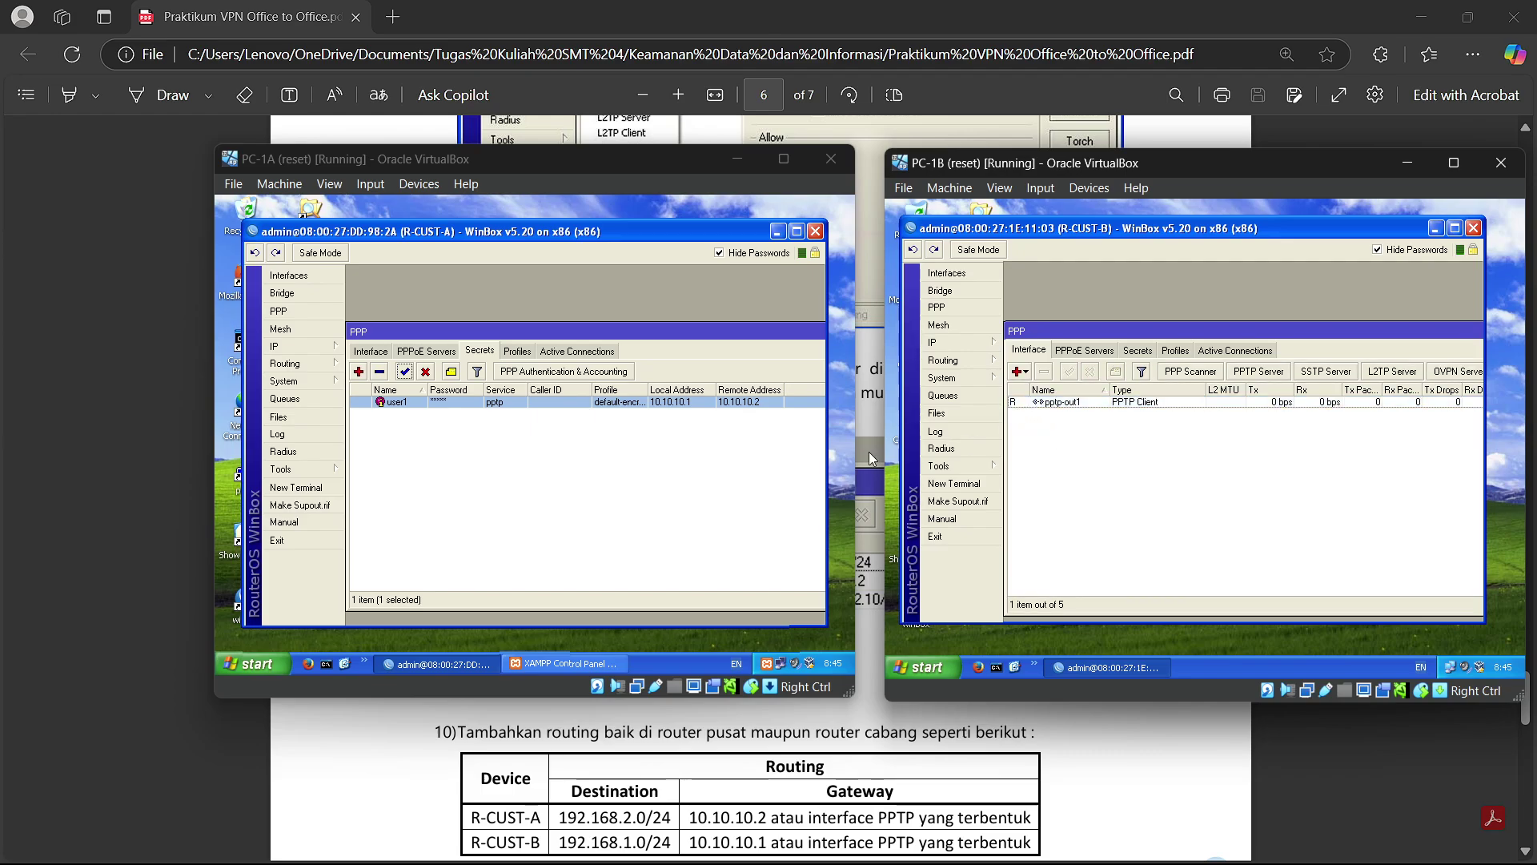
Step: Compare the IP address lists of R-CUST-A and R-CUST-B for the dynamic PPTP addresses
{"action": "left_click", "coordinate": [324, 344]}
{"action": "left_click", "coordinate": [385, 305]}
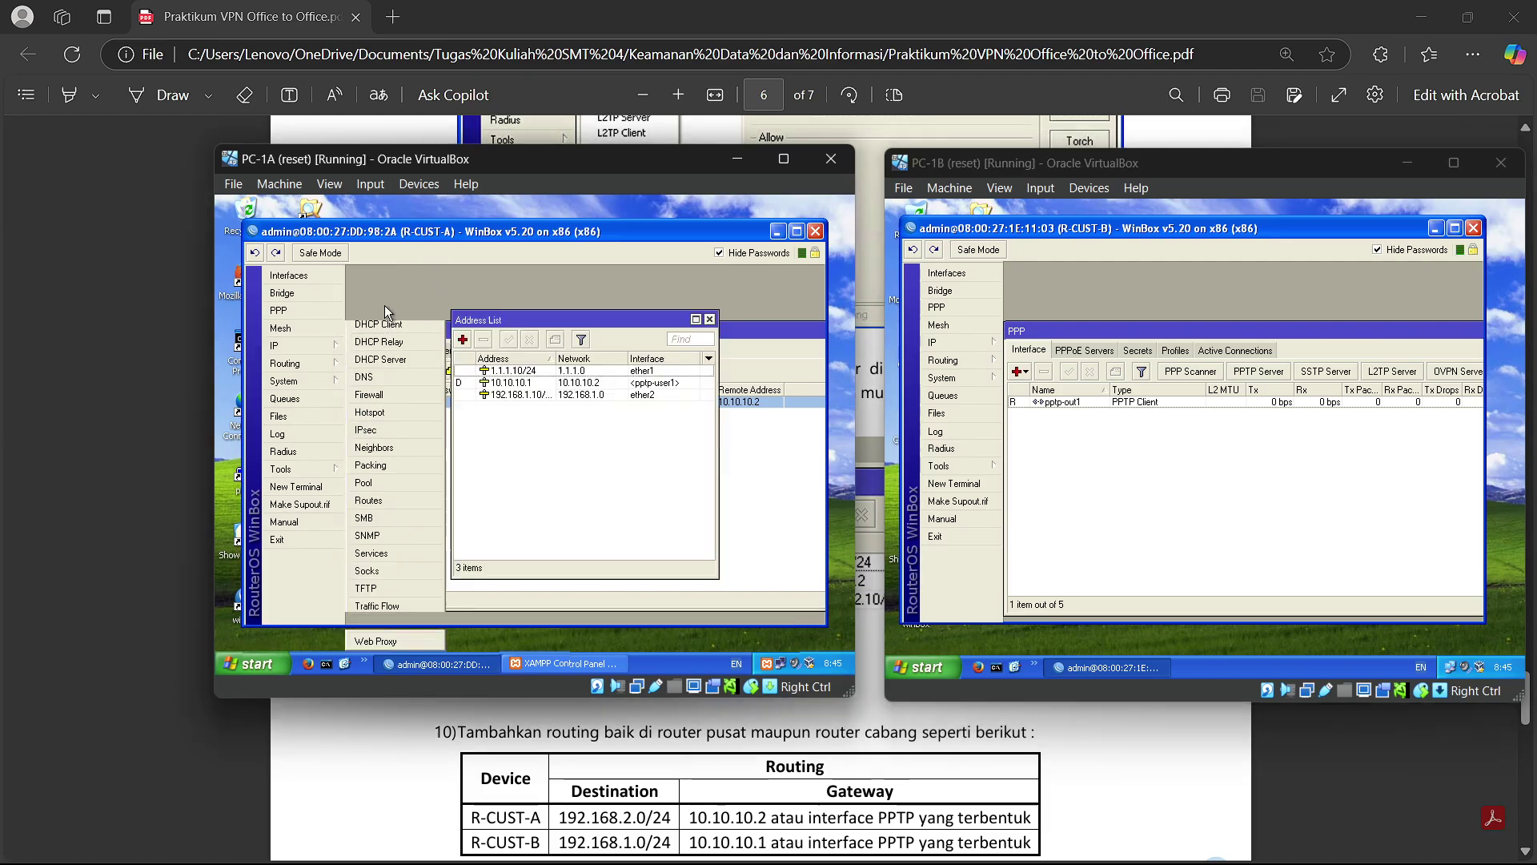
{"action": "left_click", "coordinate": [526, 383]}
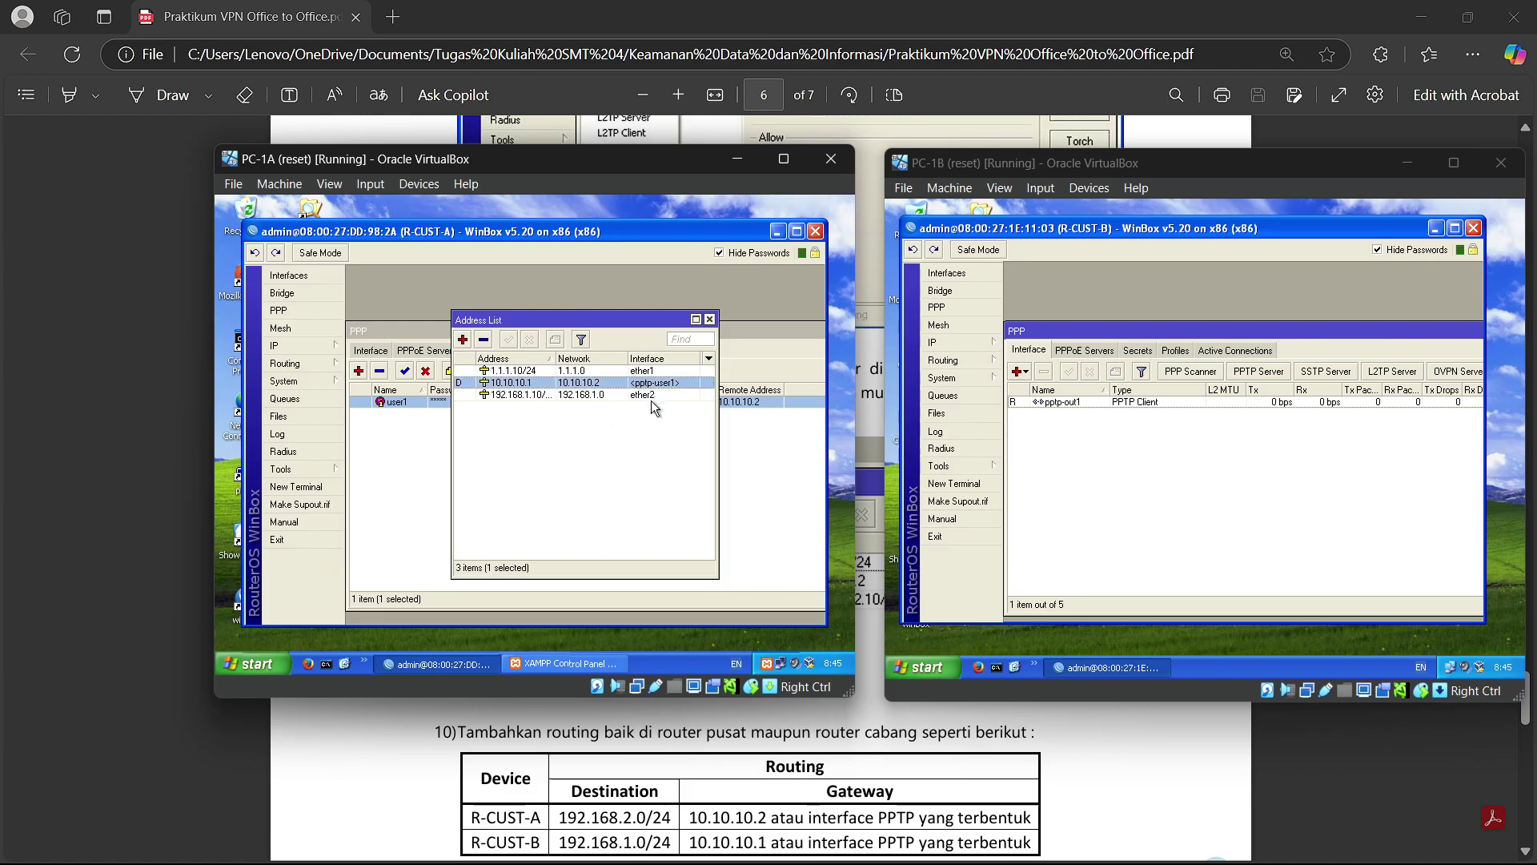
{"action": "left_click", "coordinate": [976, 342]}
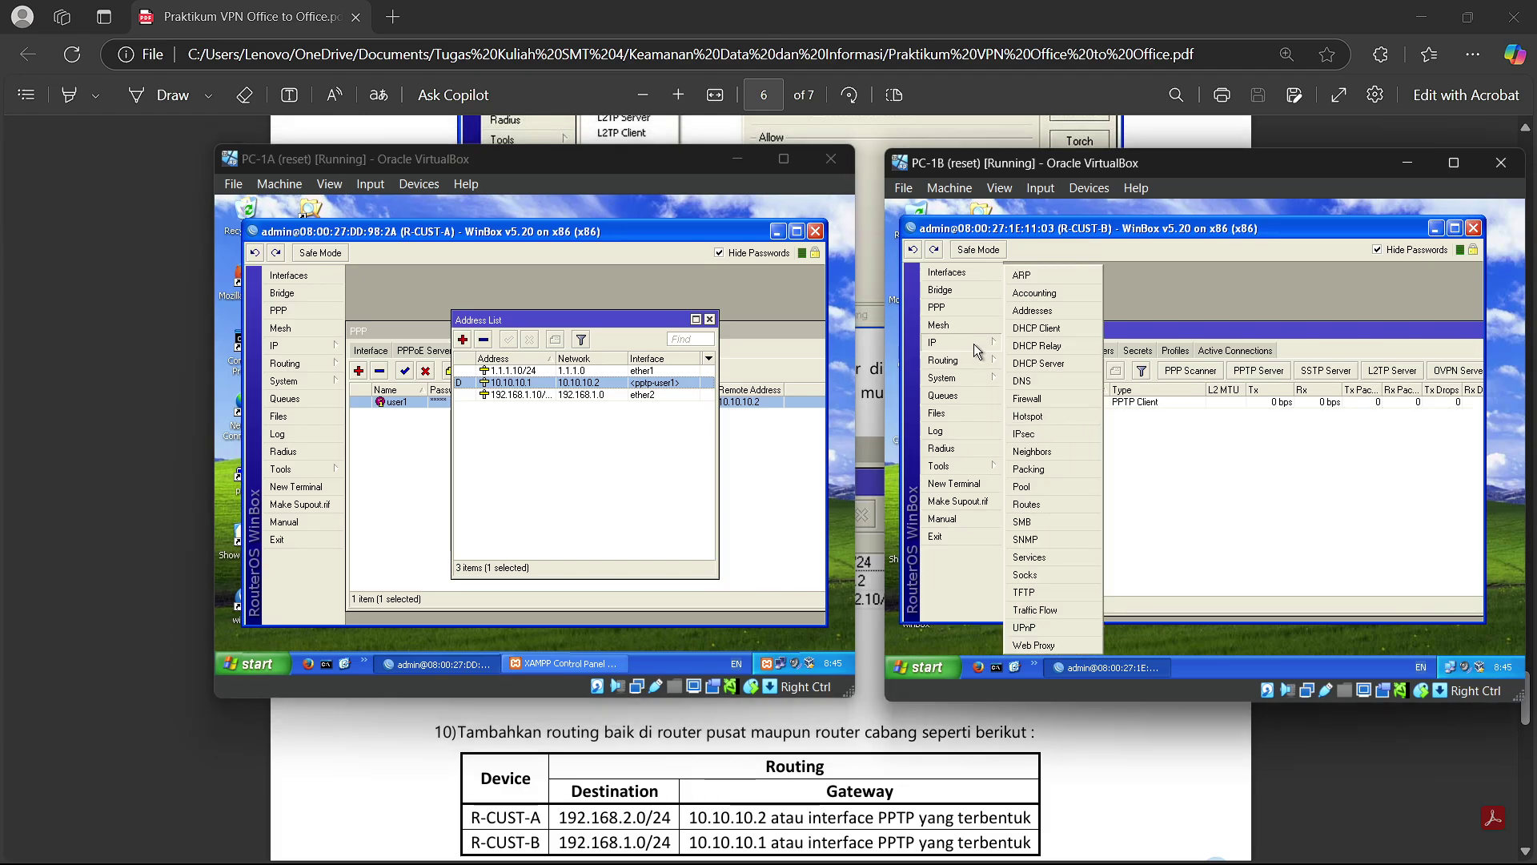
{"action": "left_click", "coordinate": [1032, 311]}
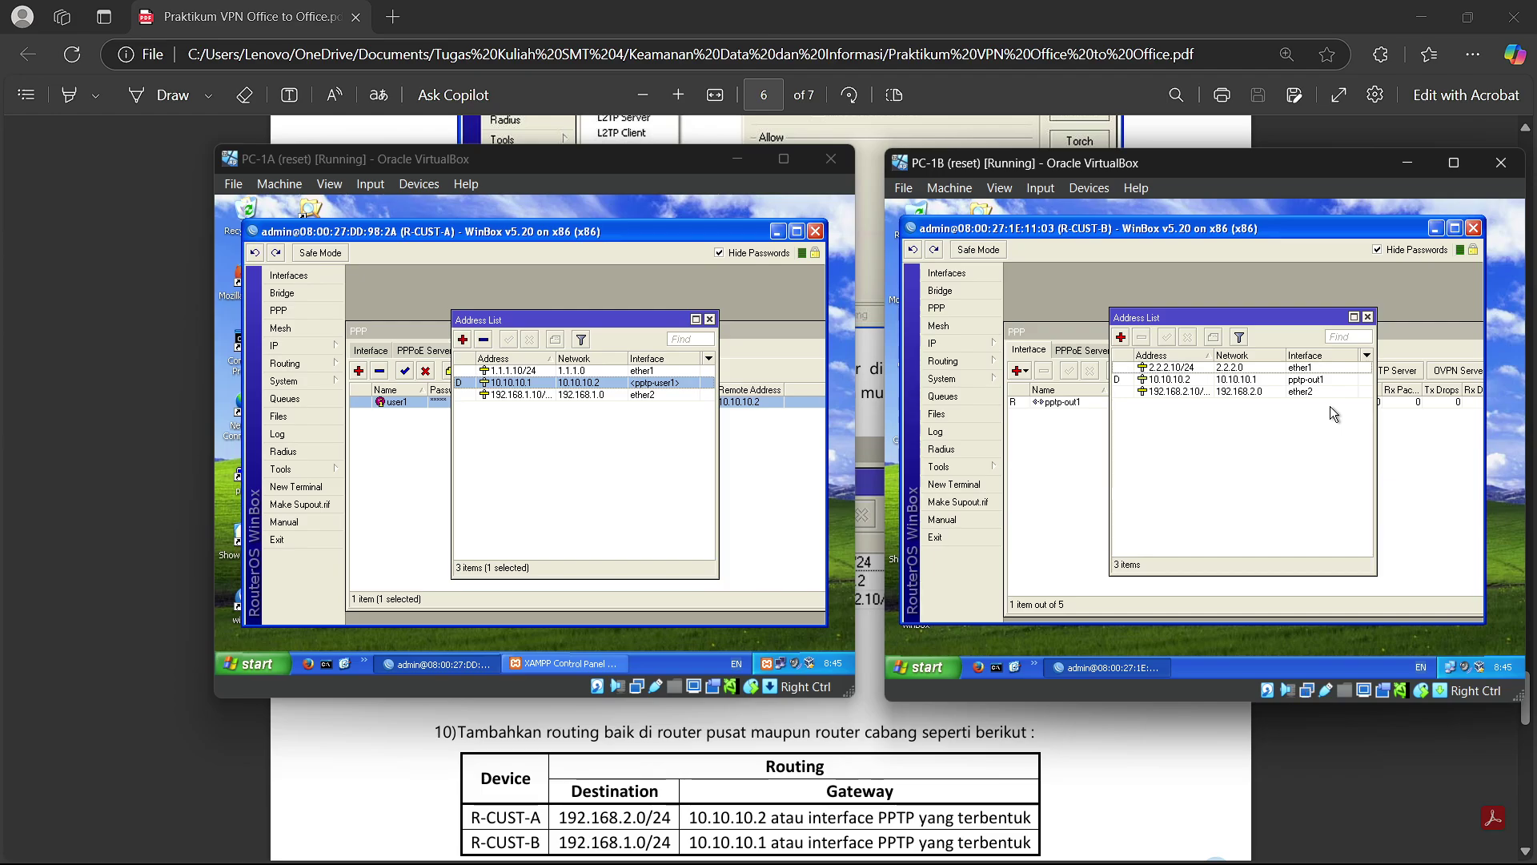
{"action": "left_click", "coordinate": [1367, 317]}
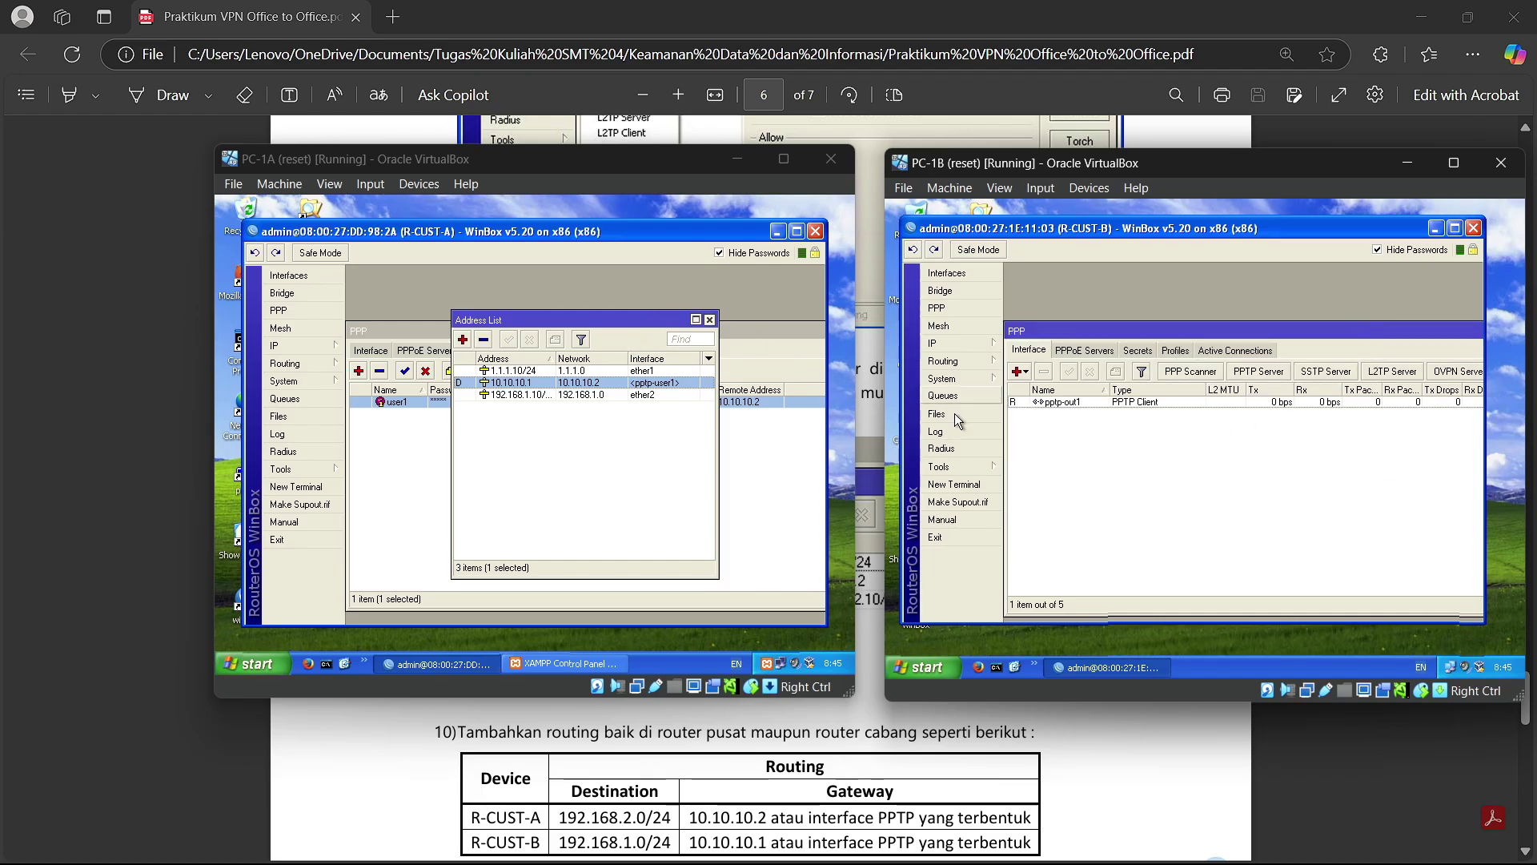
Step: Disable and re-enable pptp-out1 on R-CUST-B while watching R-CUST-A's address list, and close that list
{"action": "left_click", "coordinate": [1170, 403]}
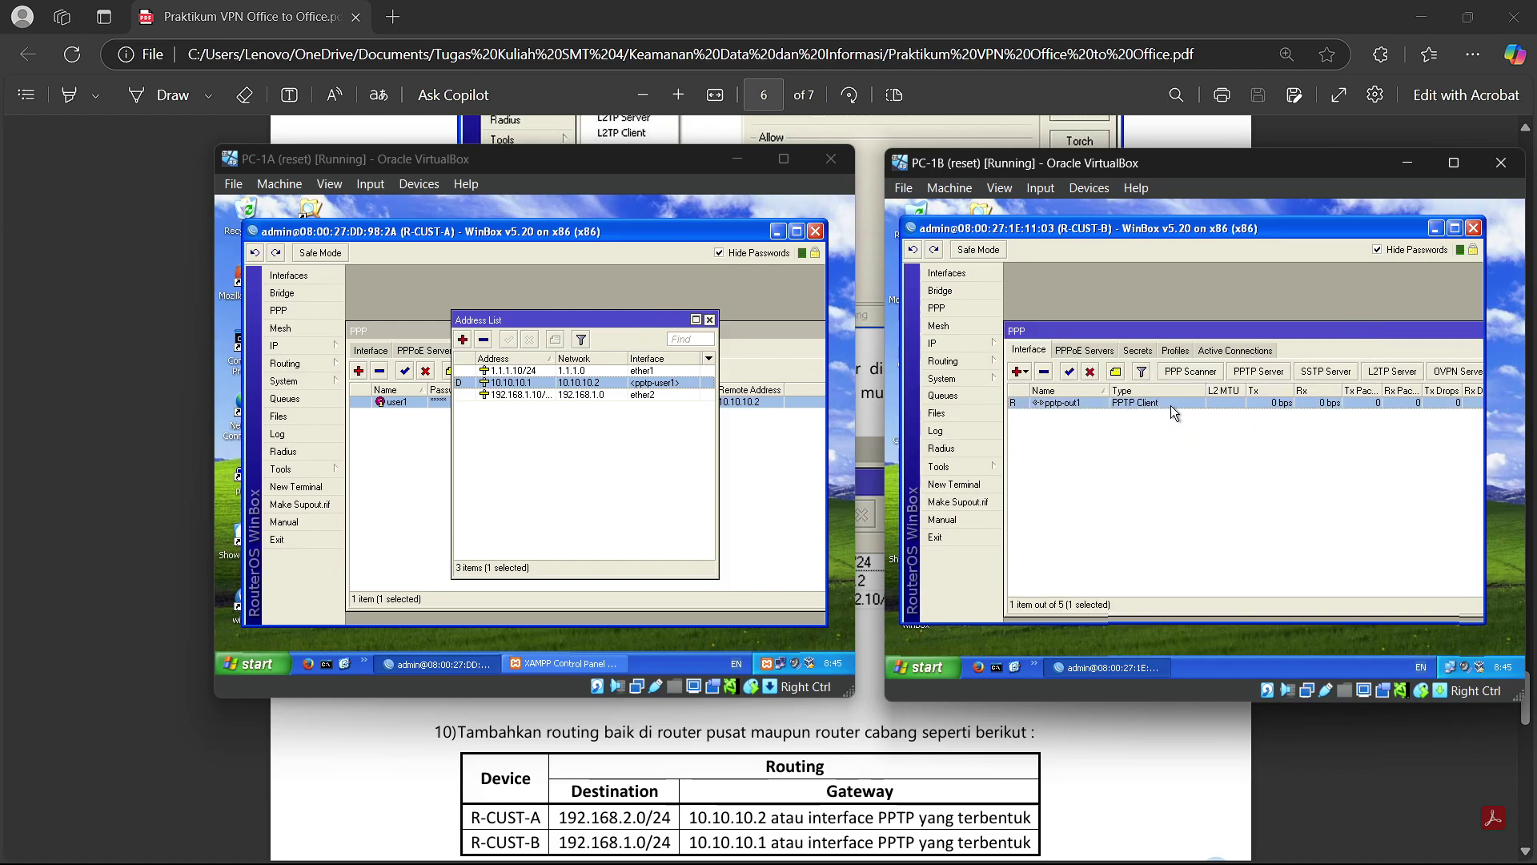
{"action": "left_click", "coordinate": [1090, 373]}
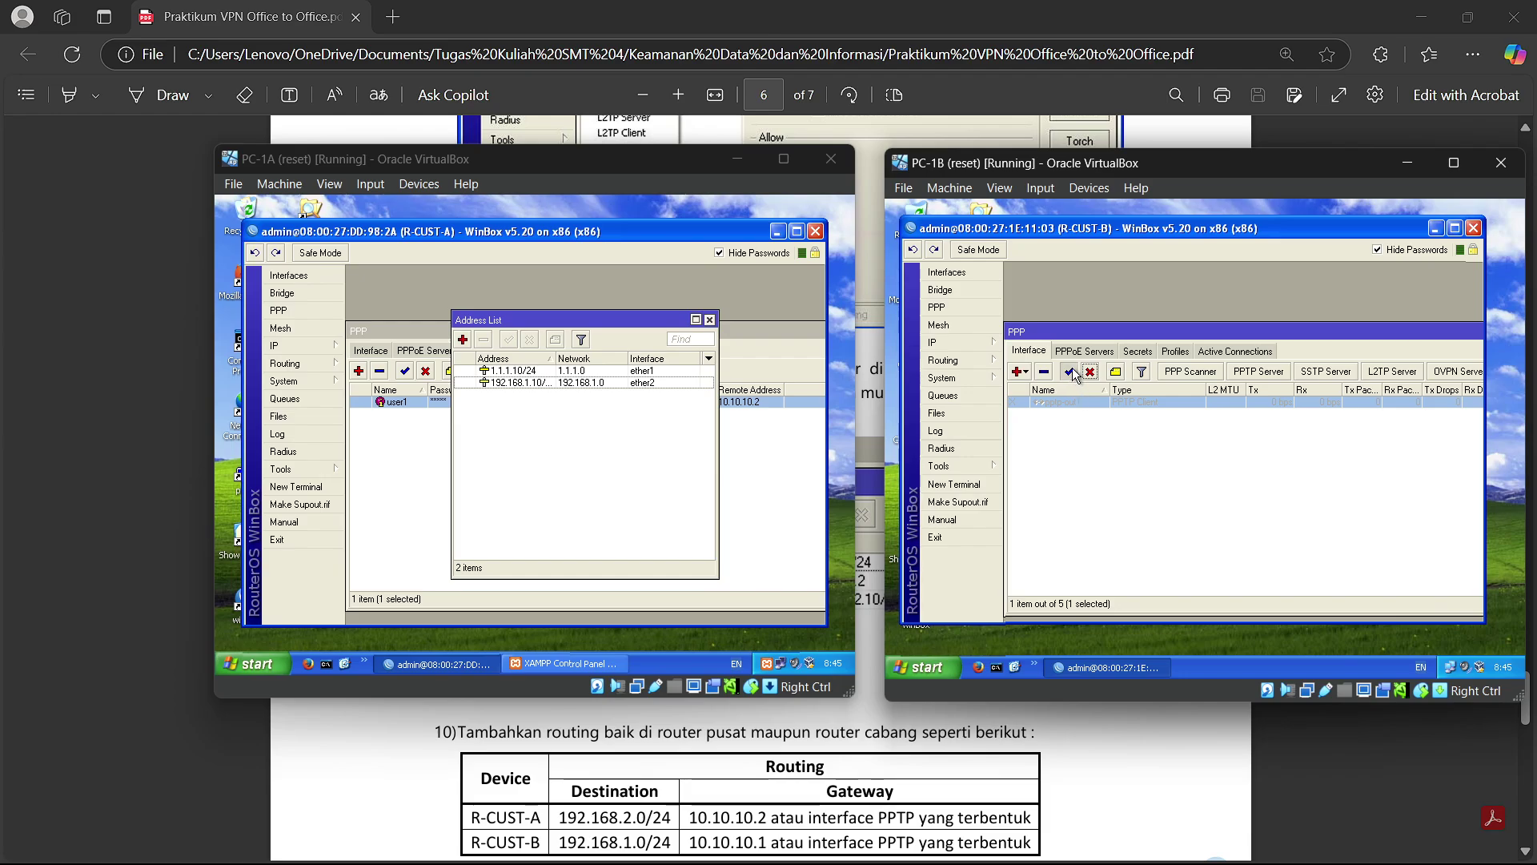
{"action": "left_click", "coordinate": [1072, 368]}
{"action": "left_click", "coordinate": [709, 319]}
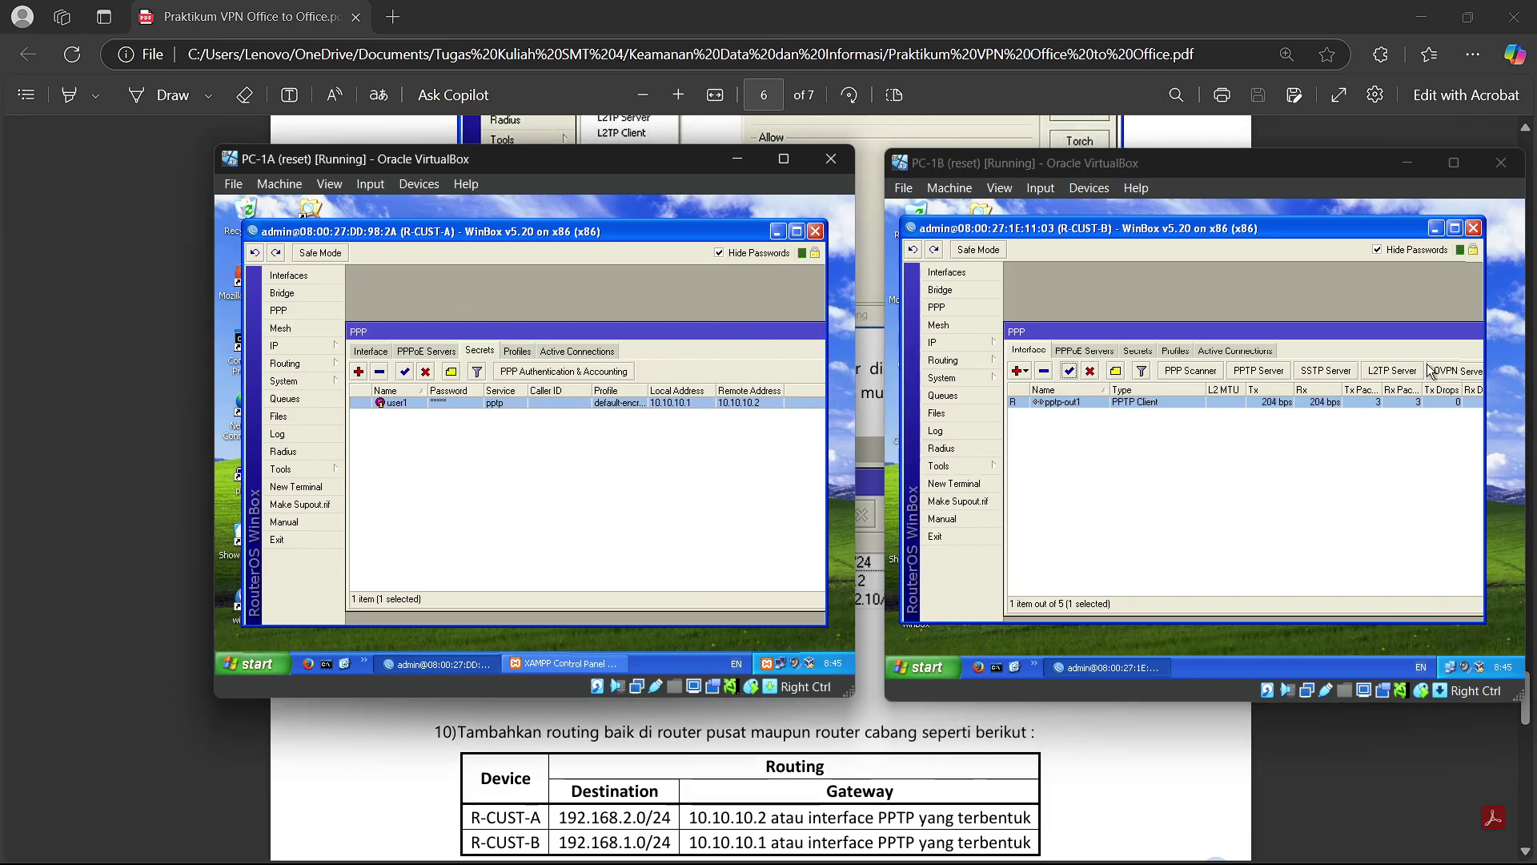
Step: Return to the guide and read section 10 on the routes required for R-CUST-A and R-CUST-B
{"action": "left_click", "coordinate": [737, 158]}
{"action": "left_click", "coordinate": [878, 390]}
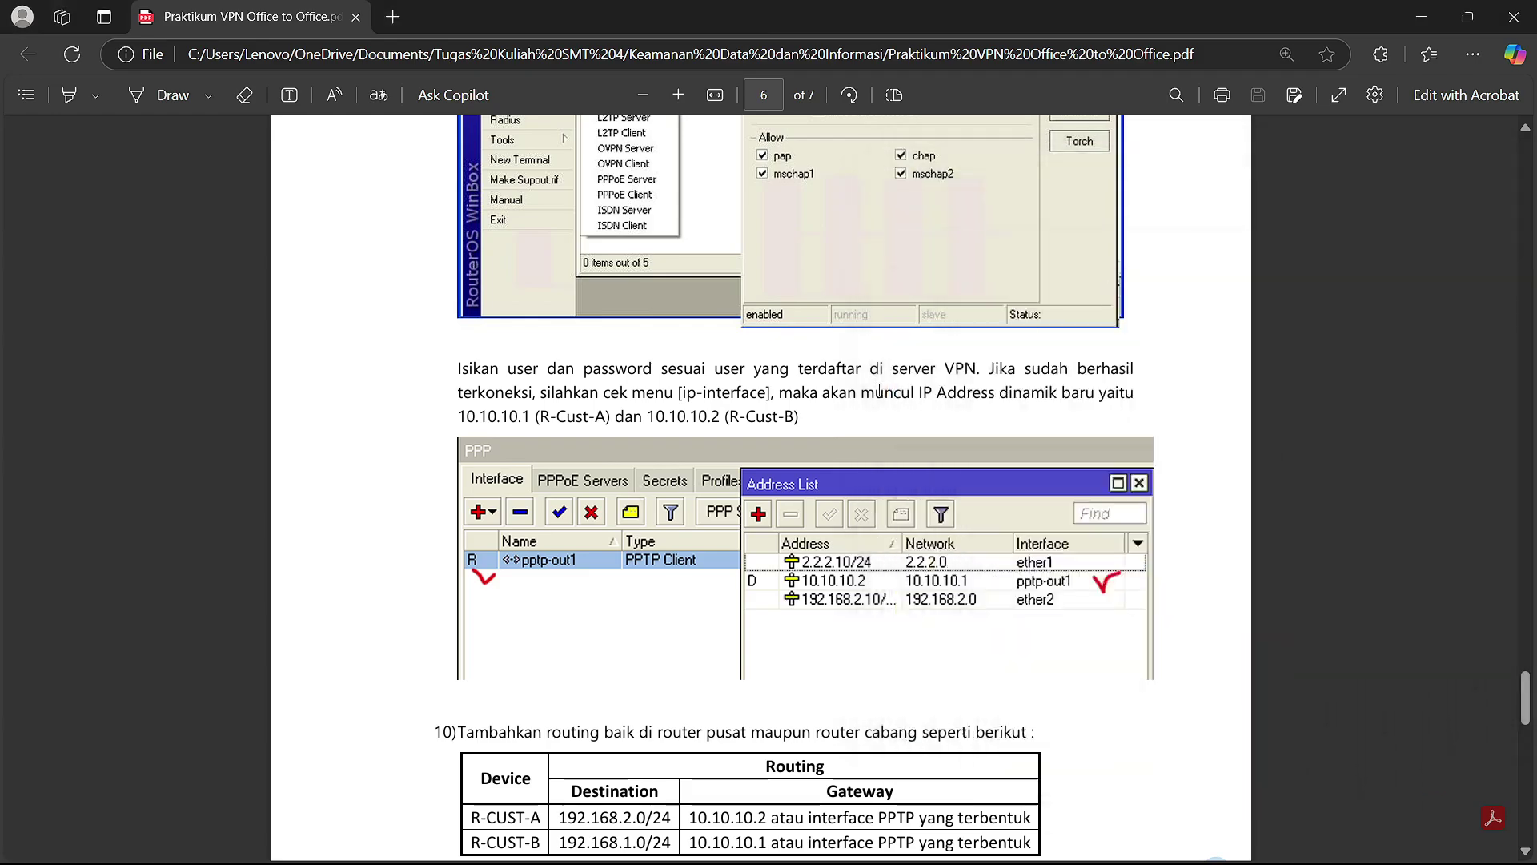
{"action": "scroll", "coordinate": [761, 453], "scroll_direction": "down", "scroll_amount": 5}
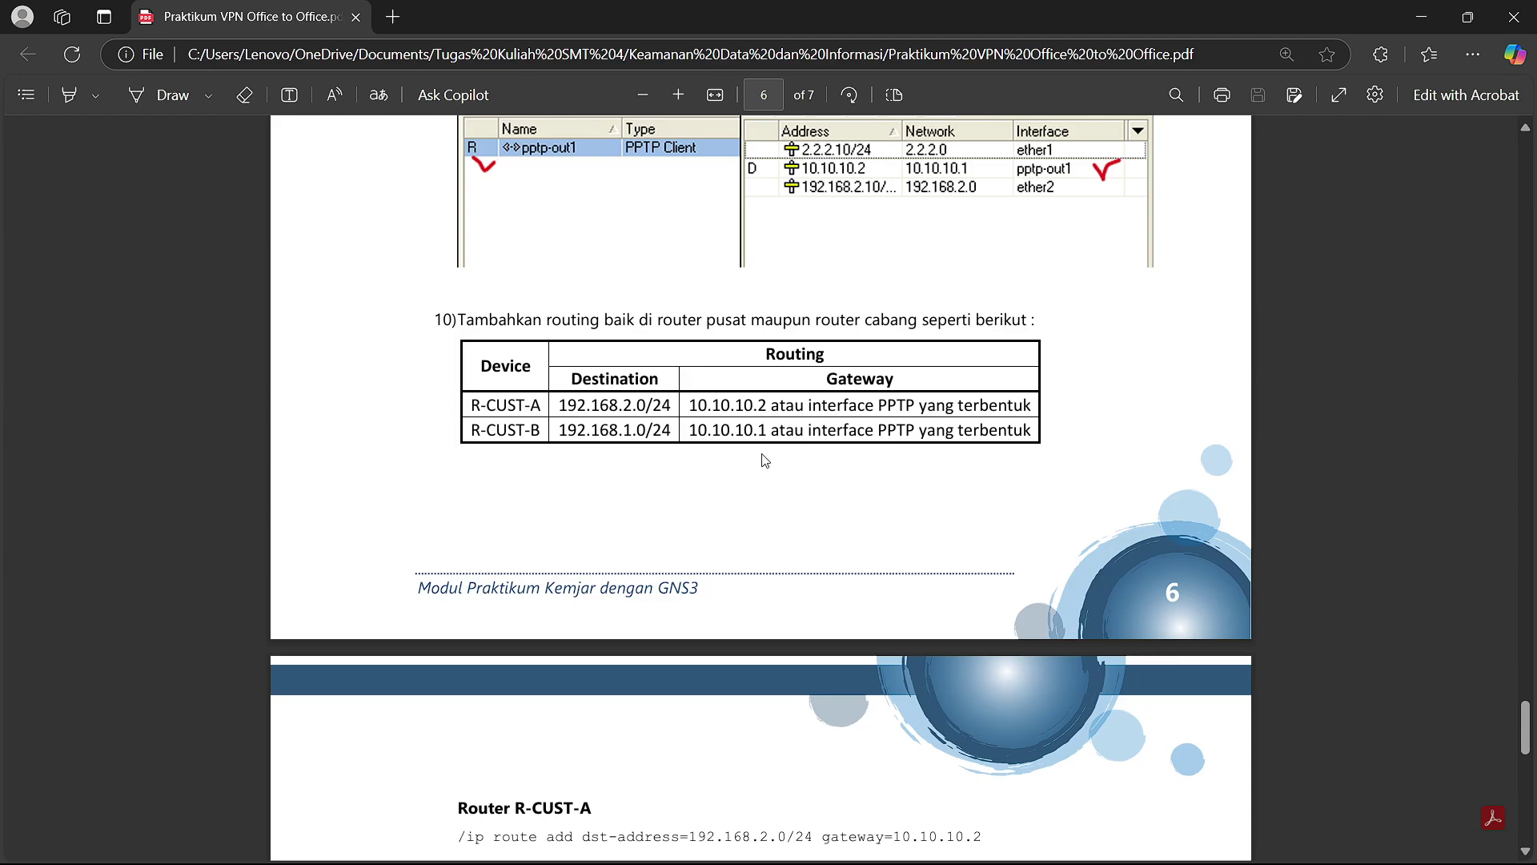
{"action": "scroll", "coordinate": [764, 460], "scroll_direction": "down", "scroll_amount": 4}
{"action": "scroll", "coordinate": [764, 460], "scroll_direction": "up", "scroll_amount": 4}
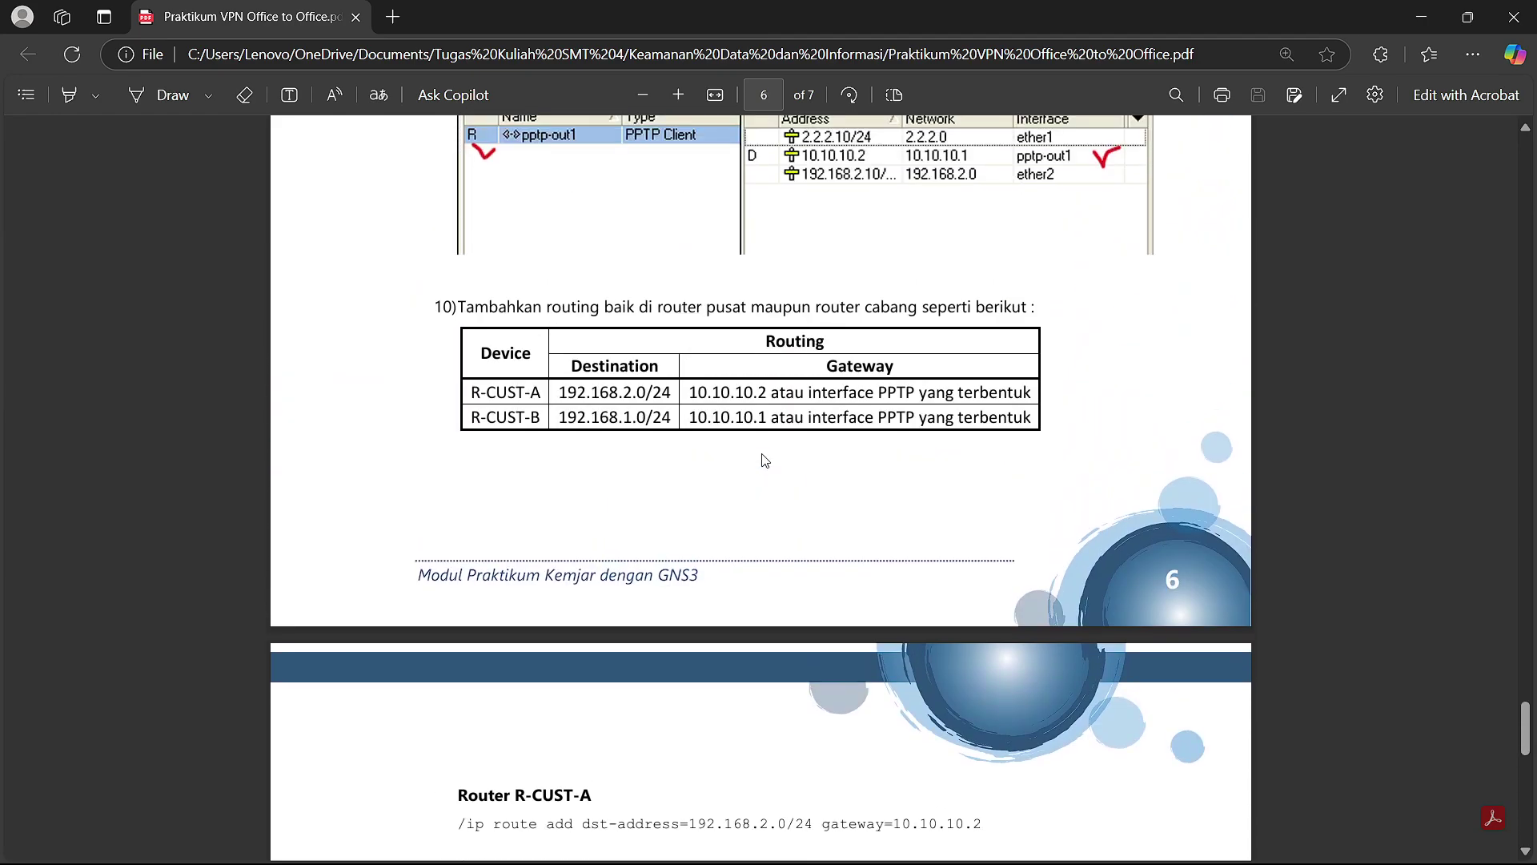
Step: Bring PC-1A and PC-1B back up and open the IP route list on R-CUST-A
{"action": "mouse_move", "coordinate": [1043, 857]}
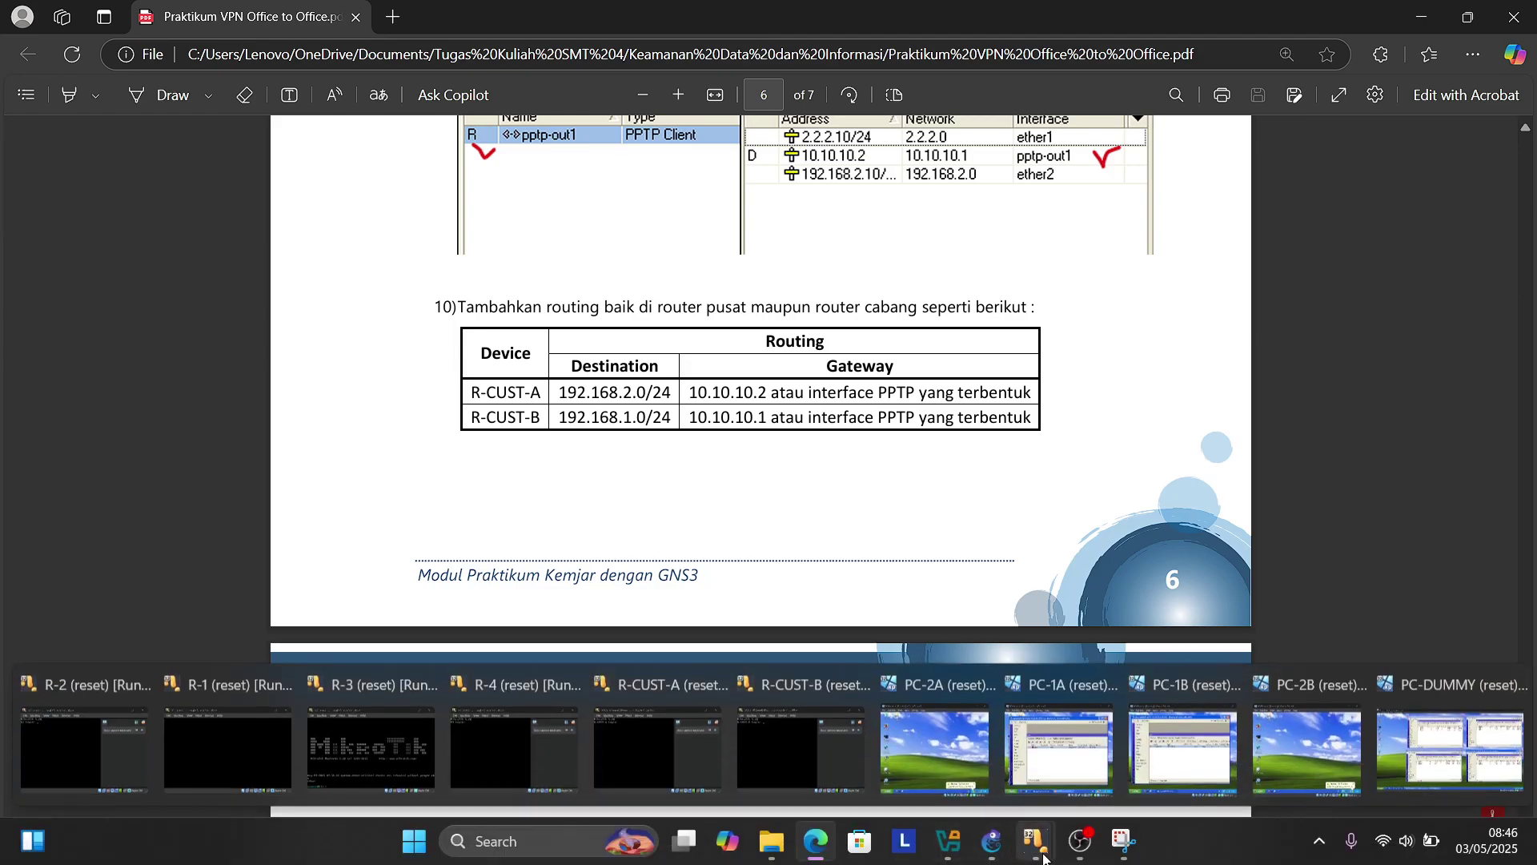
{"action": "left_click", "coordinate": [1044, 760]}
{"action": "left_click", "coordinate": [1183, 748]}
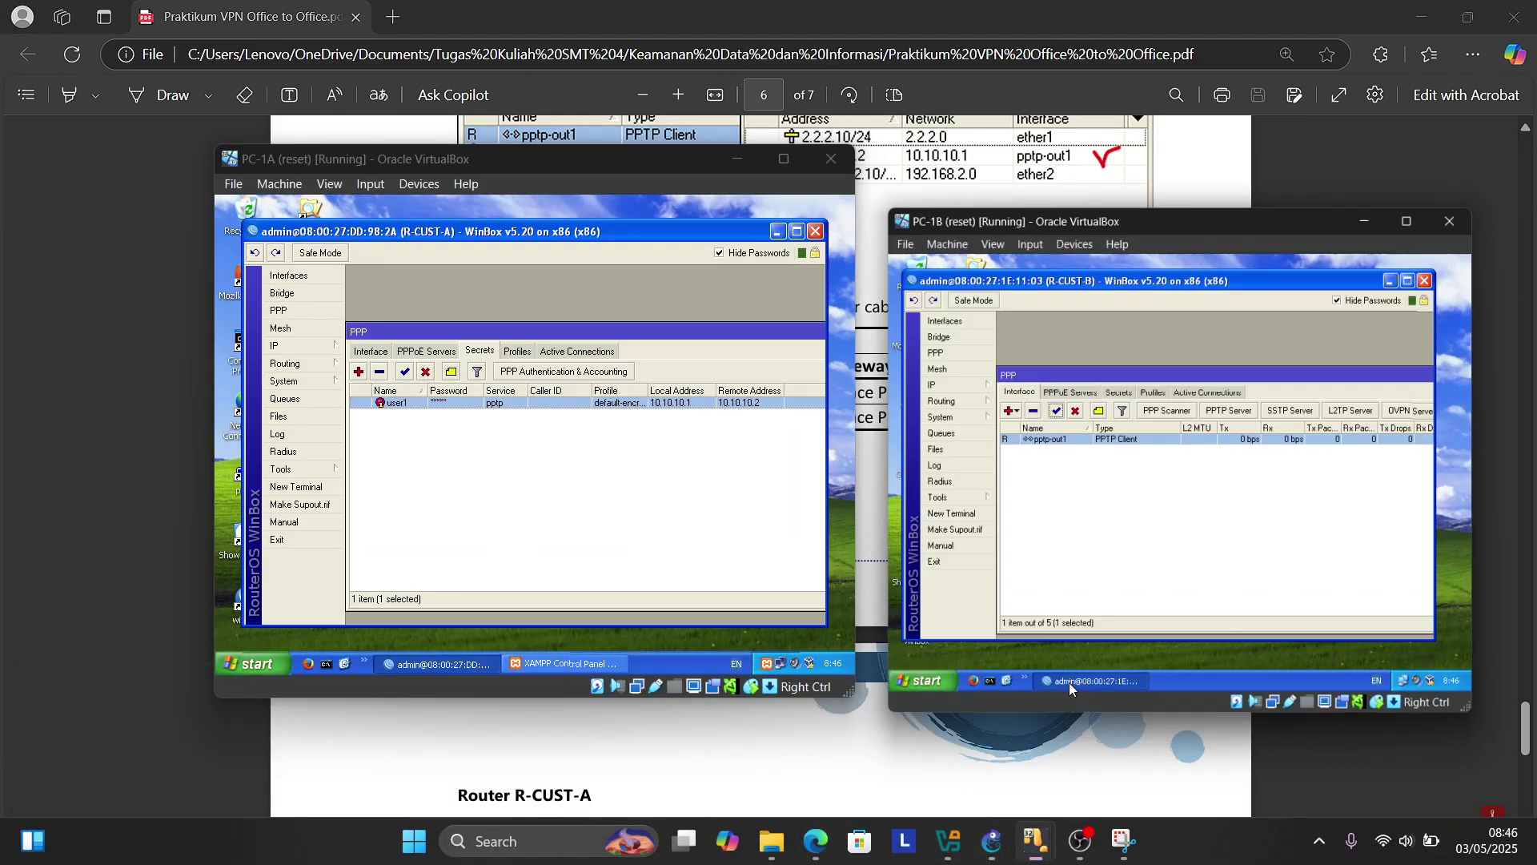
{"action": "left_click_drag", "start_coordinate": [729, 332], "coordinate": [578, 330]}
{"action": "left_click", "coordinate": [337, 343]}
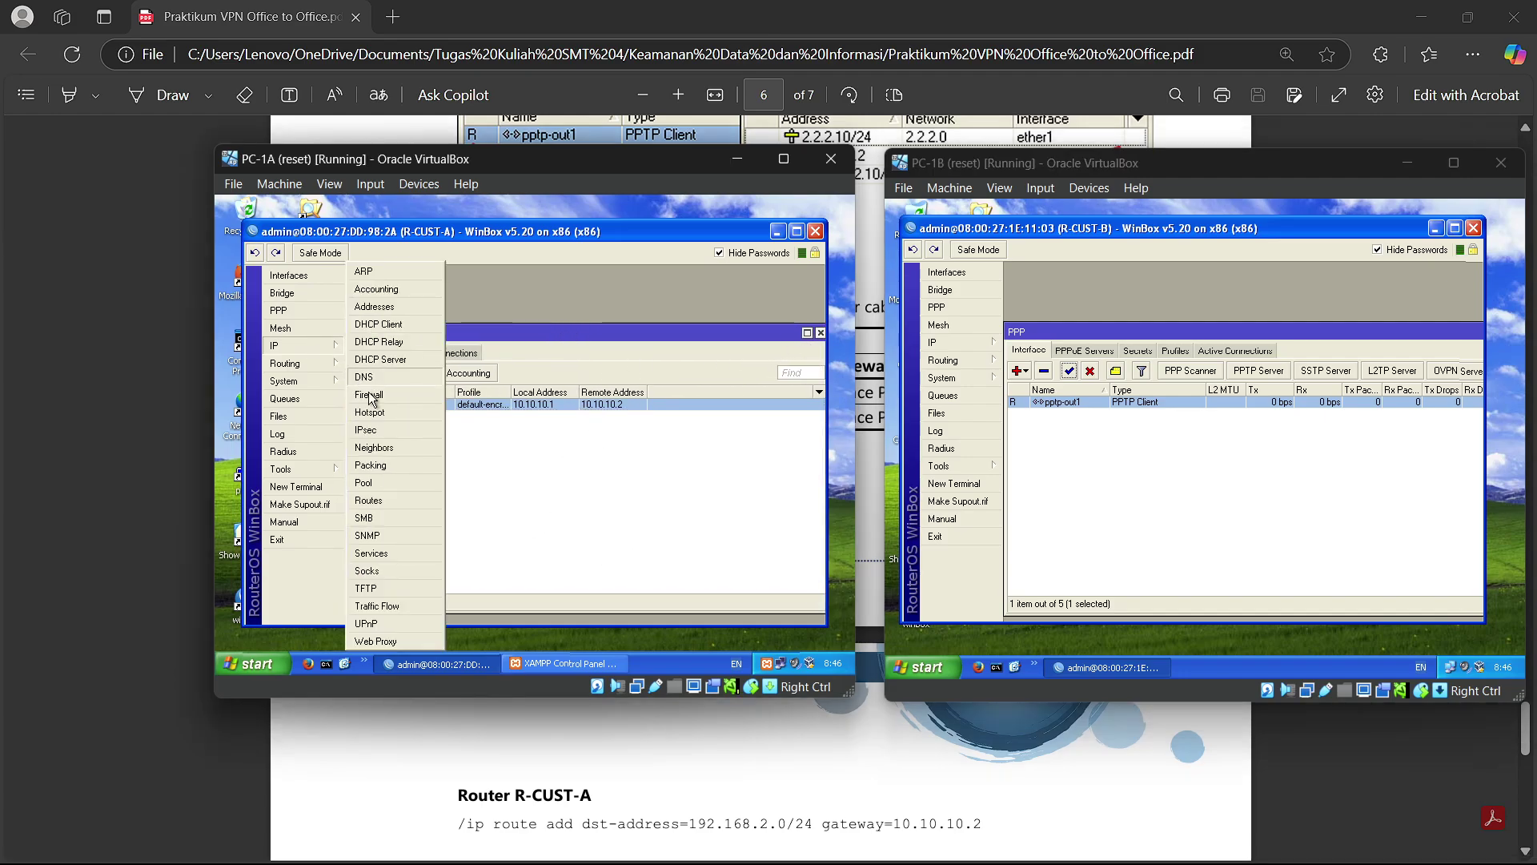
{"action": "left_click", "coordinate": [394, 503]}
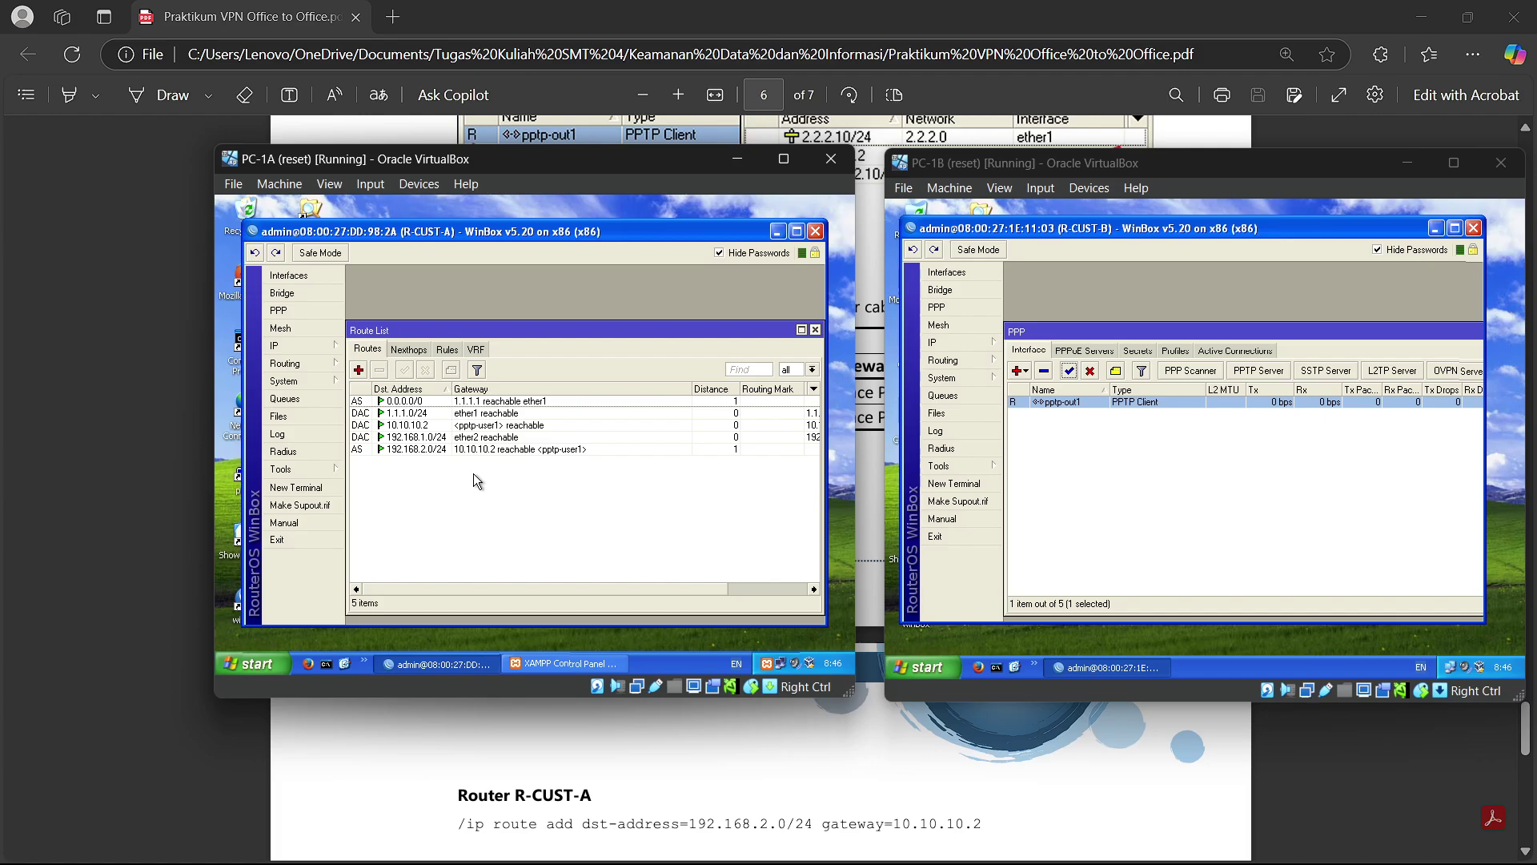
Step: Inspect the general settings and attributes of the route to 192.168.2.0/24 on R-CUST-A
{"action": "double_click", "coordinate": [468, 449]}
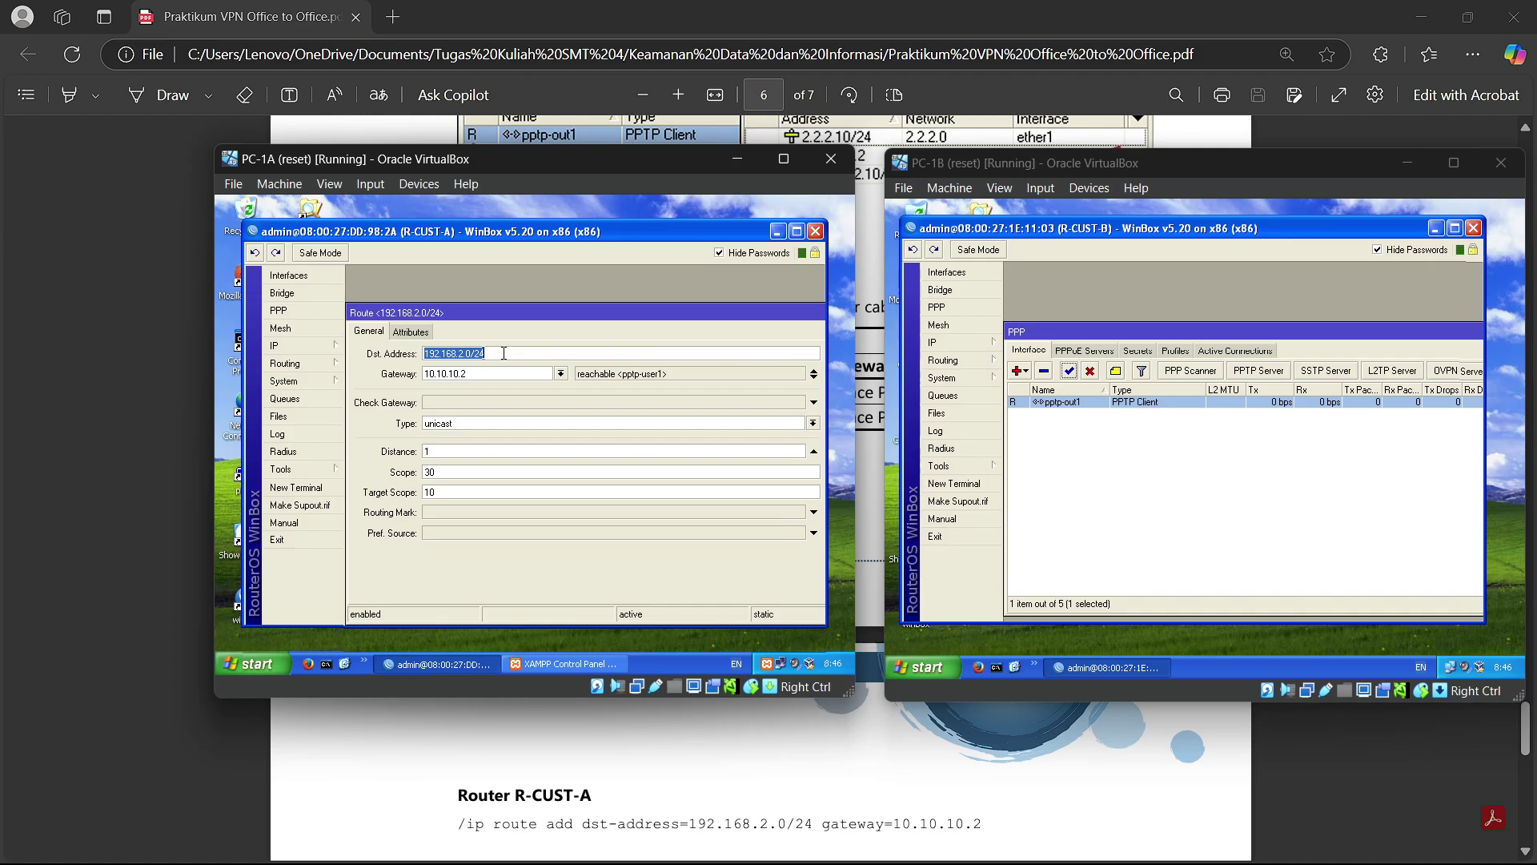
{"action": "left_click", "coordinate": [503, 352]}
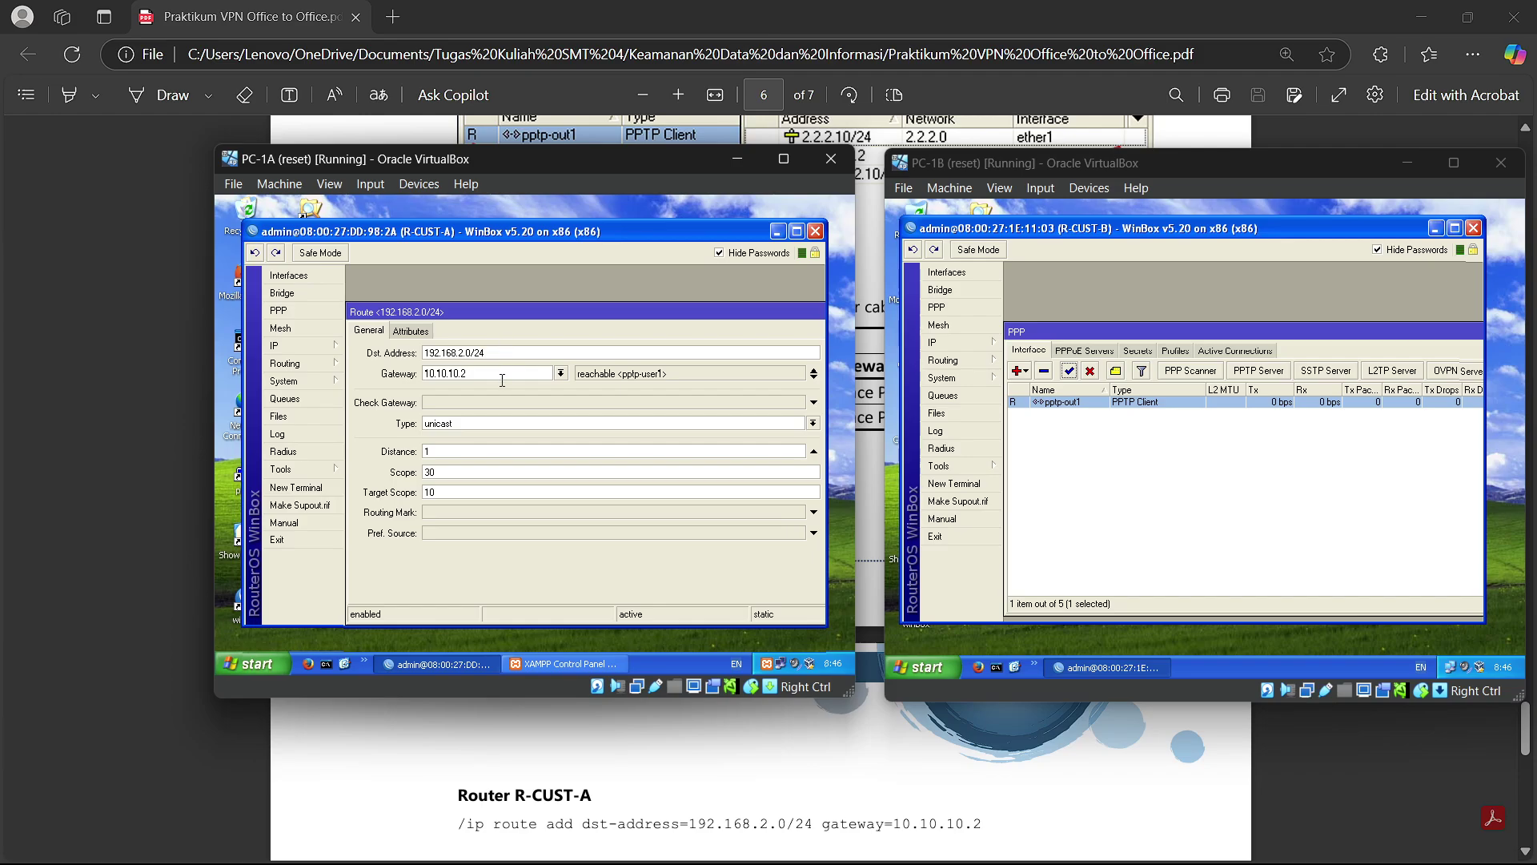
{"action": "left_click", "coordinate": [410, 331]}
{"action": "left_click", "coordinate": [368, 330]}
{"action": "left_click_drag", "start_coordinate": [696, 317], "coordinate": [571, 317]}
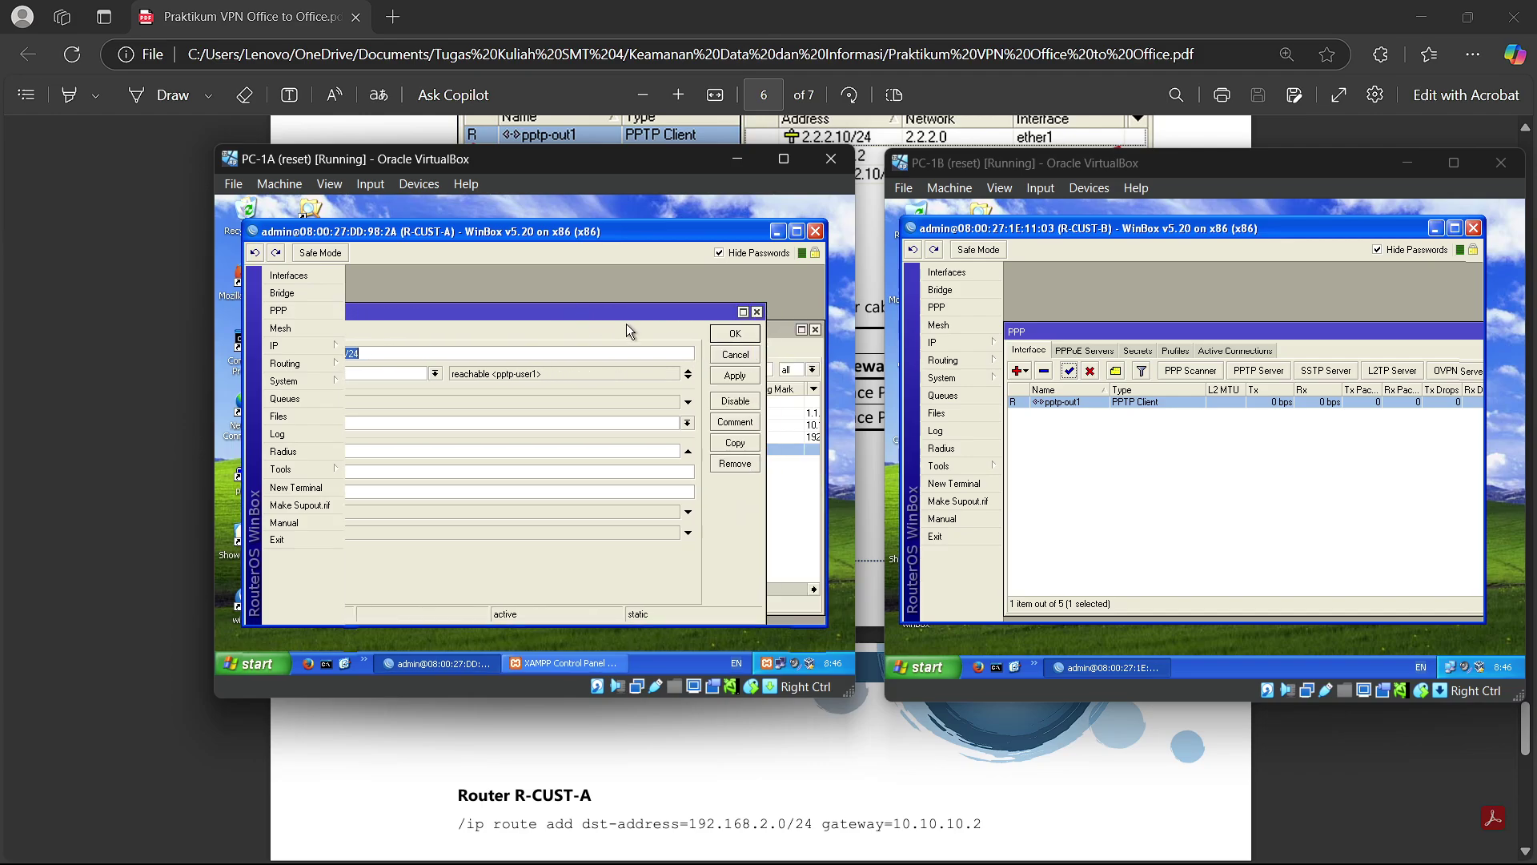
Step: Open the IP route list on R-CUST-B and compare its 192.168.1.0/24 route settings with R-CUST-A's 192.168.2.0/24 route
{"action": "left_click", "coordinate": [962, 343]}
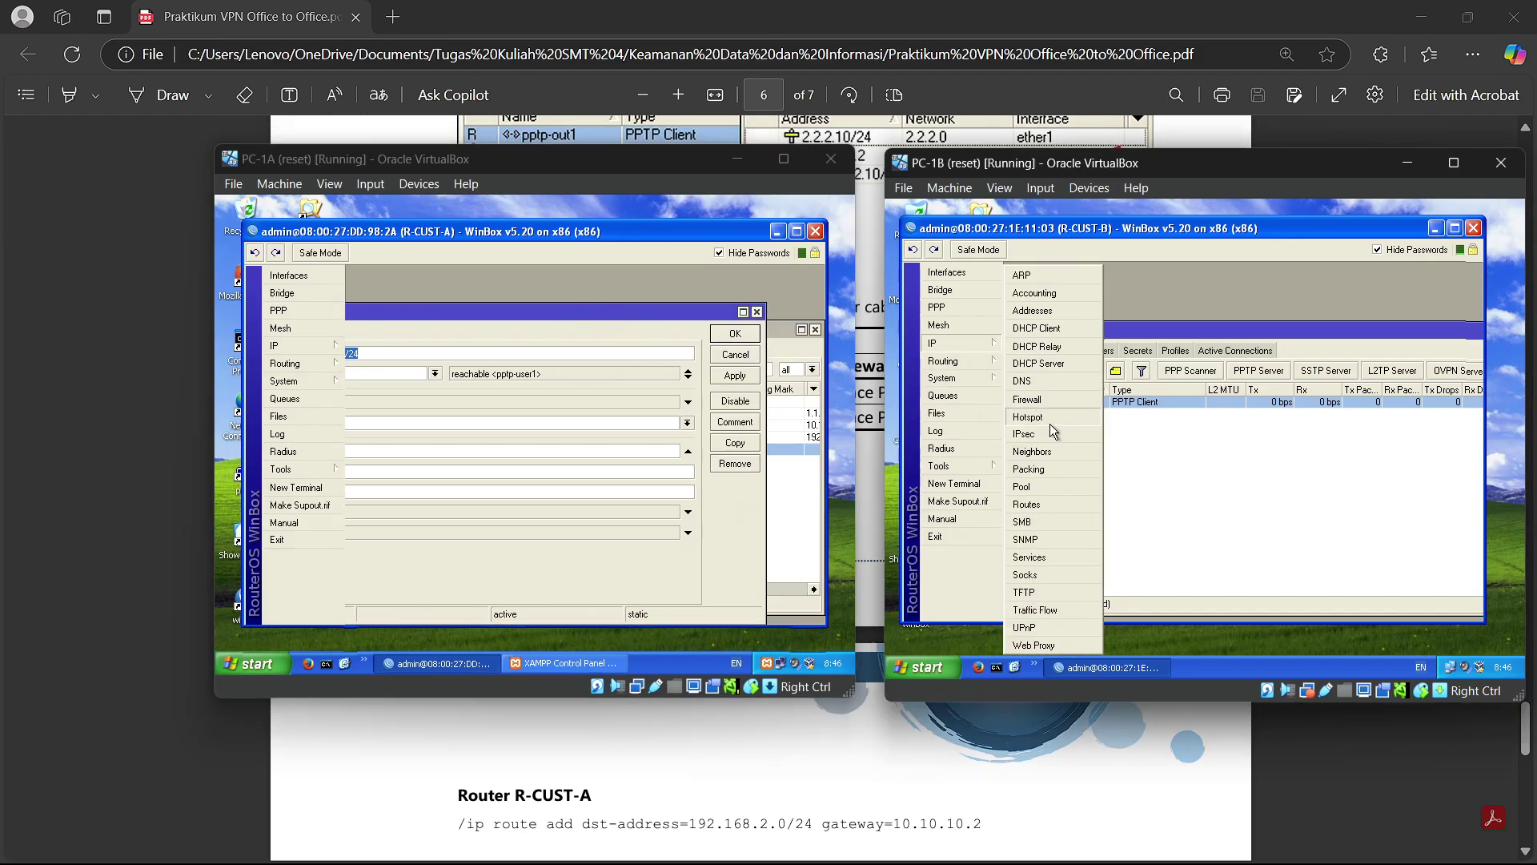
{"action": "left_click", "coordinate": [1058, 508]}
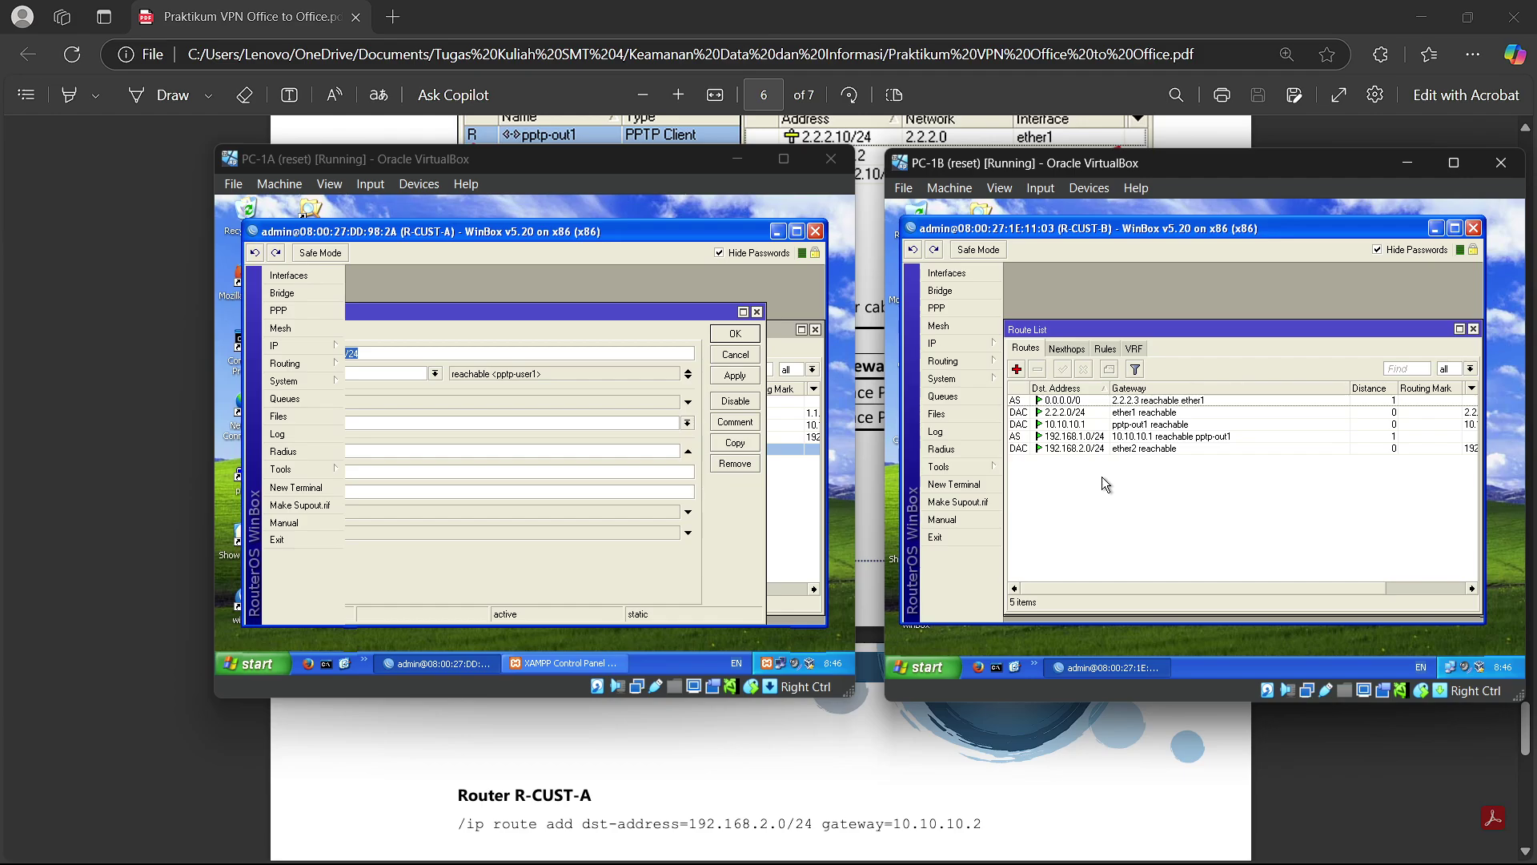
{"action": "left_click", "coordinate": [560, 309]}
{"action": "left_click_drag", "start_coordinate": [560, 309], "coordinate": [642, 309]}
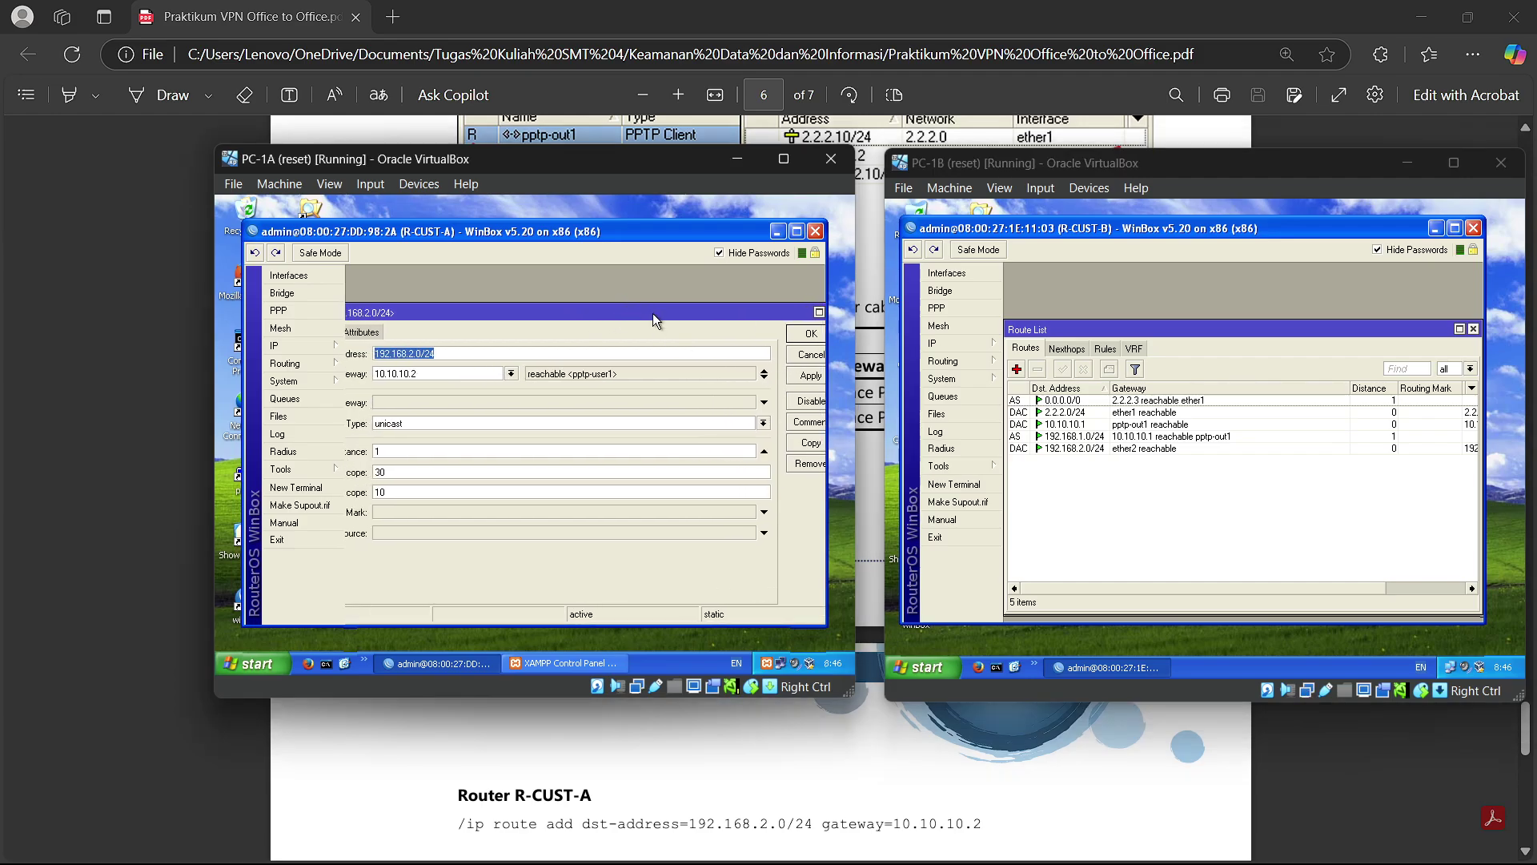
{"action": "left_click", "coordinate": [1050, 510]}
{"action": "left_click", "coordinate": [1095, 442]}
{"action": "double_click", "coordinate": [1095, 441]}
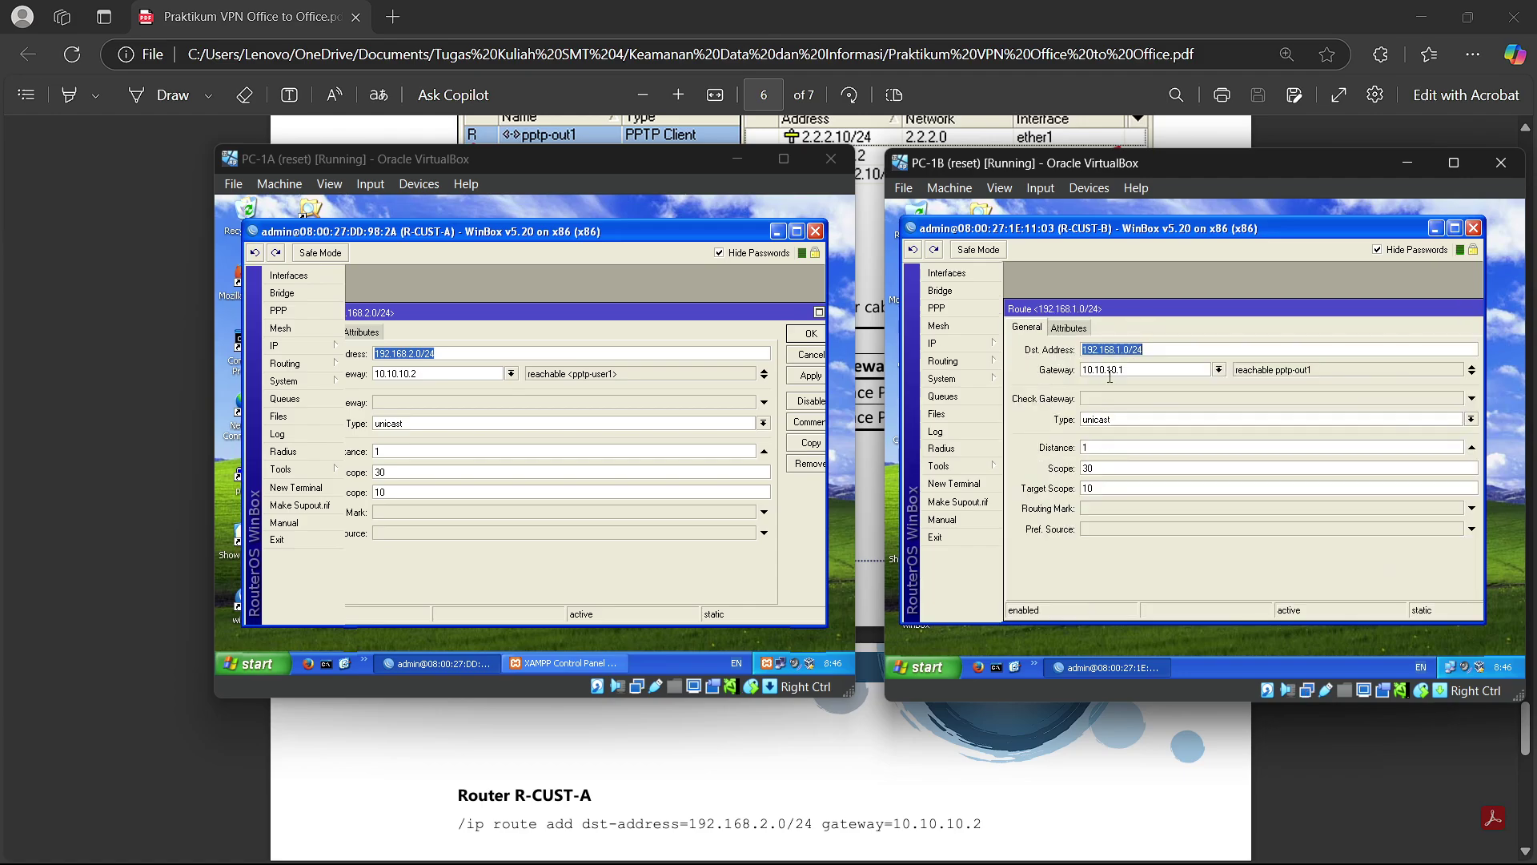
{"action": "left_click", "coordinate": [1136, 349]}
Step: Close the route settings, route lists and PPP windows on both R-CUST-A and R-CUST-B
{"action": "left_click", "coordinate": [805, 334]}
{"action": "left_click_drag", "start_coordinate": [1177, 309], "coordinate": [1071, 313]}
{"action": "left_click", "coordinate": [1413, 342]}
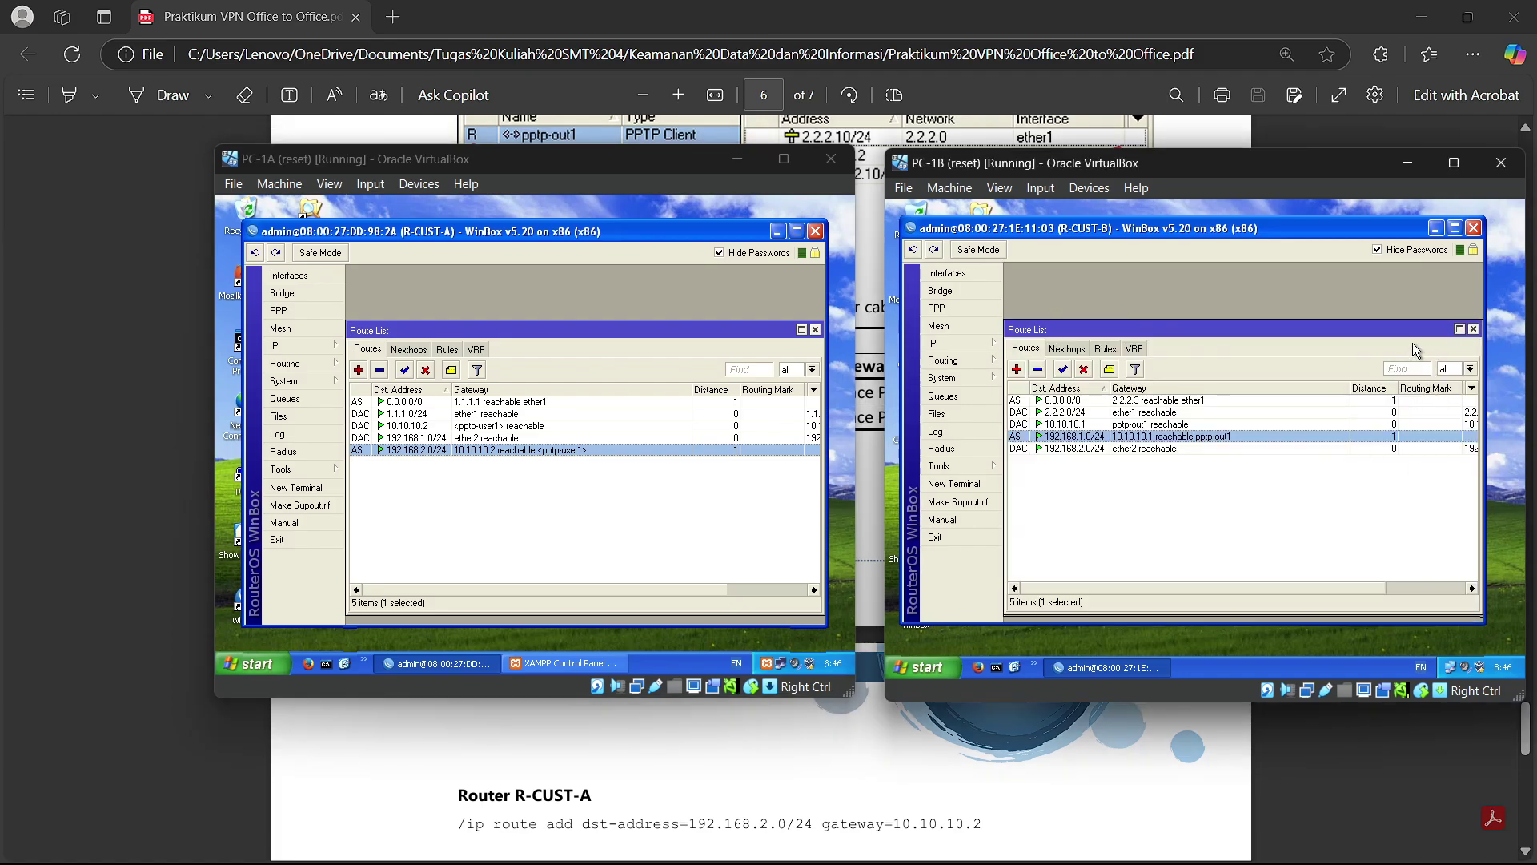
{"action": "left_click", "coordinate": [814, 329]}
{"action": "left_click", "coordinate": [1473, 329]}
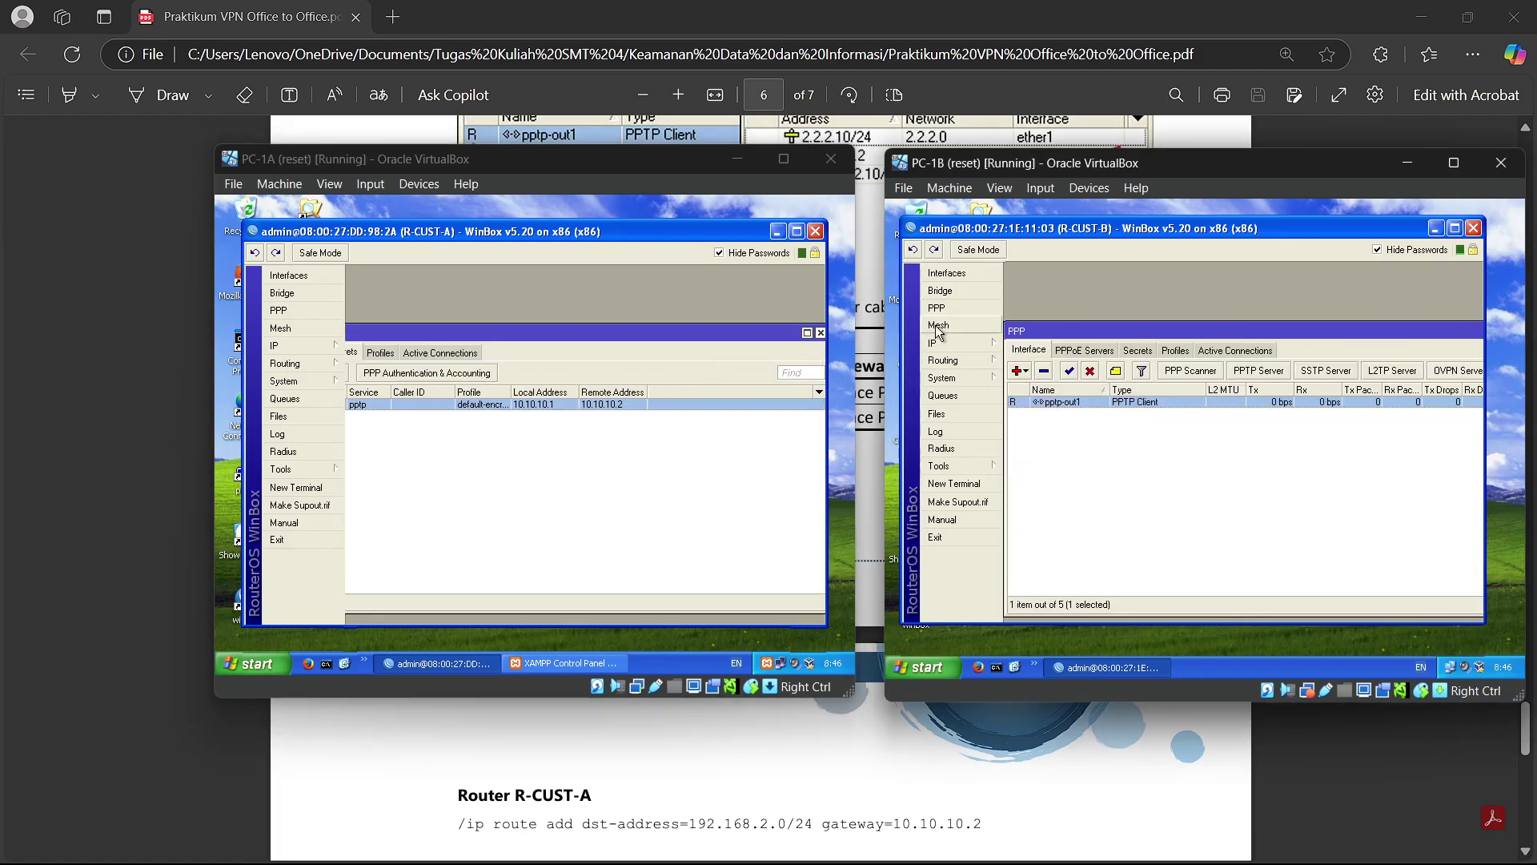
{"action": "left_click", "coordinate": [820, 332]}
{"action": "left_click_drag", "start_coordinate": [1258, 328], "coordinate": [1105, 330]}
{"action": "left_click", "coordinate": [1476, 331]}
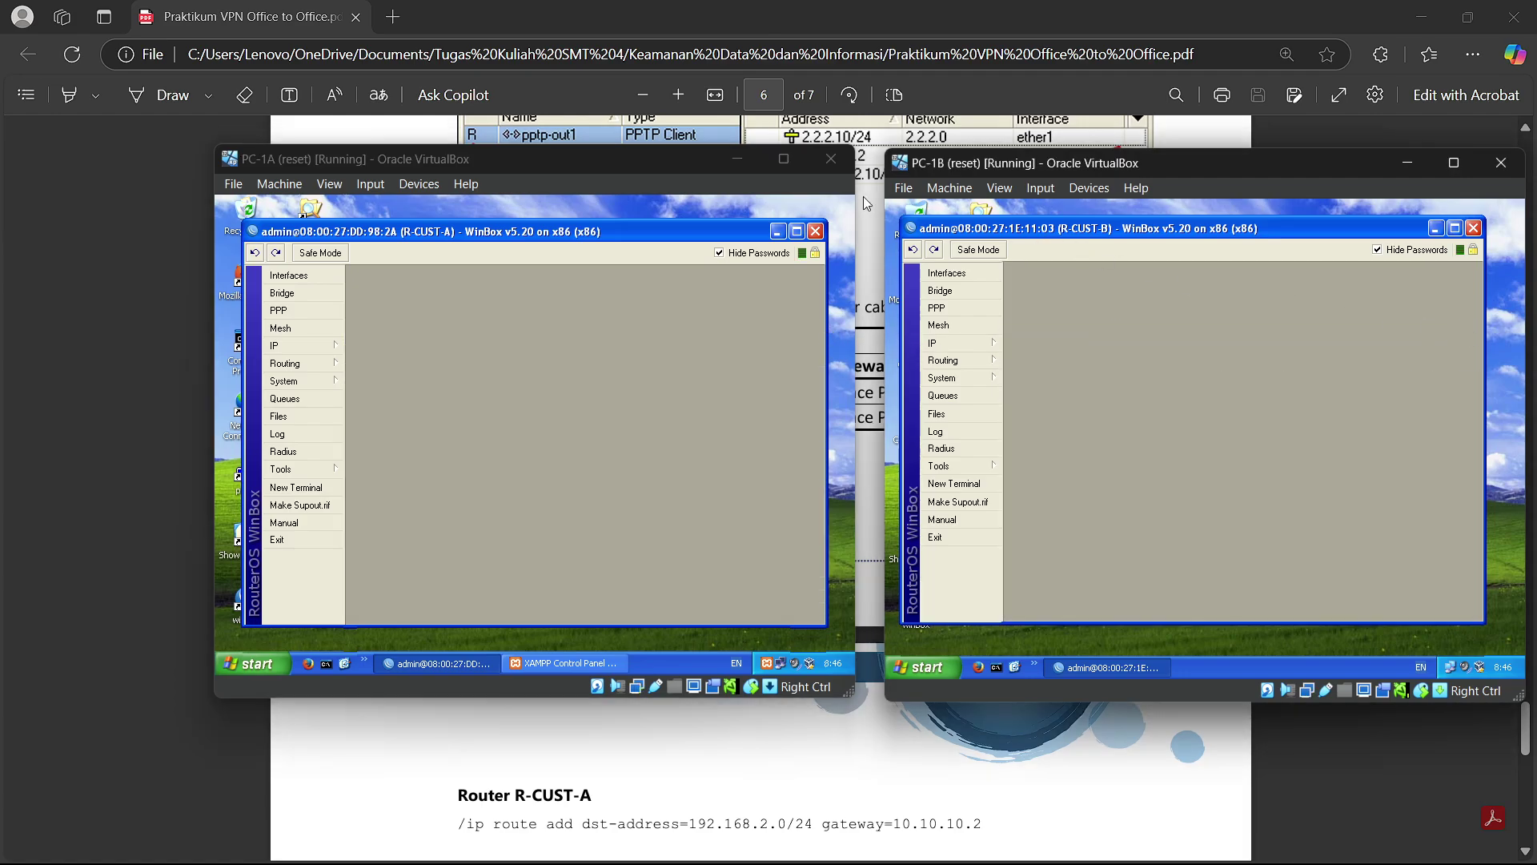
Step: Read sections 11 and 12 of the guide on ping and traceroute testing, and bring PC-1A and PC-1B back up
{"action": "left_click", "coordinate": [866, 126]}
{"action": "scroll", "coordinate": [753, 490], "scroll_direction": "down", "scroll_amount": 2}
{"action": "scroll", "coordinate": [752, 492], "scroll_direction": "down", "scroll_amount": 6}
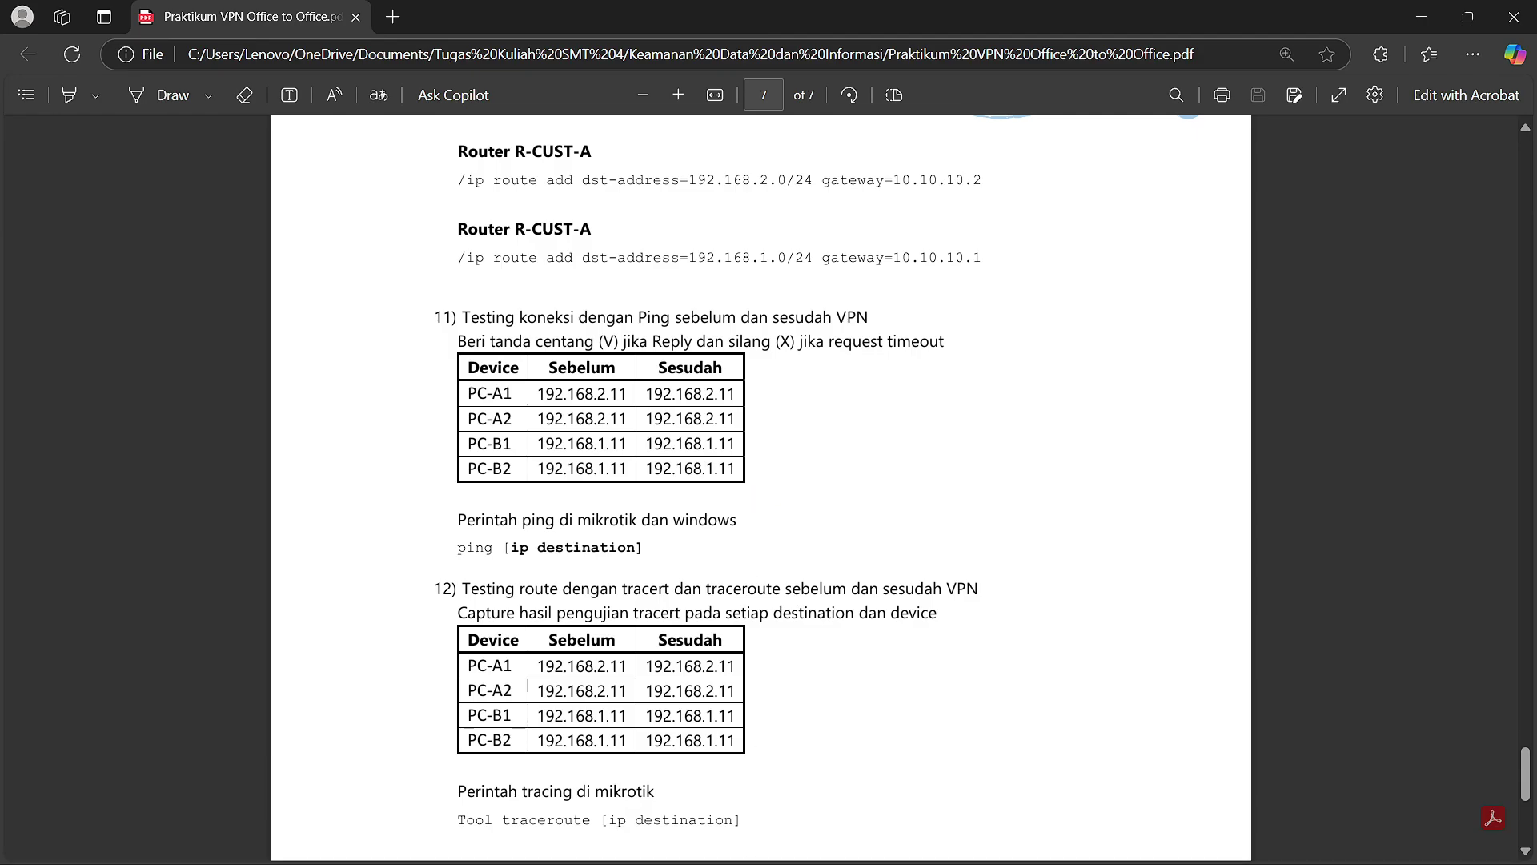
{"action": "mouse_move", "coordinate": [1025, 848]}
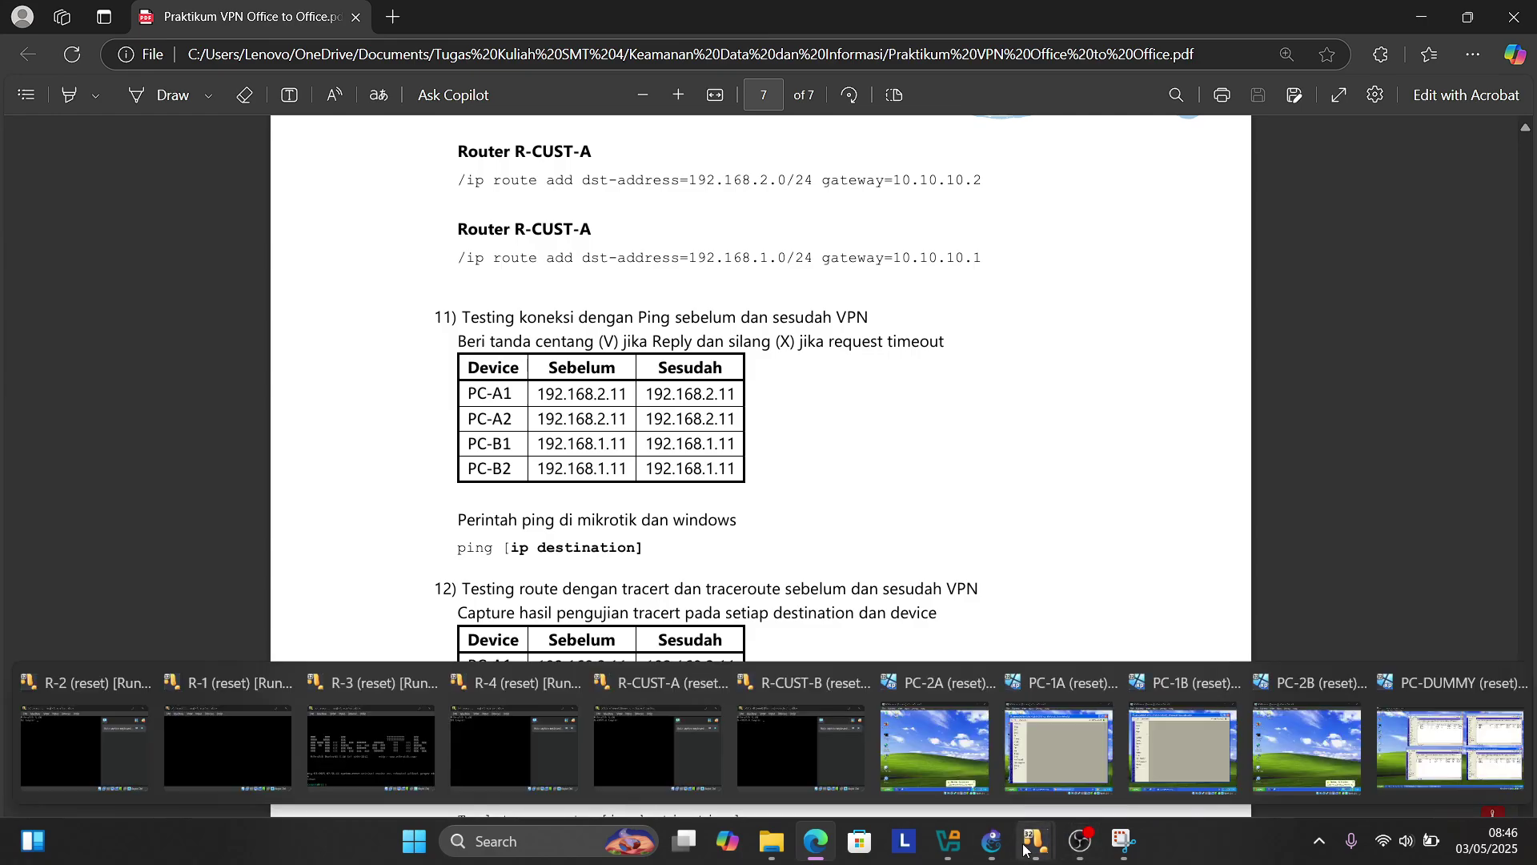
{"action": "left_click", "coordinate": [1059, 744]}
{"action": "left_click", "coordinate": [1146, 747]}
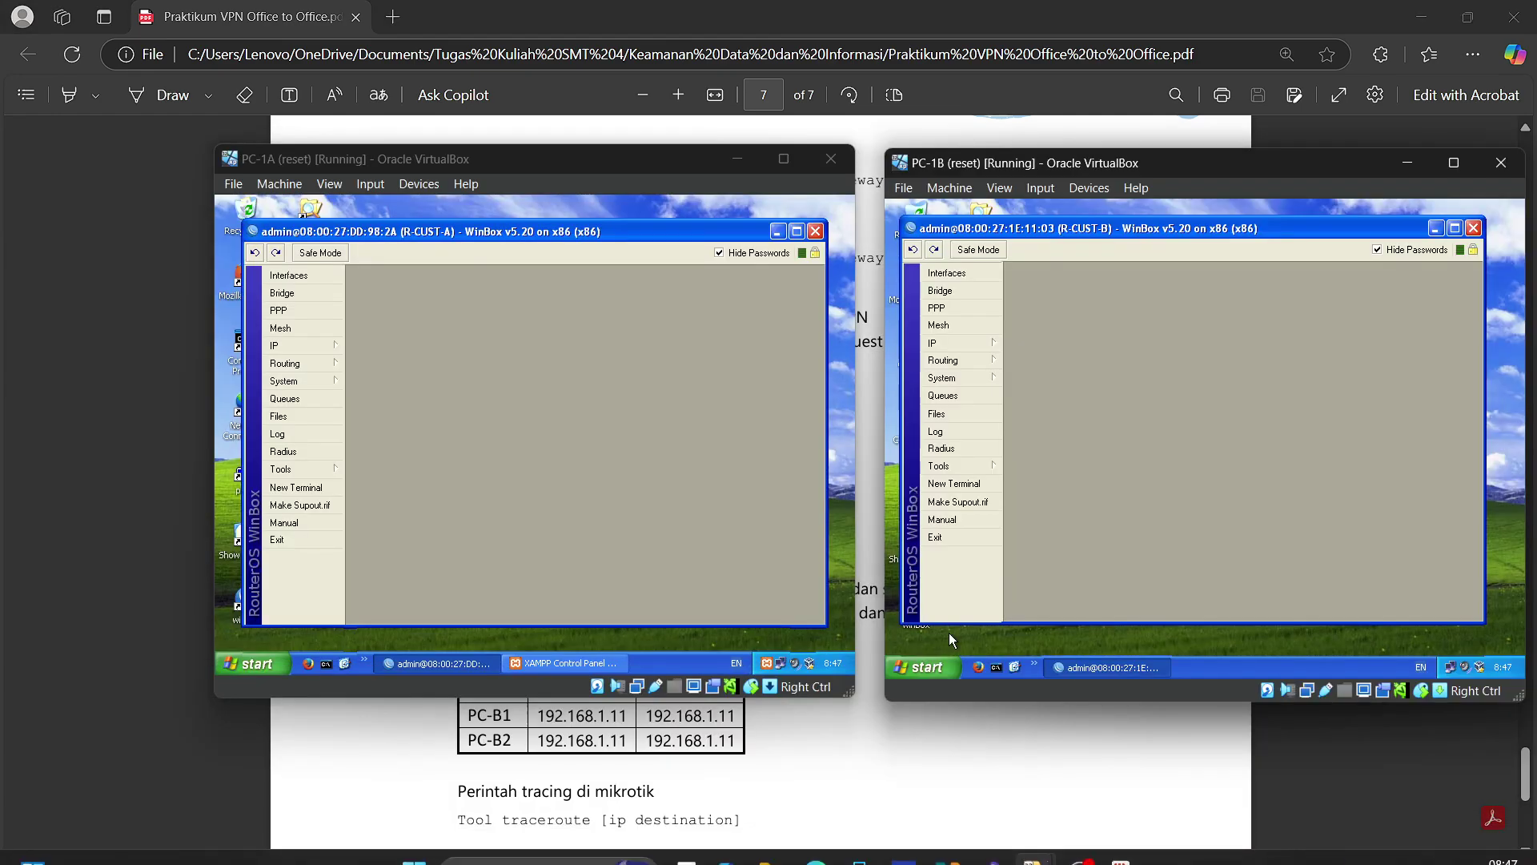
Step: In a command prompt on PC-1A, ping 192.168.2.11 and trace the route to the same address
{"action": "left_click", "coordinate": [334, 666]}
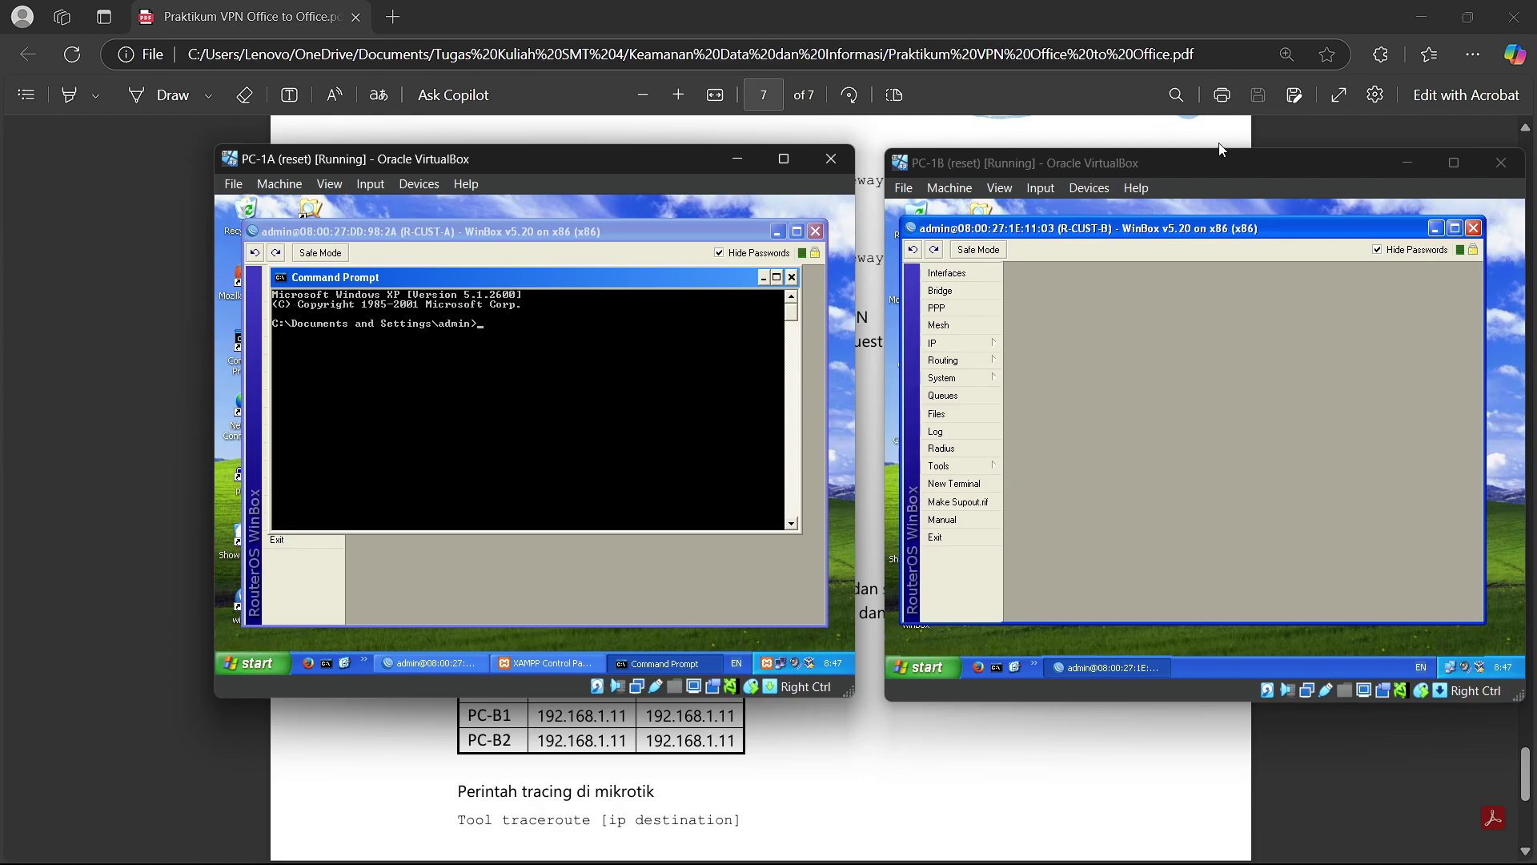
{"action": "left_click", "coordinate": [1159, 161]}
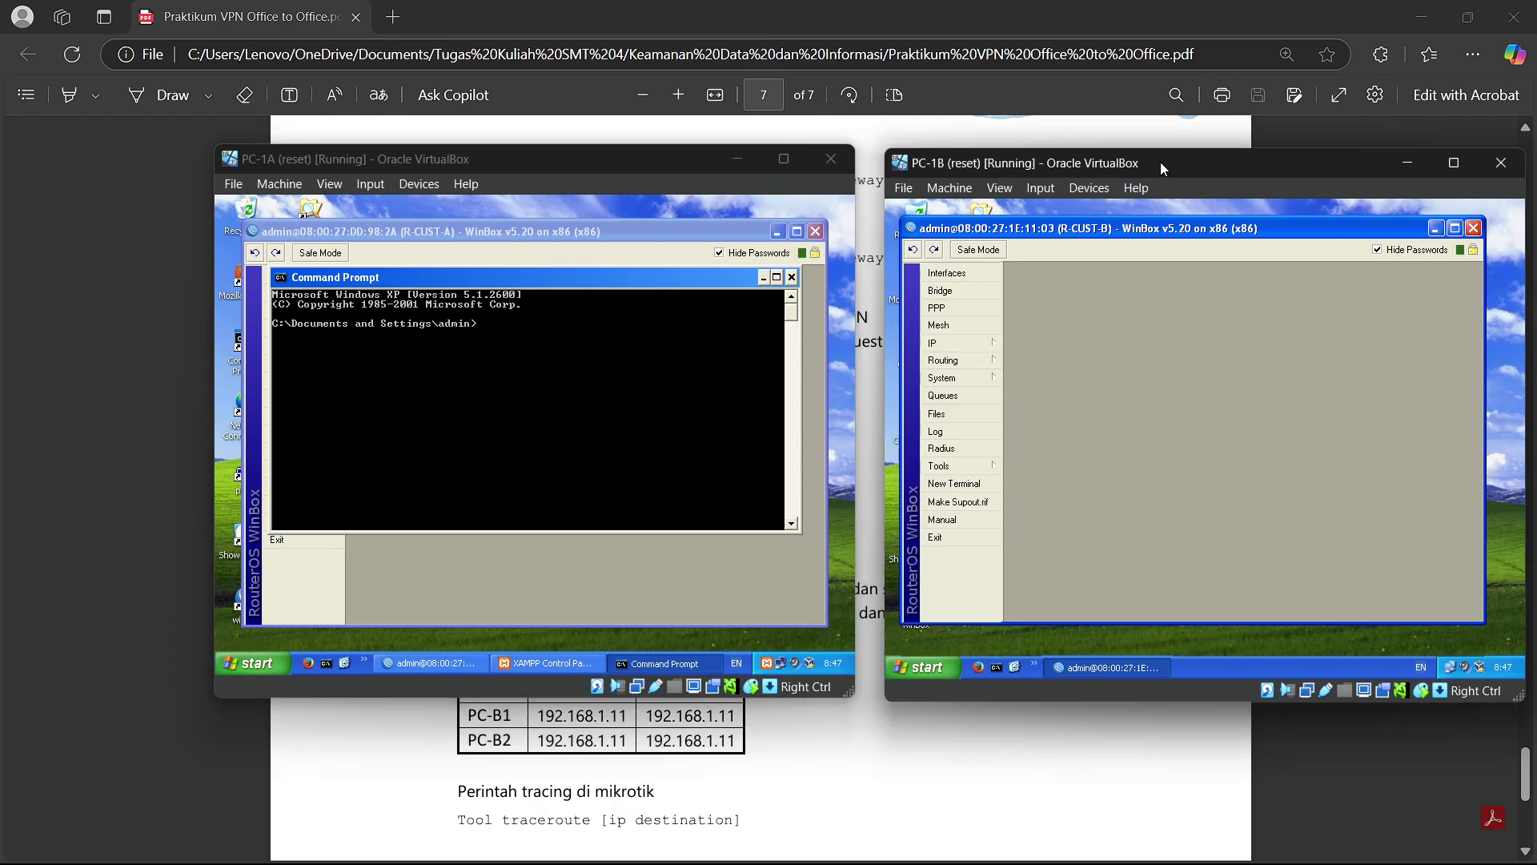
{"action": "left_click", "coordinate": [584, 367]}
{"action": "type", "text": "ping 192.168.2"}
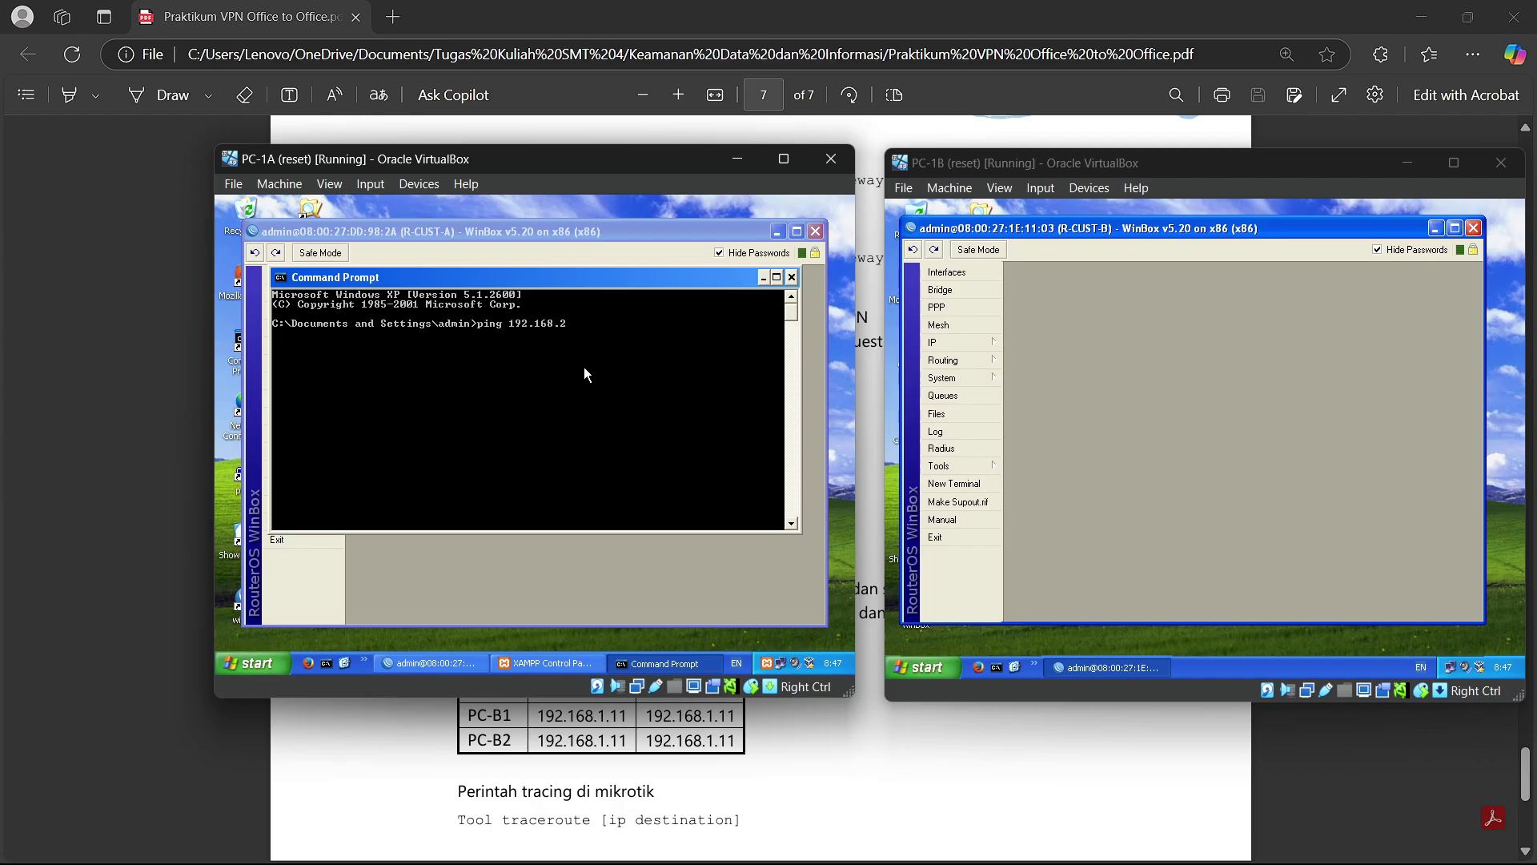
{"action": "type", "text": ".11"}
{"action": "key", "text": "Return"}
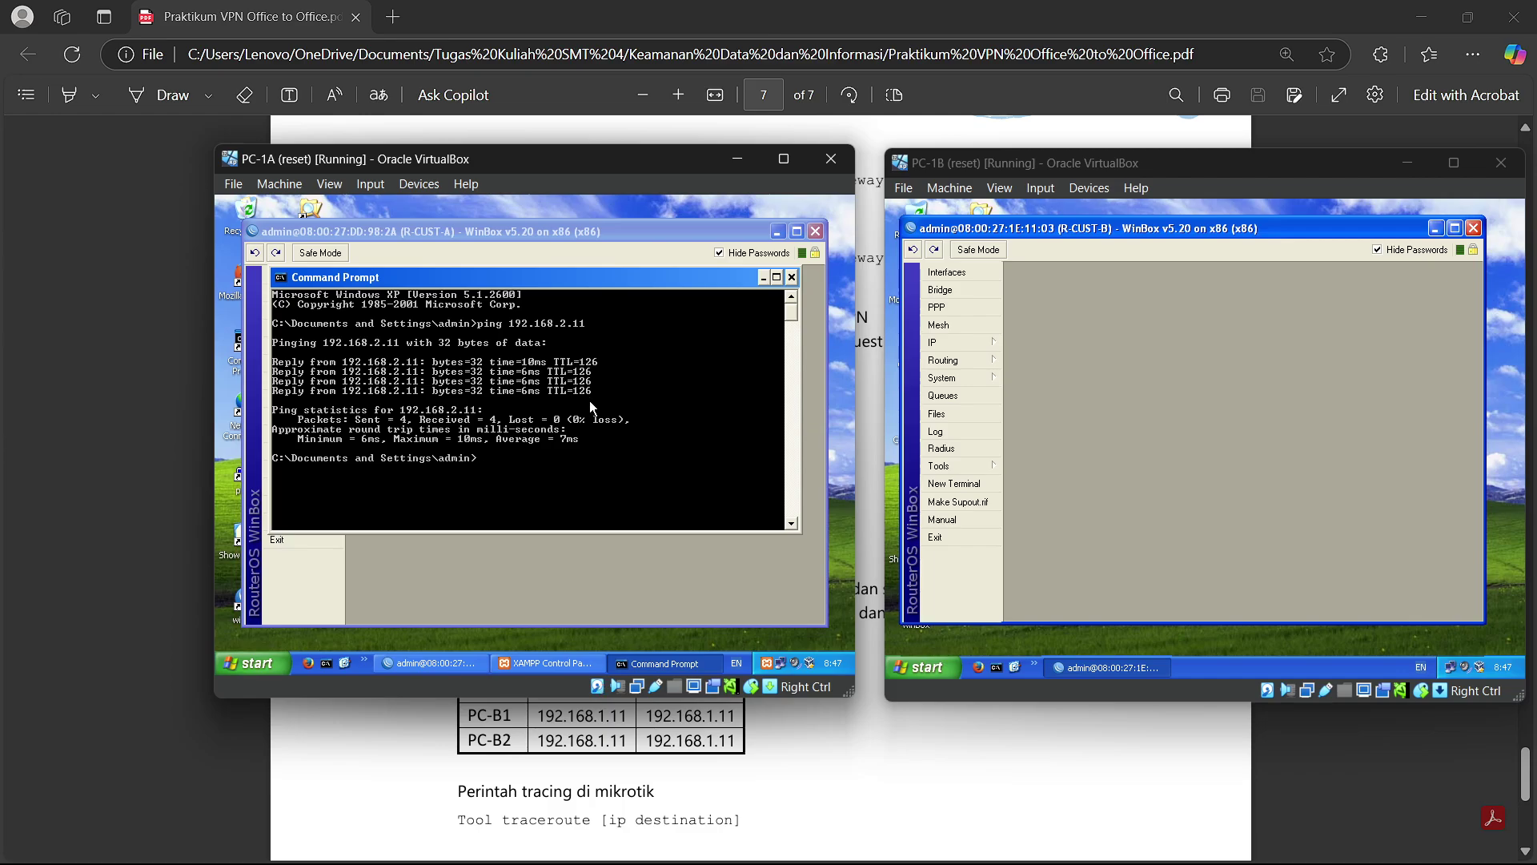
{"action": "type", "text": "tracert 192.168.2"}
{"action": "key", "text": "Return"}
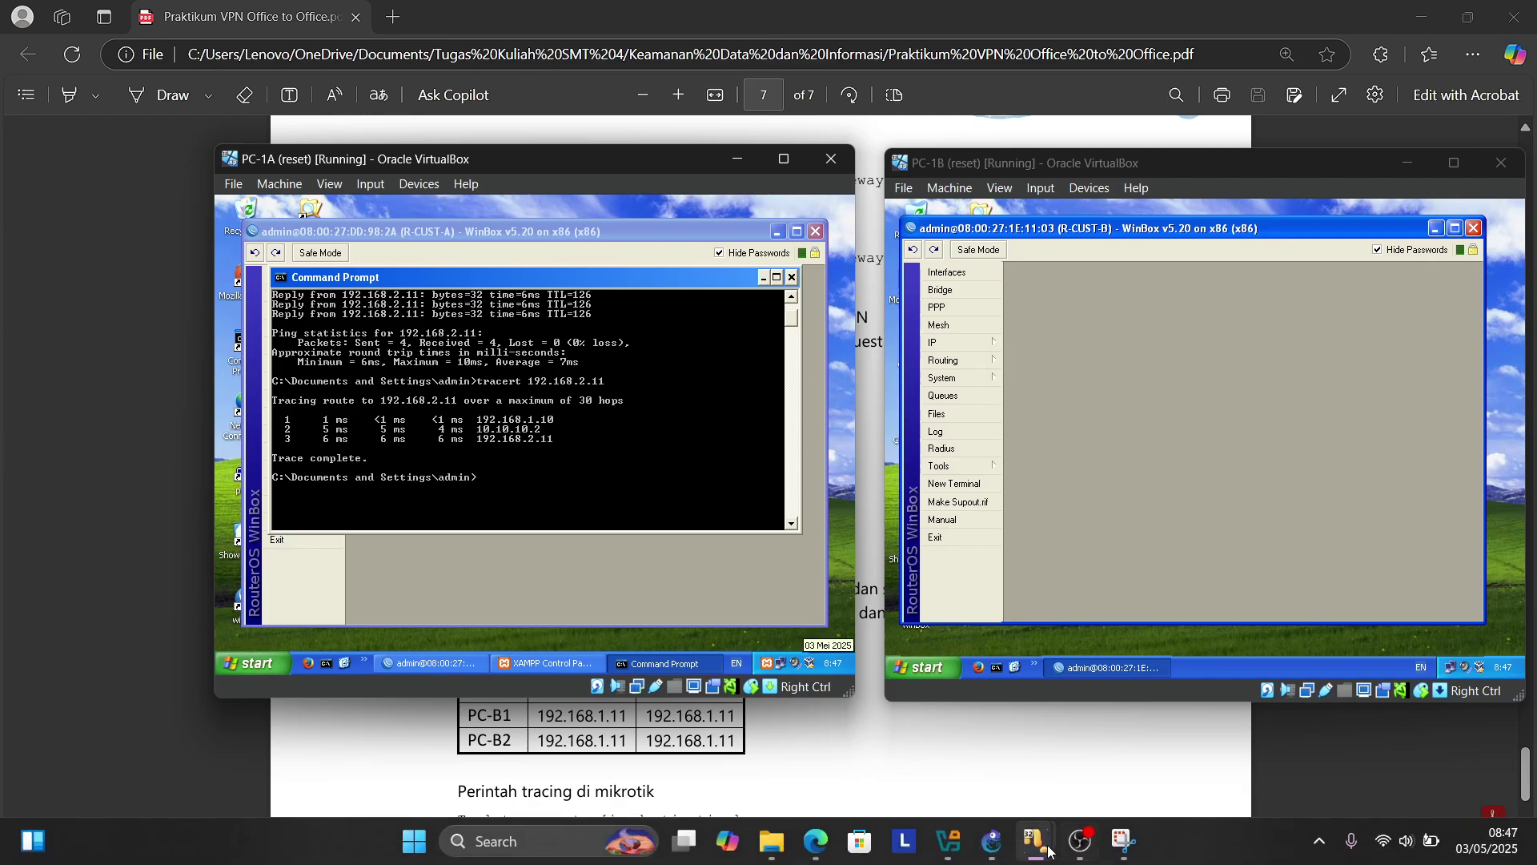
Step: Switch to the topology image in Snipping Tool and draw a red tunnel line from R-CUST-A over the core routers to R-CUST-B
{"action": "left_click", "coordinate": [1123, 841]}
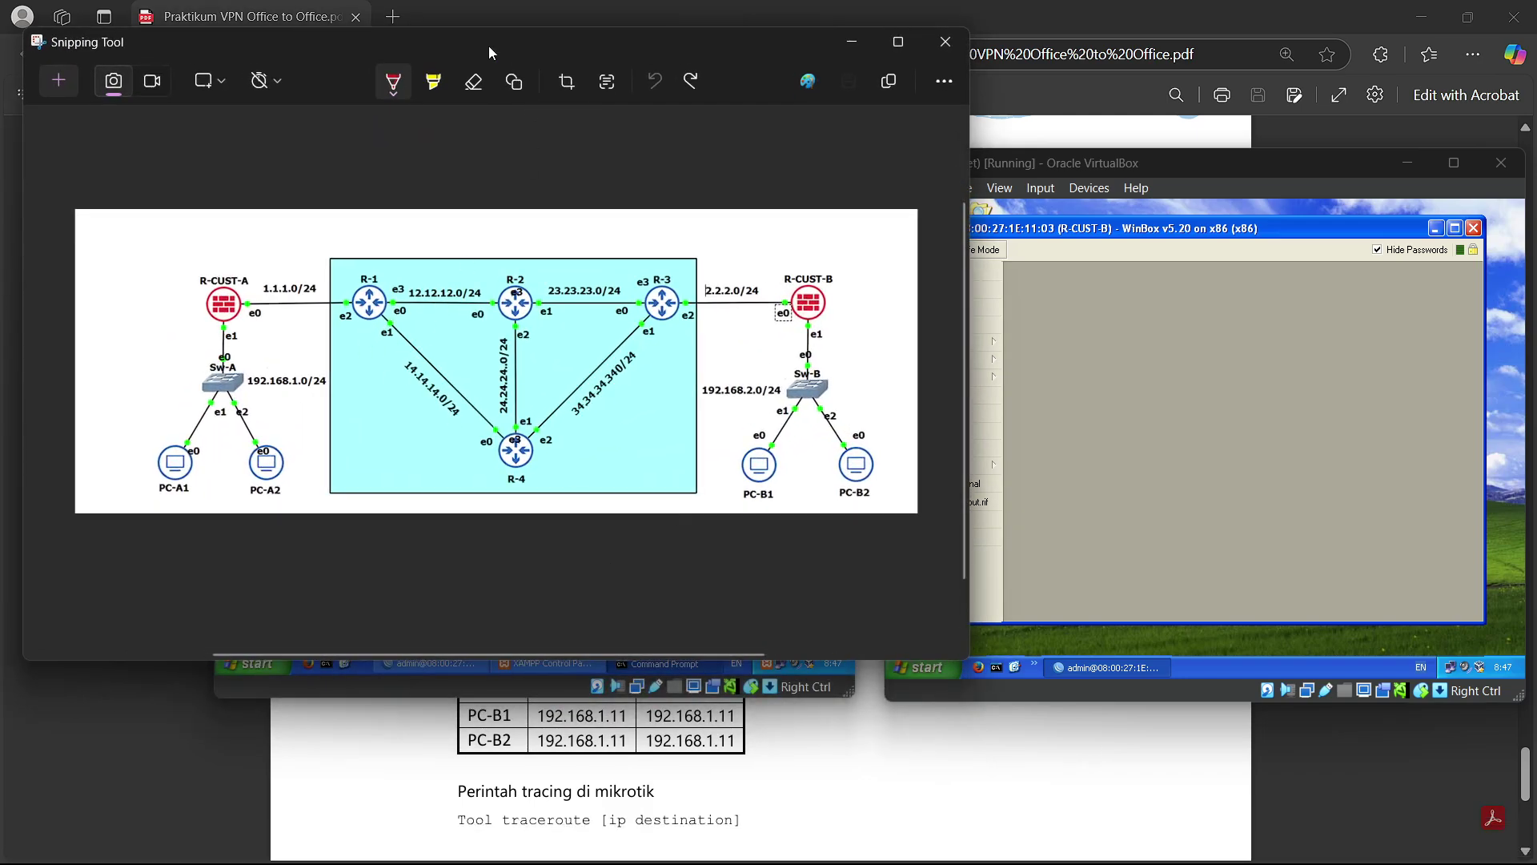
{"action": "left_click_drag", "start_coordinate": [489, 45], "coordinate": [872, 122]}
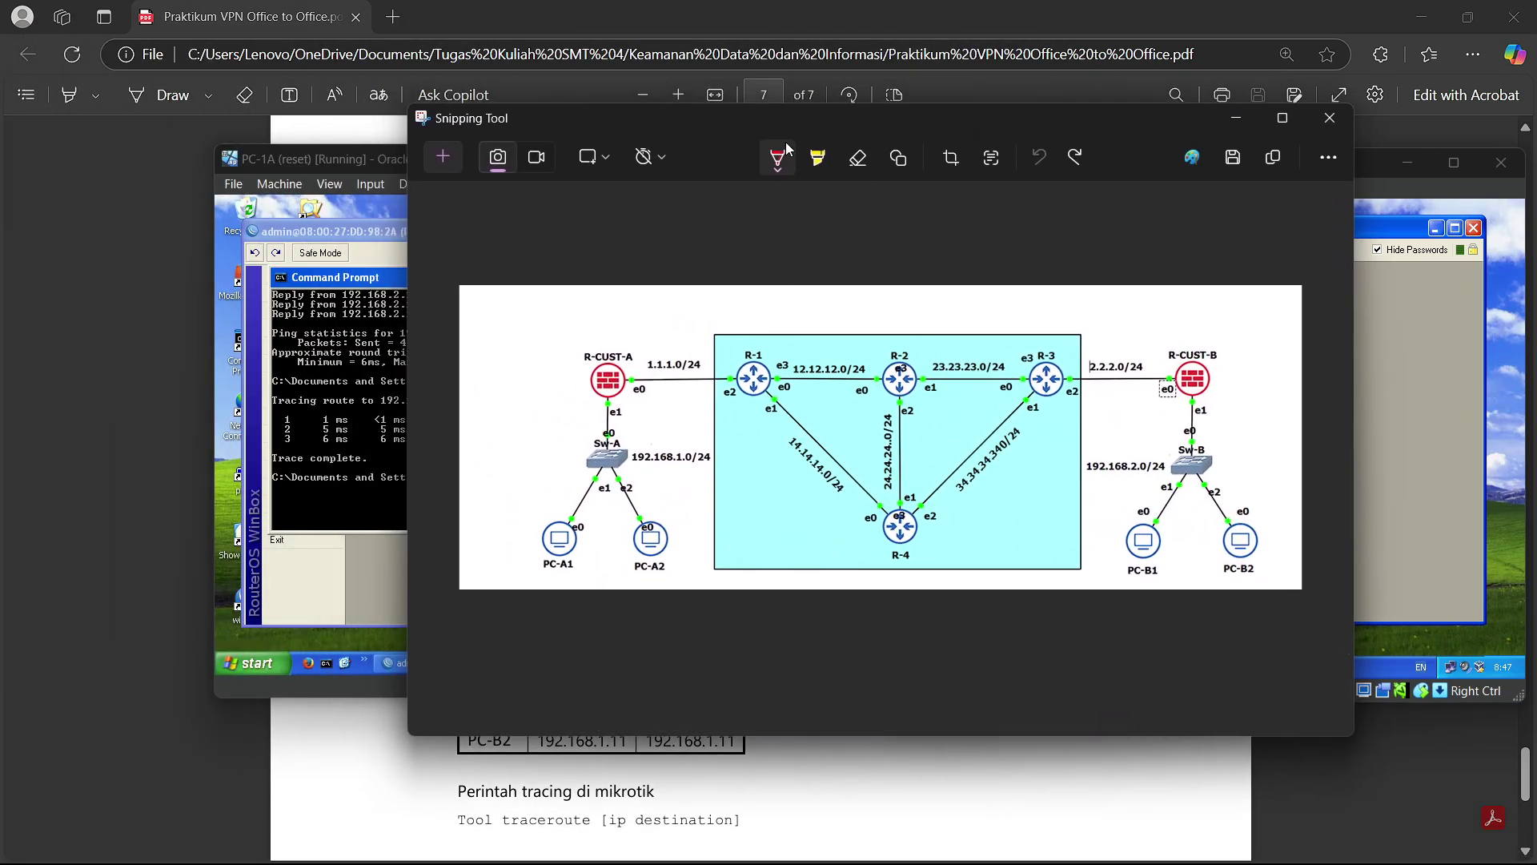
{"action": "left_click_drag", "start_coordinate": [761, 118], "coordinate": [650, 166]}
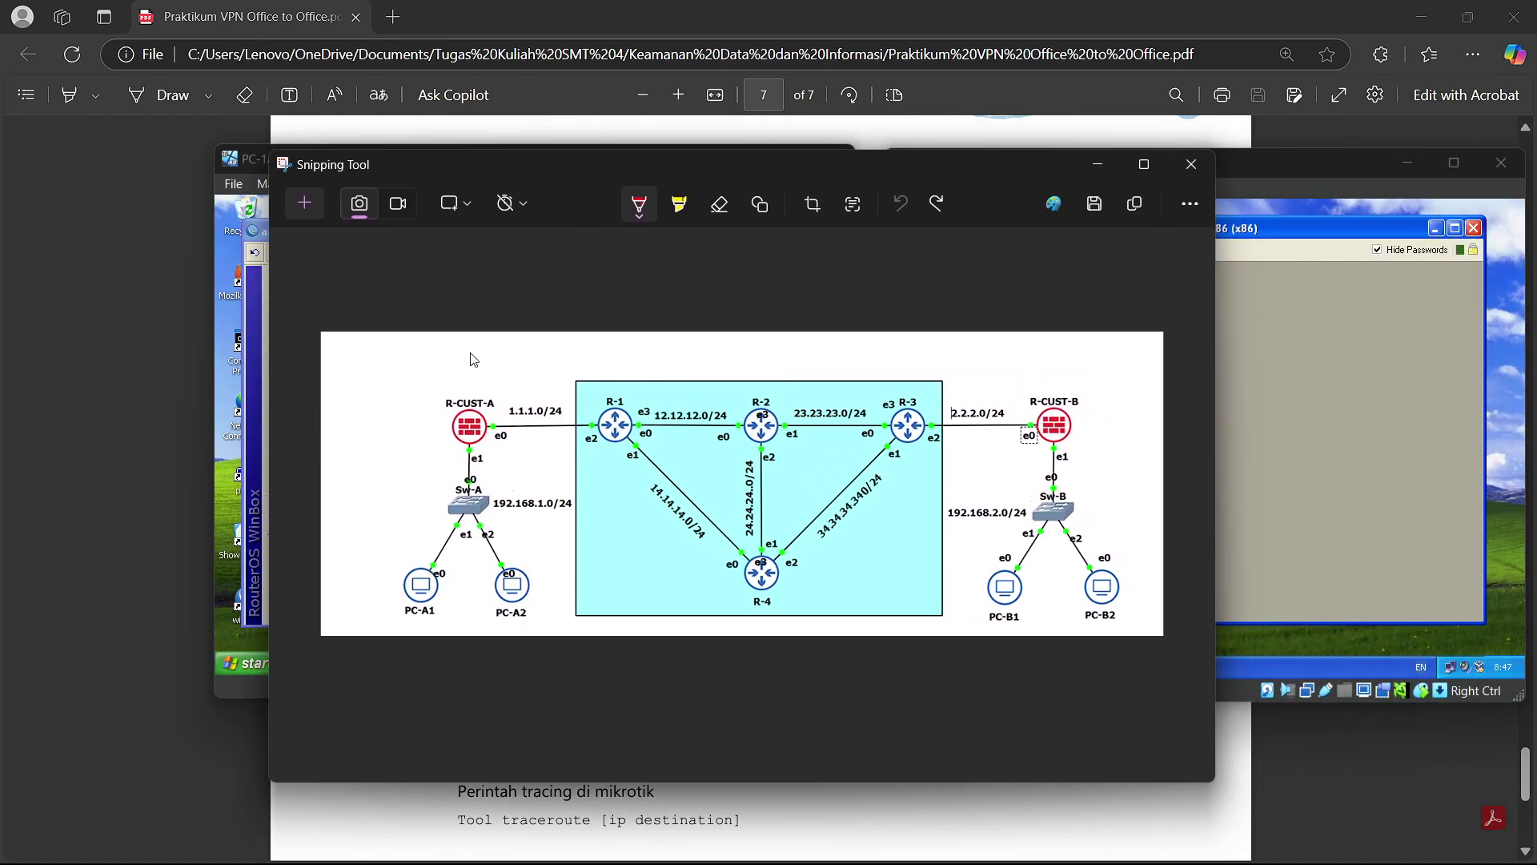
{"action": "mouse_move", "coordinate": [468, 423]}
{"action": "left_mouse_down"}
{"action": "mouse_move", "coordinate": [469, 386]}
{"action": "mouse_move", "coordinate": [541, 365]}
{"action": "mouse_move", "coordinate": [977, 354]}
{"action": "mouse_move", "coordinate": [1066, 393]}
{"action": "mouse_move", "coordinate": [1068, 432]}
{"action": "left_mouse_up"}
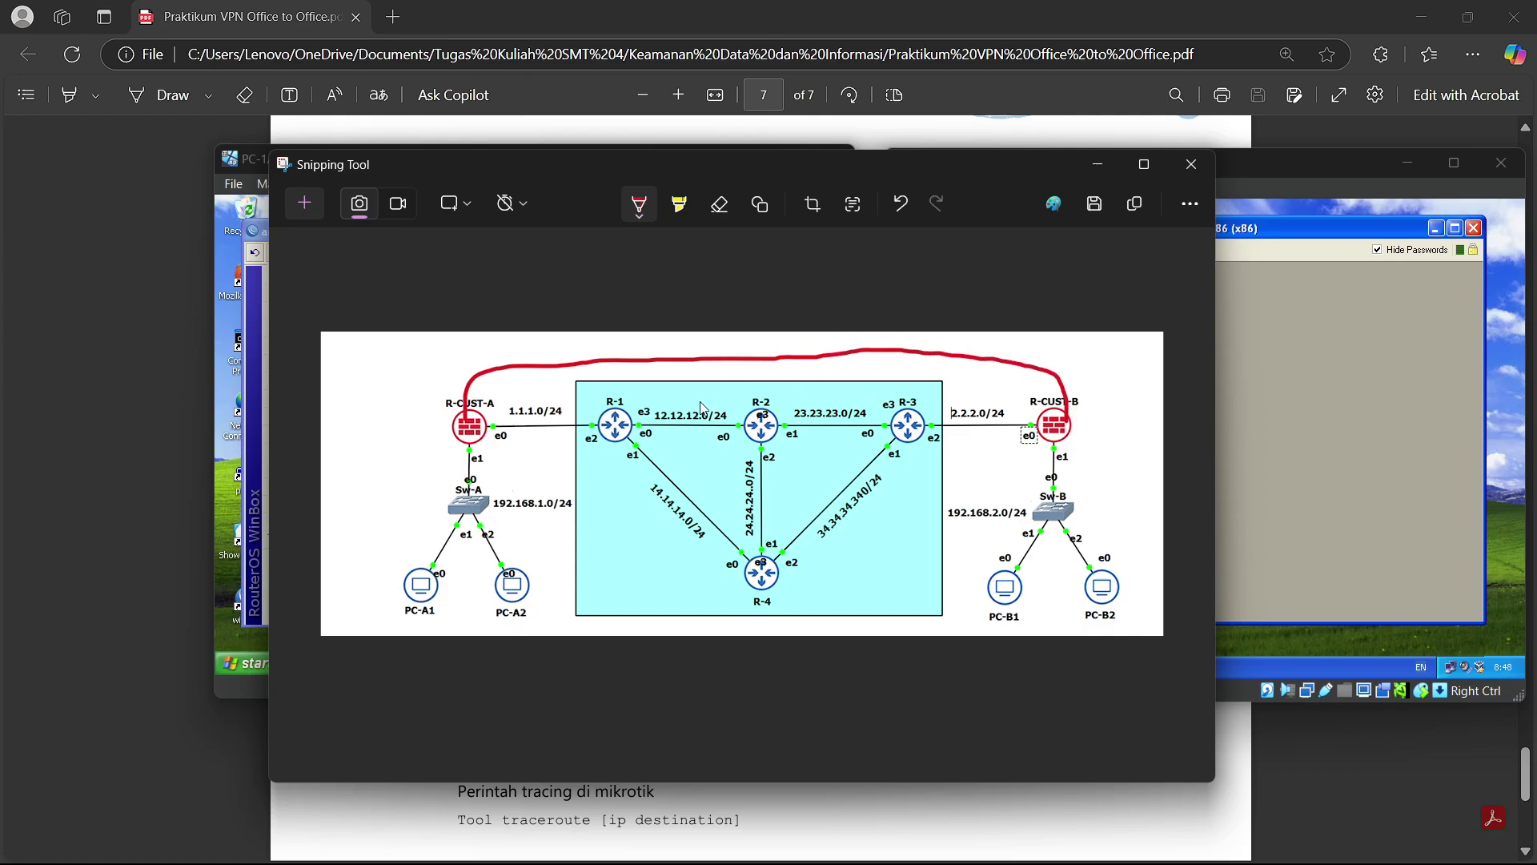
{"action": "key", "text": "ctrl+z"}
{"action": "mouse_move", "coordinate": [465, 428]}
{"action": "left_mouse_down"}
{"action": "mouse_move", "coordinate": [481, 378]}
{"action": "mouse_move", "coordinate": [624, 369]}
{"action": "mouse_move", "coordinate": [1024, 378]}
{"action": "mouse_move", "coordinate": [1050, 422]}
{"action": "left_mouse_up"}
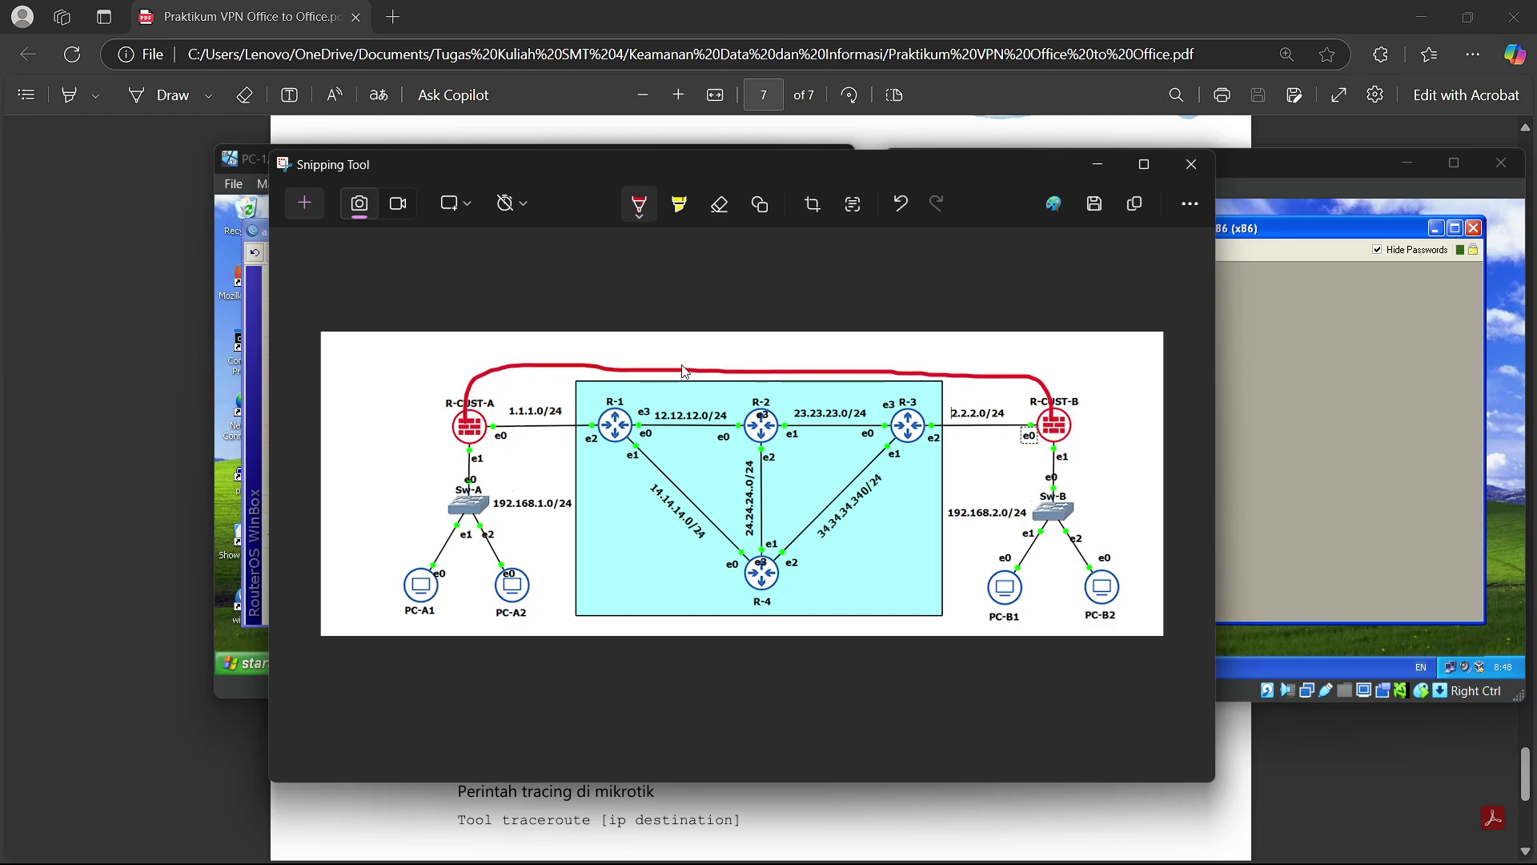
Step: Handwrite the address 1.1.1.10 above the red tunnel line in the topology image
{"action": "mouse_move", "coordinate": [686, 340]}
{"action": "left_mouse_down"}
{"action": "mouse_move", "coordinate": [765, 364]}
{"action": "mouse_move", "coordinate": [774, 349]}
{"action": "left_mouse_up"}
{"action": "left_click", "coordinate": [697, 349]}
{"action": "left_click", "coordinate": [720, 351]}
Step: Handwrite the tunnel addresses beside the customer routers, with 10.10.10.1 at R-CUST-A and a 10.10 address at R-CUST-B
{"action": "mouse_move", "coordinate": [333, 398]}
{"action": "left_mouse_down"}
{"action": "mouse_move", "coordinate": [332, 417]}
{"action": "mouse_move", "coordinate": [400, 402]}
{"action": "mouse_move", "coordinate": [445, 433]}
{"action": "left_mouse_up"}
{"action": "left_click", "coordinate": [369, 417]}
{"action": "left_click", "coordinate": [407, 420]}
{"action": "left_click", "coordinate": [436, 431]}
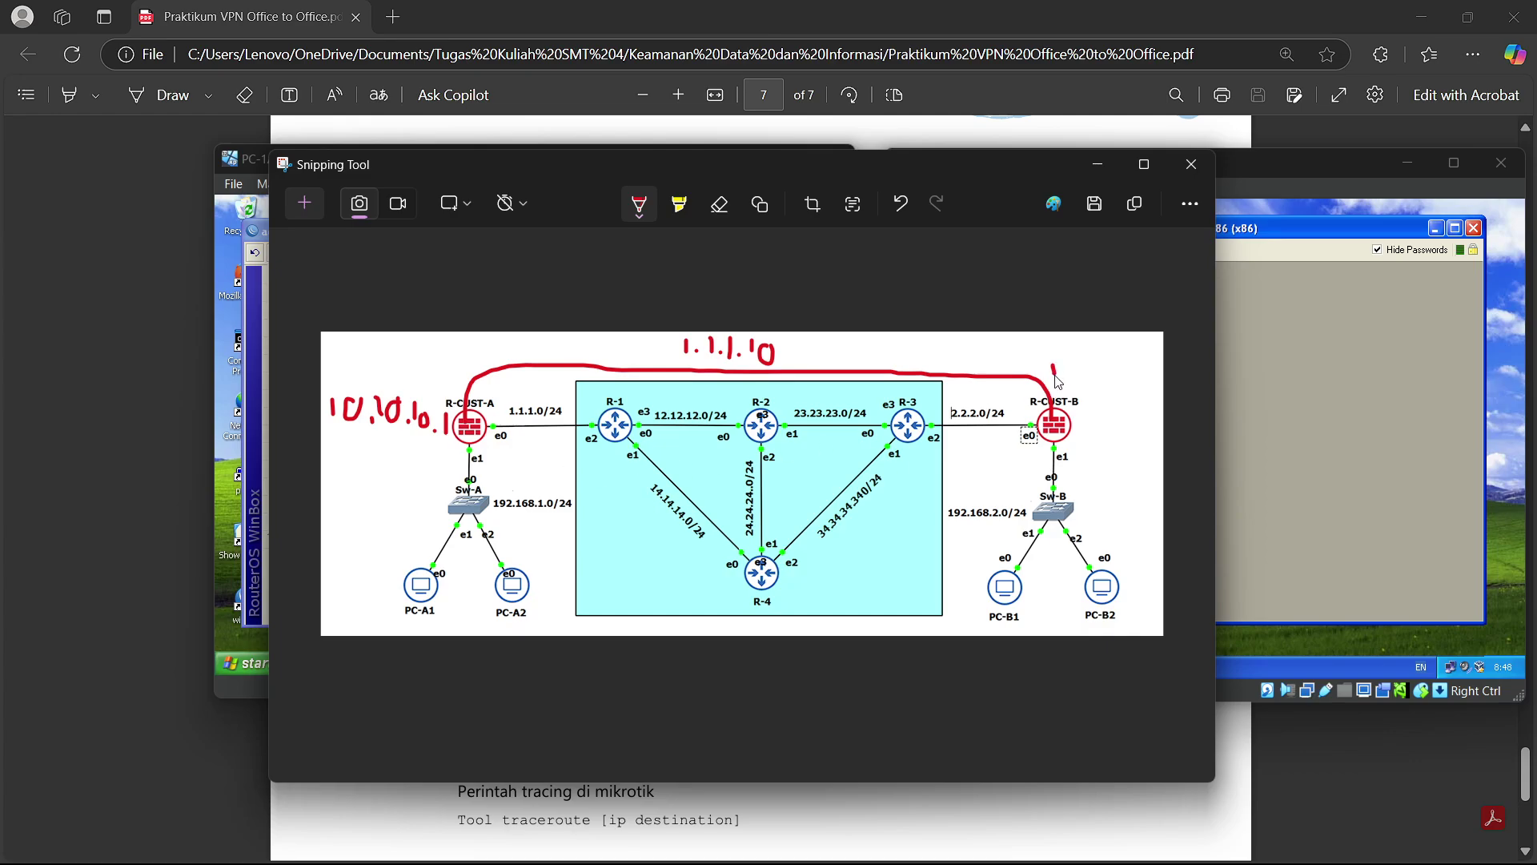
{"action": "left_click", "coordinate": [1084, 395]}
{"action": "left_click", "coordinate": [1120, 409]}
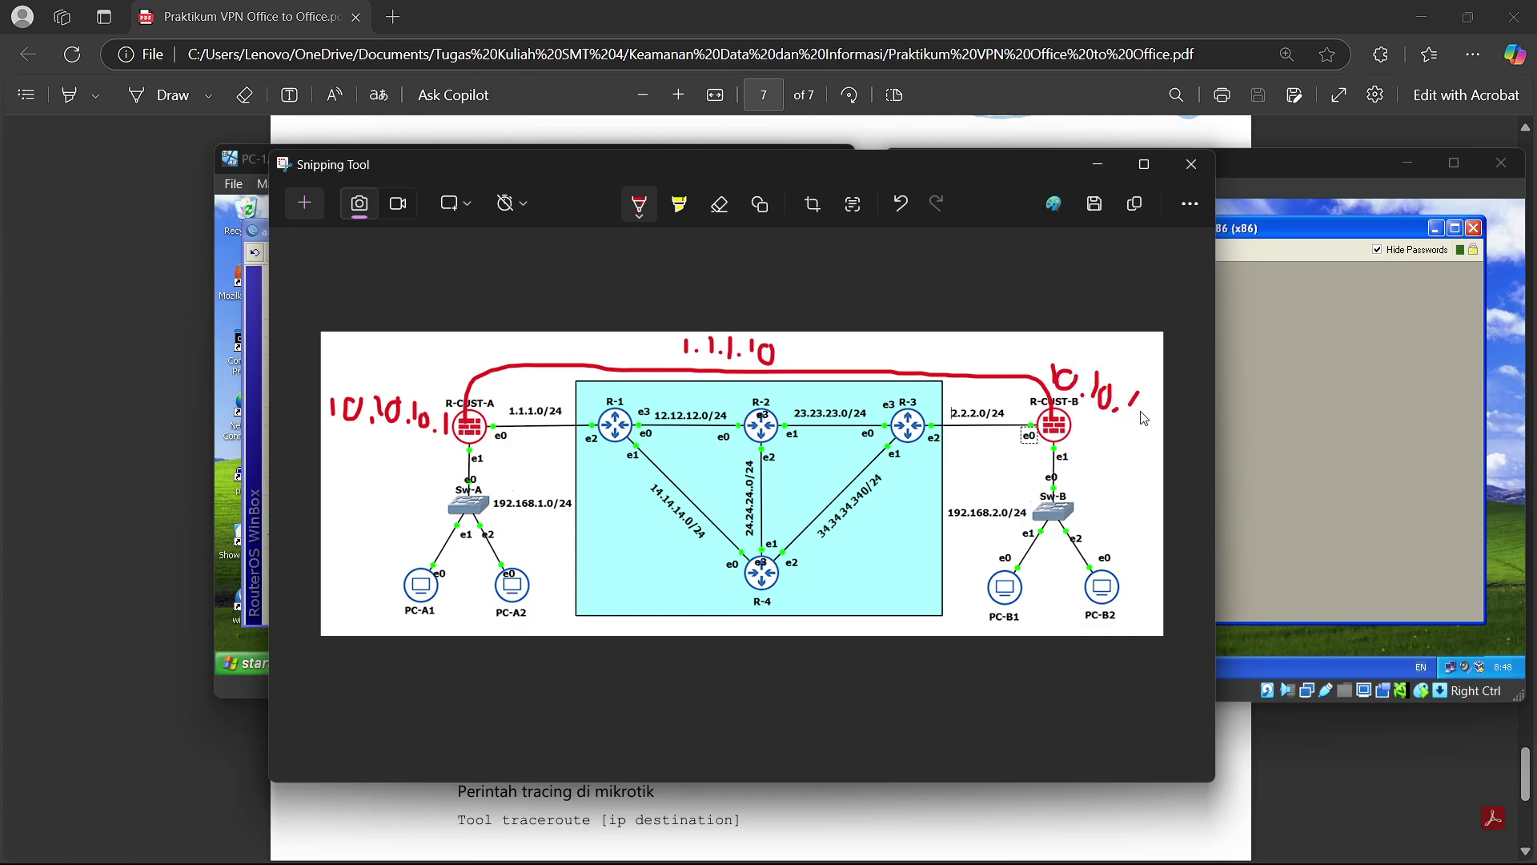
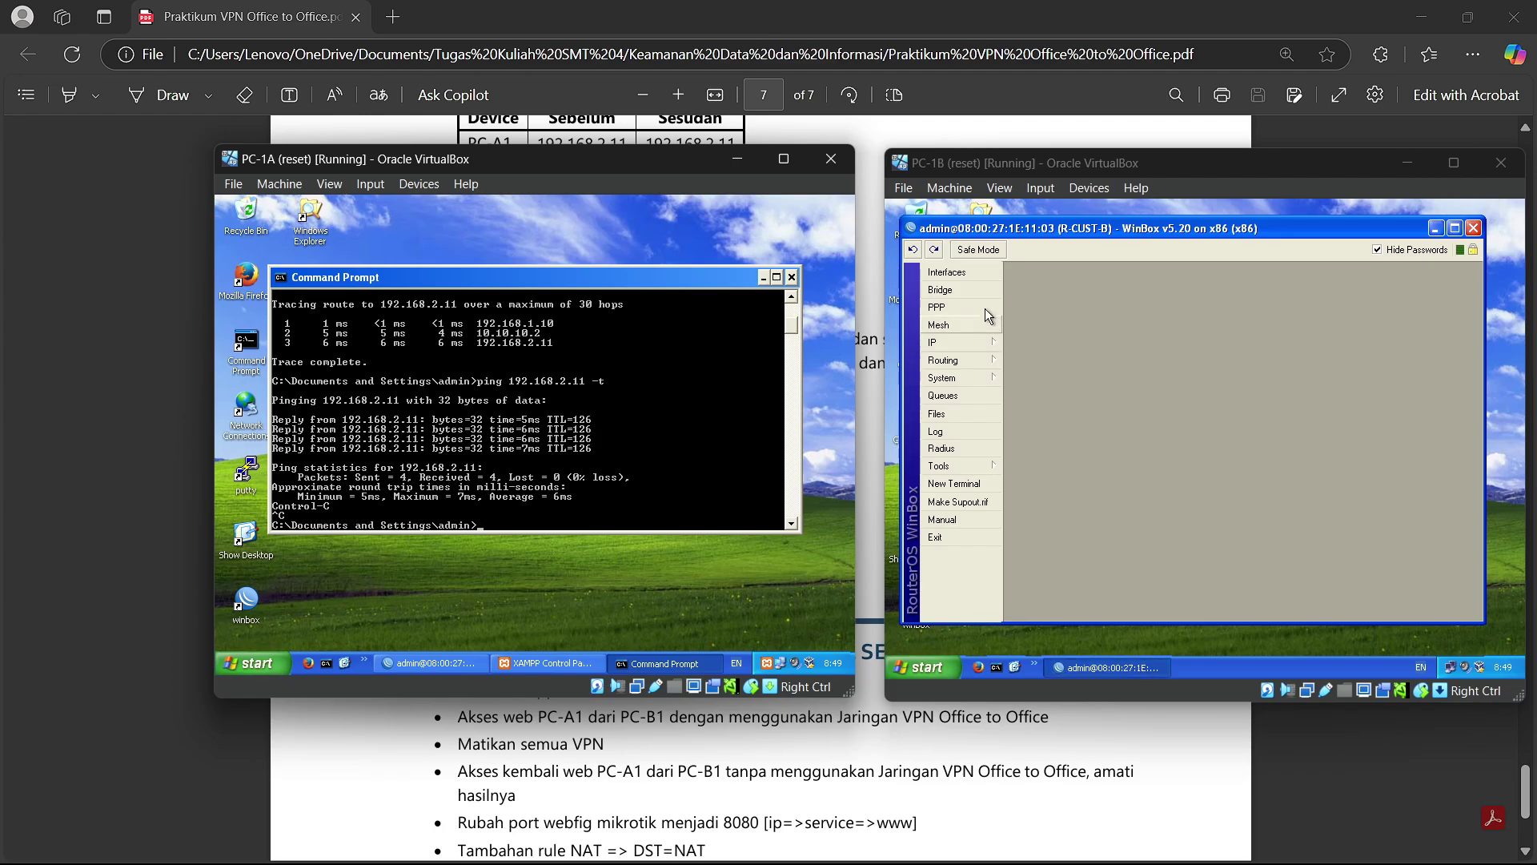
Step: Disable pptp-out1 on R-CUST-B and run a continuous ping to 192.168.2.11 from PC-1A, stopping it after the first result
{"action": "left_click", "coordinate": [938, 307]}
{"action": "left_click", "coordinate": [1160, 402]}
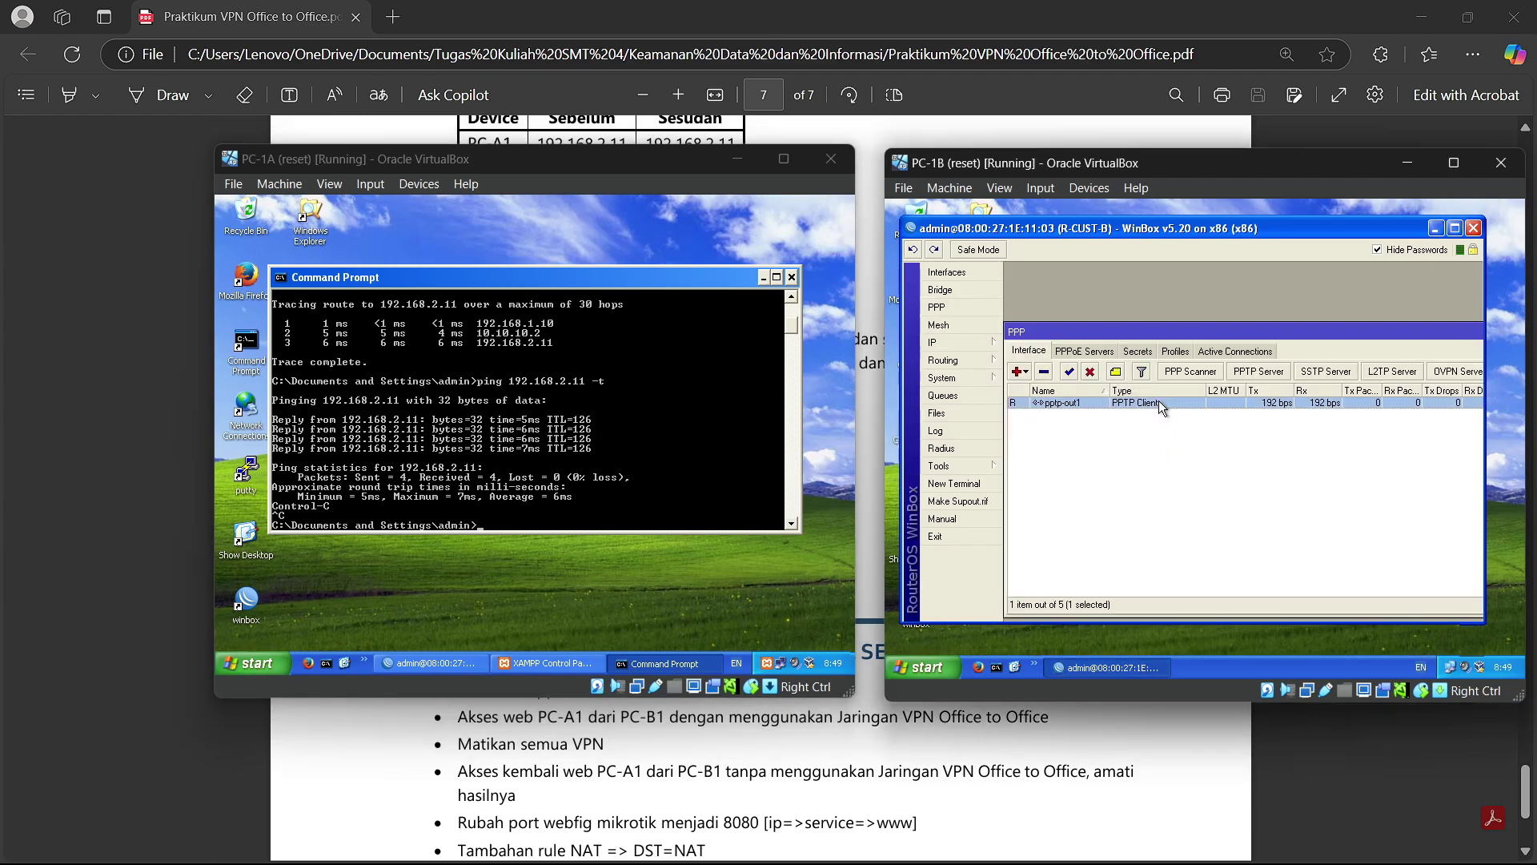
{"action": "left_click", "coordinate": [1089, 372]}
{"action": "left_click", "coordinate": [512, 511]}
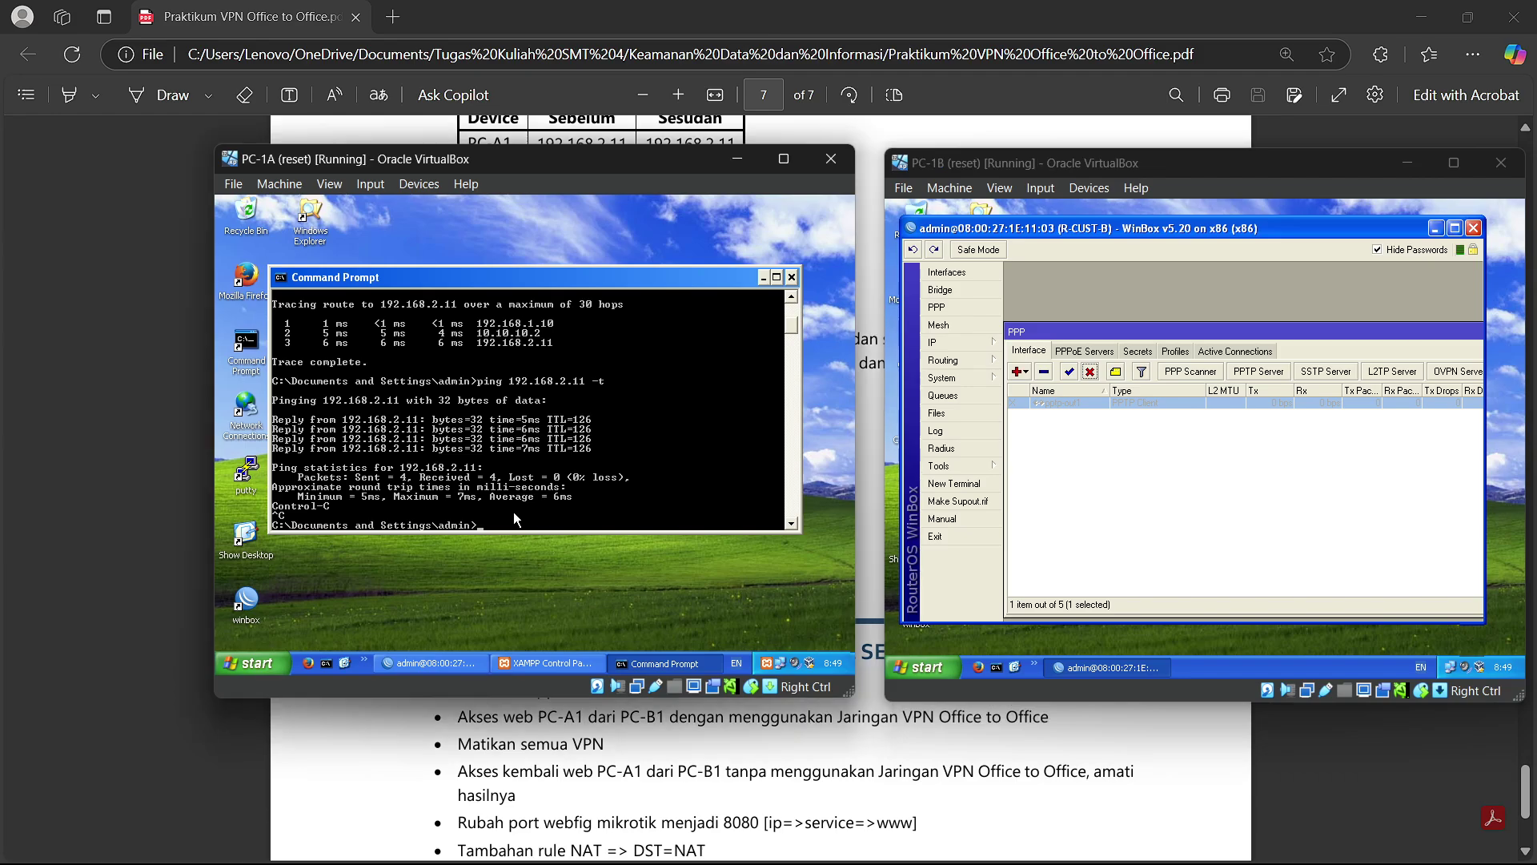
{"action": "key", "text": "Up"}
{"action": "key", "text": "Return"}
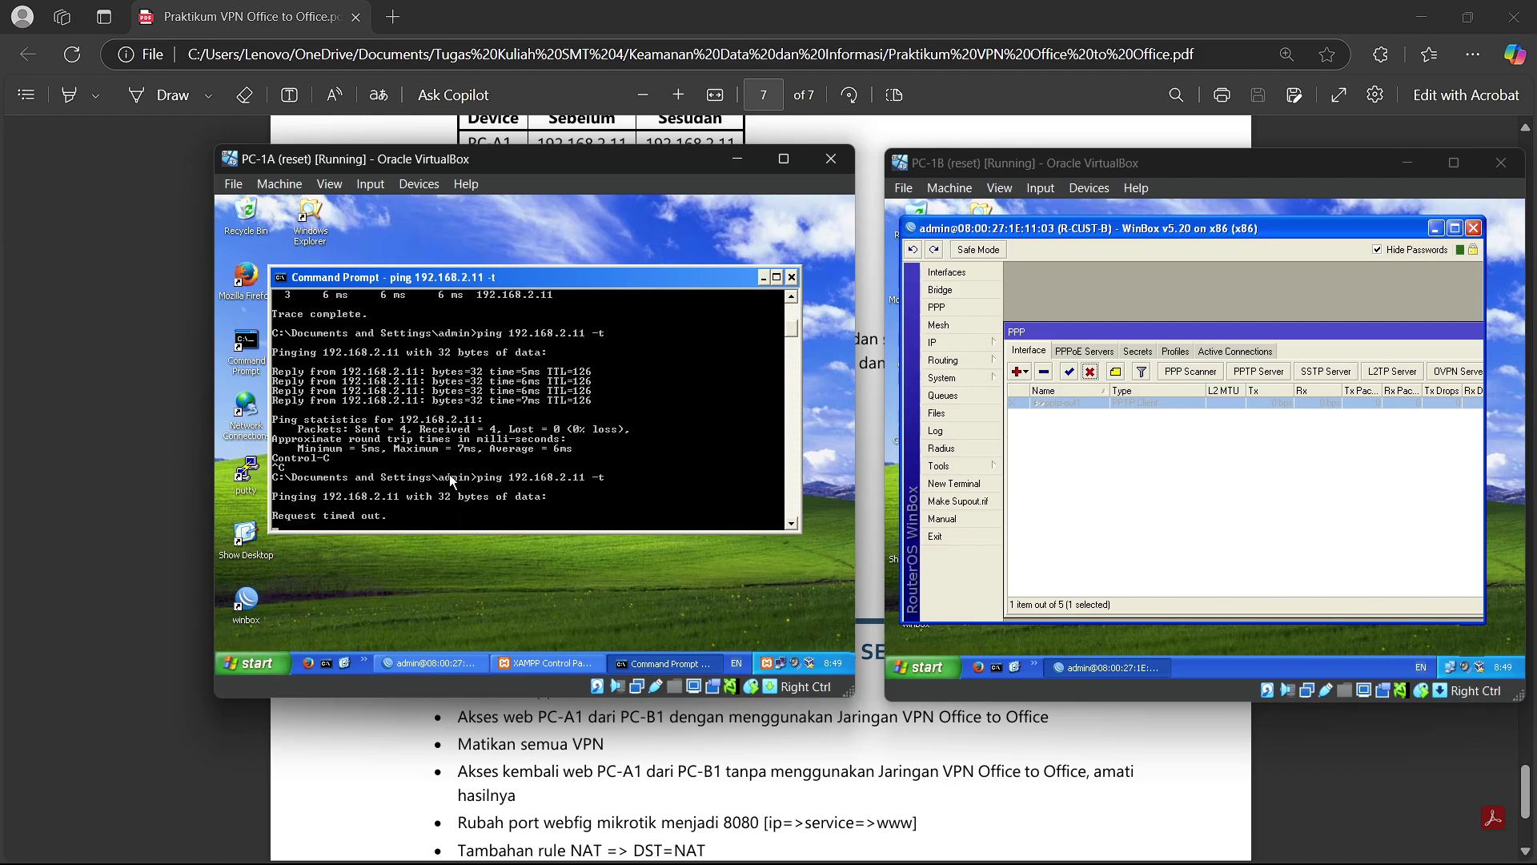
{"action": "key", "text": "ctrl+c"}
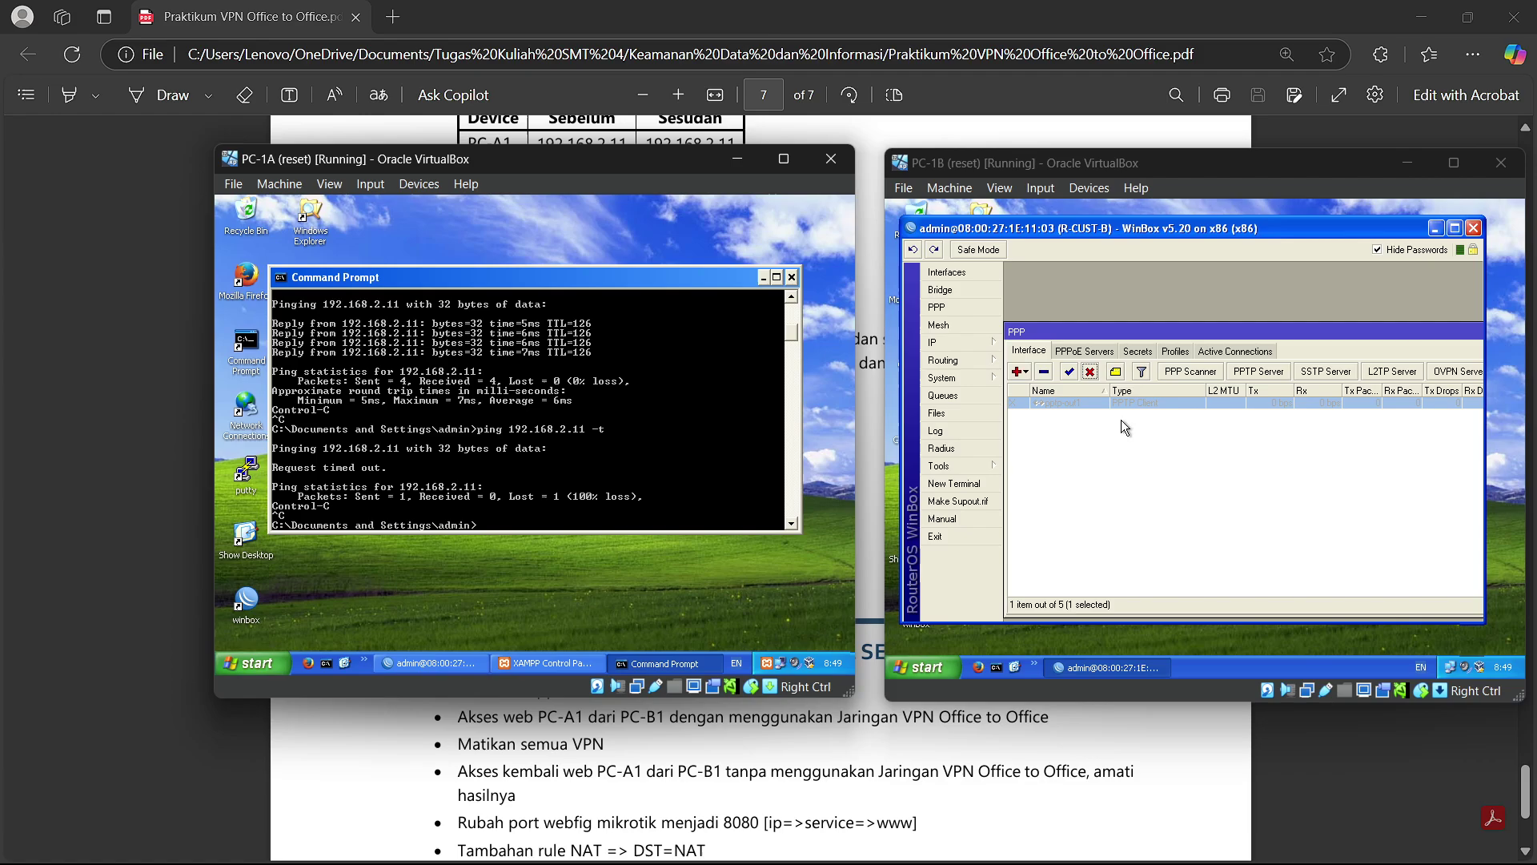
Step: Re-enable pptp-out1 on R-CUST-B and repeat the continuous ping to 192.168.2.11 from PC-1A
{"action": "left_click", "coordinate": [1069, 371]}
{"action": "left_click", "coordinate": [570, 485]}
{"action": "type", "text": "tracert 192.168.2.11"}
{"action": "key", "text": "Up"}
{"action": "key", "text": "Return"}
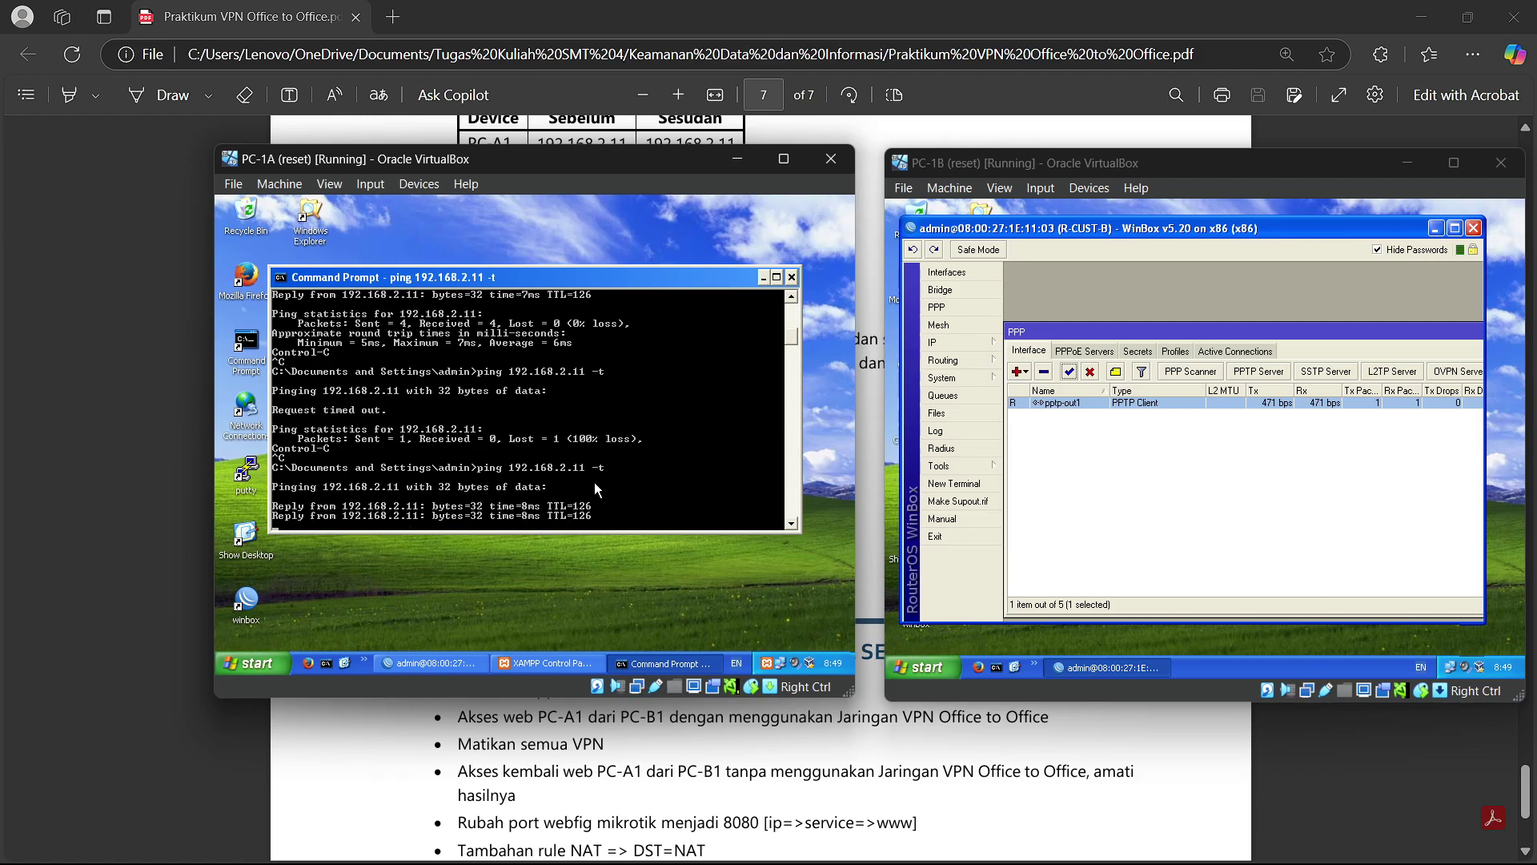
Step: Return to the guide and read the section 12 trace table and the additional port forwarding (virtual server) tasks
{"action": "key", "text": "alt+Tab"}
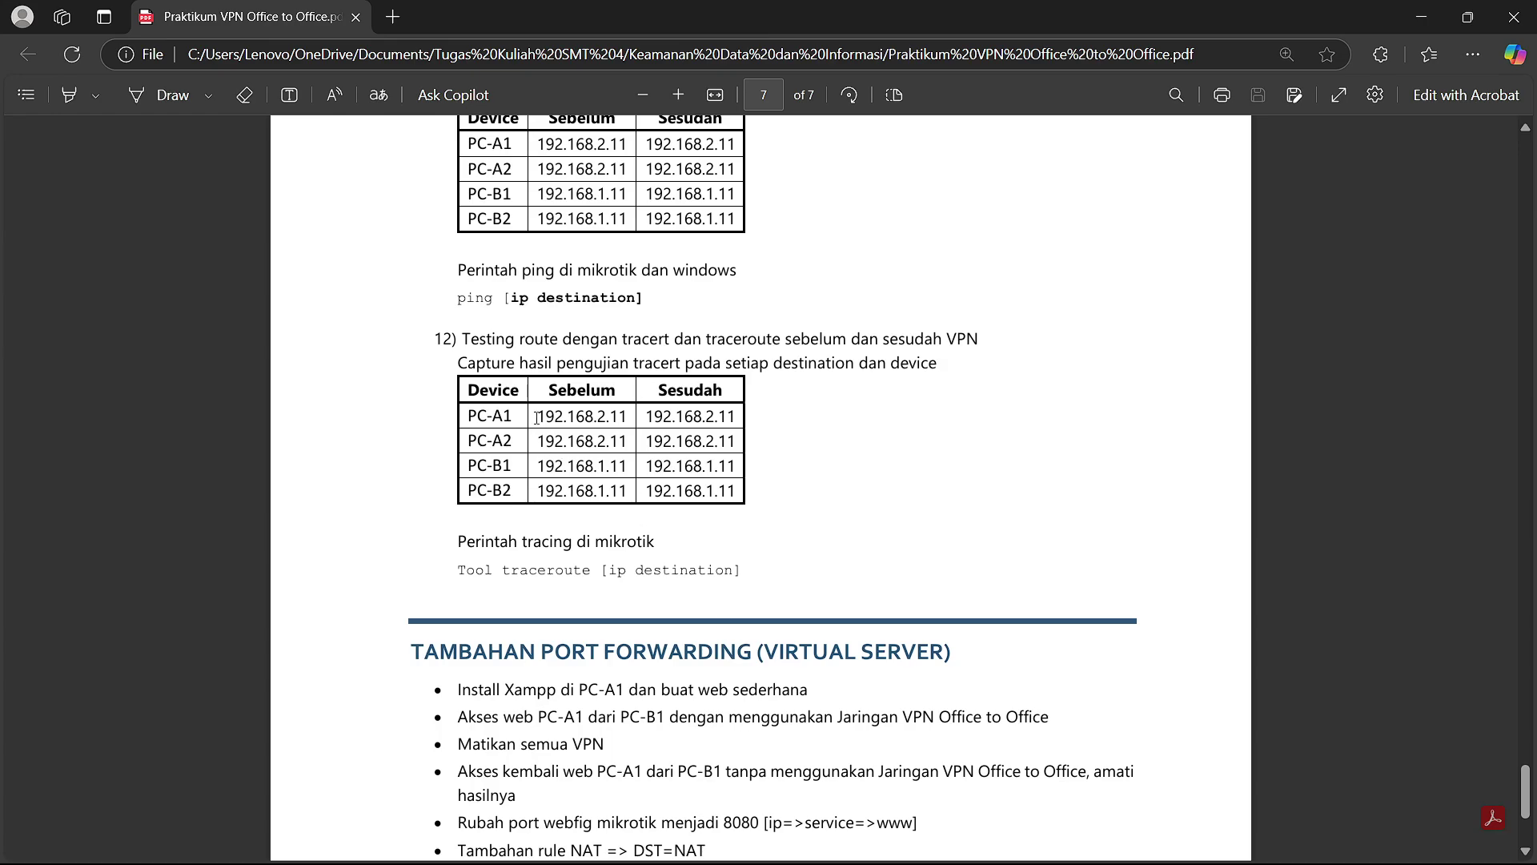
{"action": "left_click_drag", "start_coordinate": [536, 417], "coordinate": [735, 416]}
{"action": "left_click", "coordinate": [652, 455]}
{"action": "left_click", "coordinate": [662, 485]}
{"action": "scroll", "coordinate": [662, 485], "scroll_direction": "down", "scroll_amount": 3}
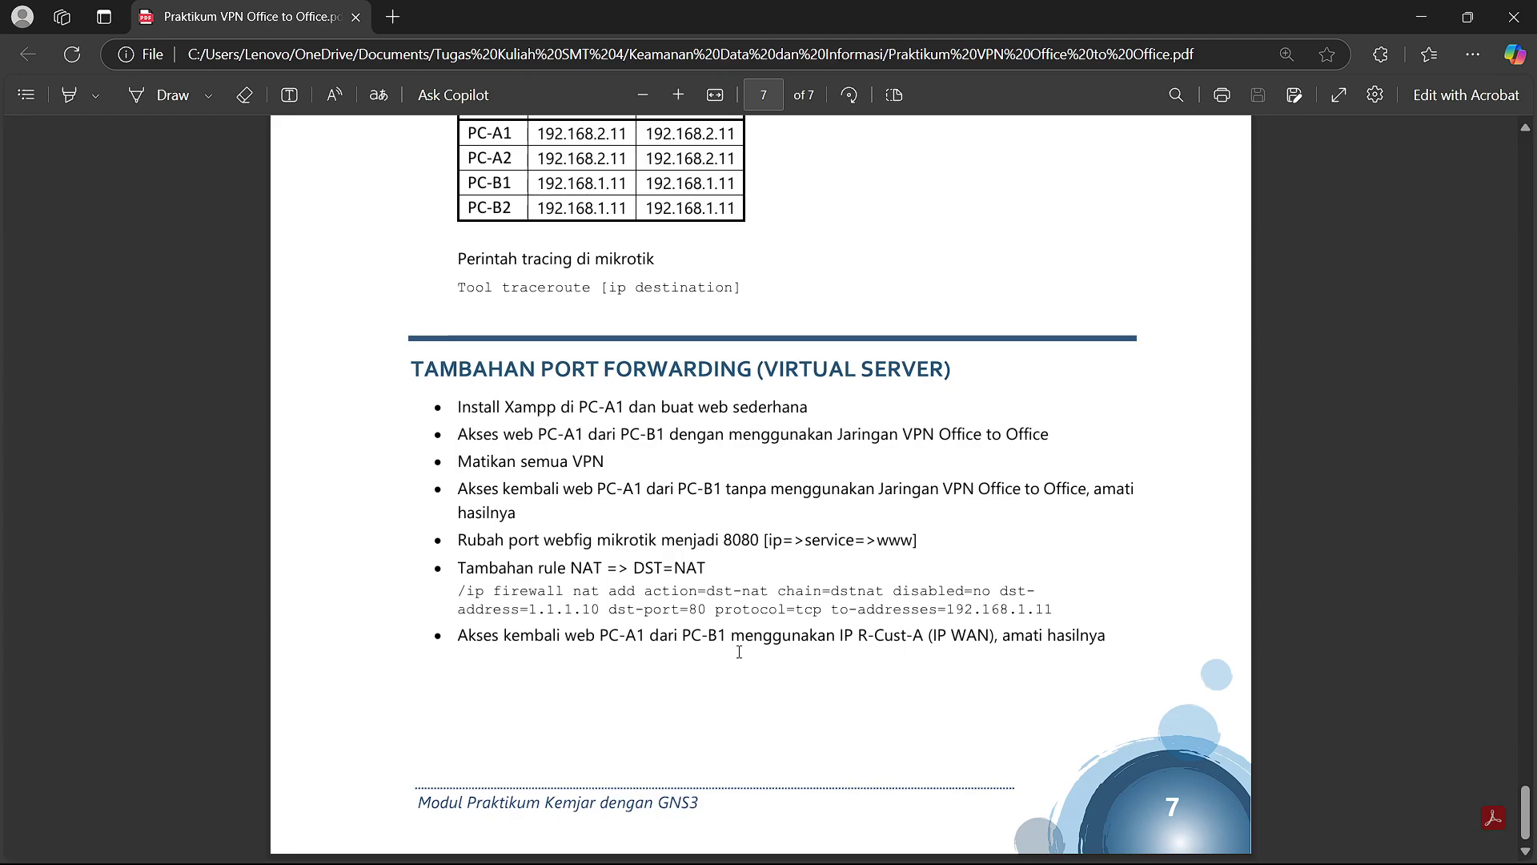
{"action": "left_click_drag", "start_coordinate": [450, 405], "coordinate": [509, 407]}
{"action": "left_click", "coordinate": [512, 409]}
{"action": "left_click_drag", "start_coordinate": [907, 435], "coordinate": [1049, 436]}
{"action": "left_click", "coordinate": [797, 460]}
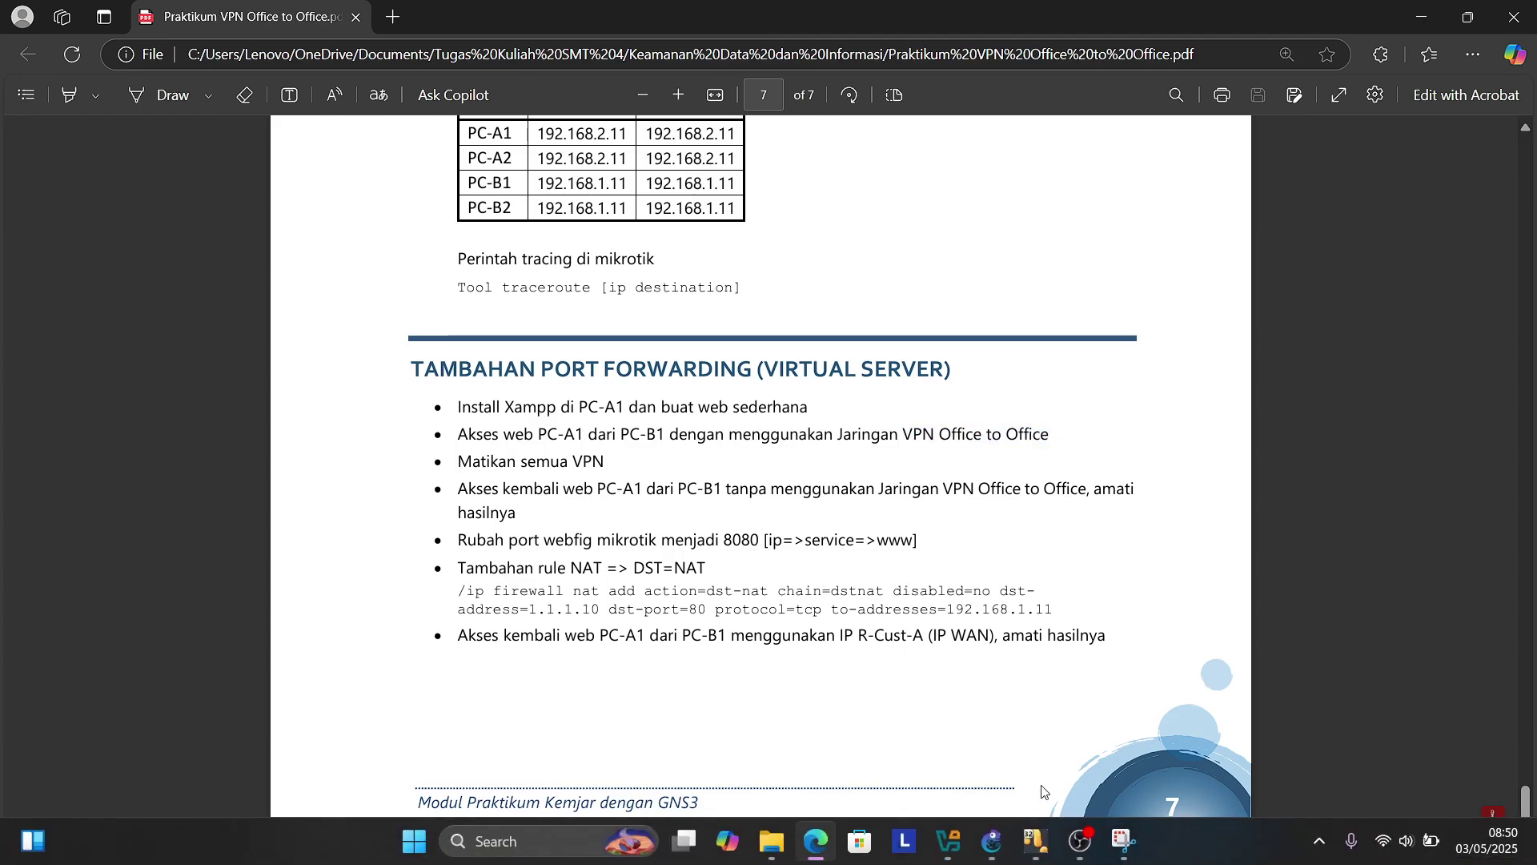
Step: Bring up the PC-1A and PC-1B virtual machines and clear their desktops of the Command Prompt, PPP and WinBox windows
{"action": "mouse_move", "coordinate": [1065, 849]}
{"action": "left_click", "coordinate": [1059, 744]}
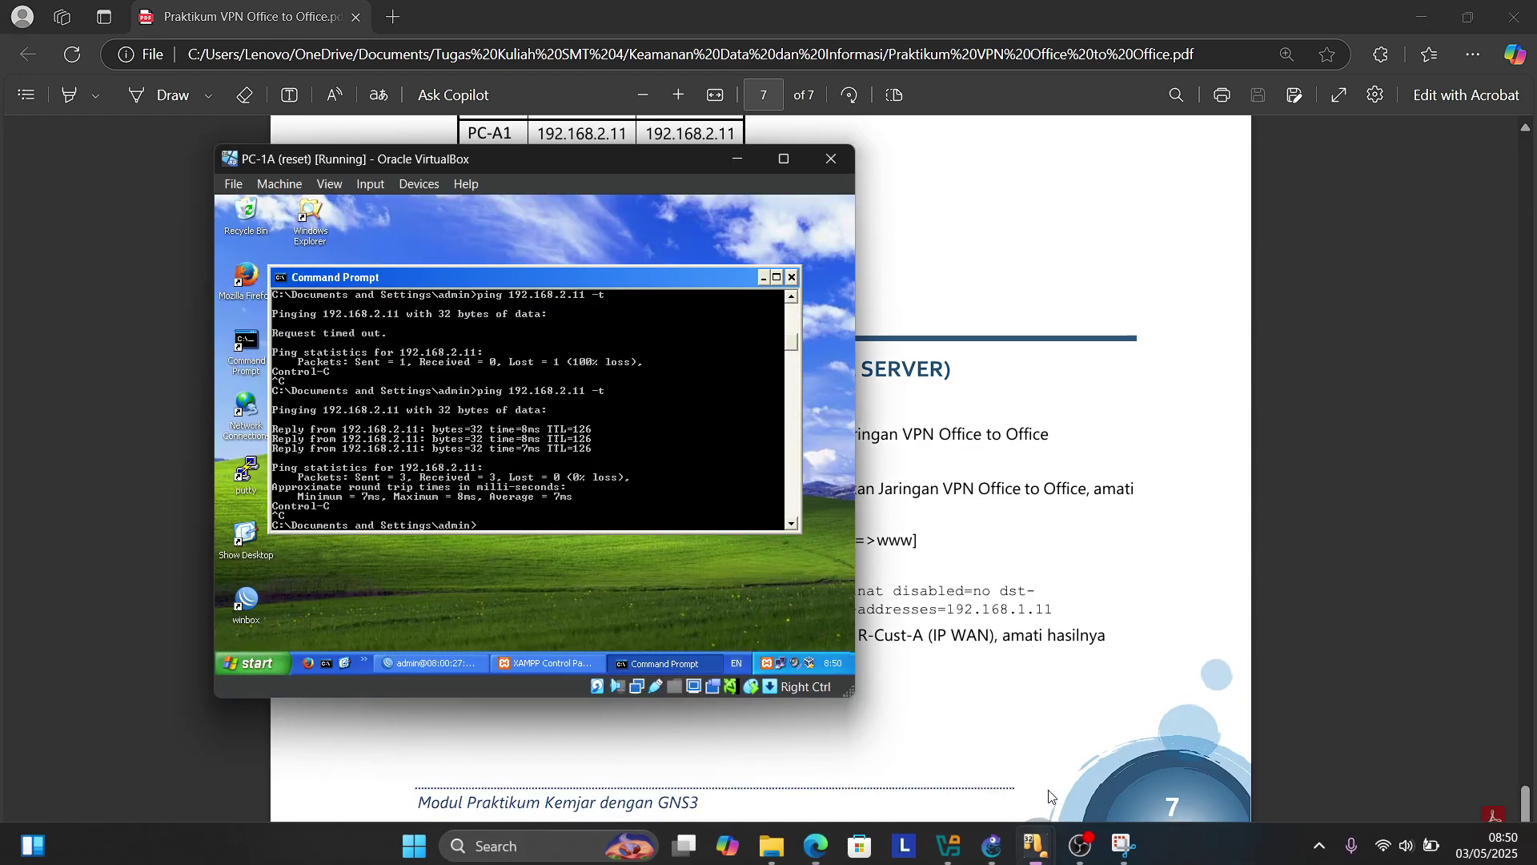
{"action": "left_click", "coordinate": [1145, 760]}
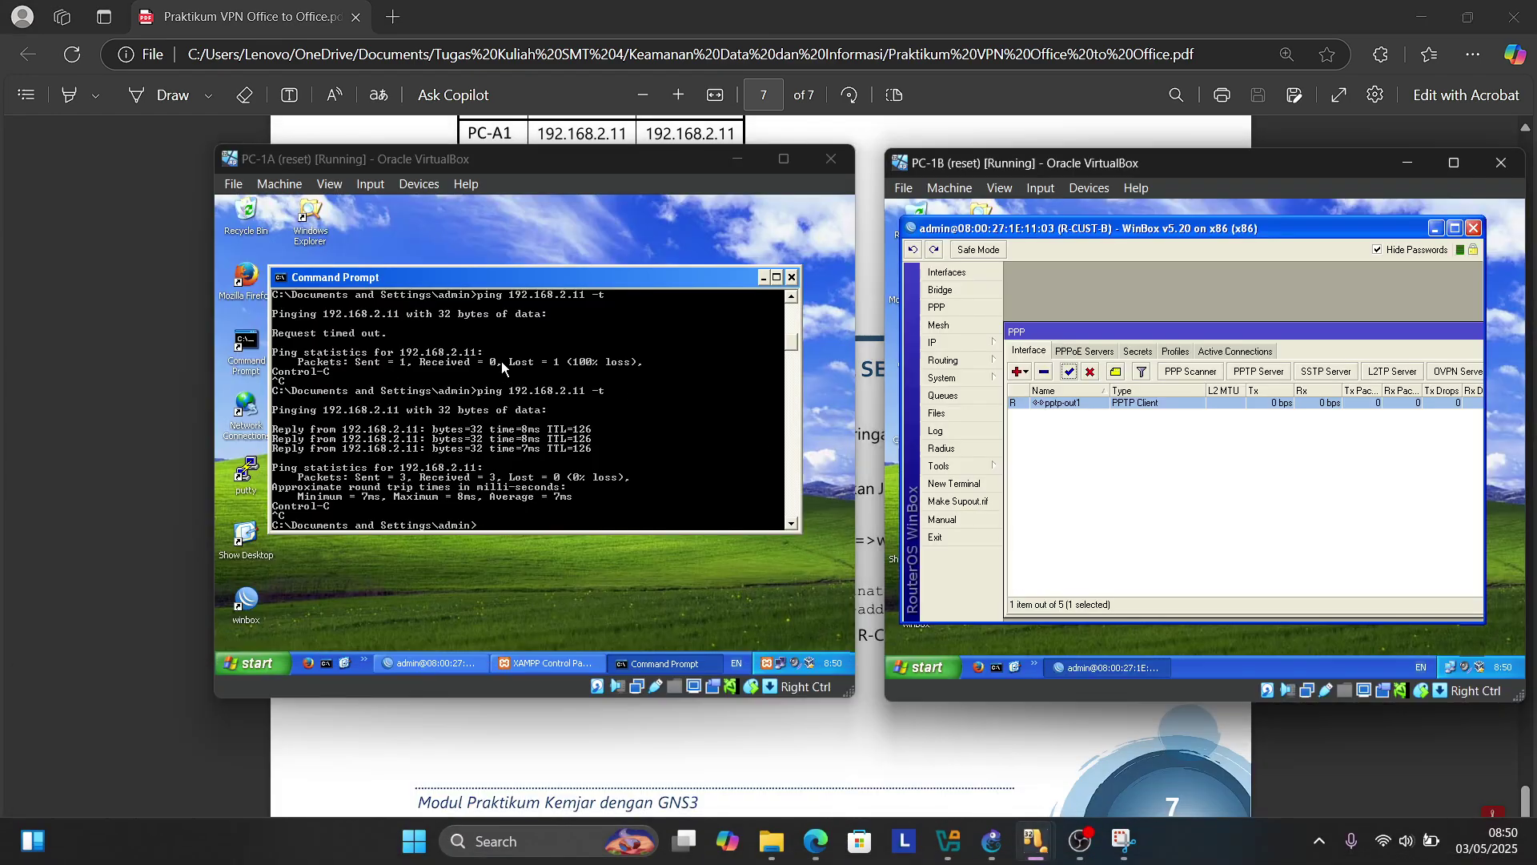
{"action": "left_click", "coordinate": [791, 277]}
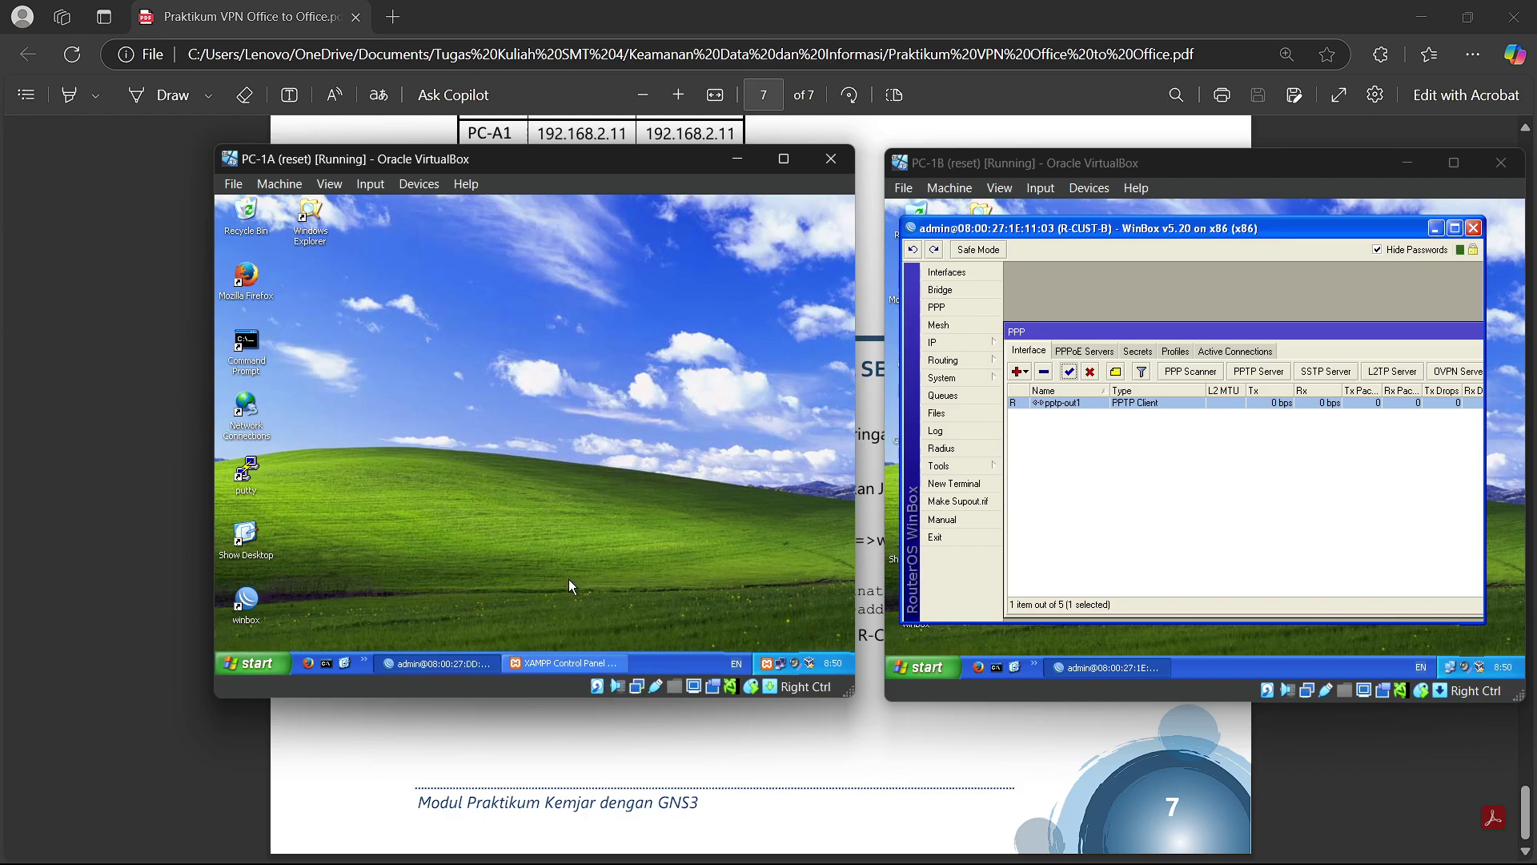
{"action": "left_click_drag", "start_coordinate": [1412, 333], "coordinate": [1234, 342]}
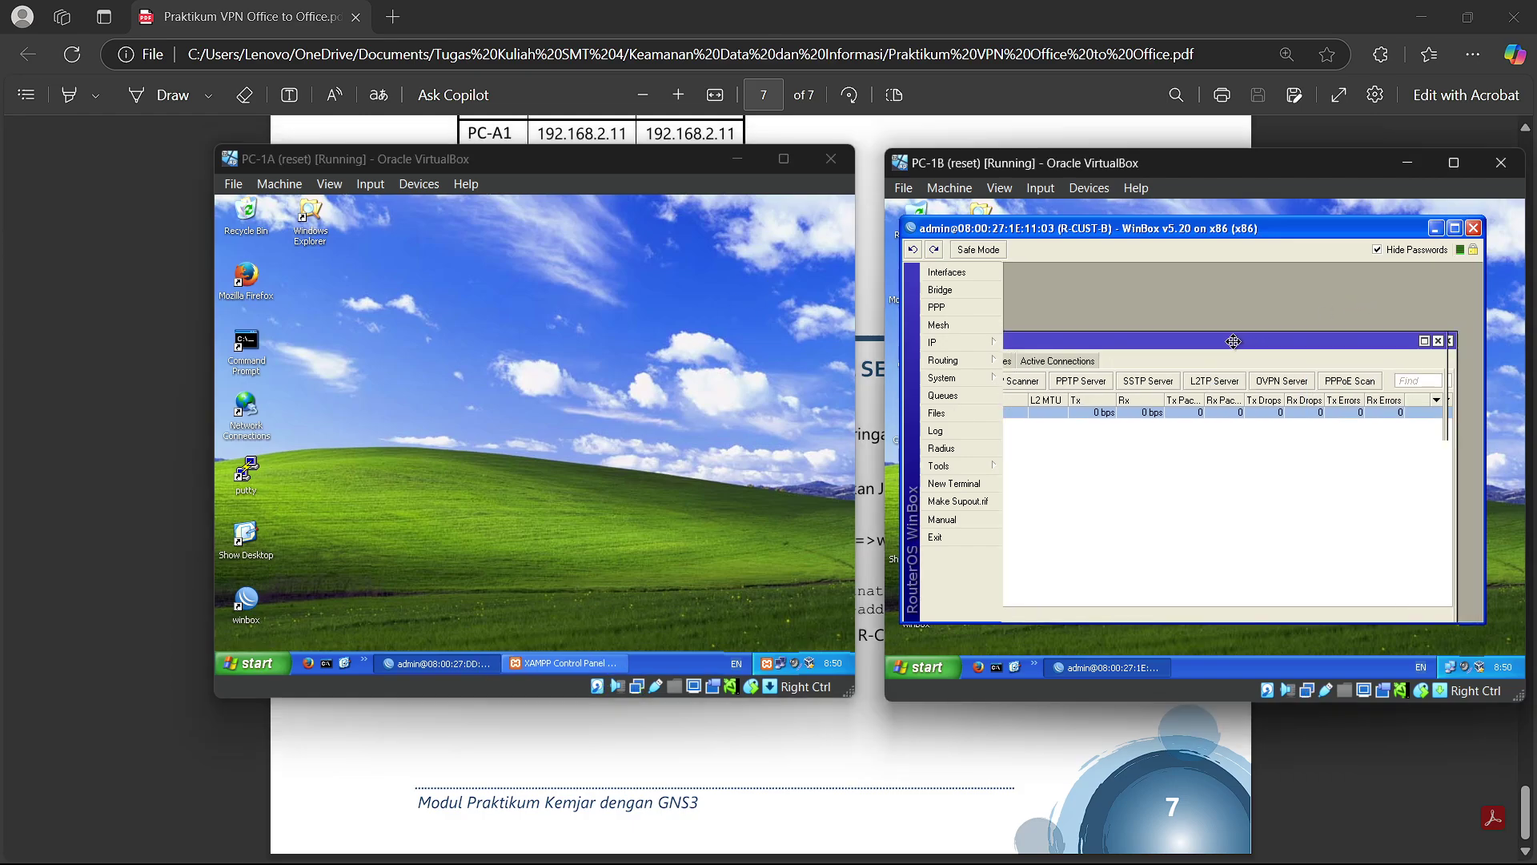
{"action": "left_click", "coordinate": [1437, 340]}
{"action": "left_click", "coordinate": [438, 661]}
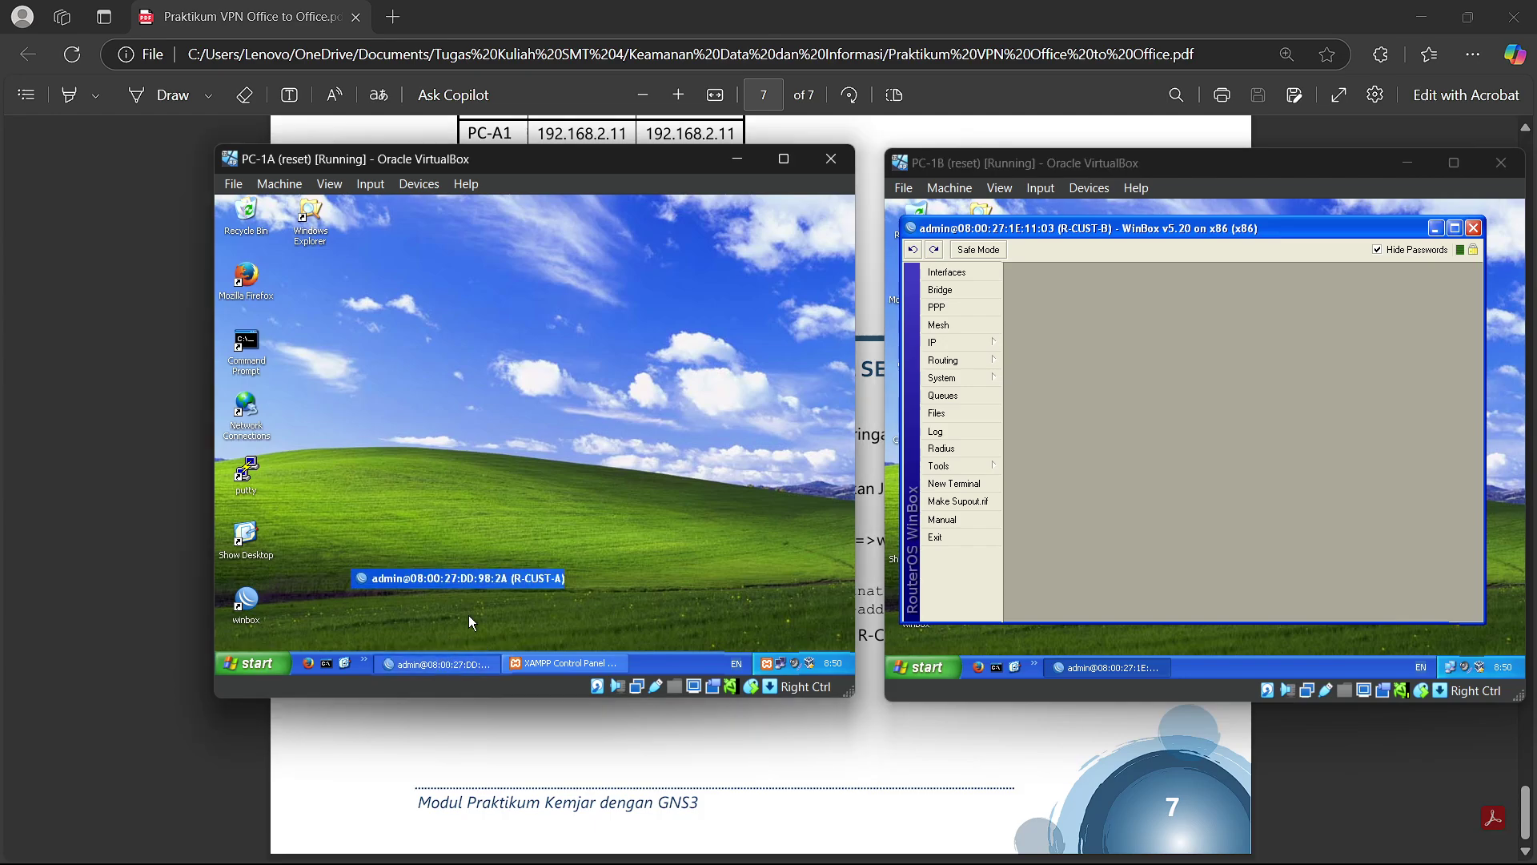
{"action": "left_click", "coordinate": [777, 231]}
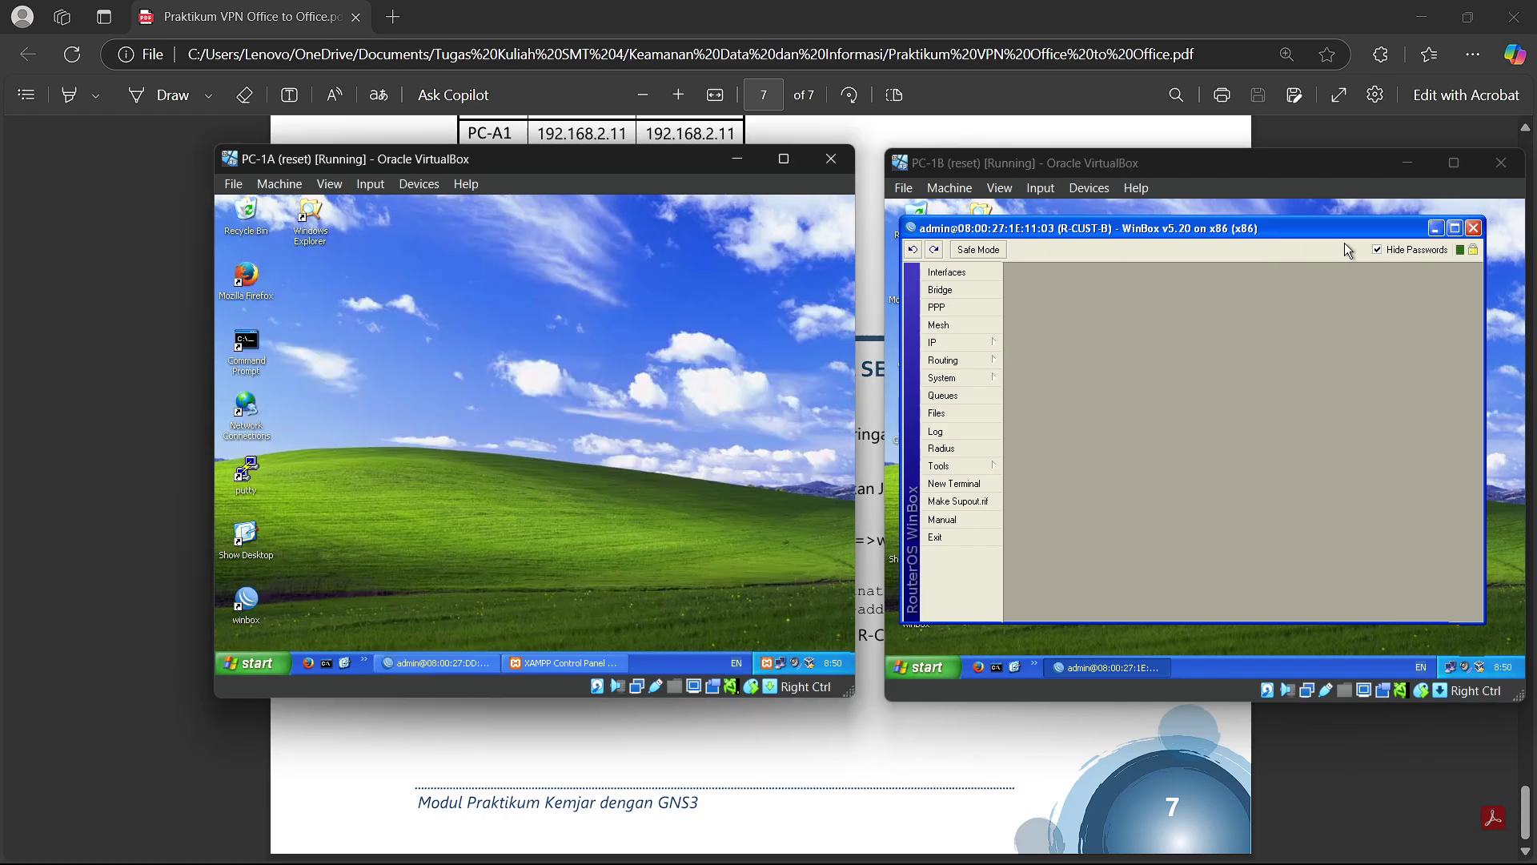
{"action": "left_click", "coordinate": [1435, 228]}
Step: Try to copy xampp-win32-1.8.2-6-VC9-installer from the host's Bahan folder into My Documents on PC-1A, then close My Documents
{"action": "double_click", "coordinate": [309, 215]}
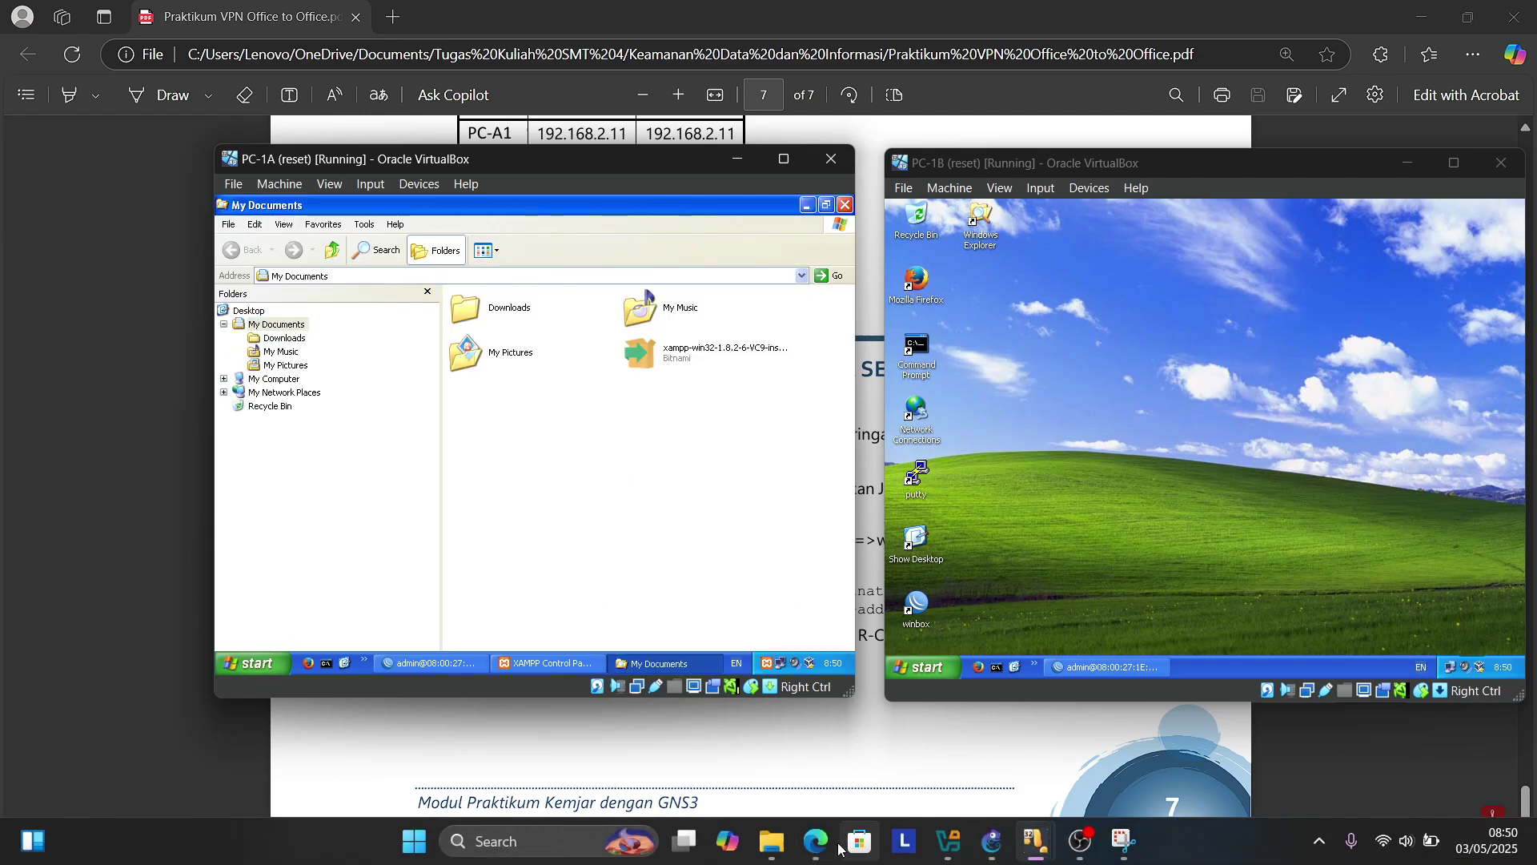
{"action": "left_click", "coordinate": [771, 842]}
{"action": "left_click_drag", "start_coordinate": [906, 200], "coordinate": [1244, 208]}
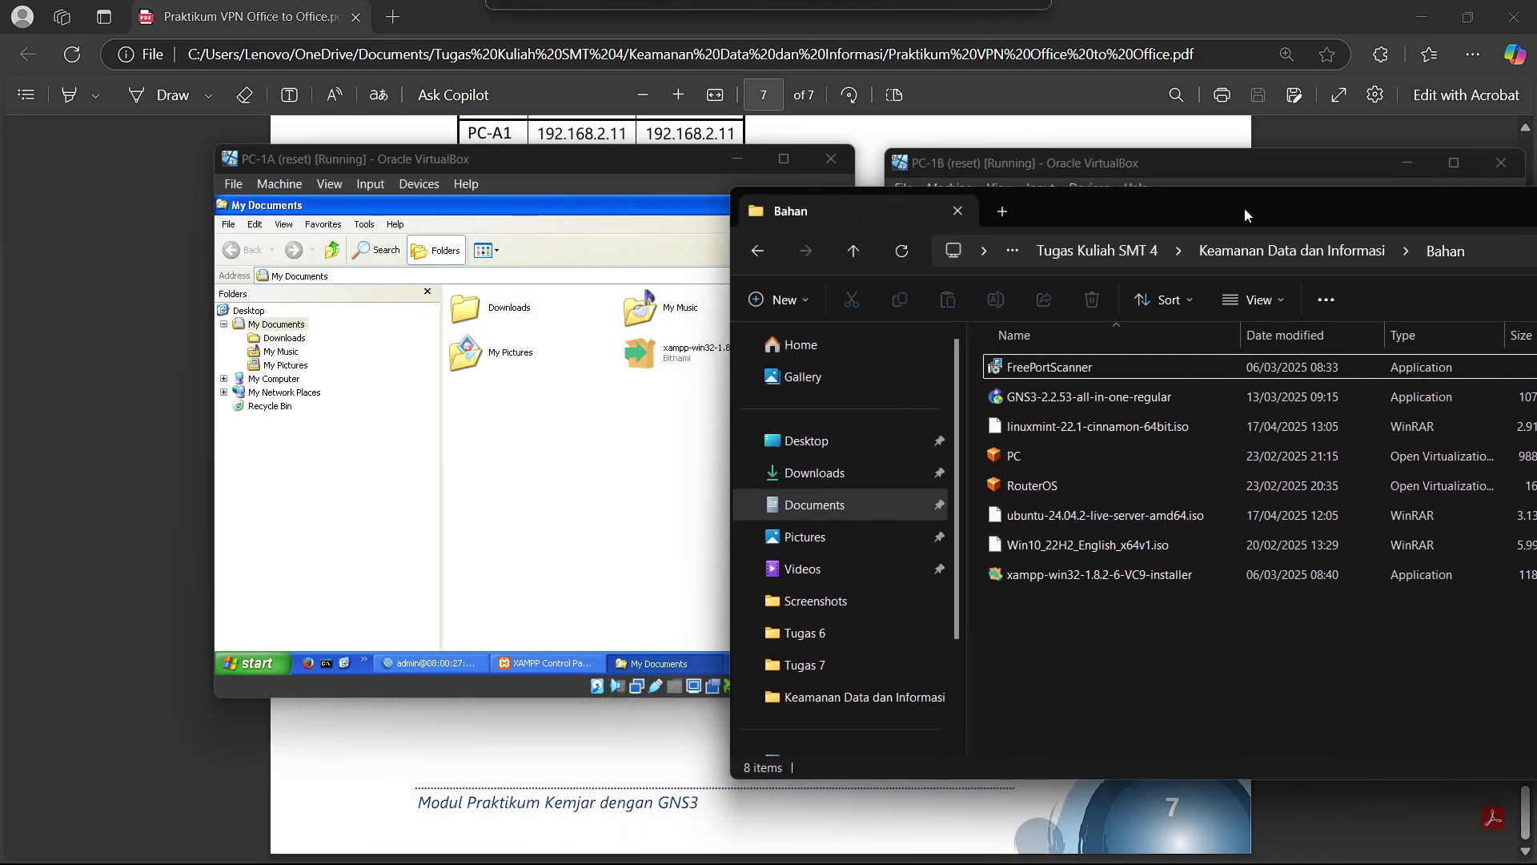
{"action": "left_click", "coordinate": [1077, 576]}
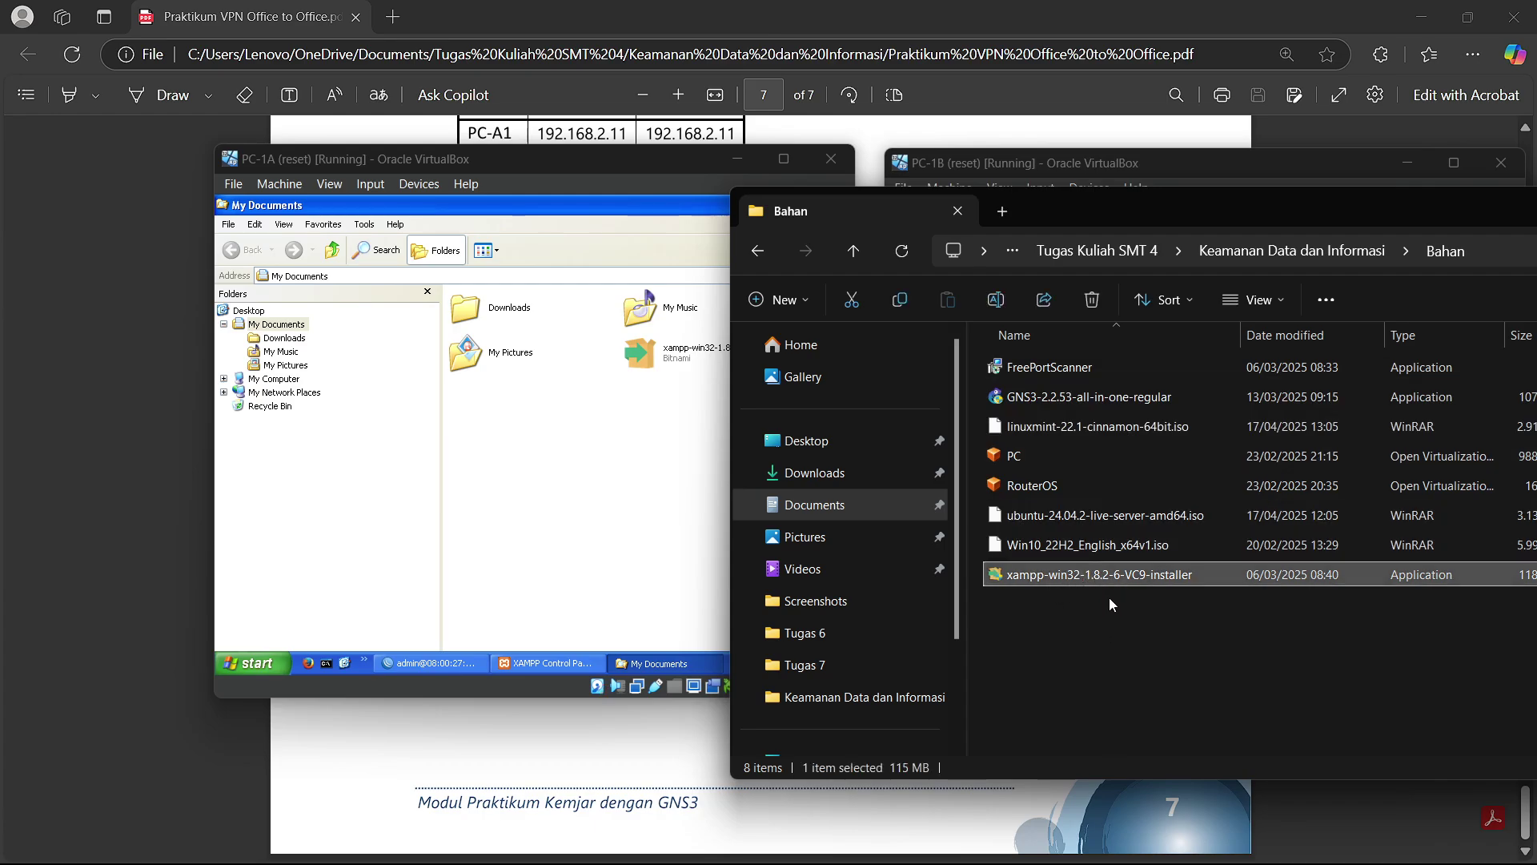
{"action": "left_click_drag", "start_coordinate": [1118, 575], "coordinate": [572, 433]}
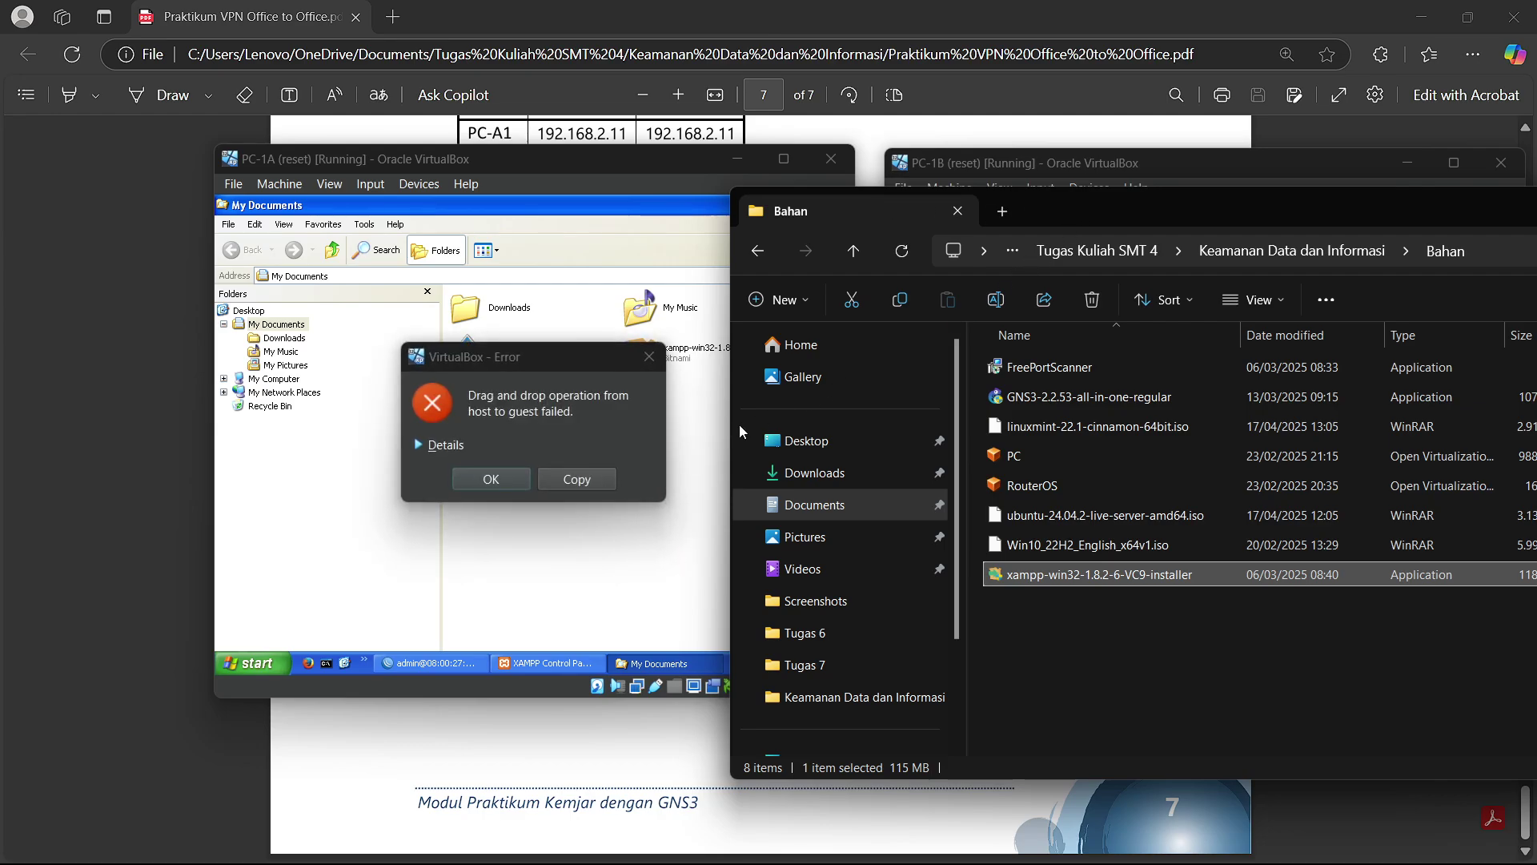
{"action": "left_click", "coordinate": [494, 479]}
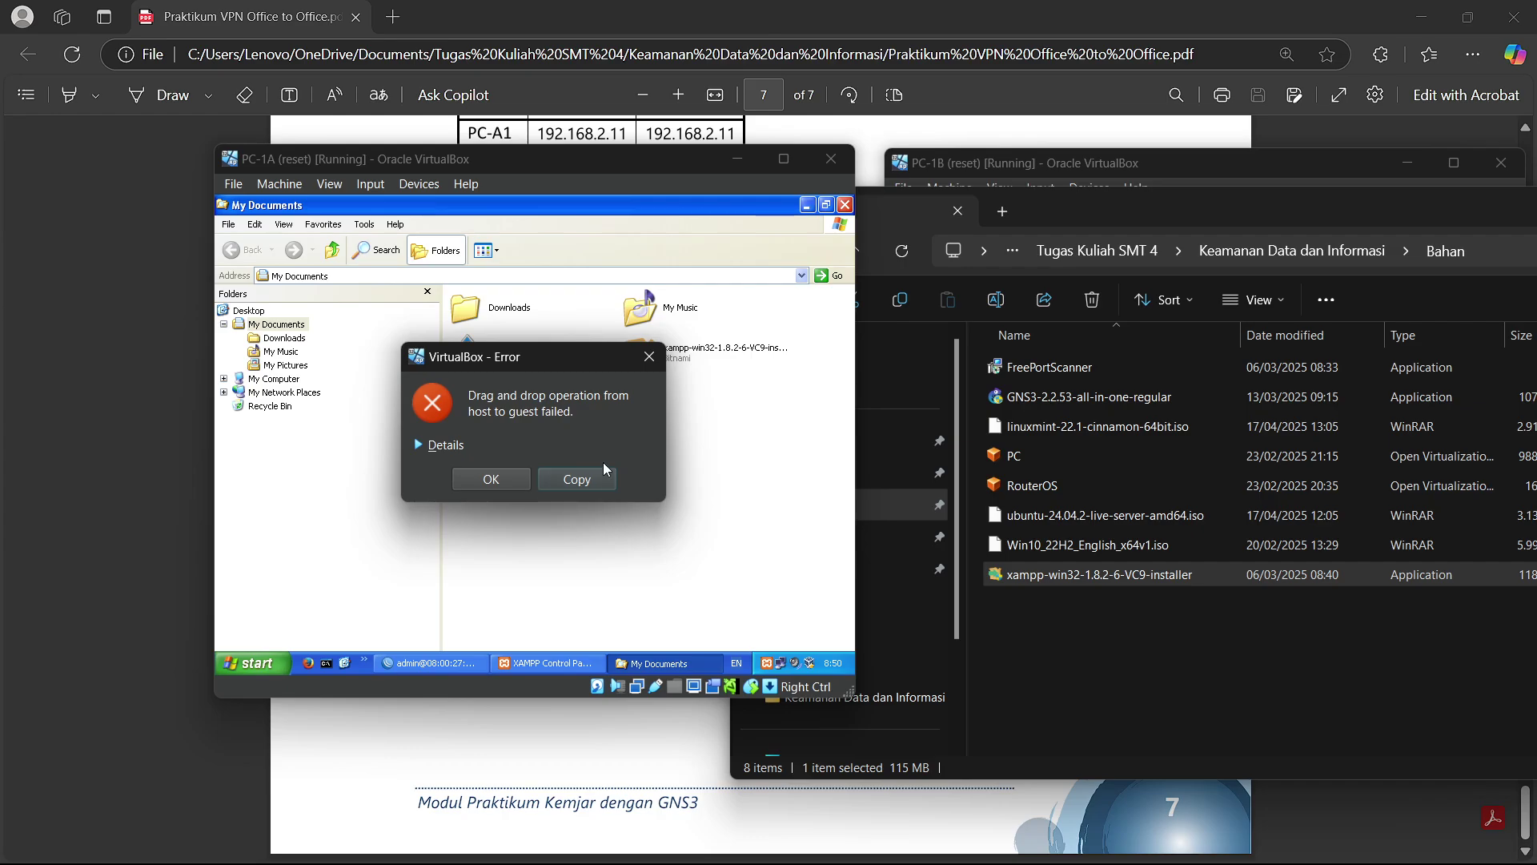
{"action": "left_click", "coordinate": [649, 357]}
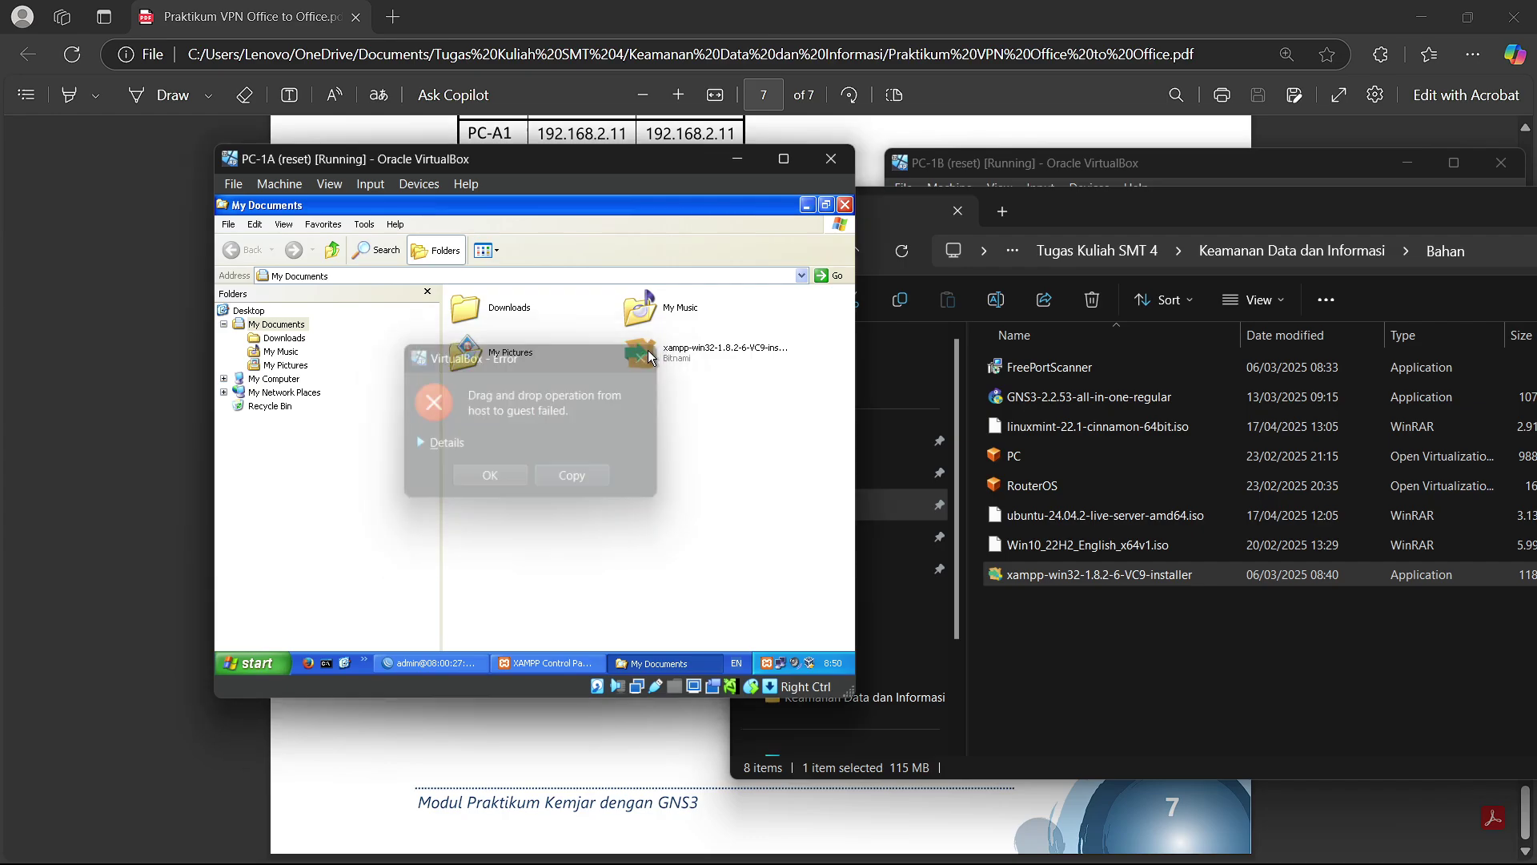
{"action": "left_click", "coordinate": [1346, 262]}
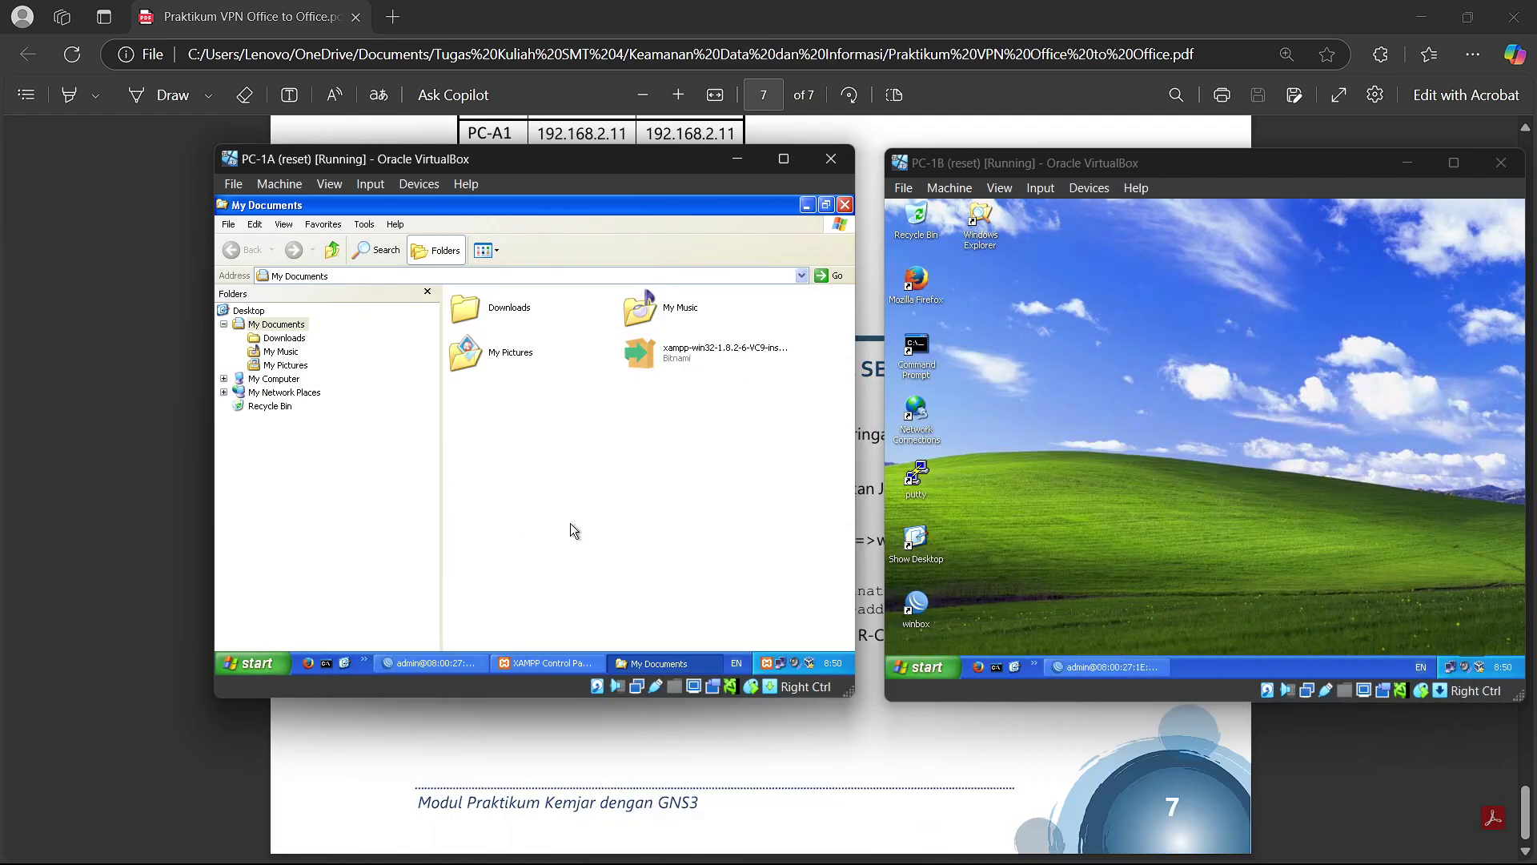
{"action": "left_click", "coordinate": [676, 351]}
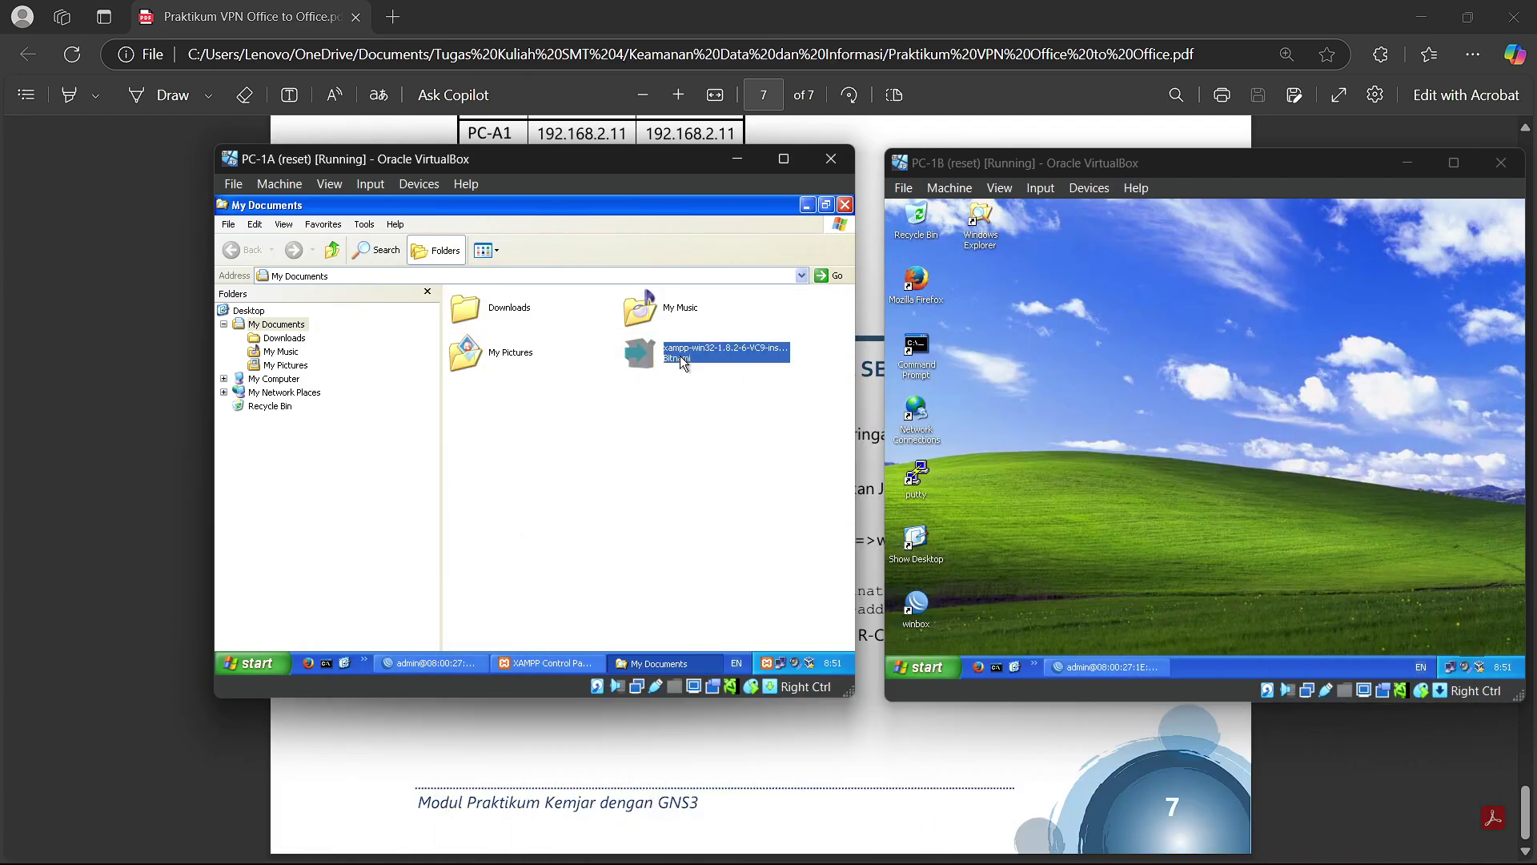
{"action": "left_click", "coordinate": [634, 440]}
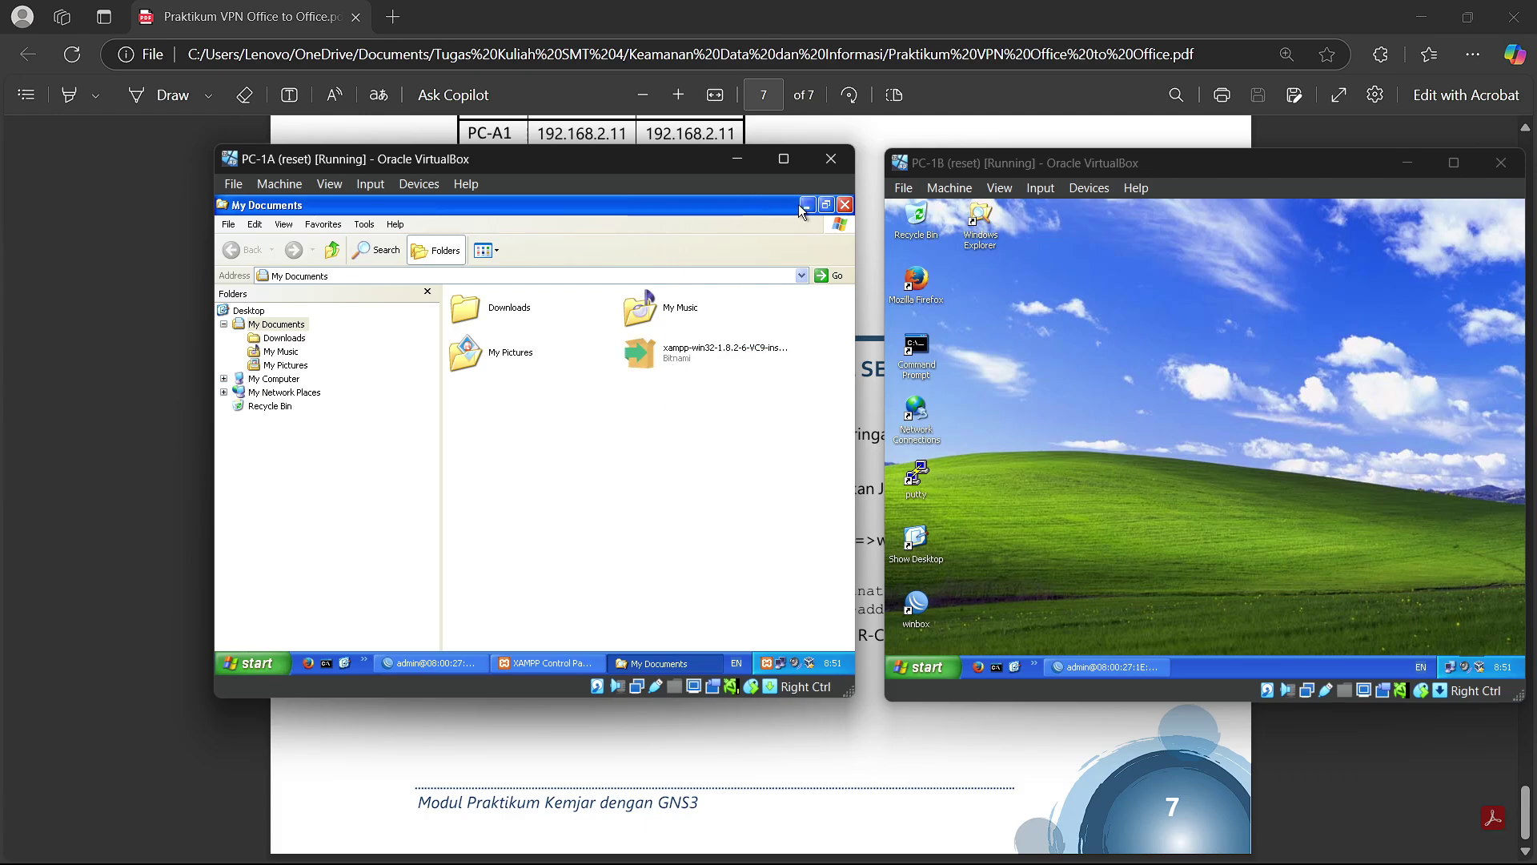
{"action": "left_click", "coordinate": [846, 206]}
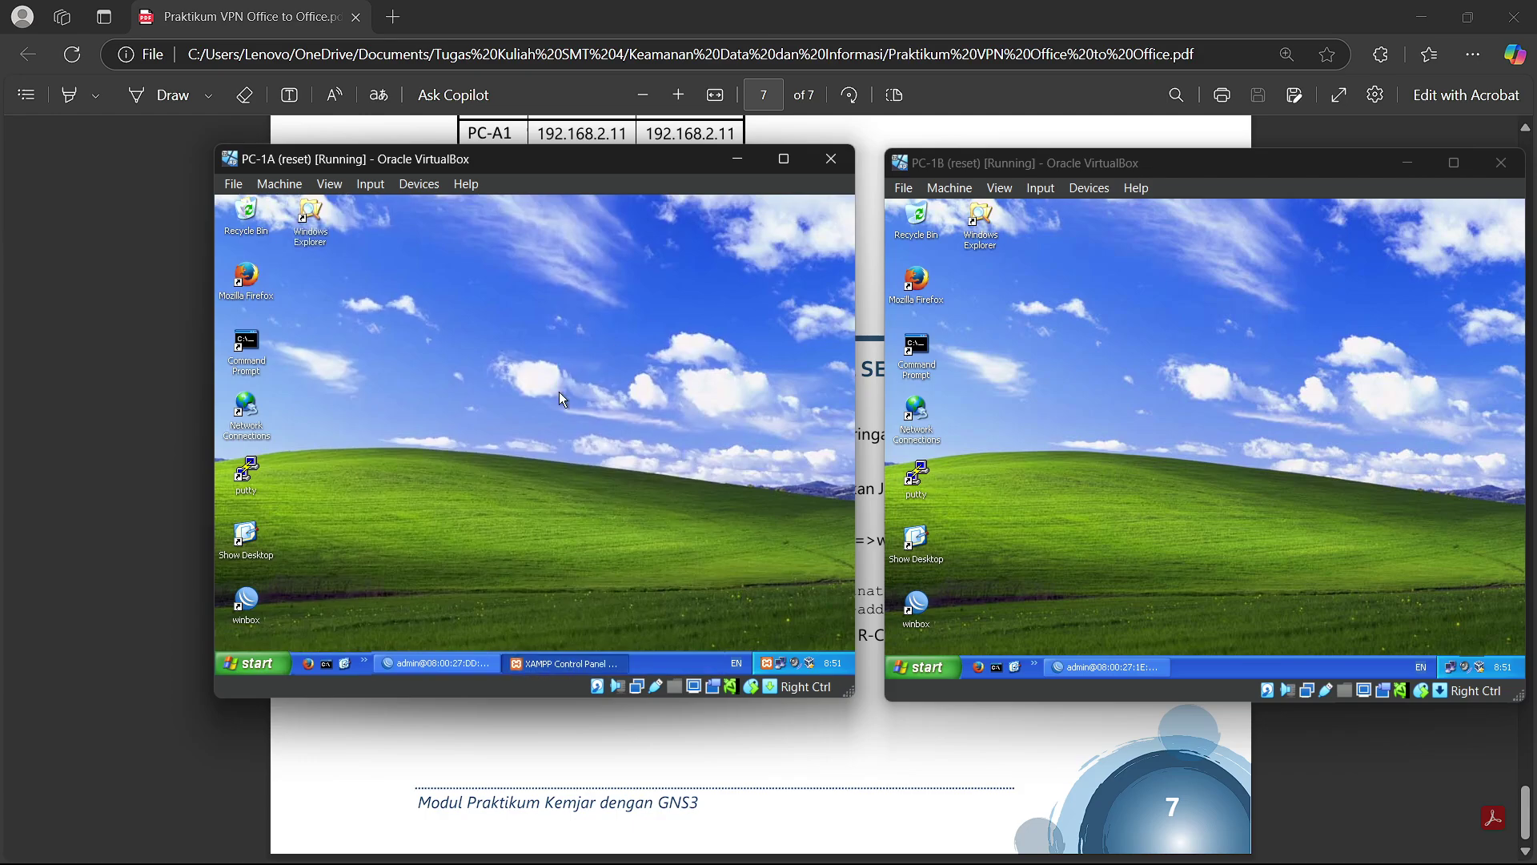
Step: Start the Apache and MySQL services in XAMPP on PC-1A and minimize its control panel
{"action": "left_click", "coordinate": [522, 661]}
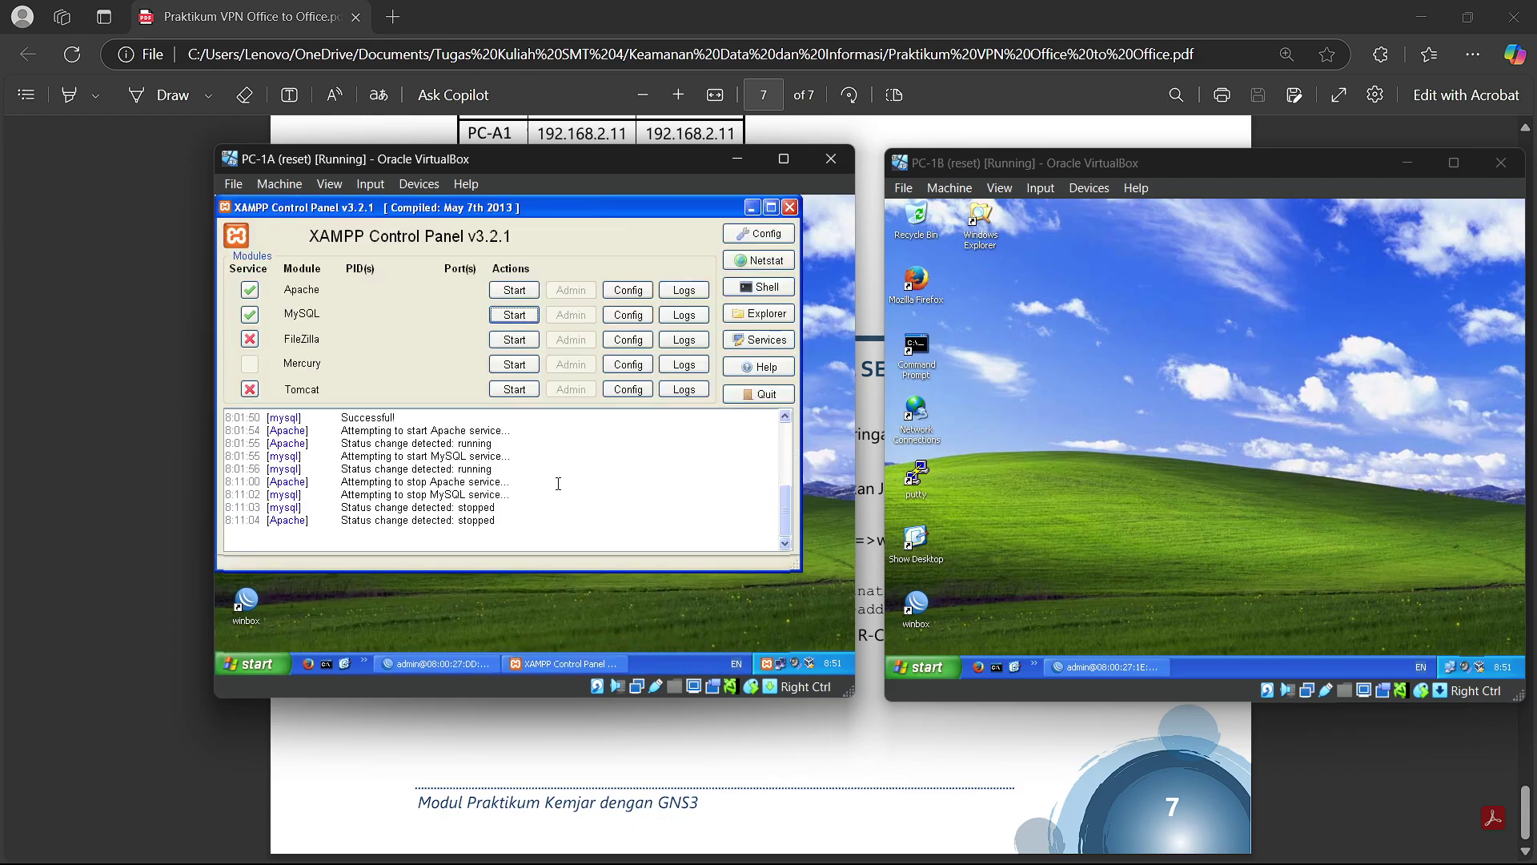
{"action": "left_click", "coordinate": [516, 291]}
{"action": "left_click", "coordinate": [514, 314]}
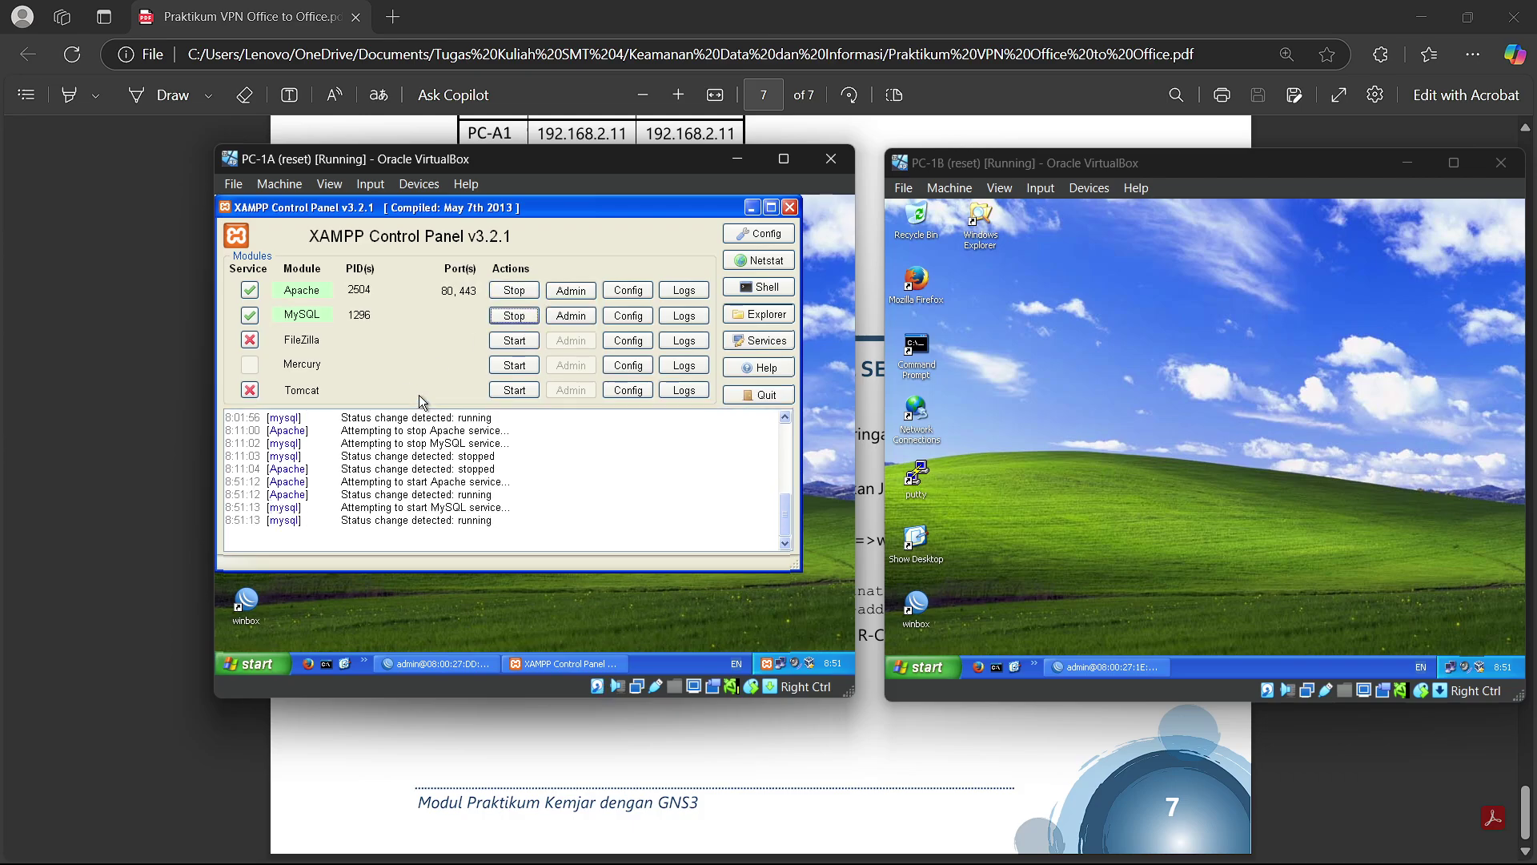
{"action": "left_click", "coordinate": [751, 207]}
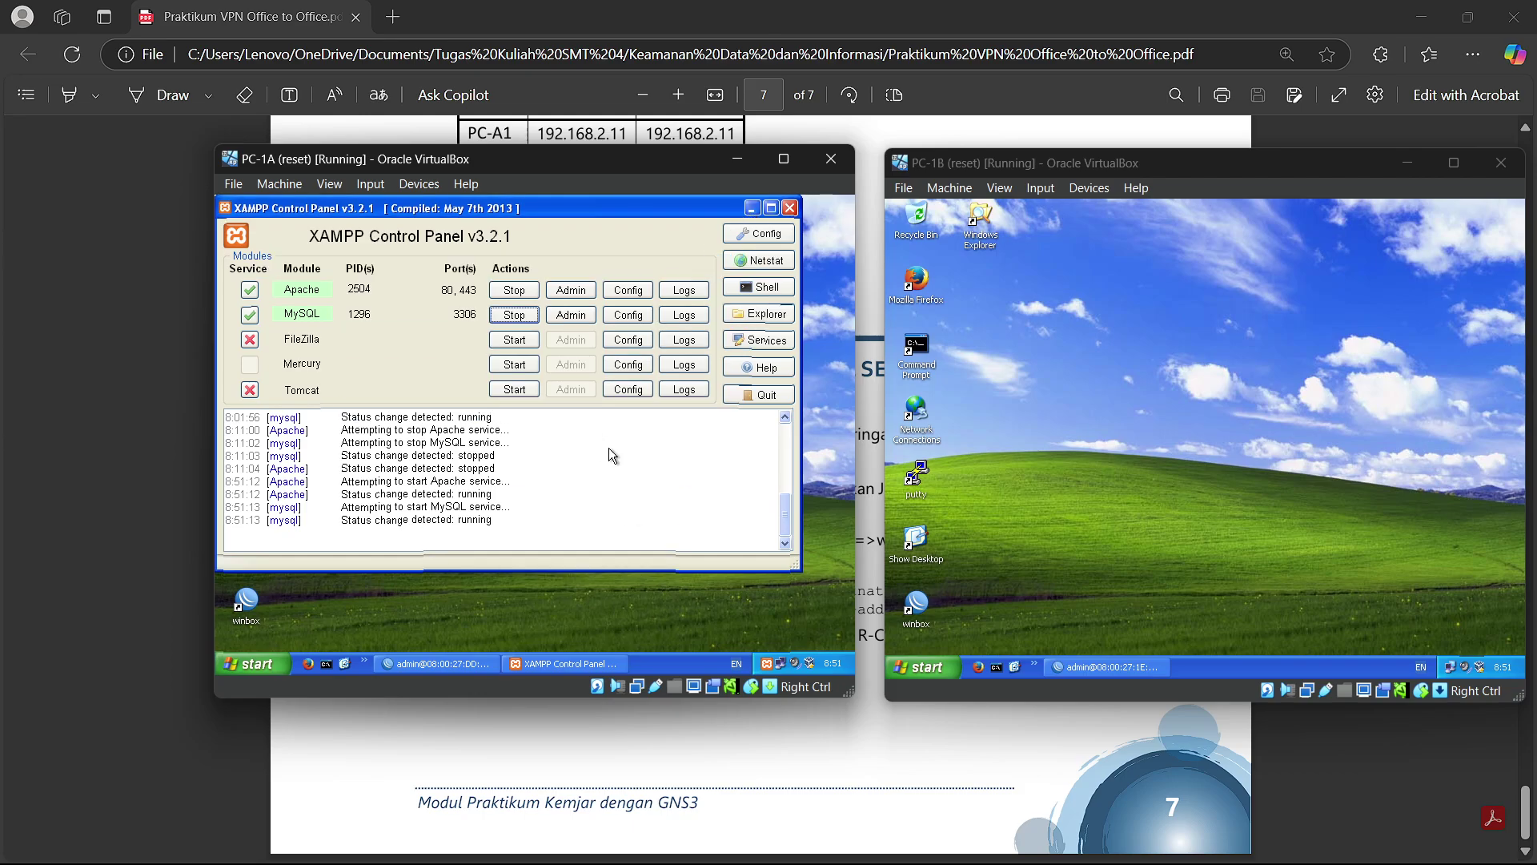
Step: Browse to C:\xampp\htdocs on PC-1A and open the index HTML file for editing in Notepad
{"action": "double_click", "coordinate": [309, 216]}
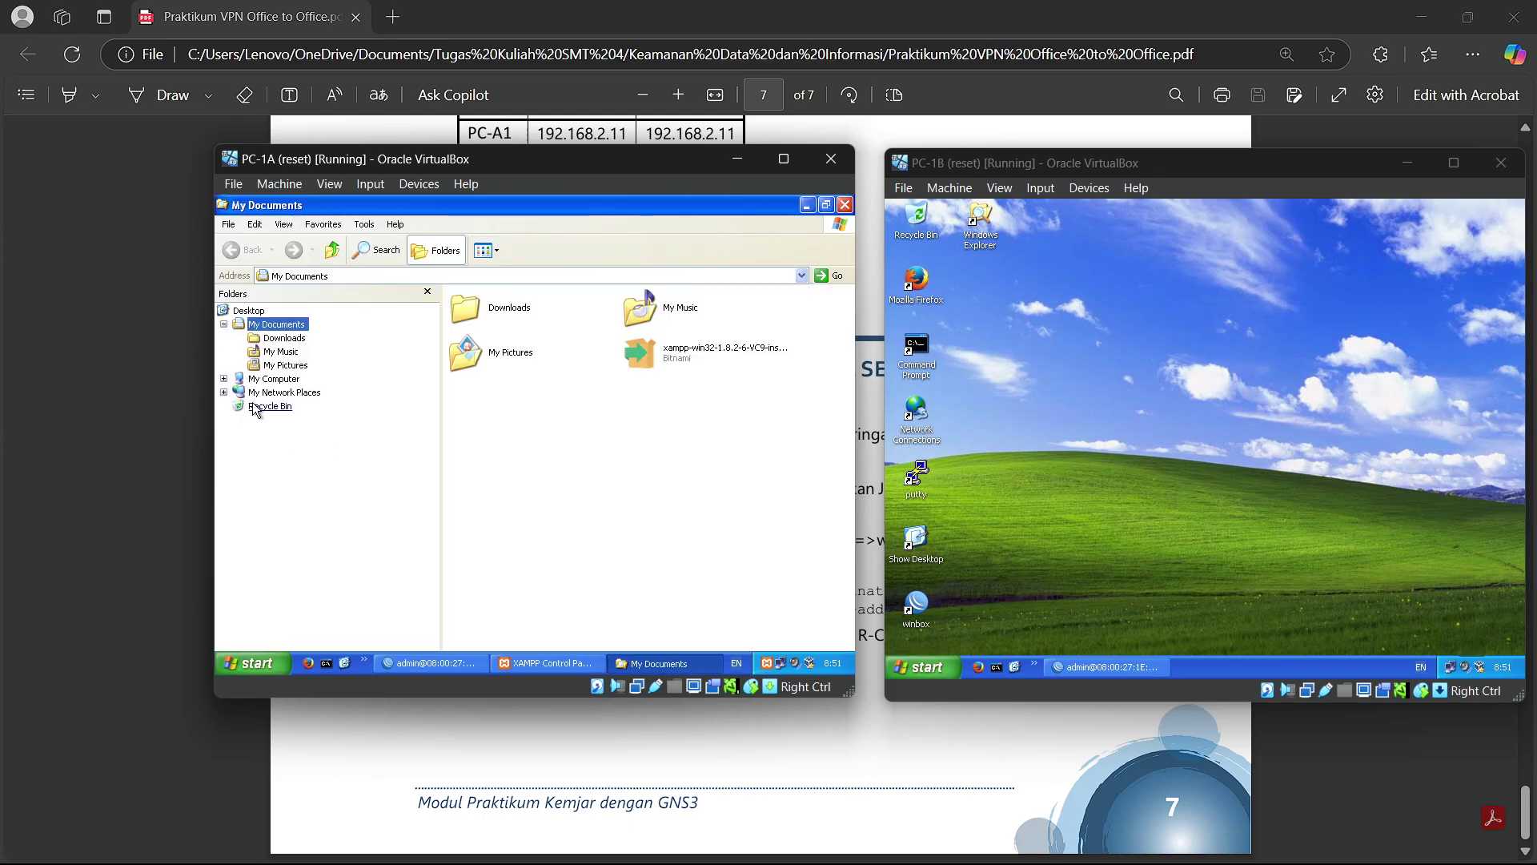
{"action": "left_click", "coordinate": [225, 380]}
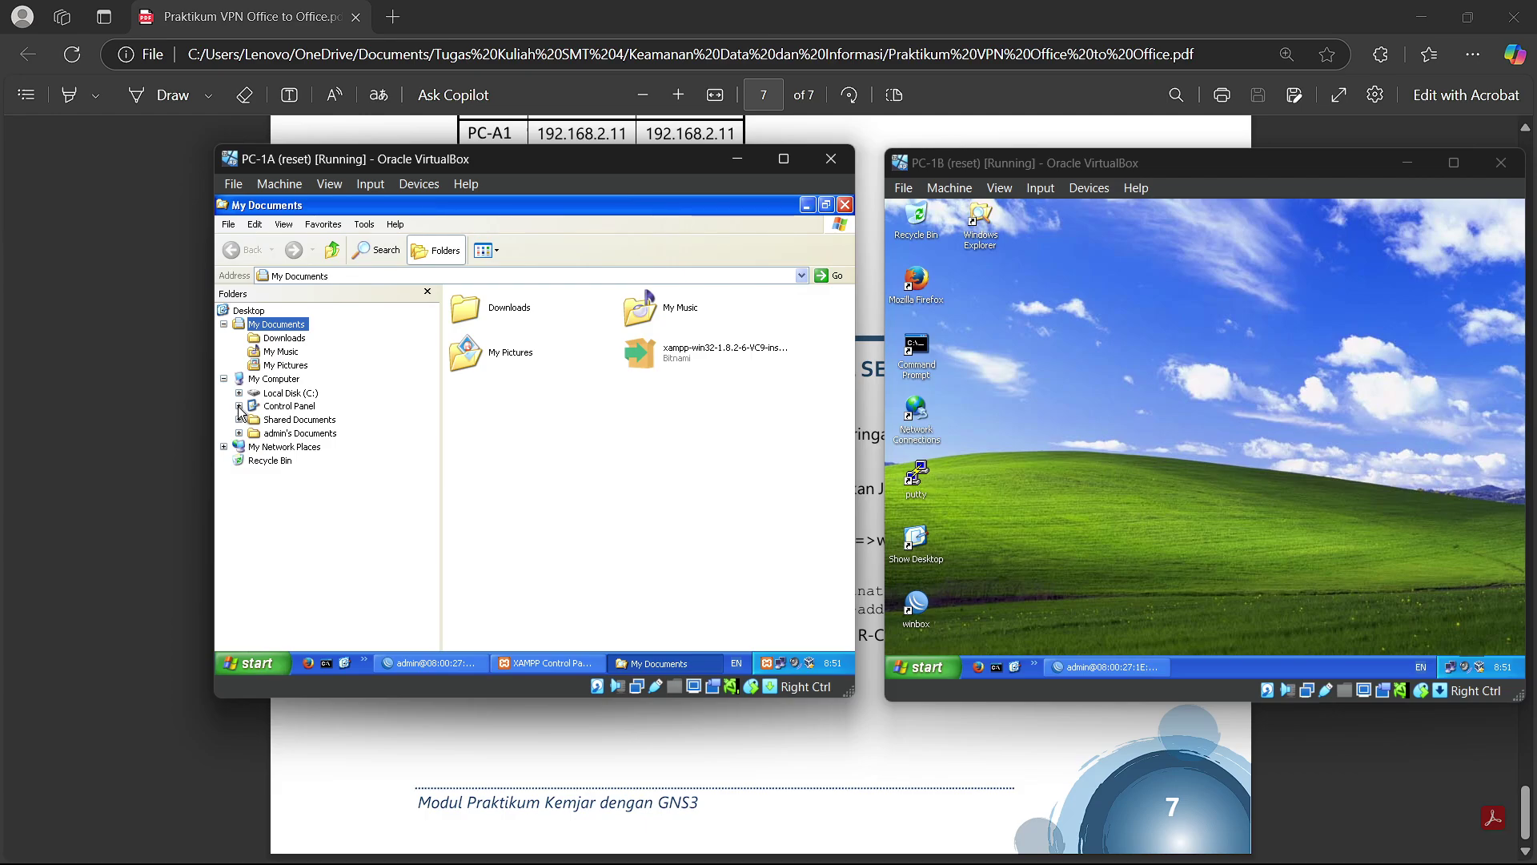
{"action": "left_click", "coordinate": [239, 393]}
{"action": "left_click", "coordinate": [255, 460]}
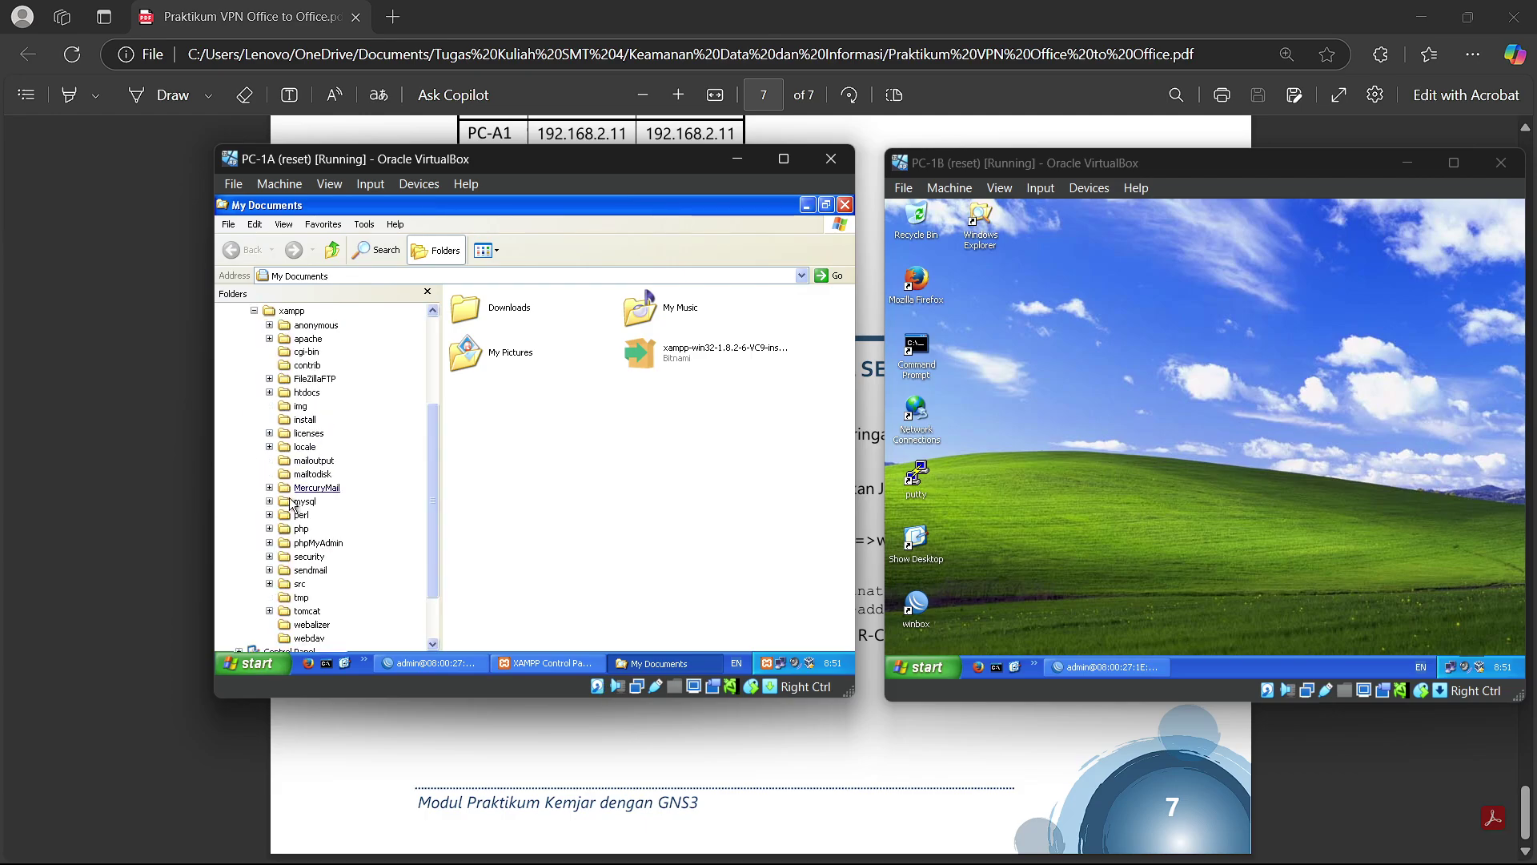
{"action": "double_click", "coordinate": [304, 393]}
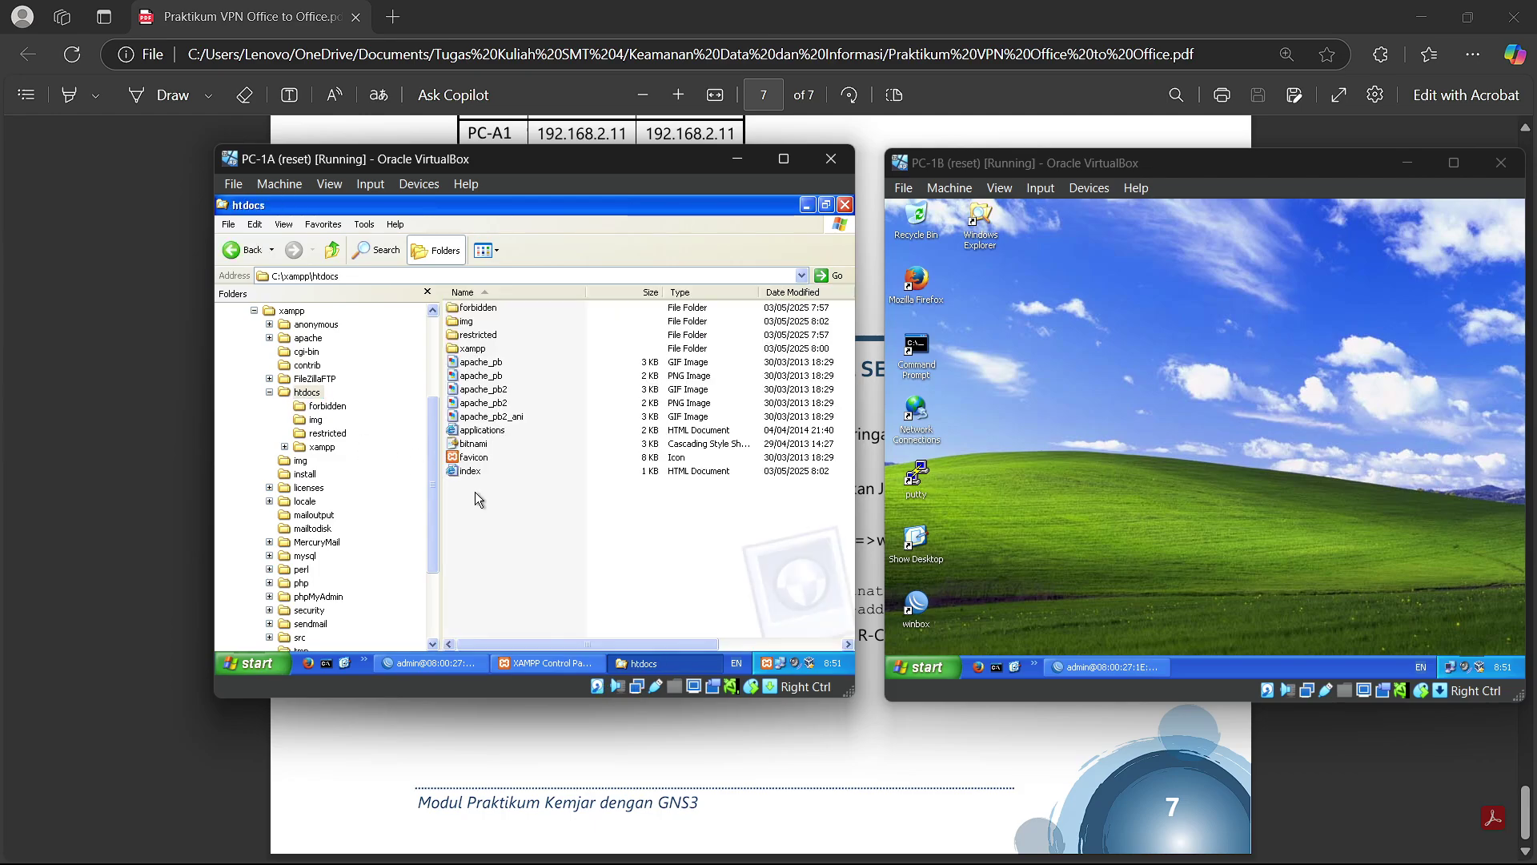
{"action": "right_click", "coordinate": [471, 471]}
{"action": "left_click", "coordinate": [491, 523]}
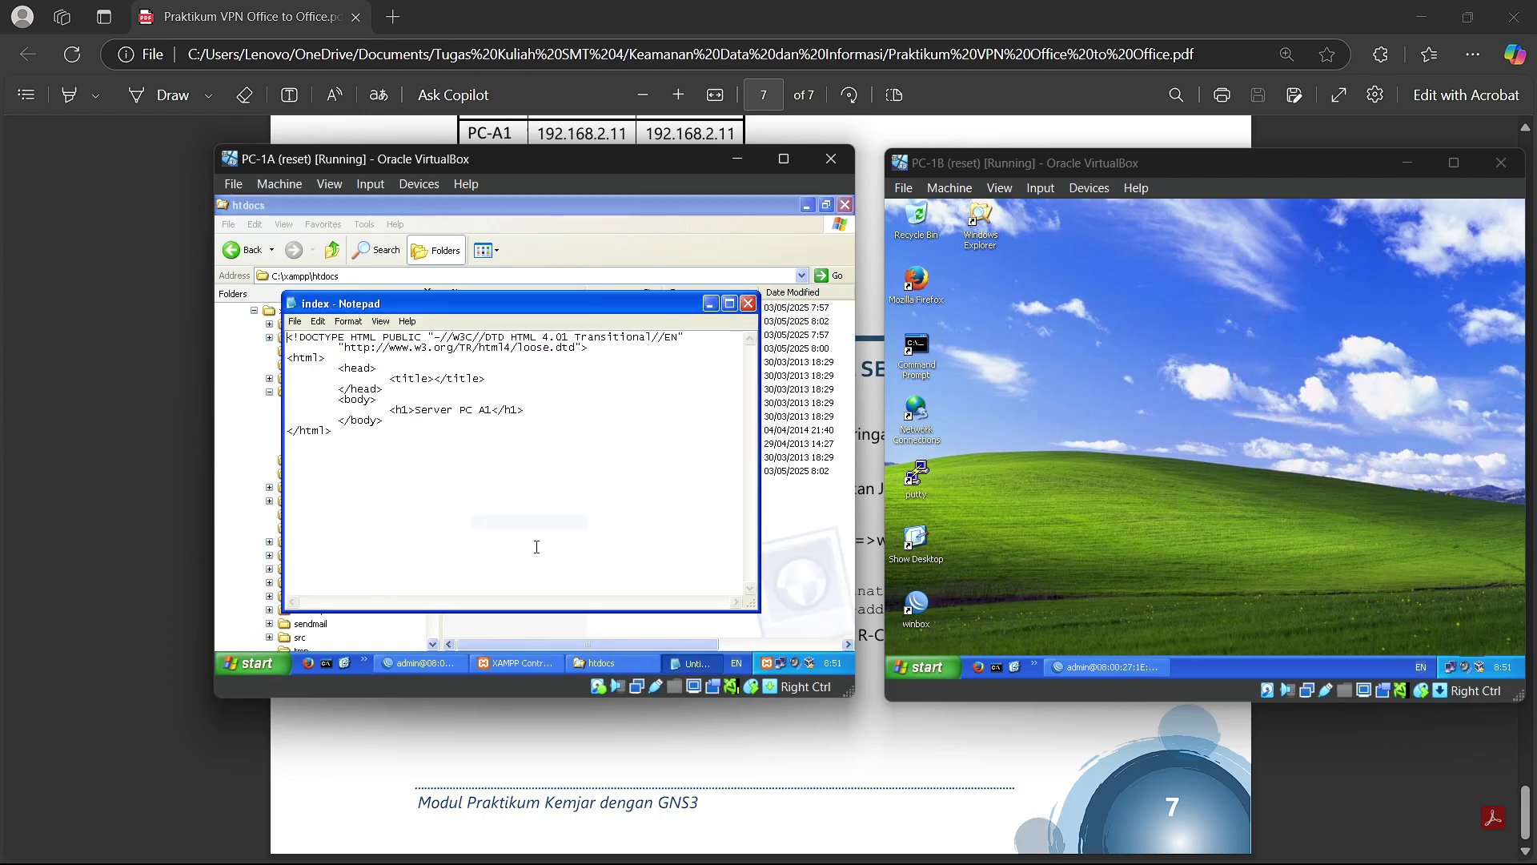
Step: Append <br>By and the author's first name after "Server PC A1" in the index heading, save the file and close Notepad
{"action": "left_click", "coordinate": [488, 410]}
{"action": "key", "text": "Right"}
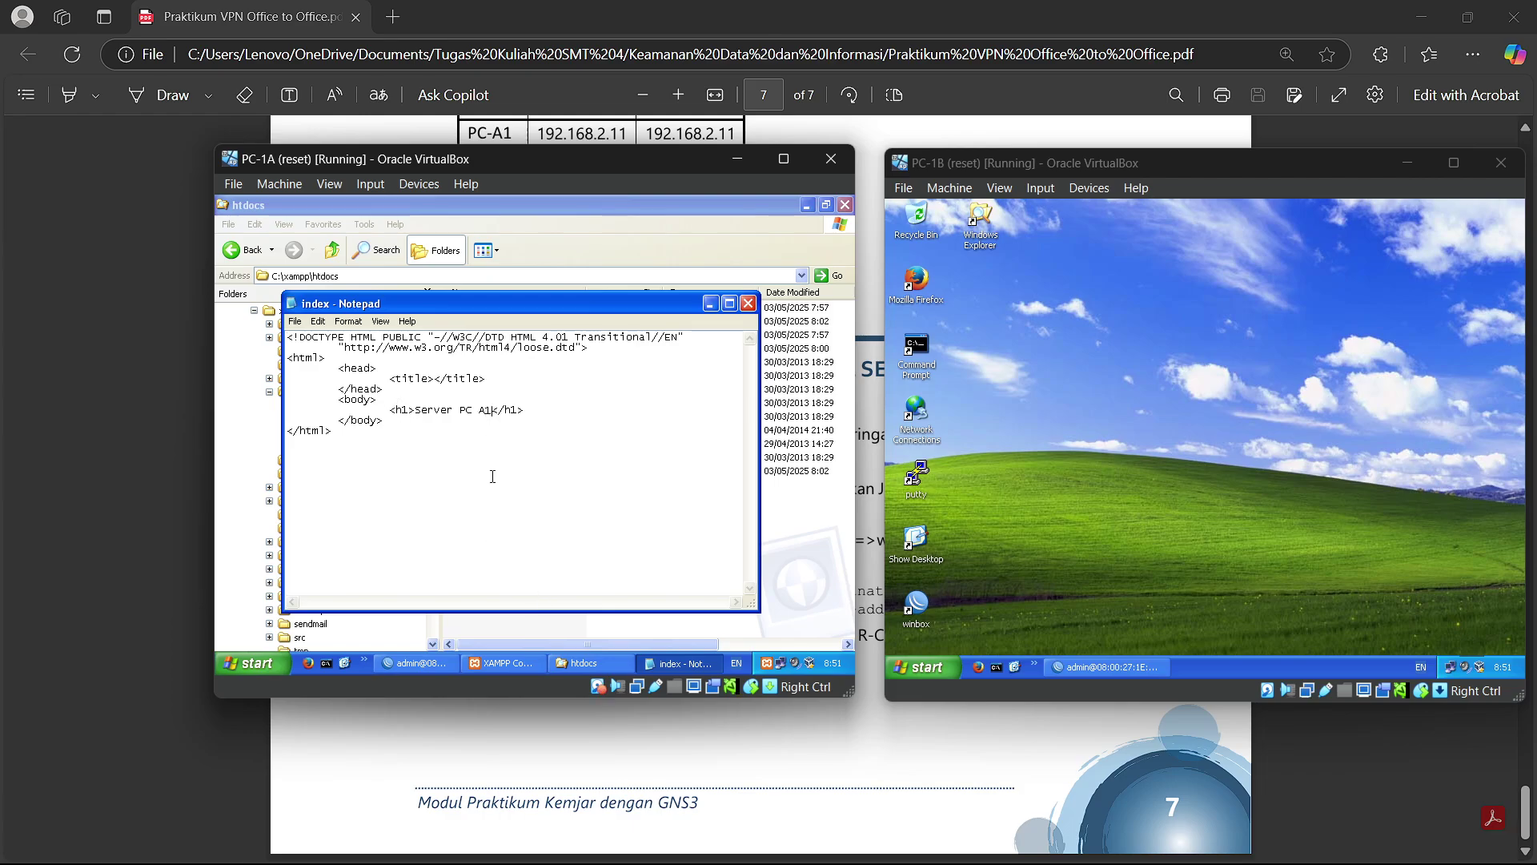
{"action": "type", "text": "<>"}
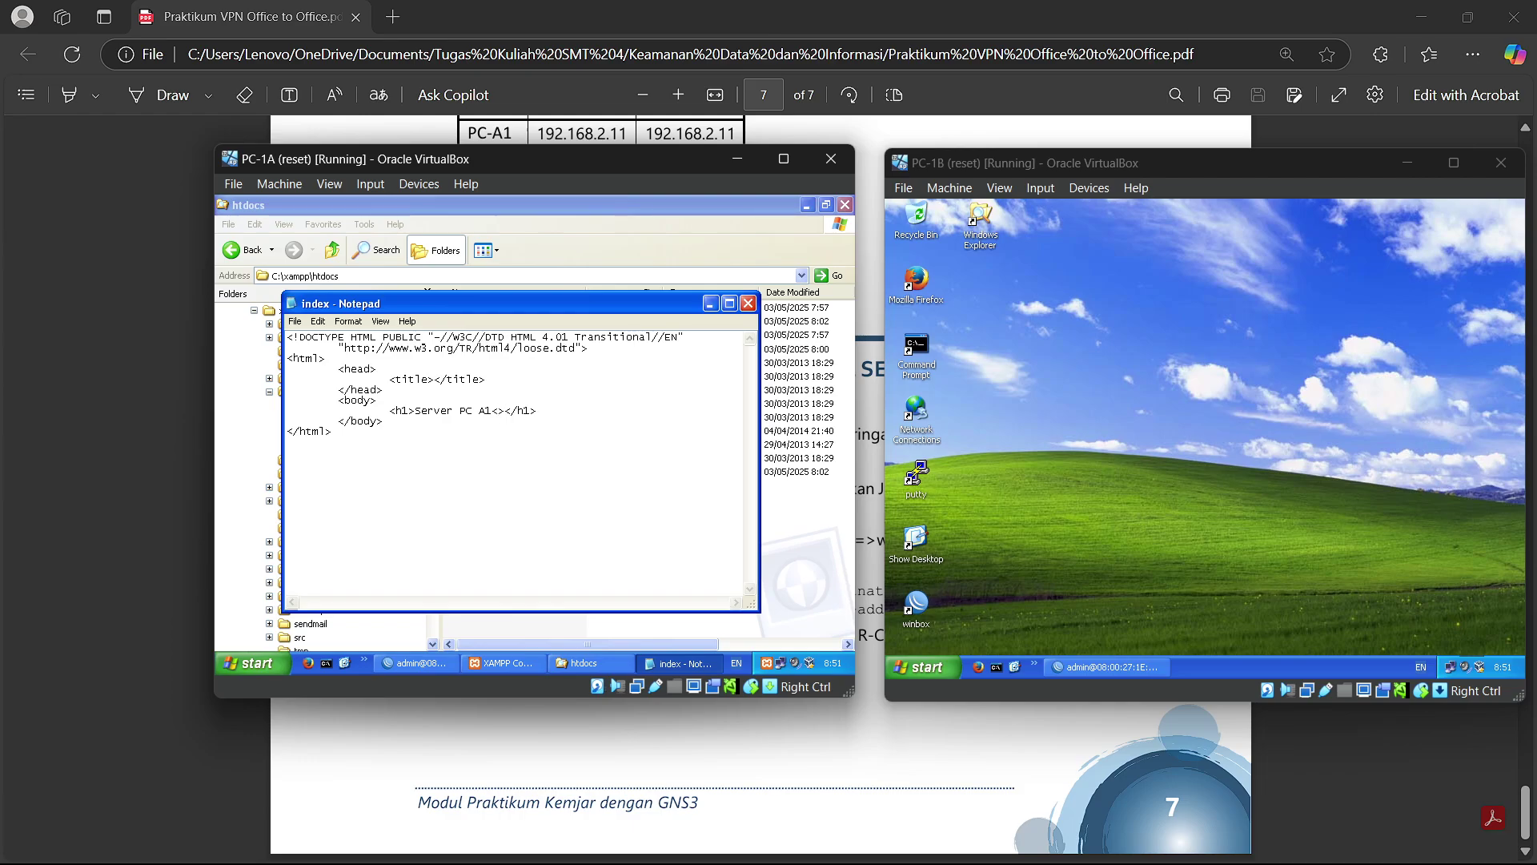
{"action": "key", "text": "Left"}
{"action": "type", "text": "br"}
{"action": "type", "text": "By D"}
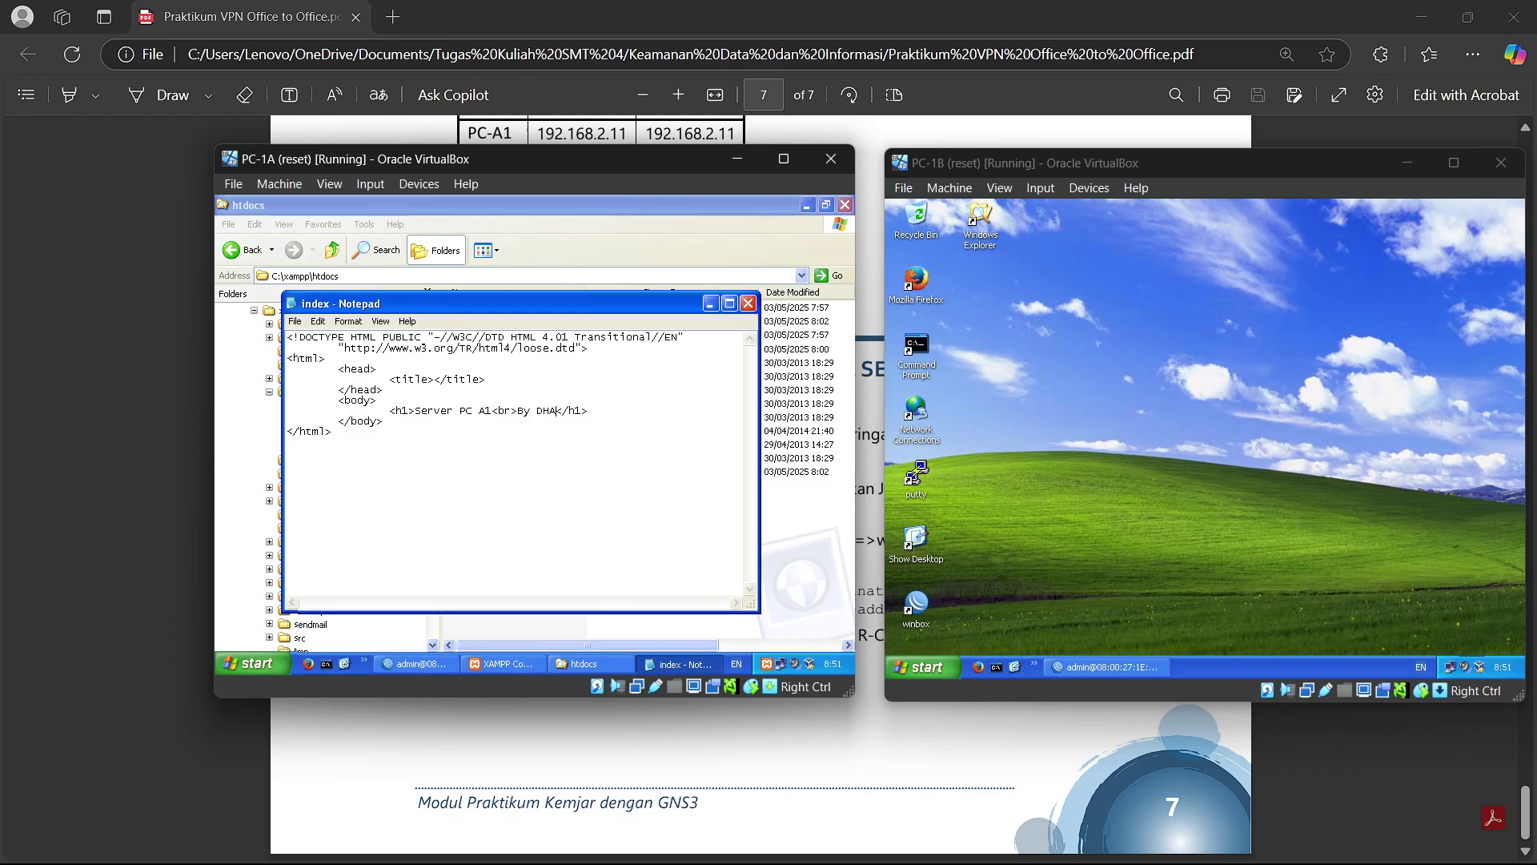
{"action": "type", "text": "hamar adhi Sus"}
{"action": "key", "text": "BackSpace"}
{"action": "key", "text": "BackSpace"}
{"action": "key", "text": "BackSpace"}
{"action": "key", "text": "BackSpace"}
{"action": "key", "text": "BackSpace"}
{"action": "key", "text": "BackSpace"}
{"action": "key", "text": "BackSpace"}
{"action": "key", "text": "BackSpace"}
{"action": "key", "text": "BackSpace"}
{"action": "left_click", "coordinate": [296, 322]}
{"action": "left_click", "coordinate": [314, 365]}
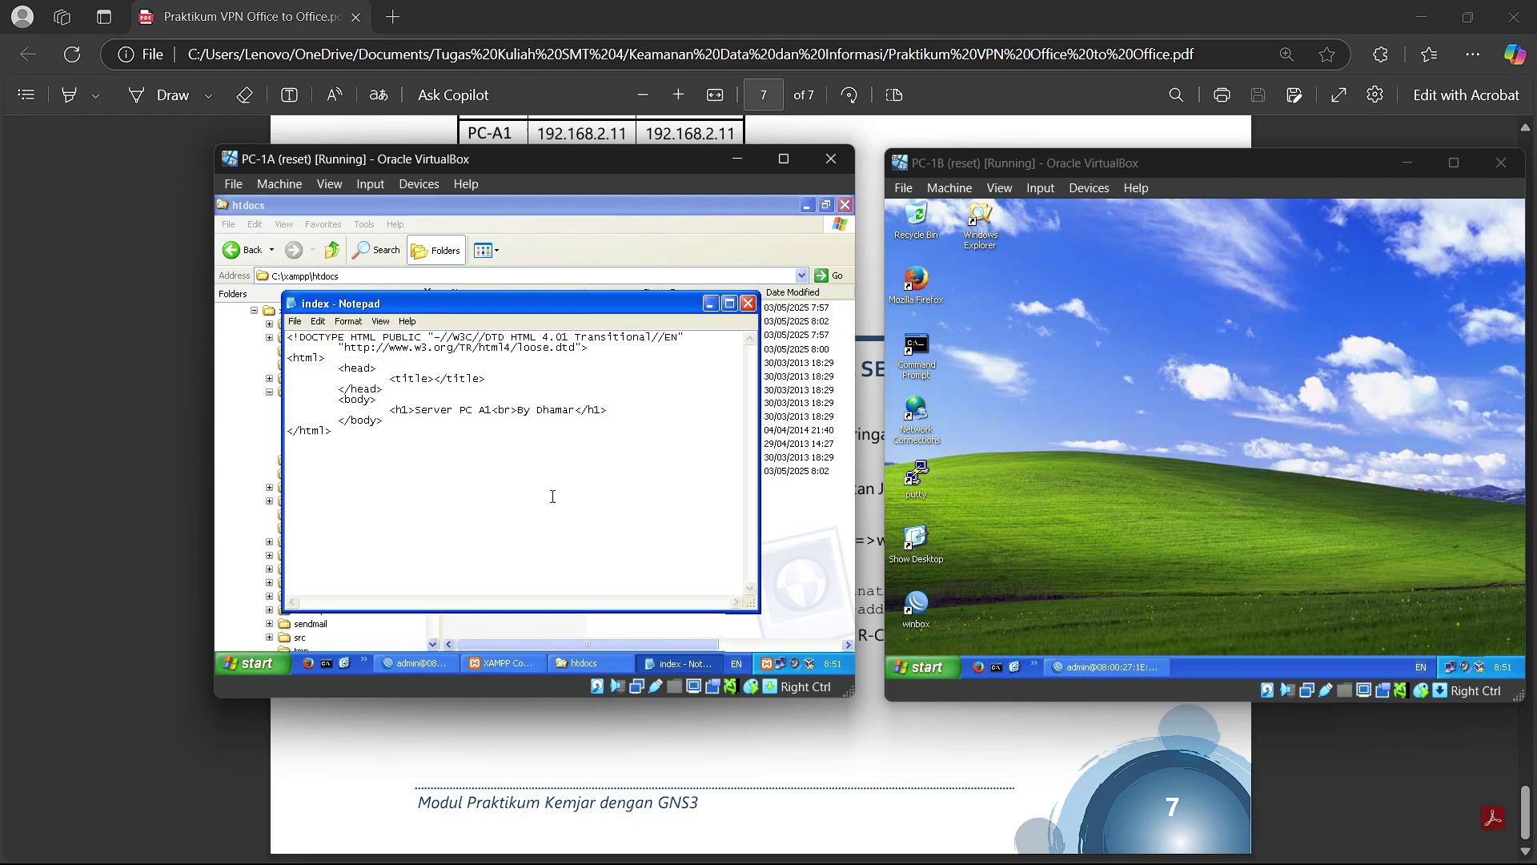
{"action": "left_click", "coordinate": [748, 303]}
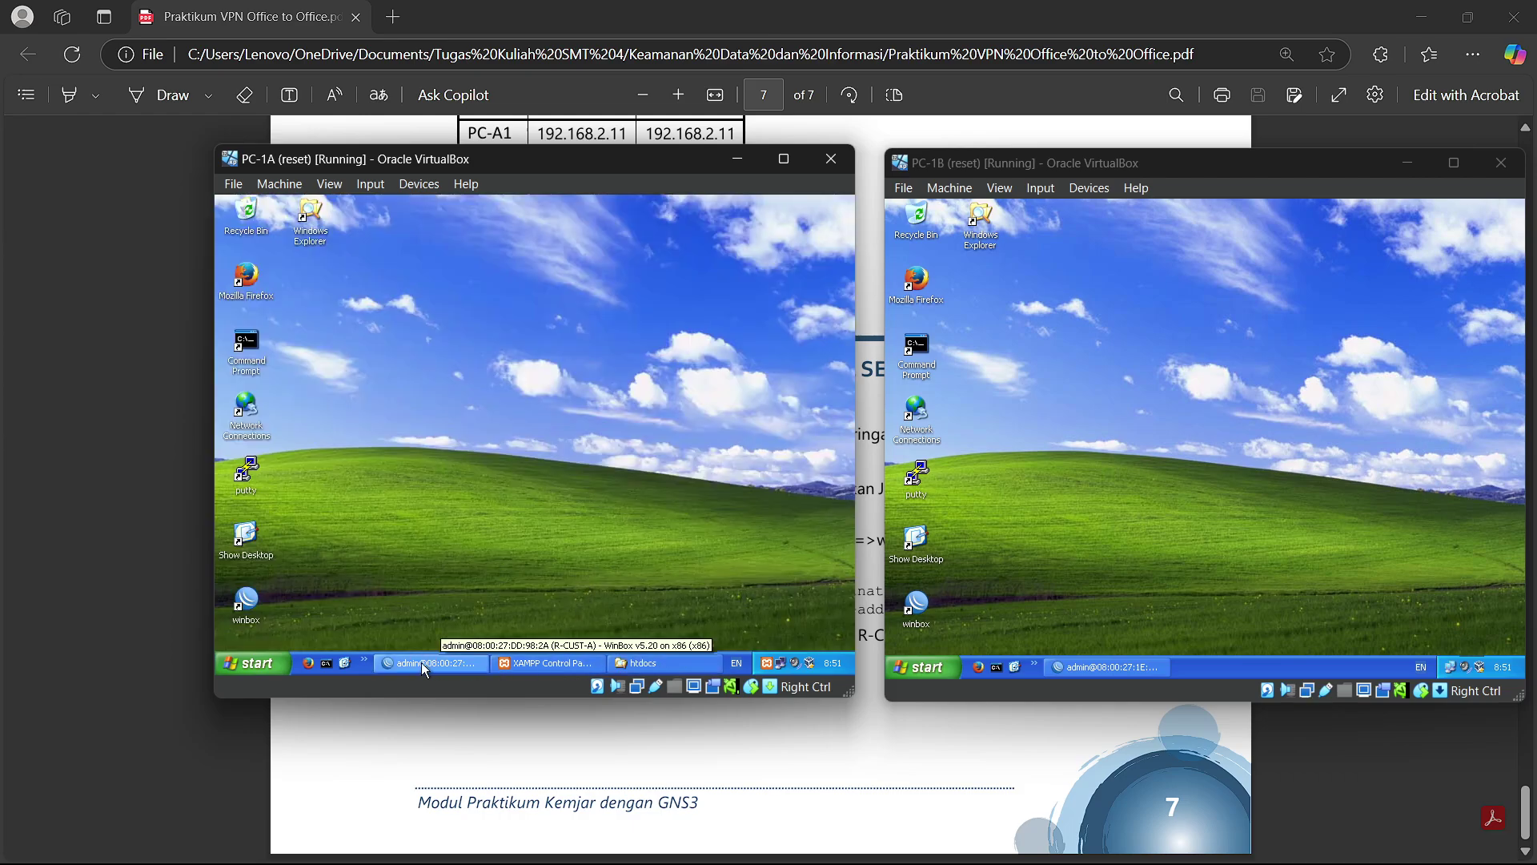
Step: Load localhost in Firefox on PC-1A and check both heading lines of the web page
{"action": "left_click", "coordinate": [308, 663]}
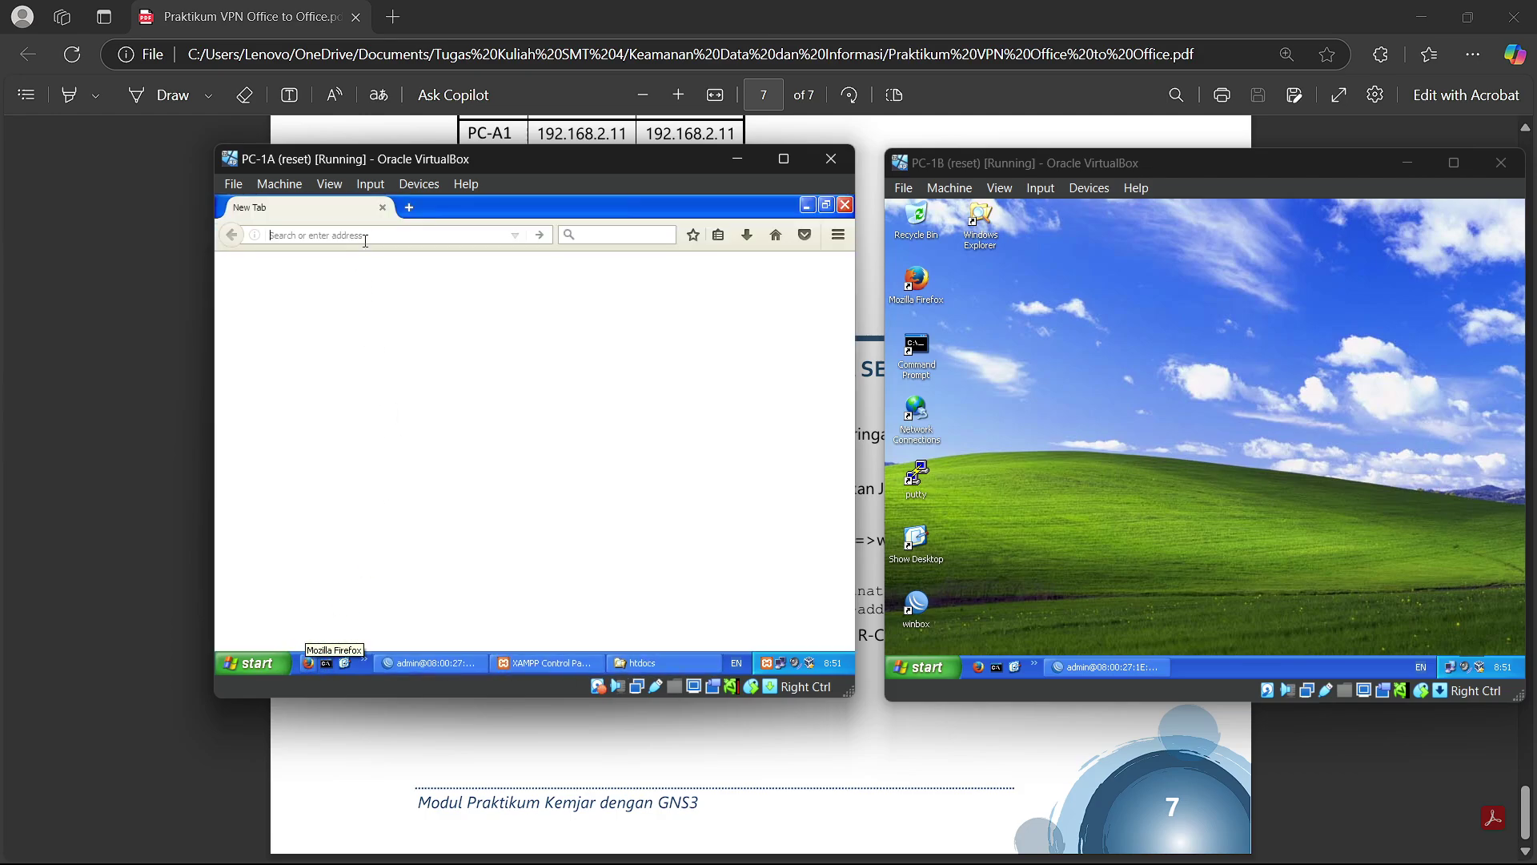
{"action": "left_click", "coordinate": [744, 379]}
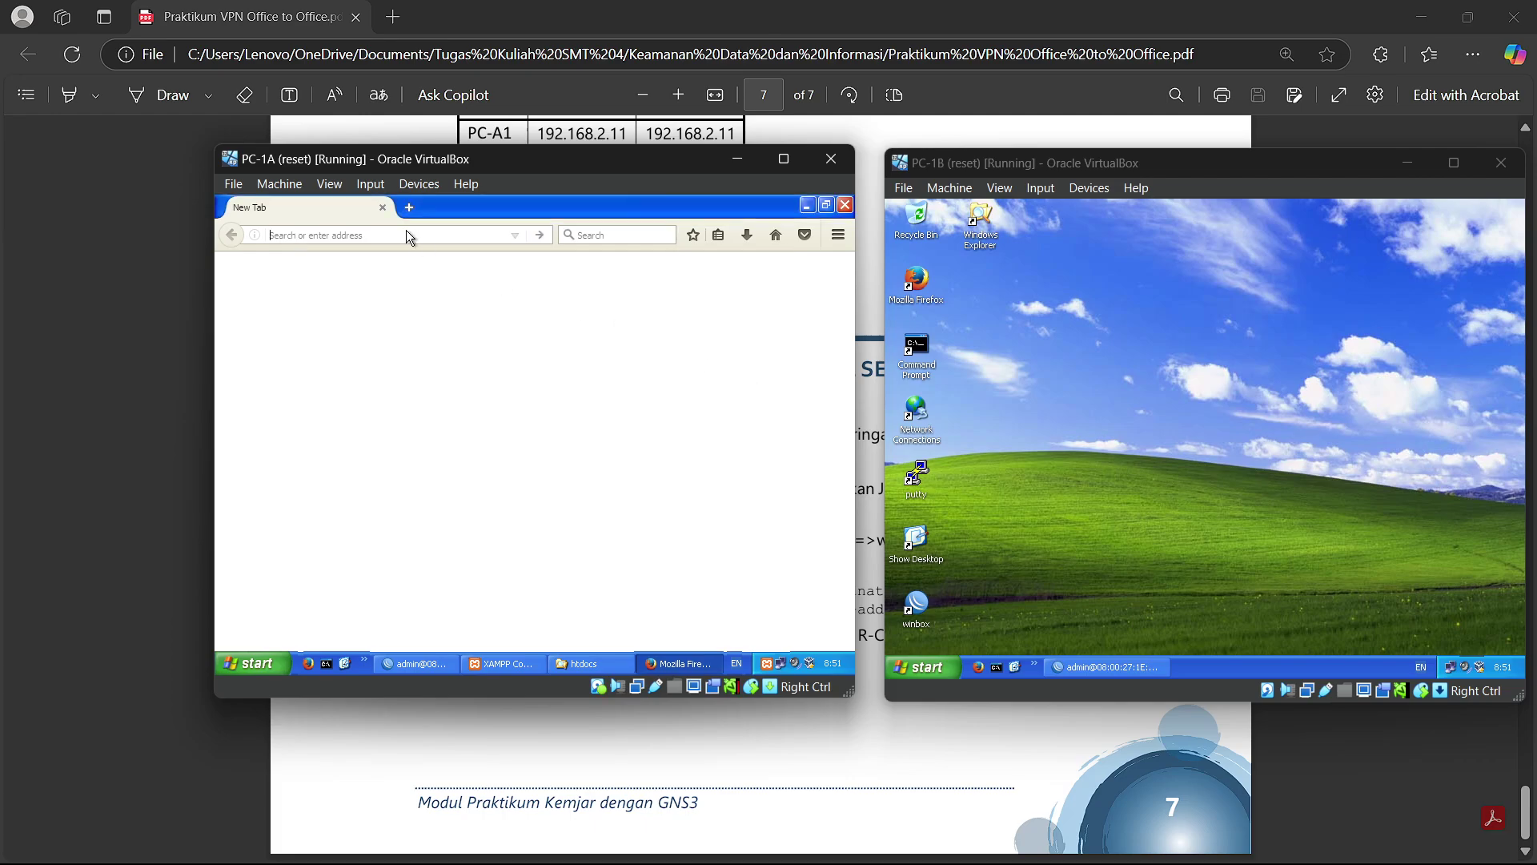
{"action": "type", "text": "localhost/"}
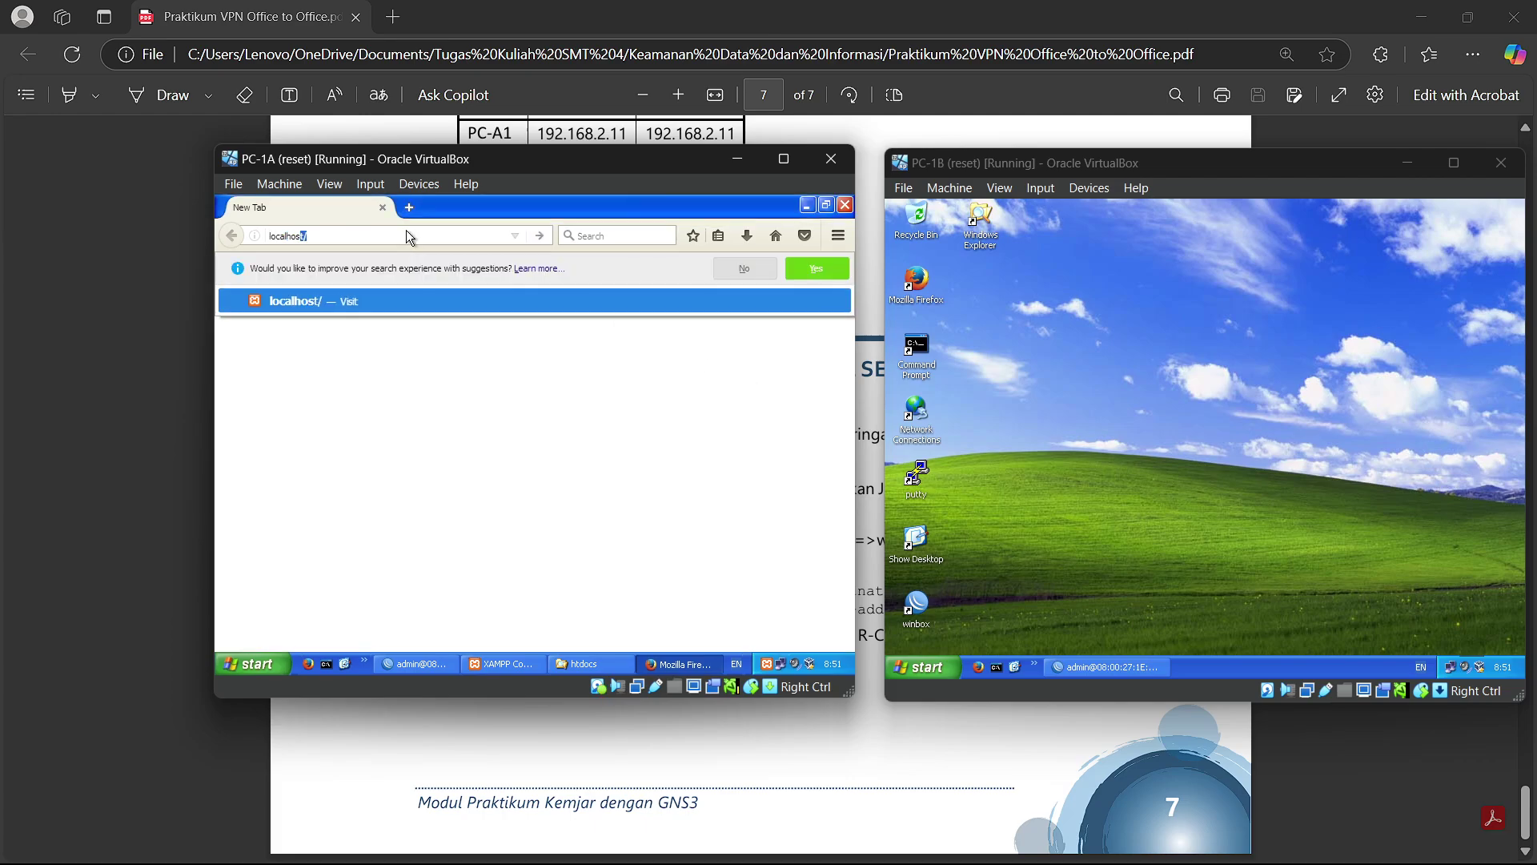
{"action": "key", "text": "Return"}
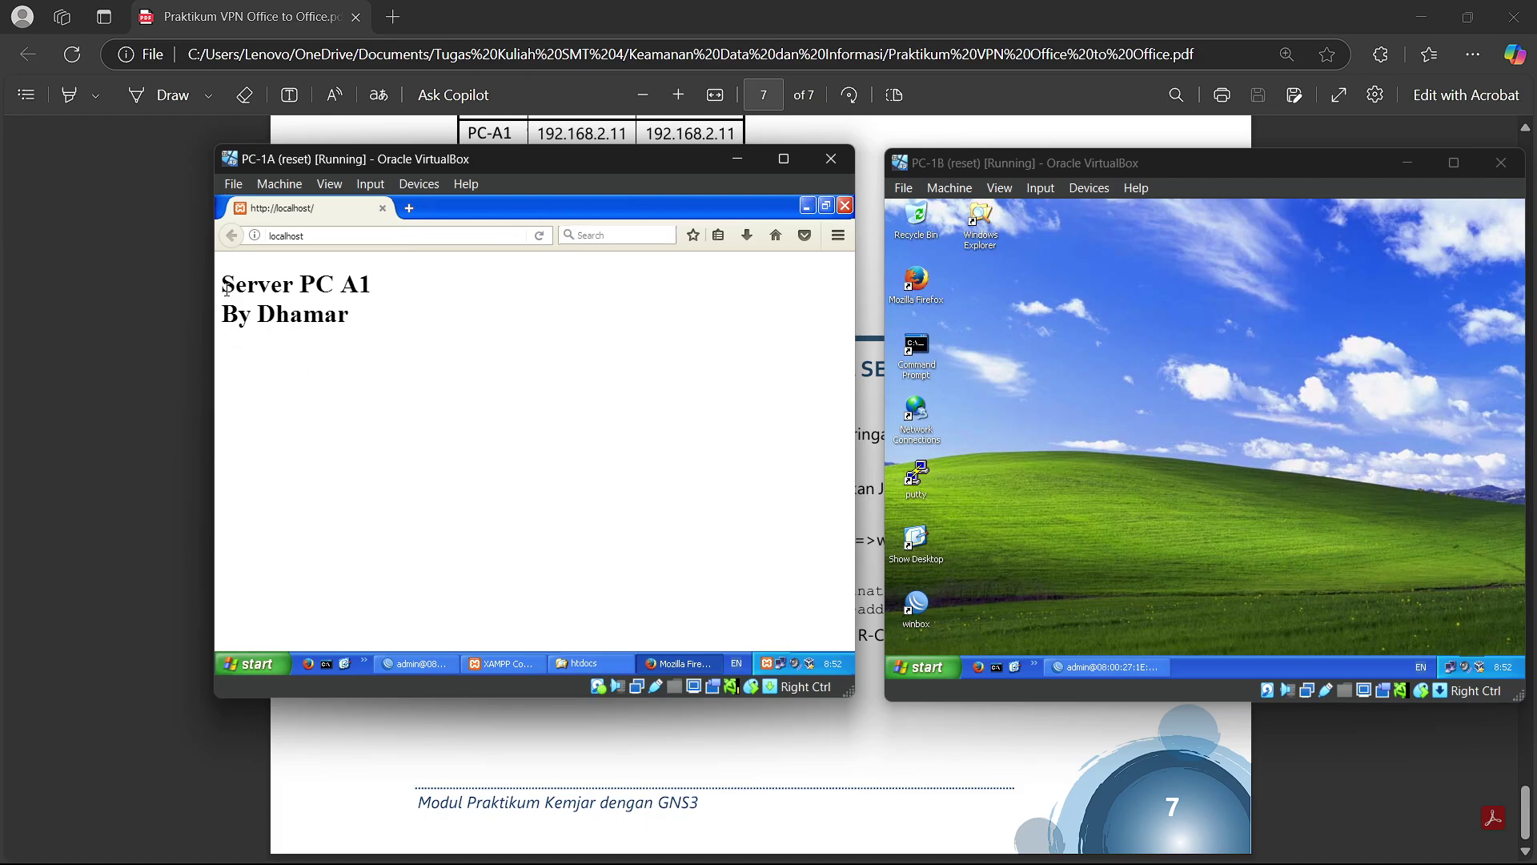
{"action": "left_click_drag", "start_coordinate": [226, 288], "coordinate": [387, 285]}
{"action": "left_click_drag", "start_coordinate": [226, 322], "coordinate": [390, 326]}
{"action": "left_click", "coordinate": [390, 328]}
Step: Return to the guide and read the task on accessing PC-A1's web page from PC-B1 over the office-to-office VPN
{"action": "left_click", "coordinate": [854, 810]}
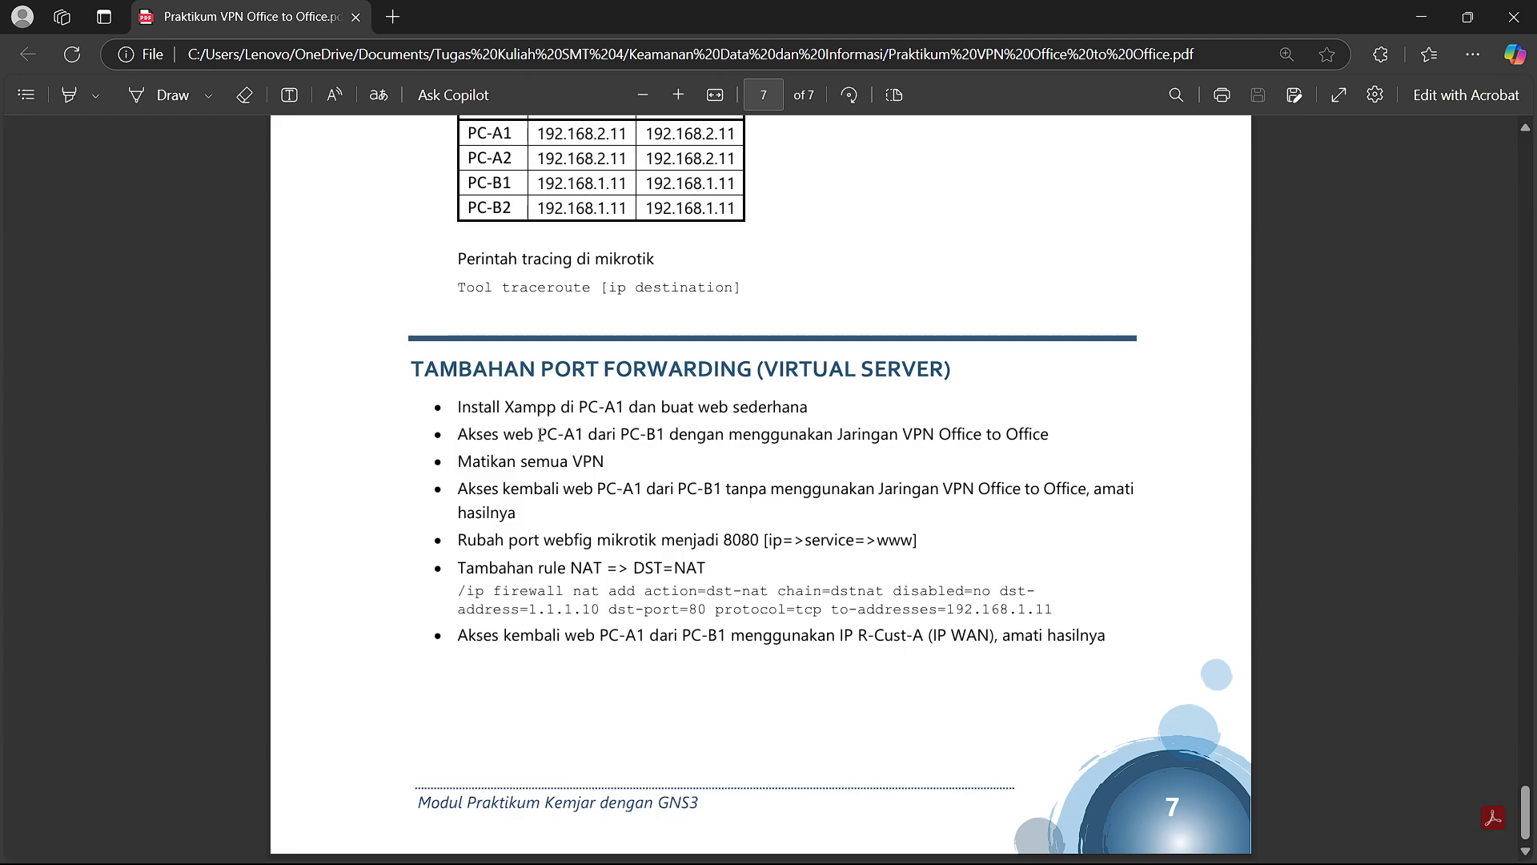
{"action": "left_click_drag", "start_coordinate": [541, 434], "coordinate": [584, 435]}
{"action": "left_click", "coordinate": [638, 472]}
{"action": "left_click_drag", "start_coordinate": [537, 433], "coordinate": [584, 435]}
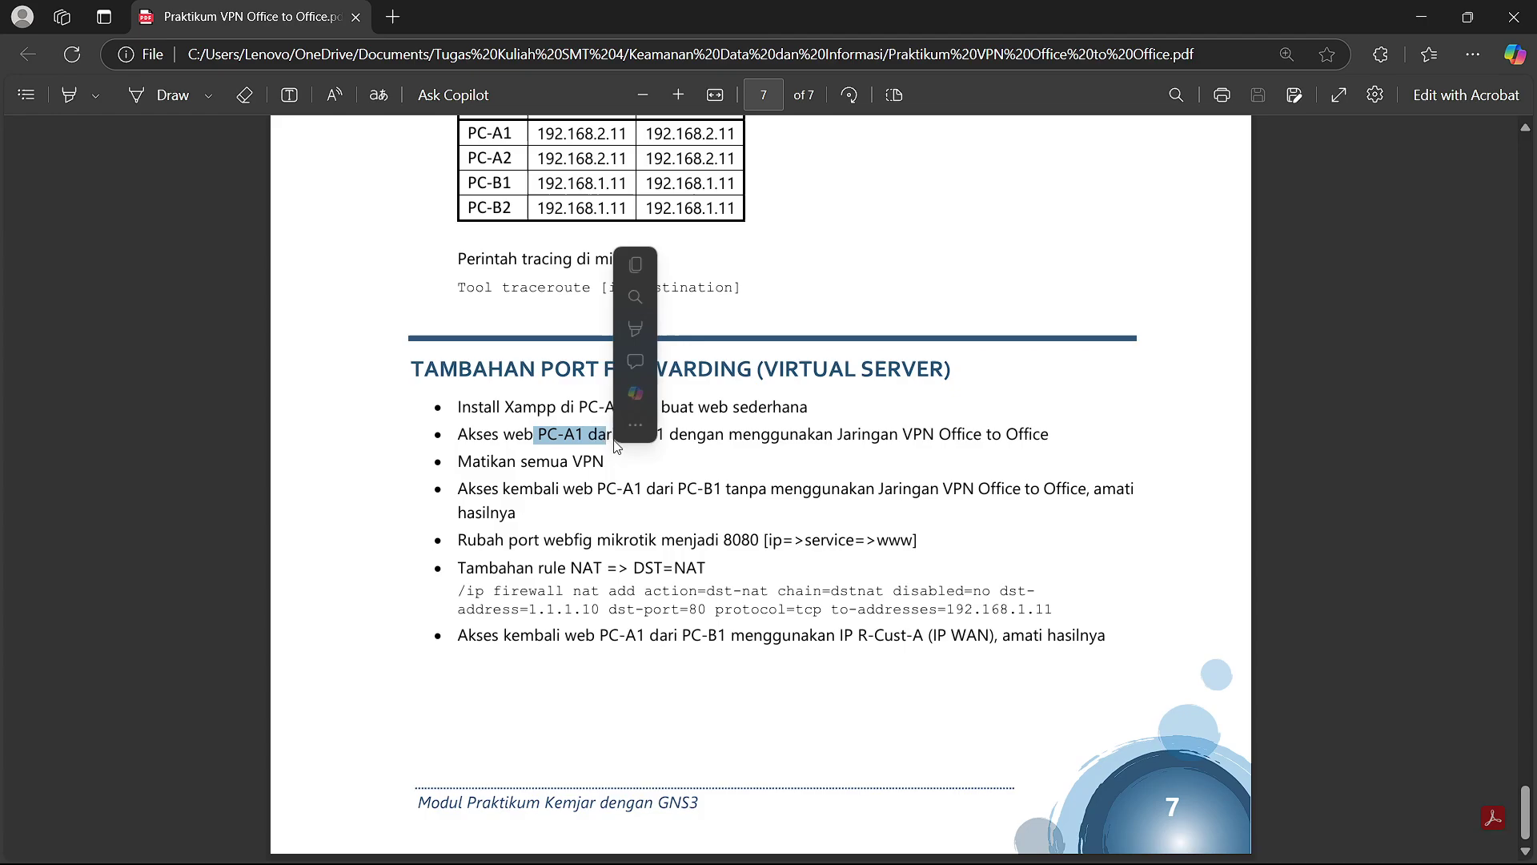
Step: Leave the guide and bring up the PC-1A and PC-1B virtual machine windows side by side
{"action": "left_click", "coordinate": [715, 463]}
{"action": "mouse_move", "coordinate": [1047, 857]}
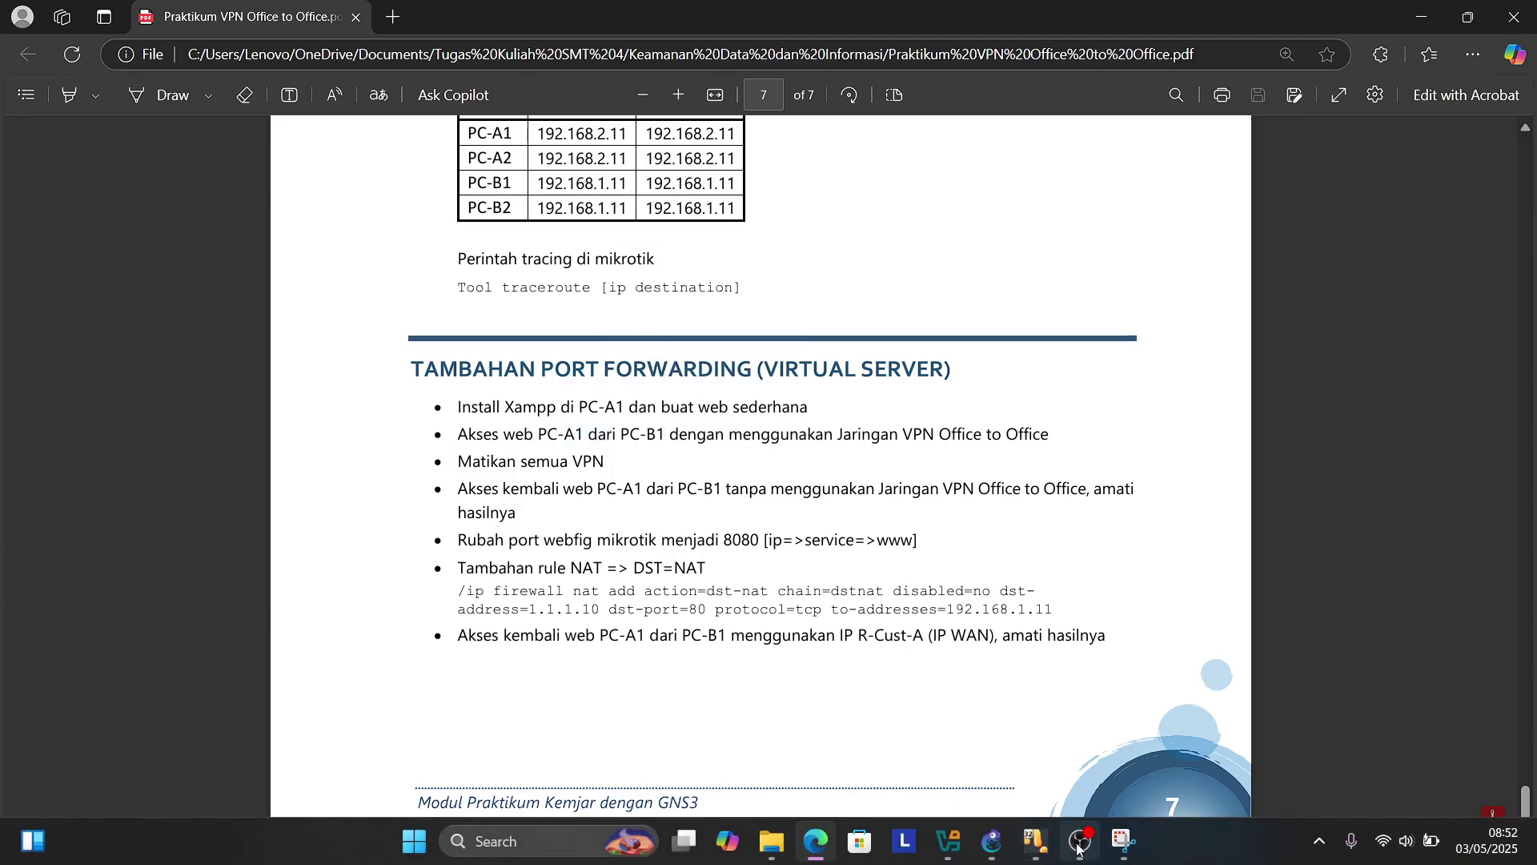
{"action": "left_click", "coordinate": [1031, 846]}
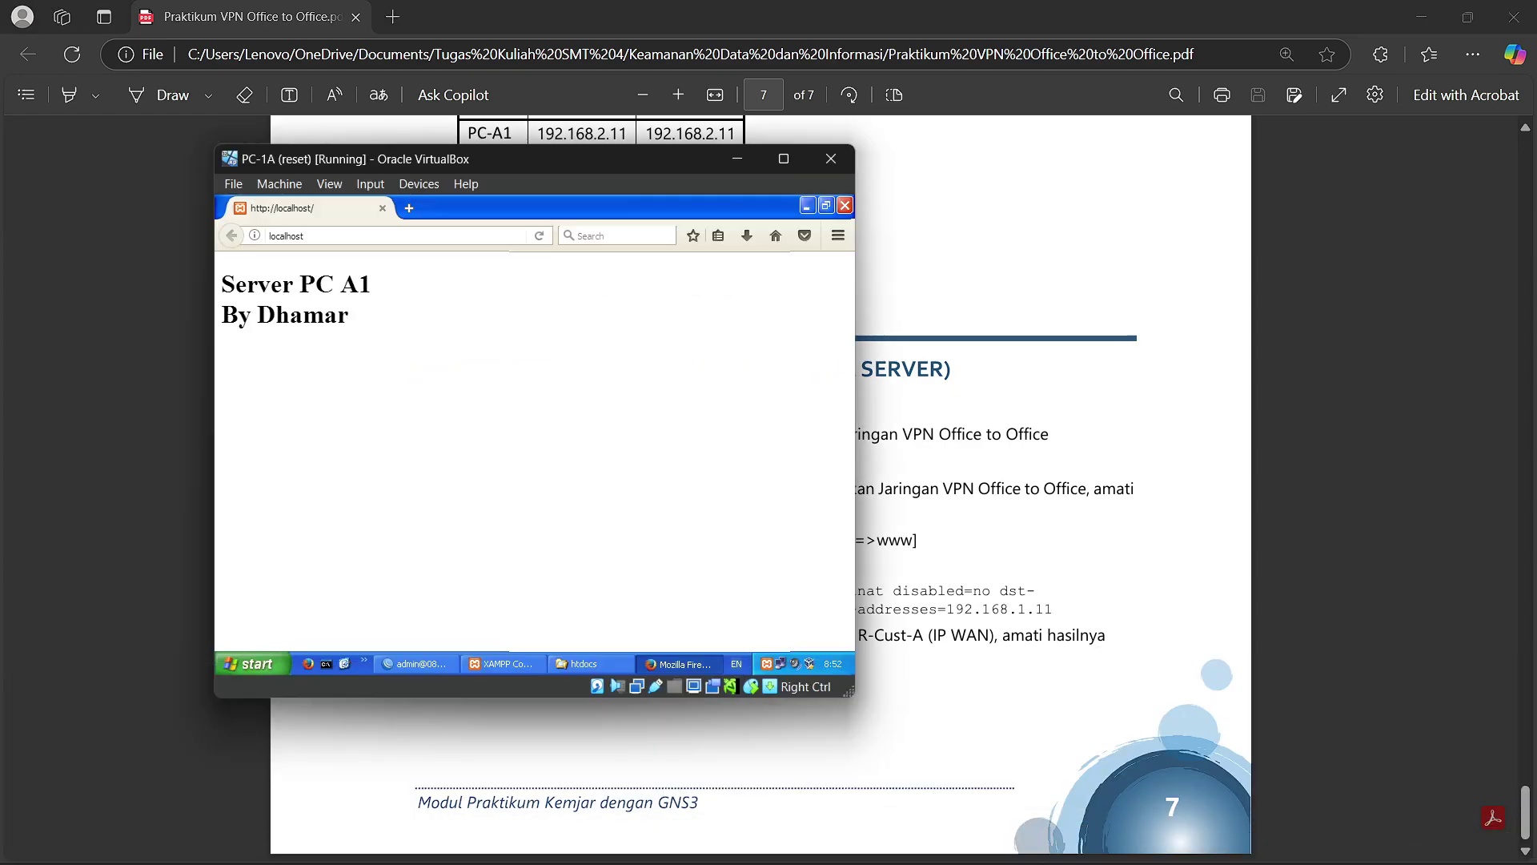
{"action": "left_click", "coordinate": [1130, 750]}
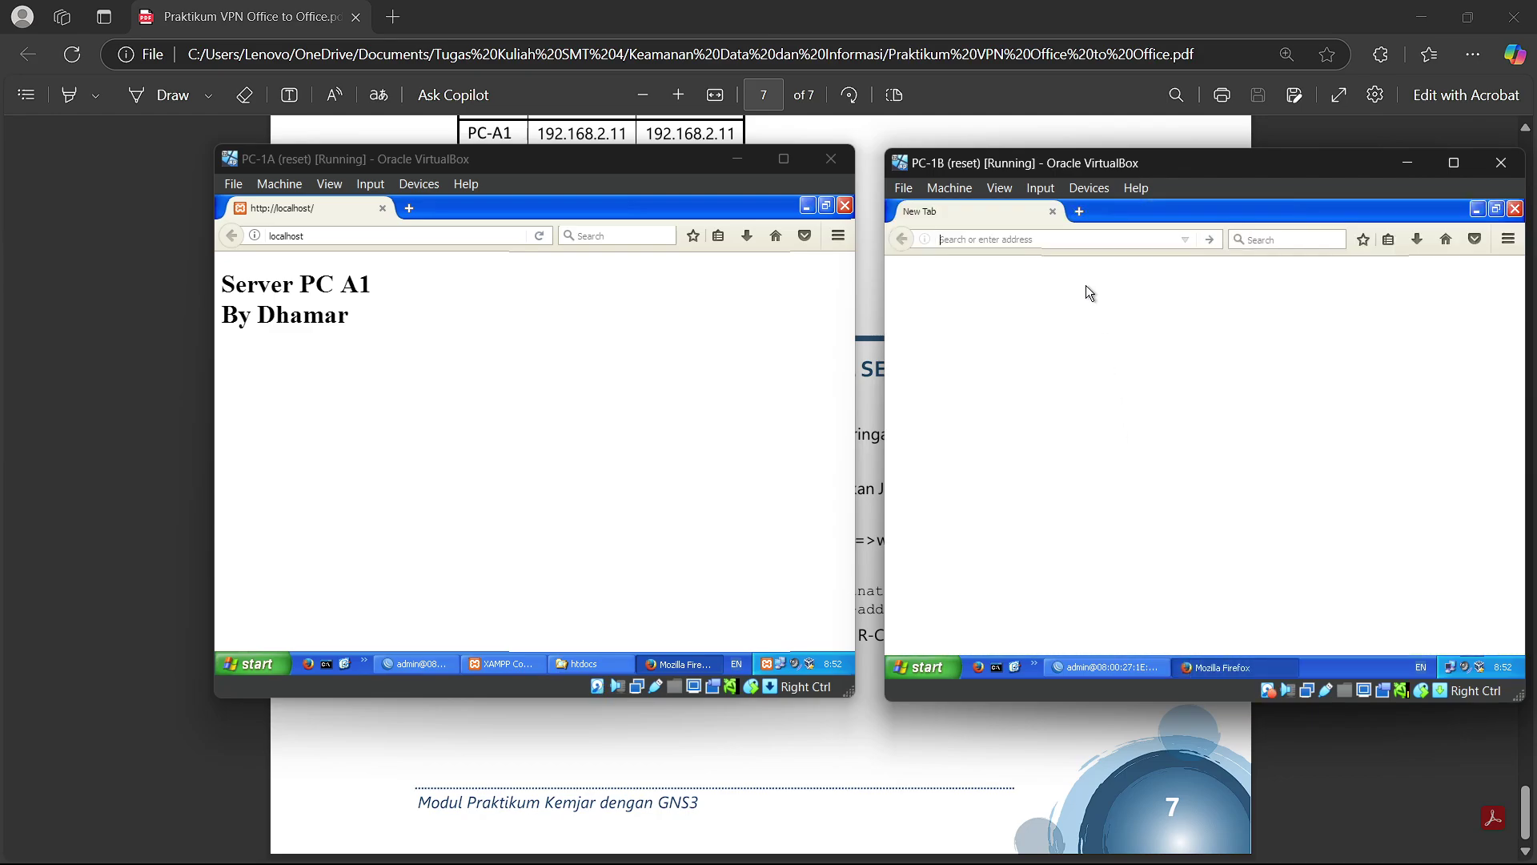
Step: Load PC-A1's web page at 192.168.1.11 in Firefox on PC-1B and compare it with the page on PC-1A
{"action": "type", "text": "local"}
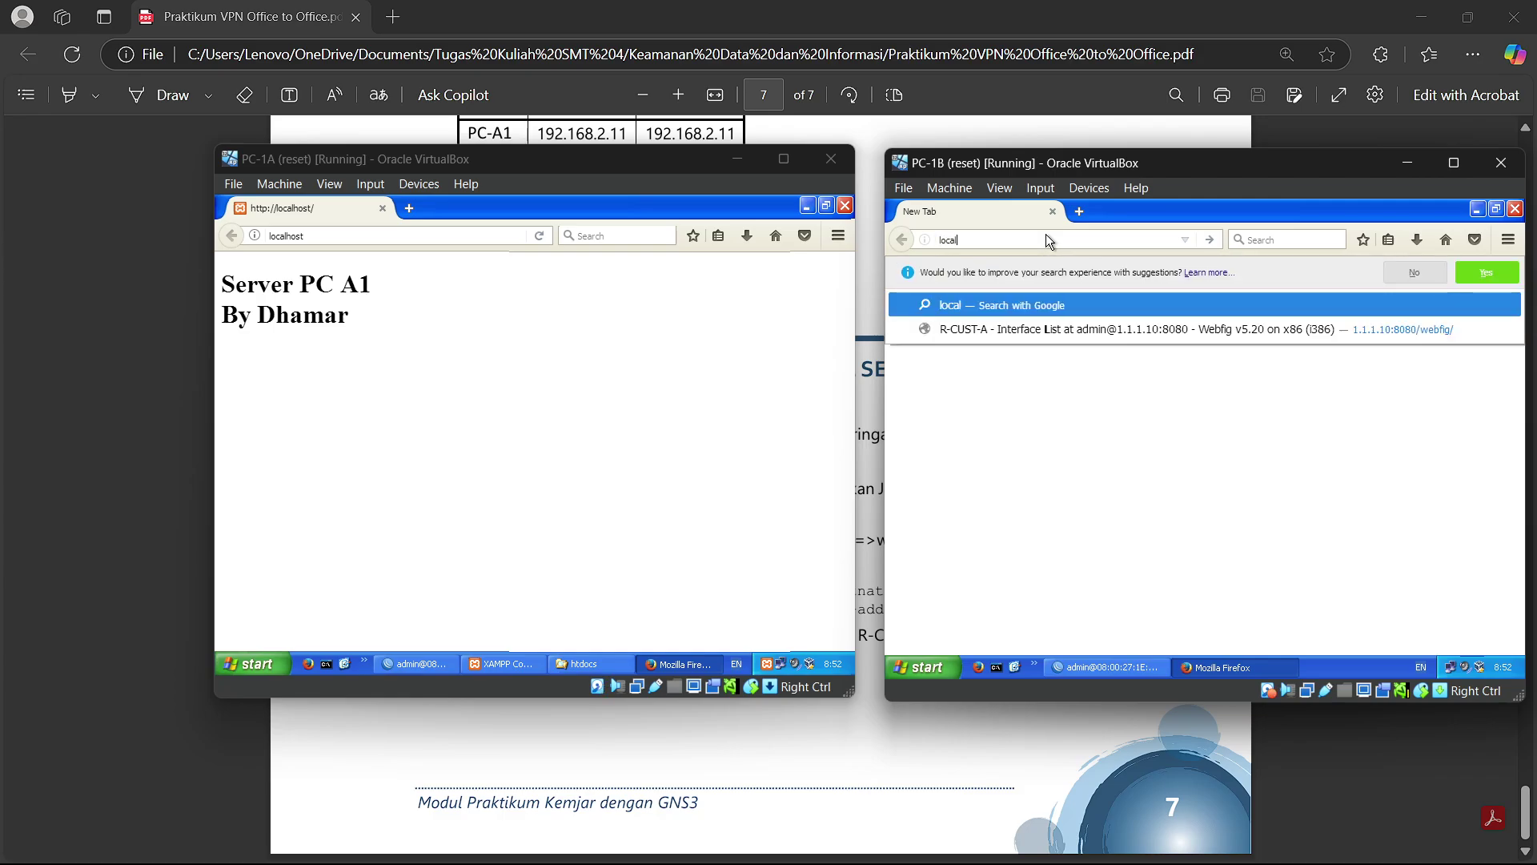
{"action": "key", "text": "BackSpace"}
{"action": "key", "text": "BackSpace"}
{"action": "key", "text": "BackSpace"}
{"action": "key", "text": "BackSpace"}
{"action": "key", "text": "BackSpace"}
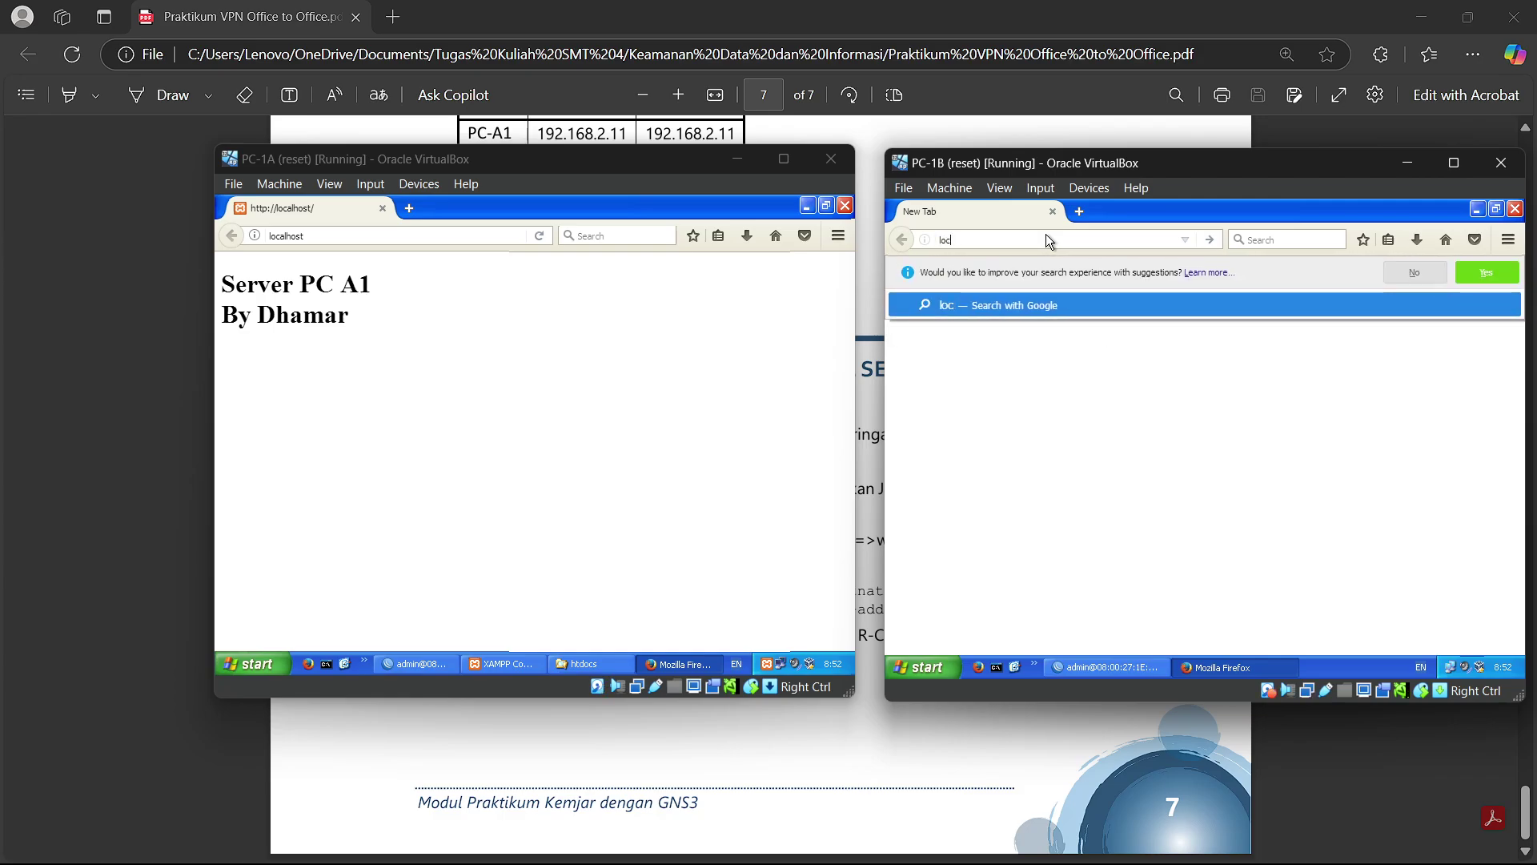
{"action": "type", "text": "192.168"}
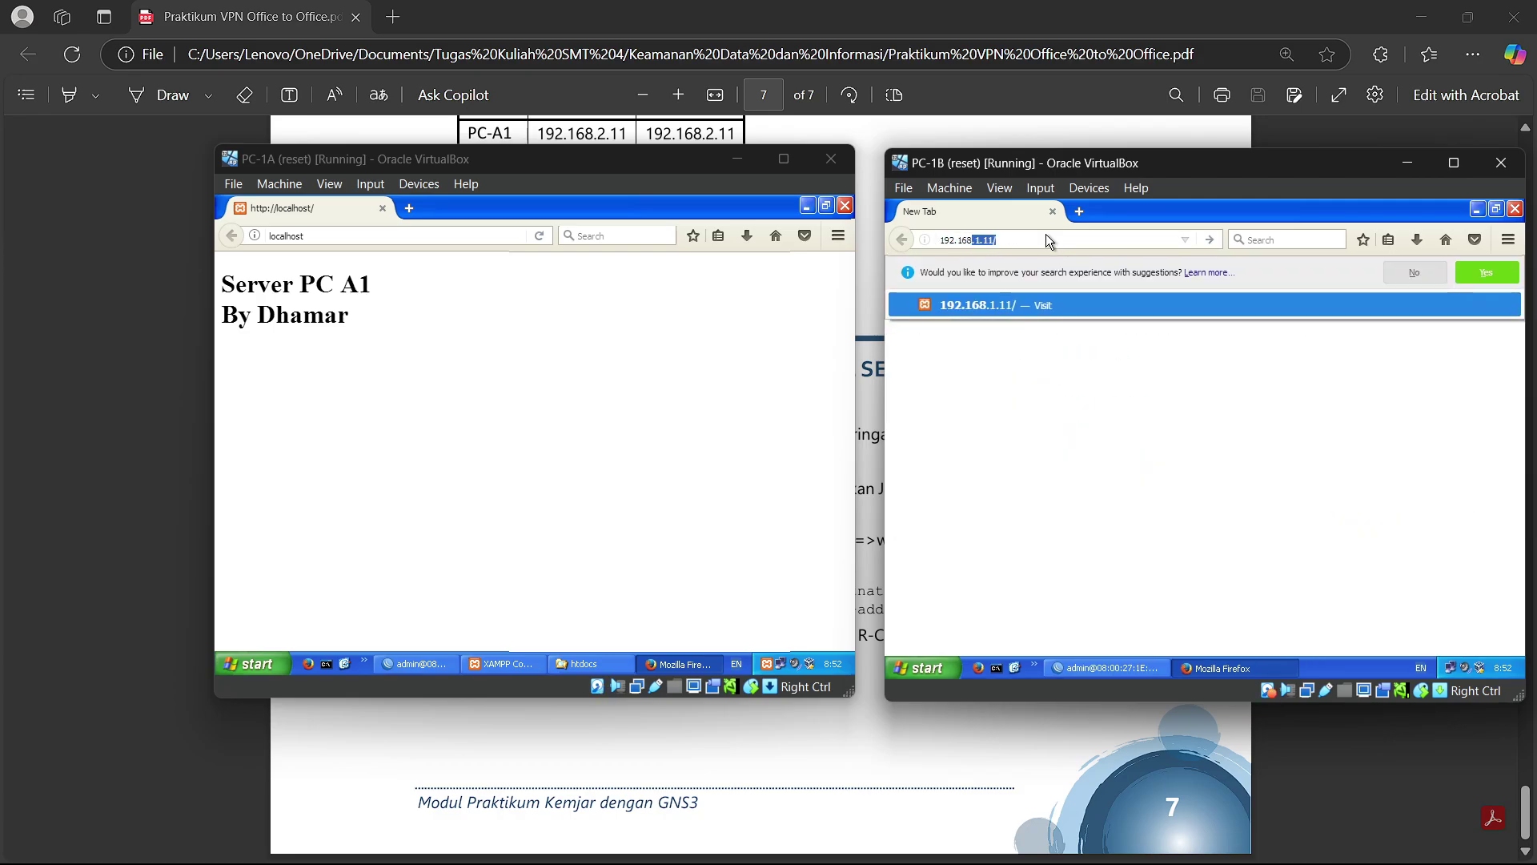
{"action": "type", "text": ".1.11"}
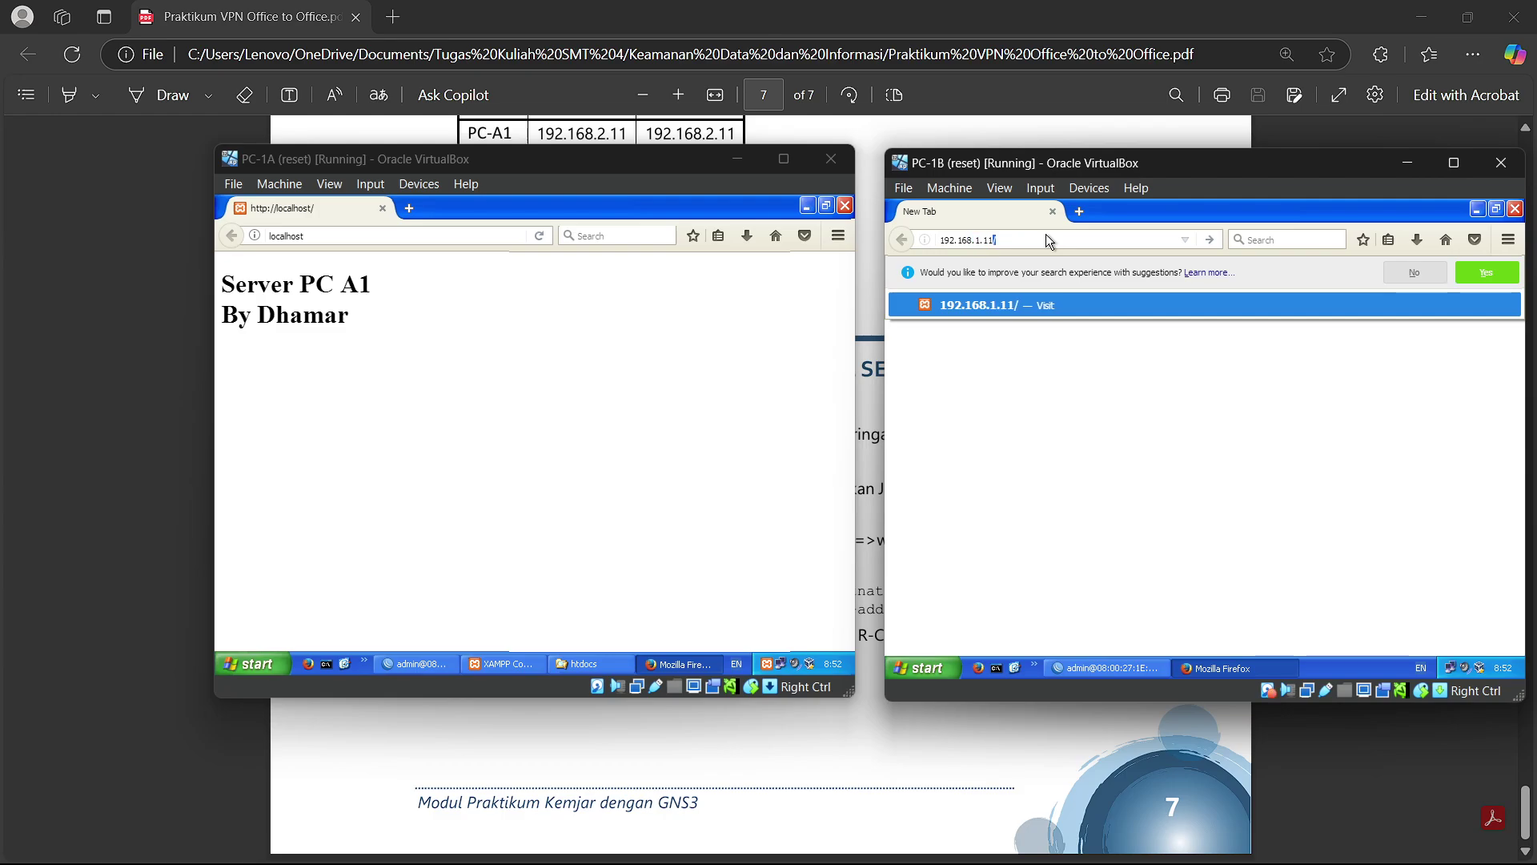
{"action": "key", "text": "Return"}
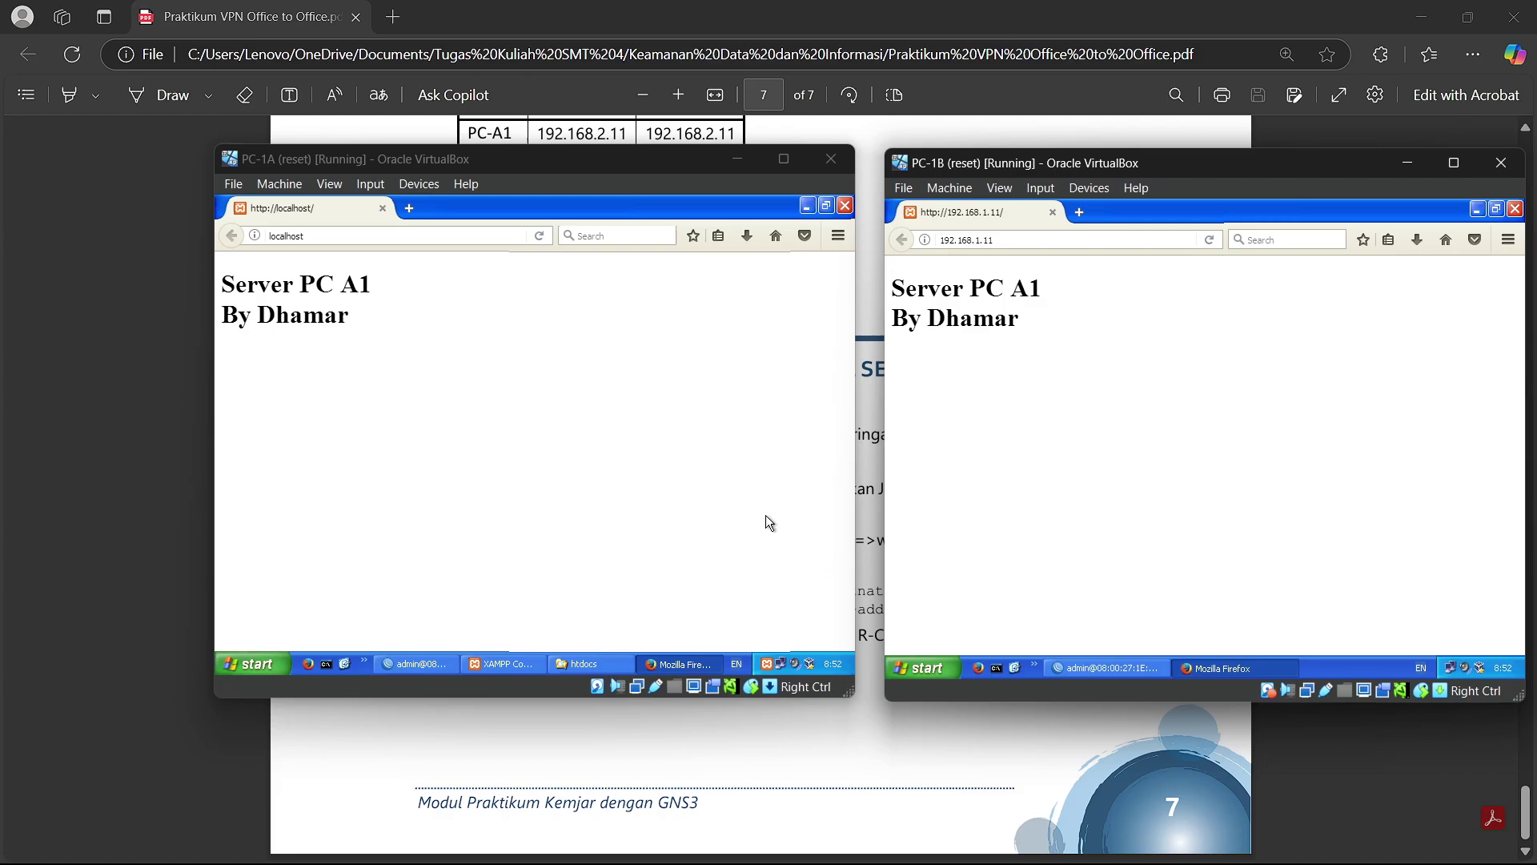
{"action": "left_click_drag", "start_coordinate": [546, 158], "coordinate": [499, 172]}
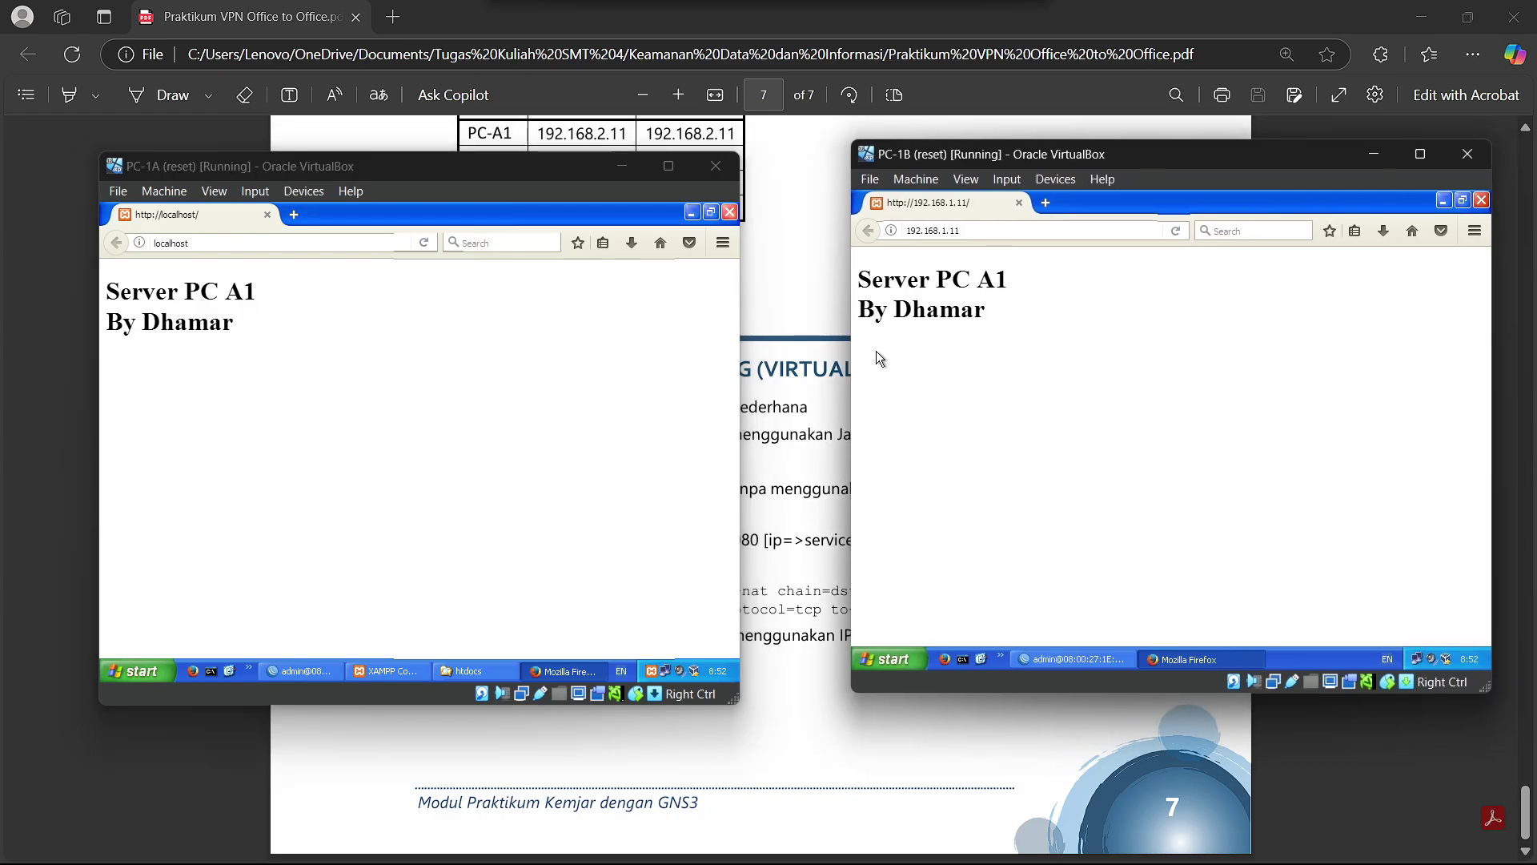
Step: Return to the guide and read the tasks on turning off all VPNs and accessing PC-A1's web page without the VPN
{"action": "left_click", "coordinate": [801, 384]}
{"action": "left_click_drag", "start_coordinate": [462, 469], "coordinate": [605, 464]}
{"action": "left_click", "coordinate": [494, 520]}
{"action": "left_click_drag", "start_coordinate": [461, 494], "coordinate": [639, 493]}
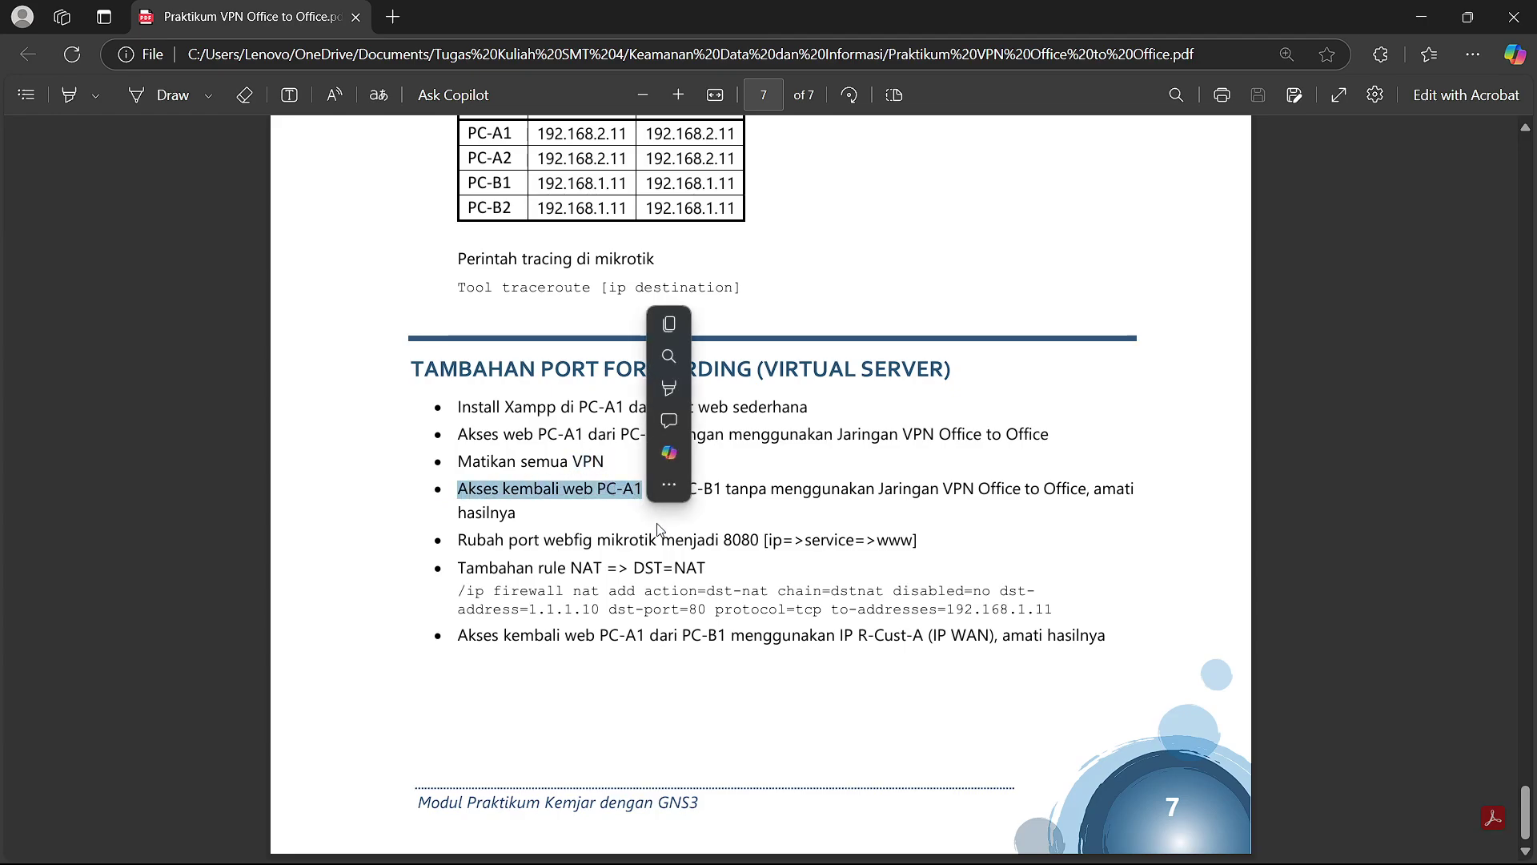
{"action": "left_click", "coordinate": [662, 523]}
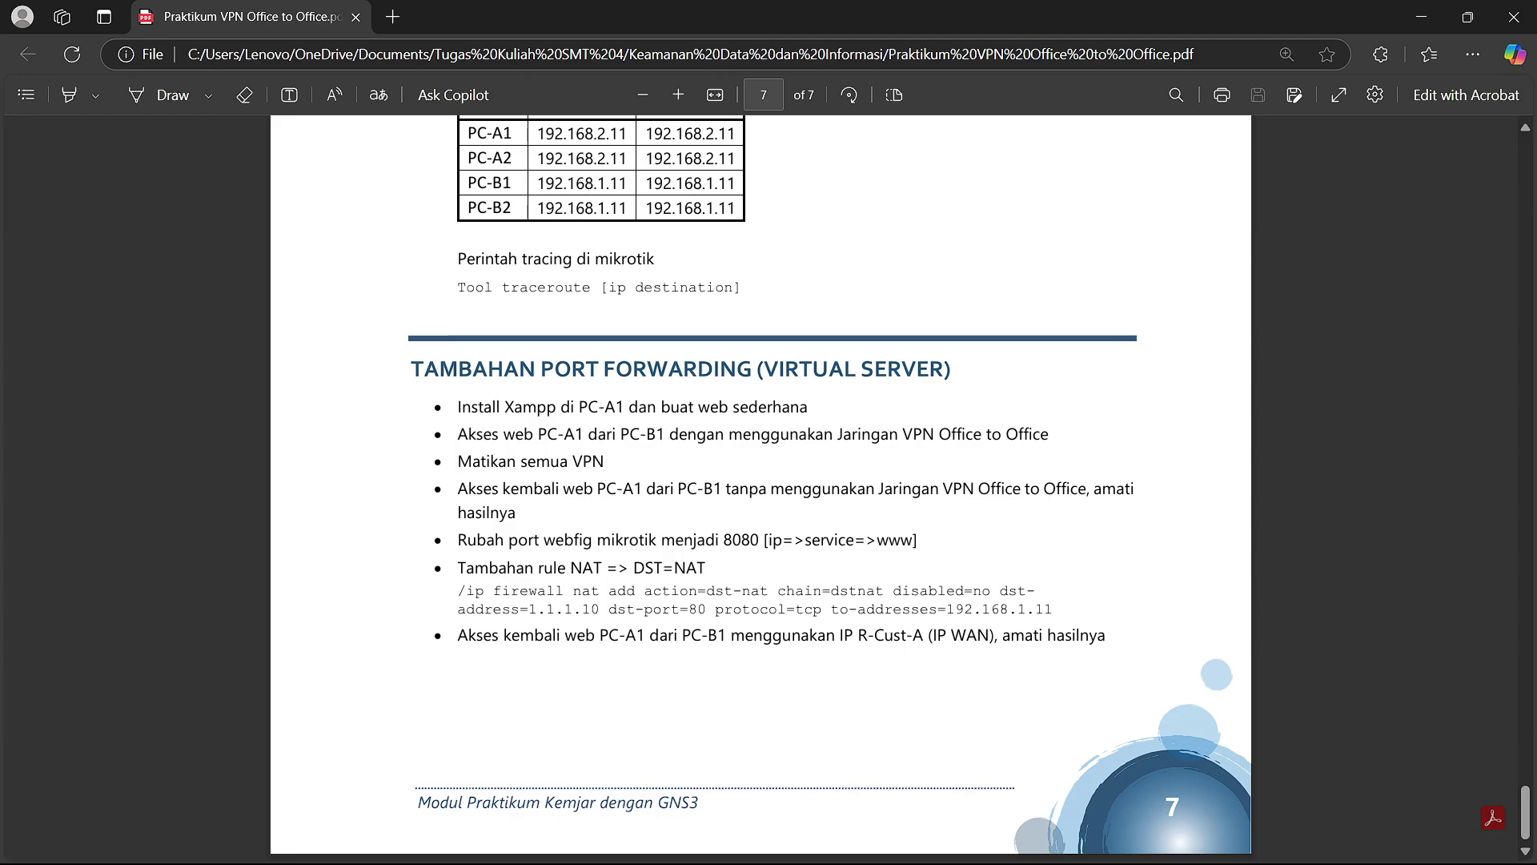
Step: In WinBox for R-CUST-B on PC-1B, disable the pptp-out1 PPTP client and minimize WinBox
{"action": "mouse_move", "coordinate": [1035, 839]}
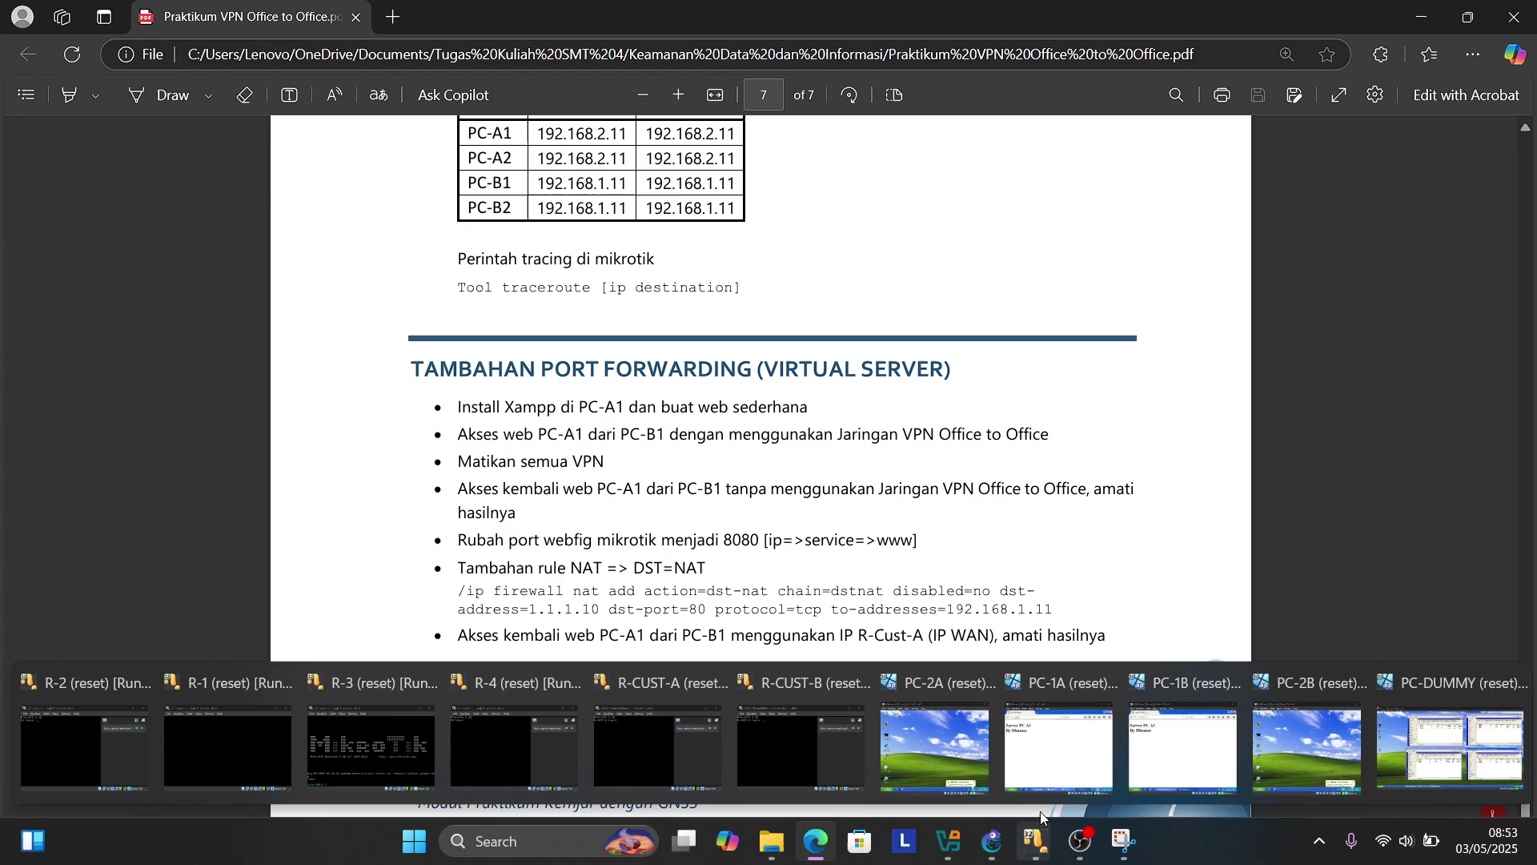
{"action": "left_click", "coordinate": [1058, 748]}
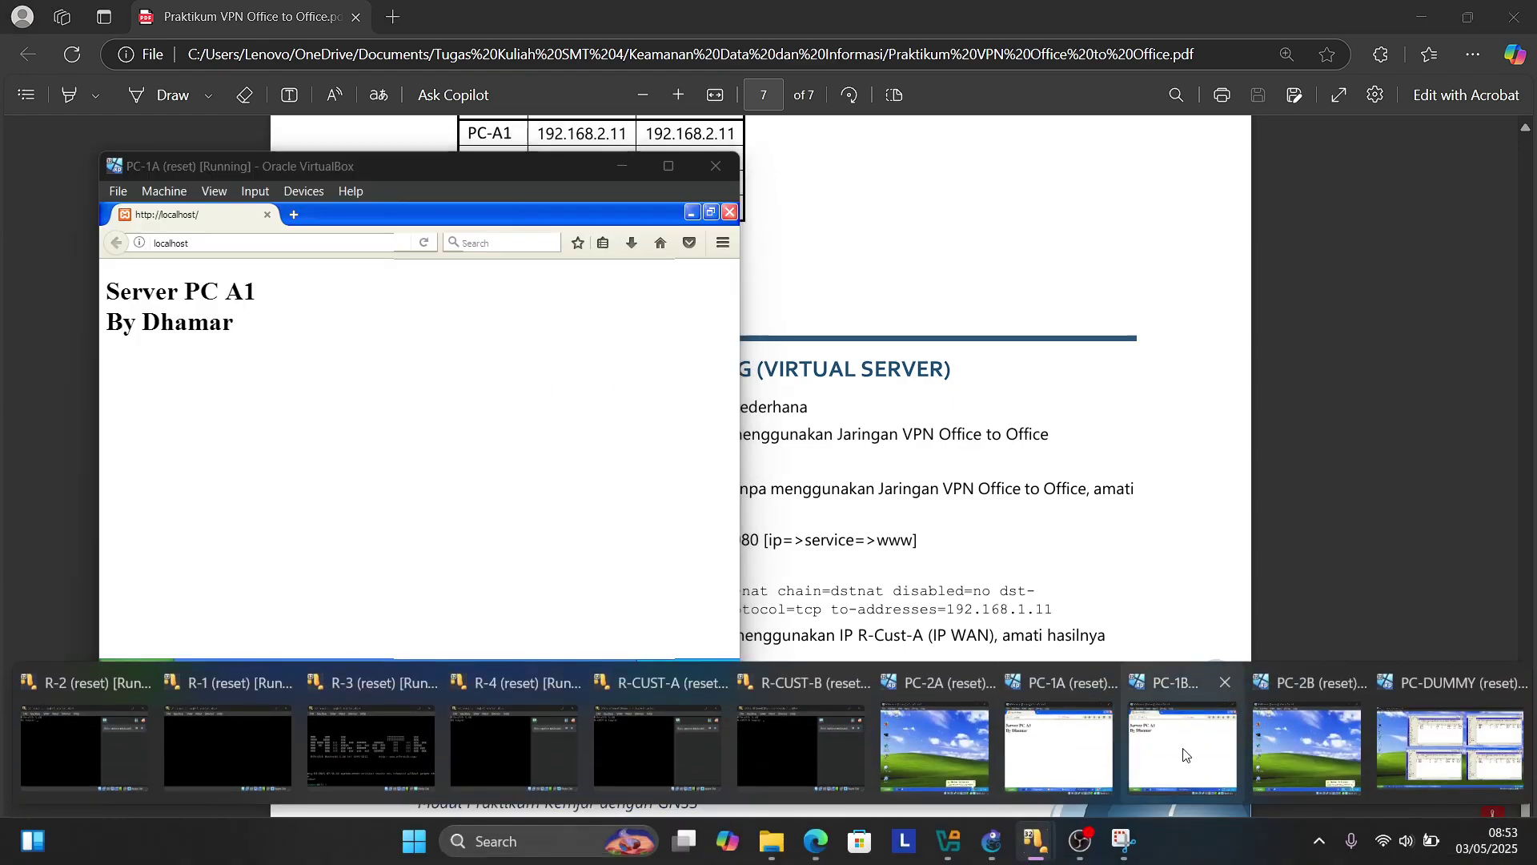
{"action": "left_click", "coordinate": [1186, 754]}
{"action": "left_click", "coordinate": [1098, 656]}
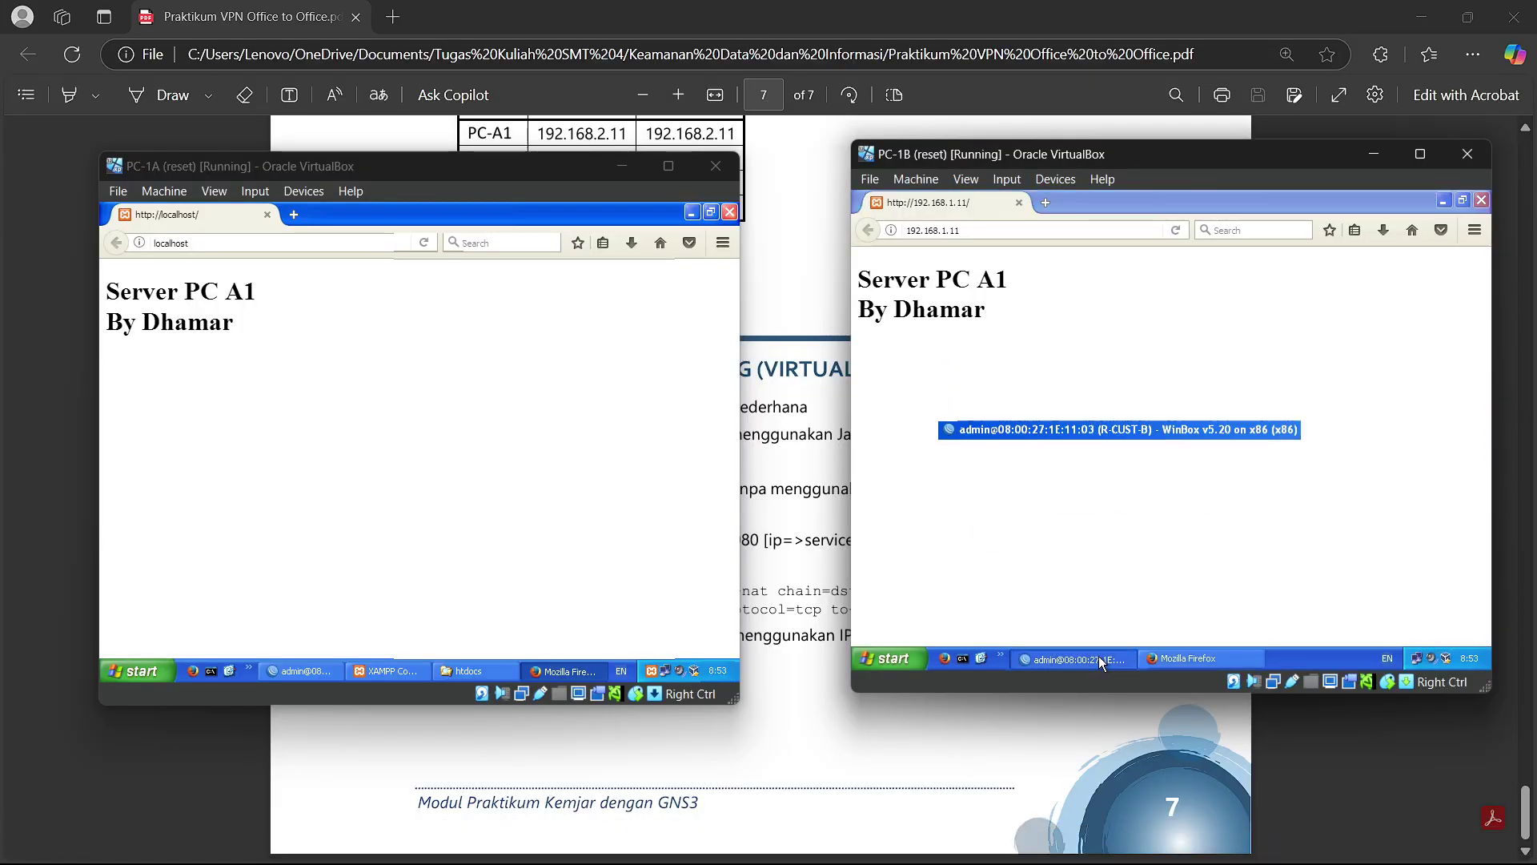
{"action": "left_click", "coordinate": [923, 296]}
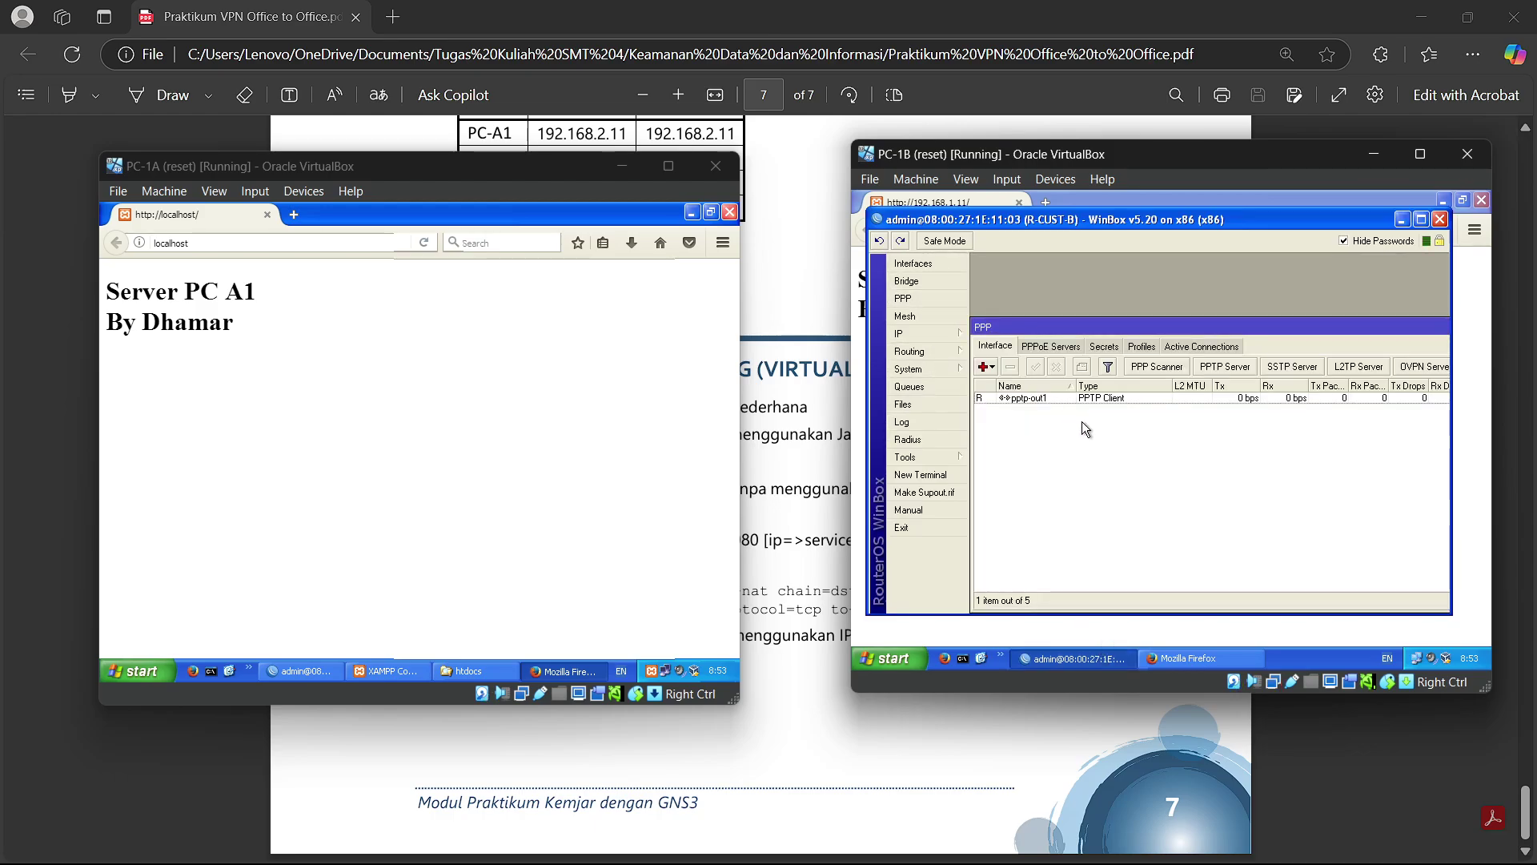
{"action": "left_click", "coordinate": [1084, 397]}
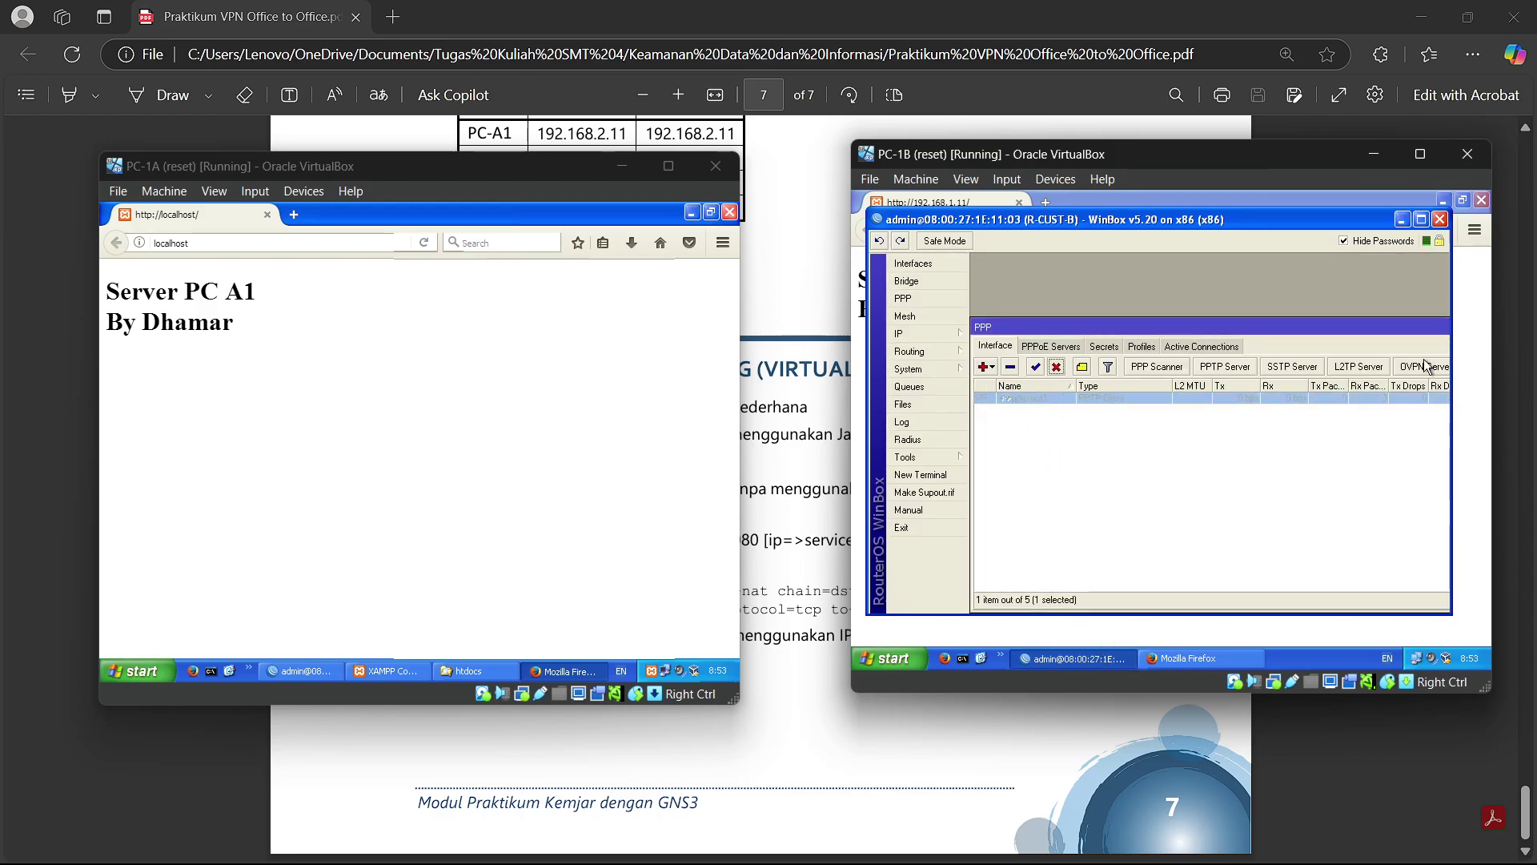
{"action": "left_click", "coordinate": [1402, 219]}
Step: Reload PC-A1's page on PC-1B without the VPN, retrying 192.168.1.11/ in a fresh Firefox tab
{"action": "left_click", "coordinate": [1174, 231]}
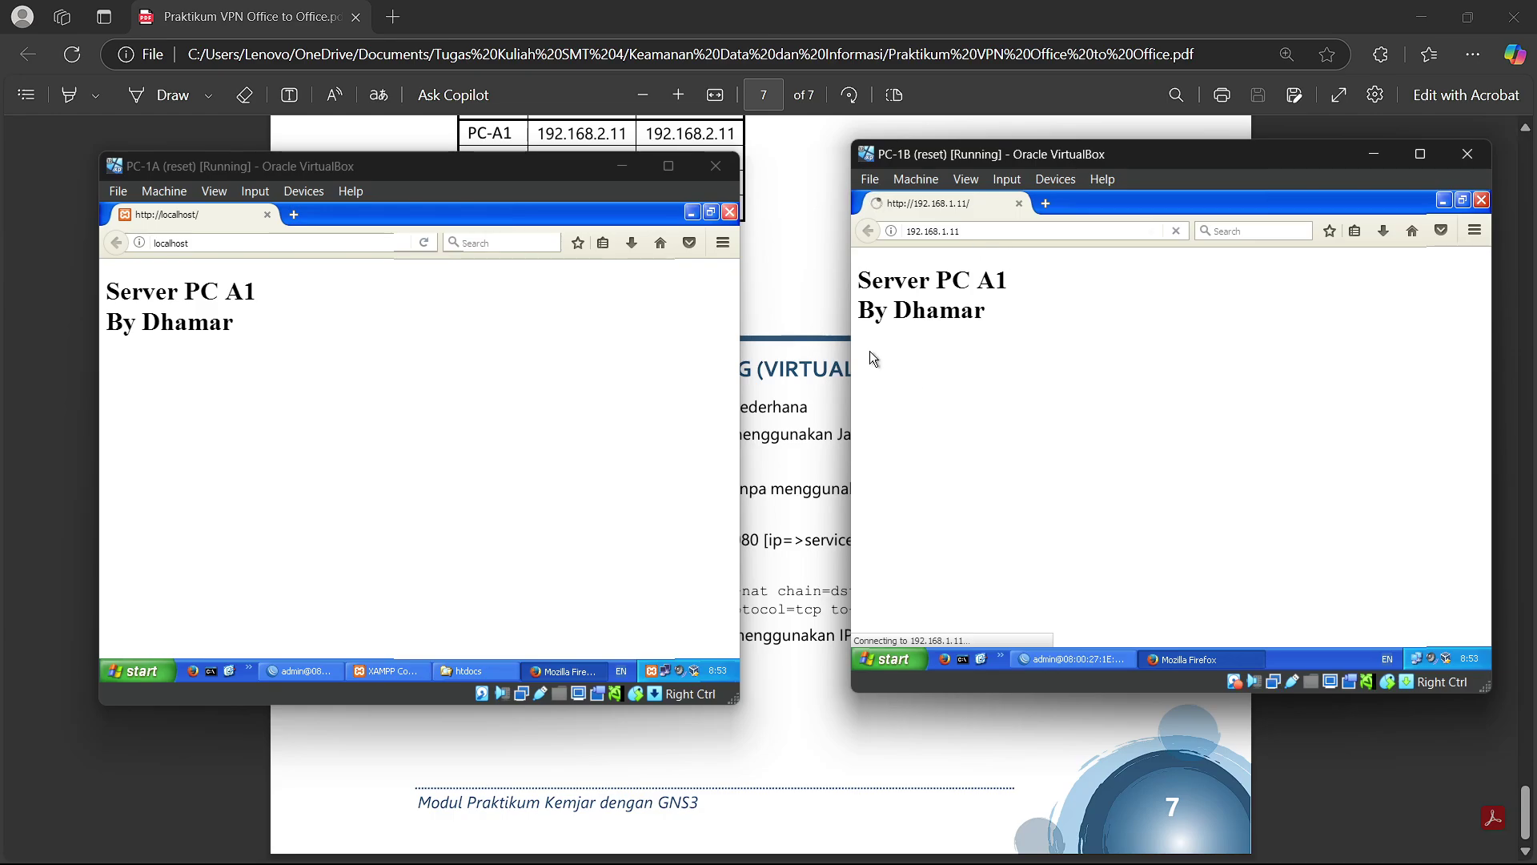
{"action": "left_click", "coordinate": [1045, 203]}
{"action": "left_click", "coordinate": [1018, 201]}
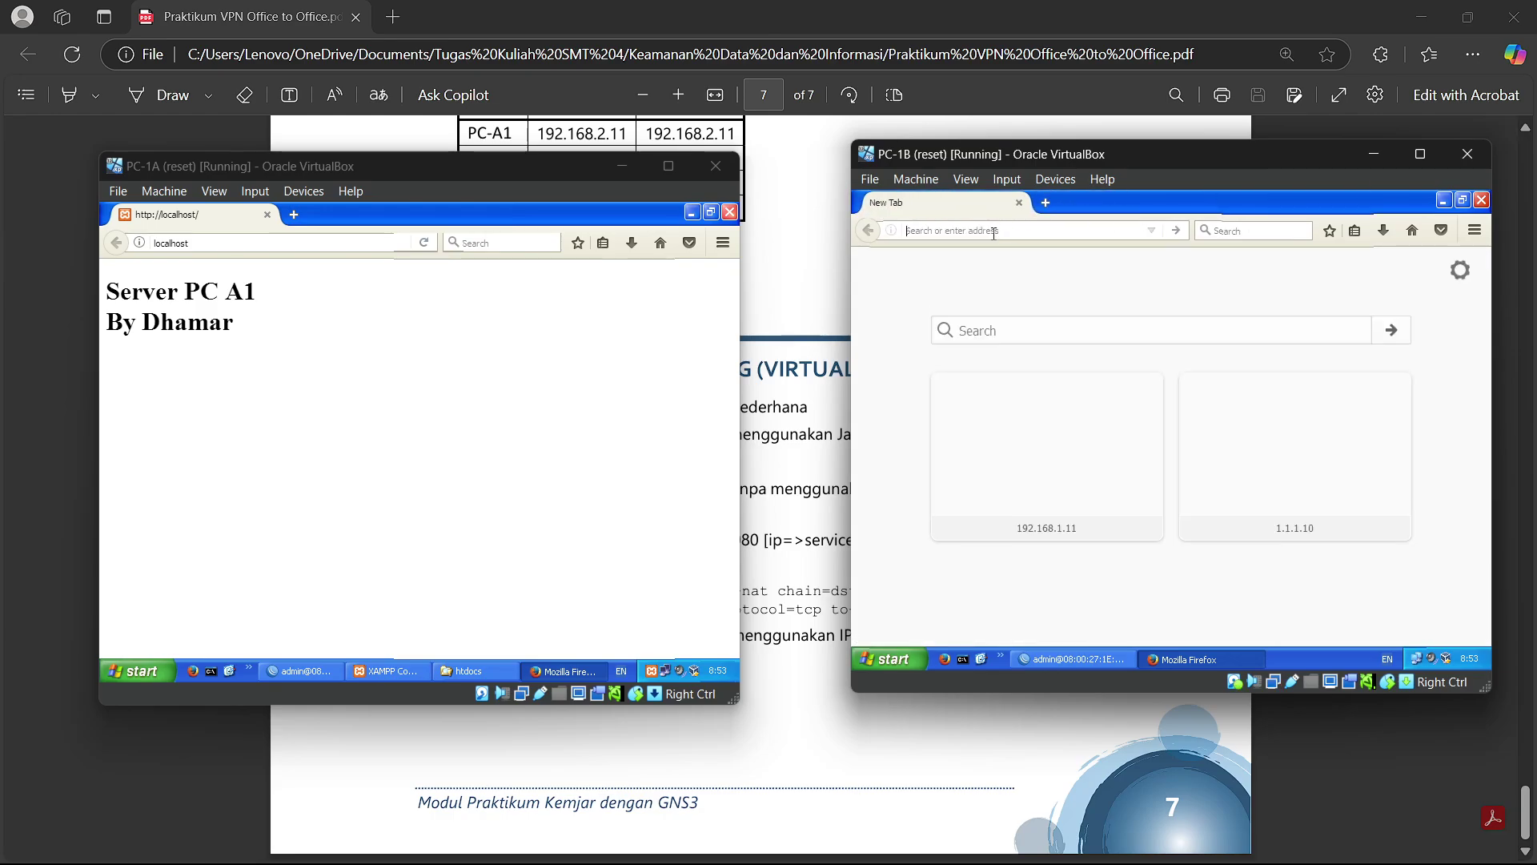
{"action": "type", "text": "192.168.1.11/"}
{"action": "key", "text": "Return"}
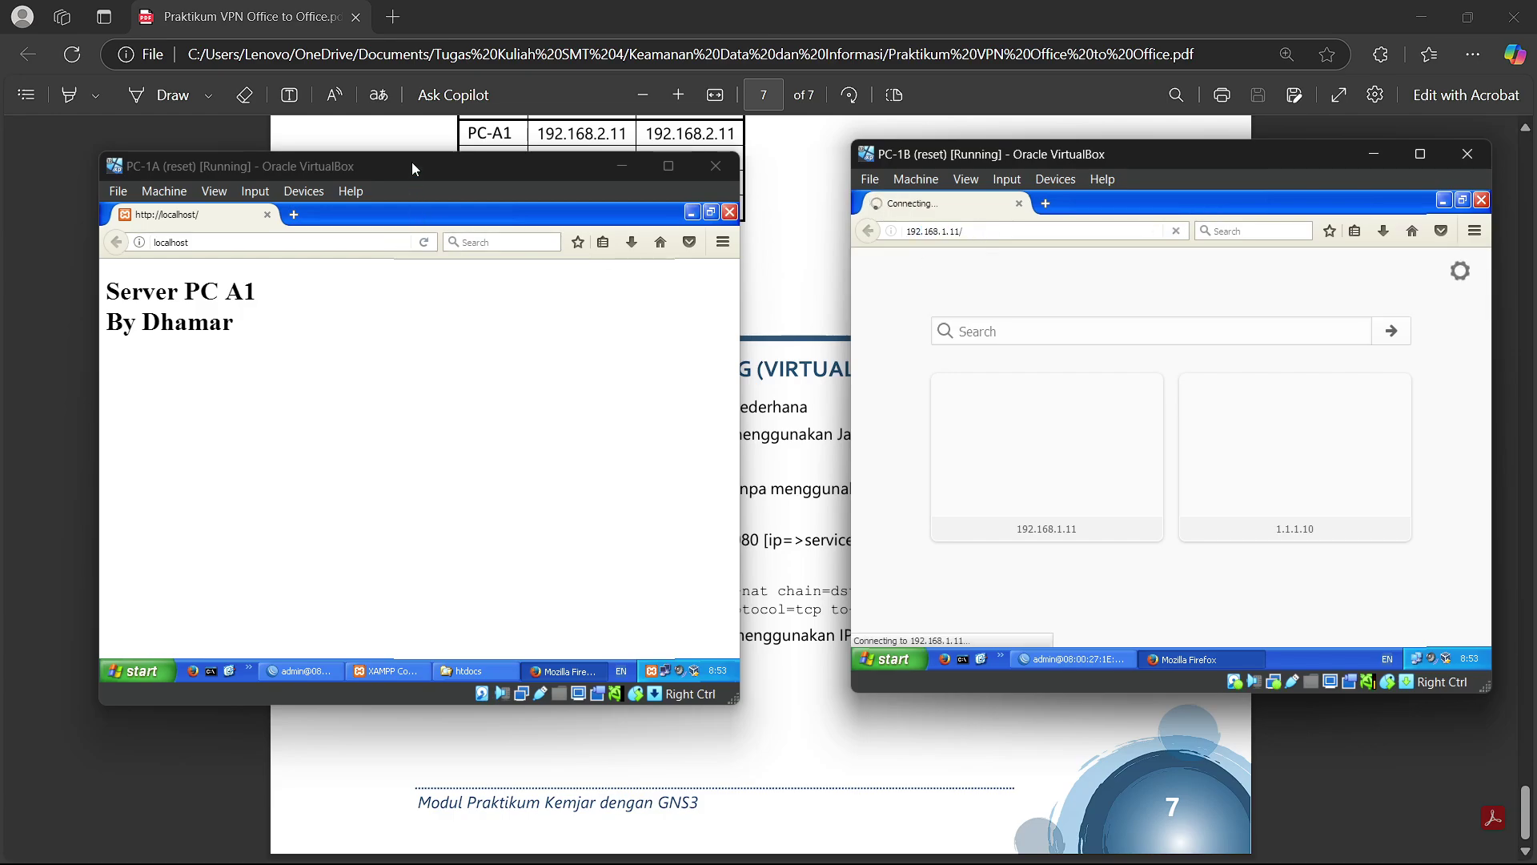
{"action": "left_click_drag", "start_coordinate": [412, 162], "coordinate": [474, 156]}
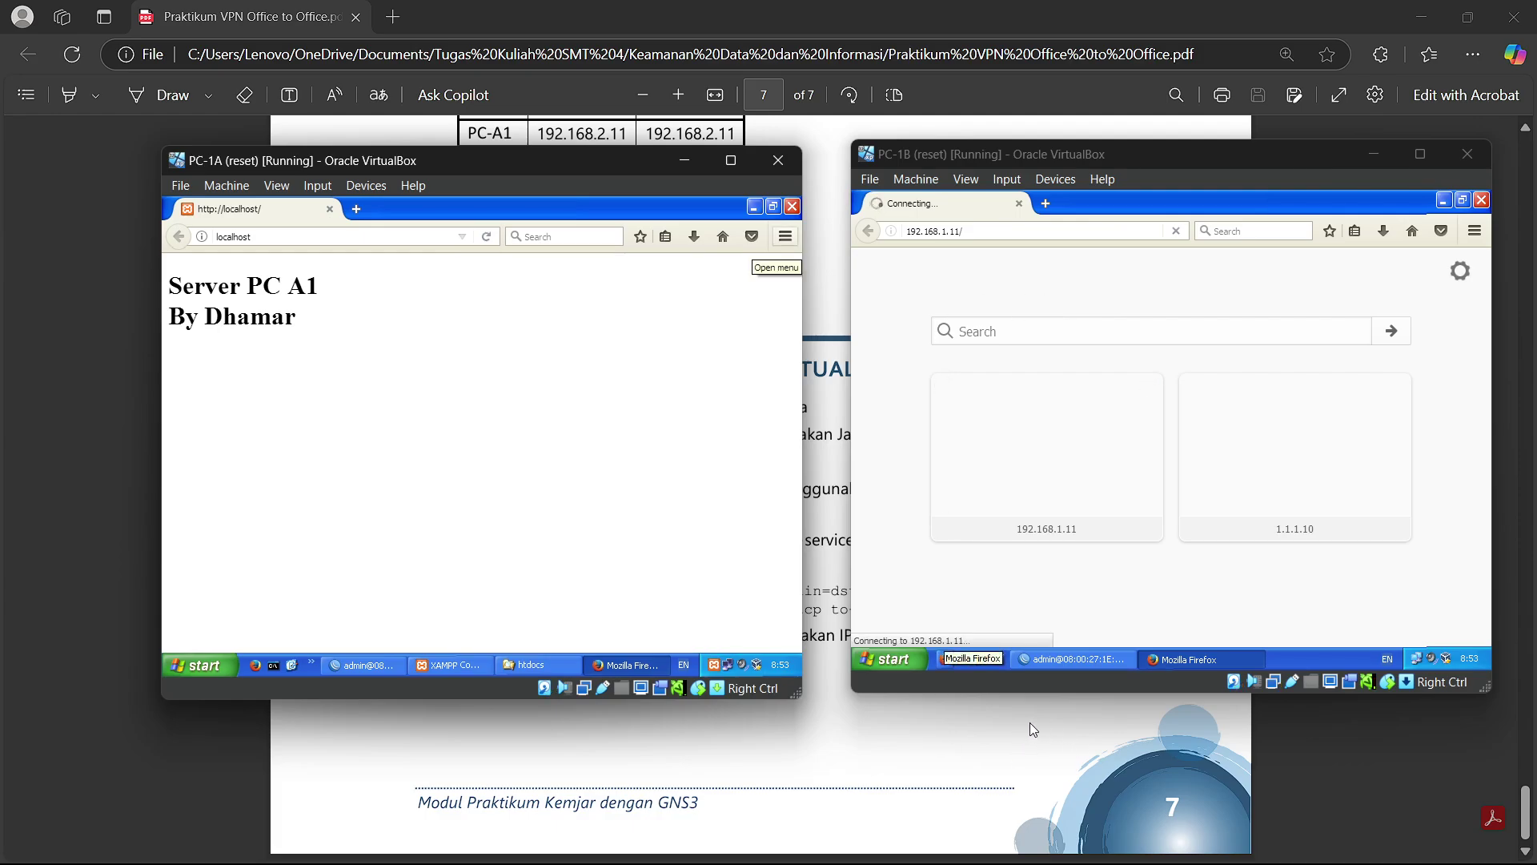
Step: Re-enable the pptp-out1 client on R-CUST-B and load 192.168.1.11 in a fresh Firefox tab on PC-1B
{"action": "left_click", "coordinate": [1063, 661]}
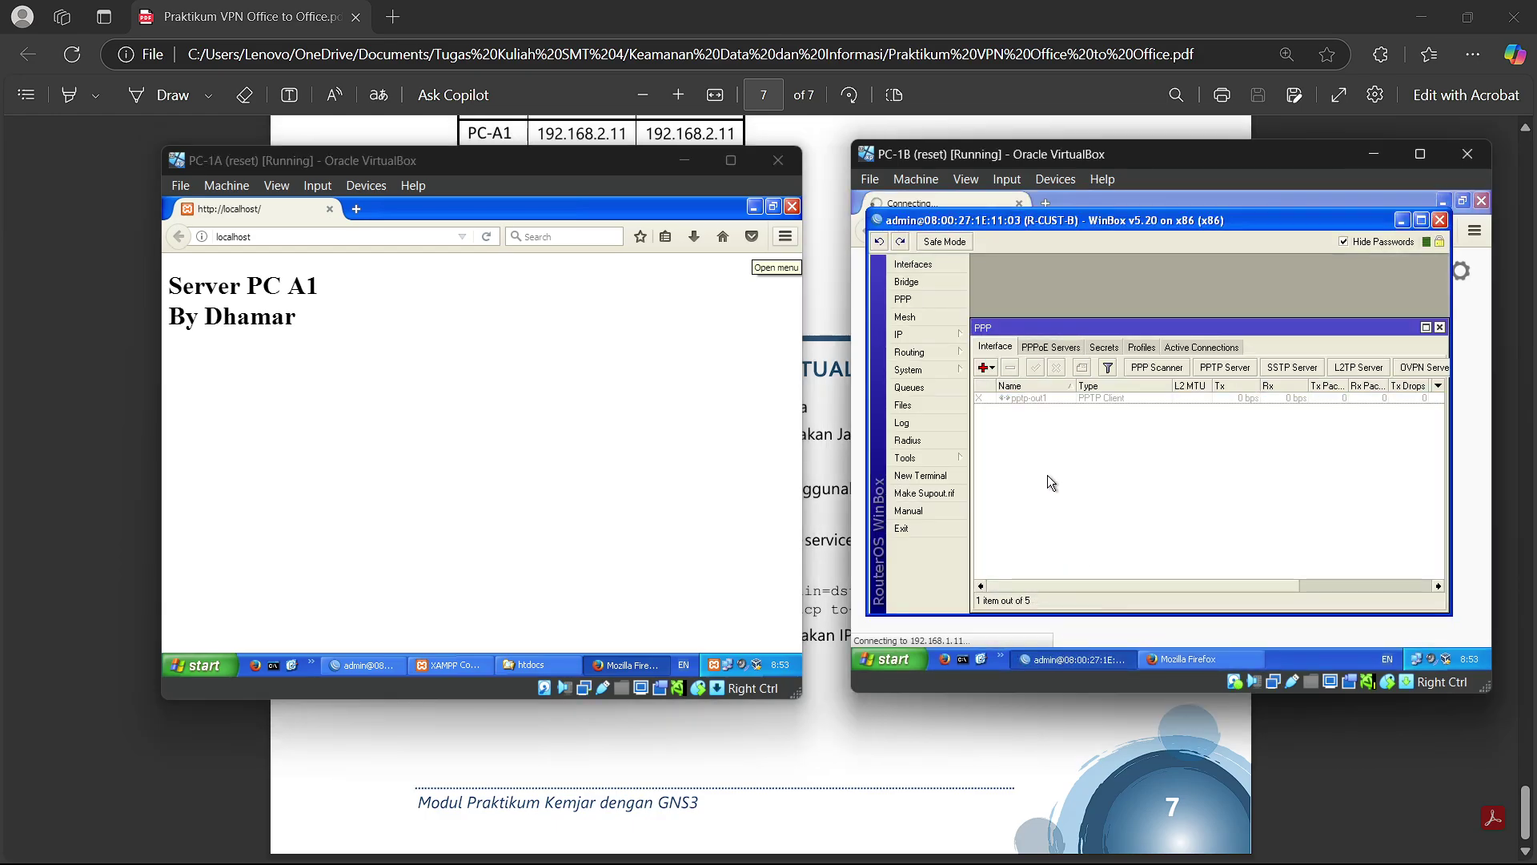
{"action": "left_click", "coordinate": [1030, 400]}
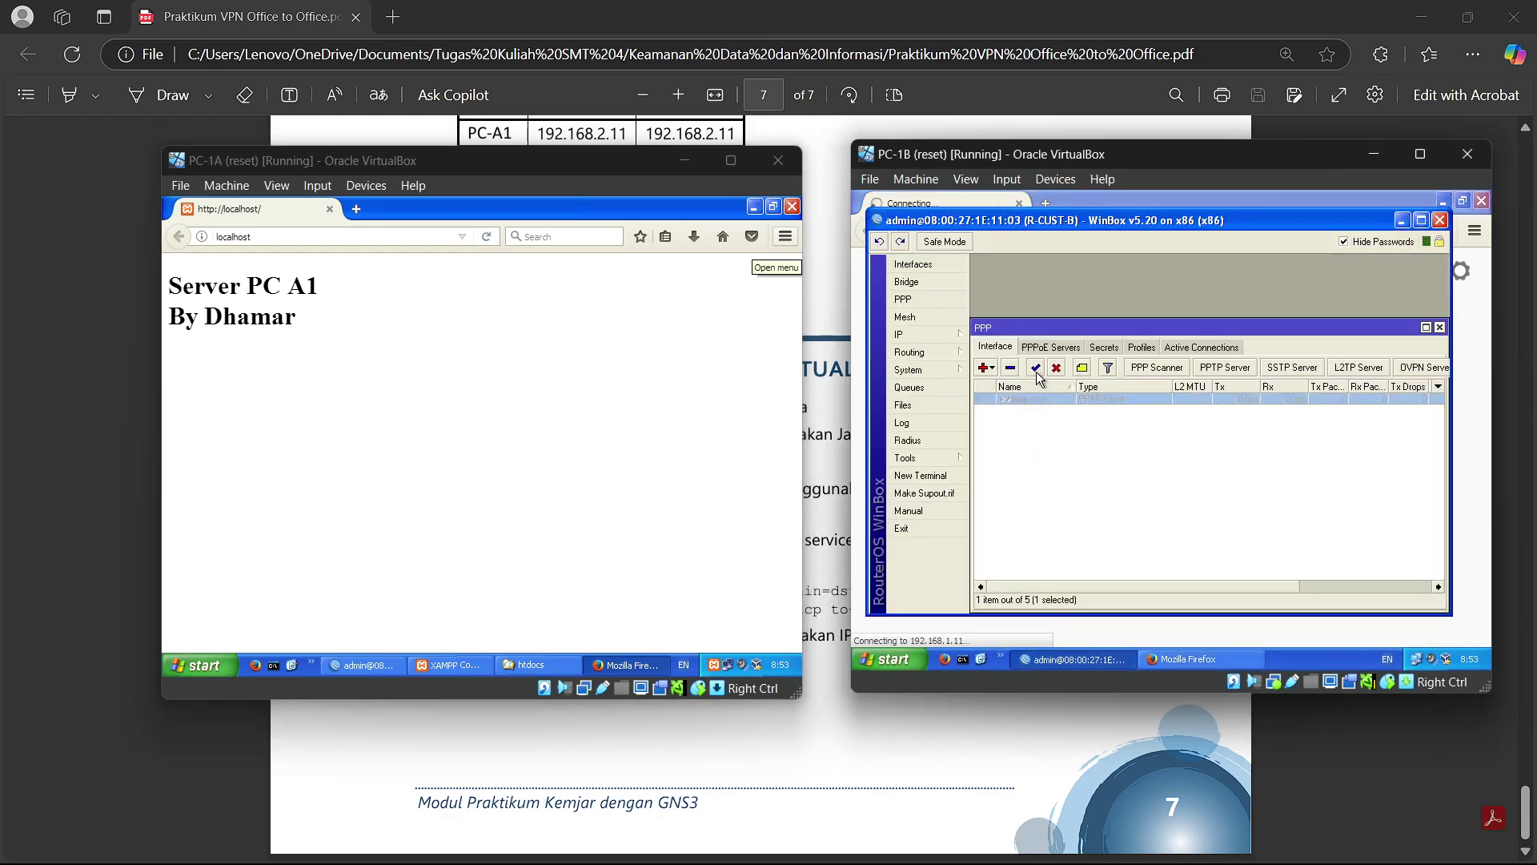
{"action": "left_click", "coordinate": [1158, 658]}
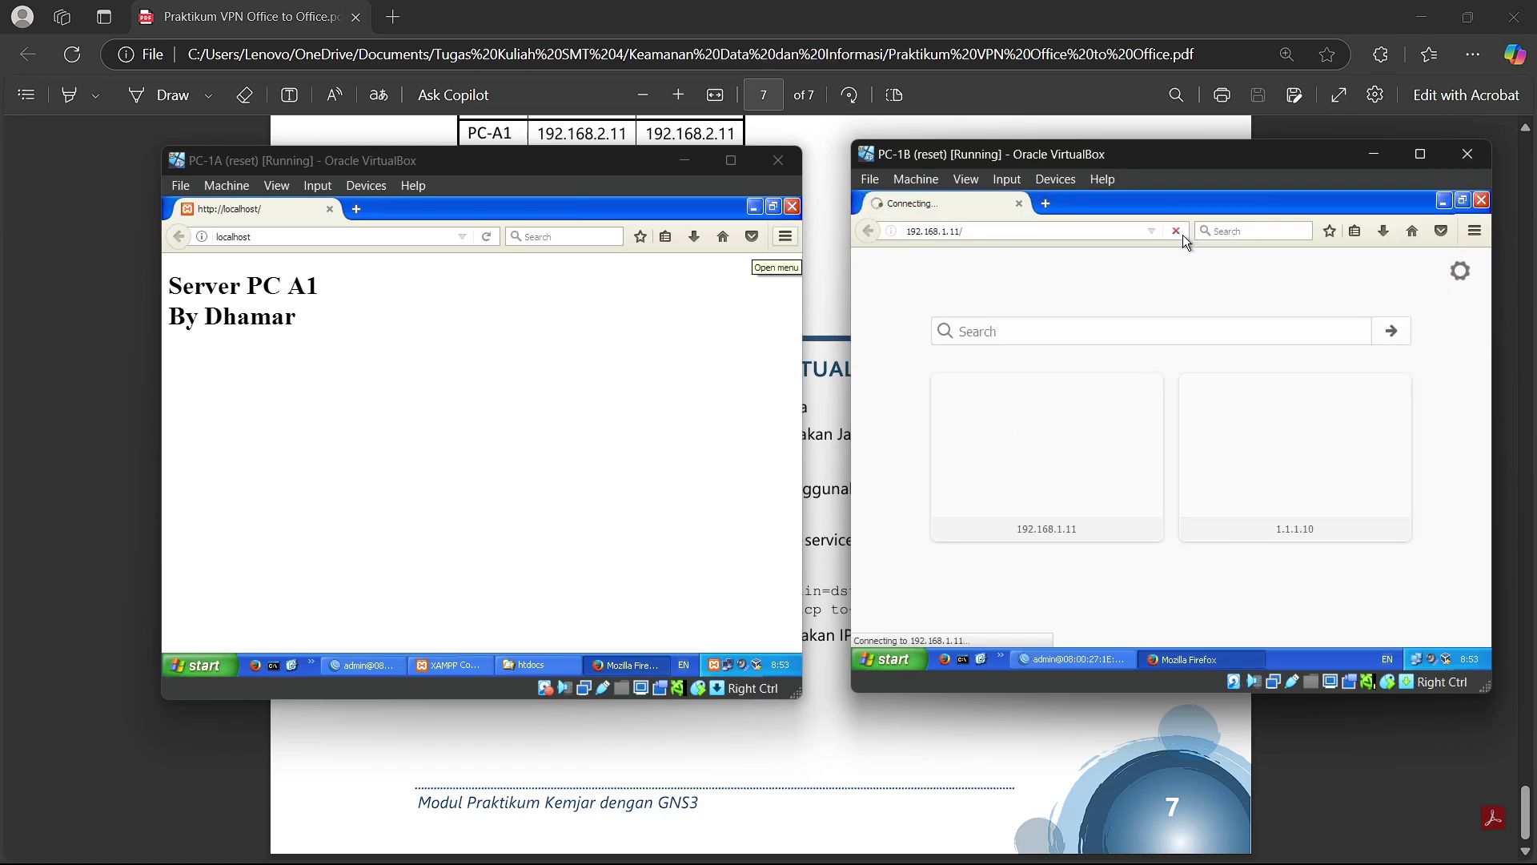
{"action": "left_click", "coordinate": [1045, 203]}
{"action": "left_click", "coordinate": [1019, 203]}
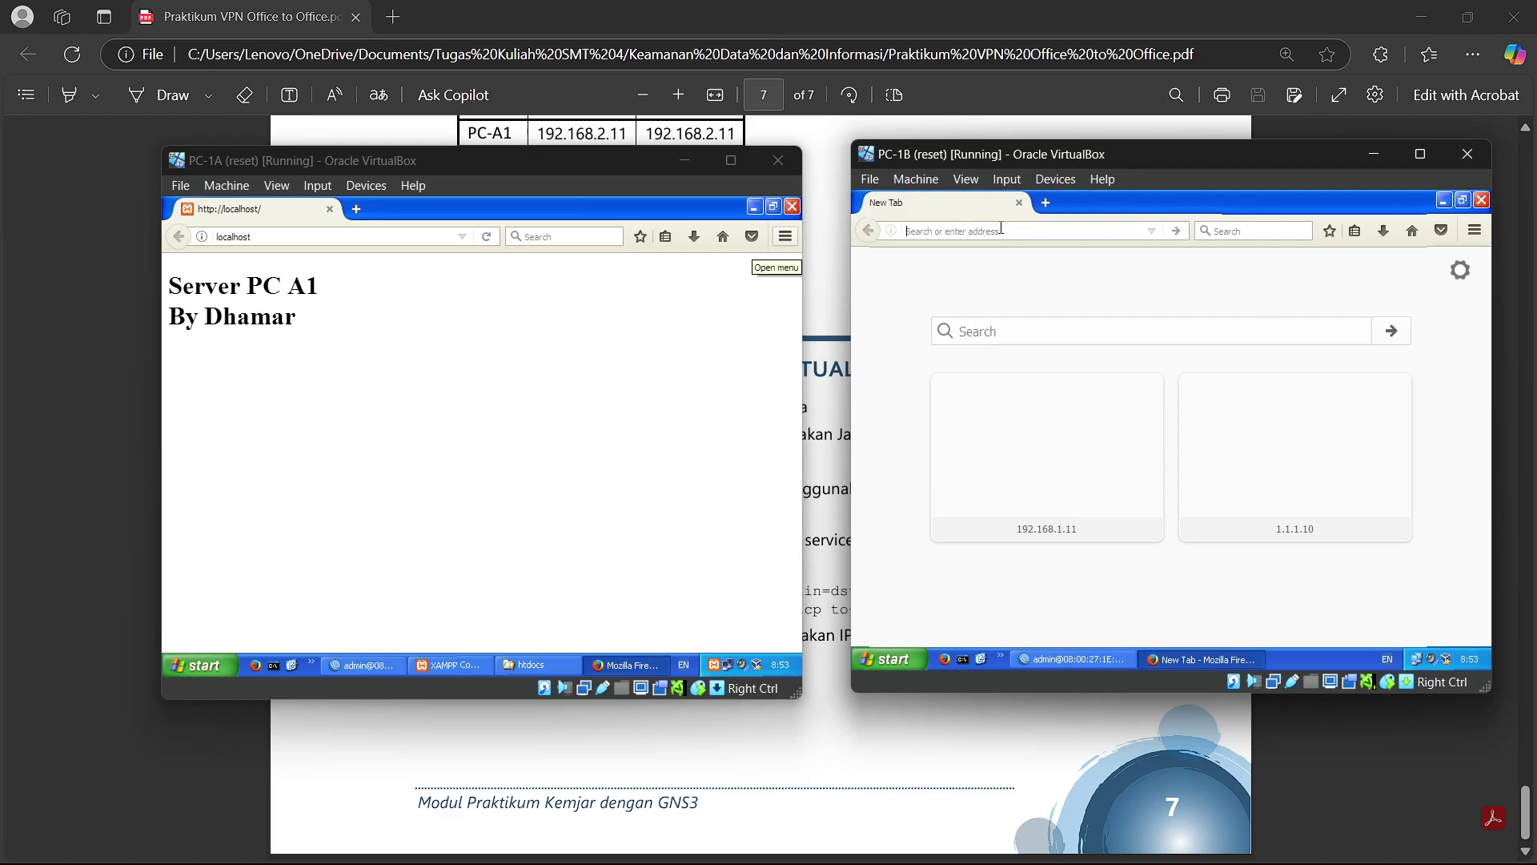
{"action": "type", "text": "192.168.1.11"}
{"action": "key", "text": "Return"}
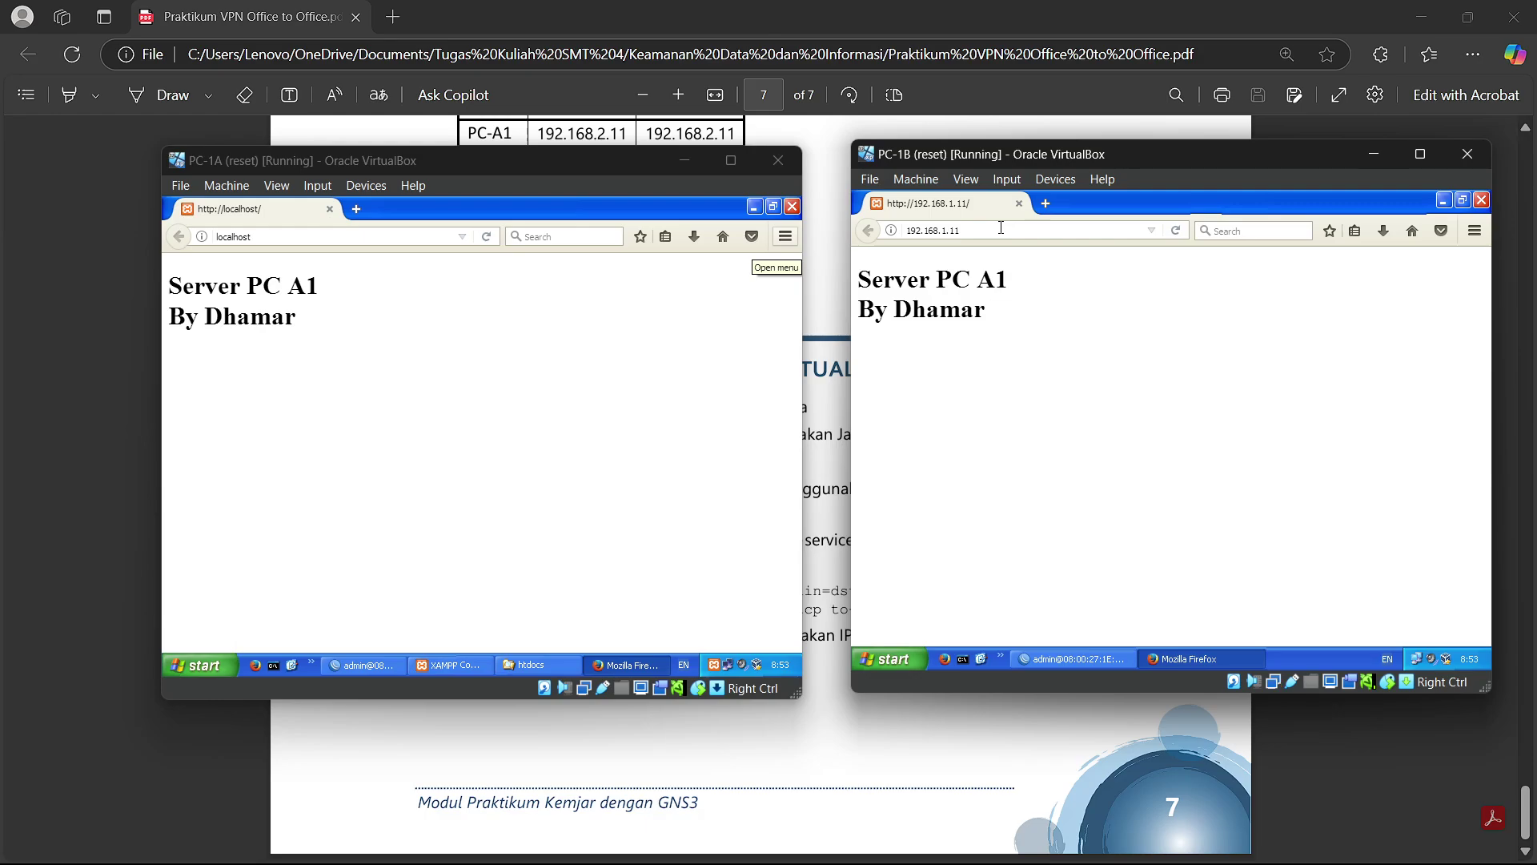
Step: Disable the pptp-out1 client on R-CUST-B again, minimize WinBox and reload PC-A1's web page in Firefox on PC-1B
{"action": "left_click", "coordinate": [1045, 656]}
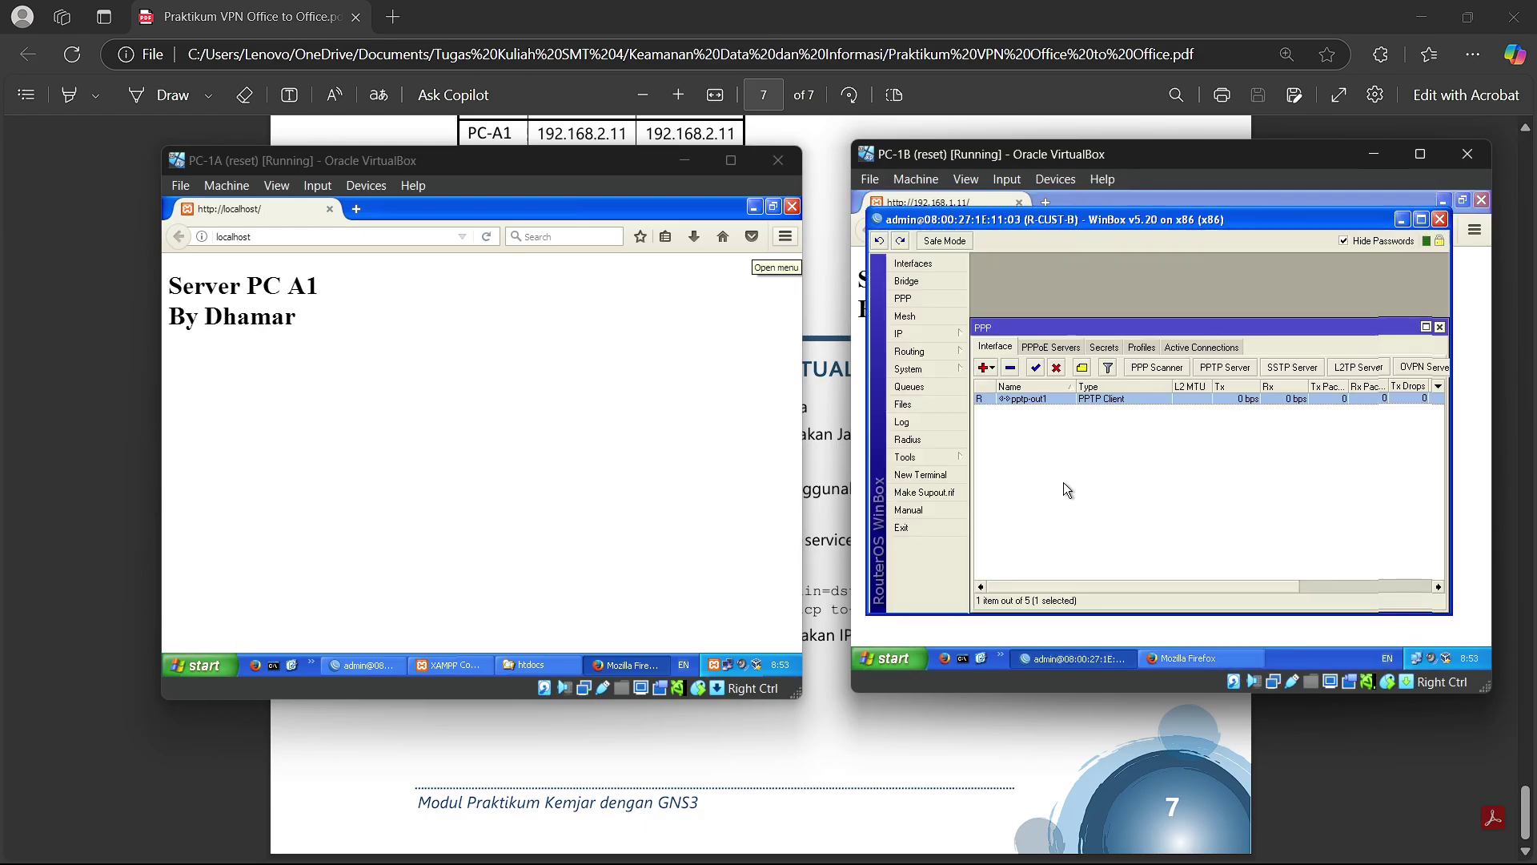
{"action": "left_click", "coordinate": [1035, 367]}
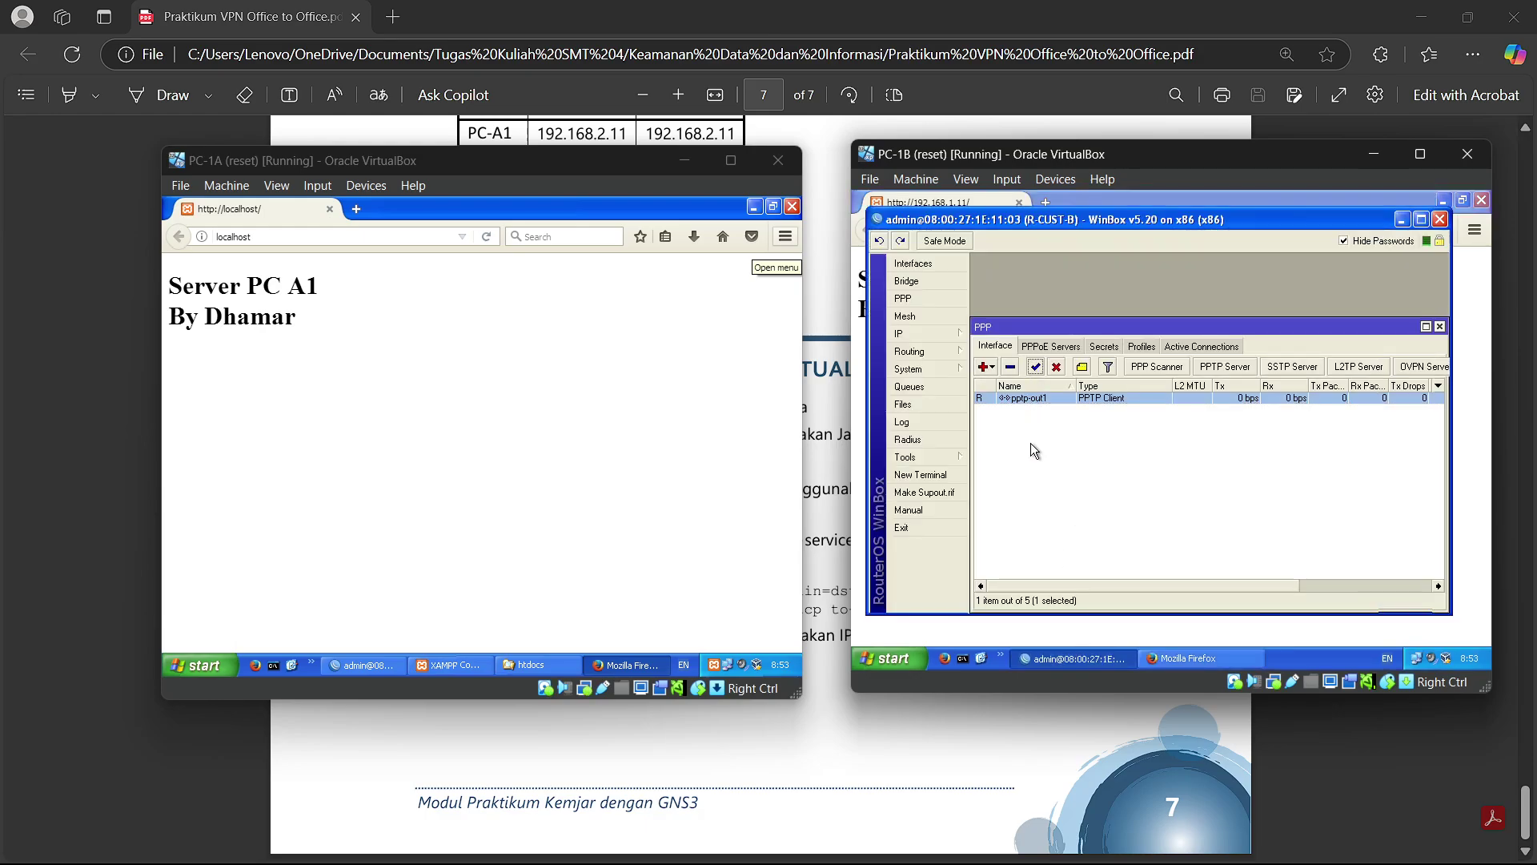
{"action": "left_click", "coordinate": [1041, 487]}
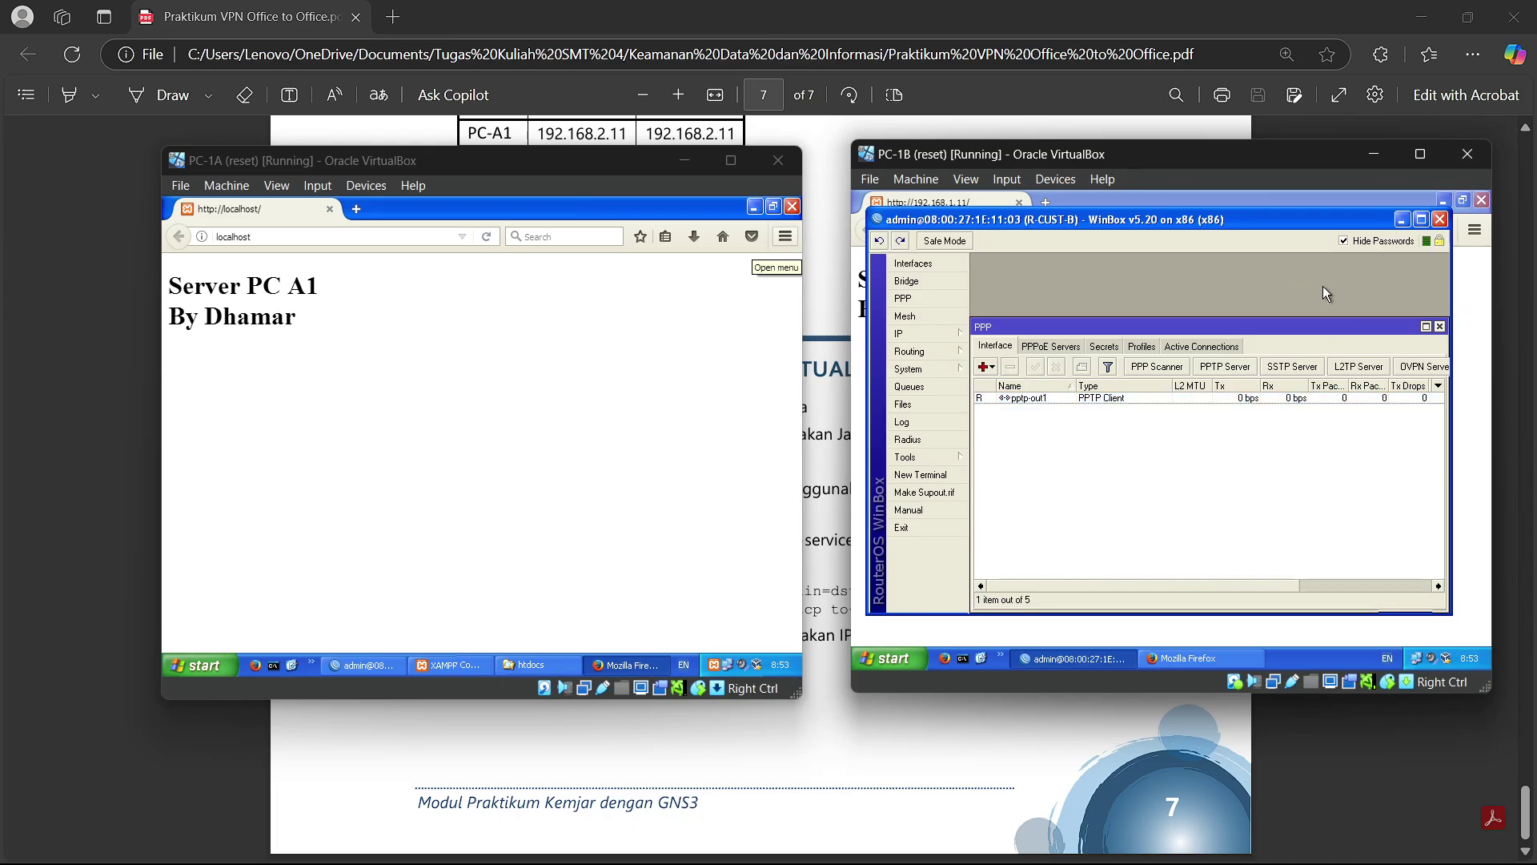
{"action": "left_click", "coordinate": [1027, 398]}
{"action": "left_click", "coordinate": [1056, 367]}
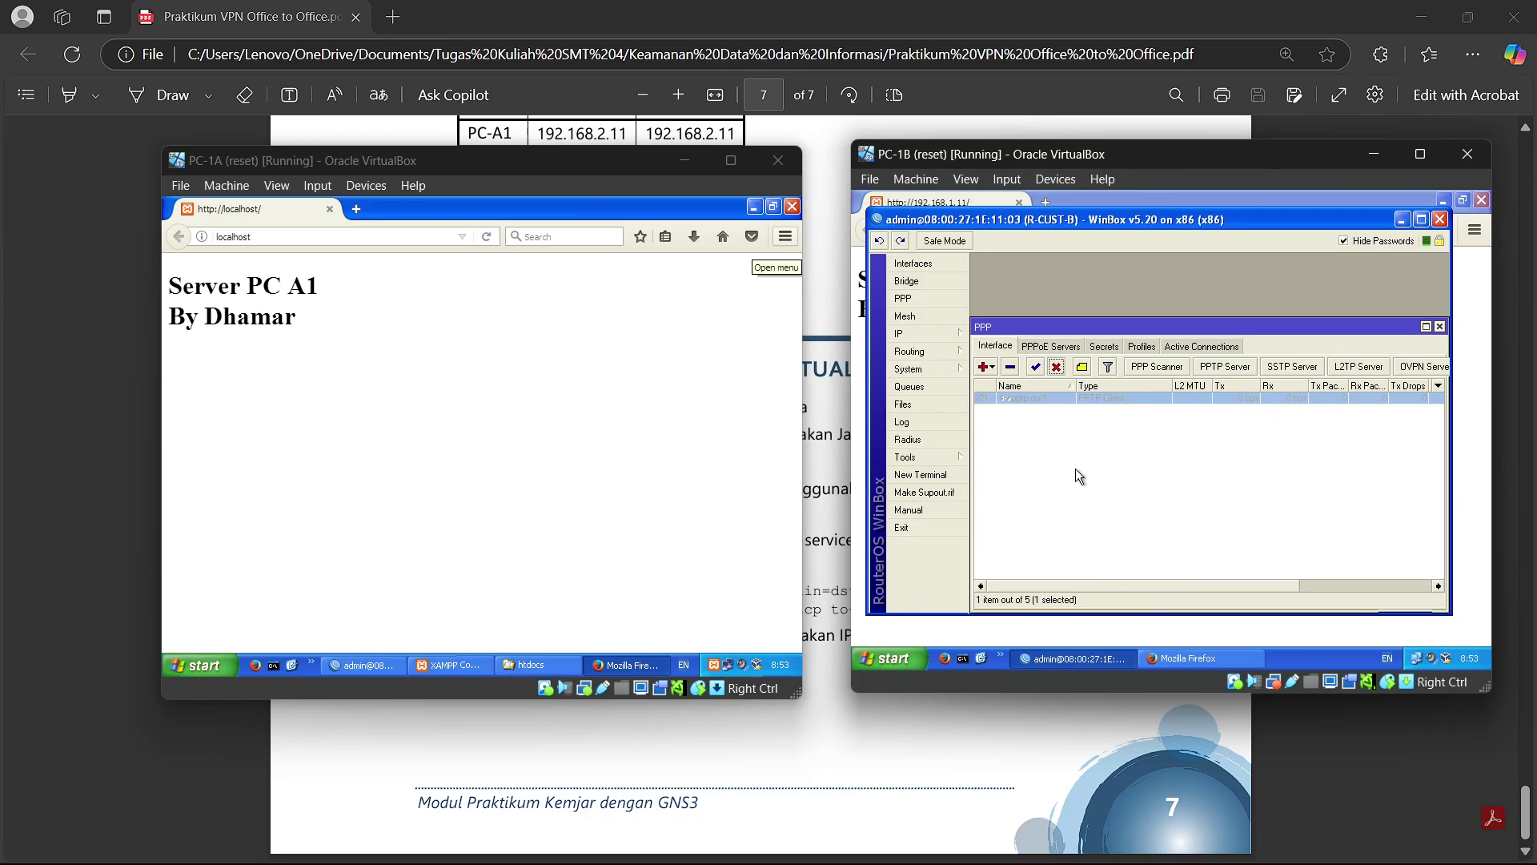
{"action": "left_click", "coordinate": [1402, 220]}
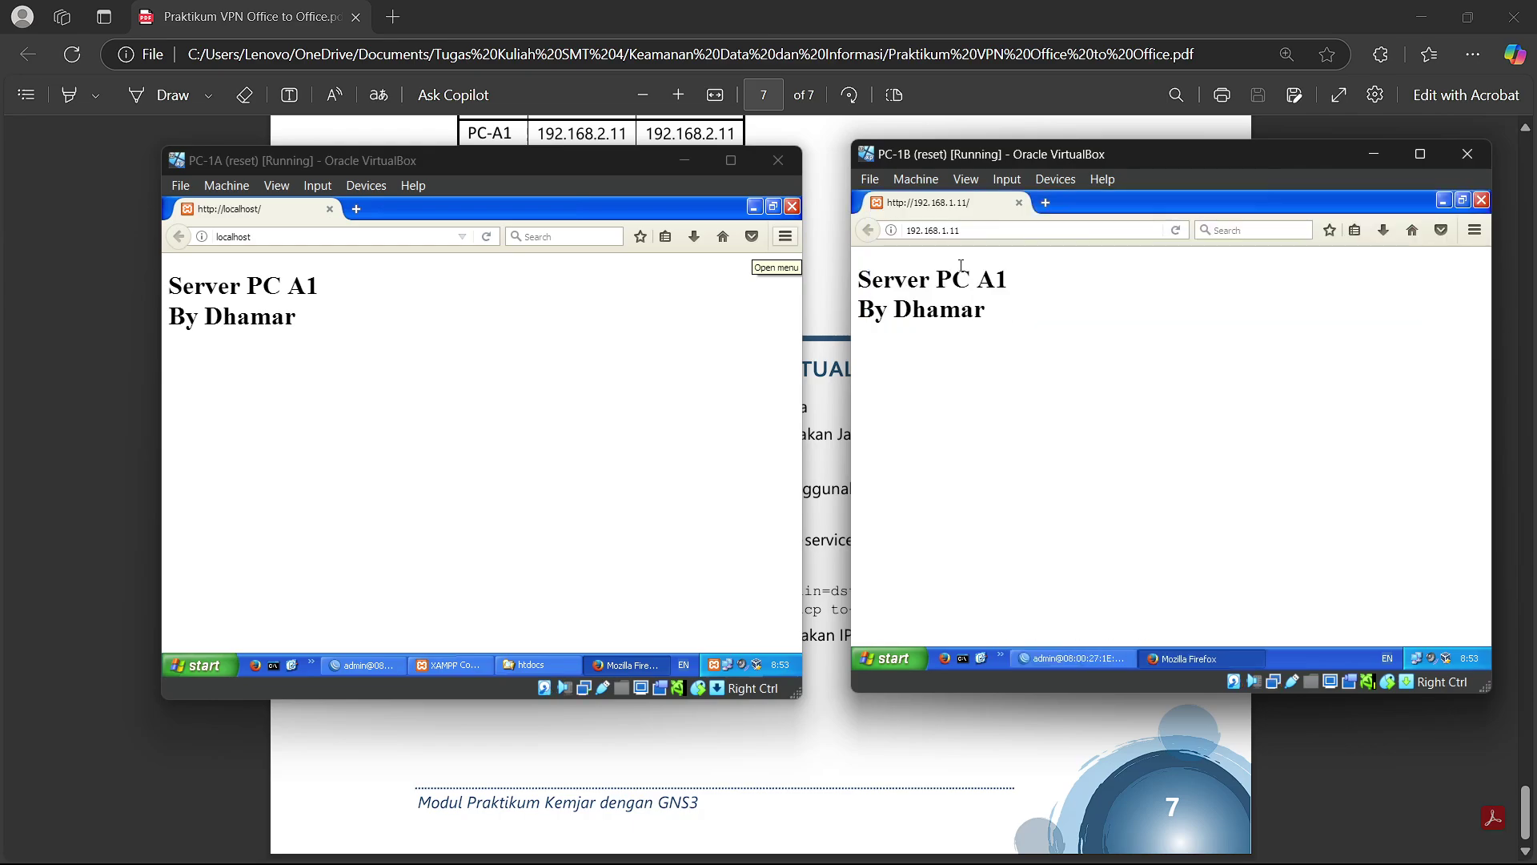
{"action": "left_click", "coordinate": [1168, 233]}
Step: Review the port forwarding tasks in the practicum PDF and bring the PC-1A and PC-1B windows back up
{"action": "left_click", "coordinate": [818, 483]}
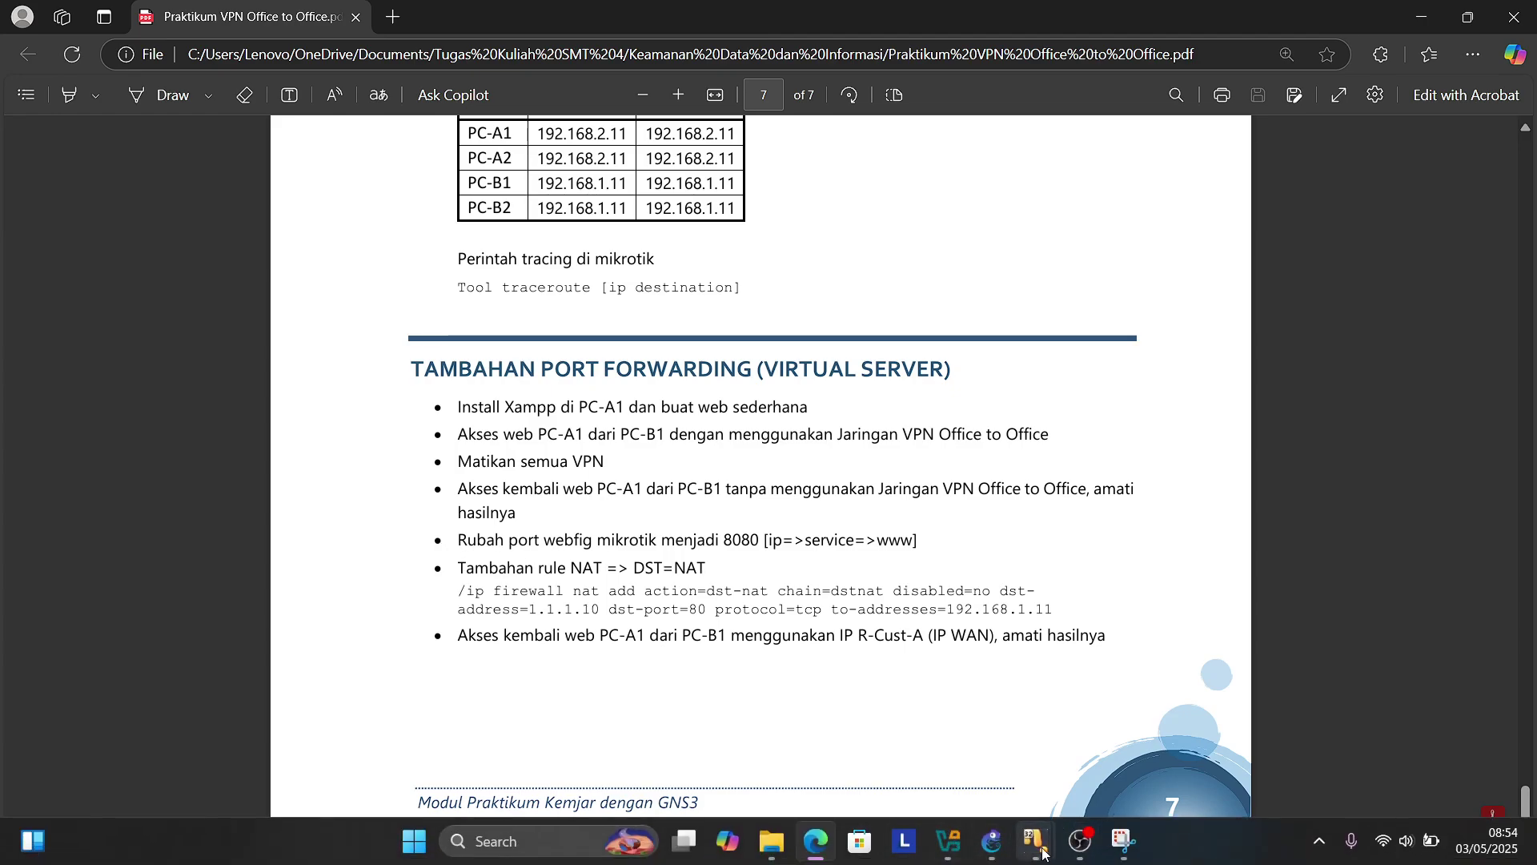
{"action": "mouse_move", "coordinate": [1039, 852]}
{"action": "left_click", "coordinate": [1058, 749]}
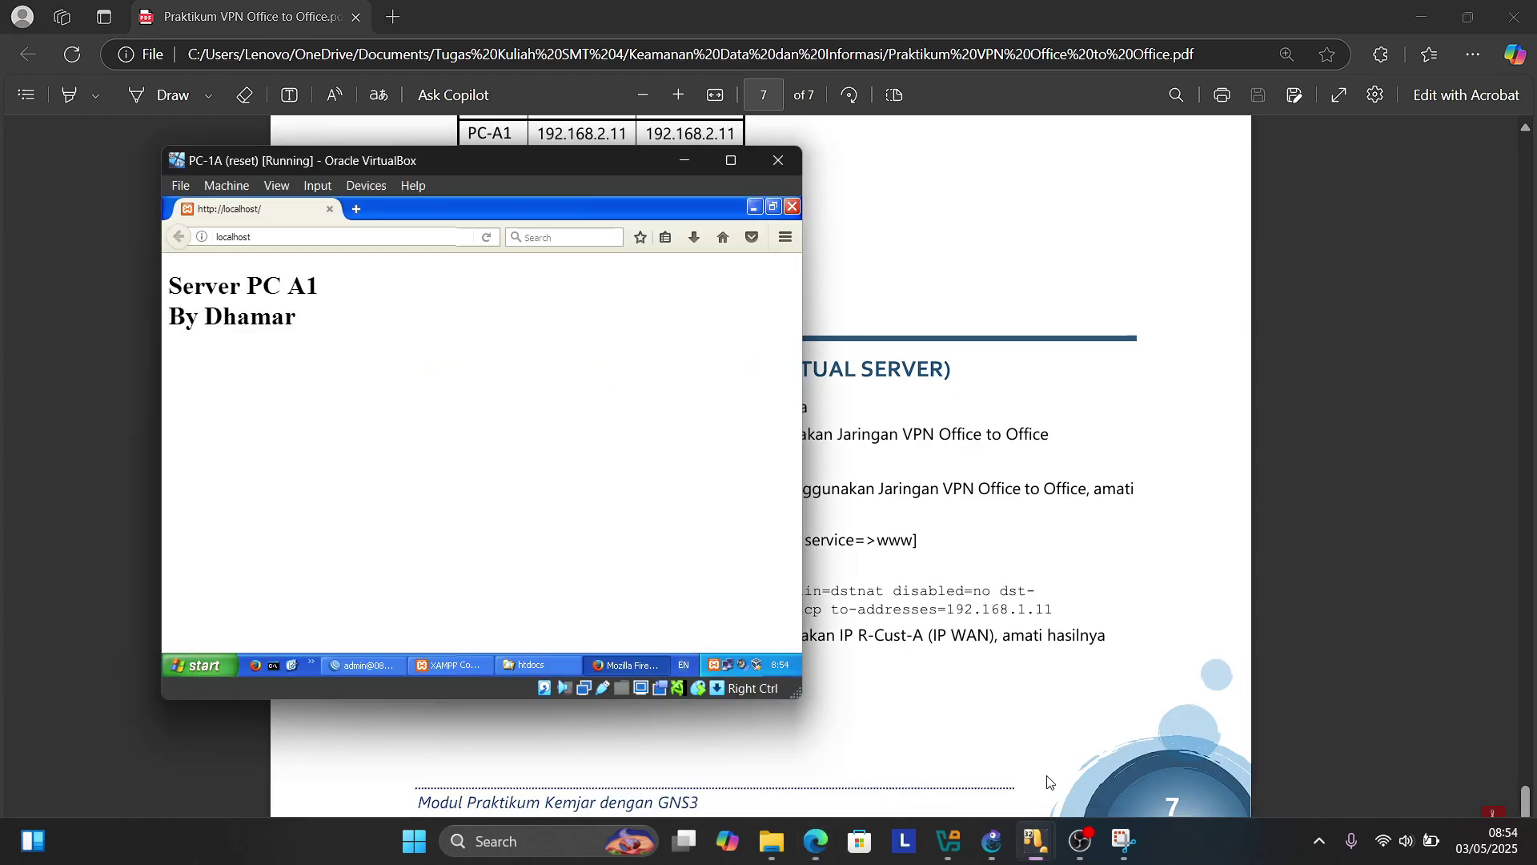
{"action": "left_click", "coordinate": [1182, 748]}
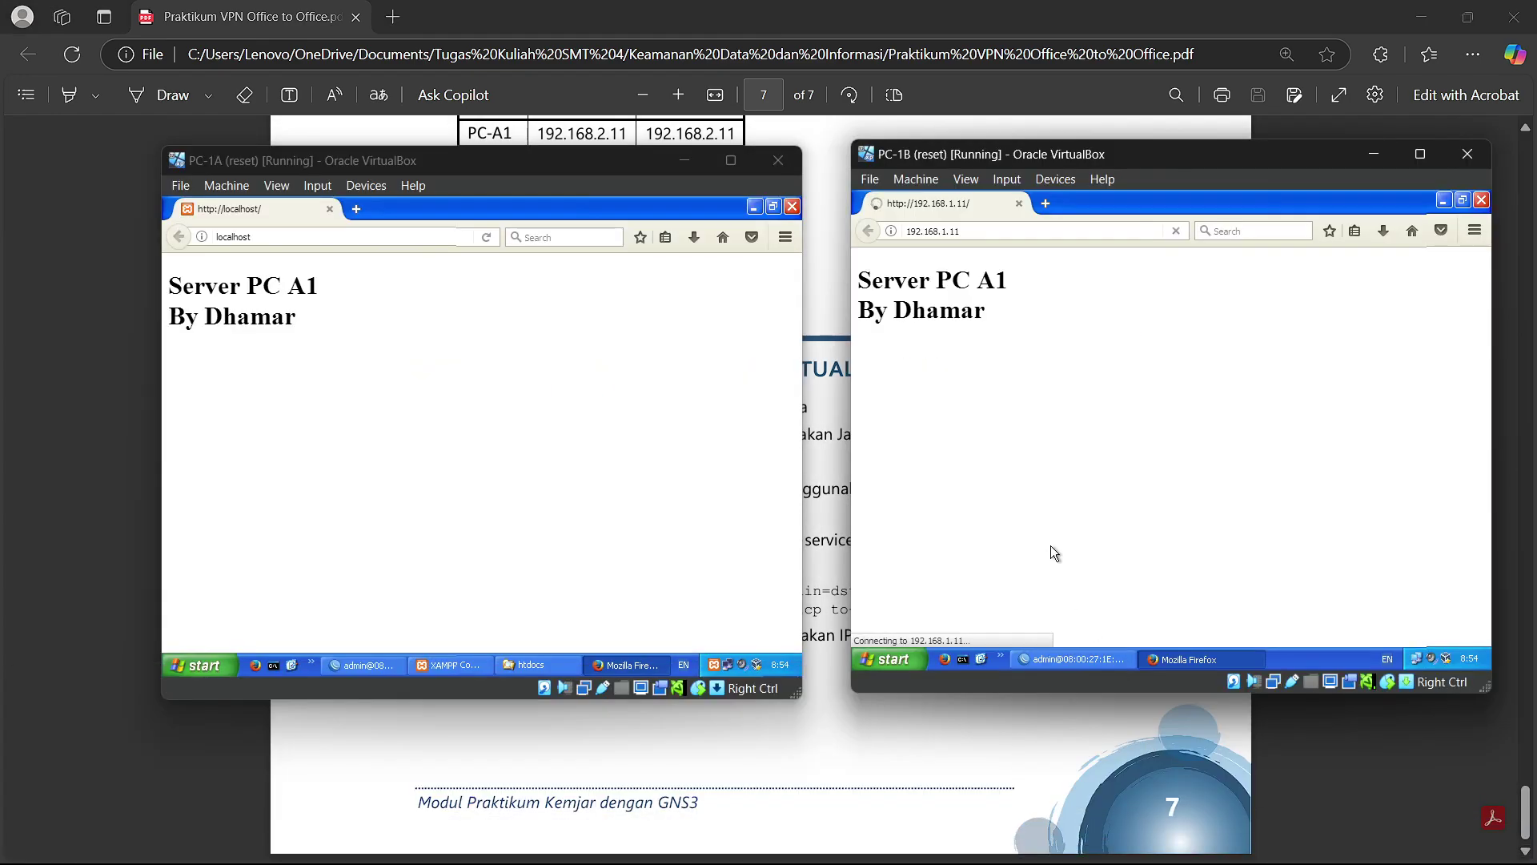
Step: Load 1.1.1.10/ in a fresh Firefox tab on PC-1B and close the old 192.168.1.11 tab
{"action": "left_click", "coordinate": [1047, 205]}
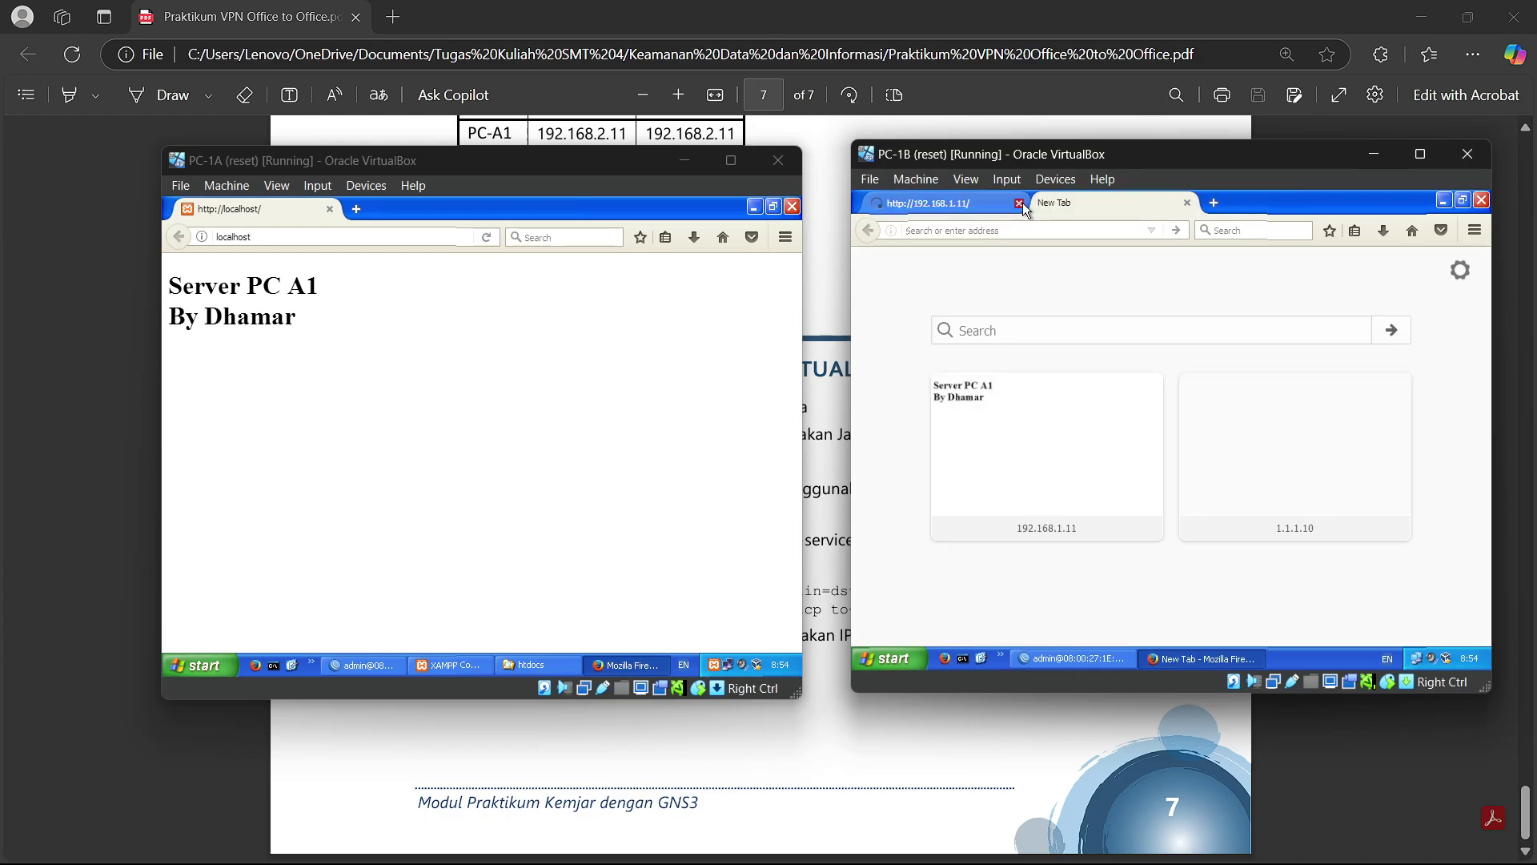
{"action": "left_click", "coordinate": [1020, 203]}
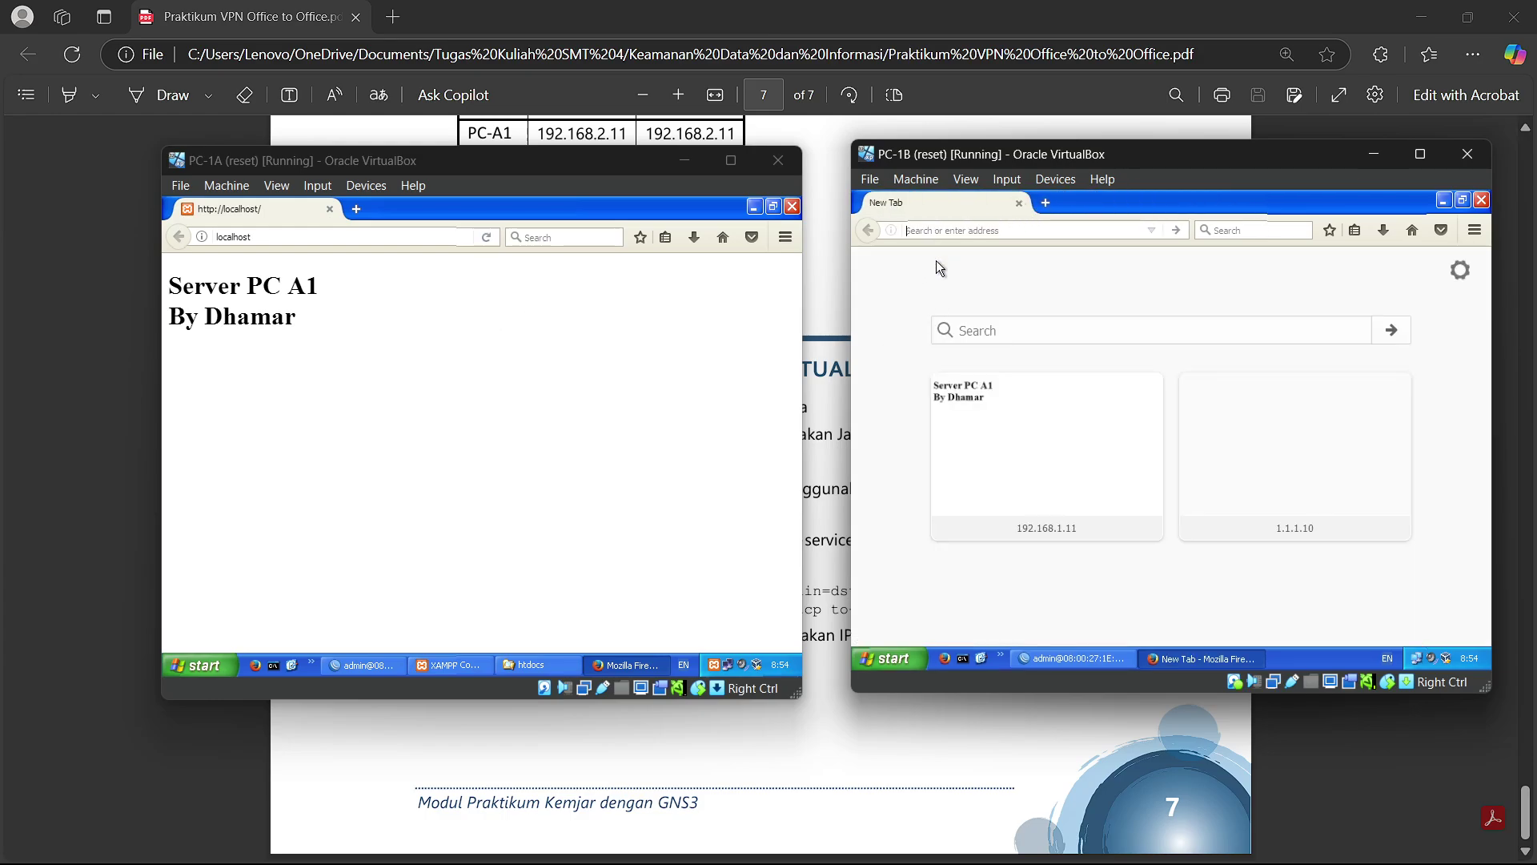
{"action": "type", "text": "1.1.1."}
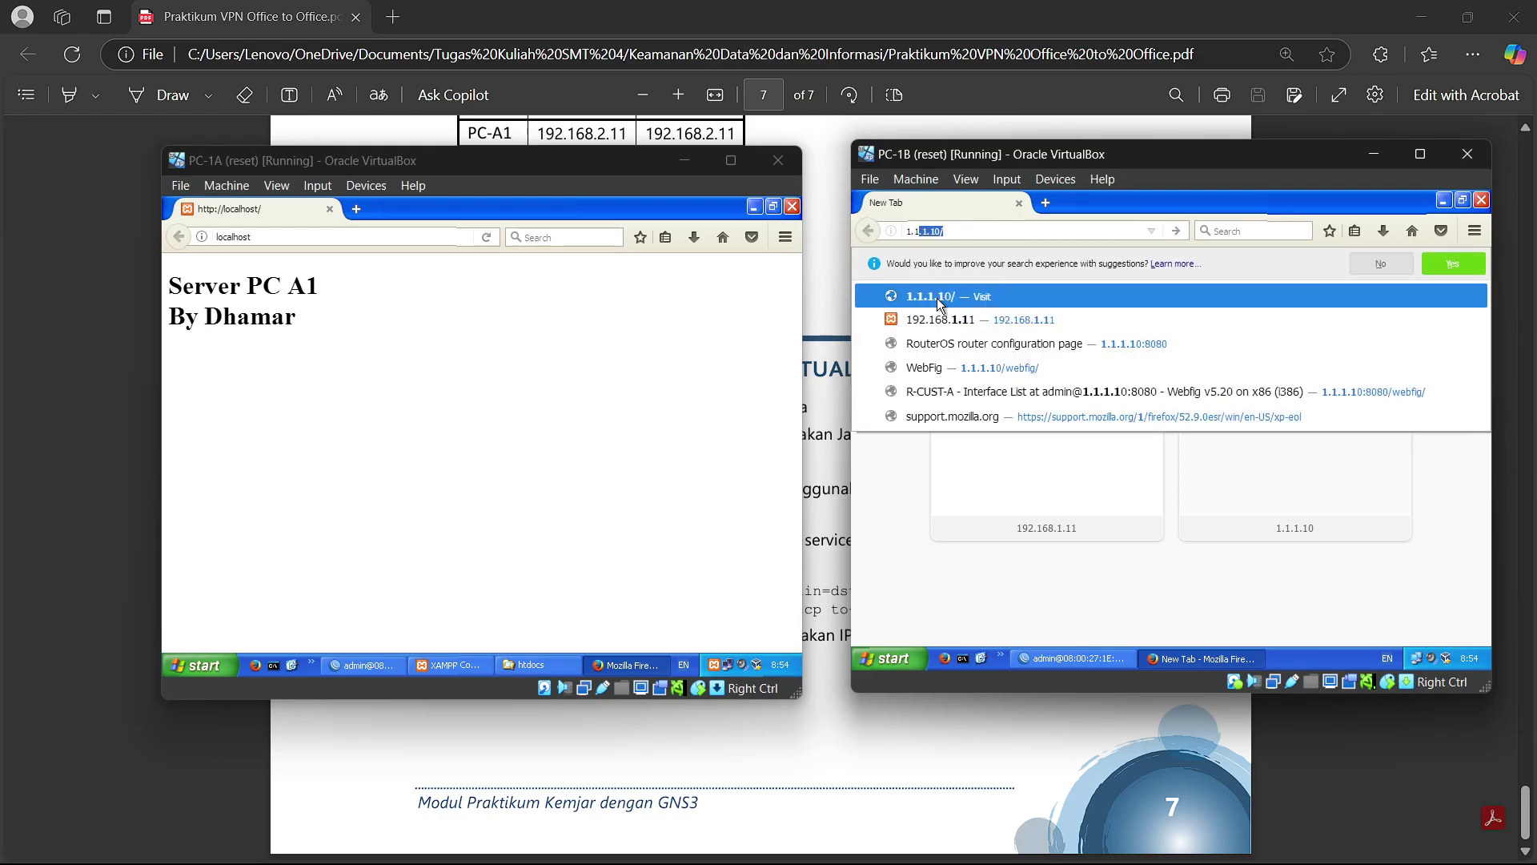
{"action": "type", "text": "10/"}
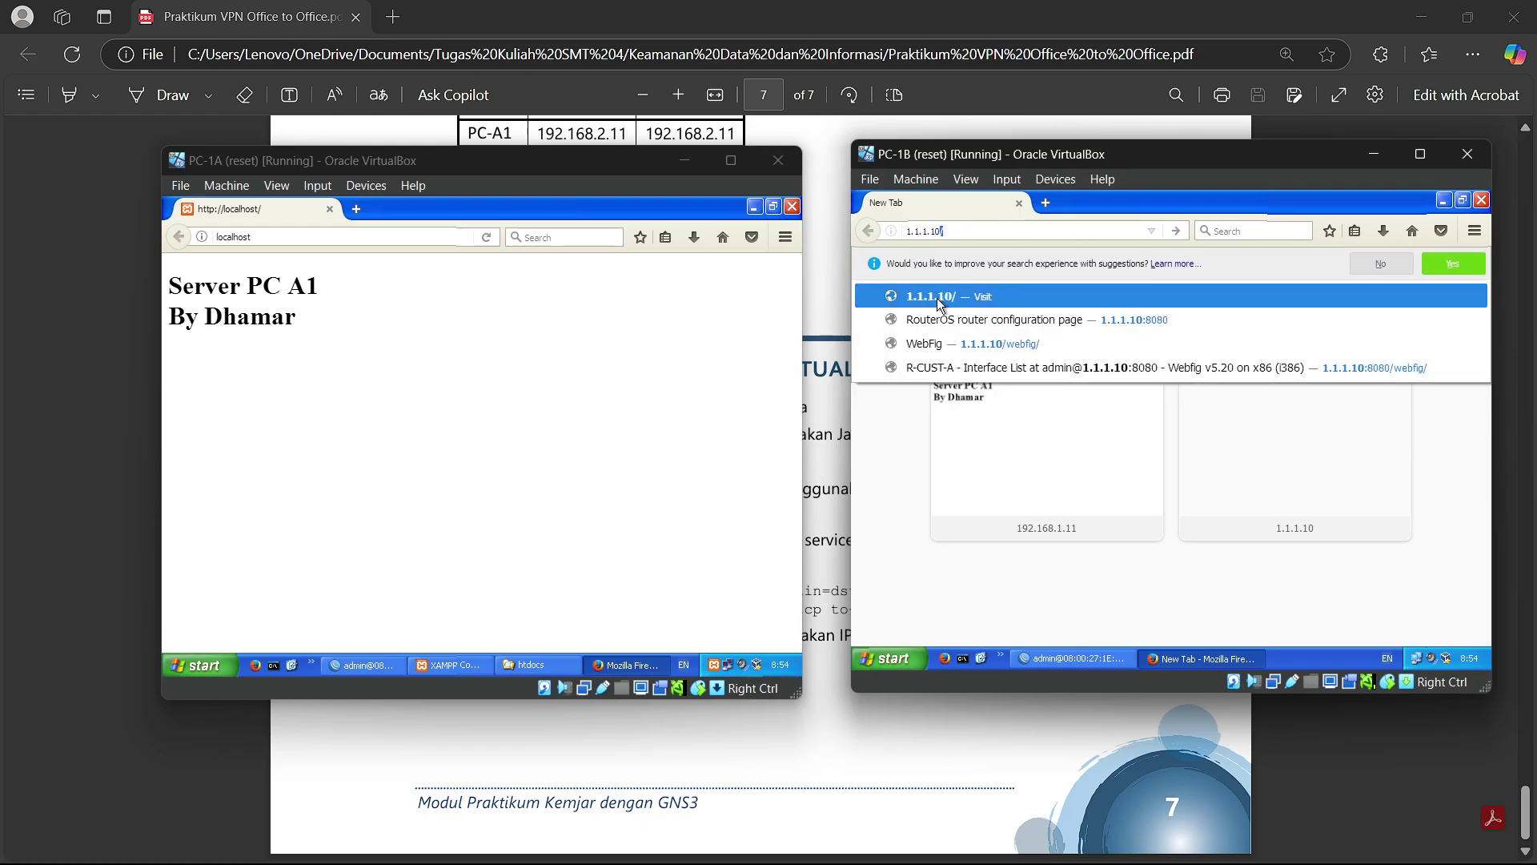
{"action": "key", "text": "Return"}
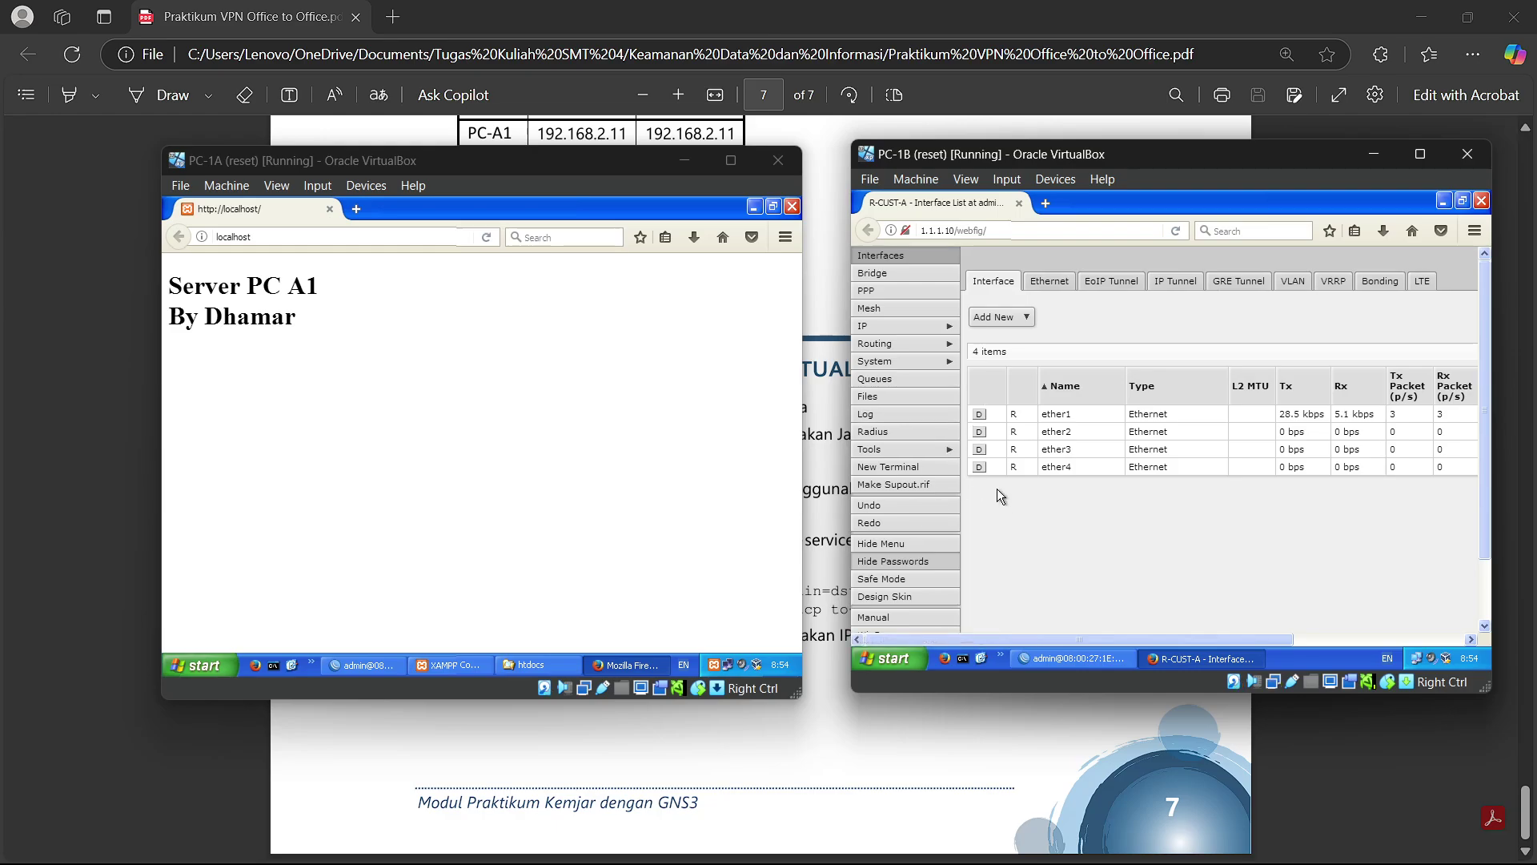
Step: In WinBox for R-CUST-A on PC-1A, set the www service's port to 8080 and minimize the PC-1A window
{"action": "left_click", "coordinate": [362, 668]}
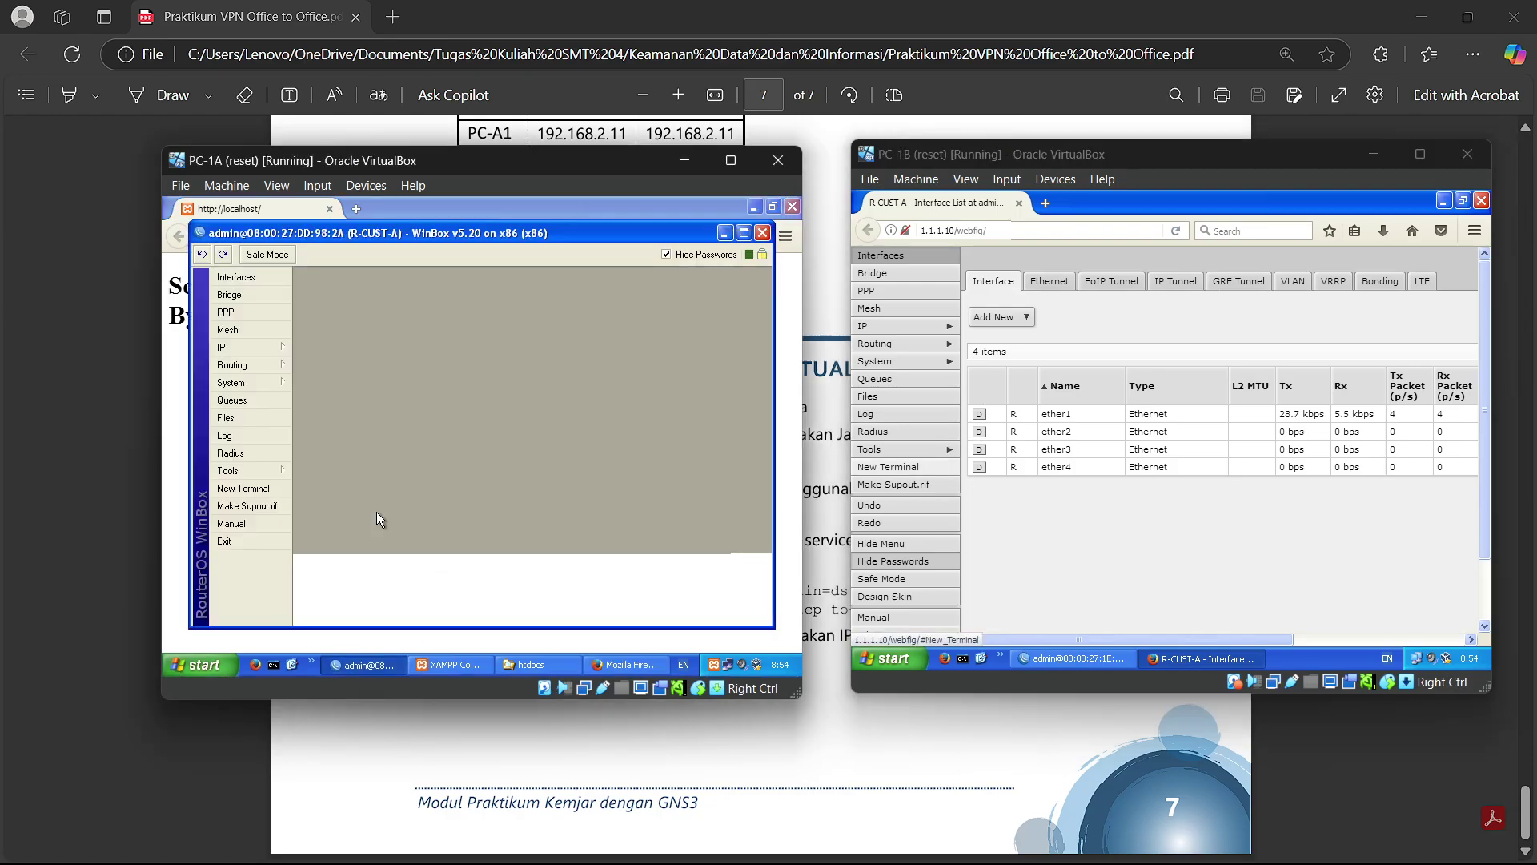
{"action": "left_click", "coordinate": [247, 353]}
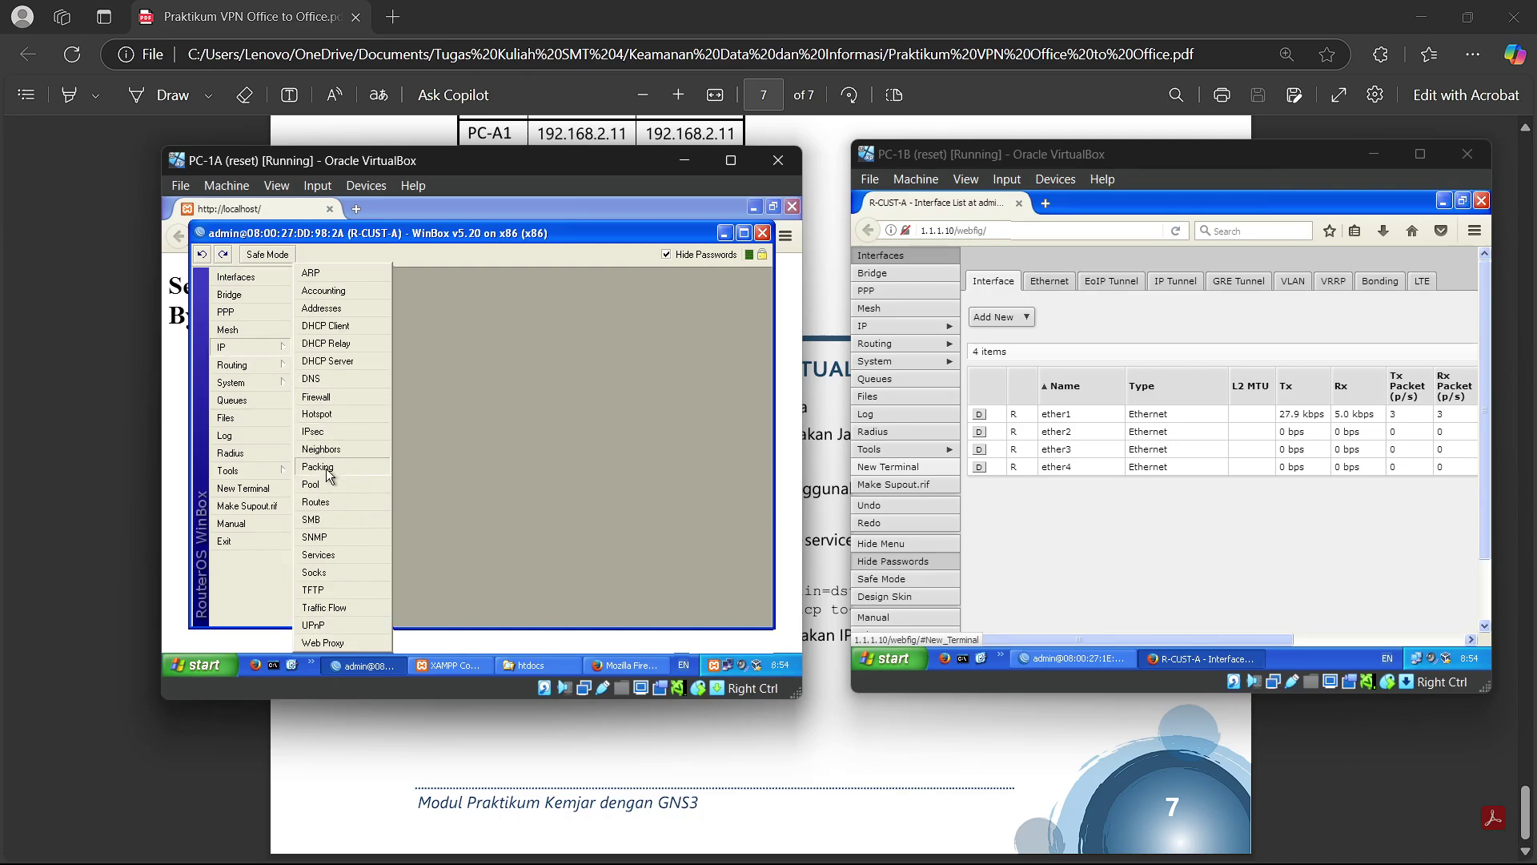
{"action": "left_click", "coordinate": [321, 632]}
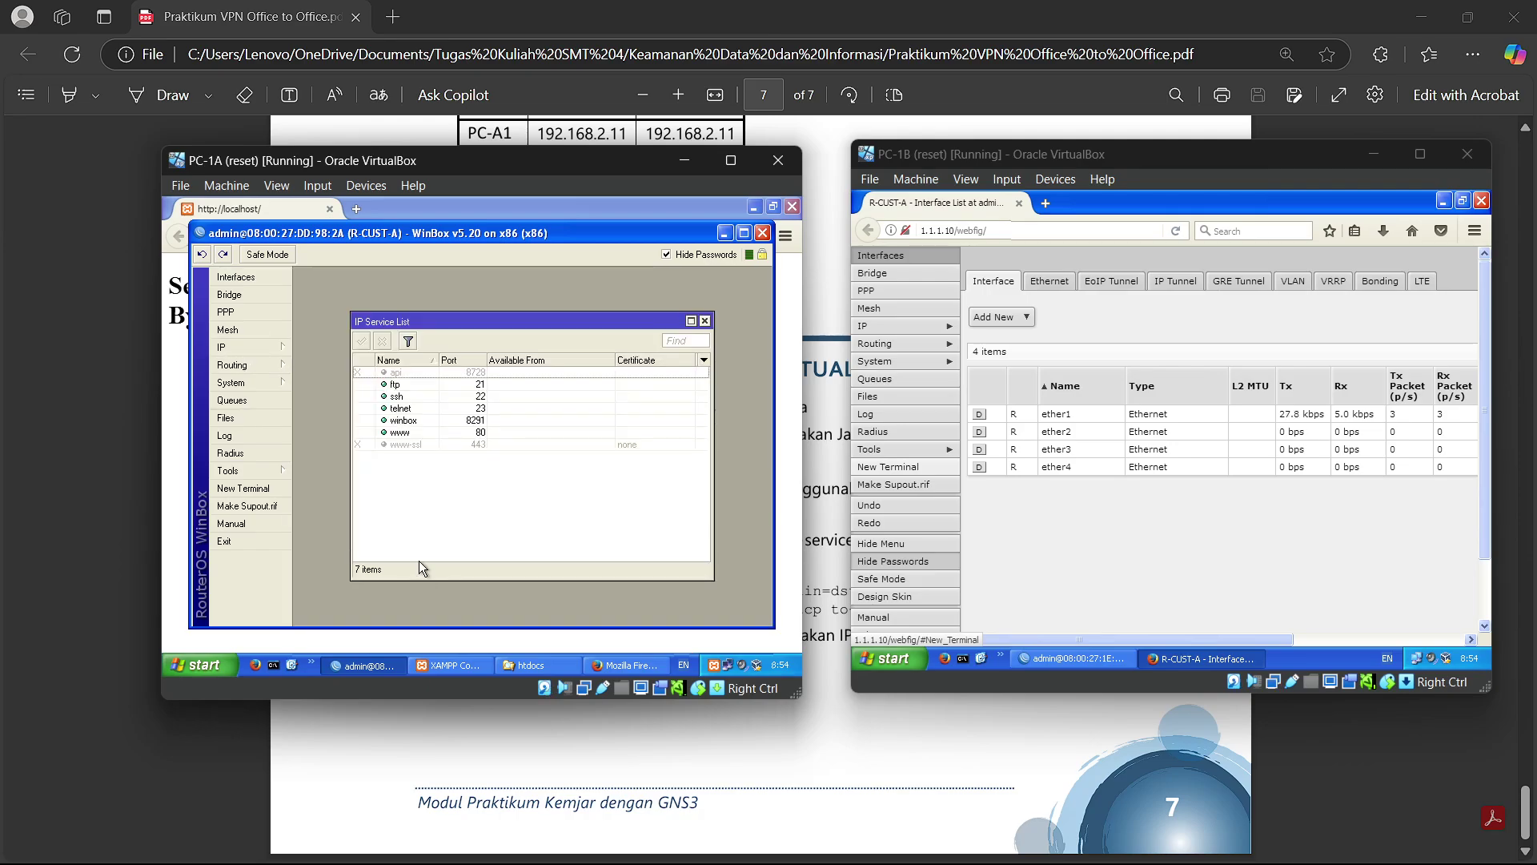
{"action": "double_click", "coordinate": [465, 433]}
{"action": "left_click", "coordinate": [535, 430]}
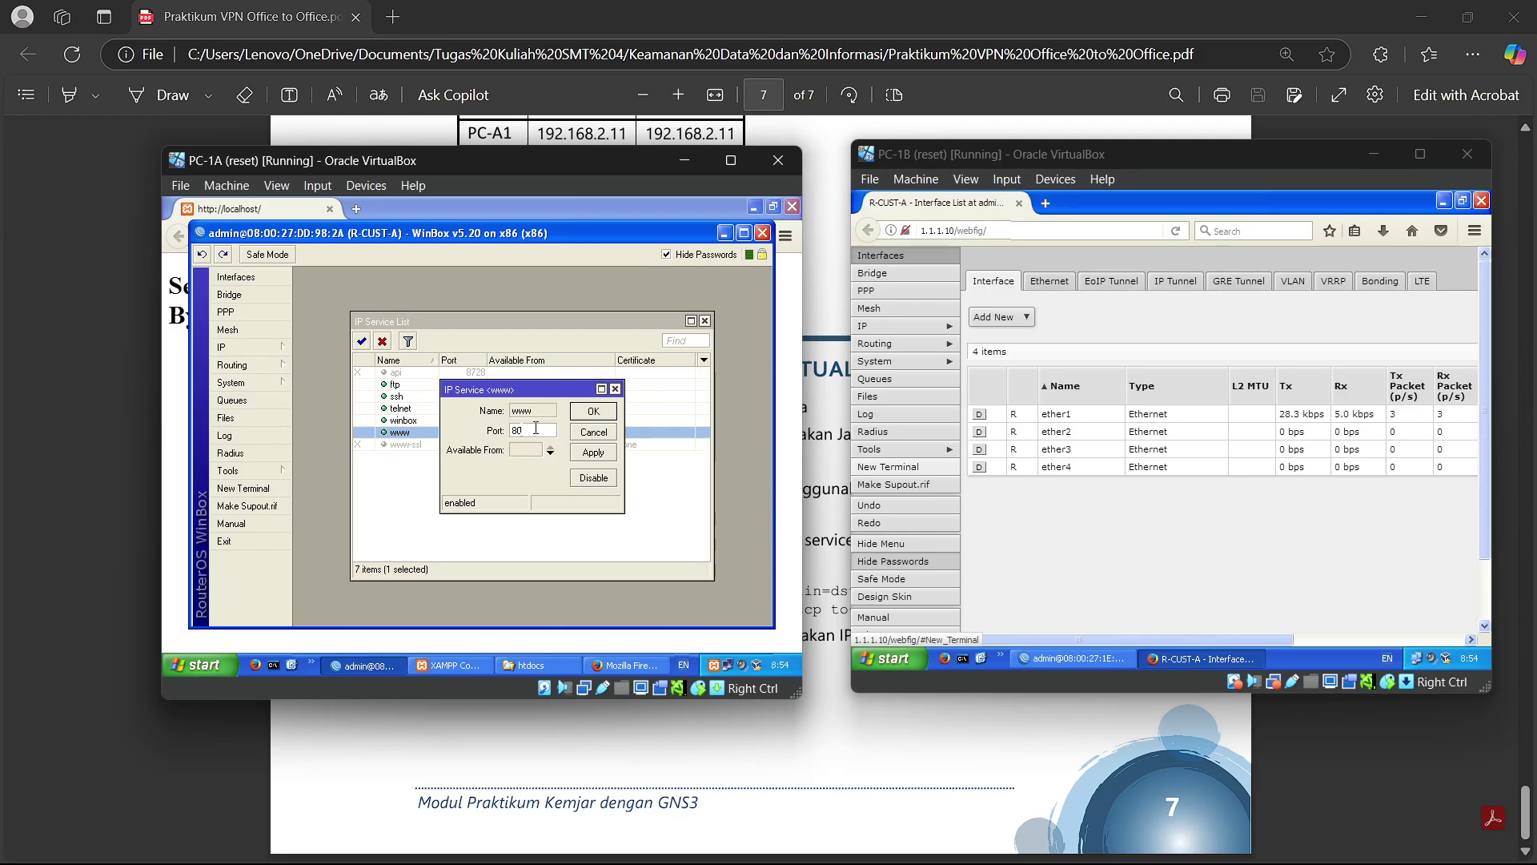
{"action": "type", "text": "80"}
{"action": "left_click", "coordinate": [597, 410]}
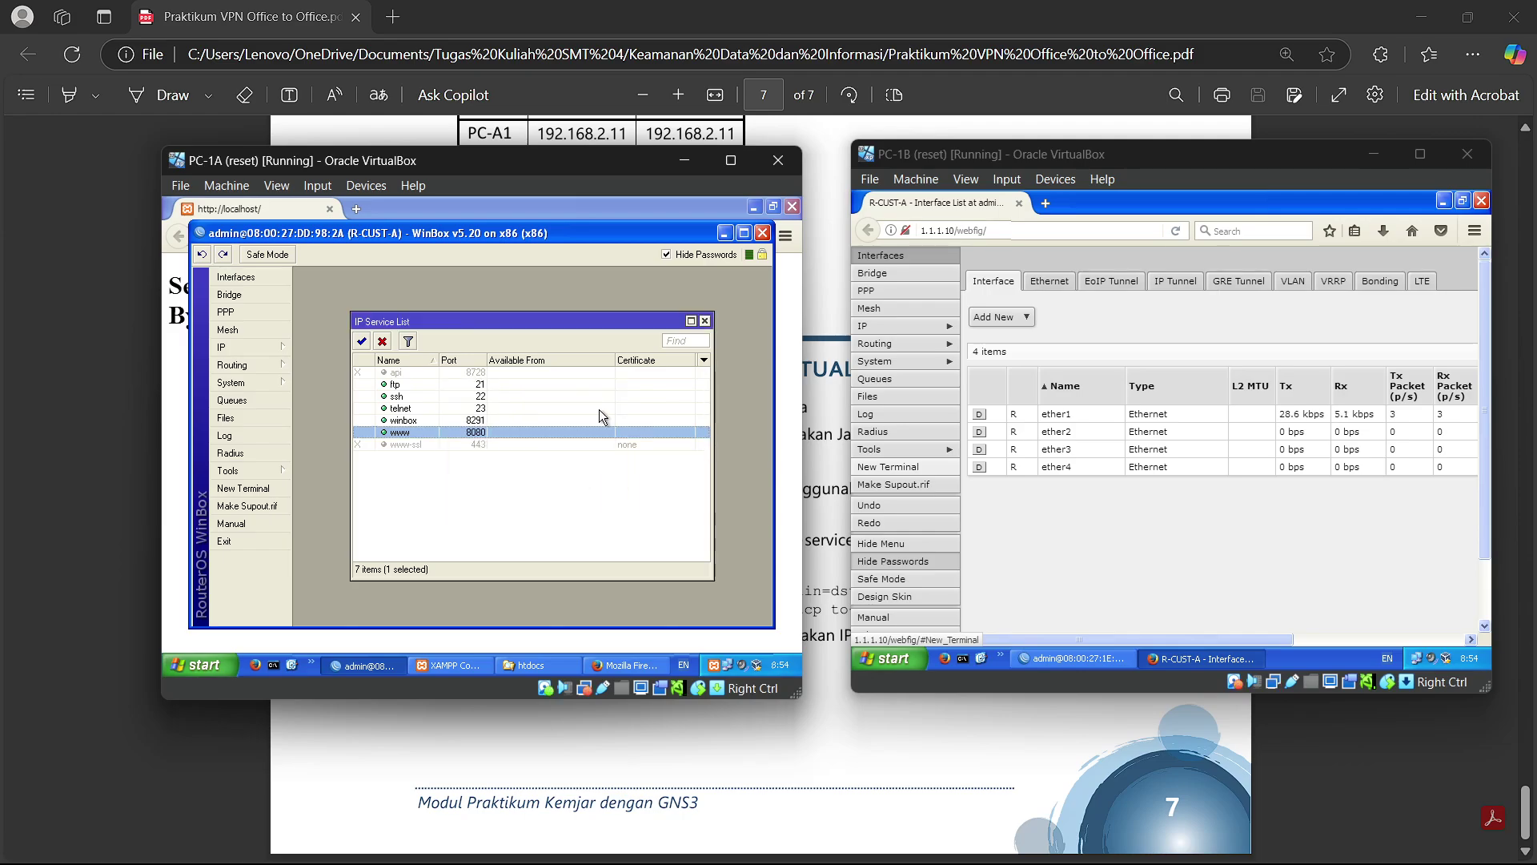
{"action": "left_click", "coordinate": [705, 320]}
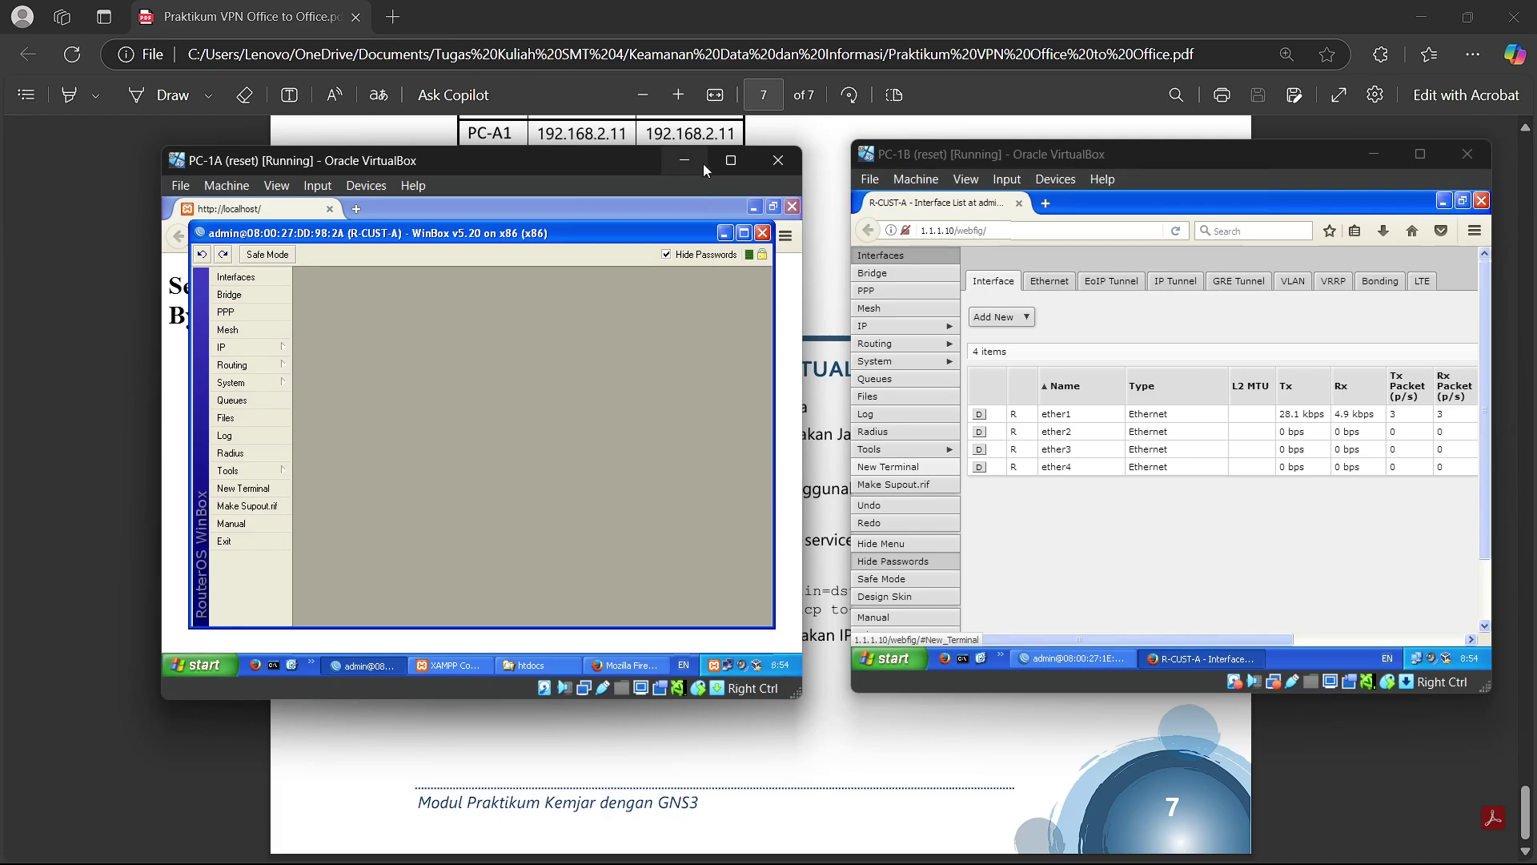
{"action": "left_click", "coordinate": [684, 160]}
Step: Try to reload R-CUST-A's WebFig page on PC-1B at 1.1.1.10/webfig/ without a port number
{"action": "left_click", "coordinate": [1001, 233]}
{"action": "left_click", "coordinate": [1001, 232]}
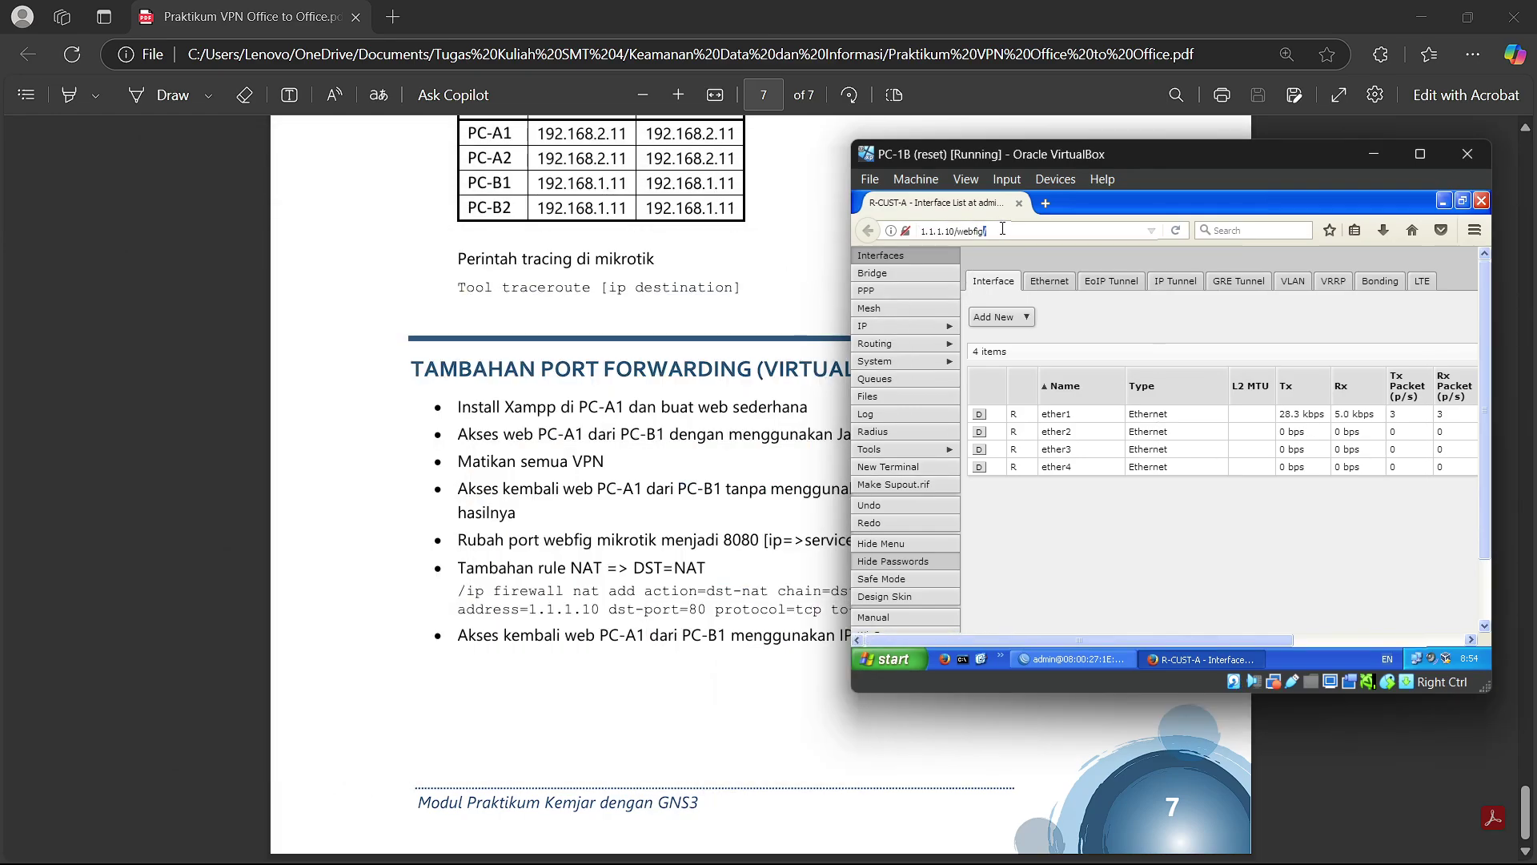
{"action": "key", "text": "BackSpace"}
{"action": "key", "text": "BackSpace"}
{"action": "key", "text": "BackSpace"}
{"action": "key", "text": "BackSpace"}
{"action": "key", "text": "BackSpace"}
{"action": "type", "text": "bfig/"}
{"action": "key", "text": "Return"}
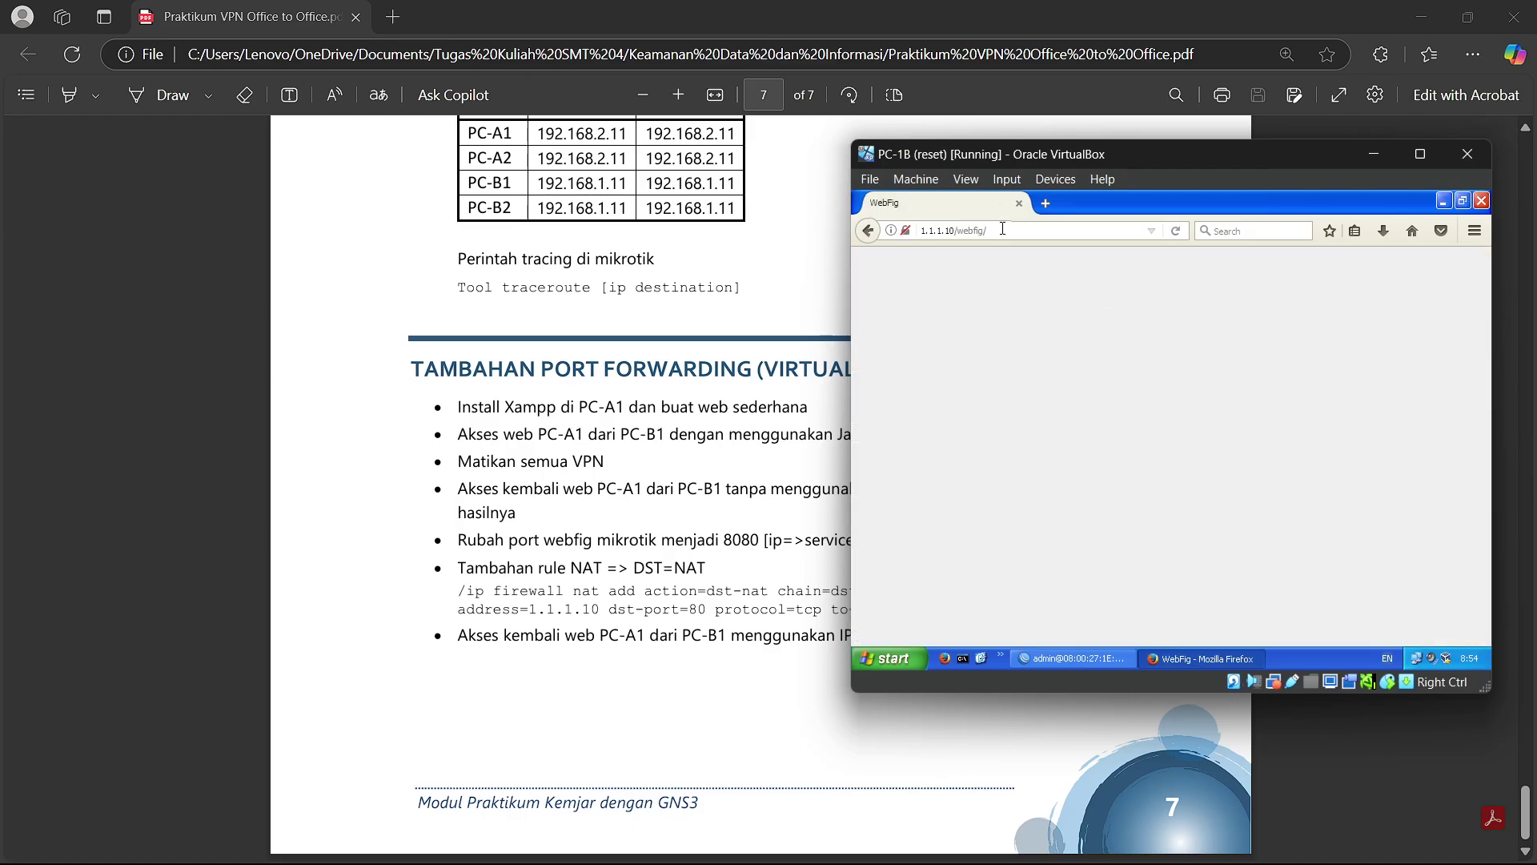
{"action": "double_click", "coordinate": [1002, 229]}
{"action": "key", "text": "Return"}
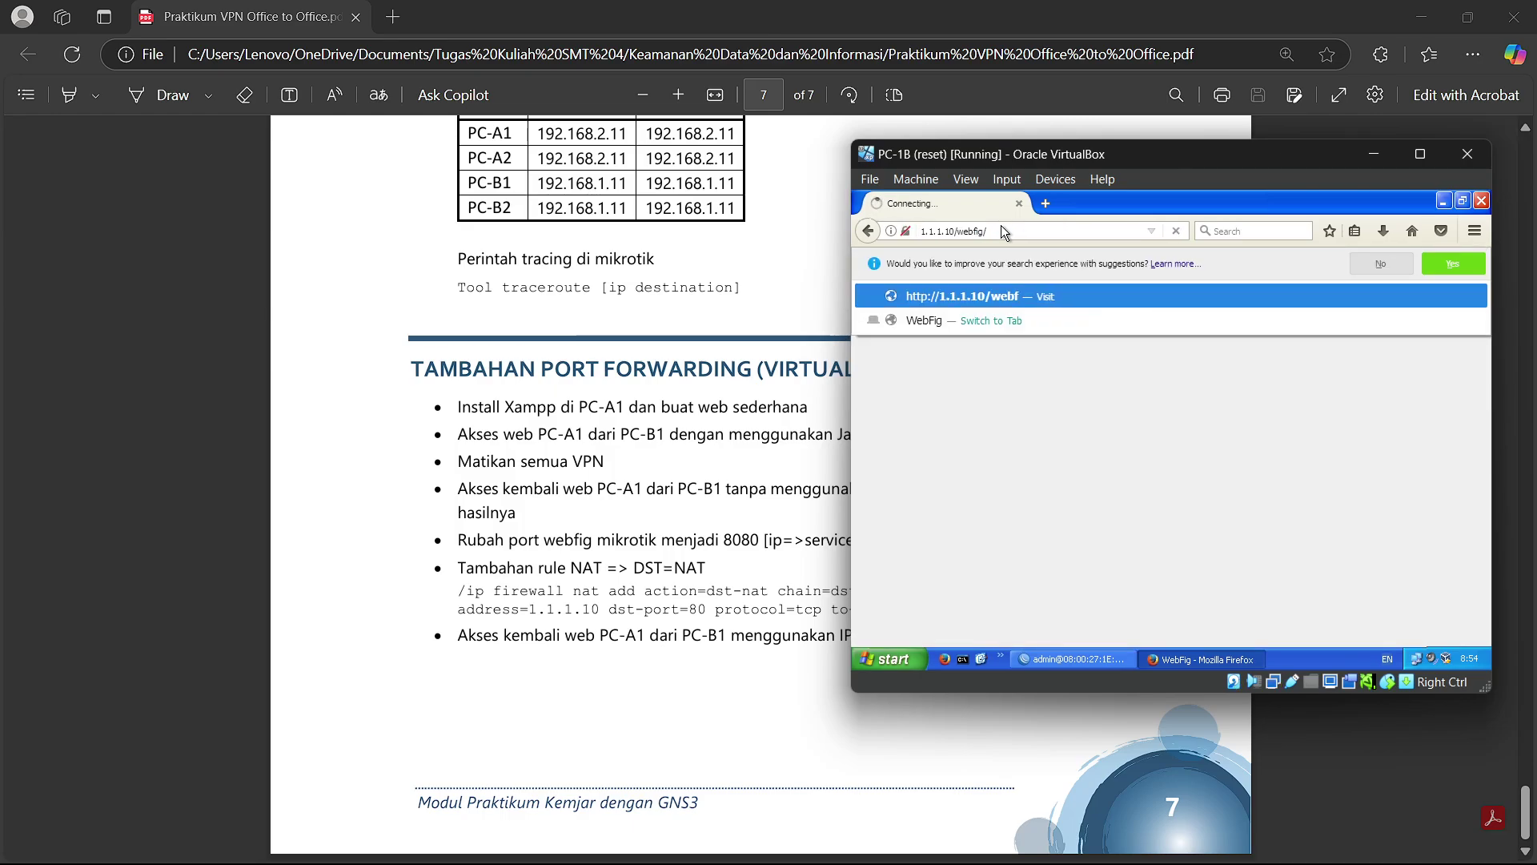
Step: Load 1.1.1.10:8080 in a fresh Firefox tab on PC-1B, and replace it with a blank tab after checking WebFig
{"action": "left_click", "coordinate": [1047, 206]}
{"action": "left_click", "coordinate": [1019, 204]}
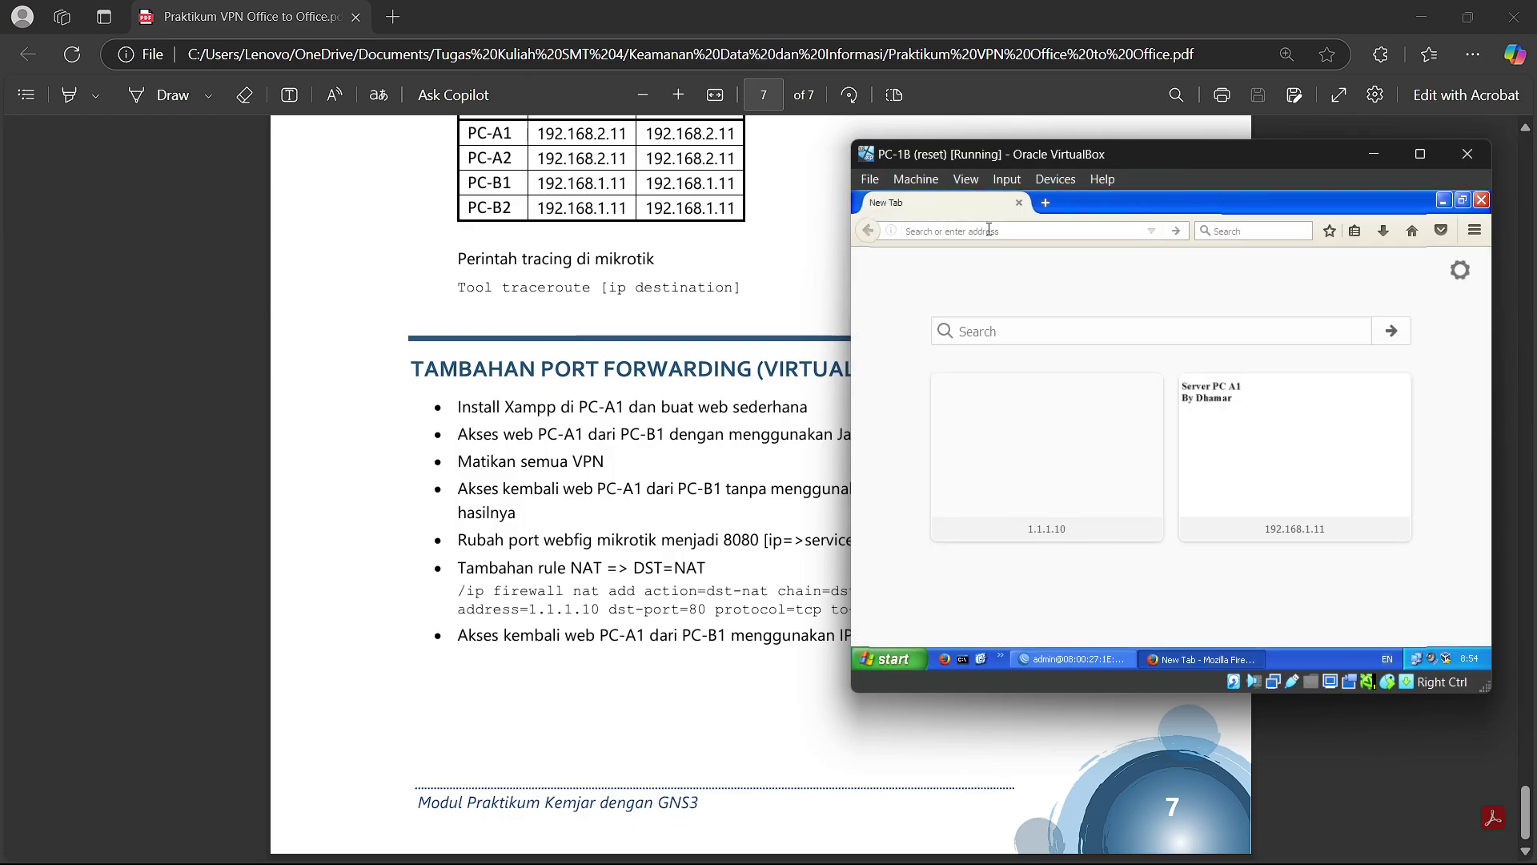
{"action": "type", "text": "1.1.1.10/"}
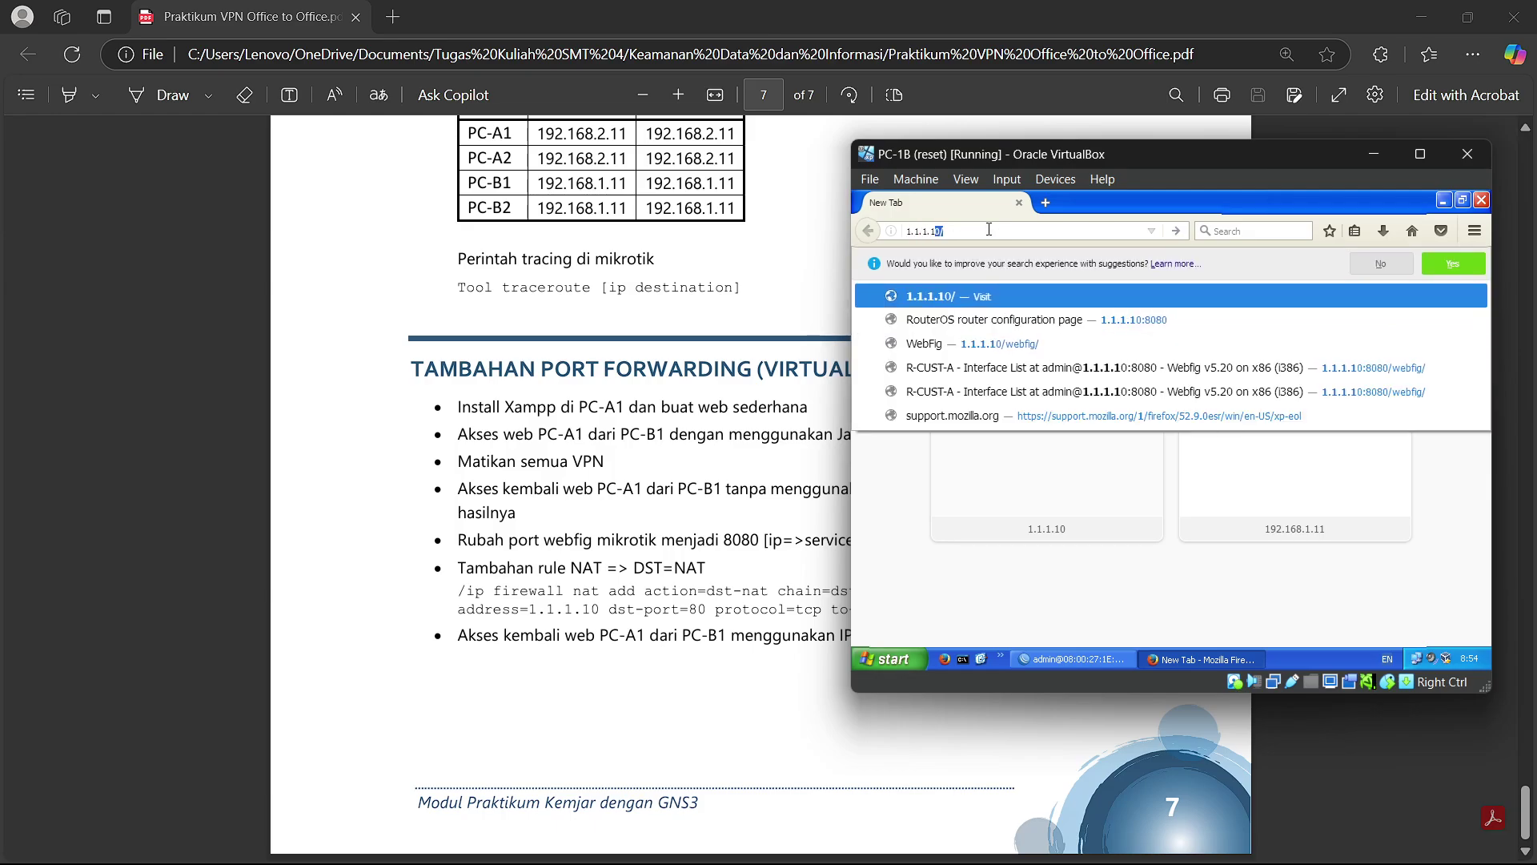
{"action": "key", "text": "BackSpace"}
{"action": "type", "text": ":8080"}
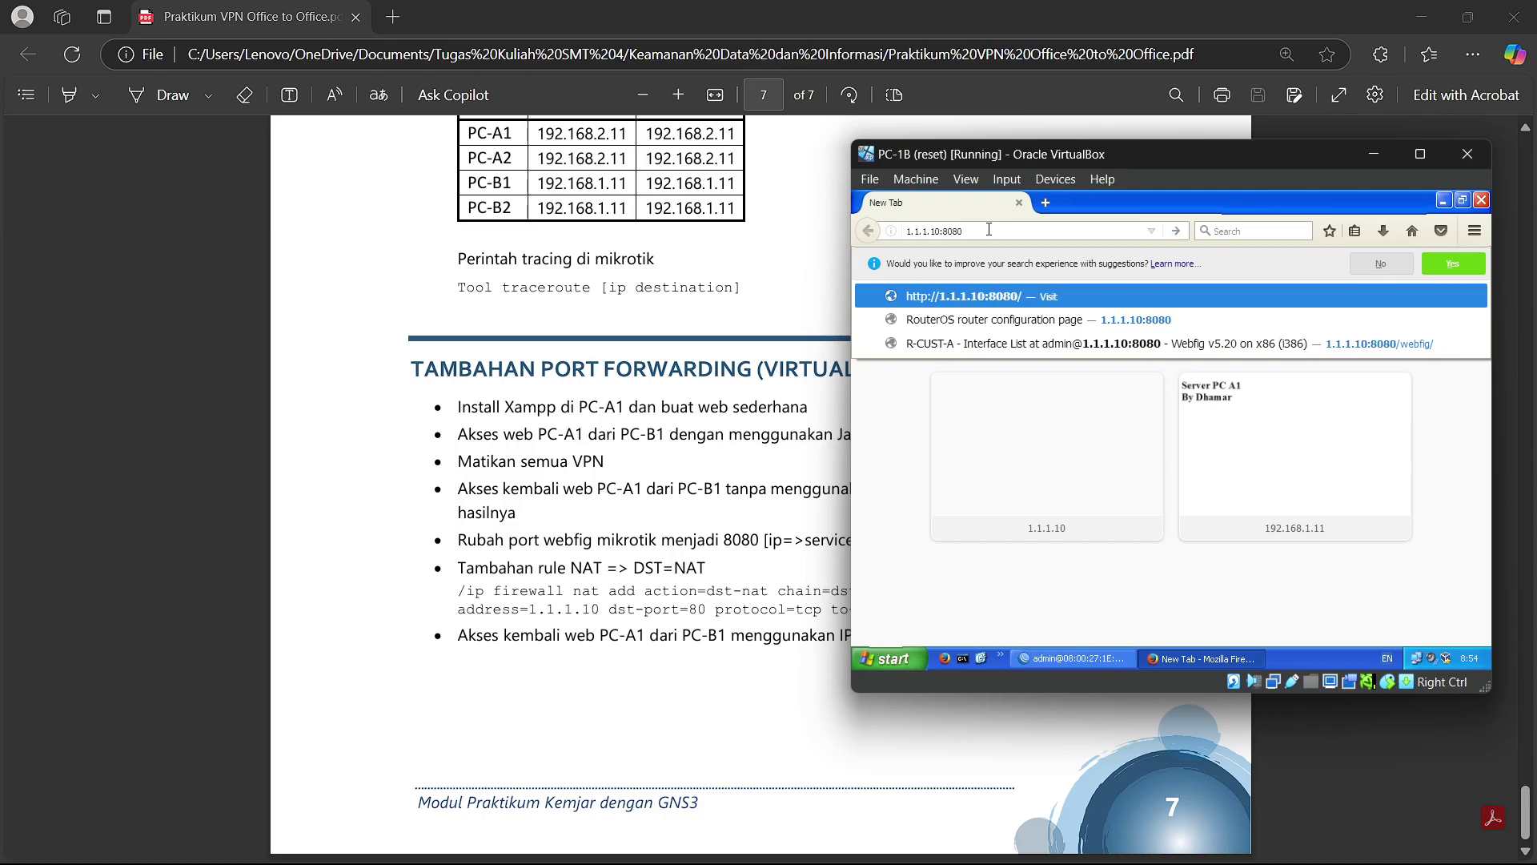
{"action": "key", "text": "Return"}
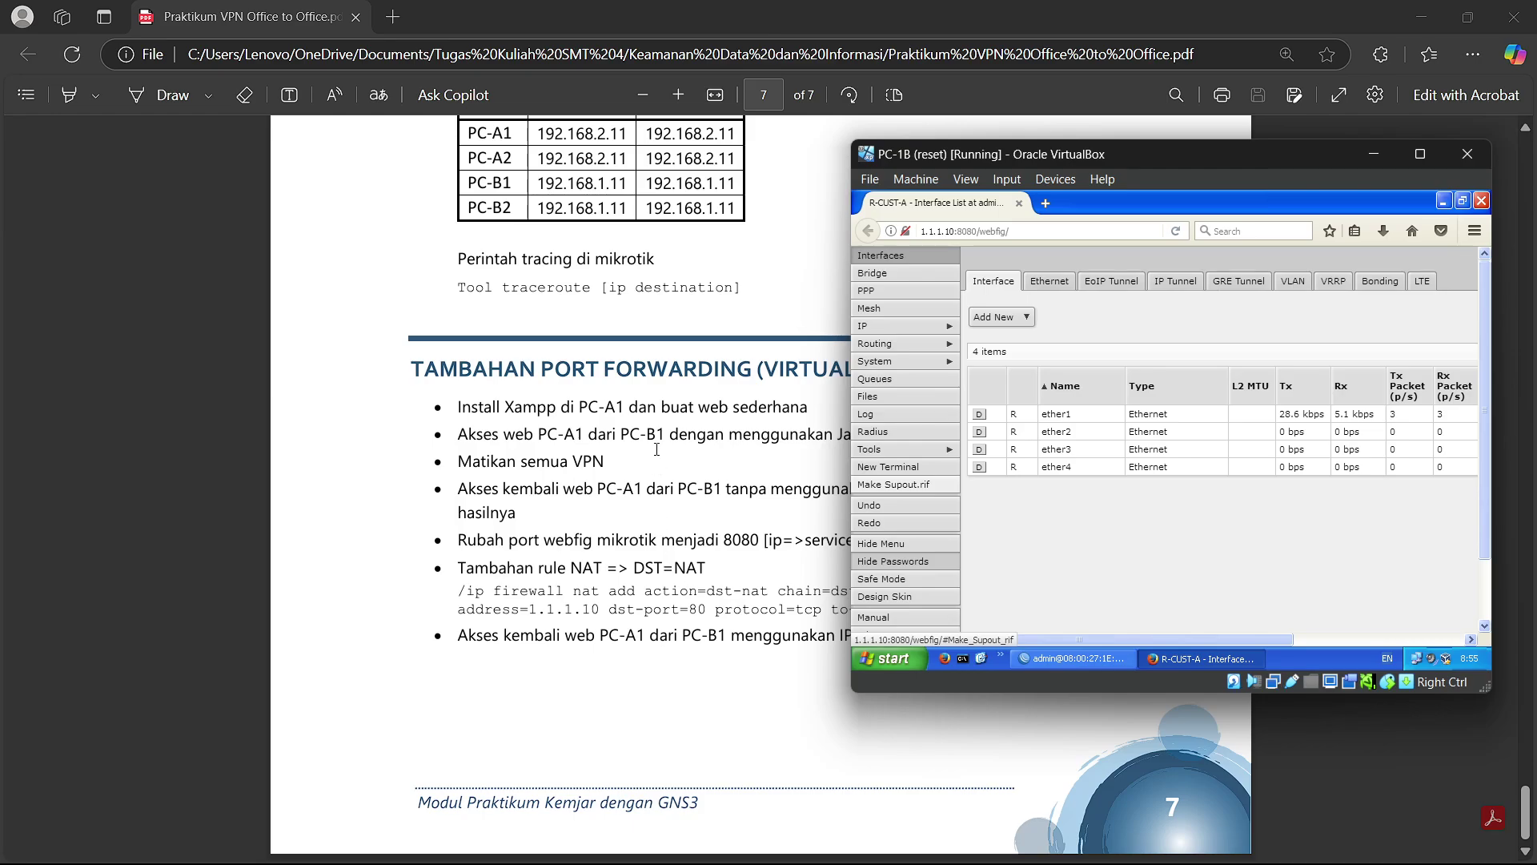
{"action": "left_click", "coordinate": [1045, 202]}
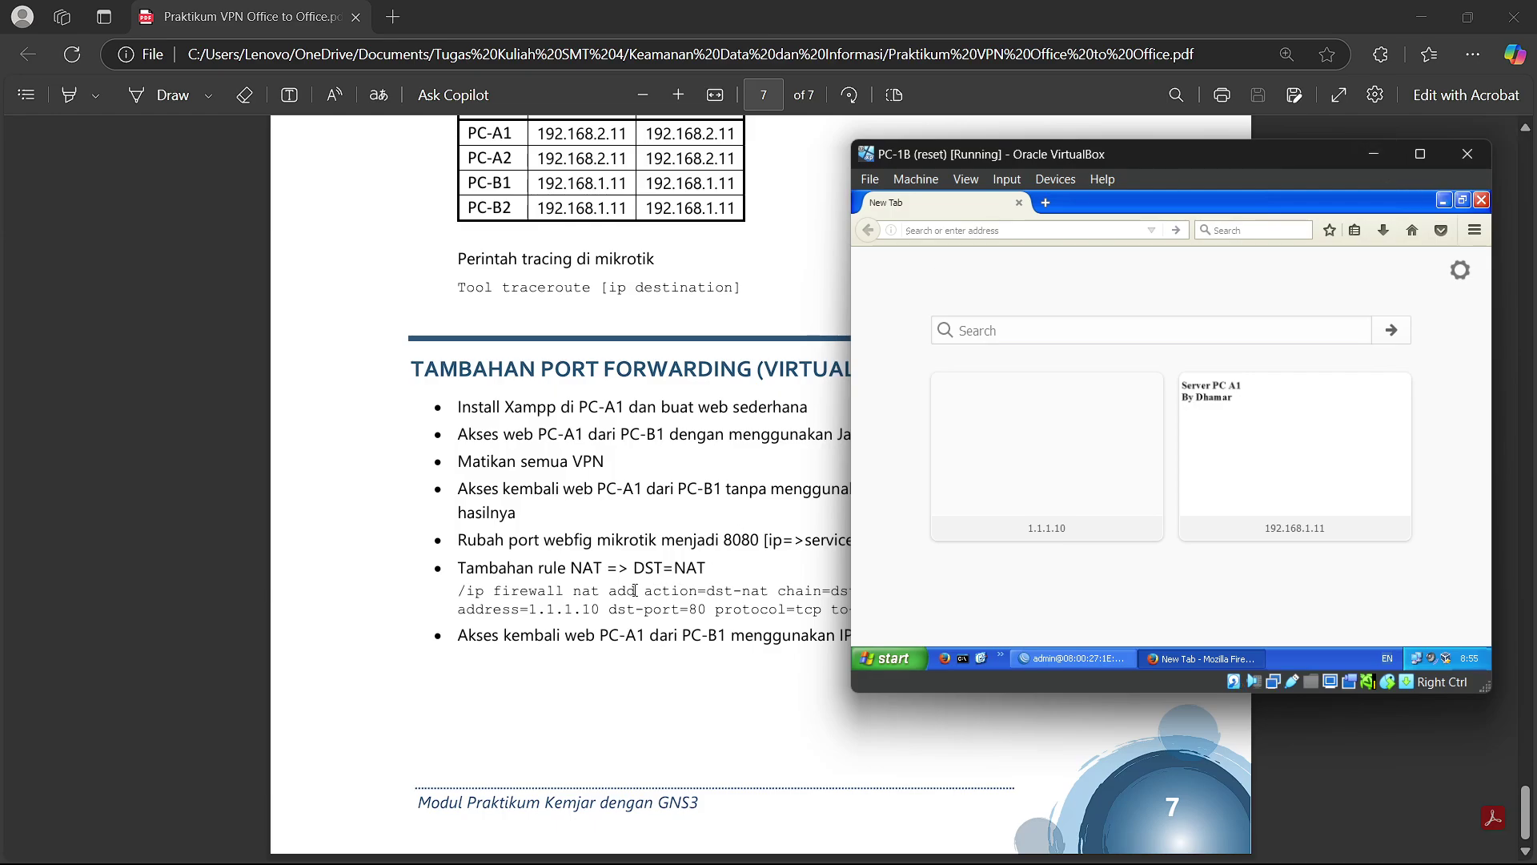
Step: In WinBox on PC-1A, examine the address, protocol, port and action settings of R-CUST-A's disabled dstnat firewall rule
{"action": "mouse_move", "coordinate": [1057, 859]}
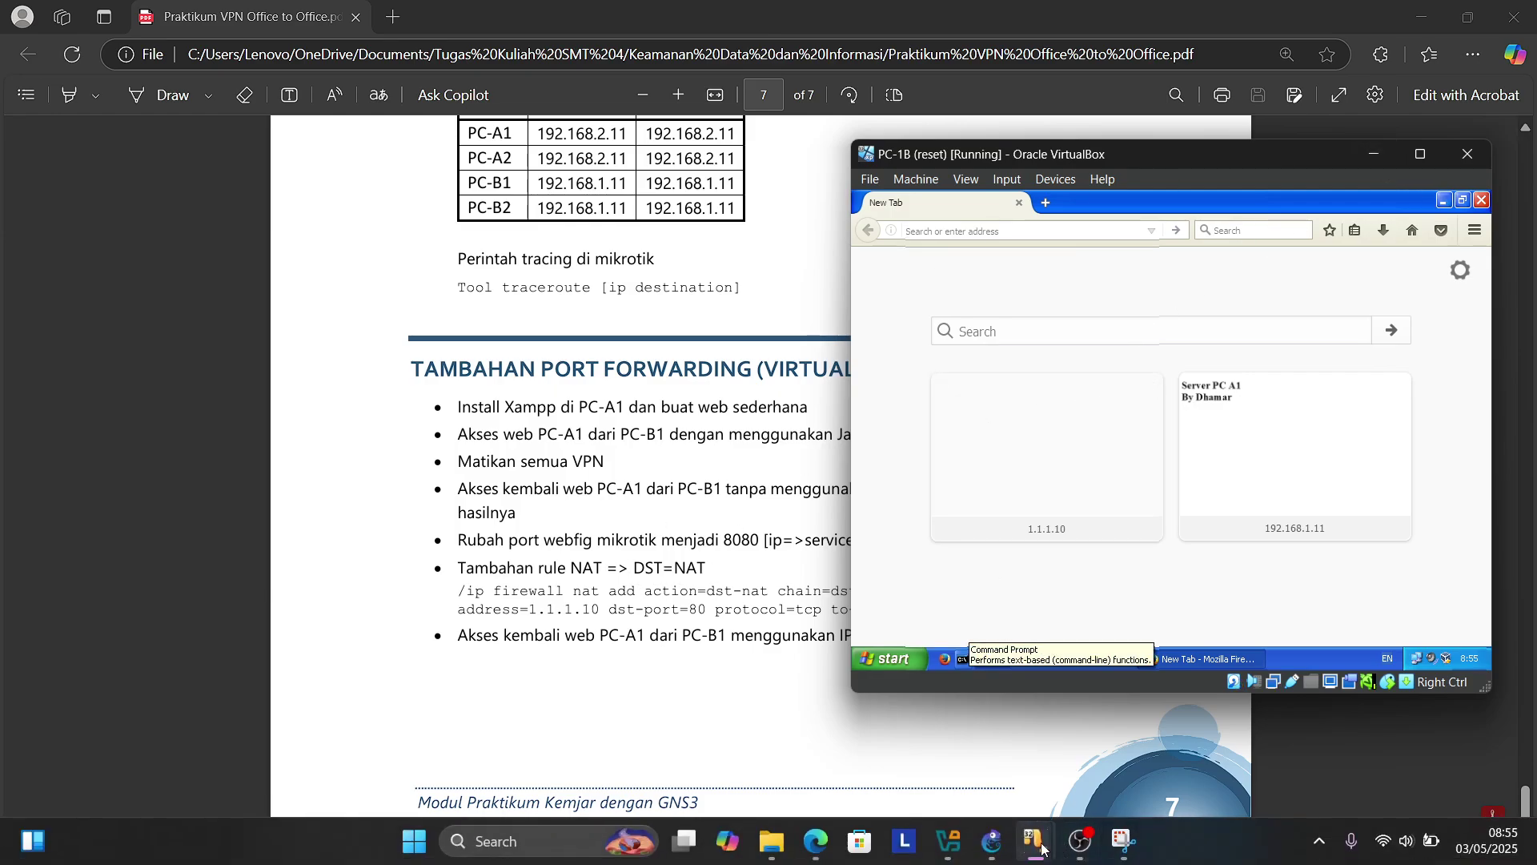
{"action": "left_click", "coordinate": [981, 708]}
{"action": "left_click", "coordinate": [238, 353]}
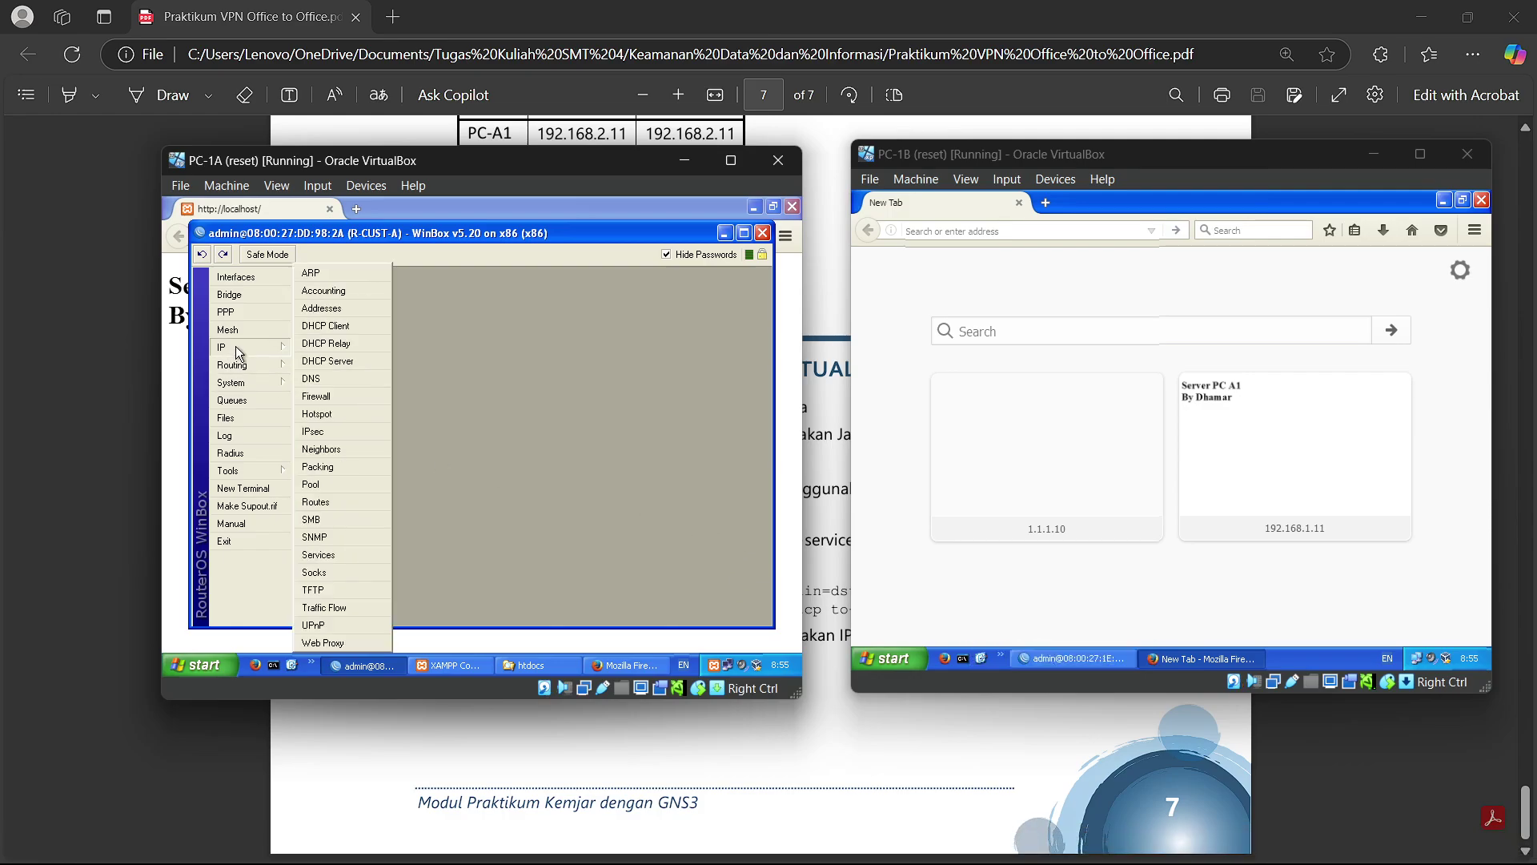
{"action": "left_click", "coordinate": [319, 396]}
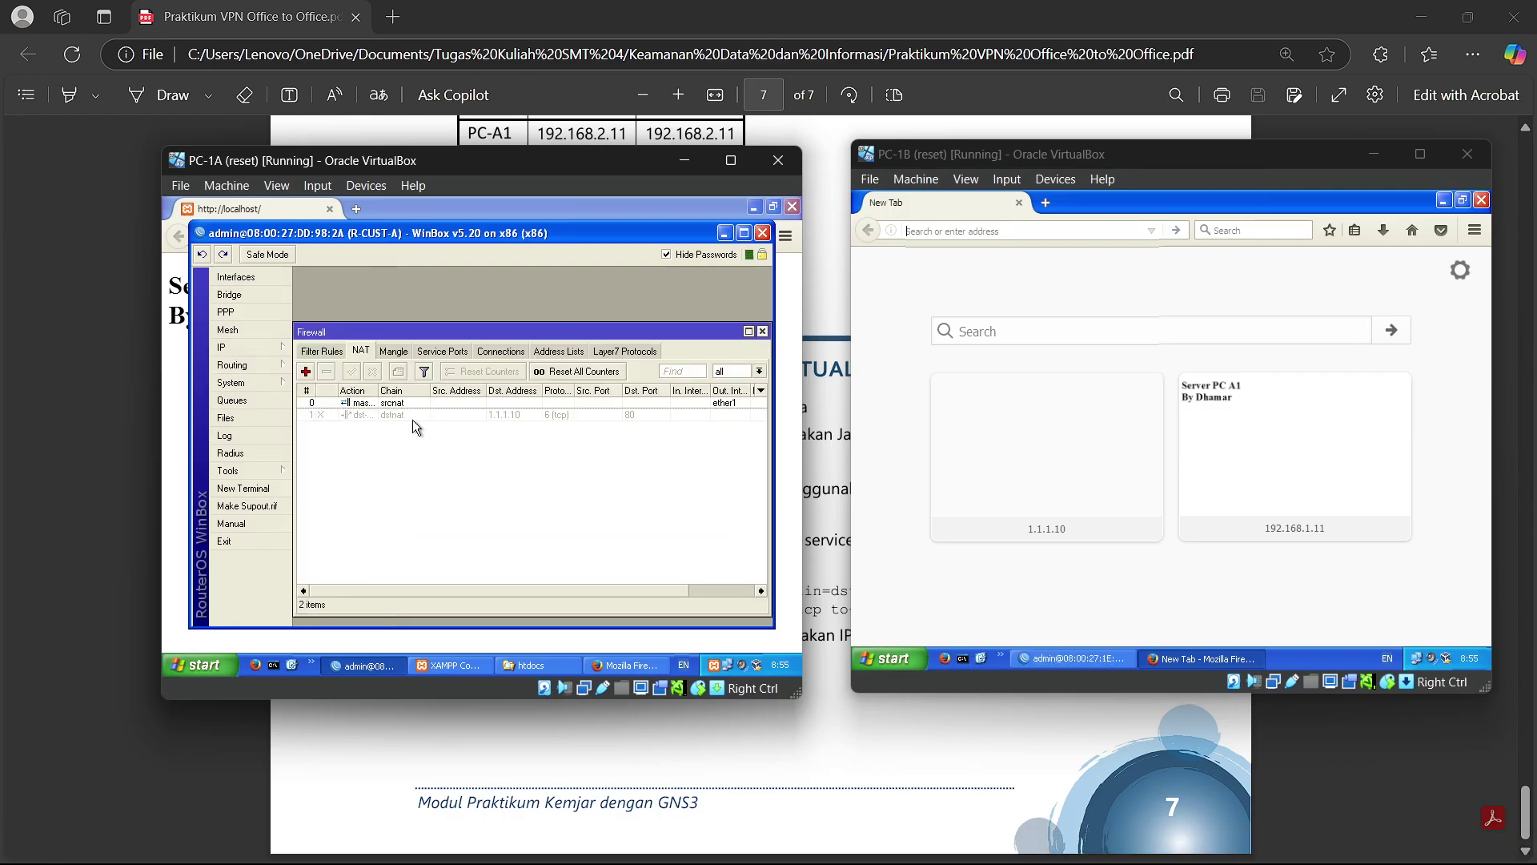
{"action": "double_click", "coordinate": [408, 415]}
{"action": "left_click", "coordinate": [315, 296]}
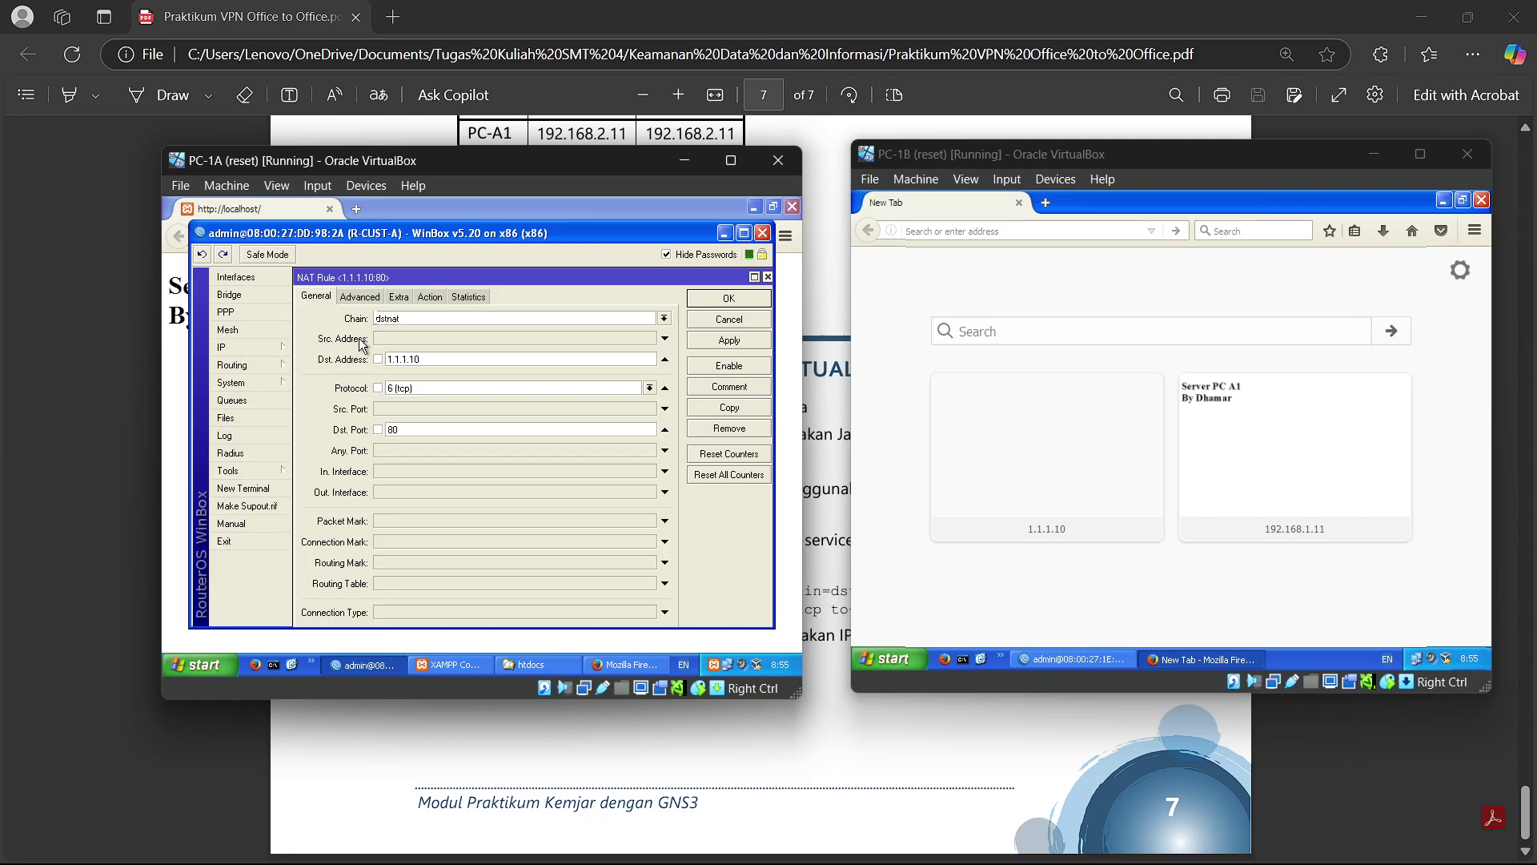
{"action": "left_click", "coordinate": [428, 358]}
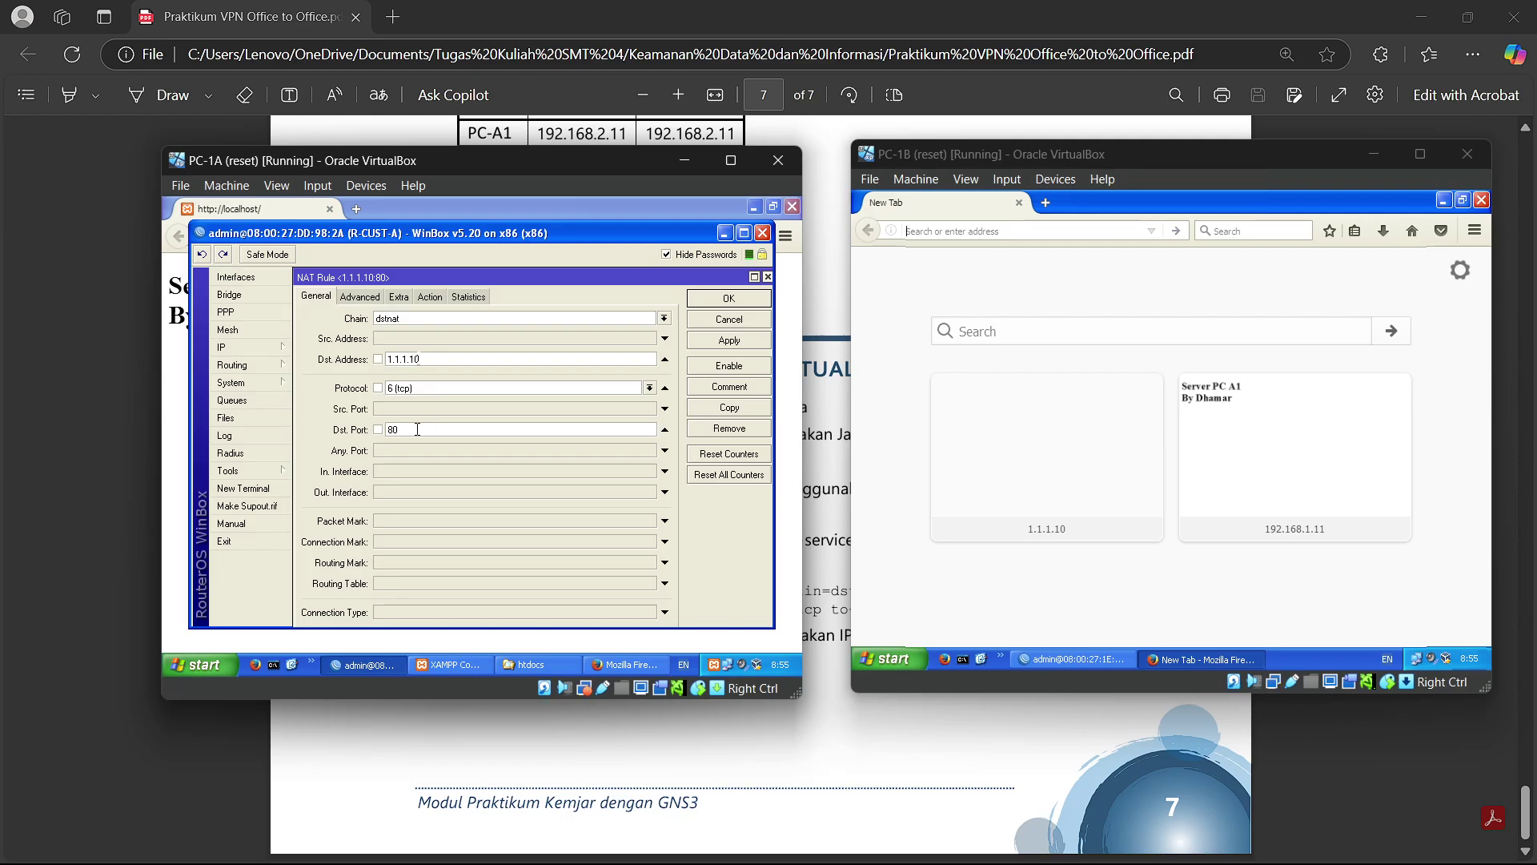
{"action": "left_click", "coordinate": [431, 298]}
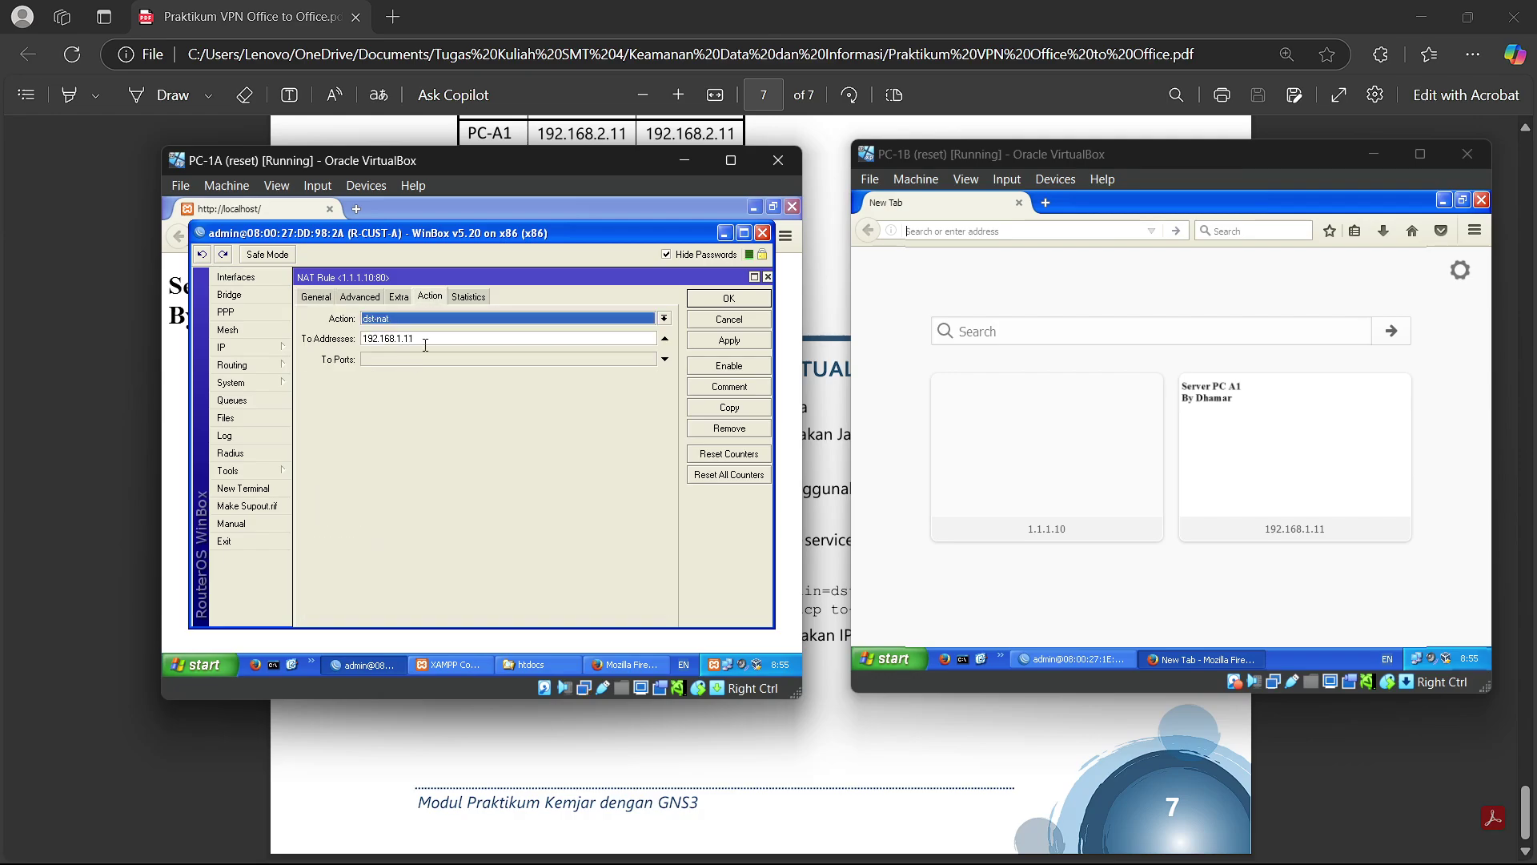
{"action": "left_click", "coordinate": [423, 342]}
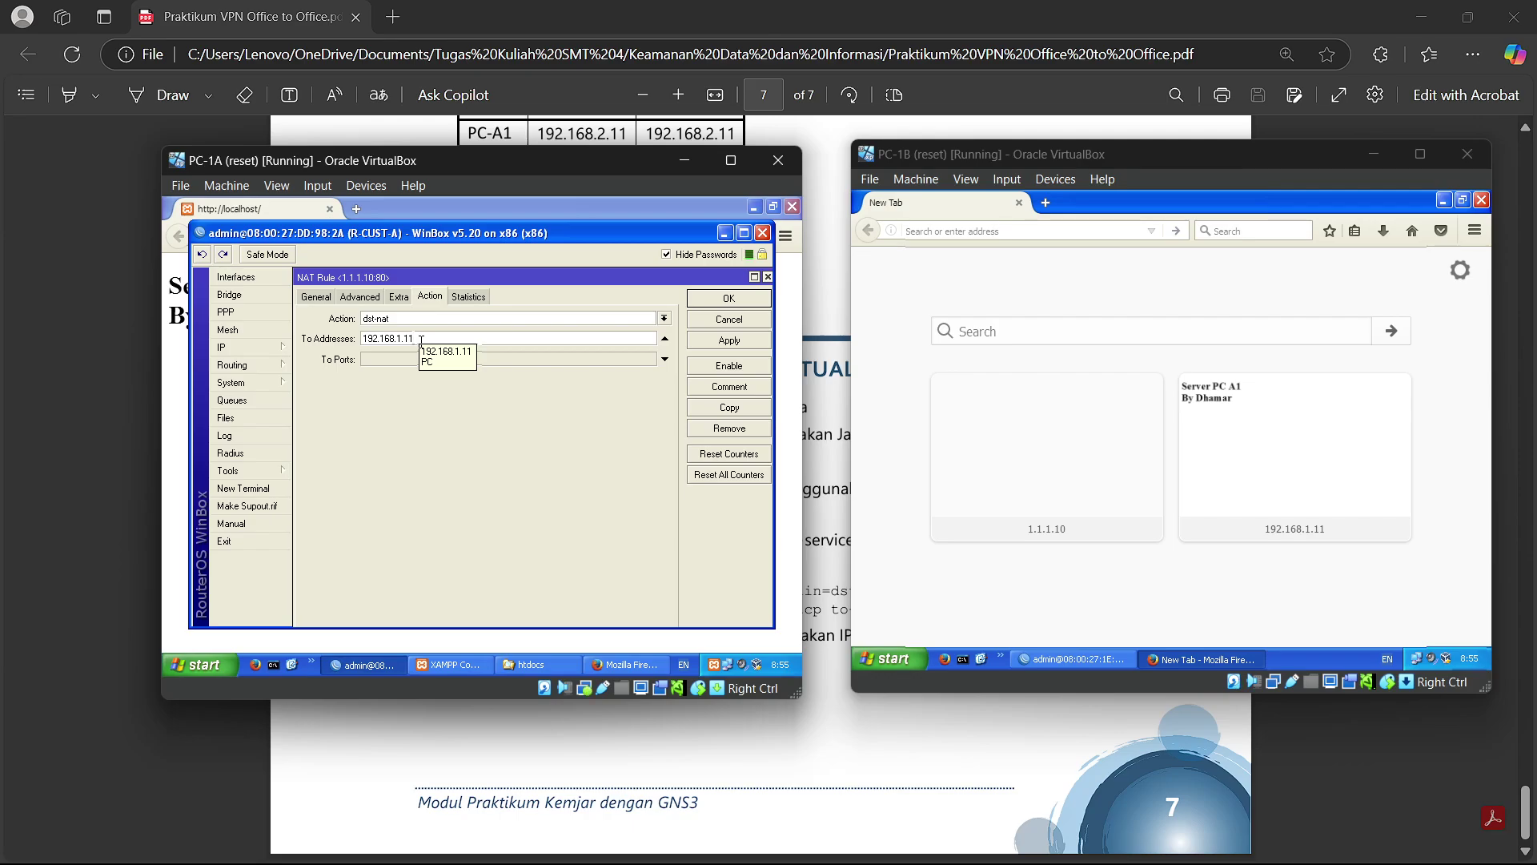
{"action": "left_click", "coordinate": [316, 296]}
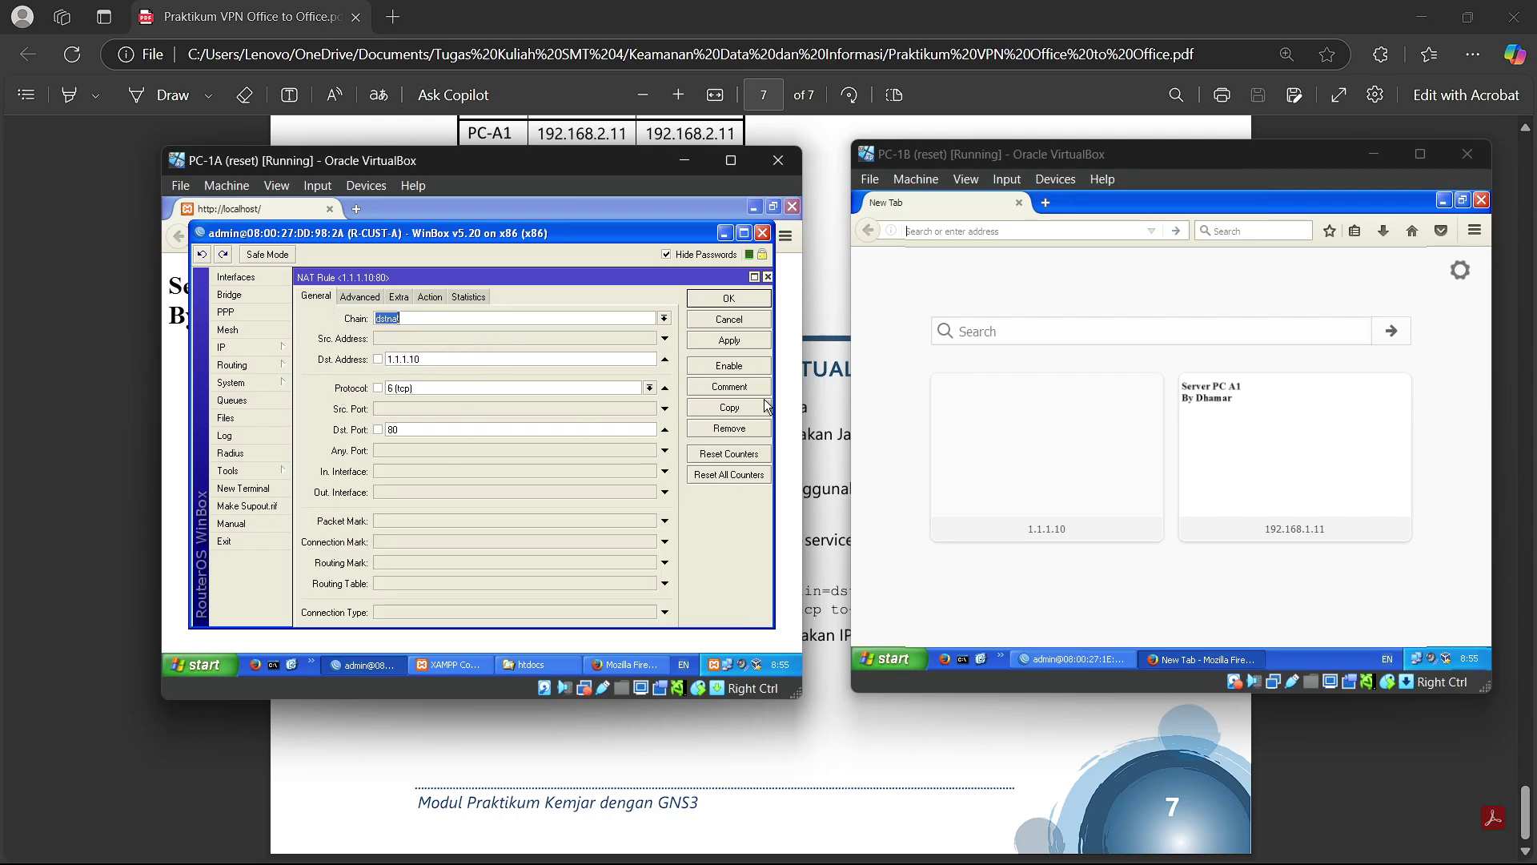
Step: Enter 1.1.1.10/ as Firefox's address on PC-1B, and review the disabled dstnat rule's action and general settings in WinBox on PC-1A
{"action": "left_click", "coordinate": [1055, 224]}
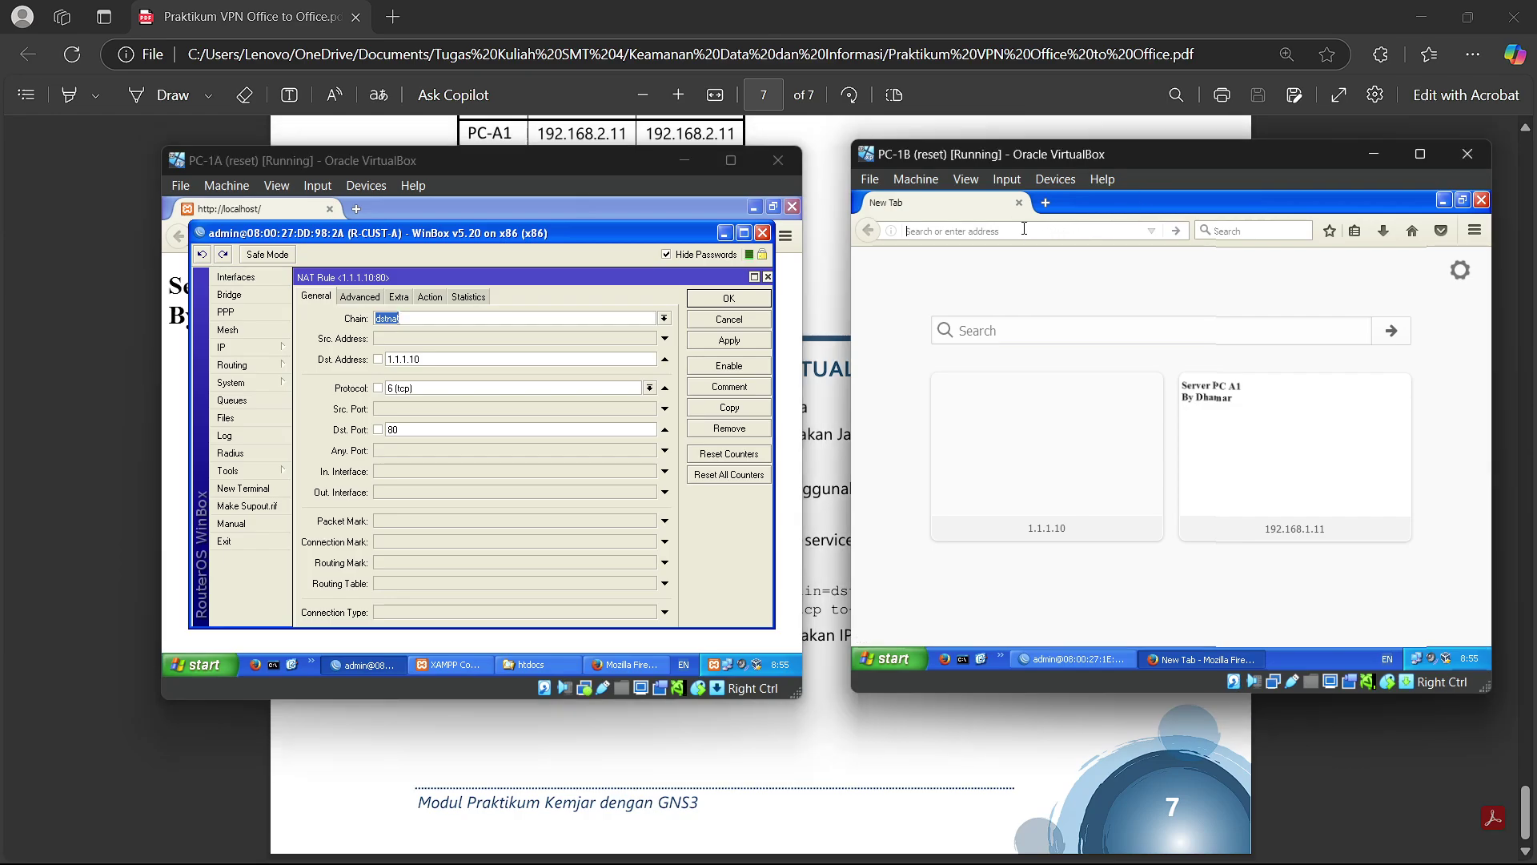
{"action": "type", "text": "1.1.1.10/"}
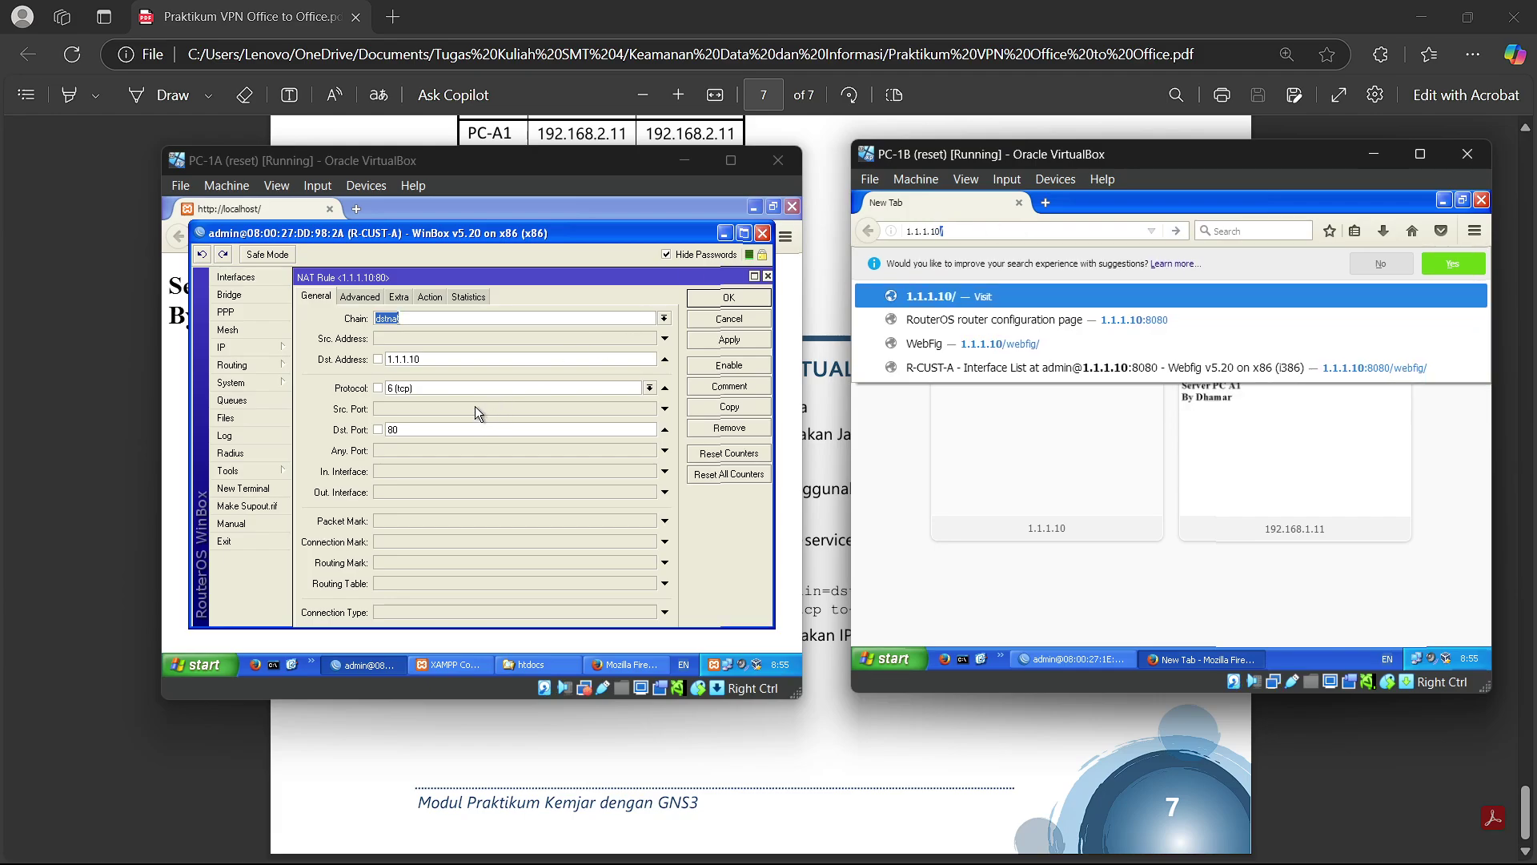
{"action": "left_click", "coordinate": [427, 297]}
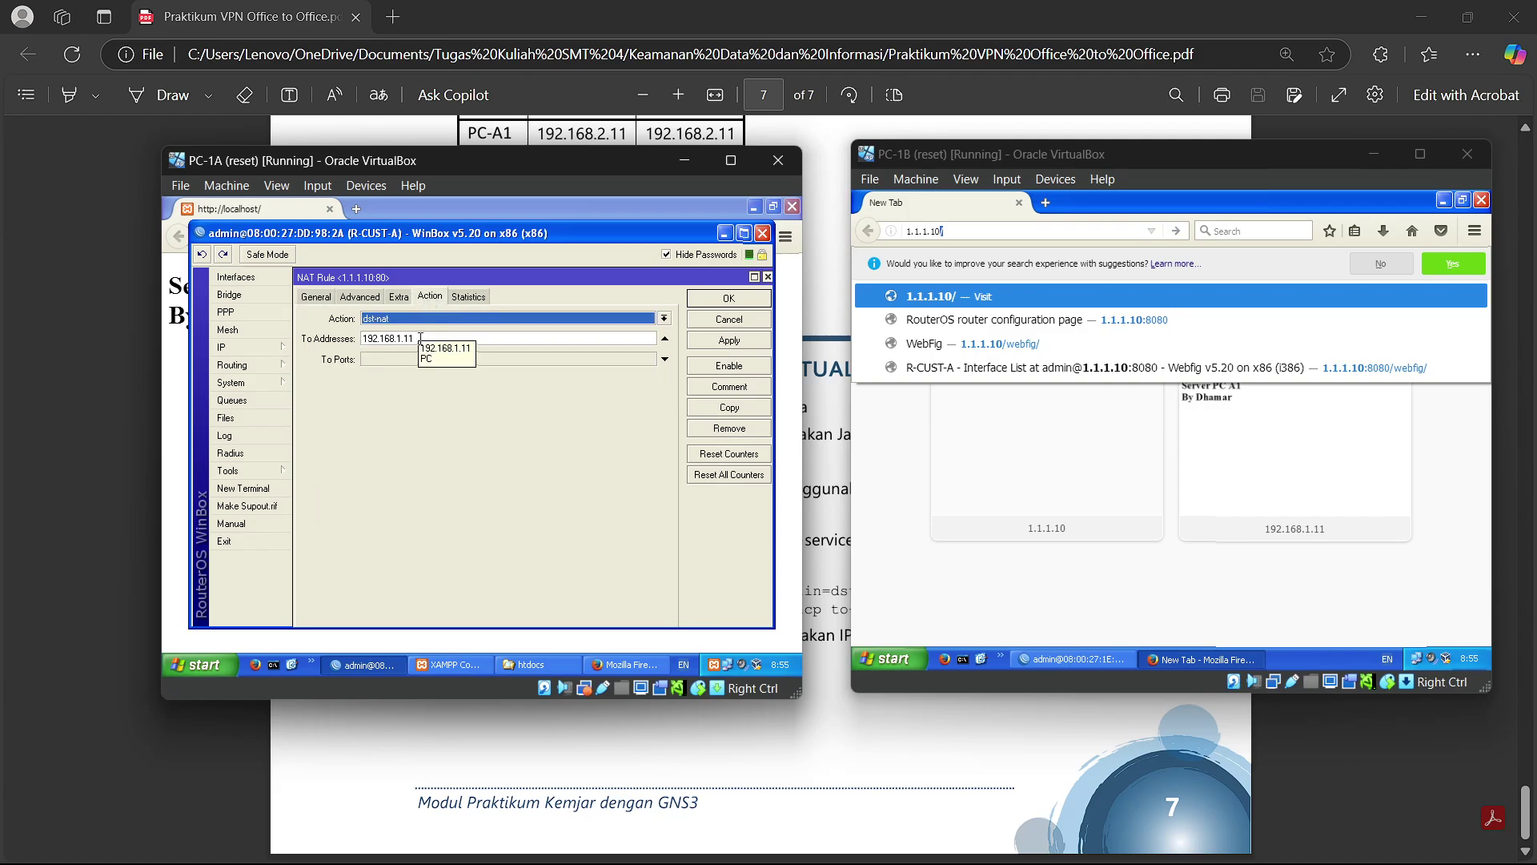
{"action": "left_click", "coordinate": [317, 297]}
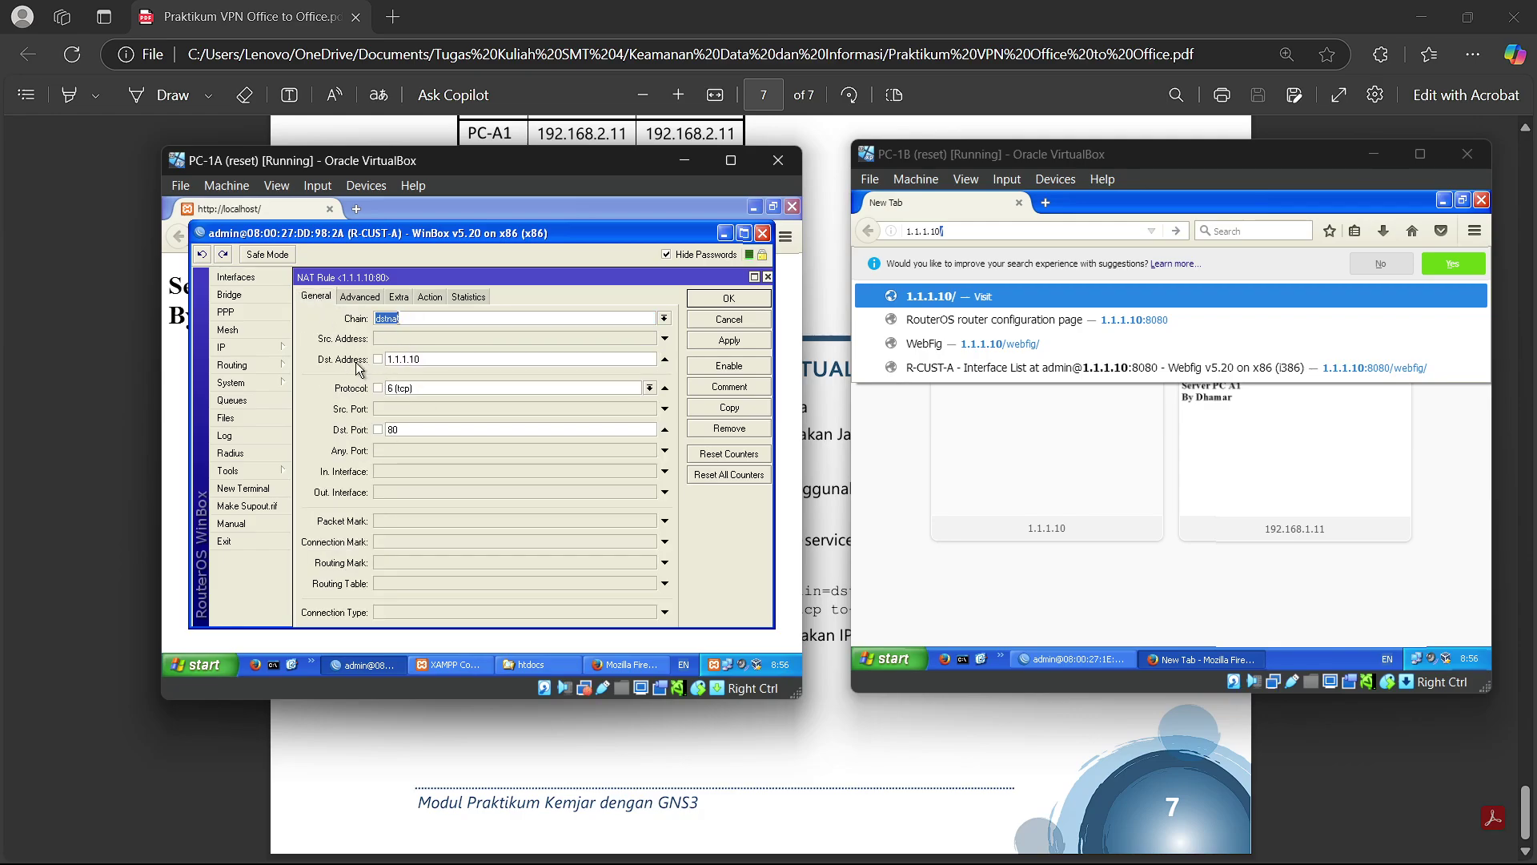
{"action": "left_click", "coordinate": [713, 299]}
{"action": "left_click", "coordinate": [412, 480]}
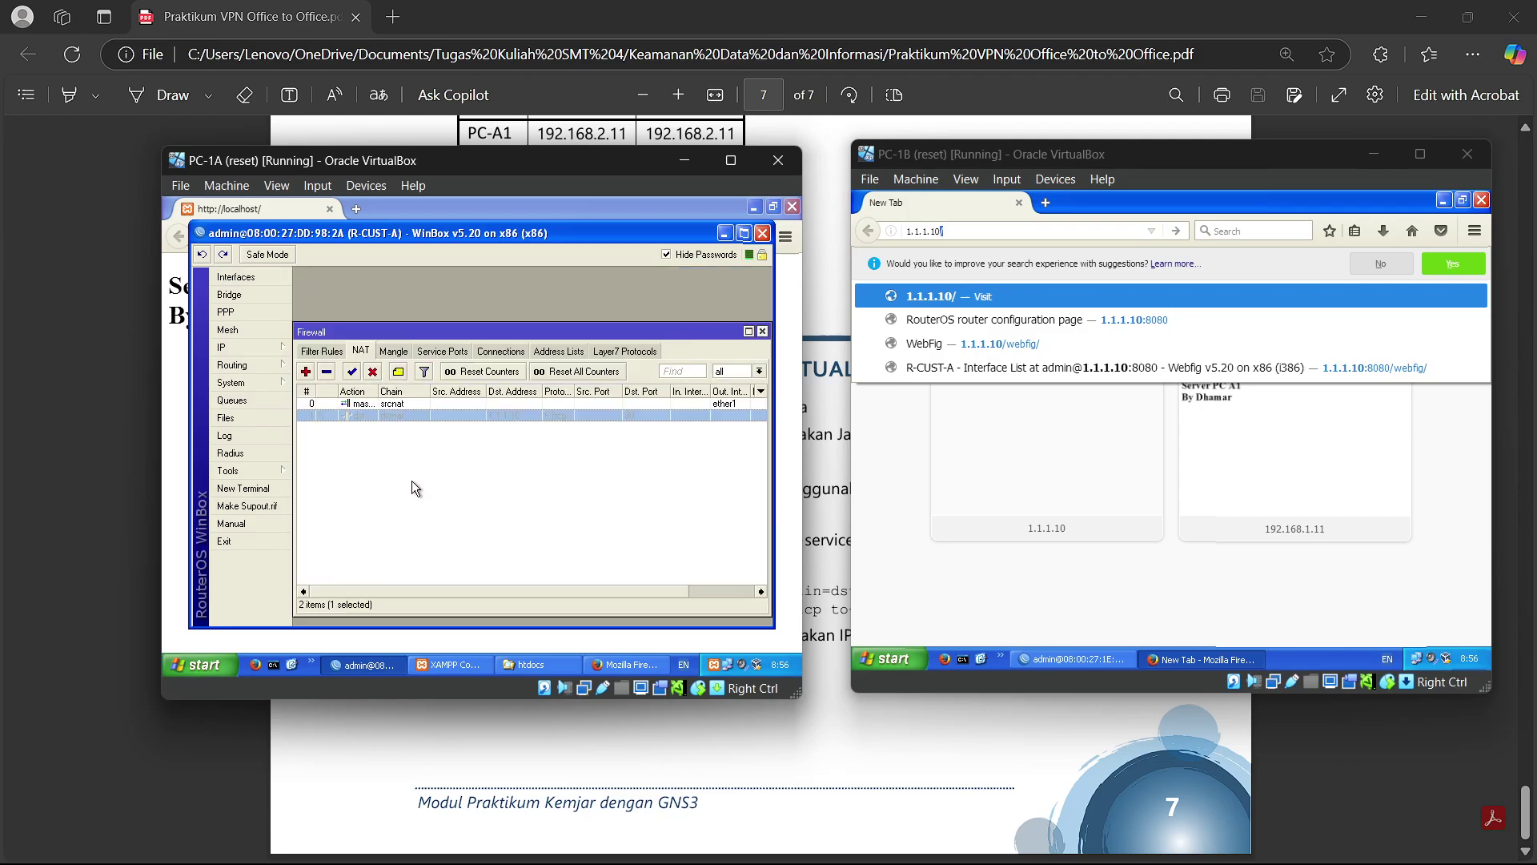
Step: Try to load 1.1.1.10 in Firefox on PC-1B with the dstnat rule still disabled
{"action": "left_click", "coordinate": [1001, 230]}
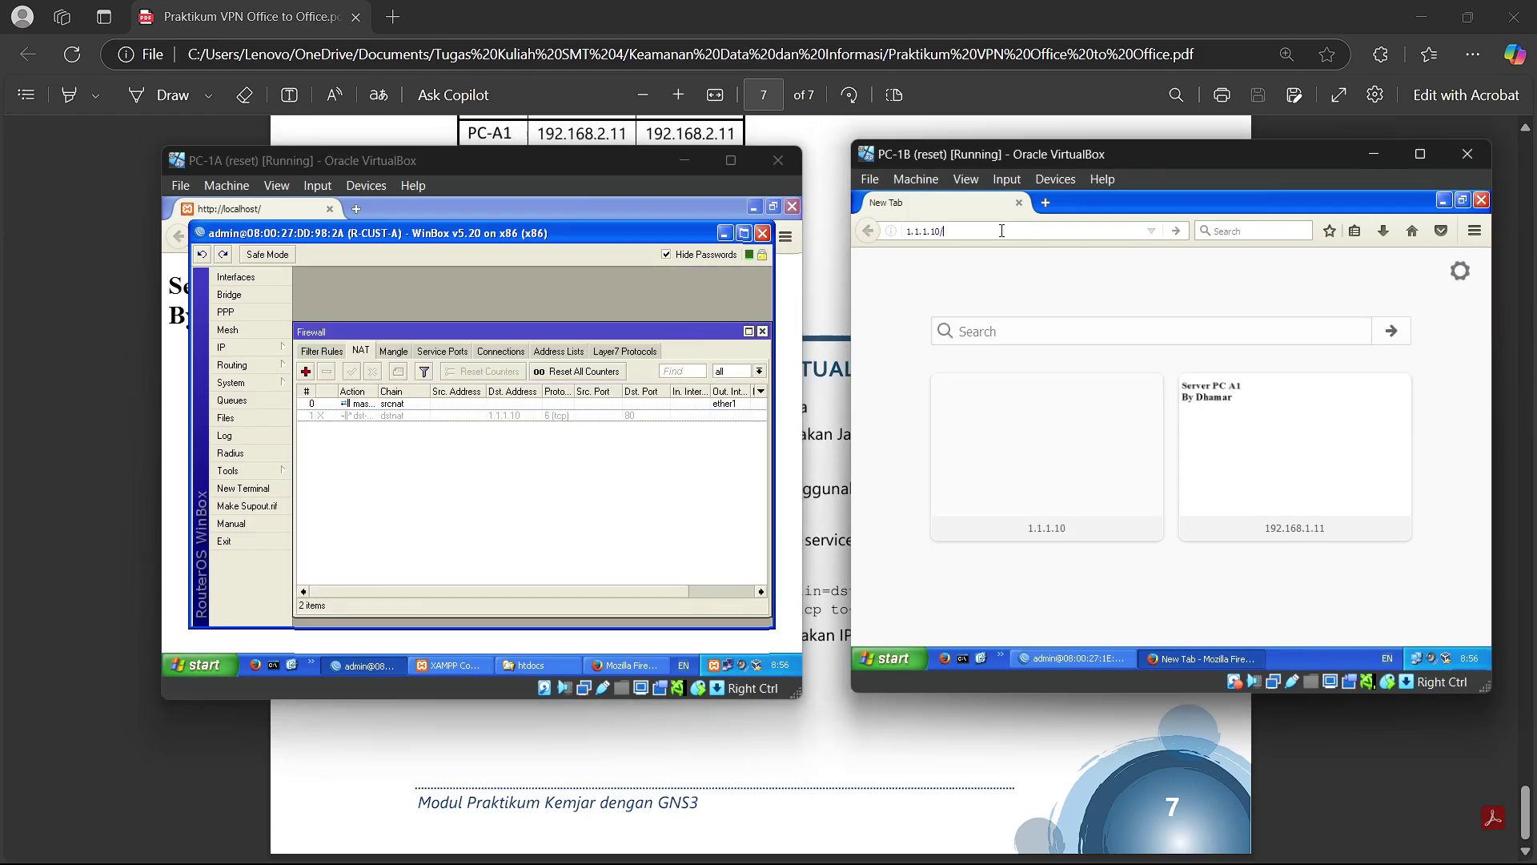
{"action": "key", "text": "BackSpace"}
{"action": "key", "text": "Return"}
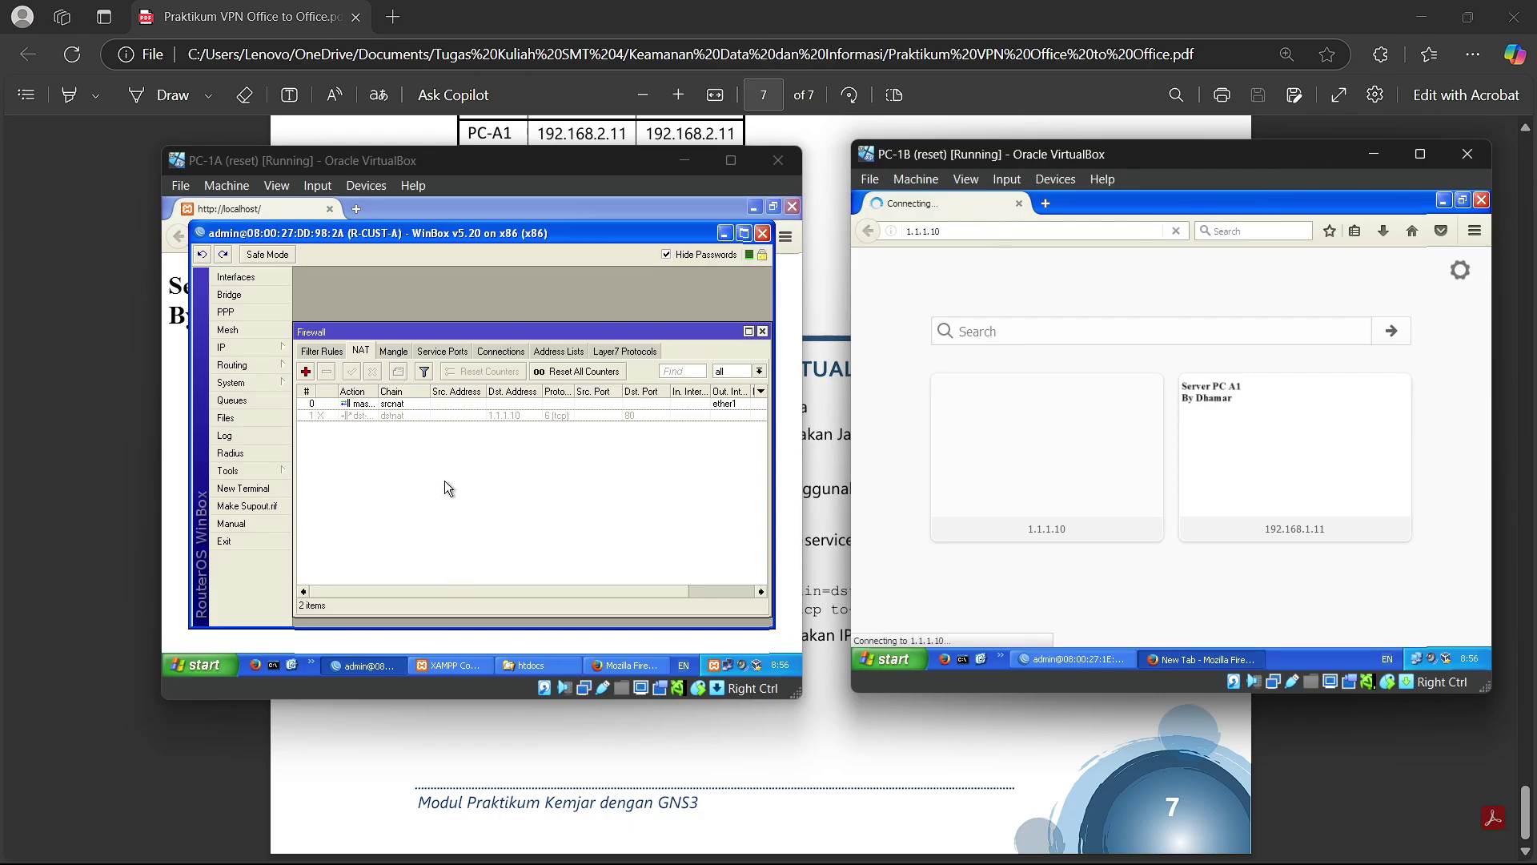
Step: Enable the dstnat rule on R-CUST-A from PC-1A, and load 1.1.1.10 again in Firefox on PC-1B
{"action": "left_click", "coordinate": [405, 415]}
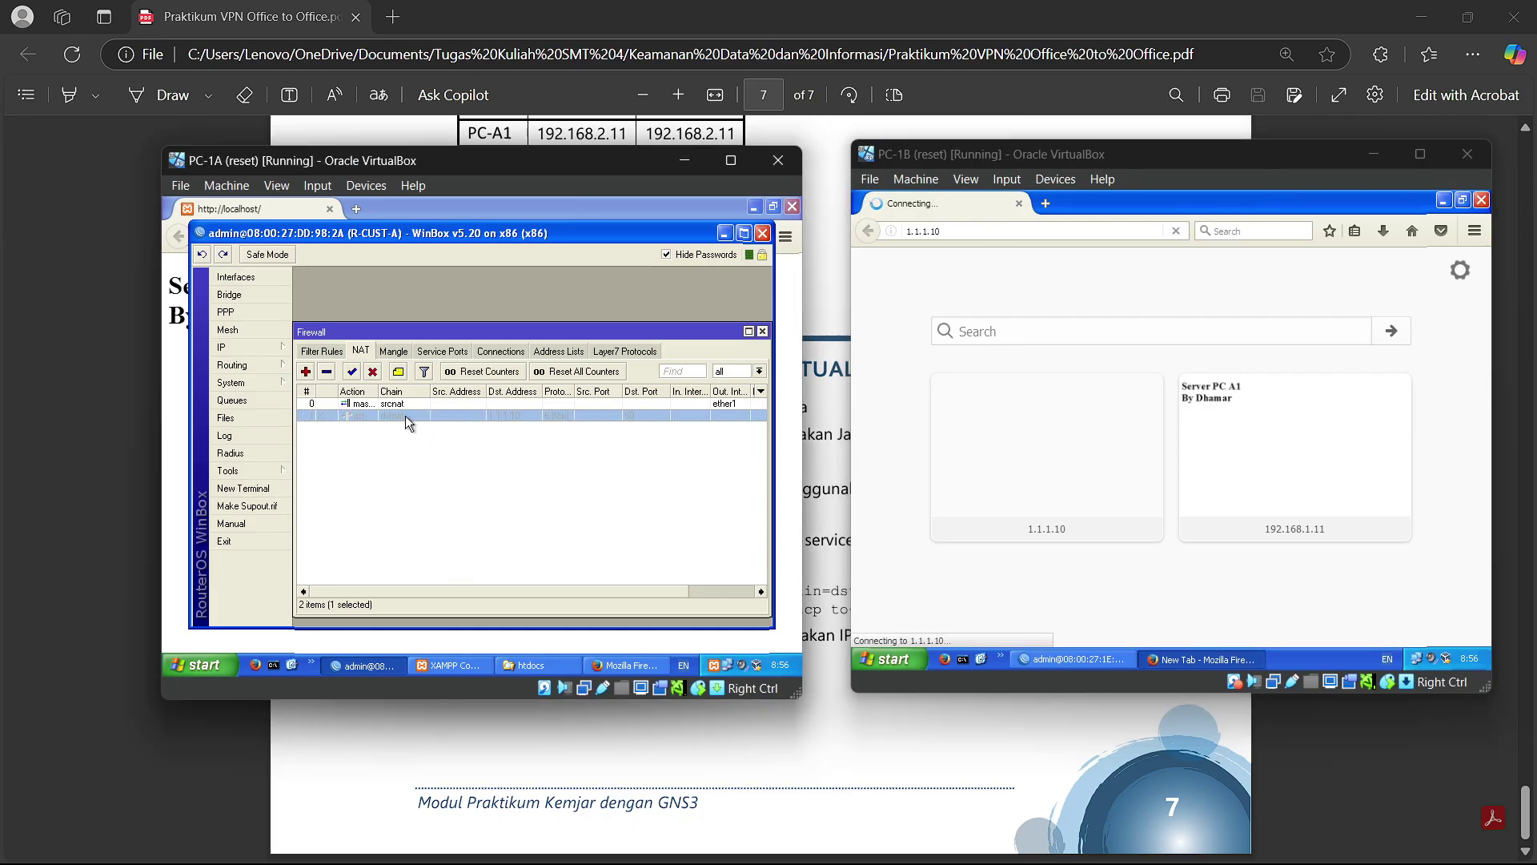
{"action": "left_click", "coordinate": [352, 370]}
{"action": "left_click_drag", "start_coordinate": [951, 232], "coordinate": [868, 233]}
{"action": "key", "text": "BackSpace"}
{"action": "type", "text": "1.1.1.10"}
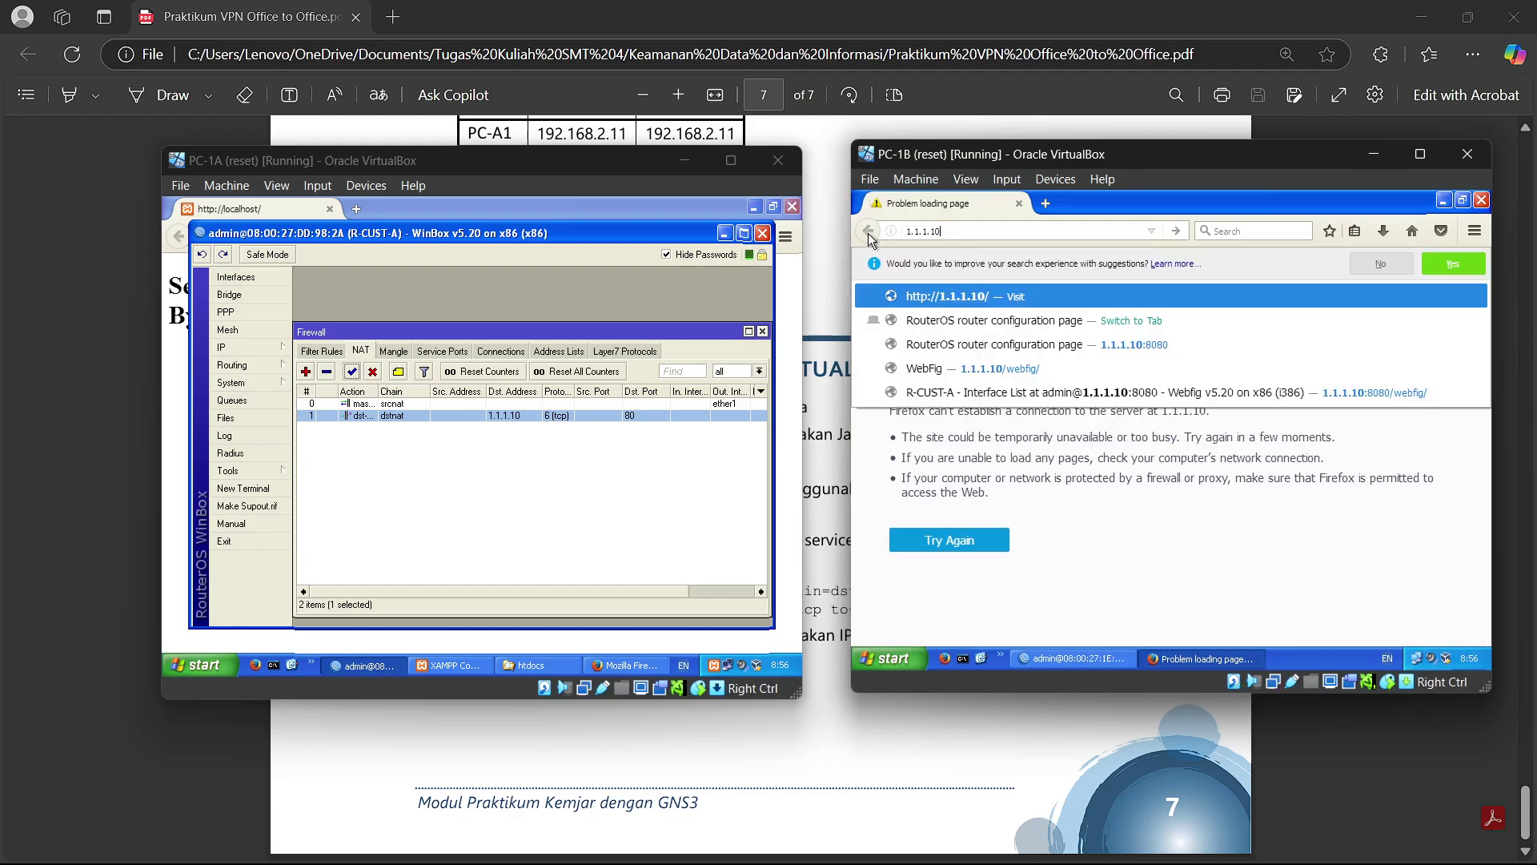
{"action": "key", "text": "Return"}
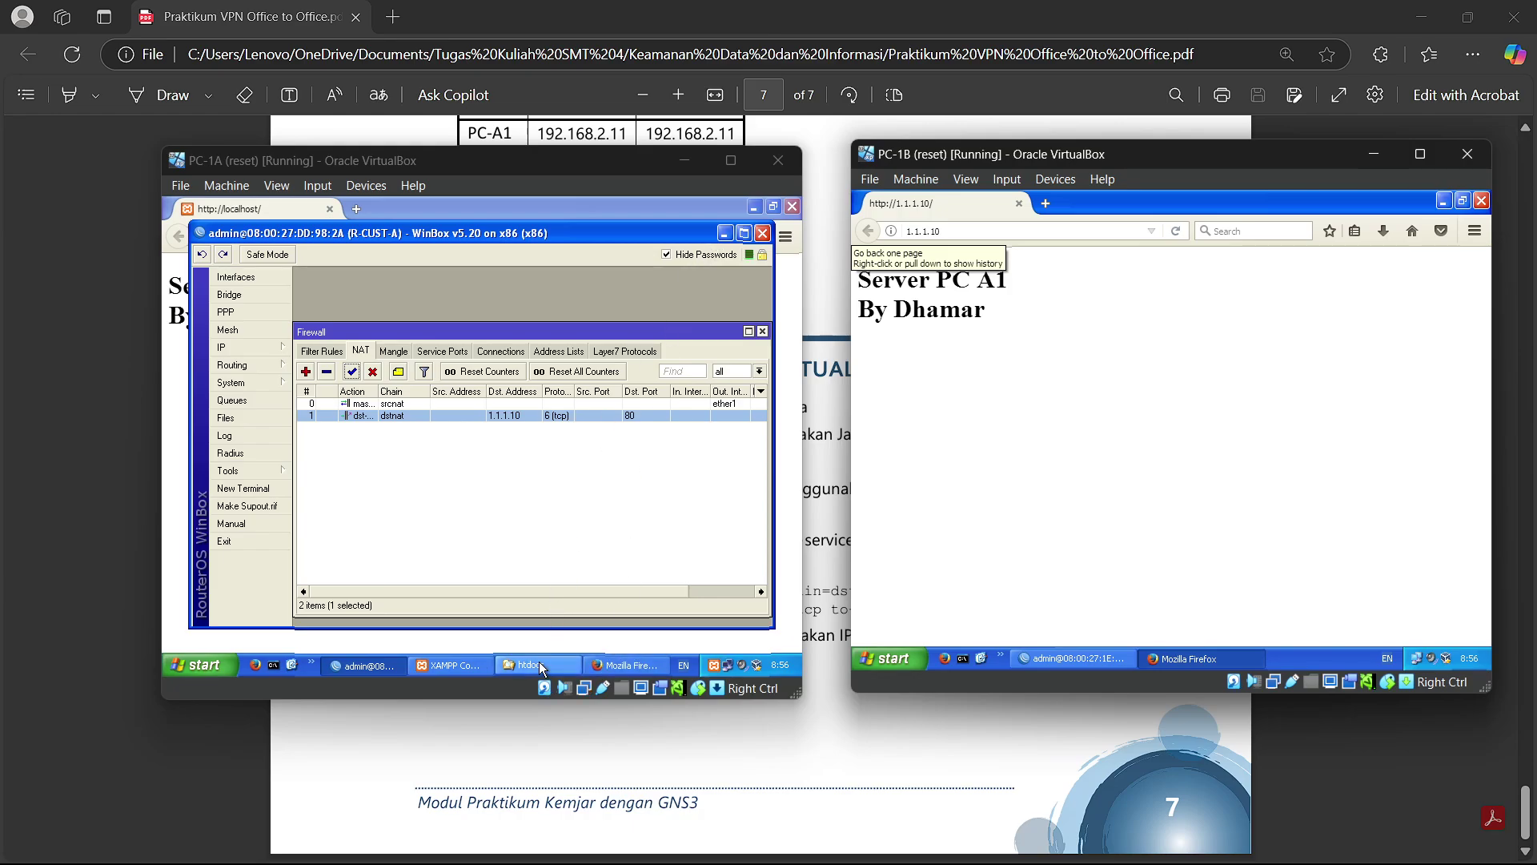
Step: Minimize WinBox on PC-1A to compare its localhost page with PC-1B's 1.1.1.10 page, and show both virtual machines over the PDF
{"action": "left_click", "coordinate": [725, 233]}
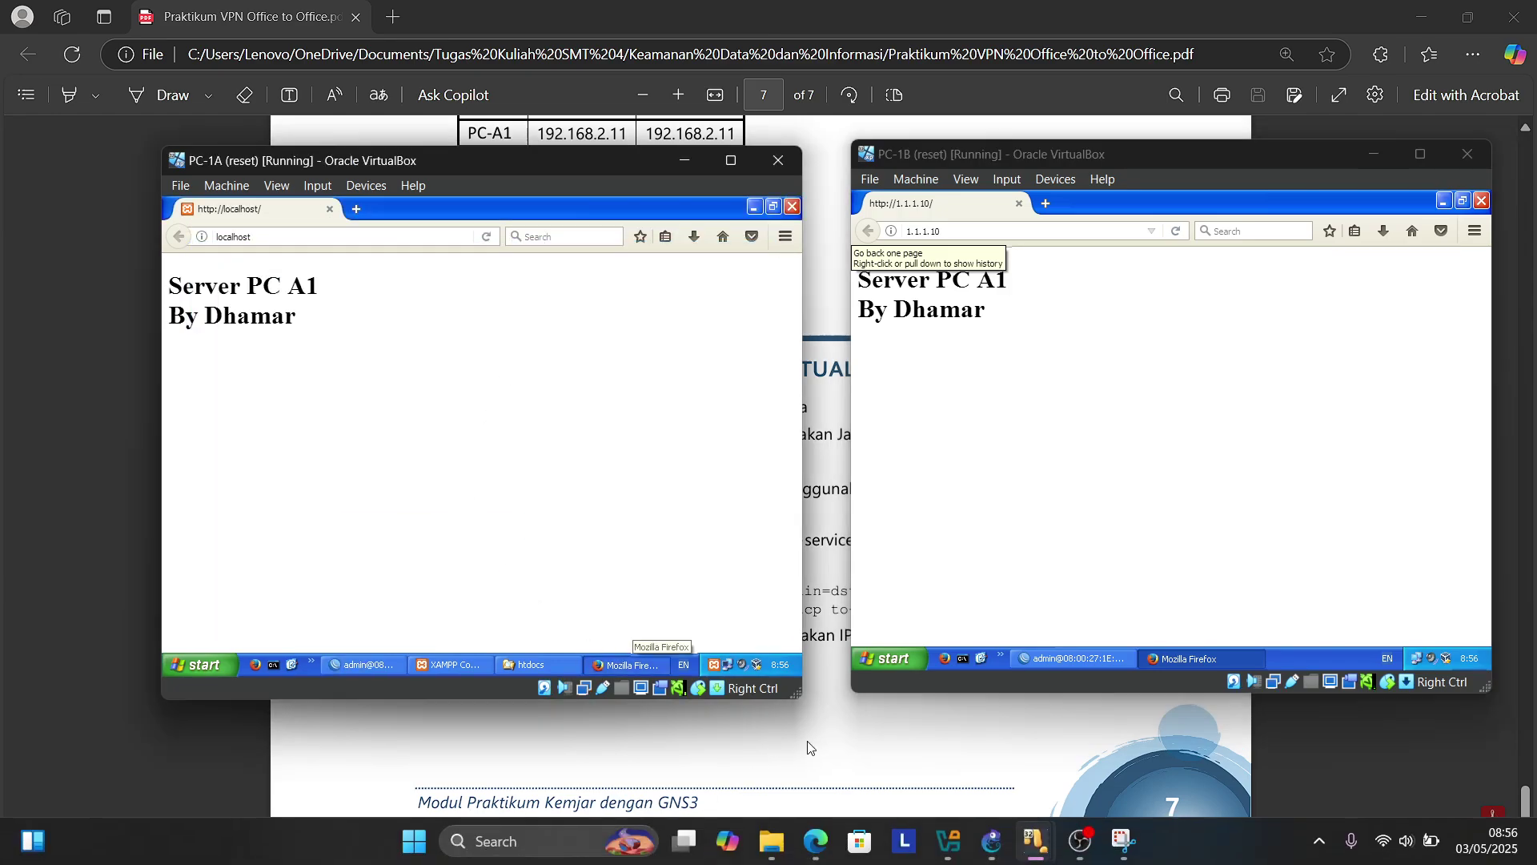
{"action": "left_click", "coordinate": [808, 745]}
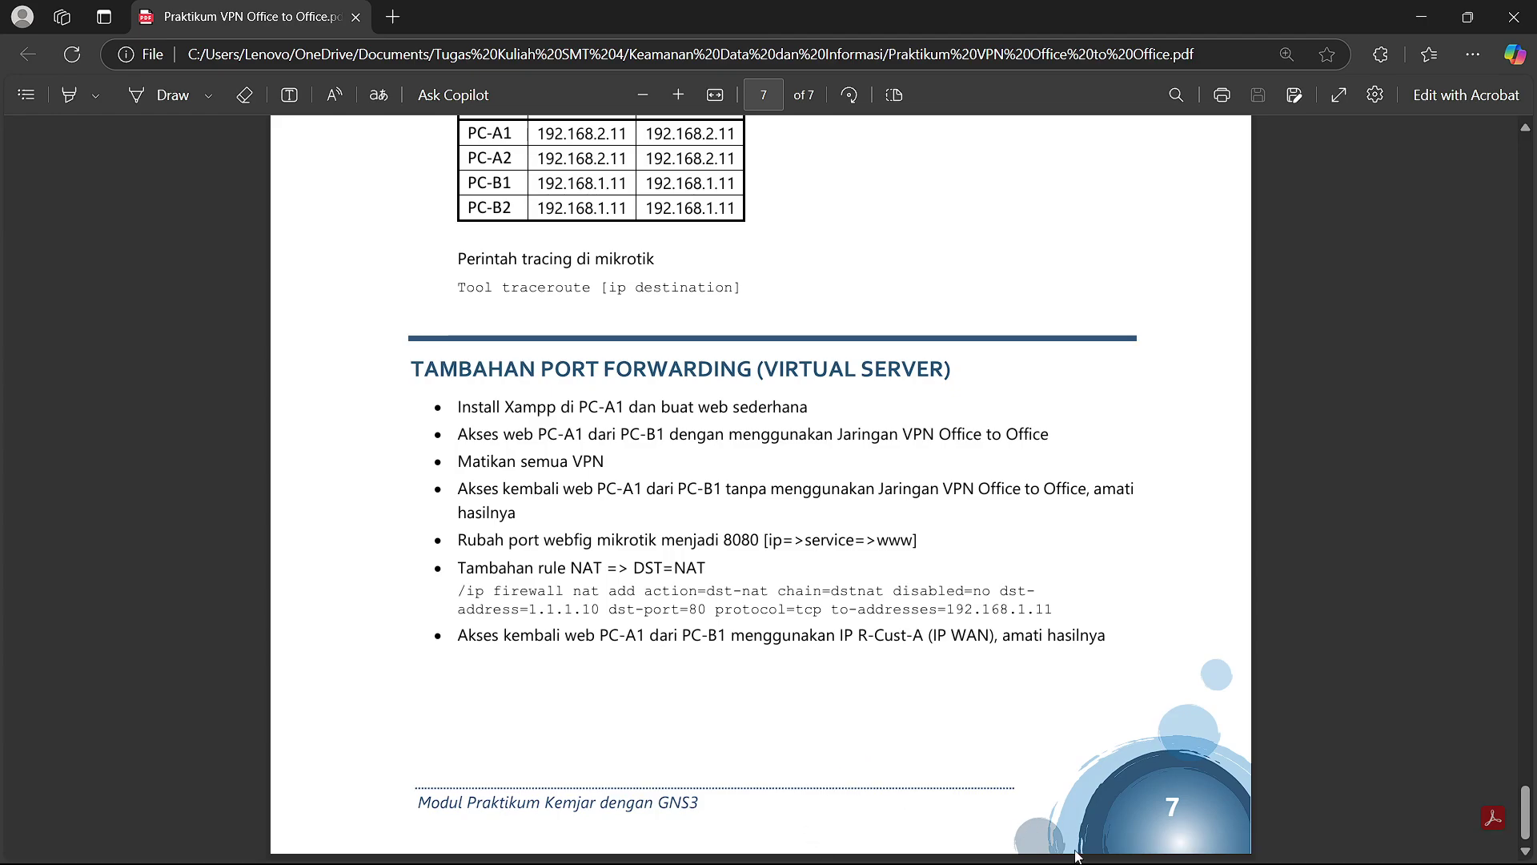
{"action": "mouse_move", "coordinate": [1034, 840]}
{"action": "left_click", "coordinate": [1047, 792]}
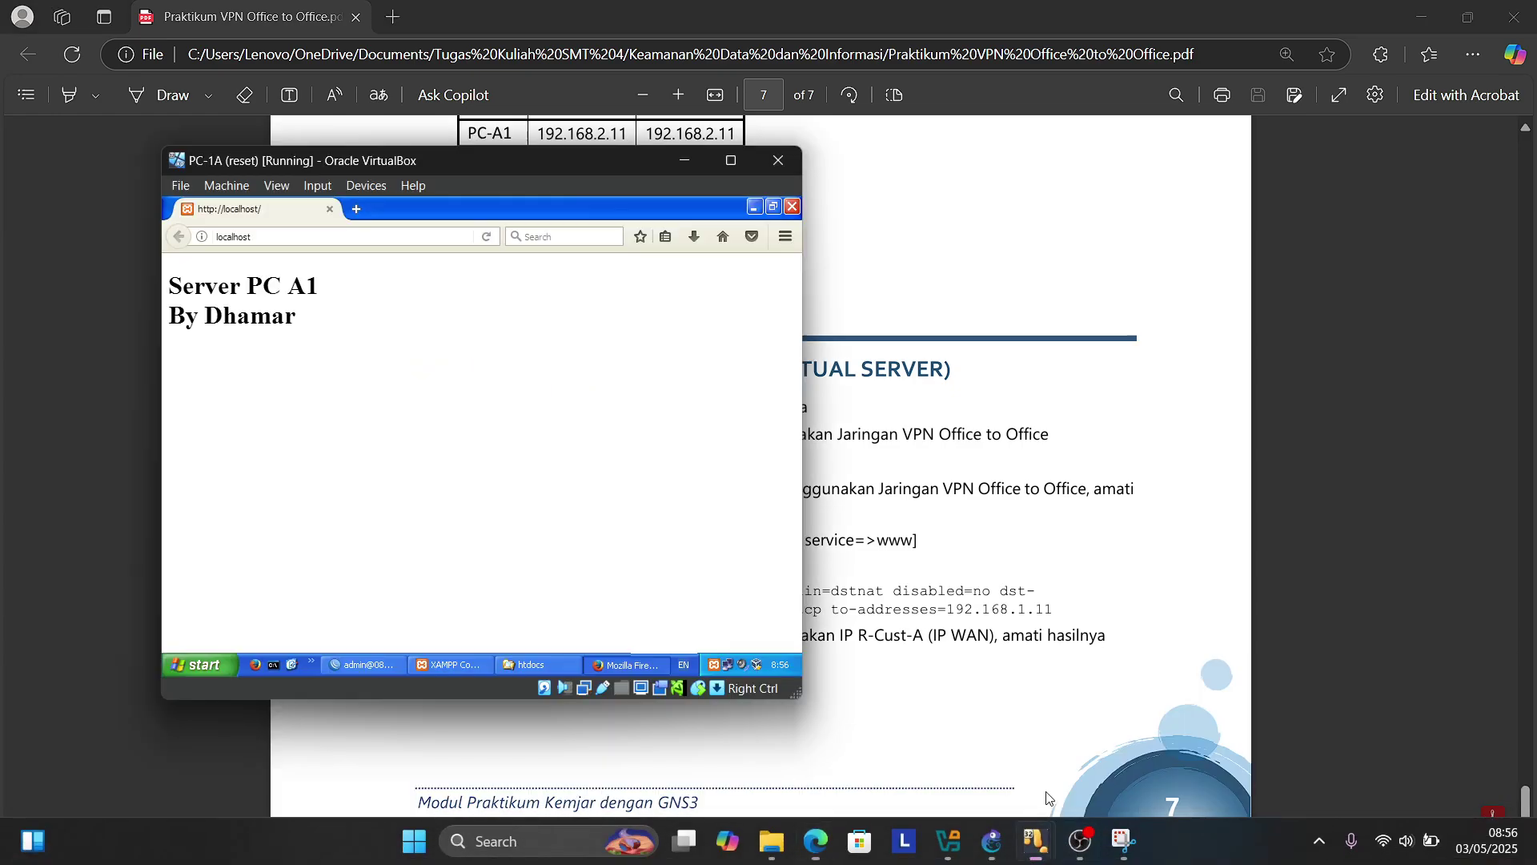
{"action": "left_click", "coordinate": [1128, 790]}
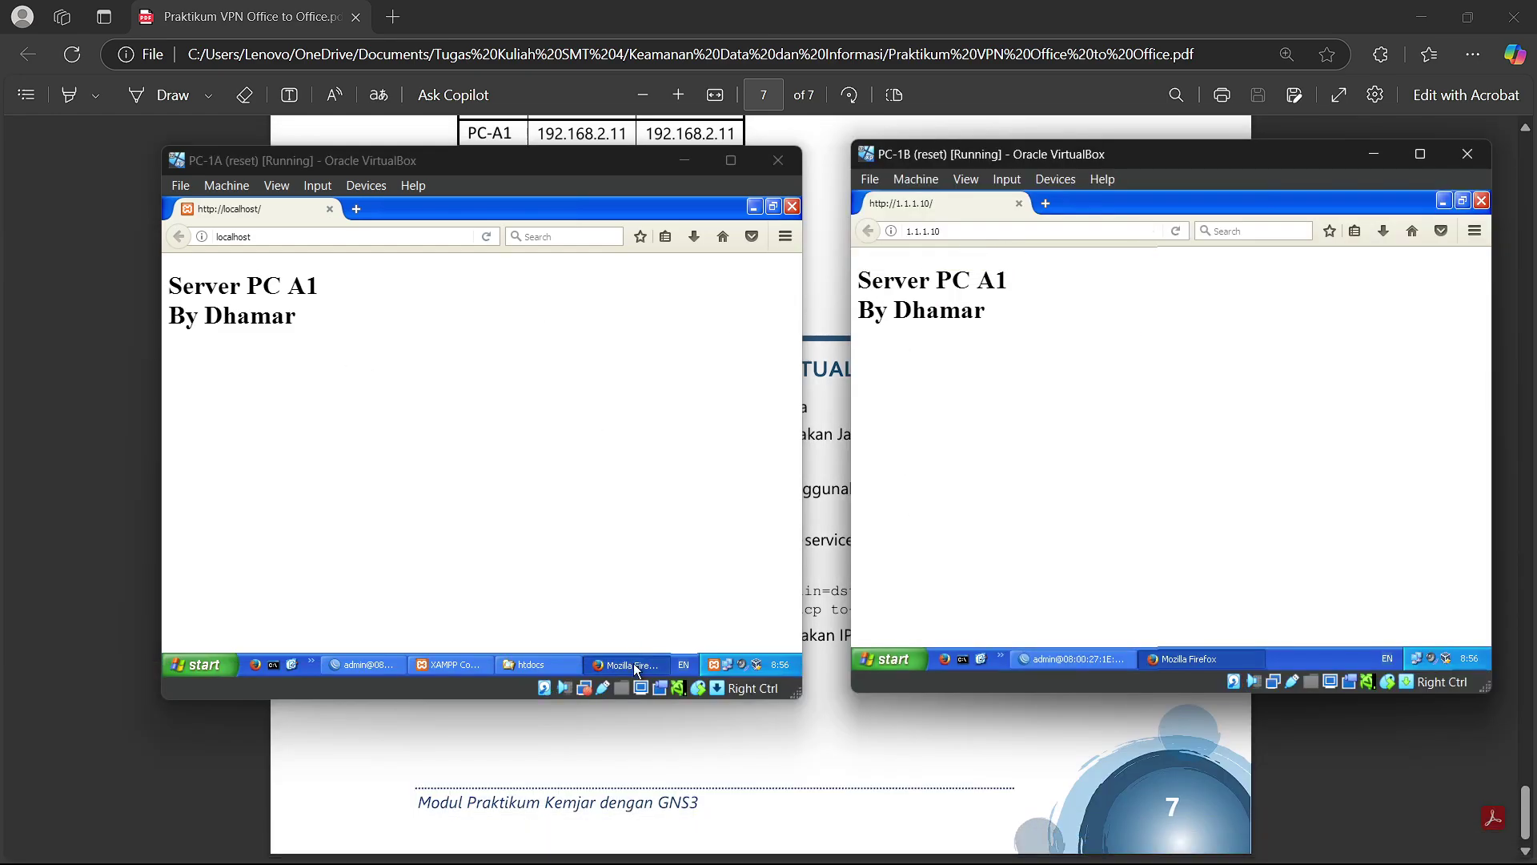
Step: Disable R-CUST-A's dstnat rule in WinBox on PC-1A, and enable R-CUST-B's pptp-out1 client in WinBox on PC-1B
{"action": "left_click", "coordinate": [1092, 656]}
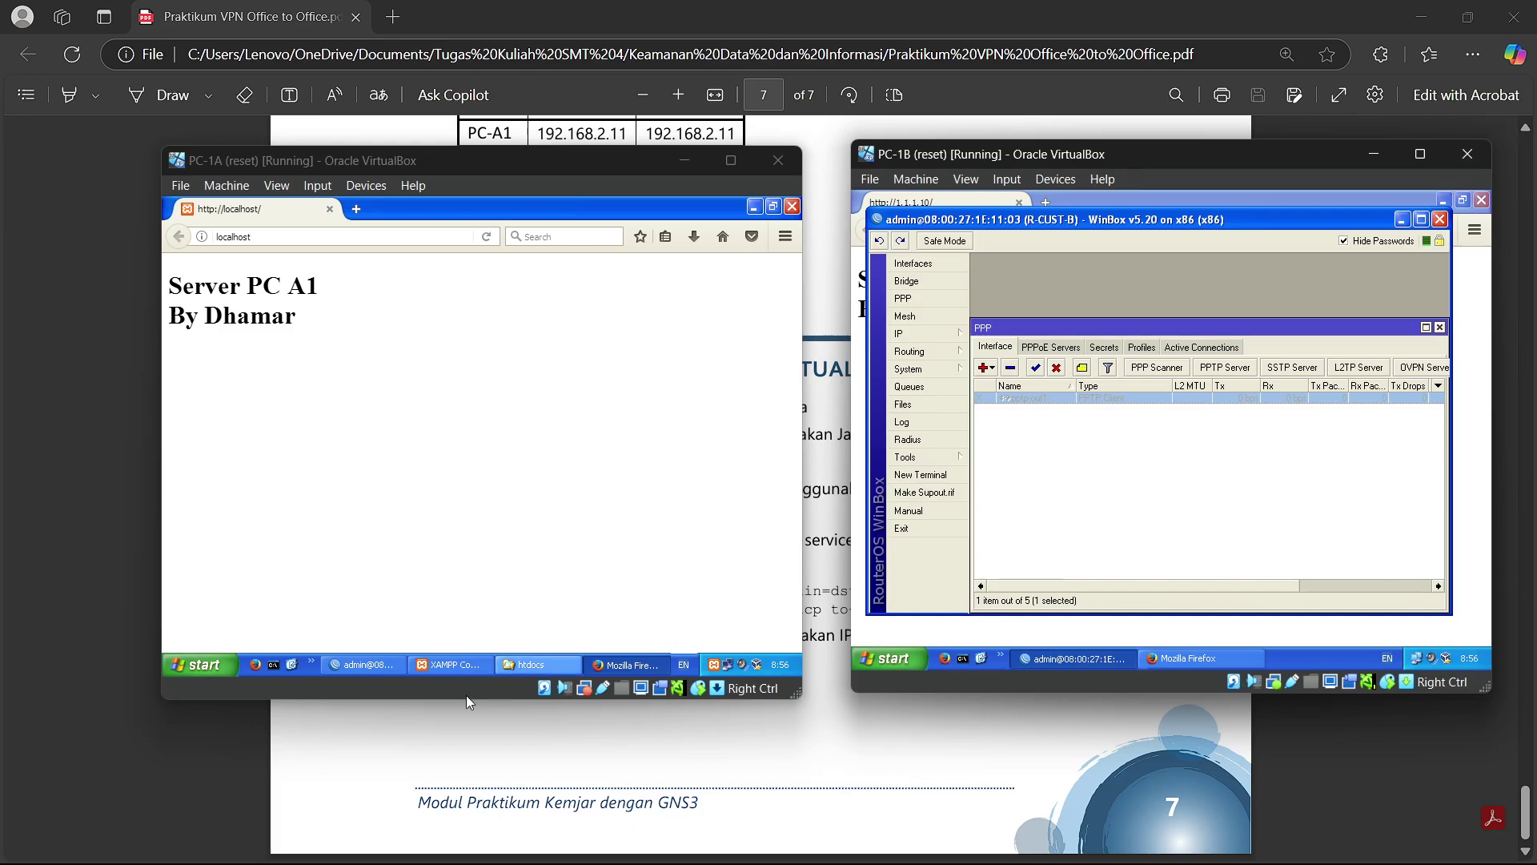
{"action": "left_click", "coordinate": [376, 665]}
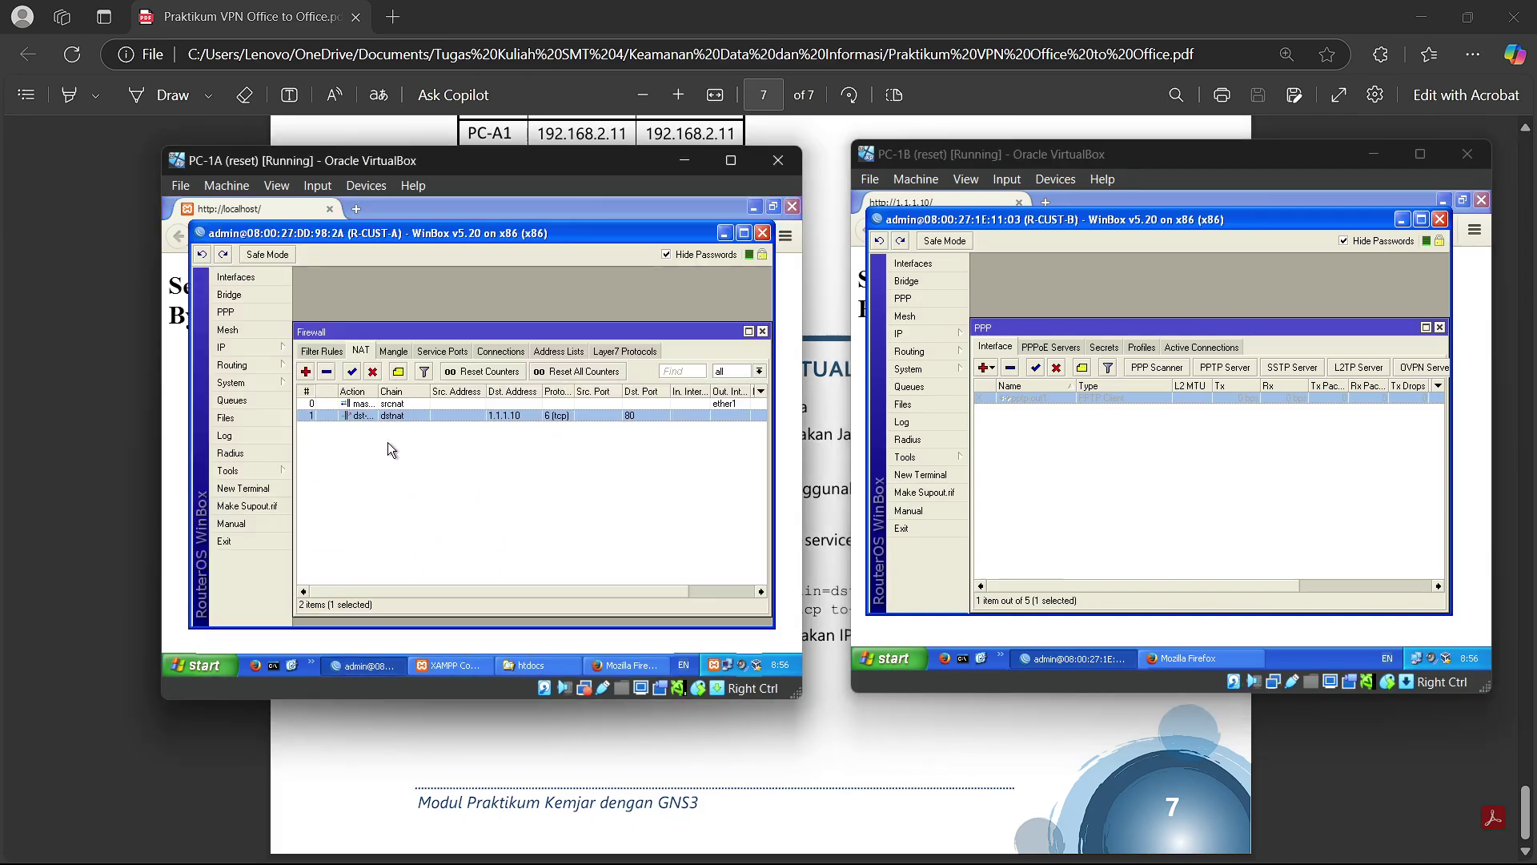
{"action": "left_click", "coordinate": [372, 370]}
{"action": "left_click", "coordinate": [381, 442]}
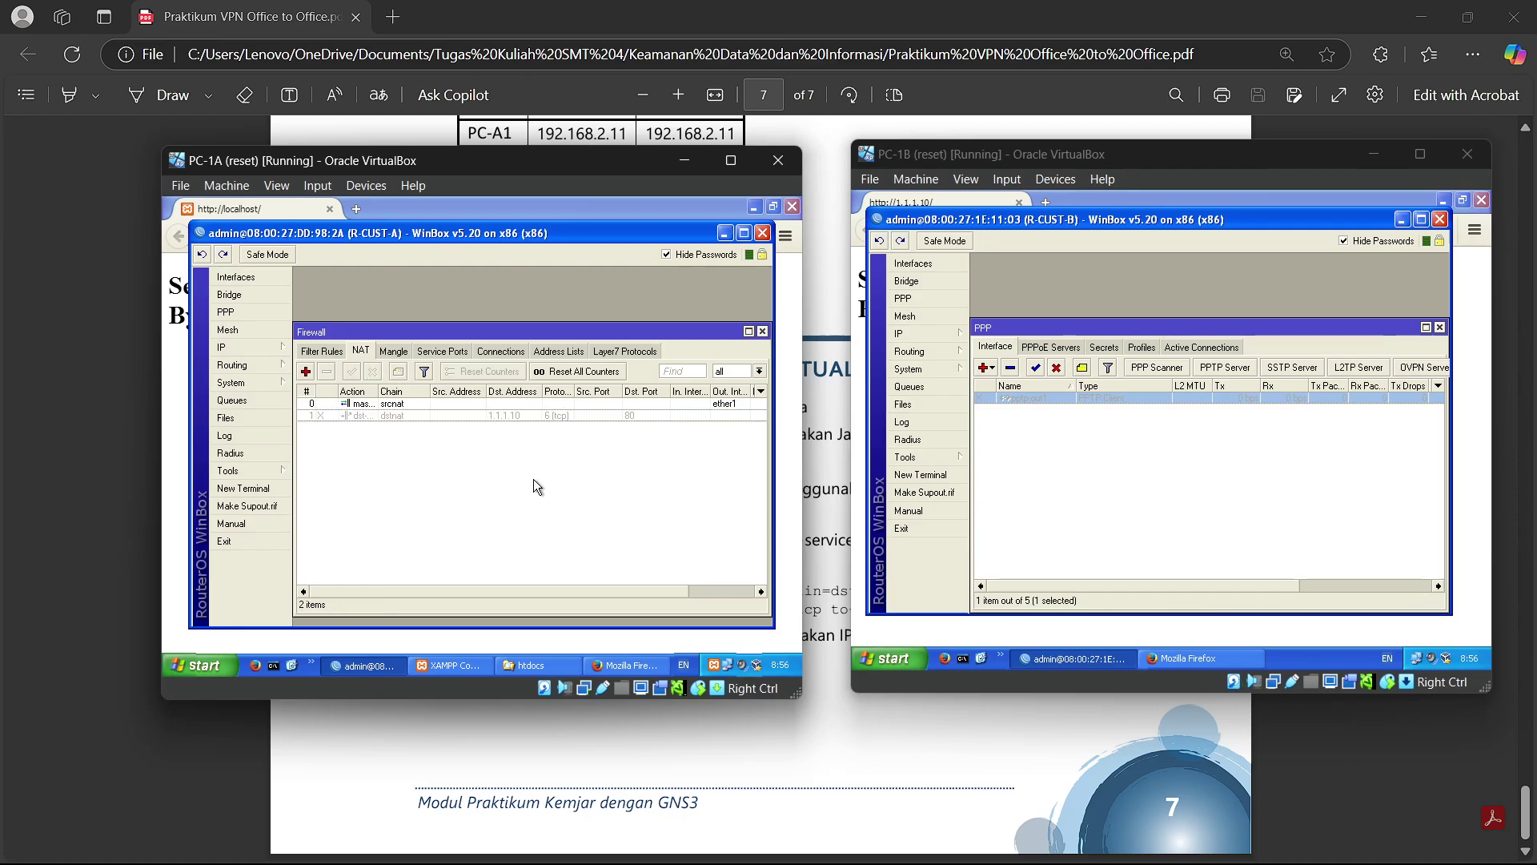
{"action": "left_click", "coordinate": [1095, 658]}
{"action": "left_click", "coordinate": [1099, 658]}
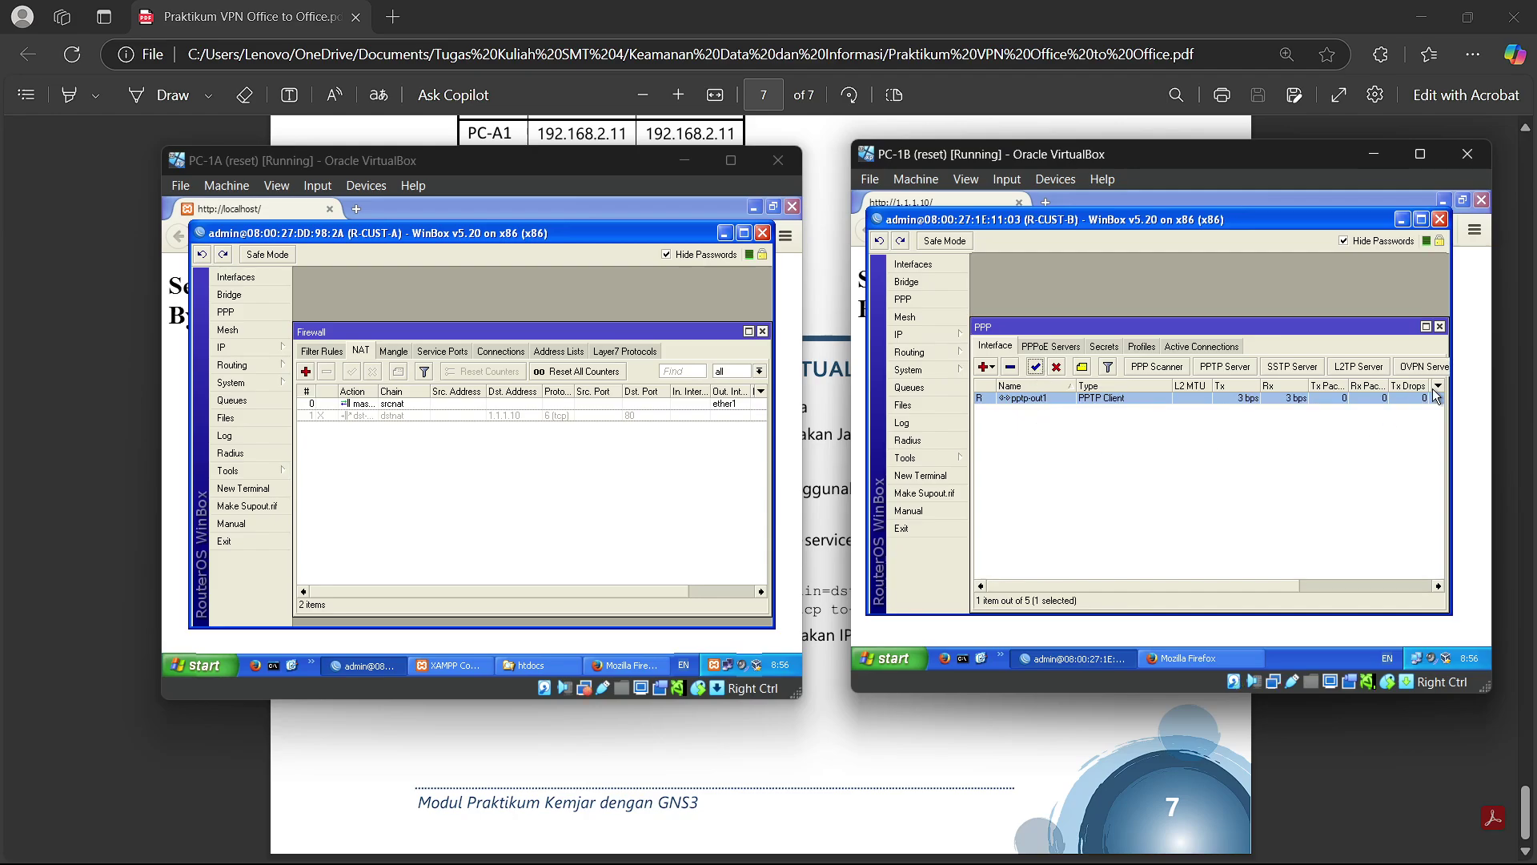
Step: Reload 1.1.1.10 in Firefox on PC-1B, and try to open 192.168.1.11 in the same tab
{"action": "left_click", "coordinate": [1465, 383]}
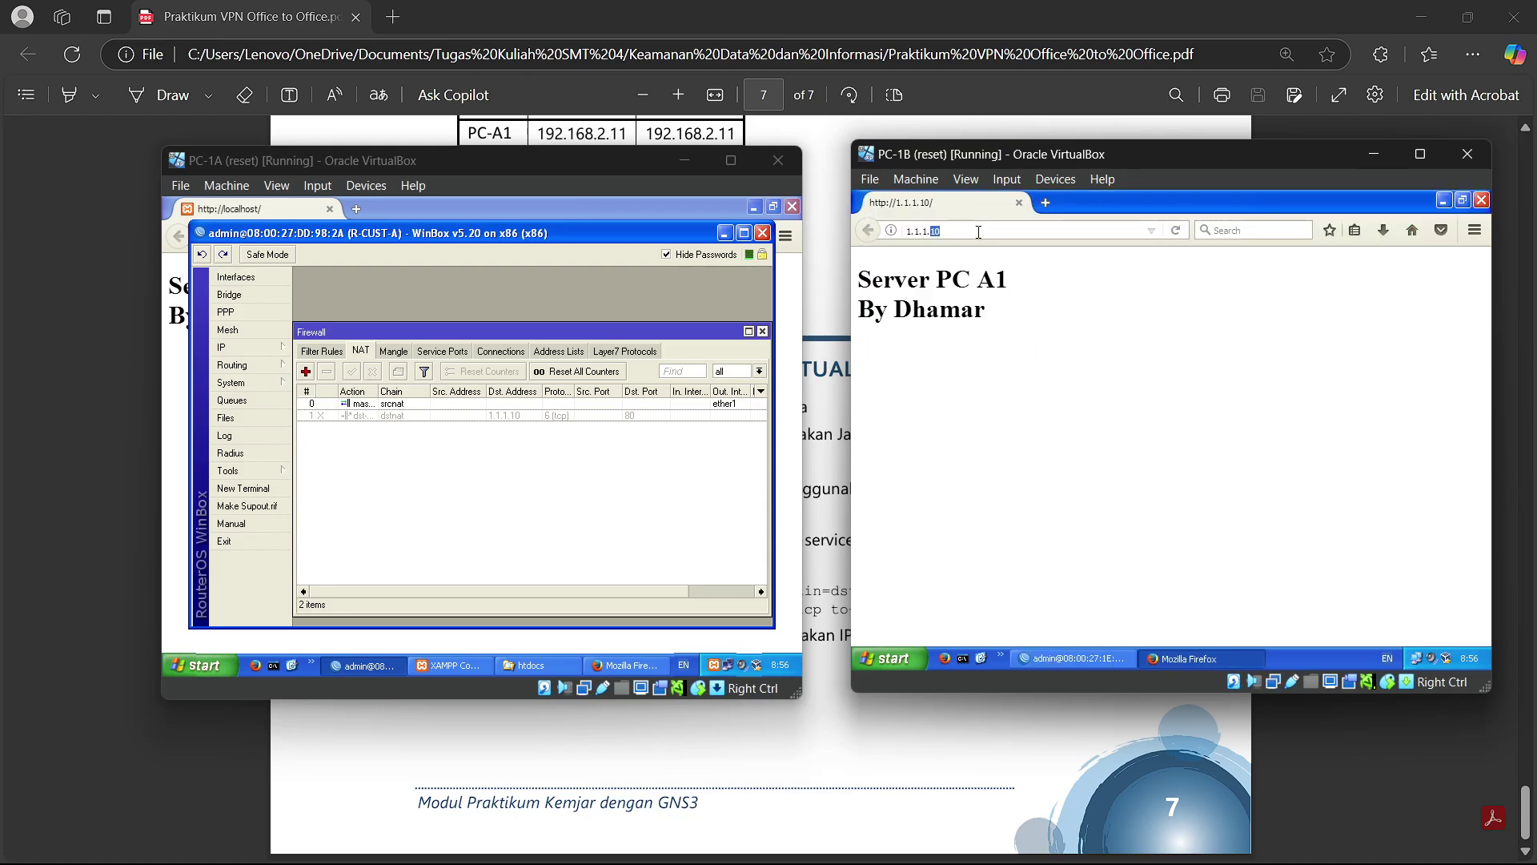
{"action": "key", "text": "Return"}
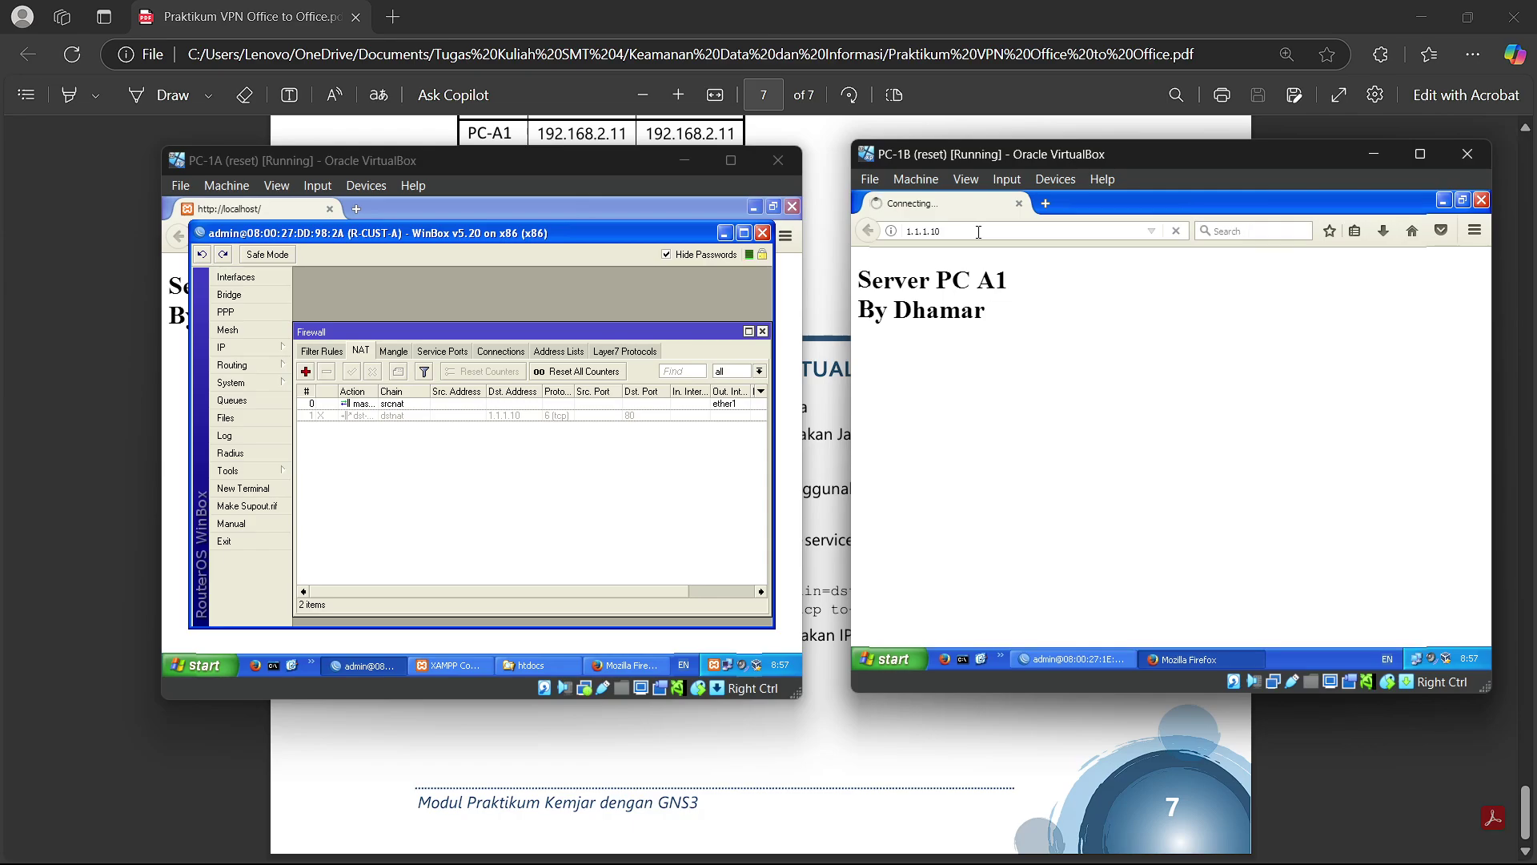
{"action": "left_click", "coordinate": [976, 231]}
{"action": "type", "text": "192.168"}
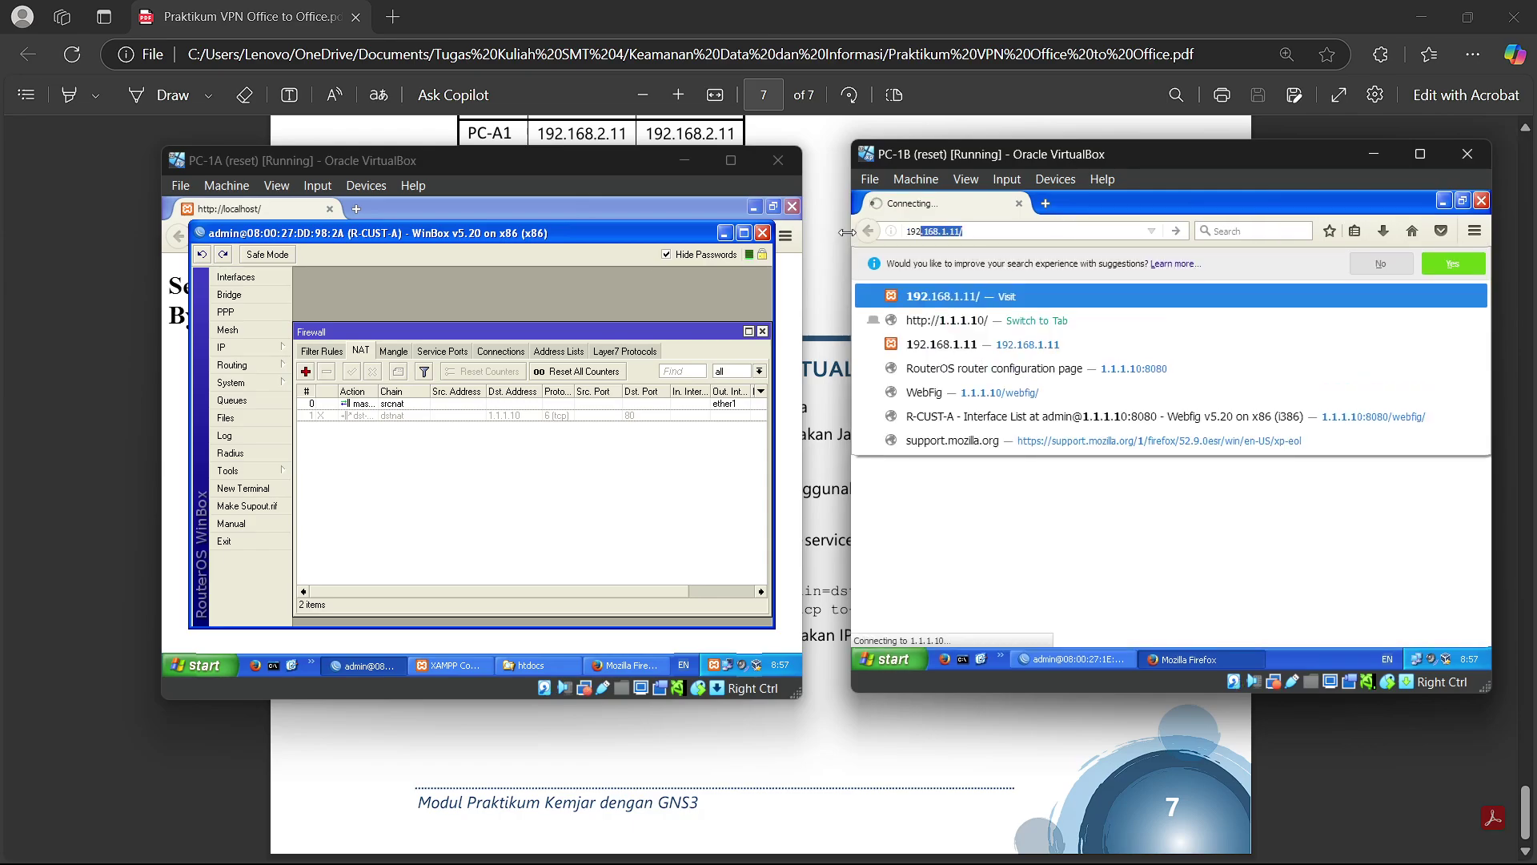
{"action": "key", "text": "Return"}
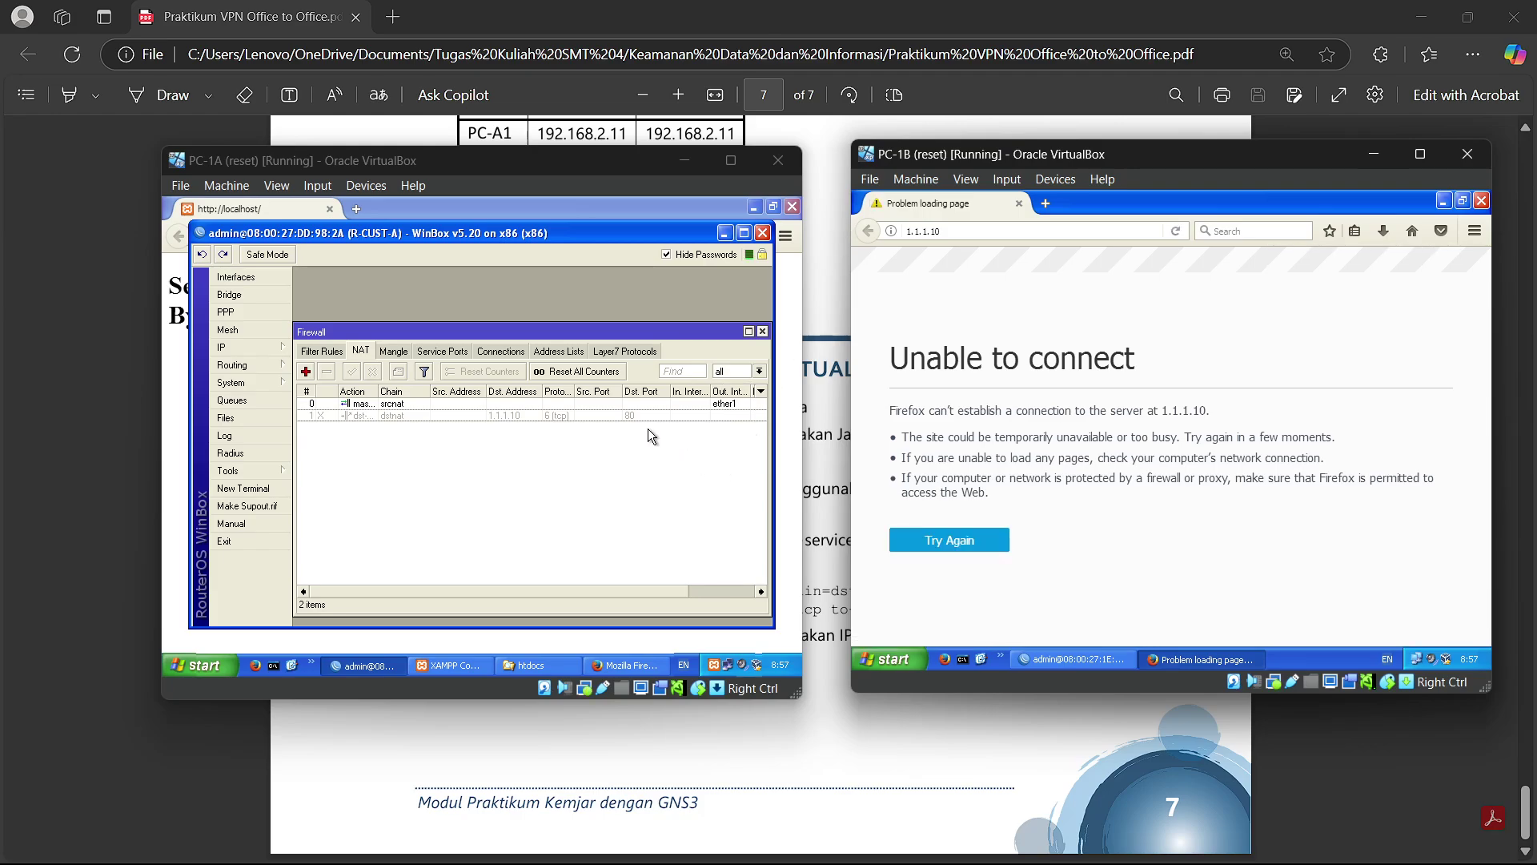
Step: In WinBox on PC-1A, set the port of R-CUST-A's www service to 80
{"action": "left_click", "coordinate": [390, 668]}
{"action": "left_click", "coordinate": [390, 666]}
{"action": "left_click", "coordinate": [390, 666]}
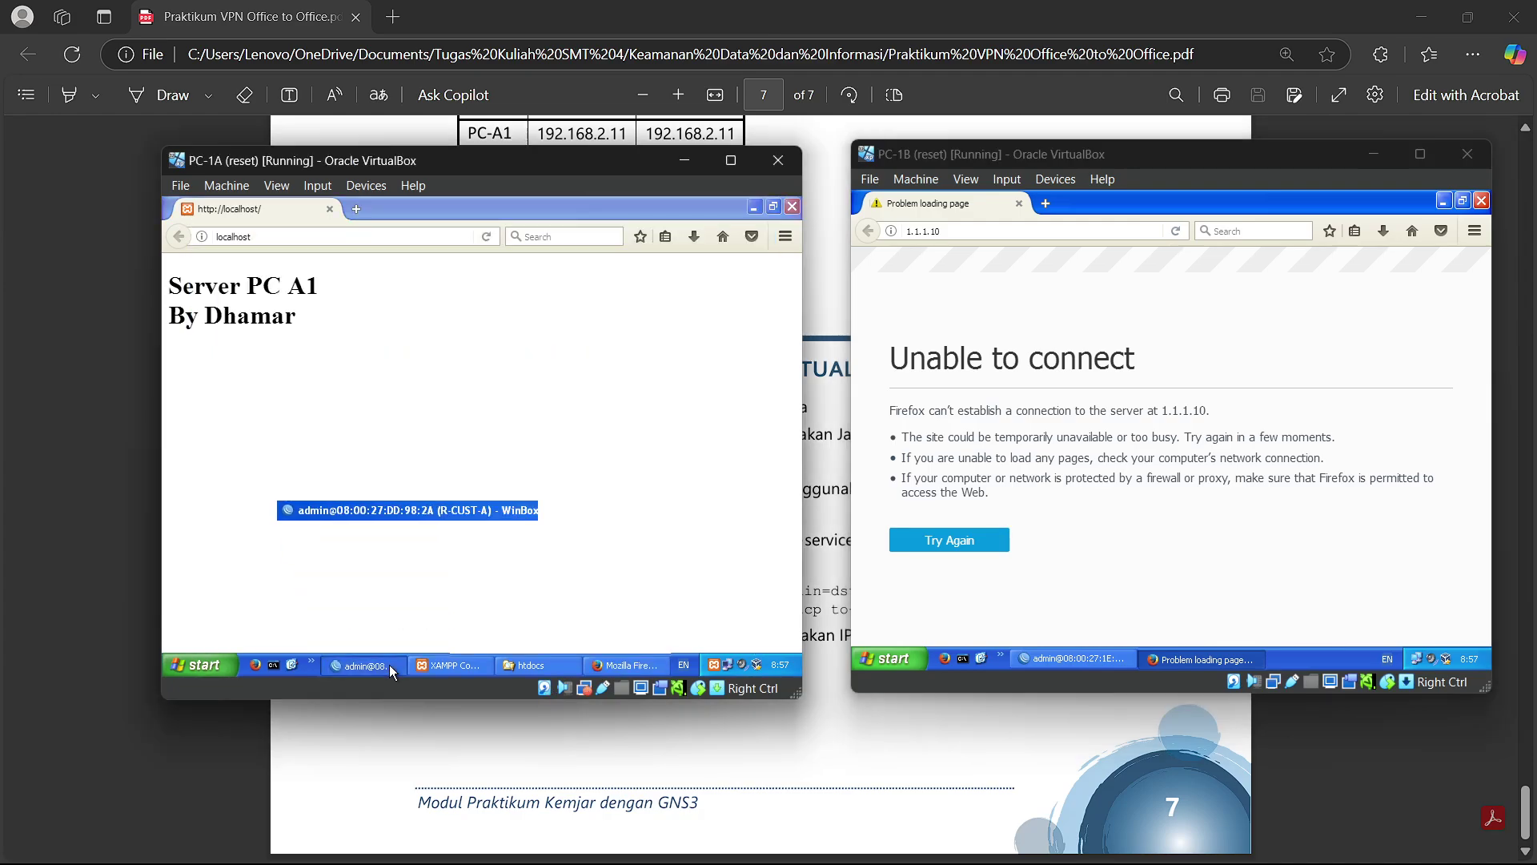
{"action": "left_click", "coordinate": [234, 347]}
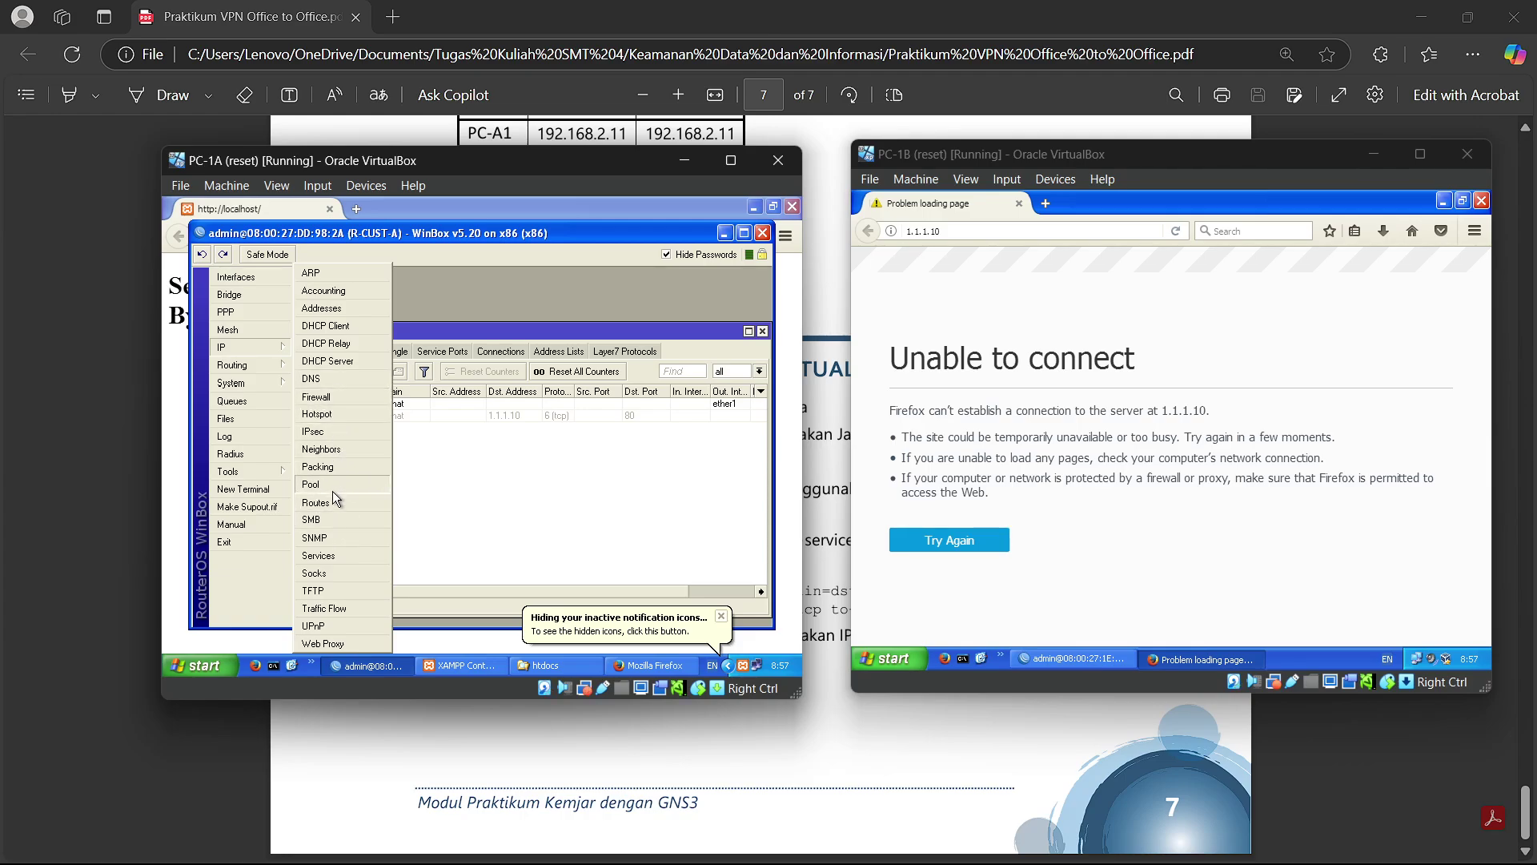
{"action": "left_click", "coordinate": [329, 554]}
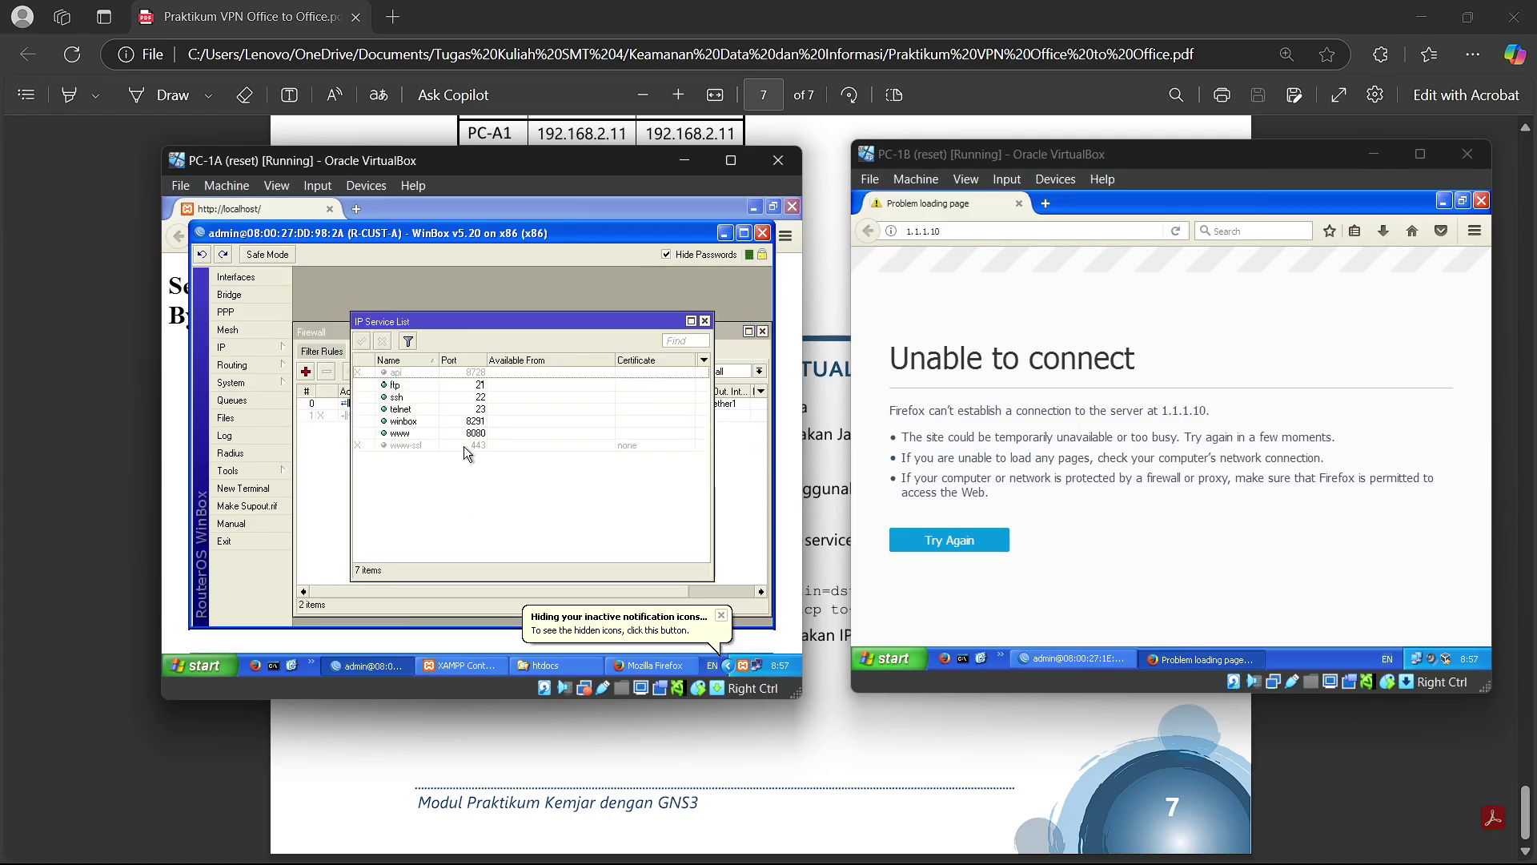
{"action": "double_click", "coordinate": [458, 433]}
{"action": "type", "text": "80"}
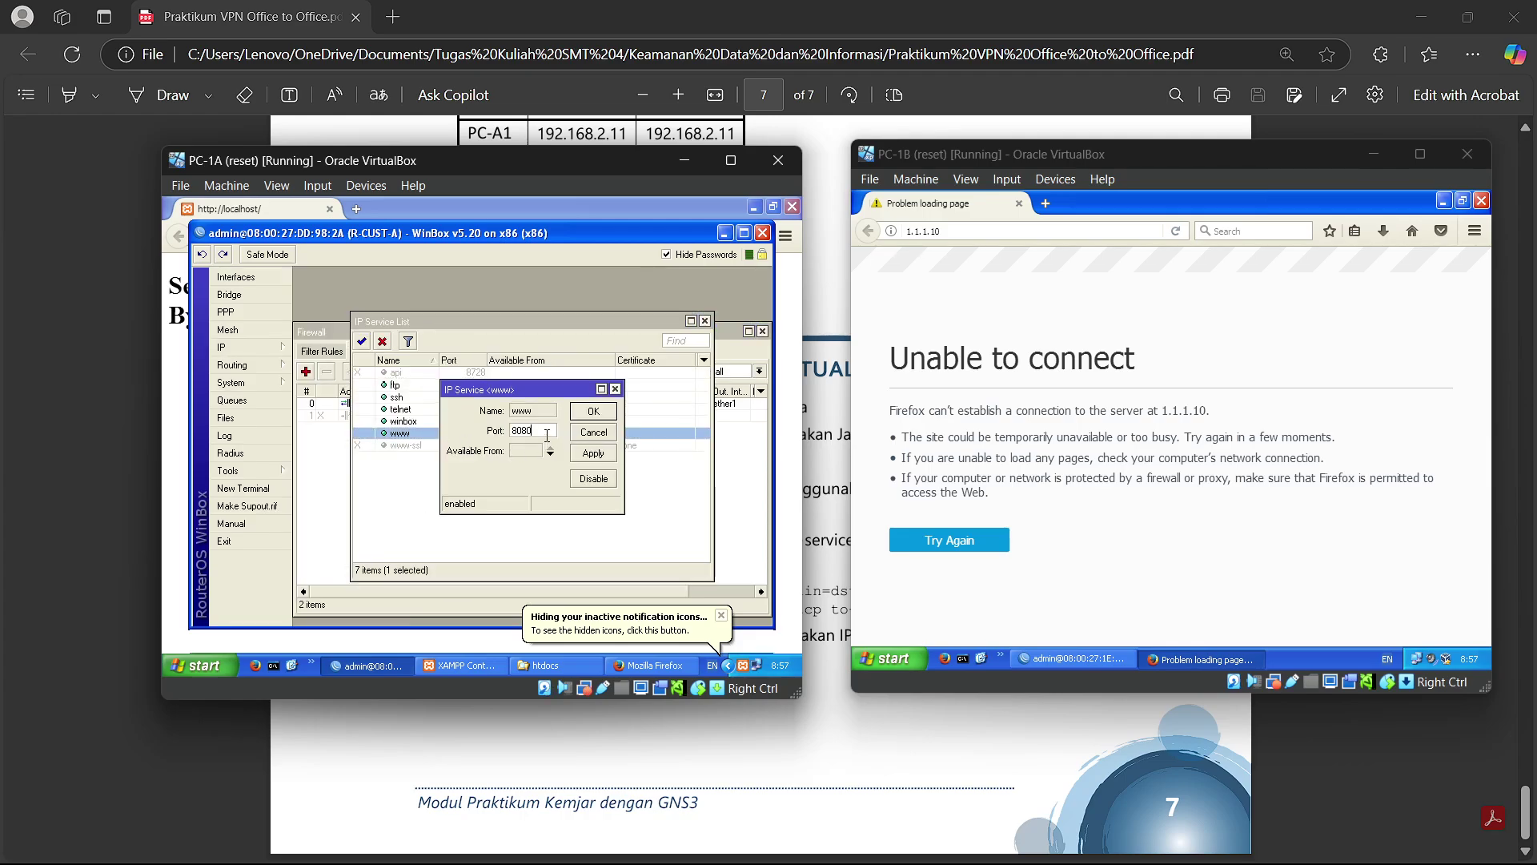
{"action": "left_click", "coordinate": [596, 413]}
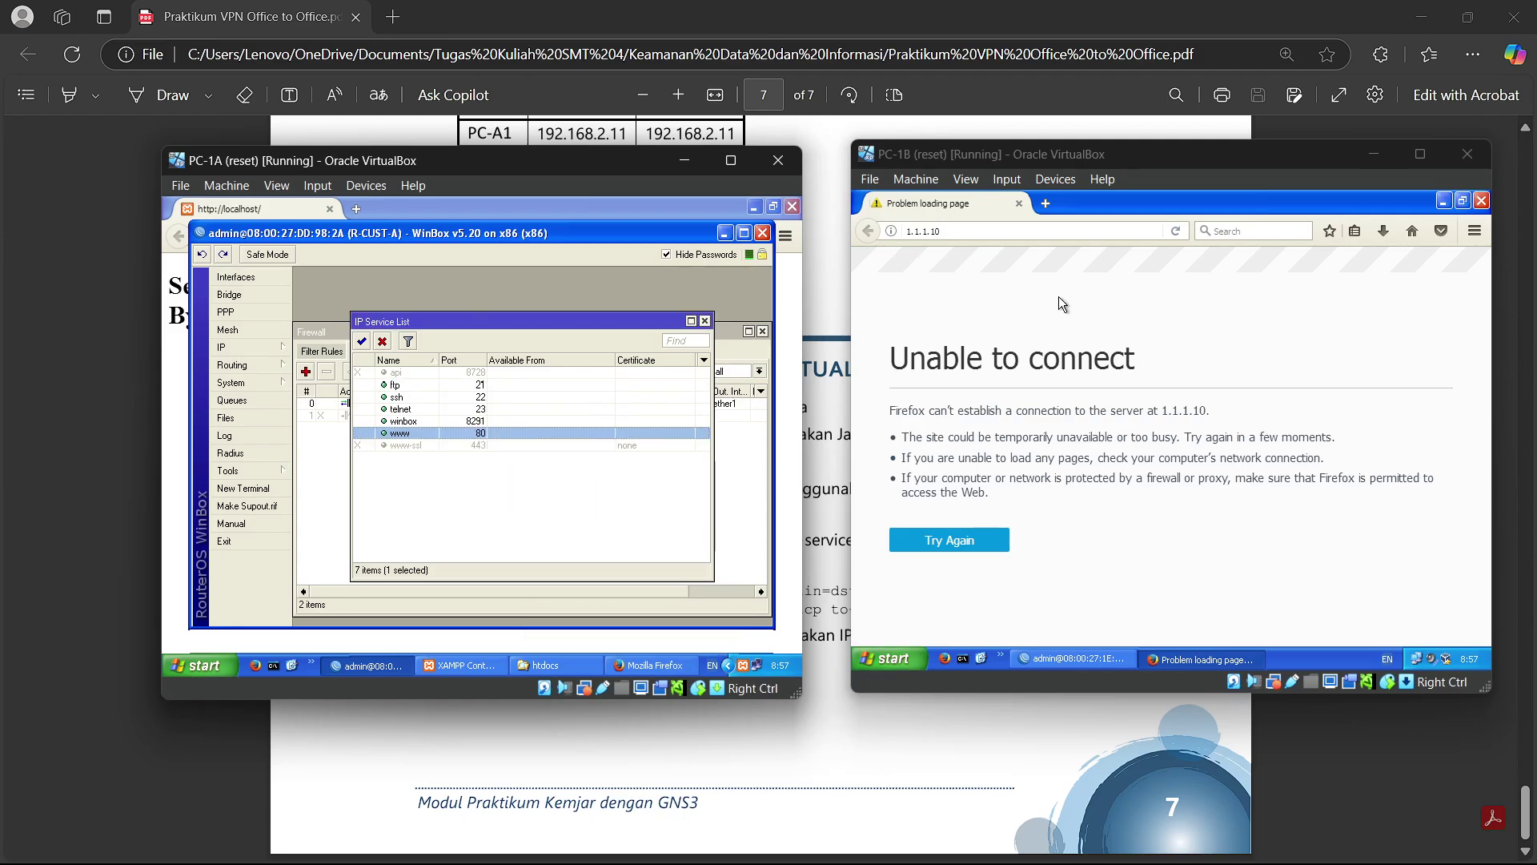
Step: Replace the failed page on PC-1B with a new Firefox tab and load 192.168.1.11 in it
{"action": "double_click", "coordinate": [1020, 231]}
{"action": "left_click", "coordinate": [1044, 203]}
{"action": "left_click", "coordinate": [1021, 203]}
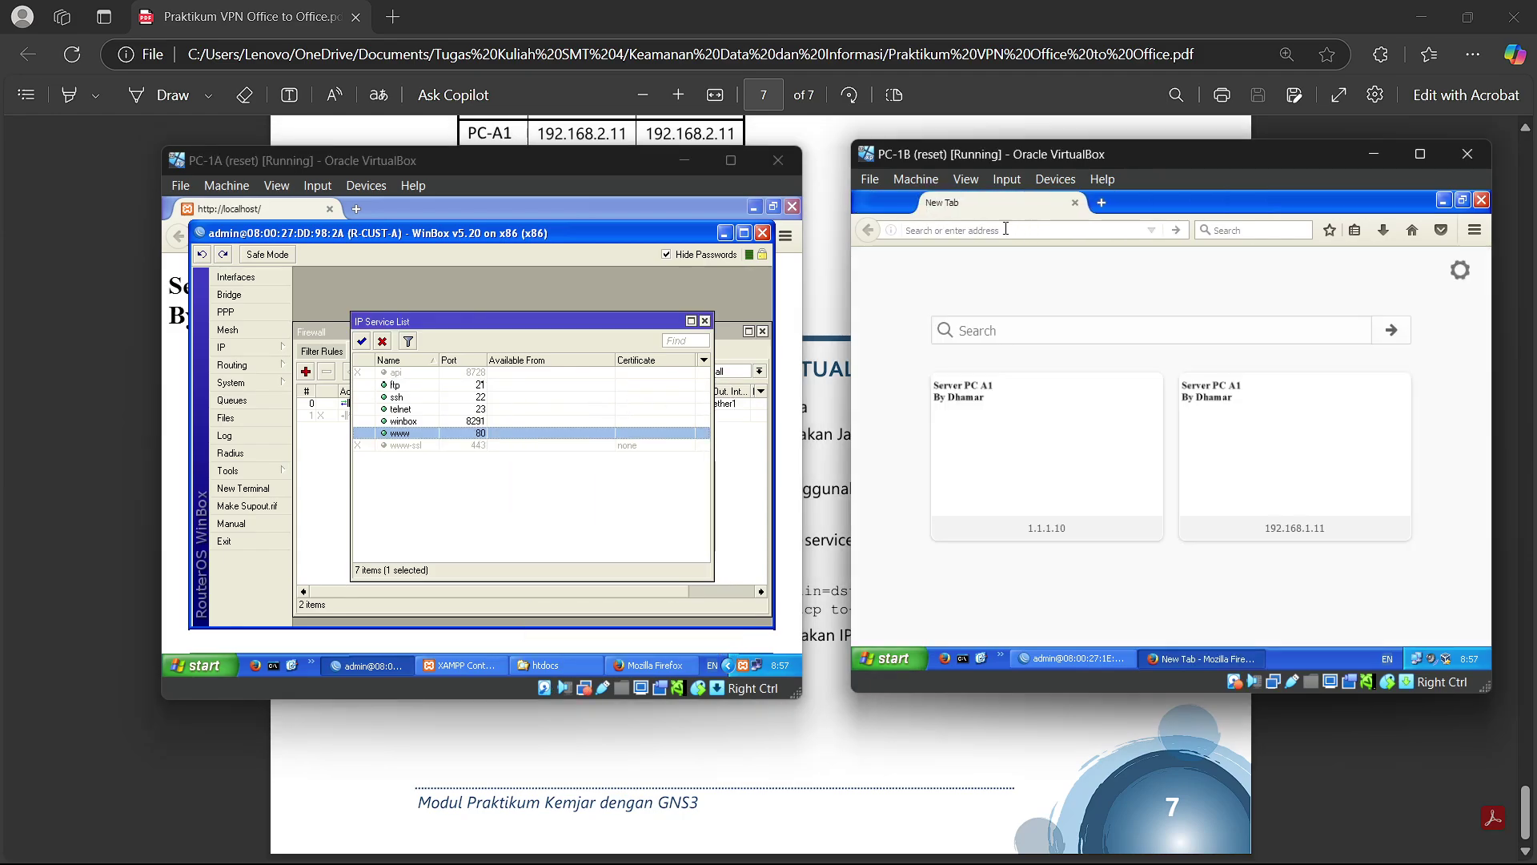
{"action": "type", "text": "192"}
{"action": "key", "text": "Return"}
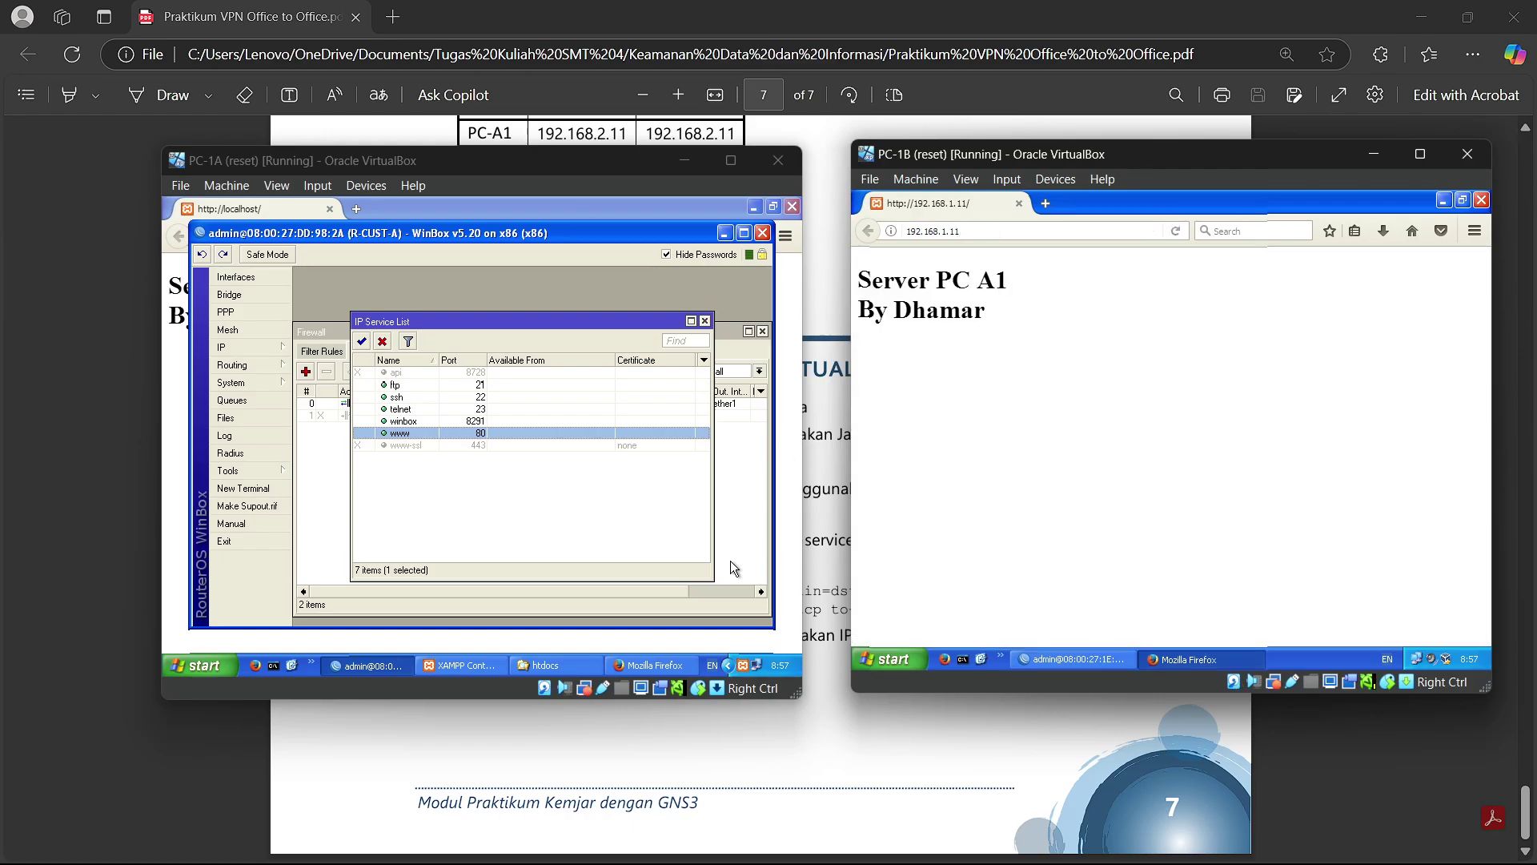
Step: In WinBox on PC-1A, set R-CUST-A's www service port to 8080 and close the IP service list
{"action": "double_click", "coordinate": [469, 433]}
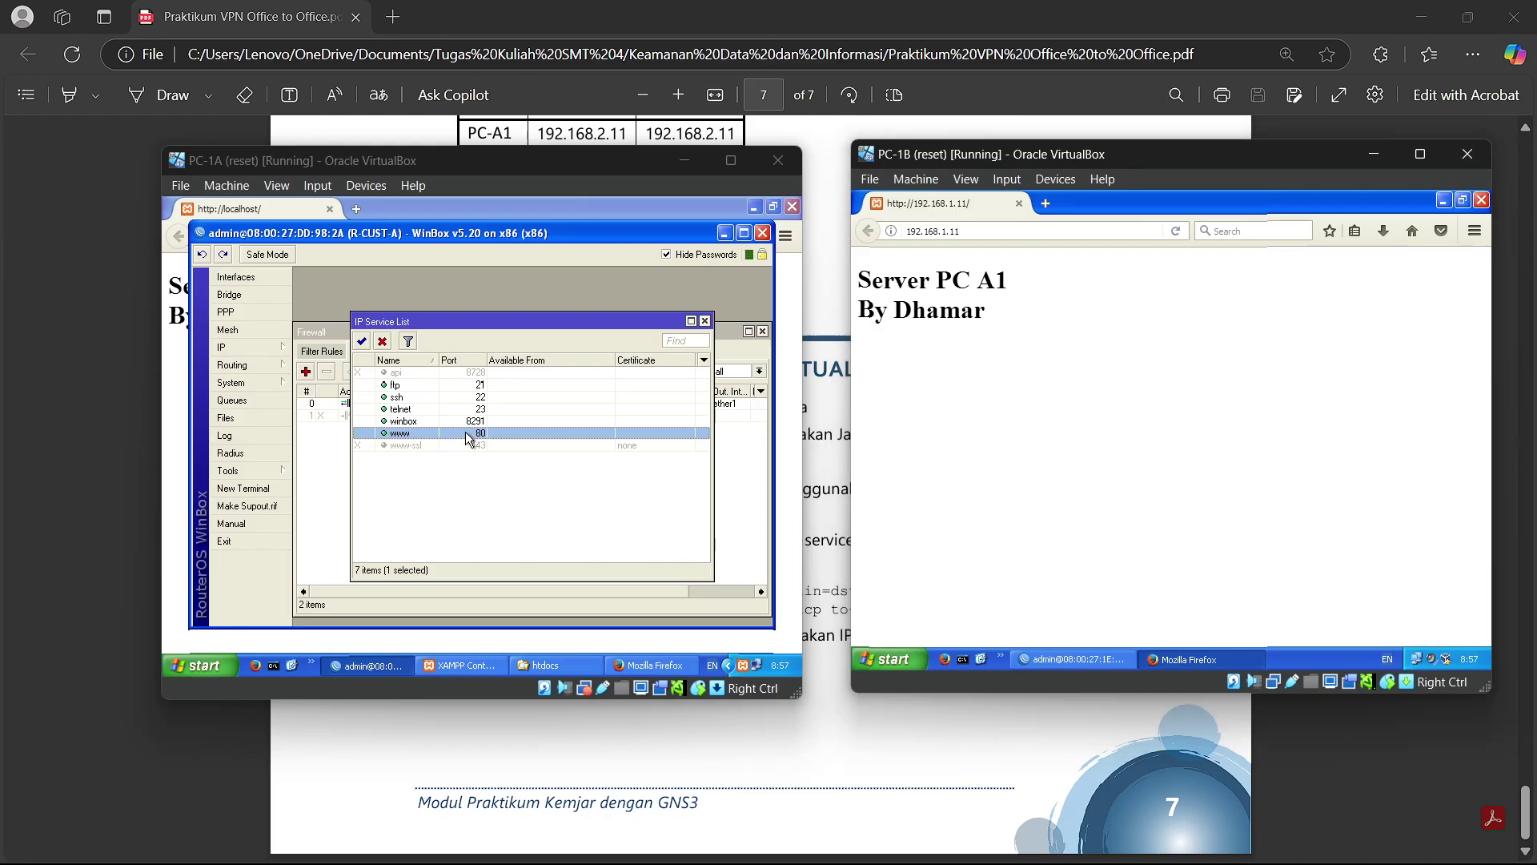
{"action": "type", "text": "80"}
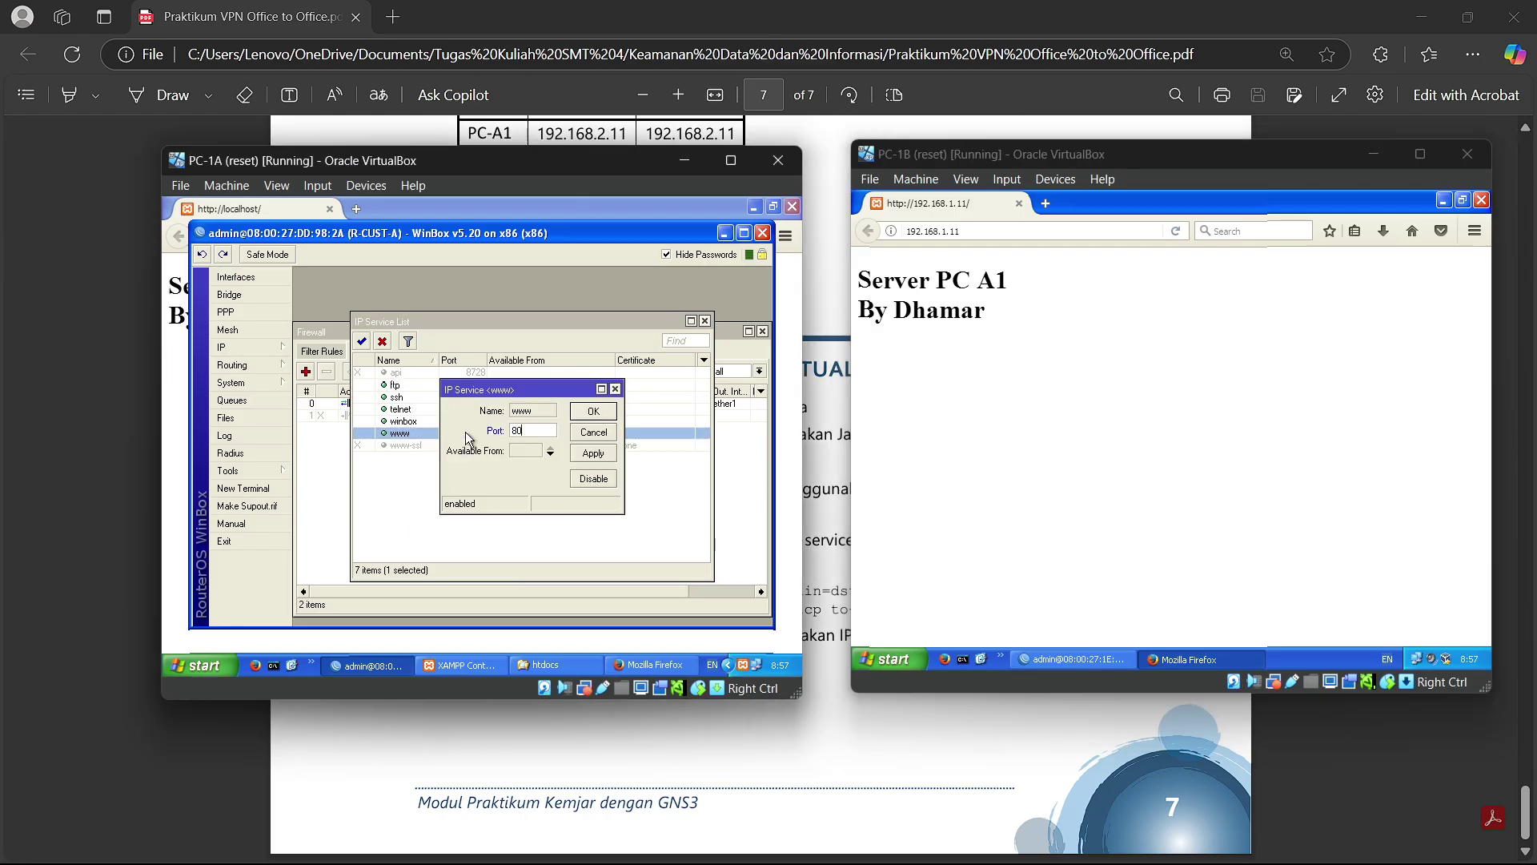
{"action": "type", "text": "80"}
{"action": "left_click", "coordinate": [593, 411]}
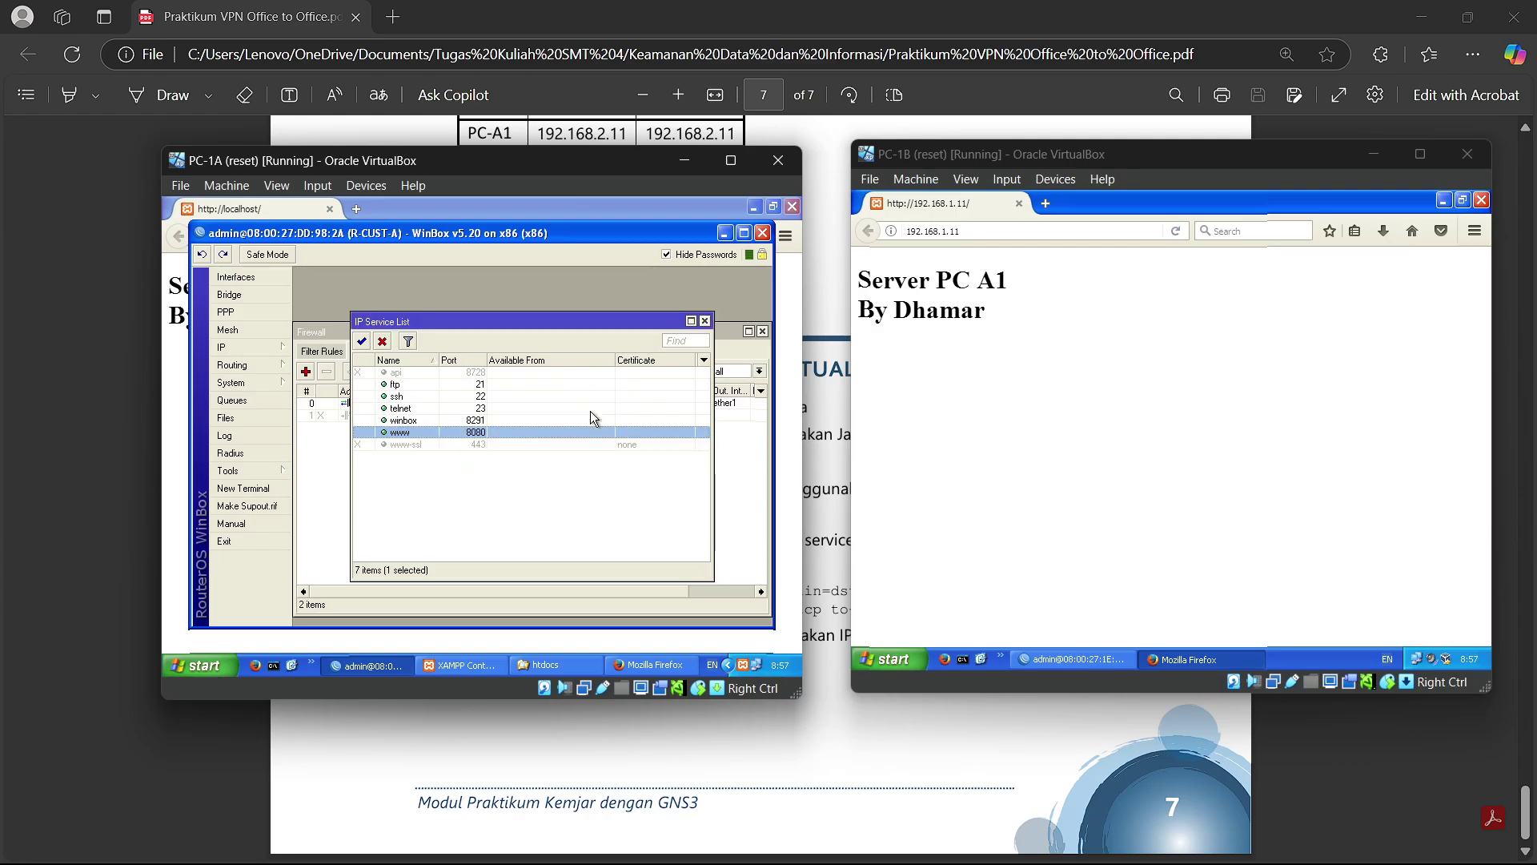
{"action": "left_click", "coordinate": [704, 322]}
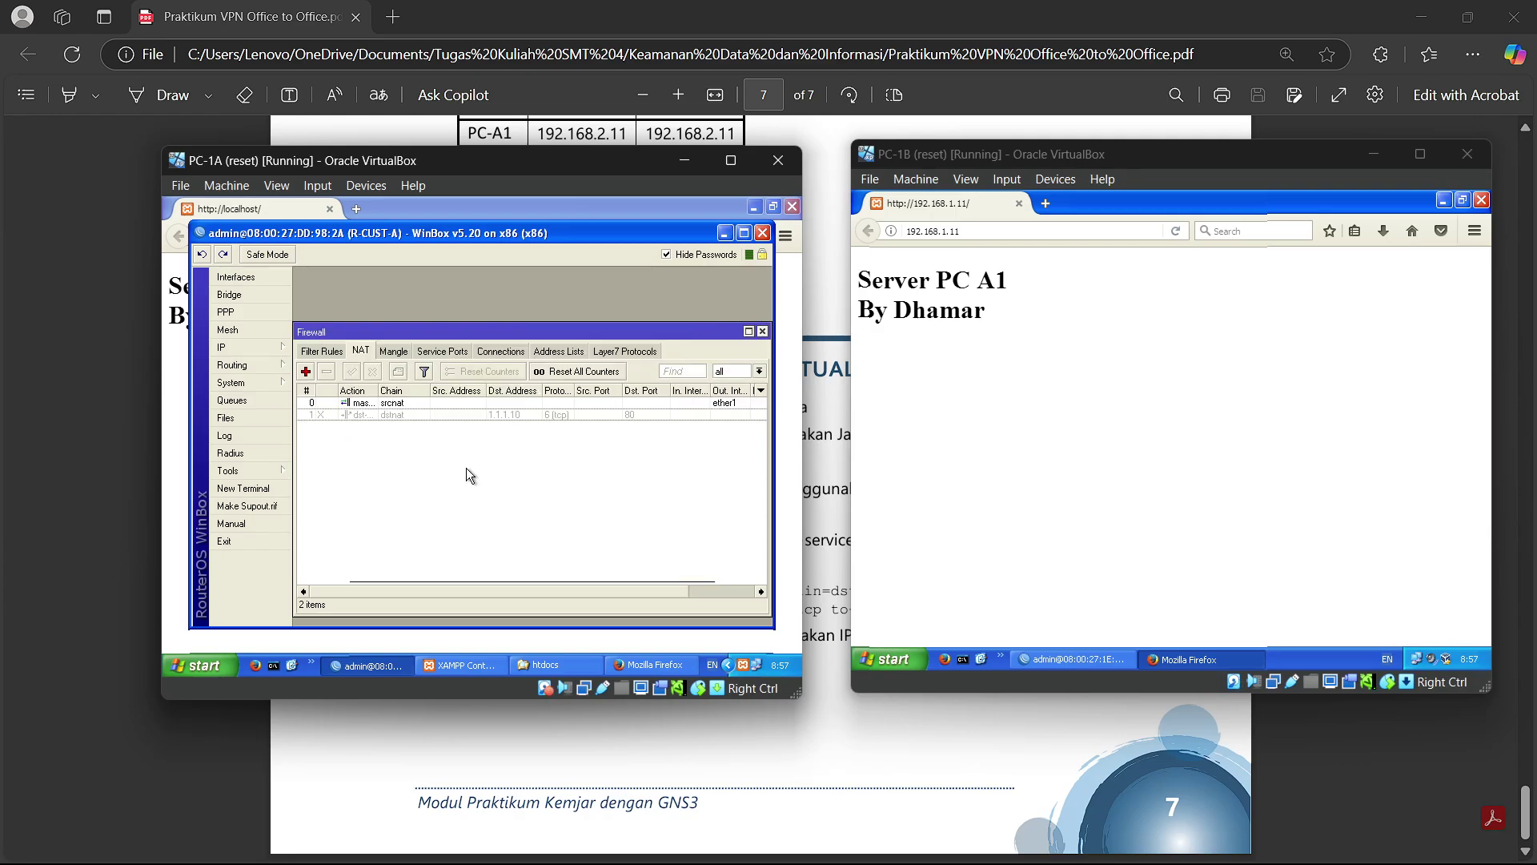
Step: Disable R-CUST-B's pptp-out1 client in WinBox on PC-1B and minimize WinBox
{"action": "left_click", "coordinate": [1111, 657]}
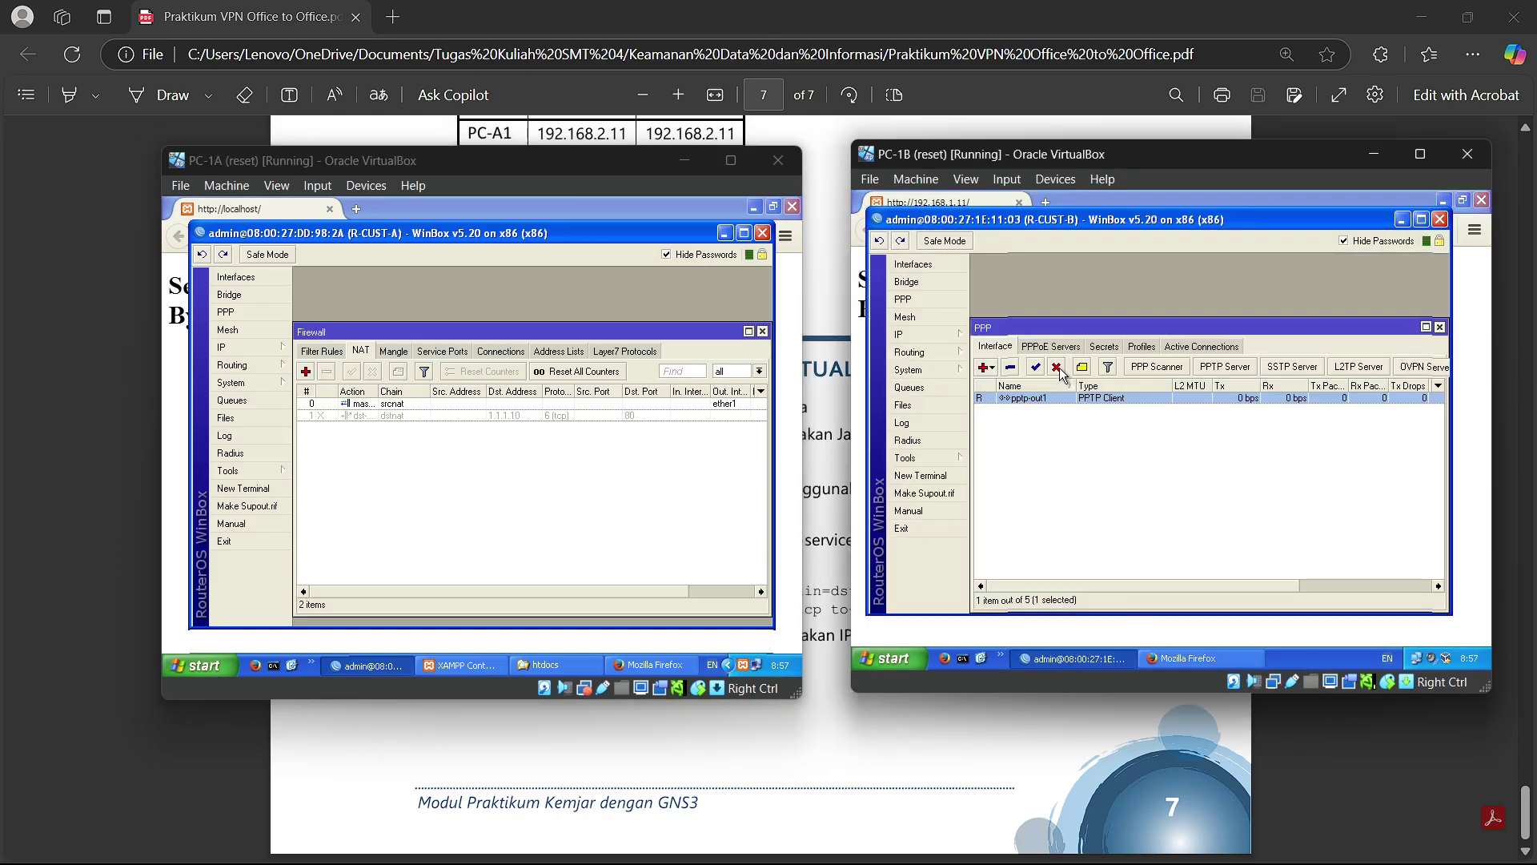
{"action": "left_click", "coordinate": [1401, 219]}
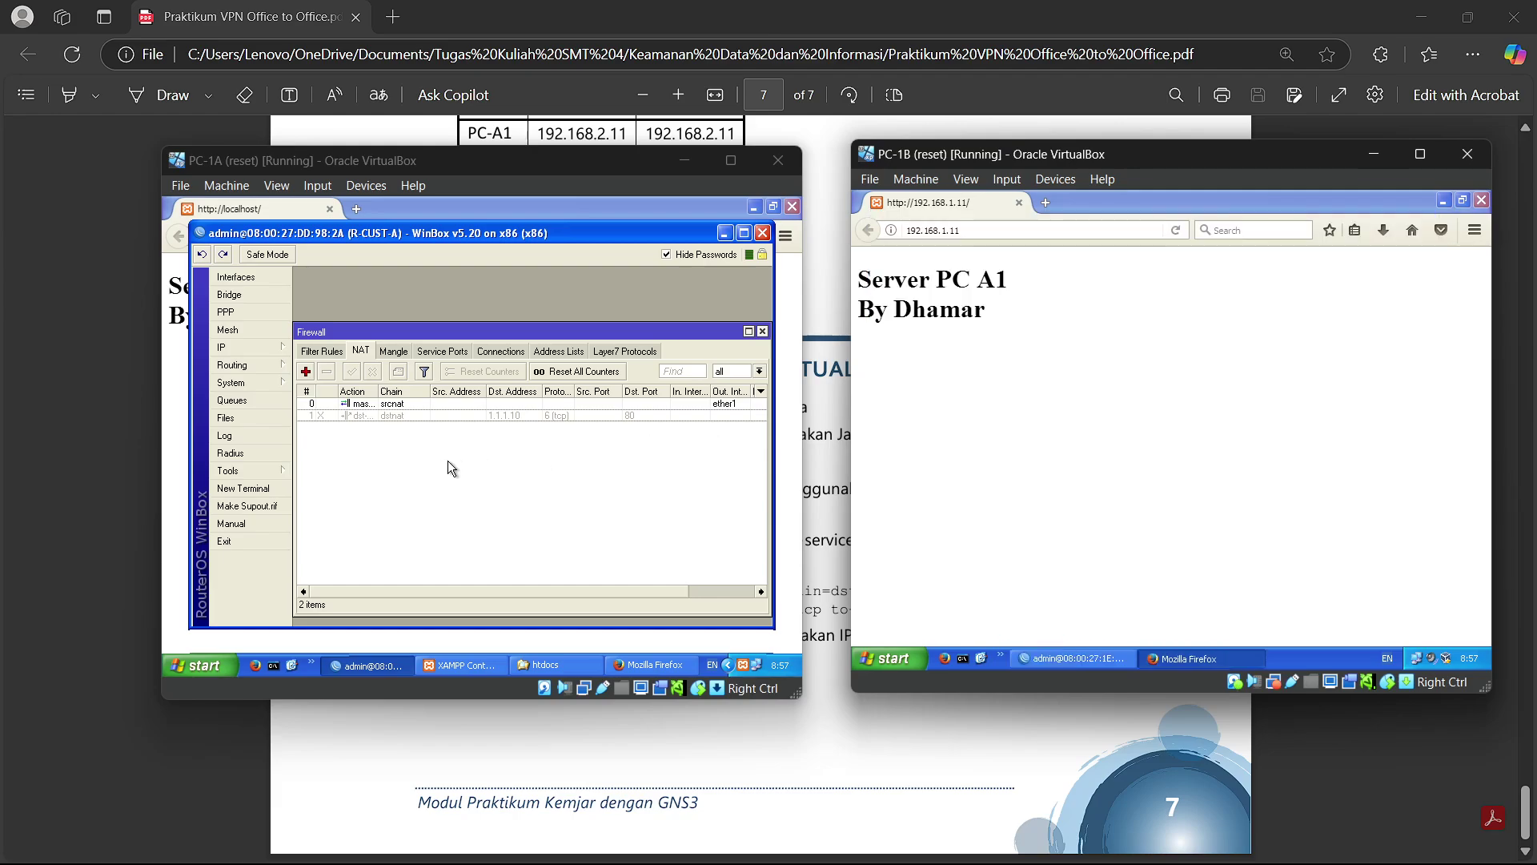
Step: Enable R-CUST-A's disabled dst-nat rule for destination 1.1.1.10, TCP port 80, in WinBox on PC-1A
{"action": "left_click", "coordinate": [413, 415]}
{"action": "left_click", "coordinate": [351, 370]}
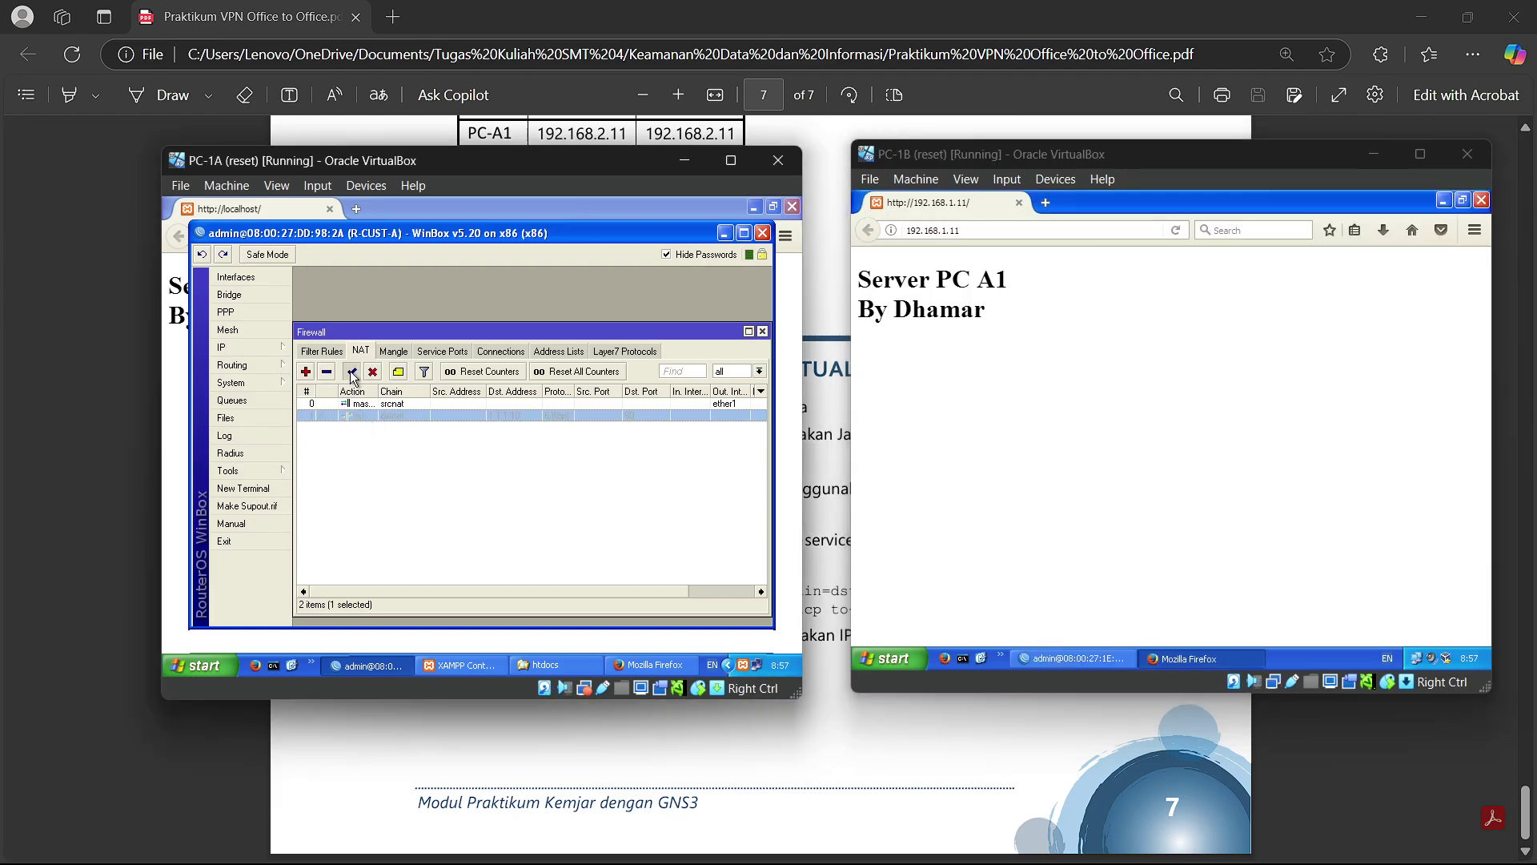
{"action": "left_click", "coordinate": [702, 436]}
Step: Replace the 192.168.1.11 page on PC-1B with a new Firefox tab, load 1.1.1.10 in it, and return to the practicum PDF
{"action": "left_click", "coordinate": [1045, 202]}
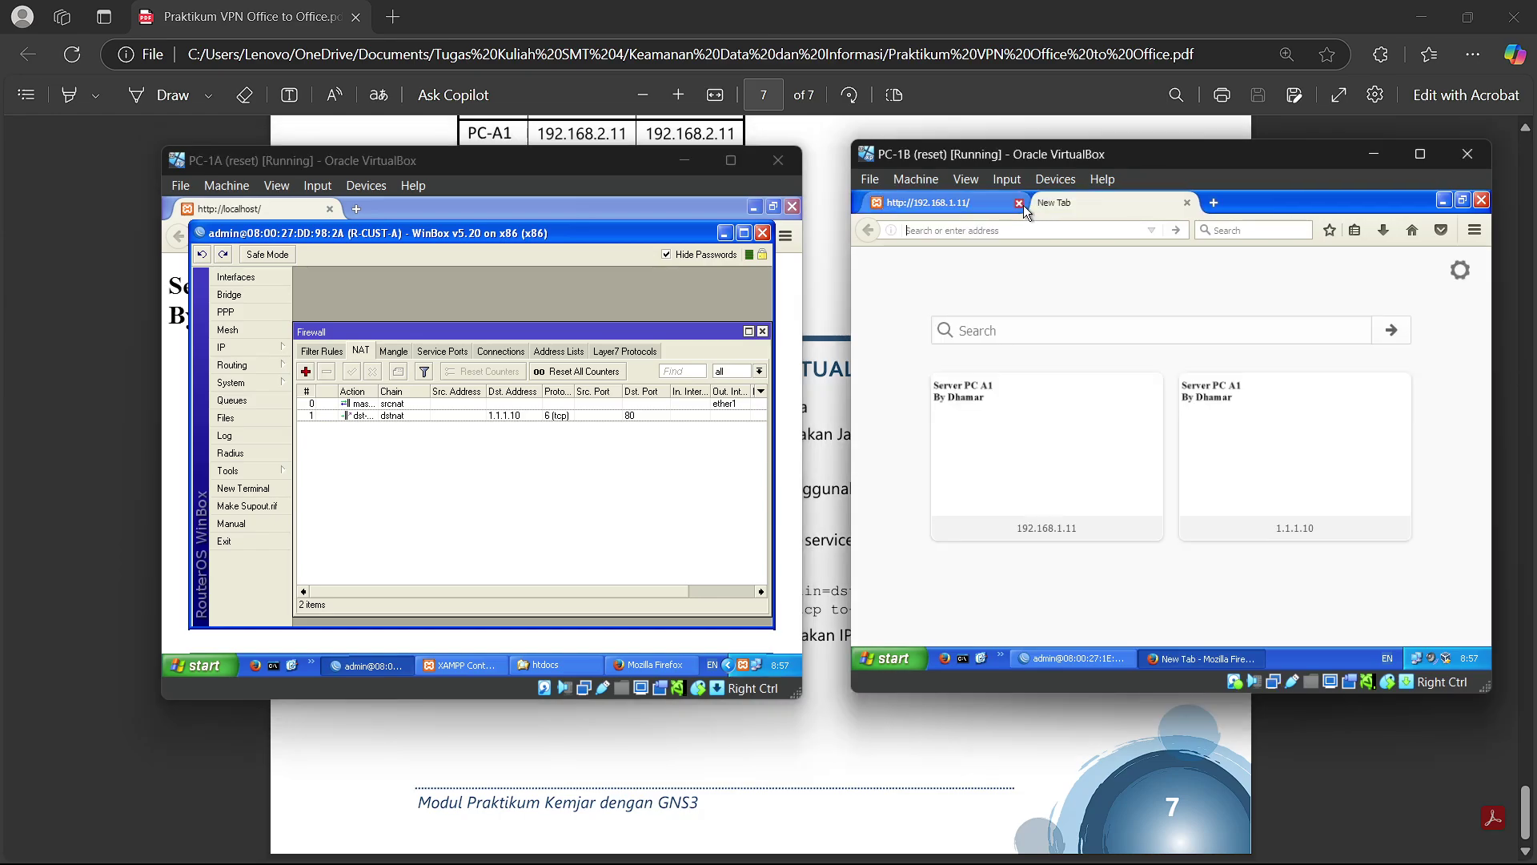
{"action": "left_click", "coordinate": [1019, 201]}
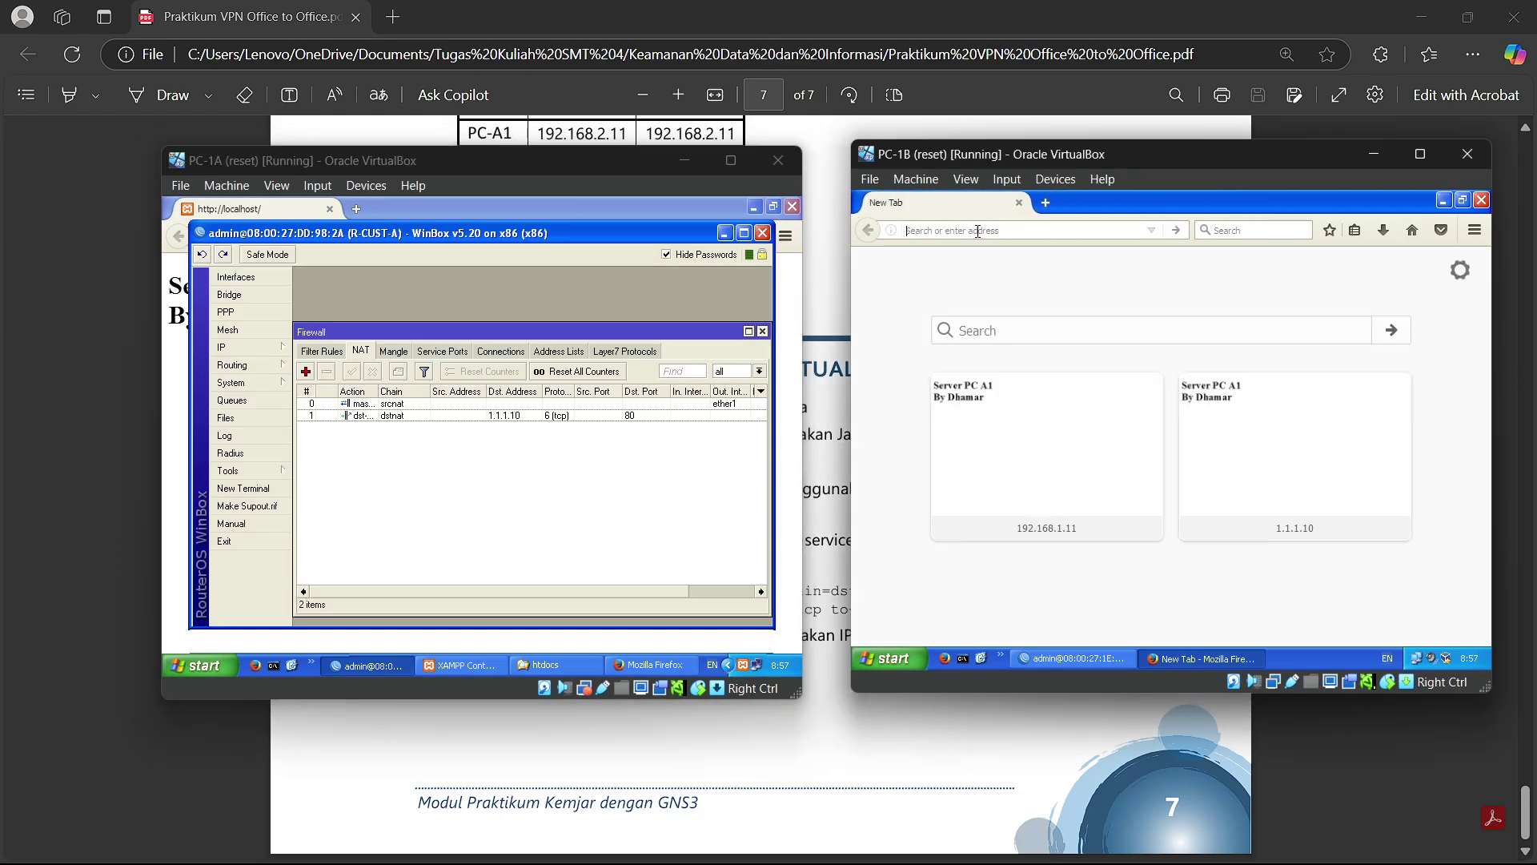
{"action": "type", "text": "1.1.1.10/"}
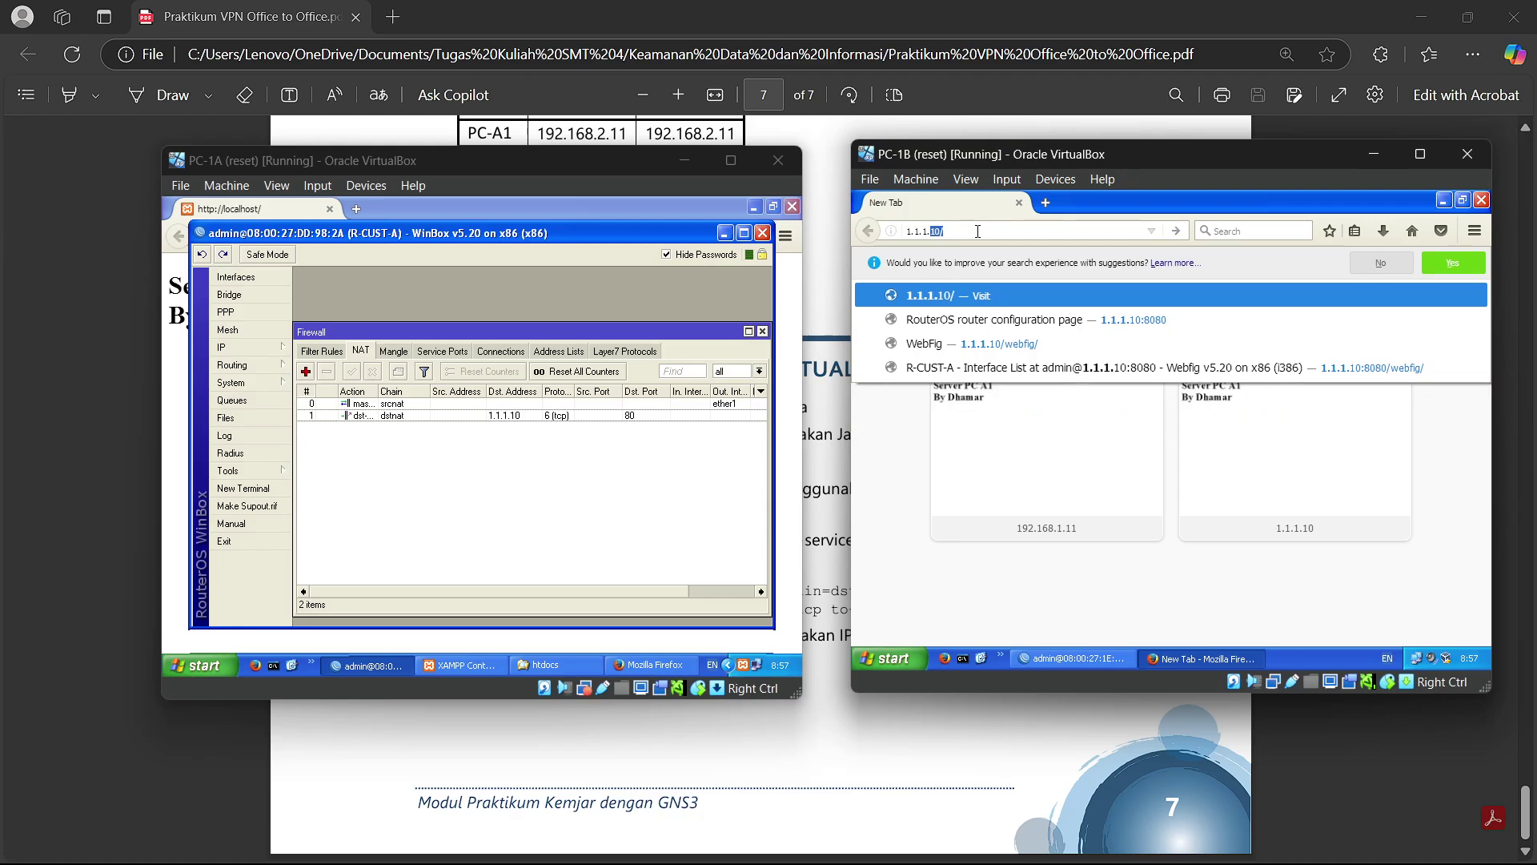
{"action": "key", "text": "Return"}
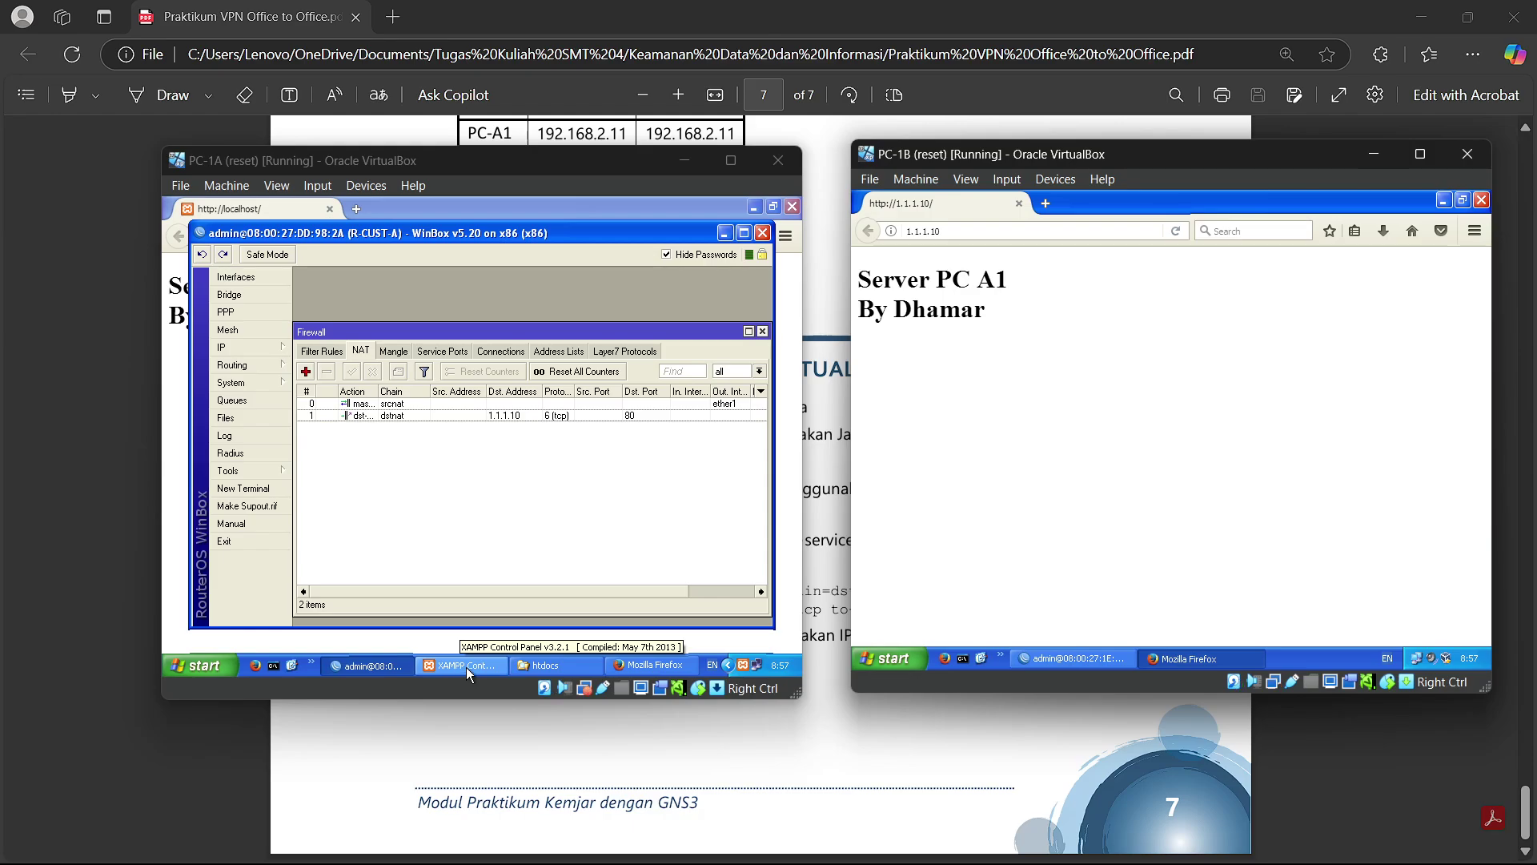
{"action": "left_click", "coordinate": [826, 736]}
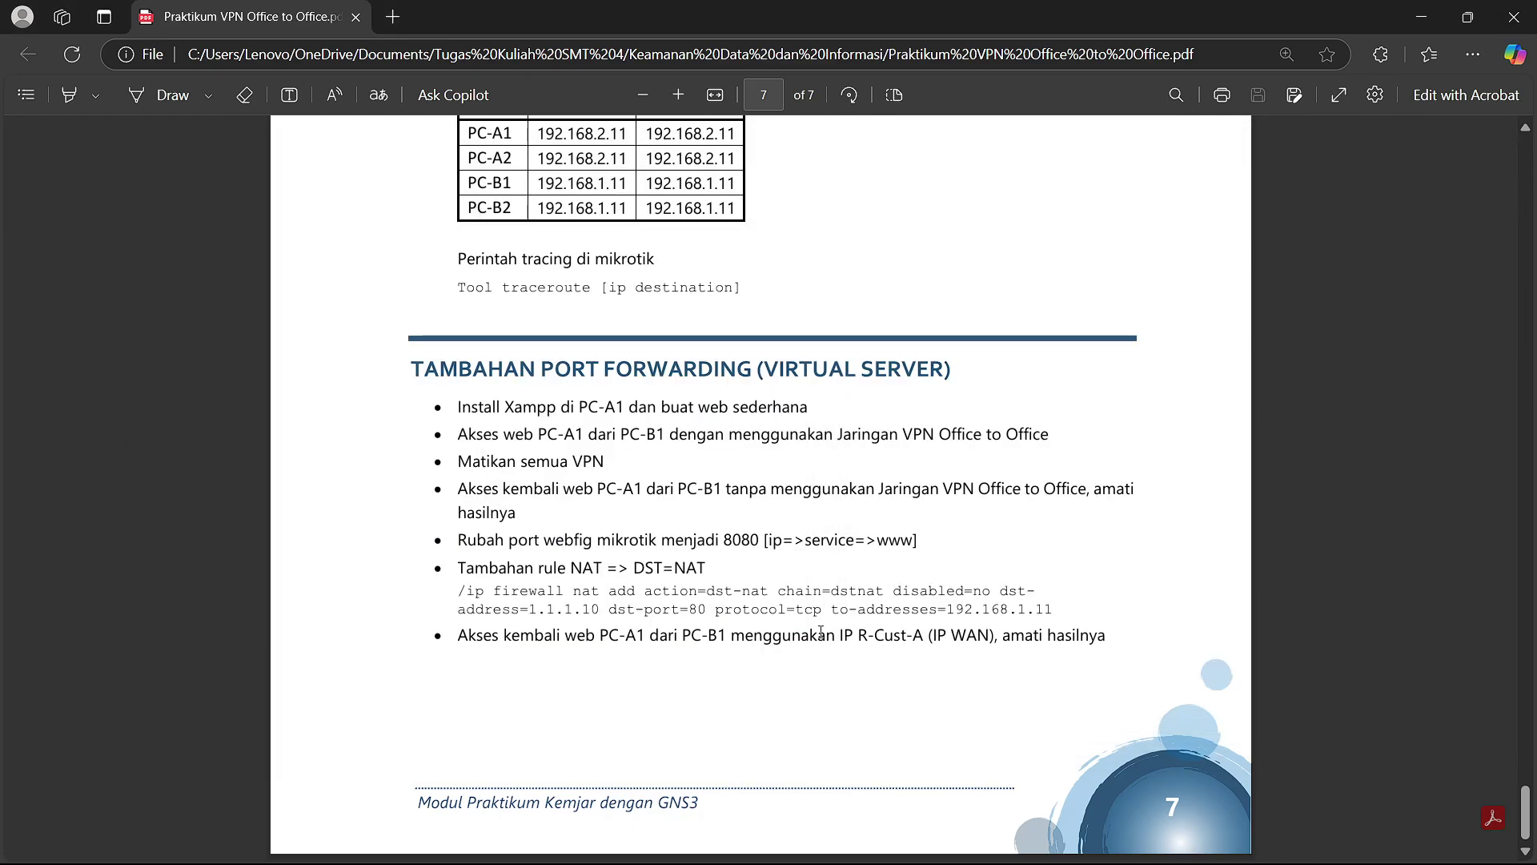